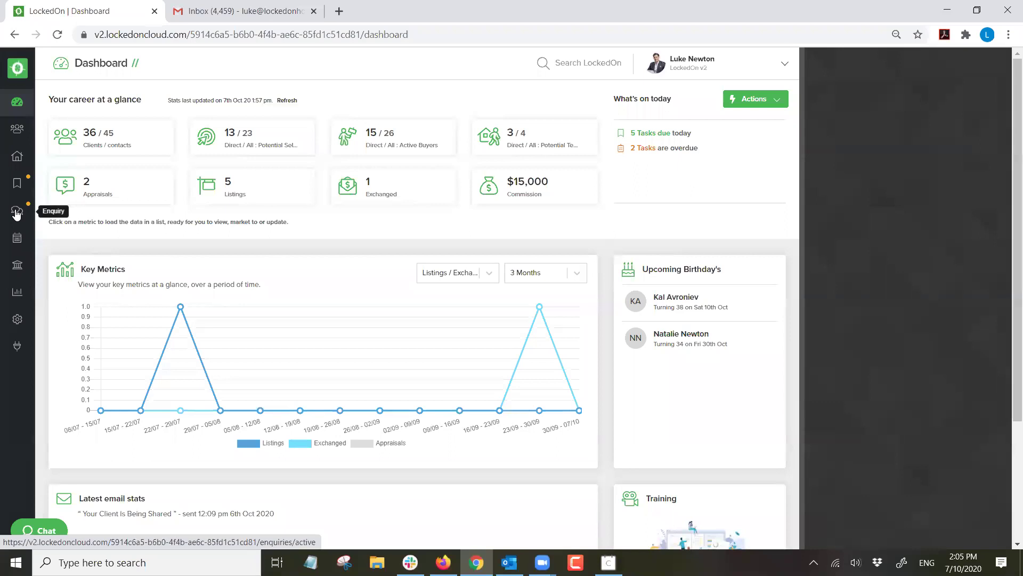
click(16, 213)
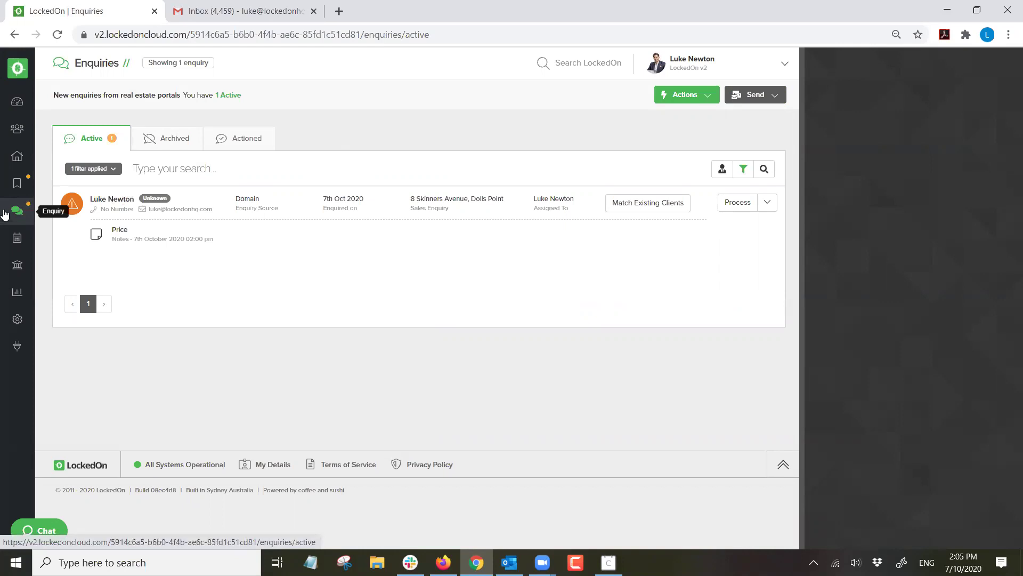
click(737, 203)
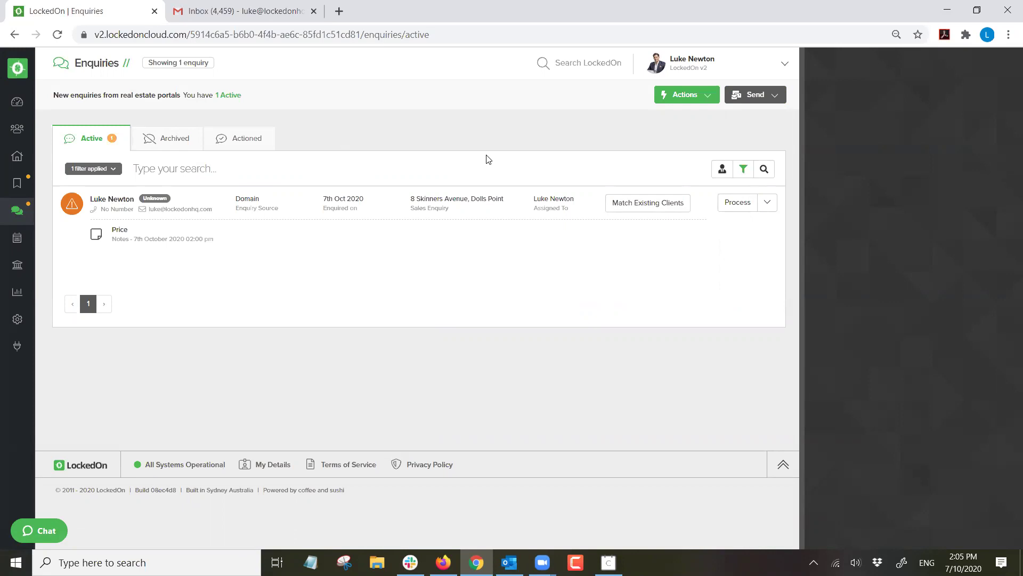
click(688, 66)
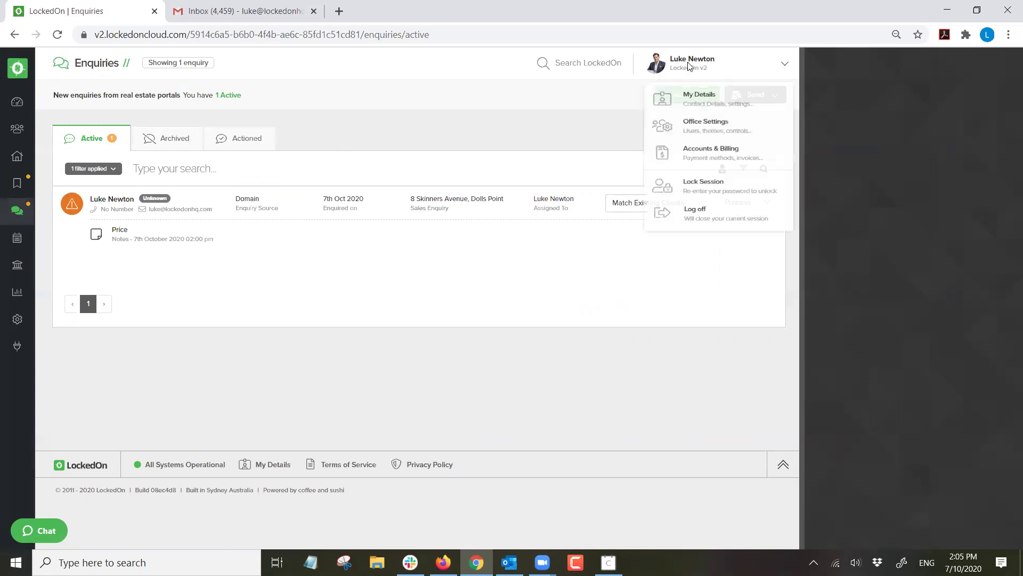
click(693, 132)
click(212, 139)
double_click(93, 288)
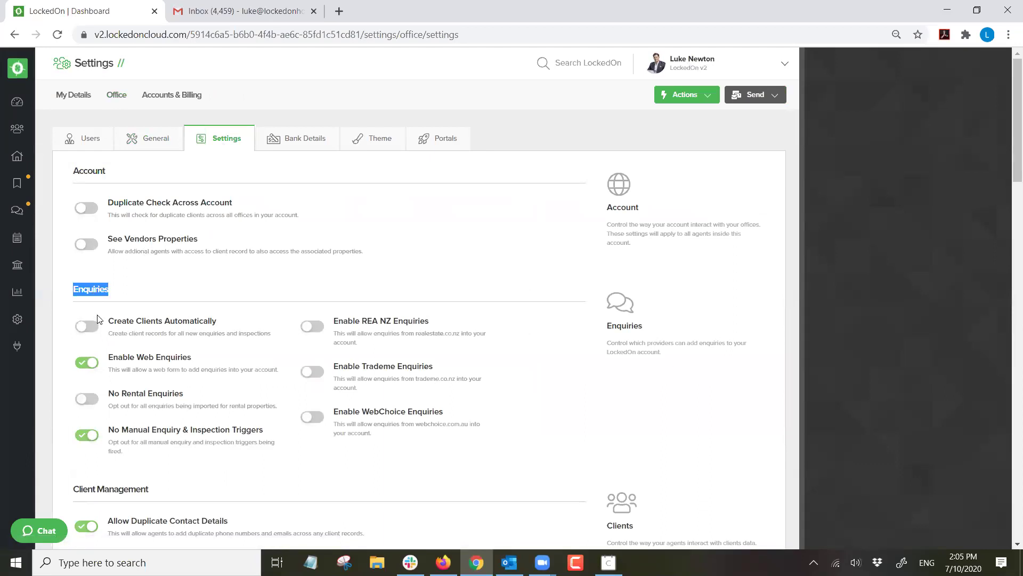
click(18, 212)
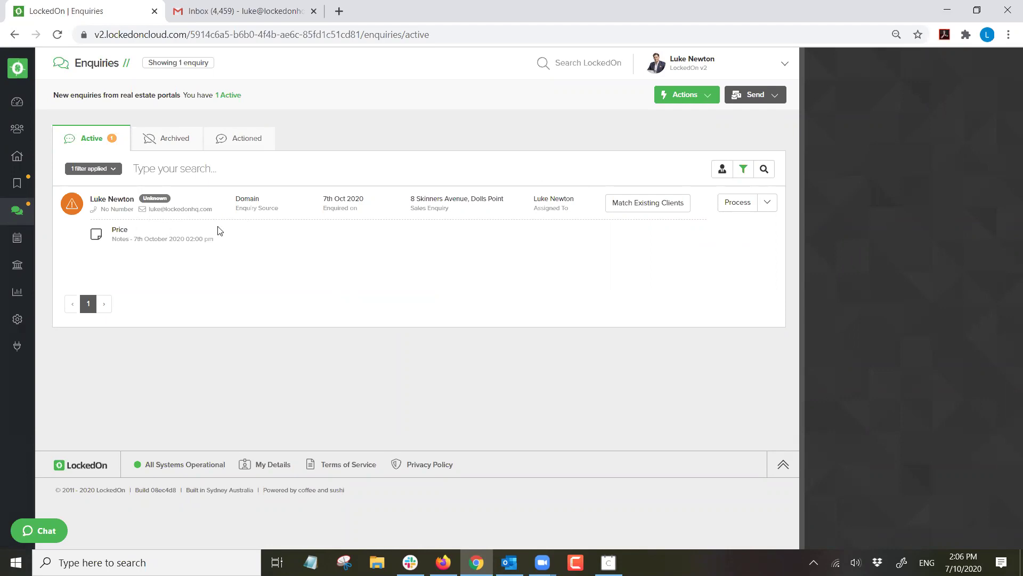
click(147, 163)
Go to the Engine Room, browse all installed Packs, then return to the Engine Room overview.
double_click(250, 198)
click(282, 186)
click(18, 322)
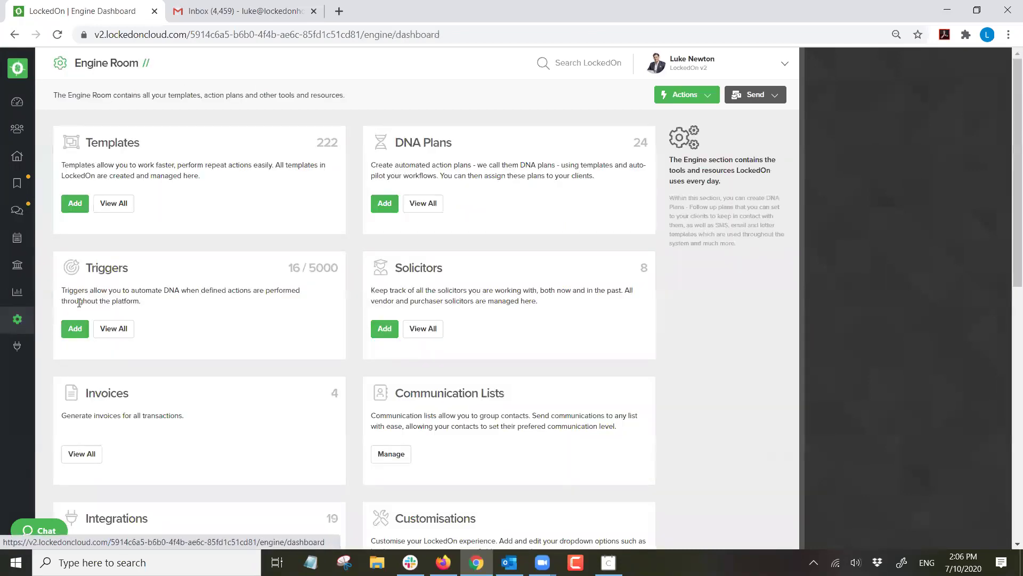
double_click(108, 268)
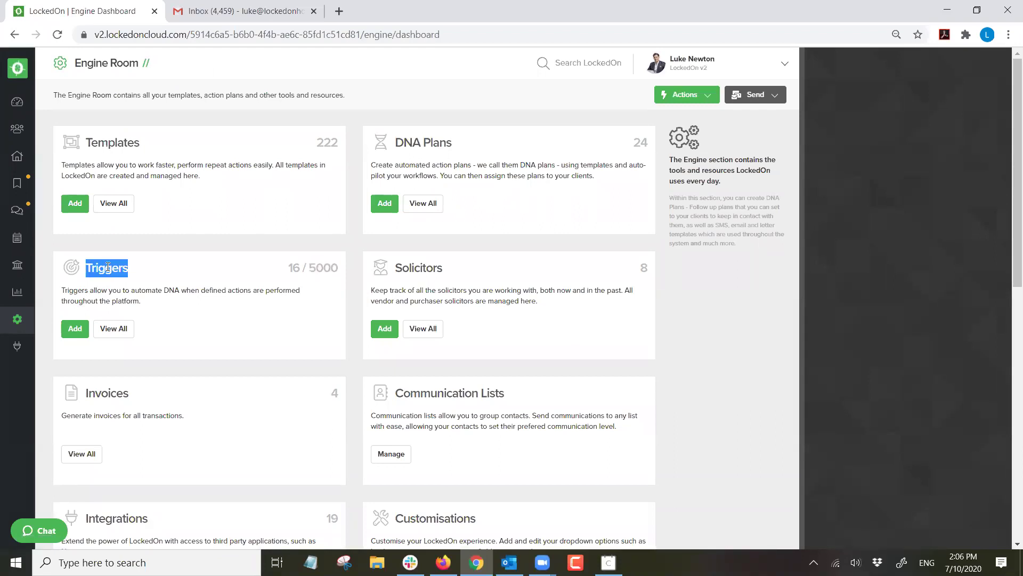
scroll(108, 269, down, 10)
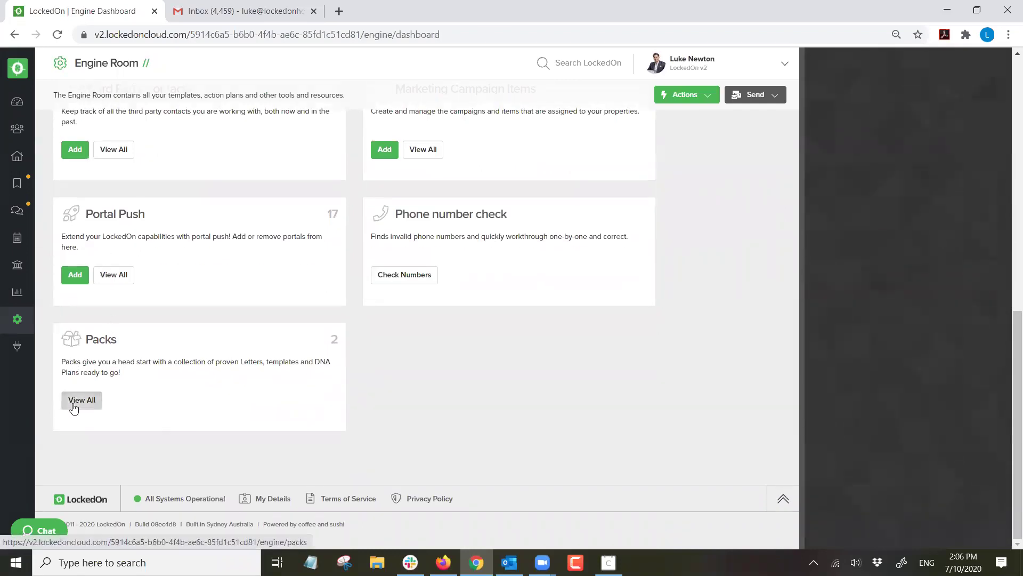
click(78, 402)
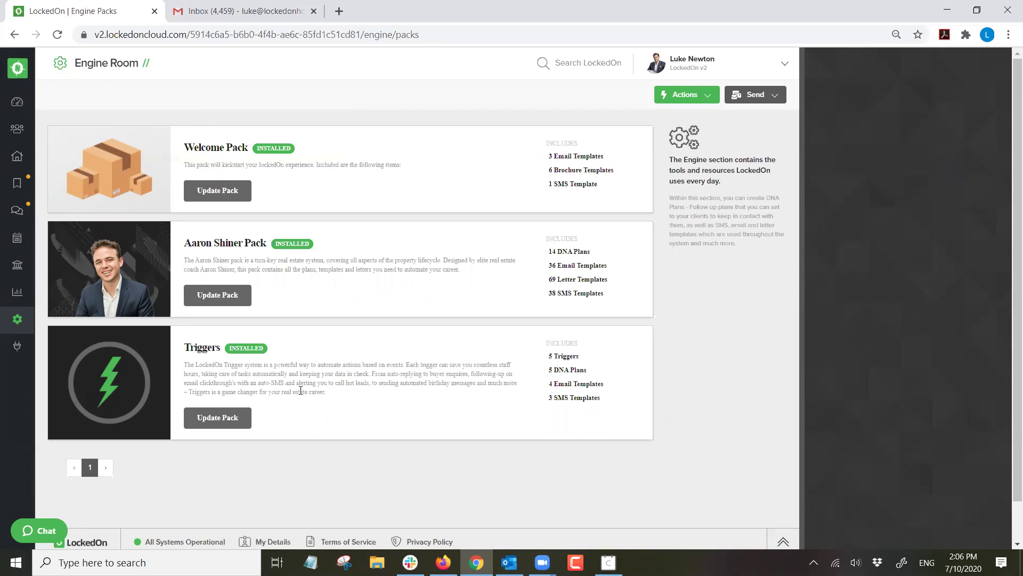
click(17, 319)
double_click(109, 269)
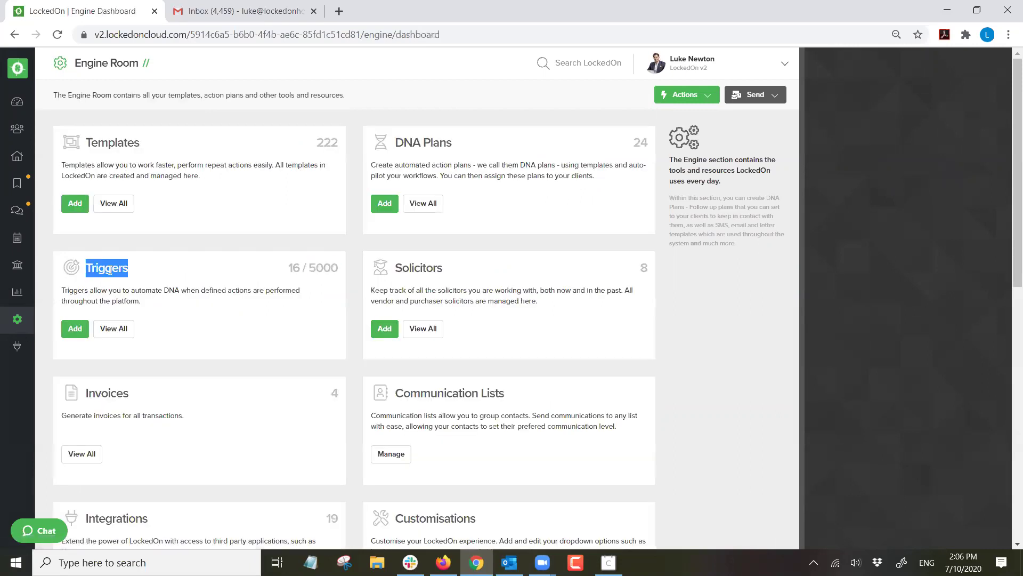
Open the Enquiry Response trigger from the full triggers list and toggle it inactive and back to active.
click(116, 336)
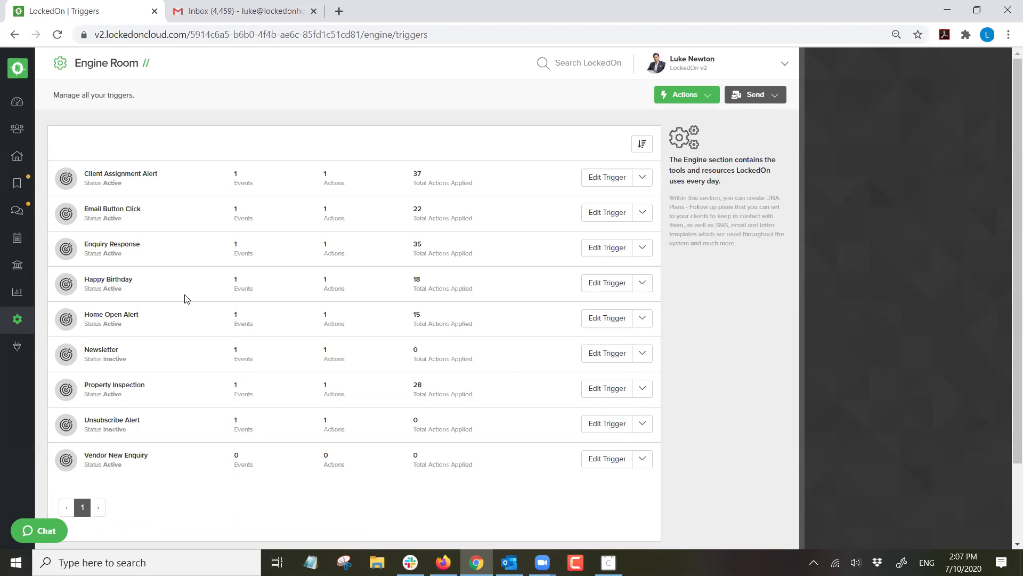
triple_click(96, 243)
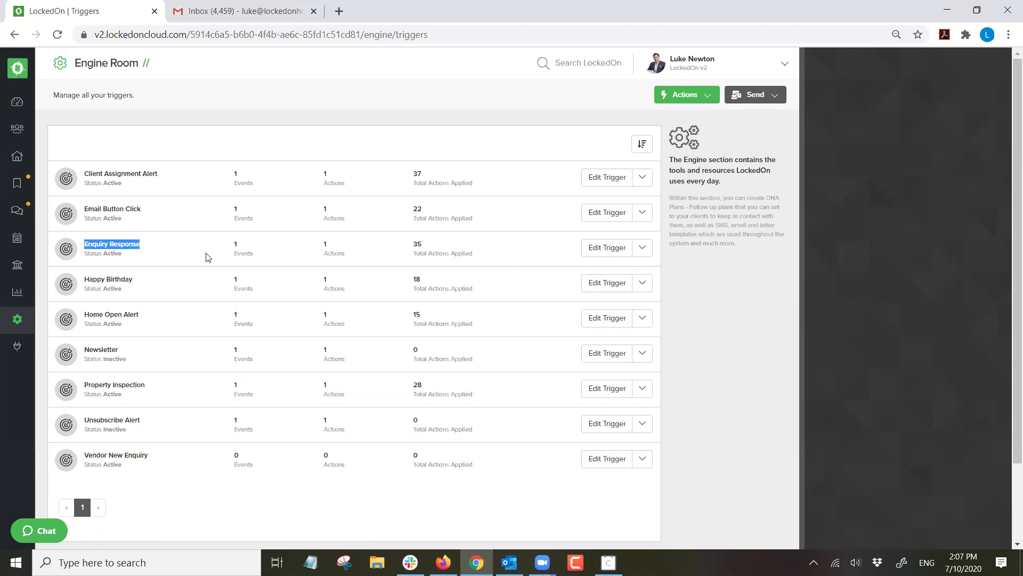
click(592, 253)
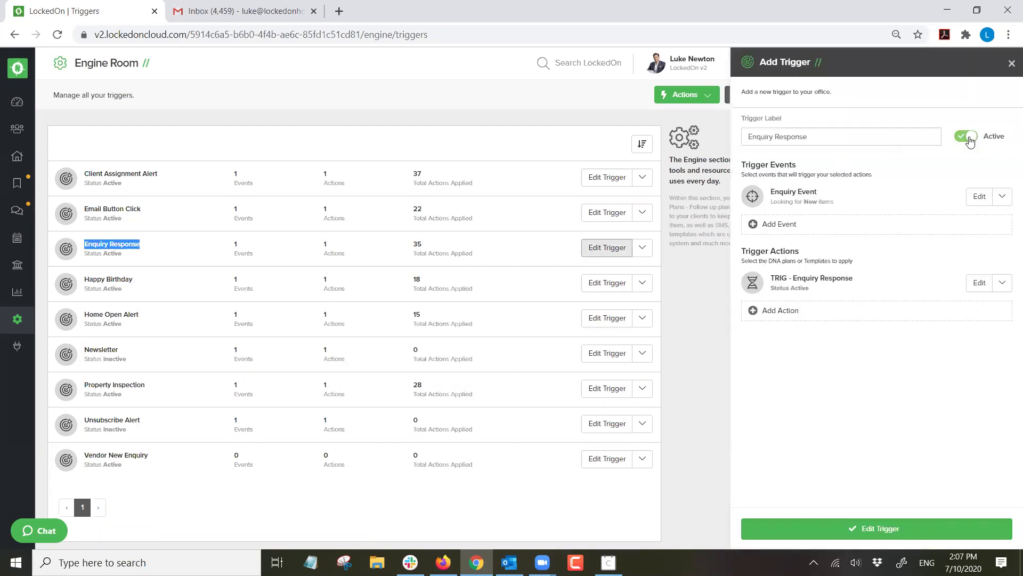
click(967, 138)
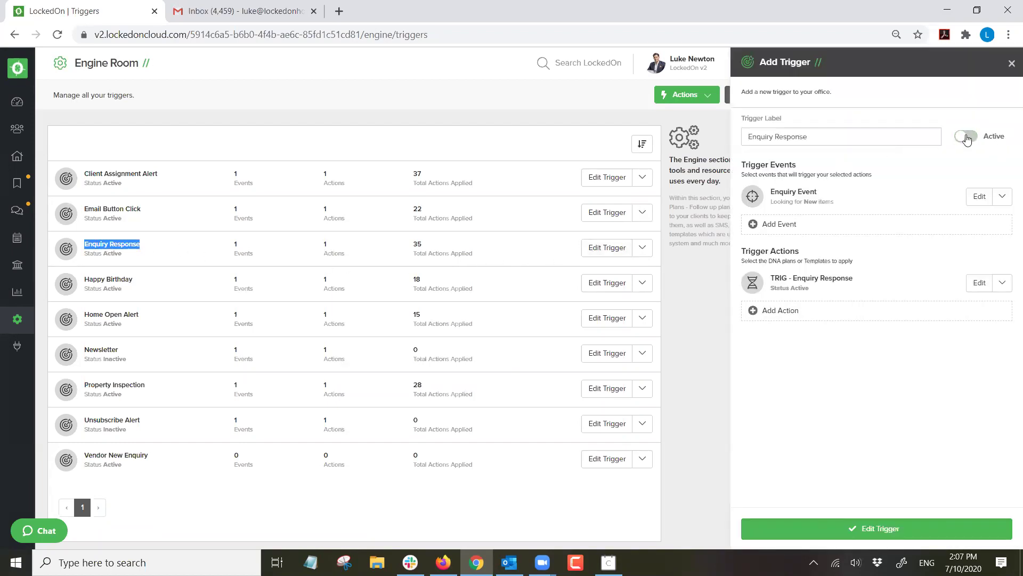
click(967, 138)
Review the enquiry event settings, save the trigger, and go back to active enquiries.
click(979, 196)
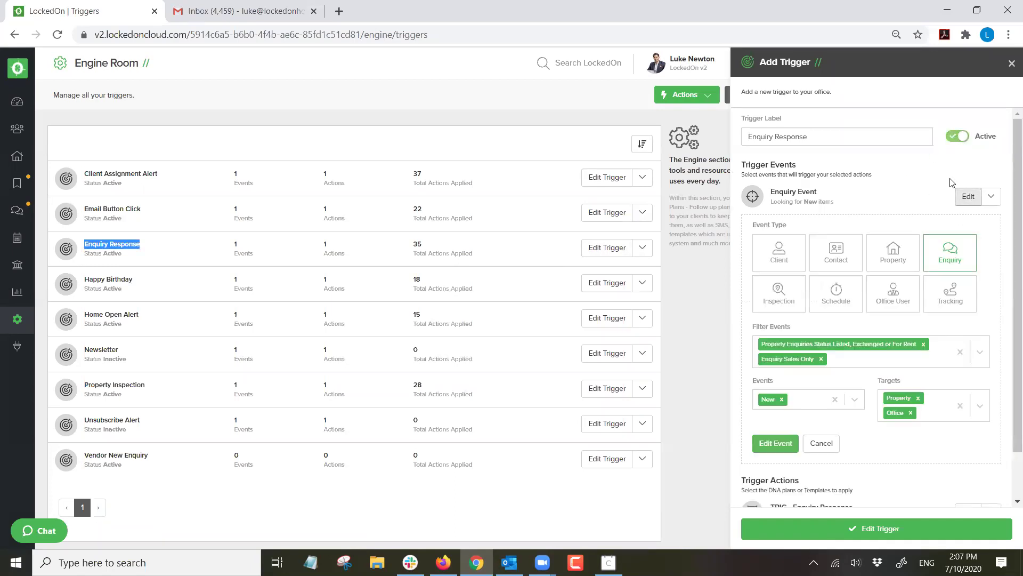
scroll(859, 241, down, 1)
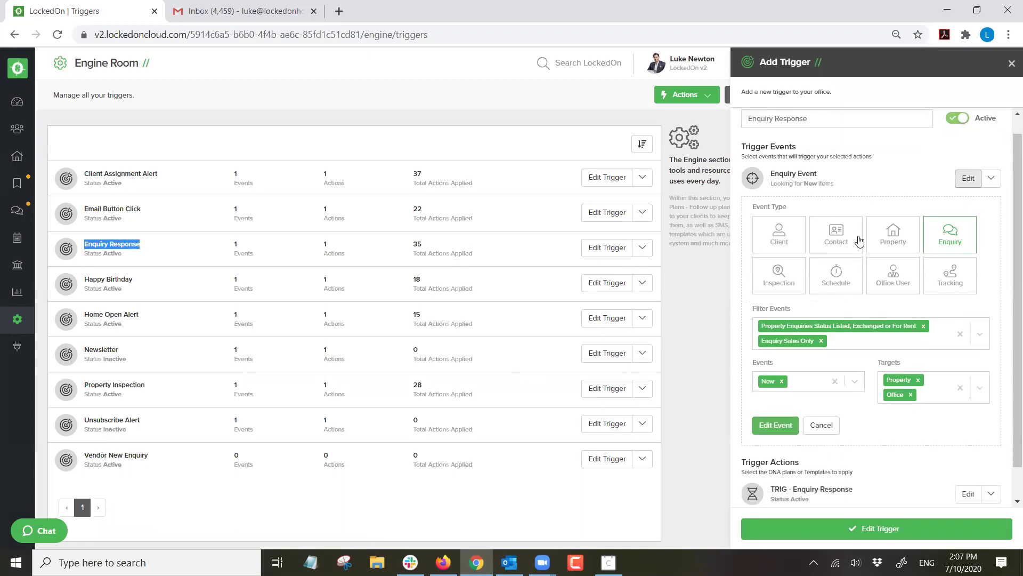
scroll(859, 241, up, 1)
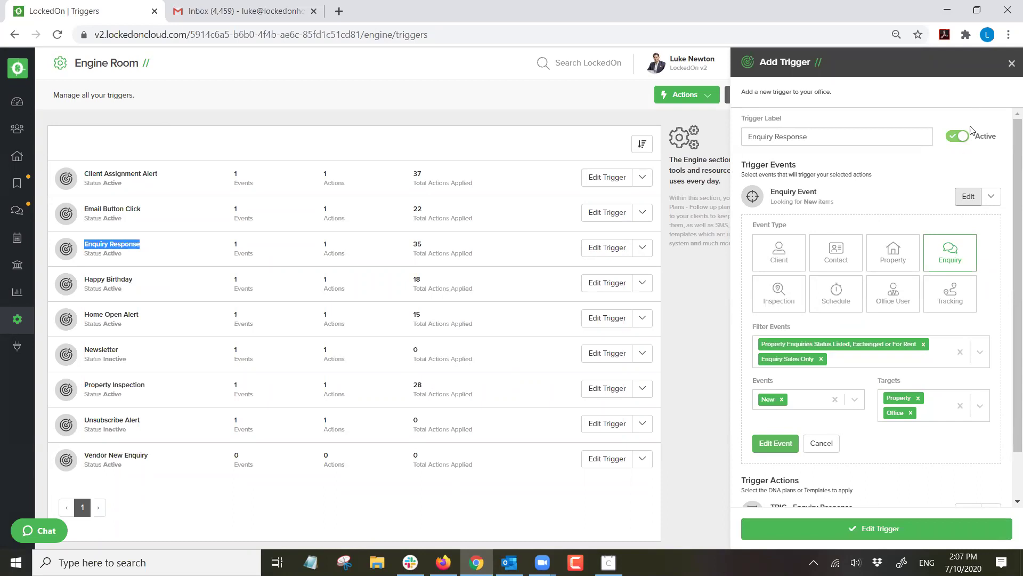
click(861, 528)
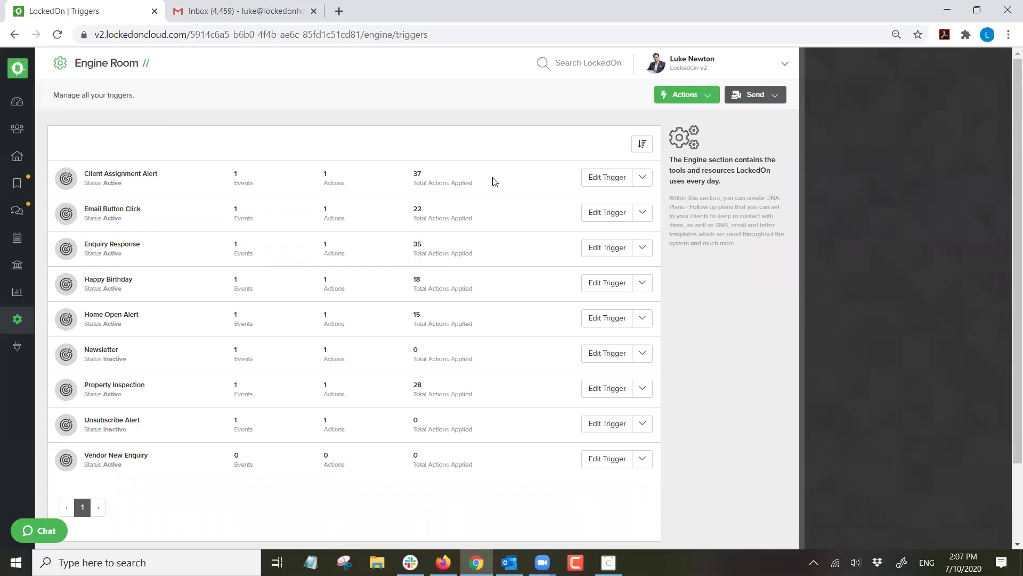
click(18, 211)
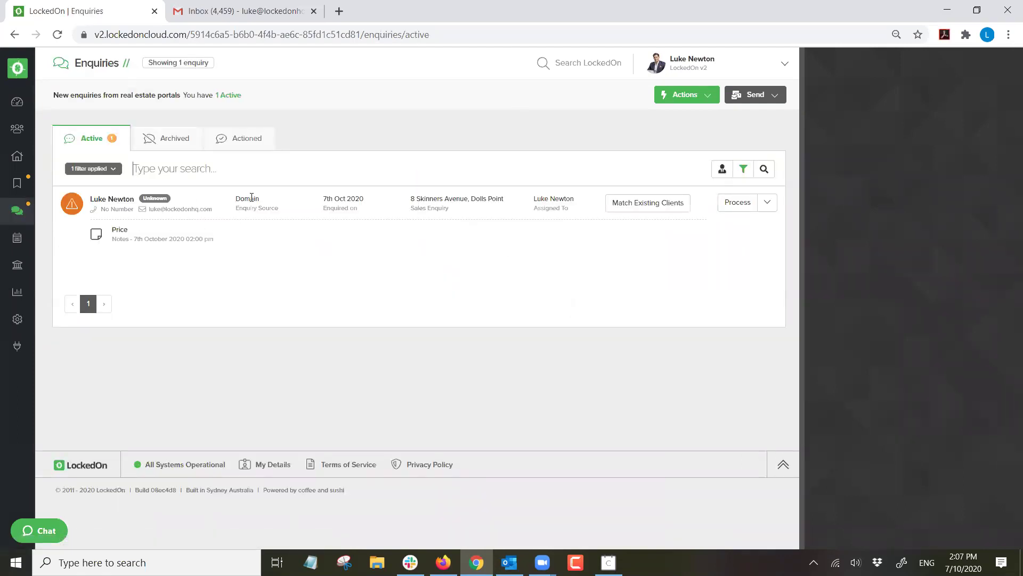
Read the 'Thank you for your enquiry' email in Gmail, then return to LockedOn.
click(237, 11)
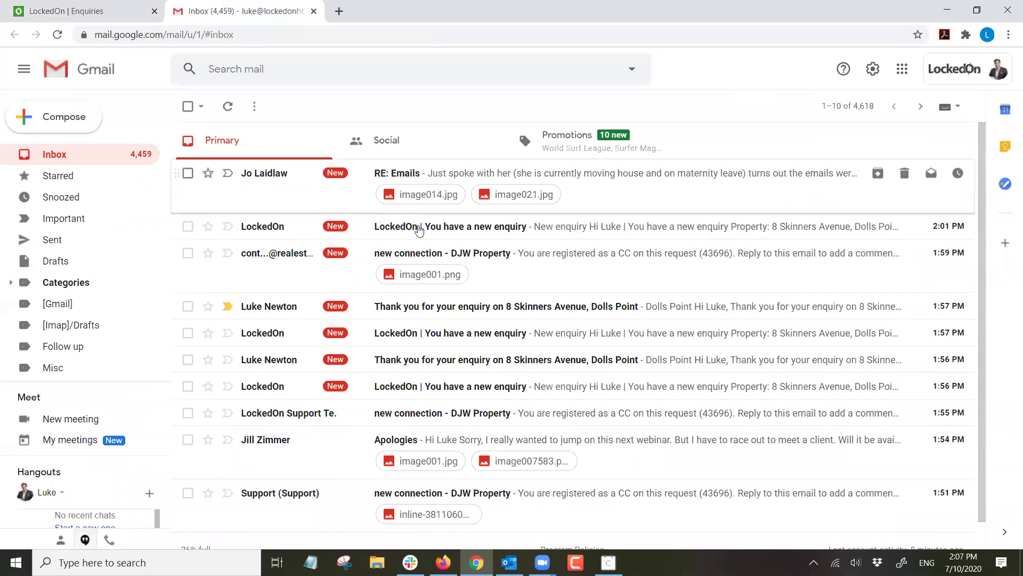
click(465, 301)
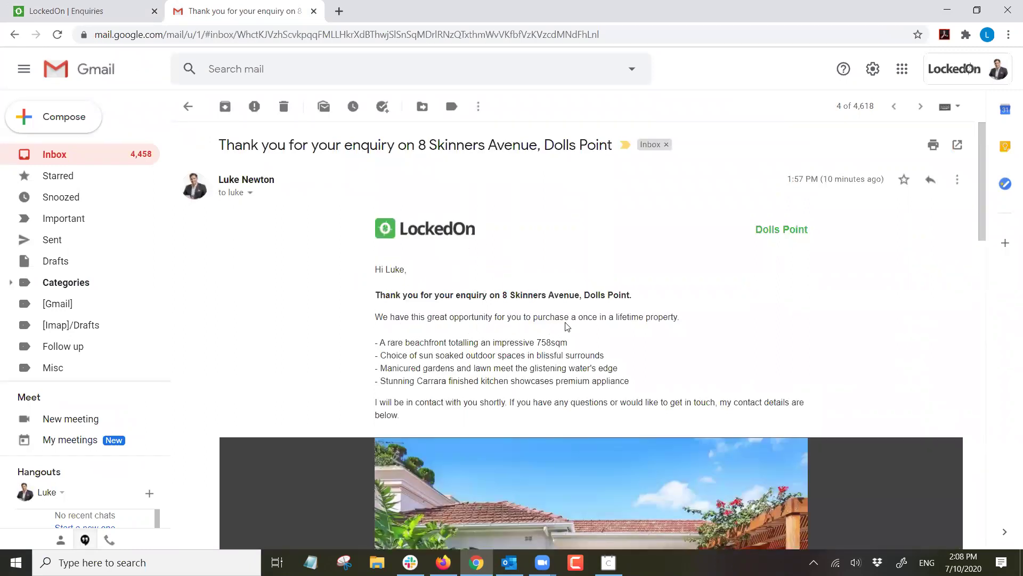
scroll(574, 319, down, 1)
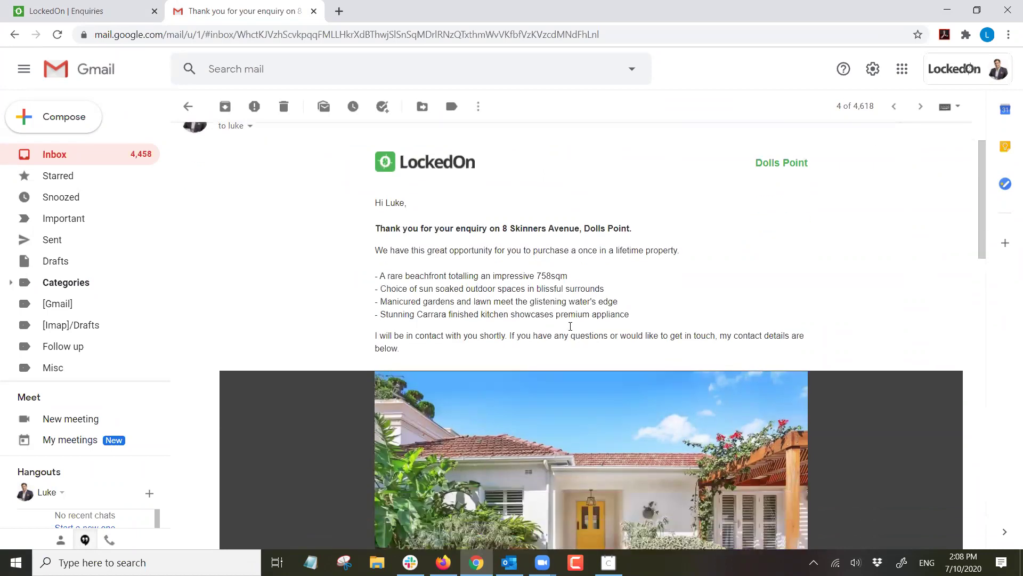
drag(625, 318, 375, 202)
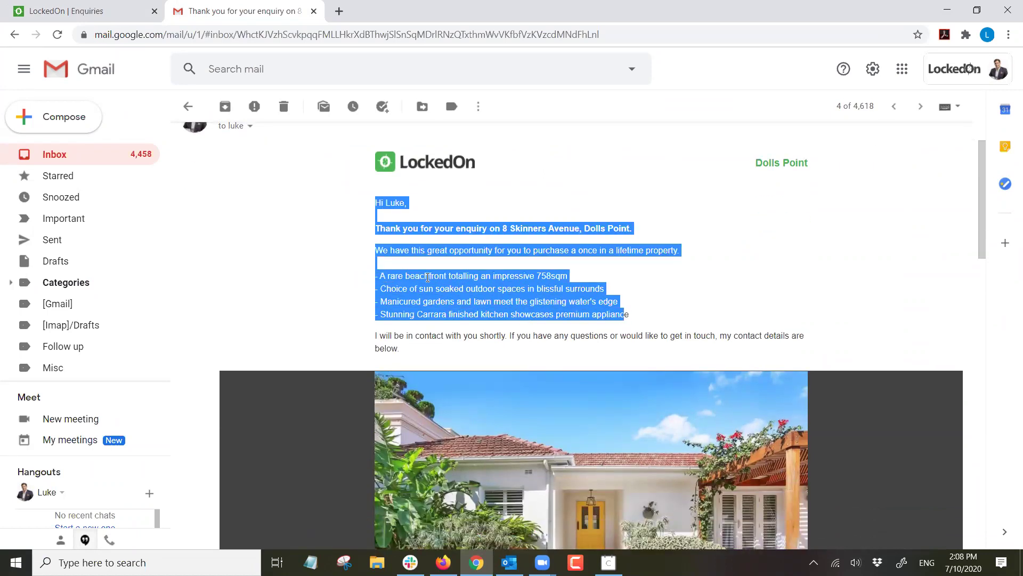
scroll(436, 276, down, 1)
scroll(435, 277, down, 8)
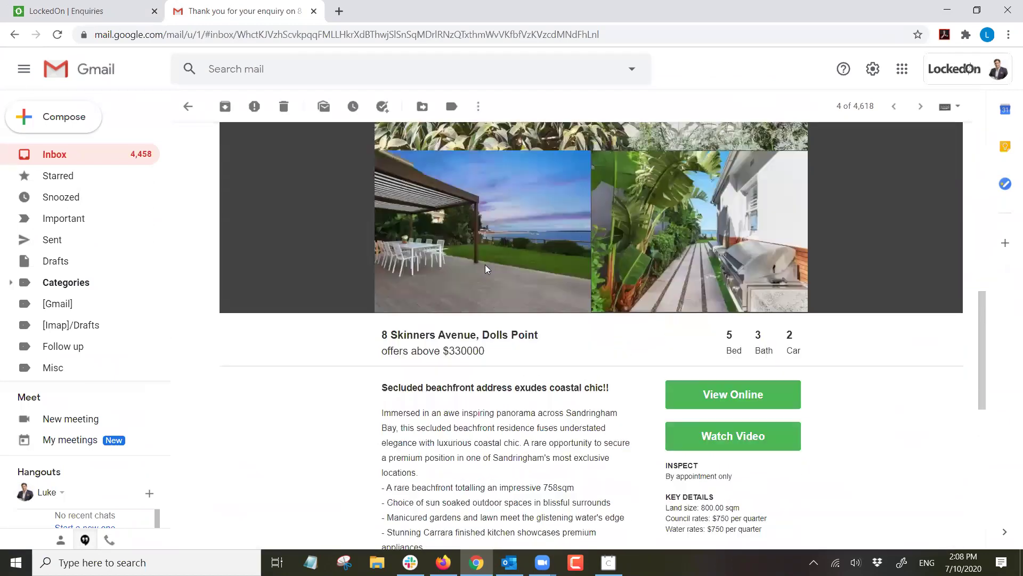
scroll(485, 268, up, 4)
scroll(485, 268, down, 5)
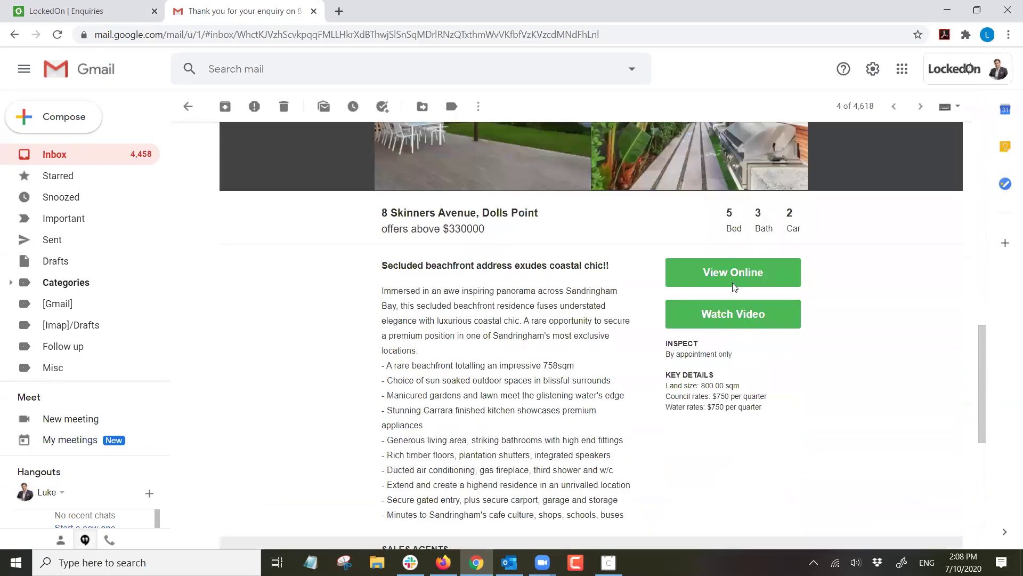
scroll(726, 275, down, 7)
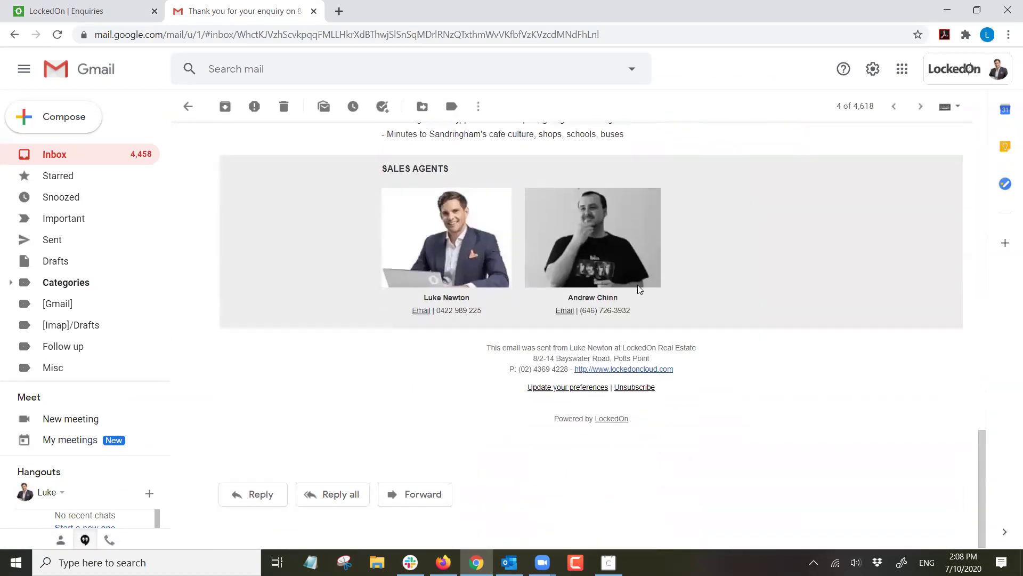
scroll(593, 291, up, 20)
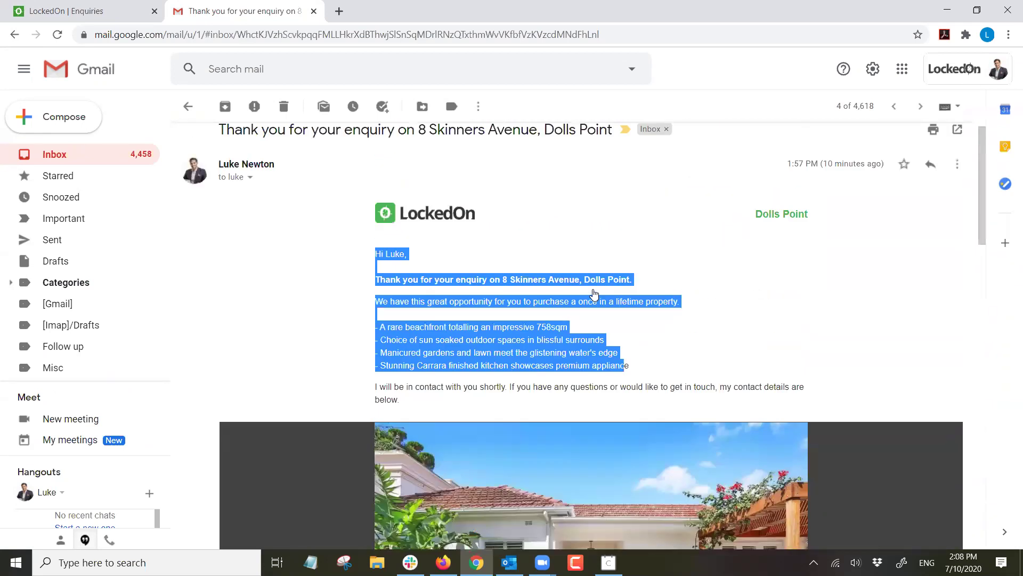
click(534, 241)
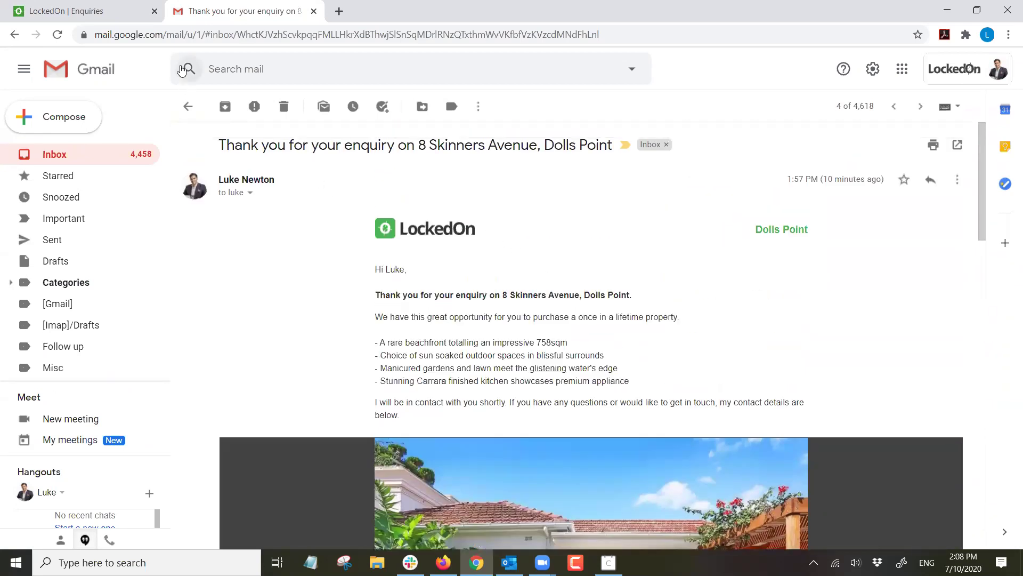
click(107, 9)
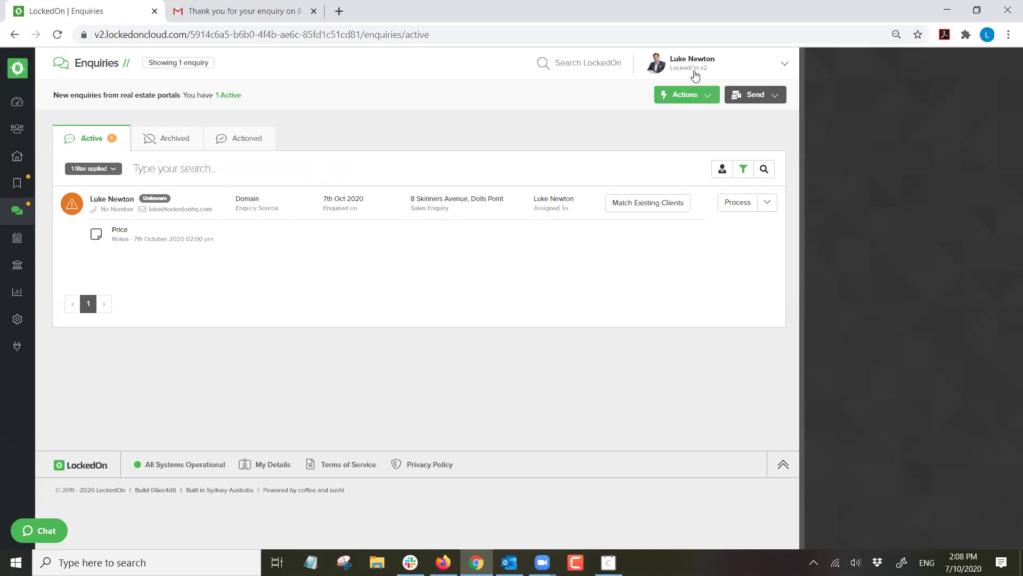
click(736, 202)
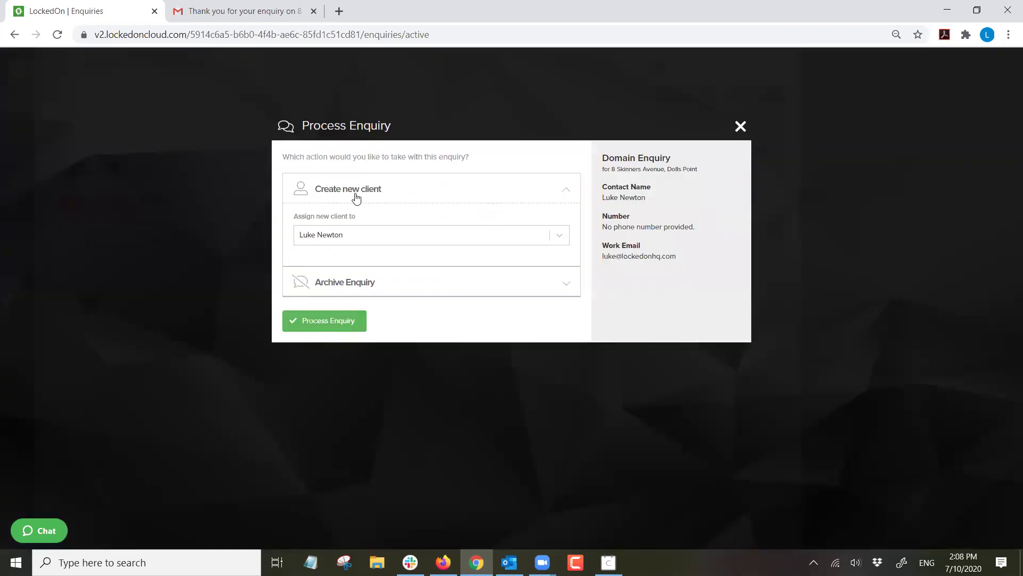
click(367, 282)
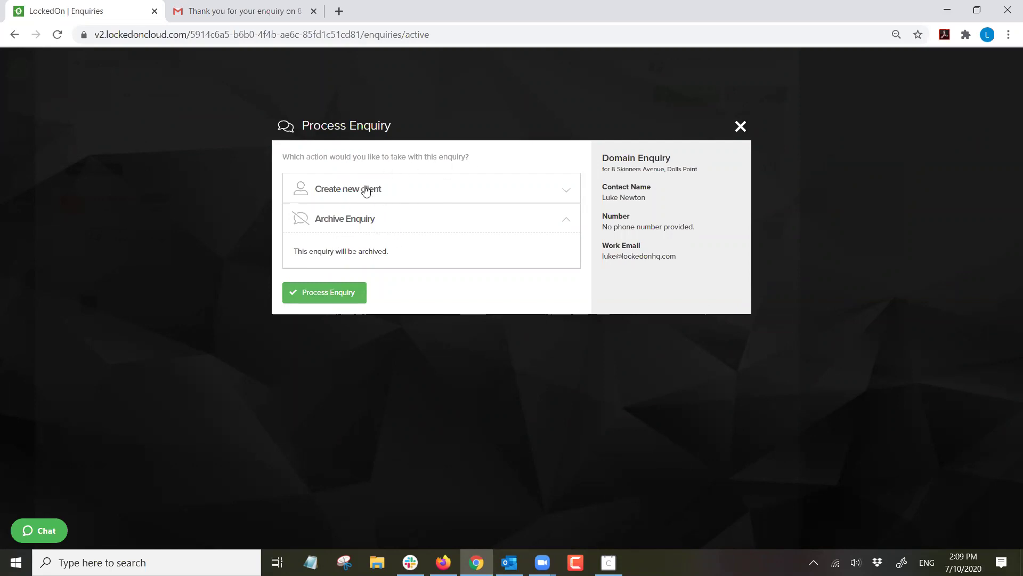
click(365, 190)
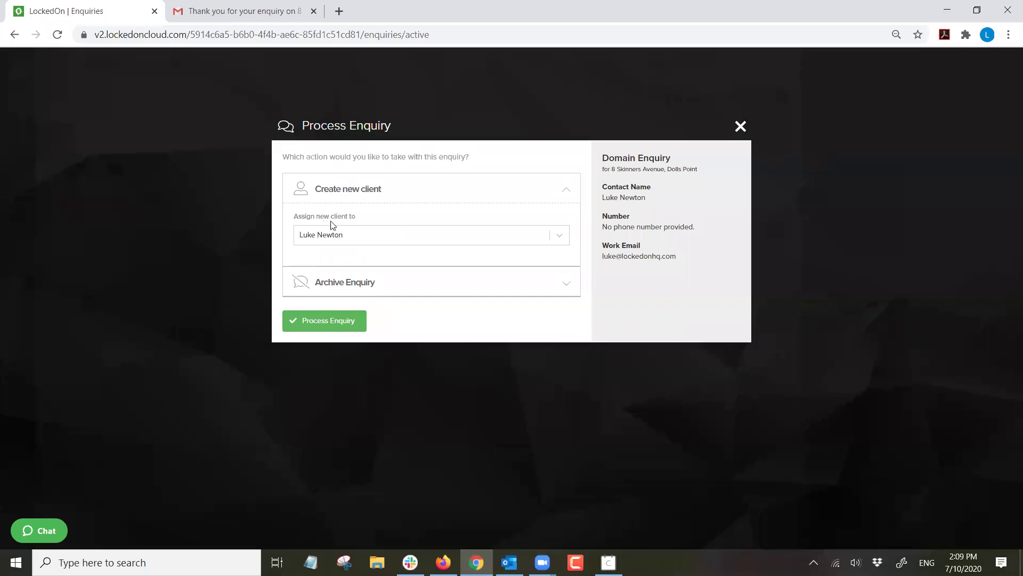
click(323, 315)
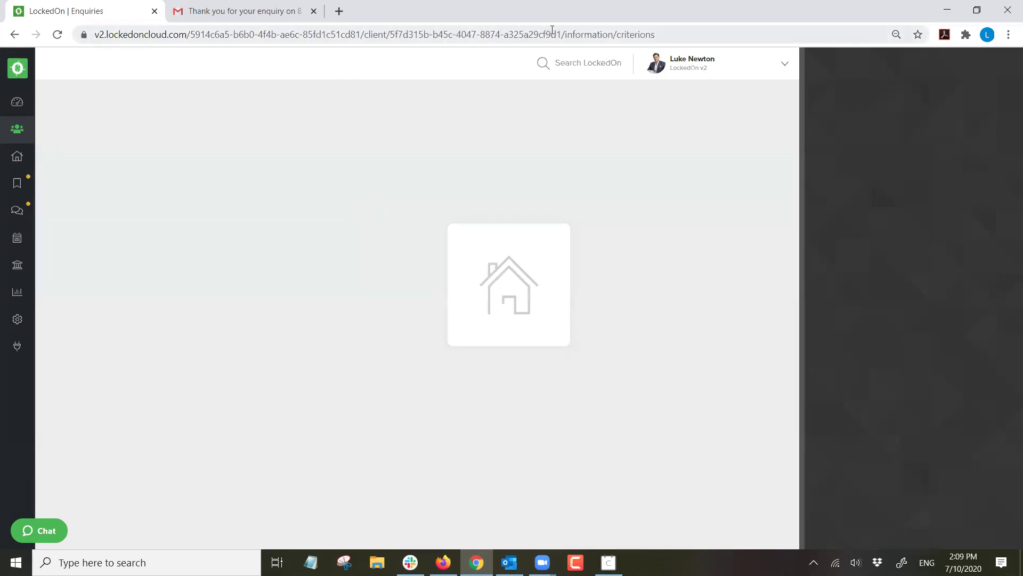
Shorten the browser address to load the new client's main page.
drag(561, 35, 658, 35)
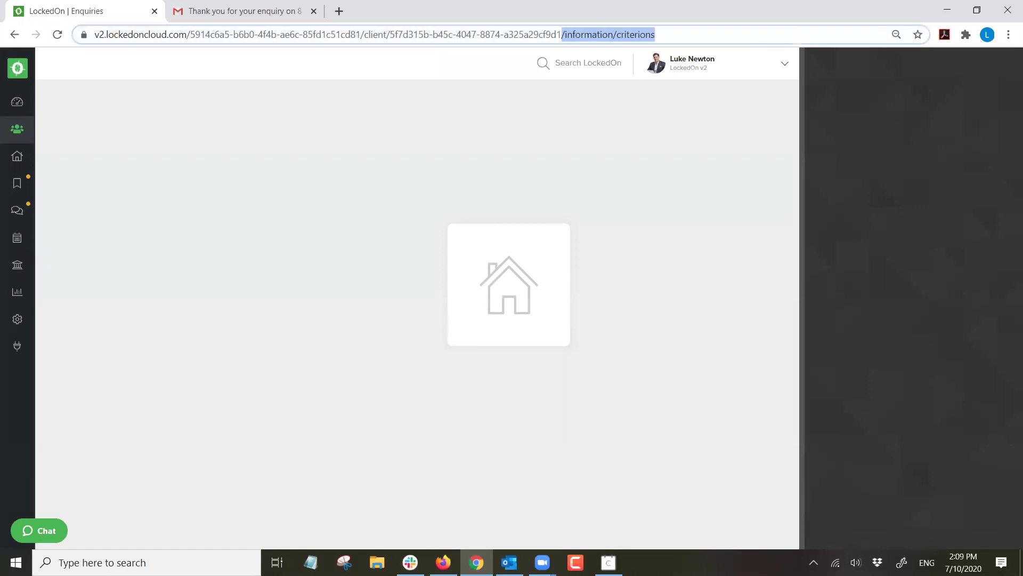
key(BackSpace)
key(Return)
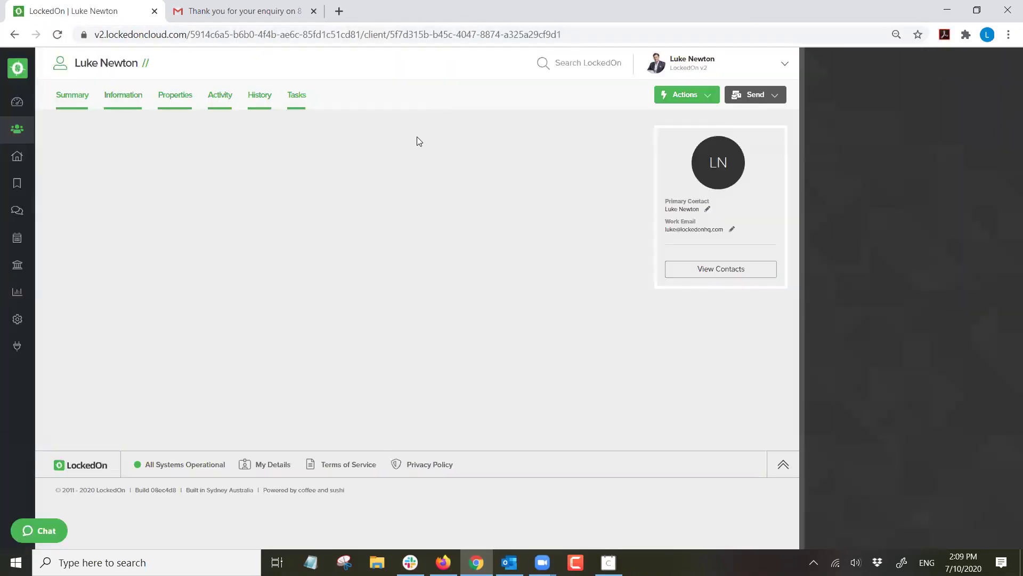
Review the client's buyer criteria, then filter the Clients list by the enquirer's name.
click(125, 99)
click(224, 139)
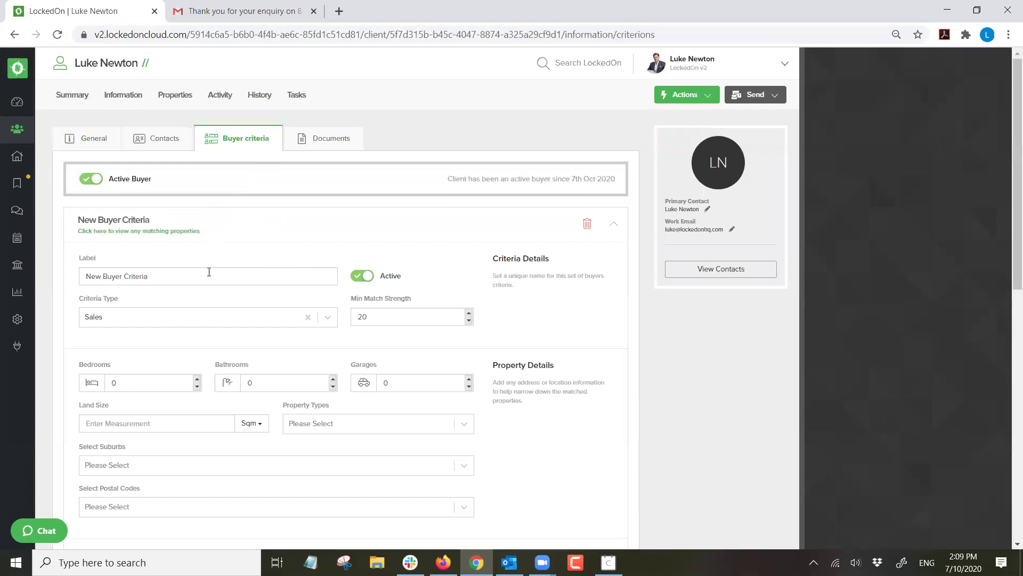
scroll(208, 275, down, 1)
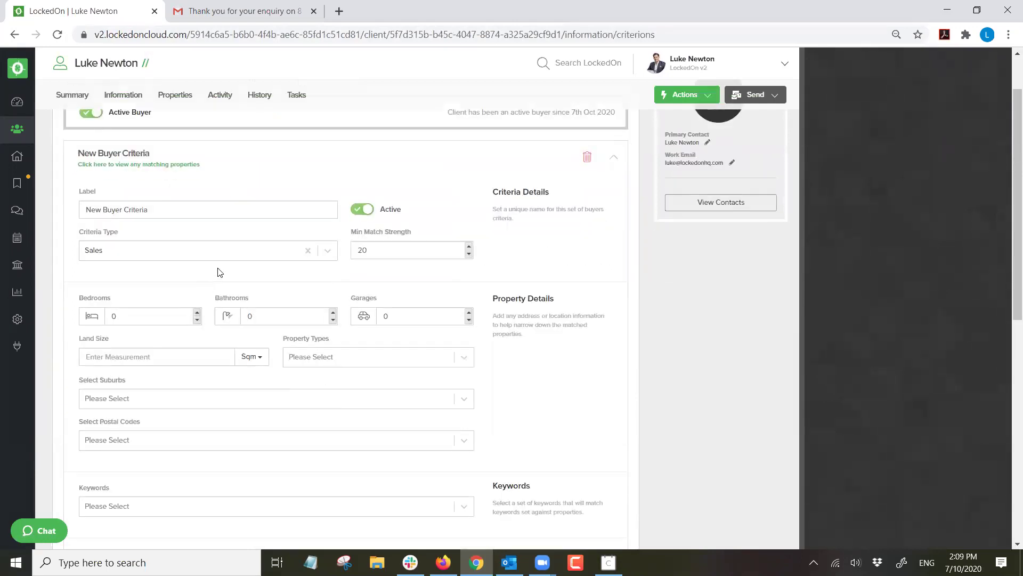
scroll(220, 272, down, 1)
scroll(220, 272, up, 2)
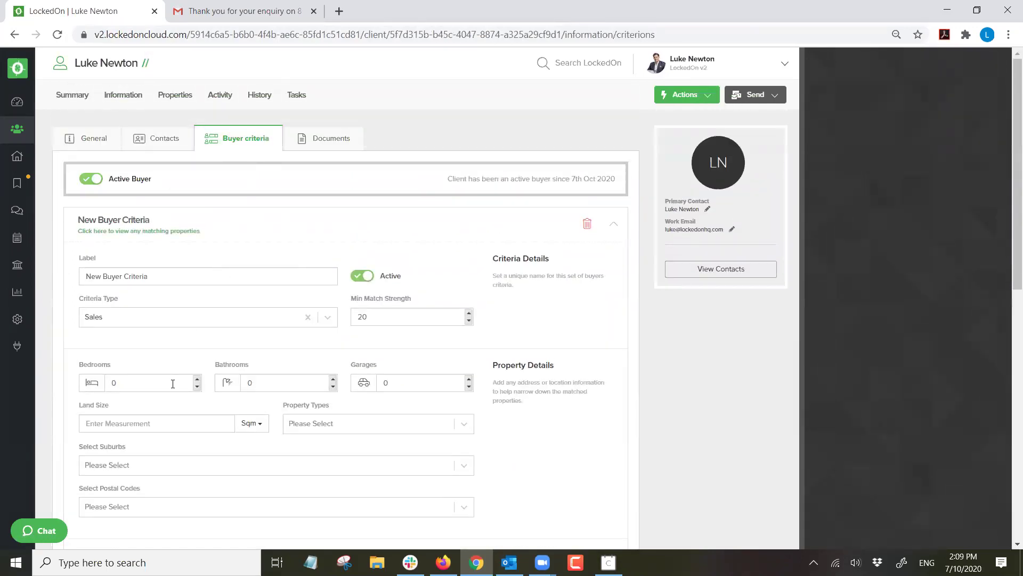
scroll(281, 382, down, 5)
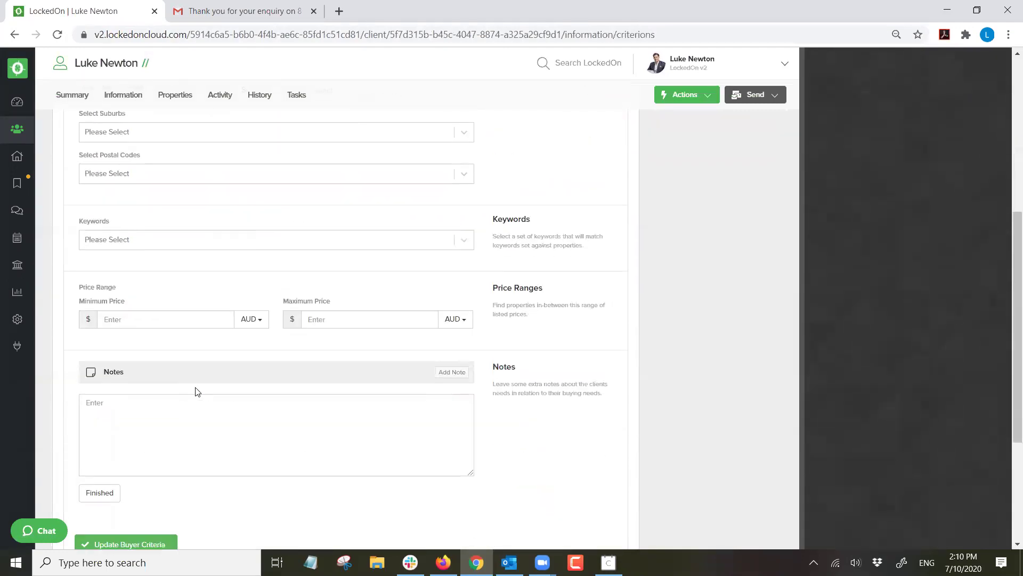
scroll(297, 394, up, 5)
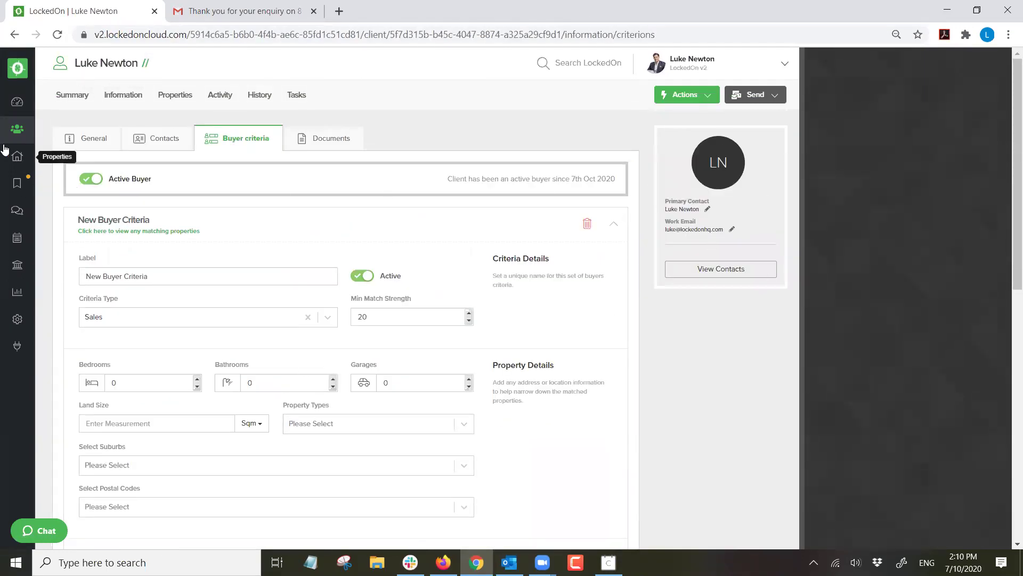
click(17, 129)
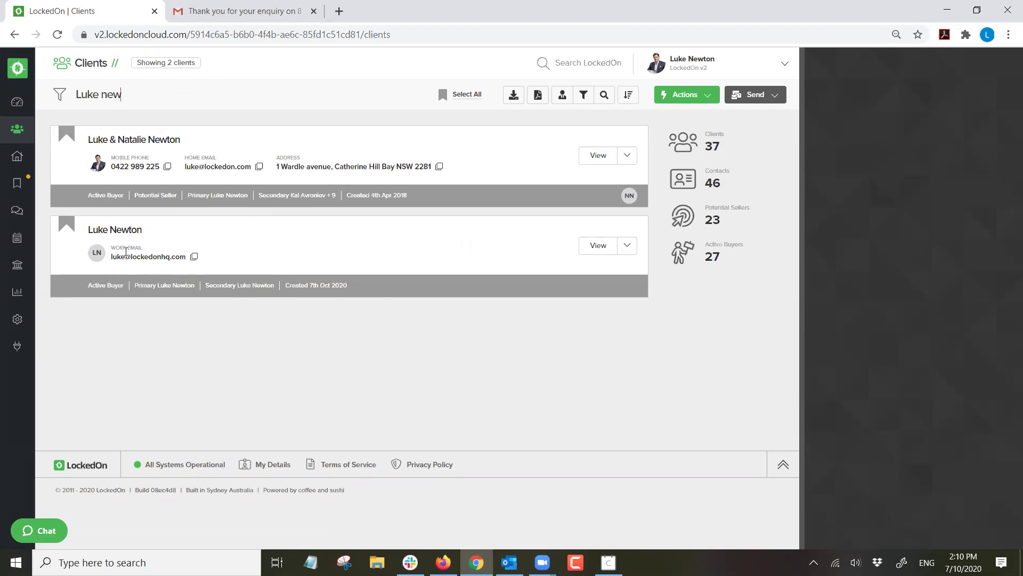
Merge the new client into the couple's existing client record as the primary client.
click(106, 230)
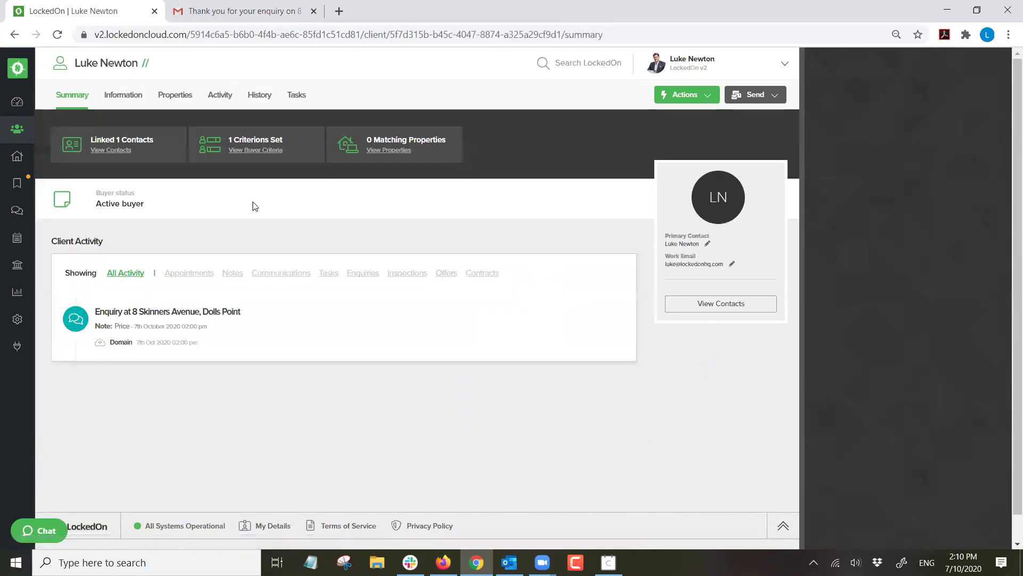
click(688, 96)
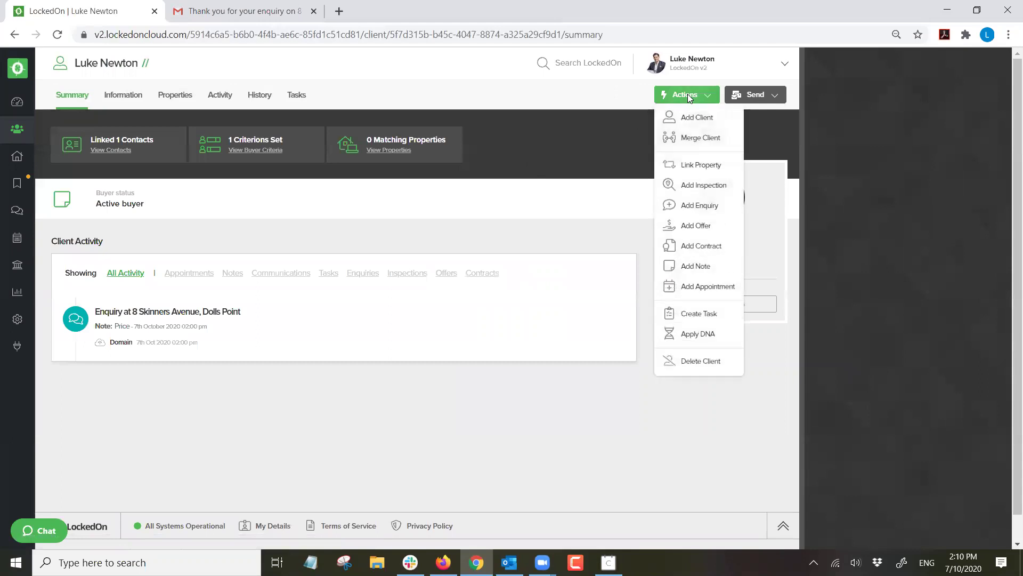
click(688, 140)
click(461, 213)
text(luke)
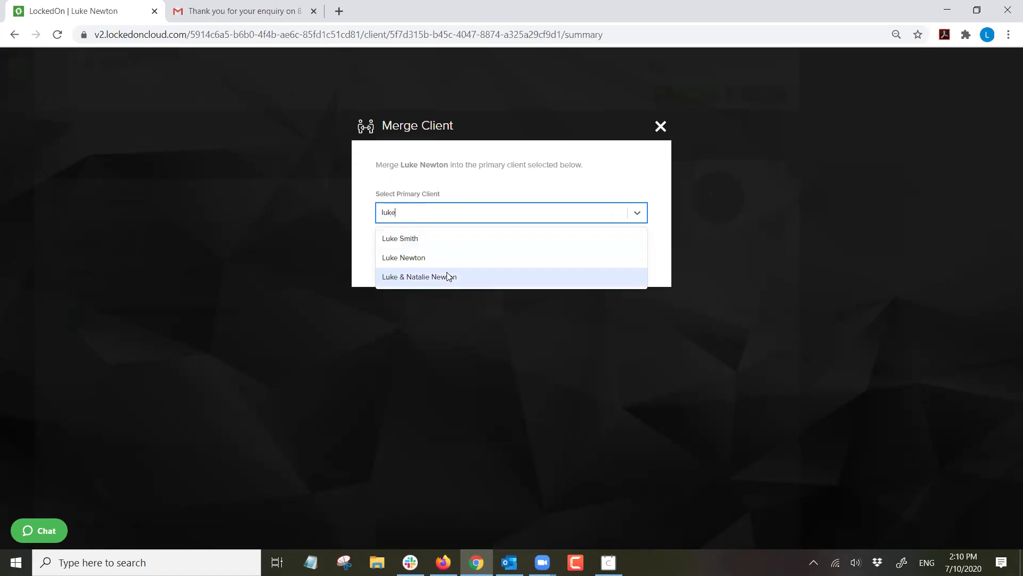
click(449, 277)
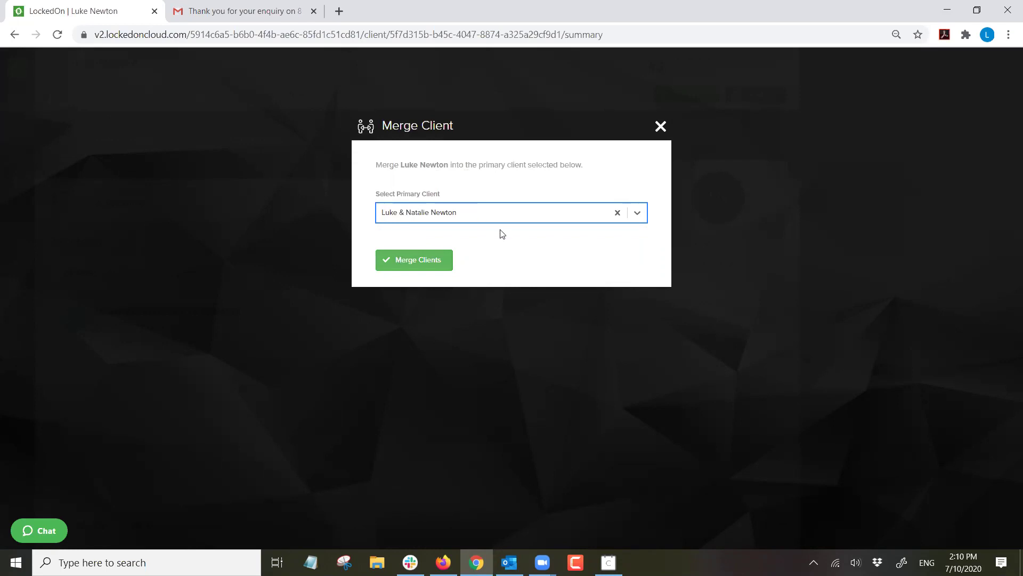
click(413, 259)
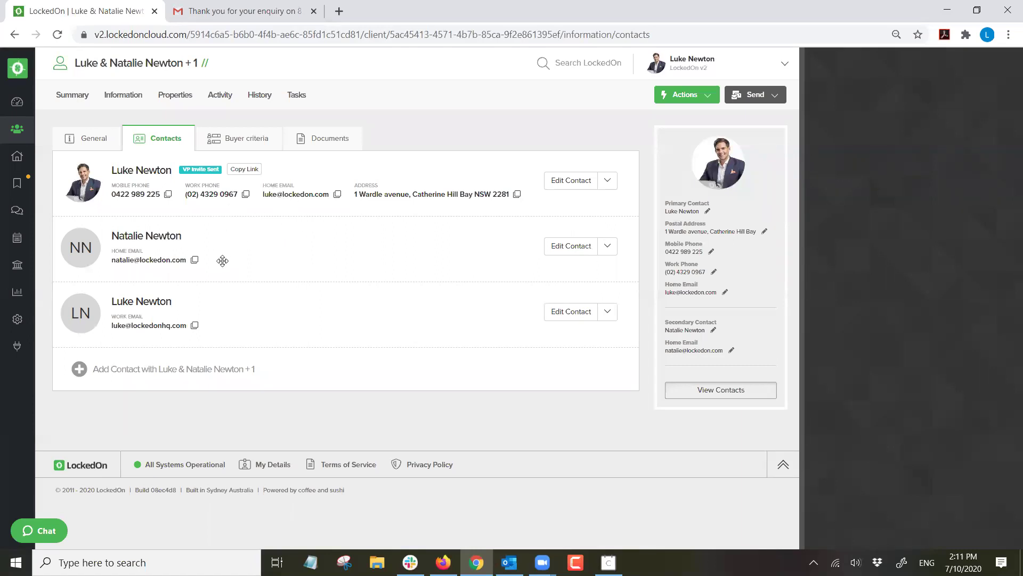
Remove the duplicate third contact, merging it into the primary contact, then re-search clients by name.
click(605, 310)
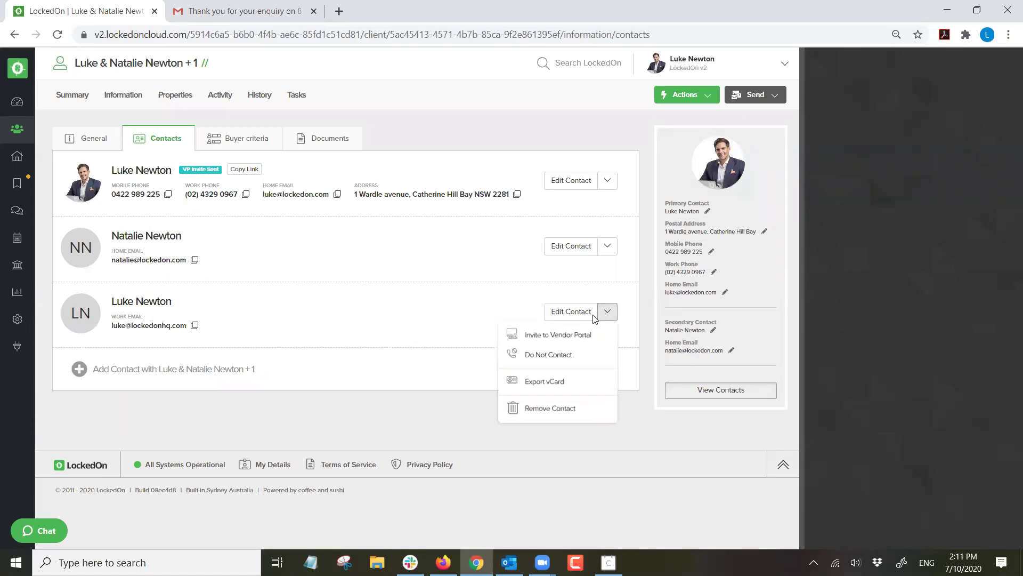
click(544, 413)
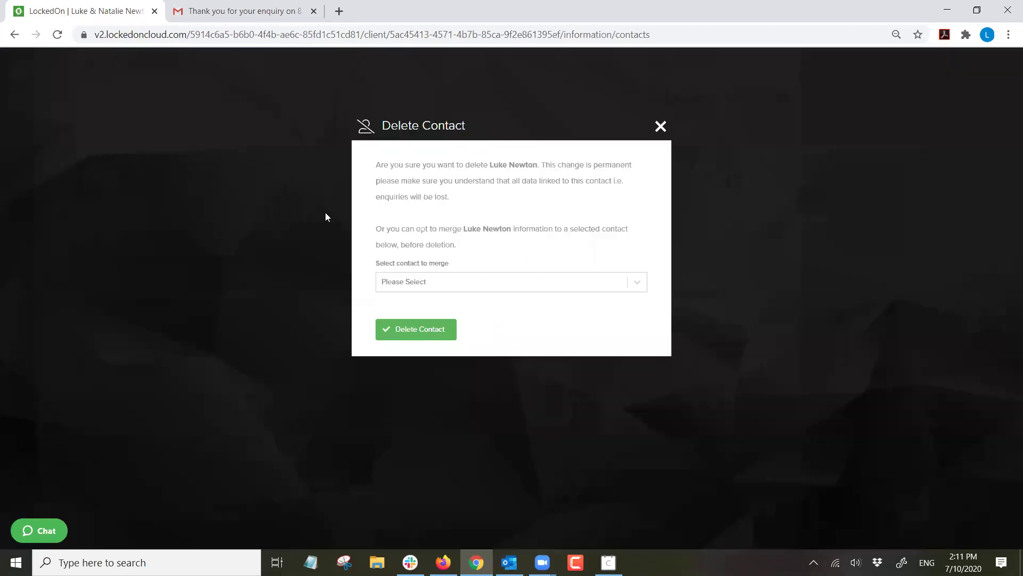
click(407, 286)
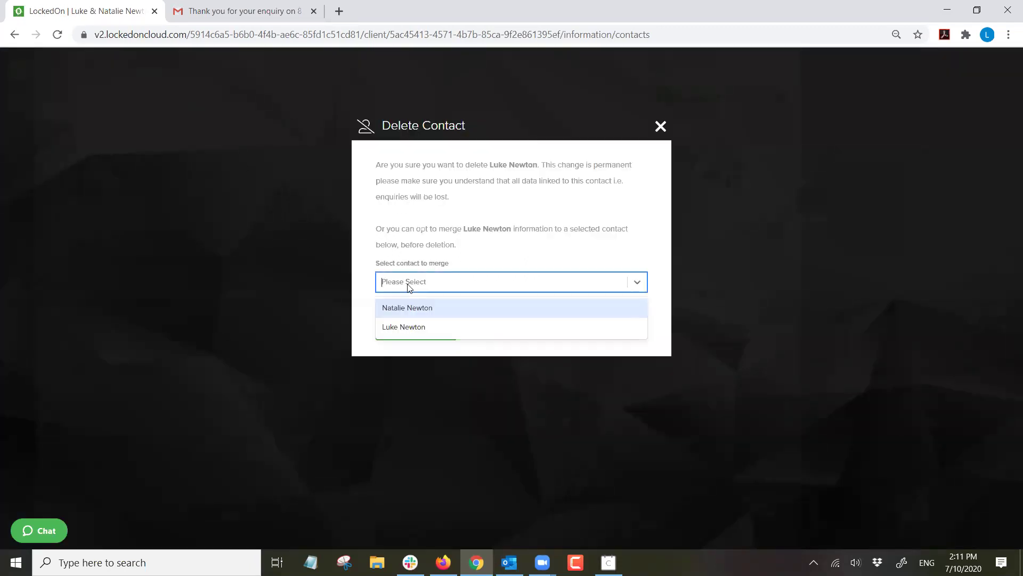
click(403, 327)
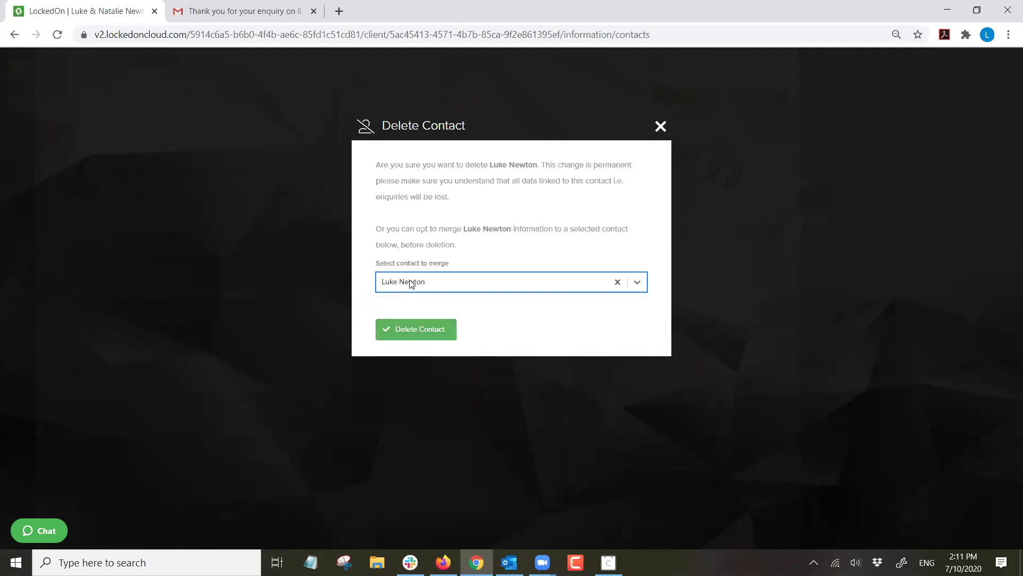
click(424, 334)
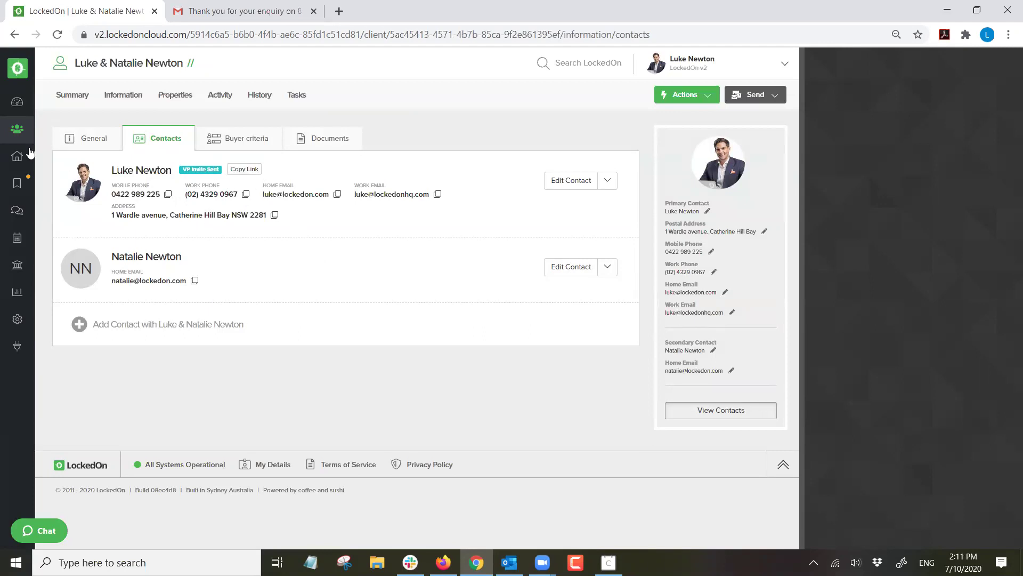
click(15, 132)
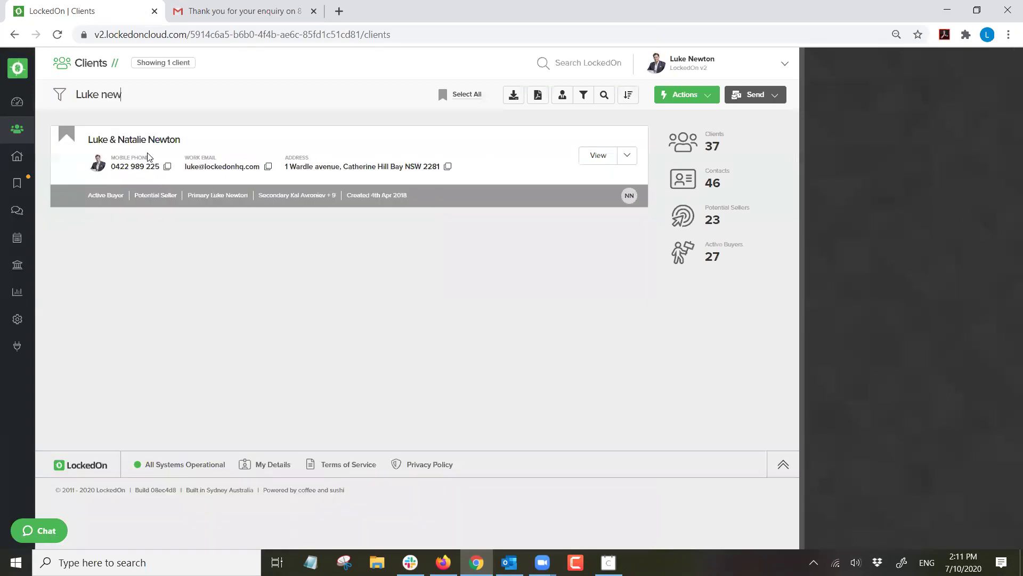
Open the couple's client record and view the enquiries on its Activity tab.
click(154, 139)
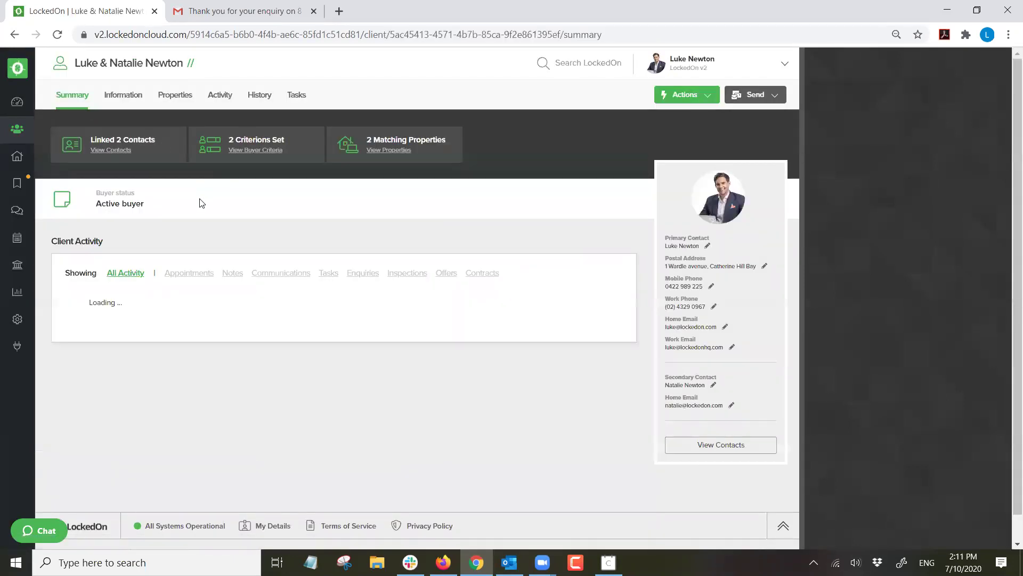
click(218, 96)
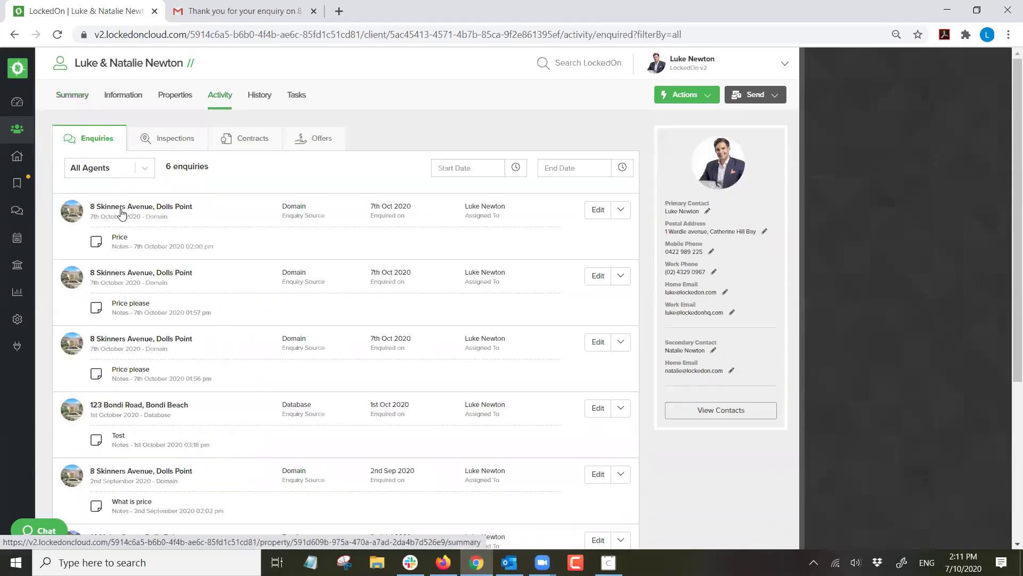
drag(169, 220, 91, 208)
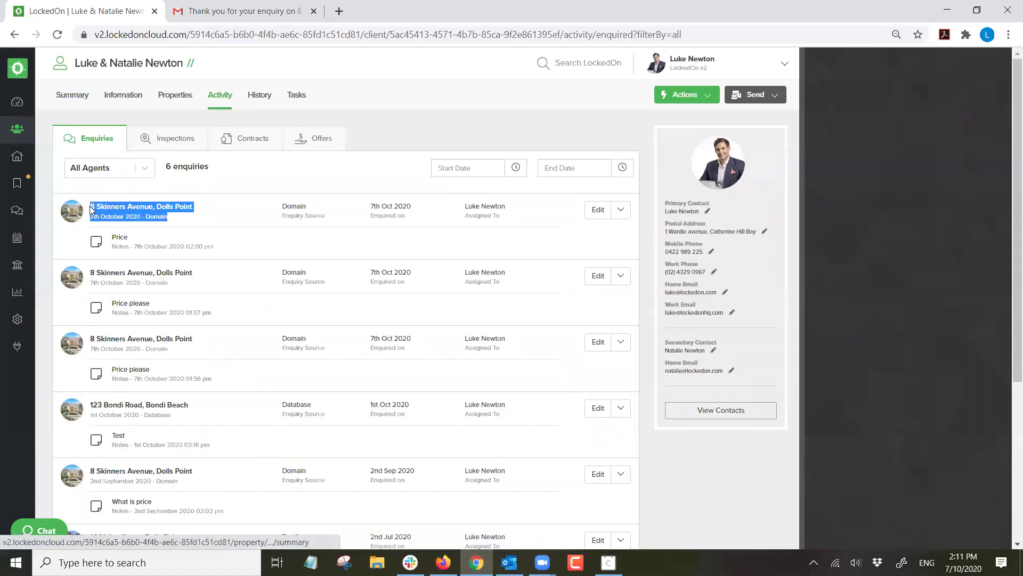
click(246, 227)
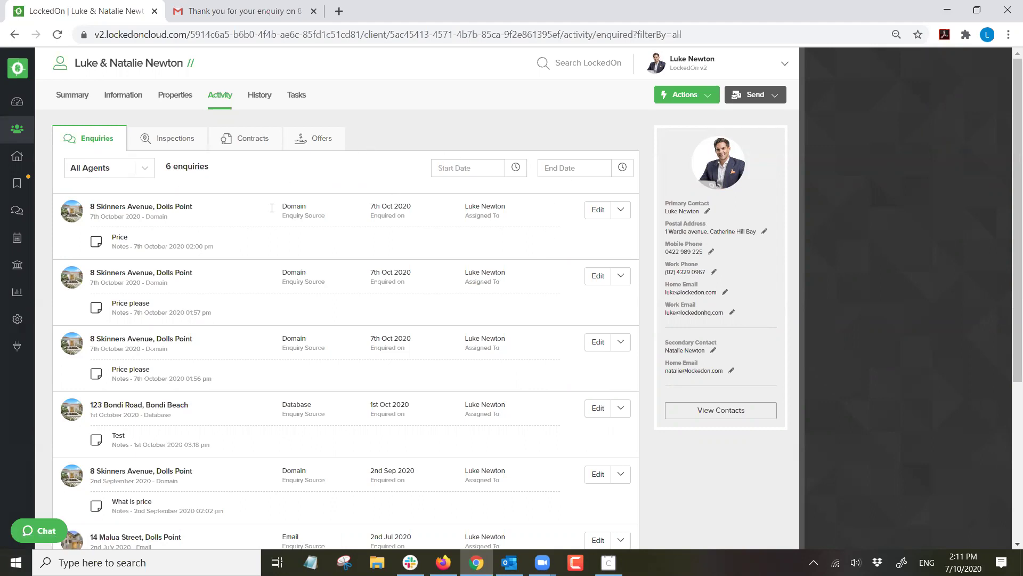
Delete the second buyer criteria entry and expand the first one for editing.
click(131, 103)
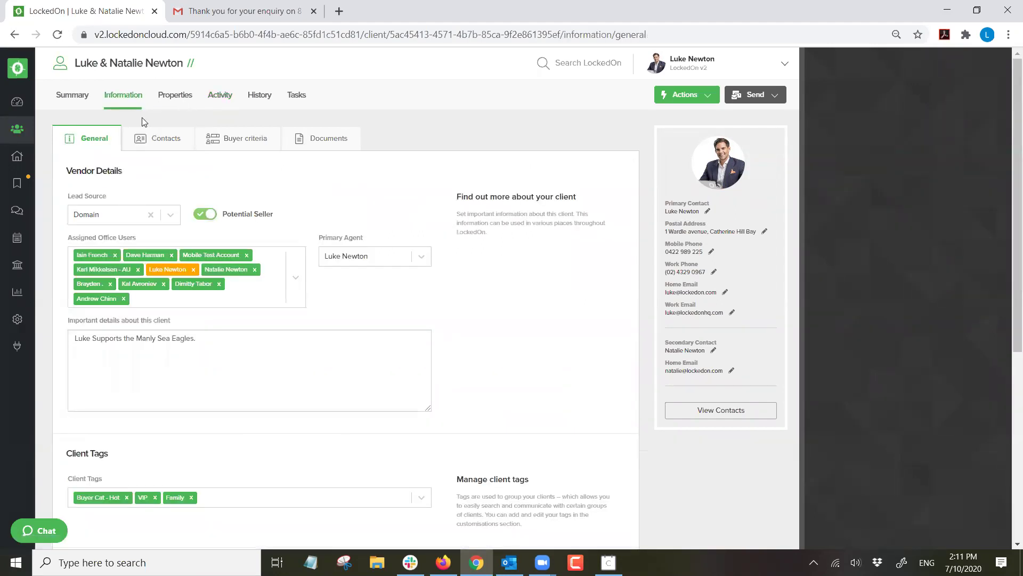
click(218, 143)
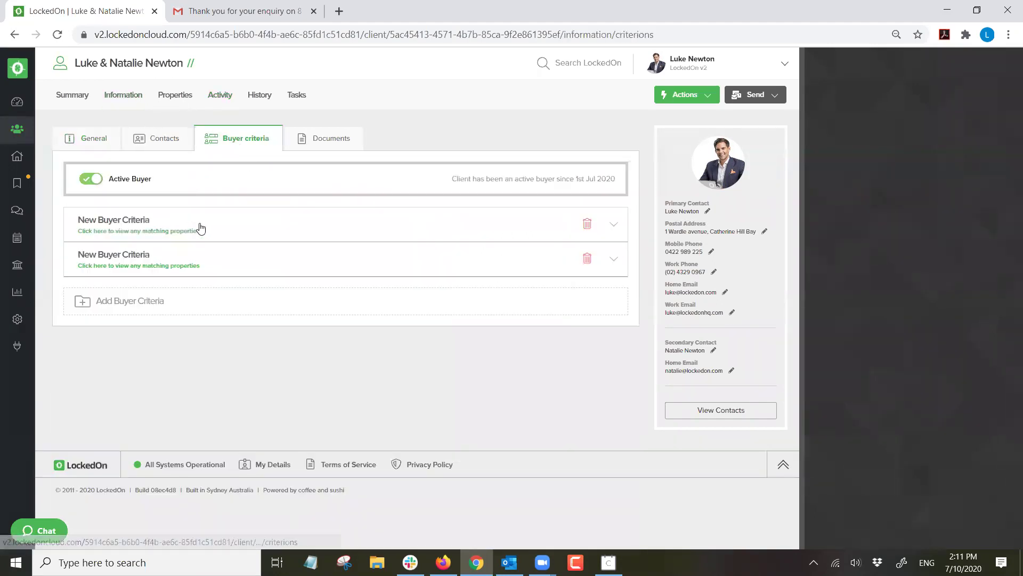
click(588, 259)
click(575, 110)
click(495, 224)
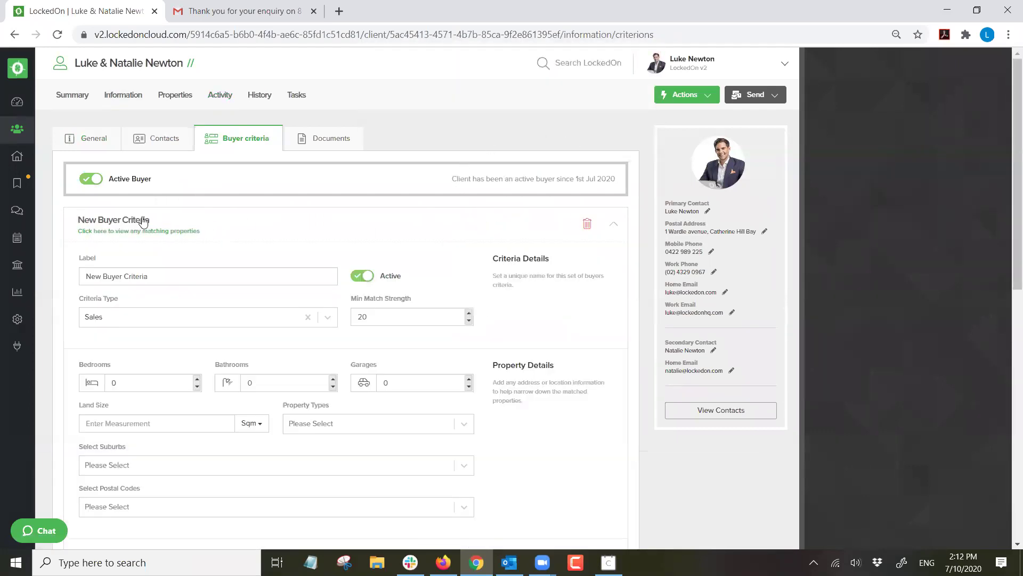
Set 2 bedrooms, 1 bathroom, 1 garage and property types House, Apartment and Unit.
scroll(151, 216, down, 1)
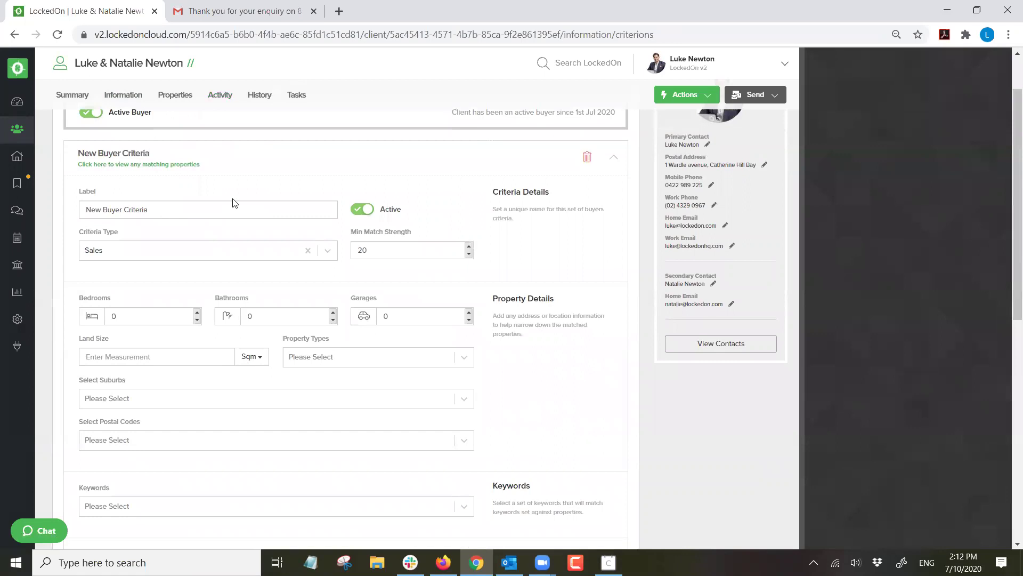
click(198, 313)
click(333, 312)
click(469, 313)
click(374, 357)
text(house)
click(328, 385)
text(Apartm)
click(329, 385)
text(Unit)
click(325, 397)
Add Dolls Point as the suburb, set a 2000000 maximum price, and save the criteria.
click(137, 400)
text(Dolls po)
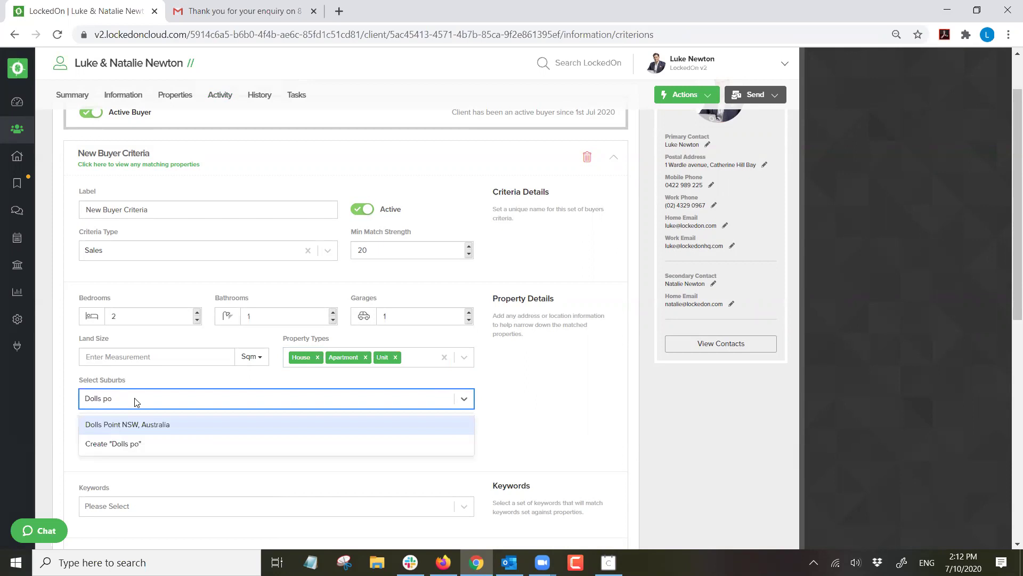
click(145, 424)
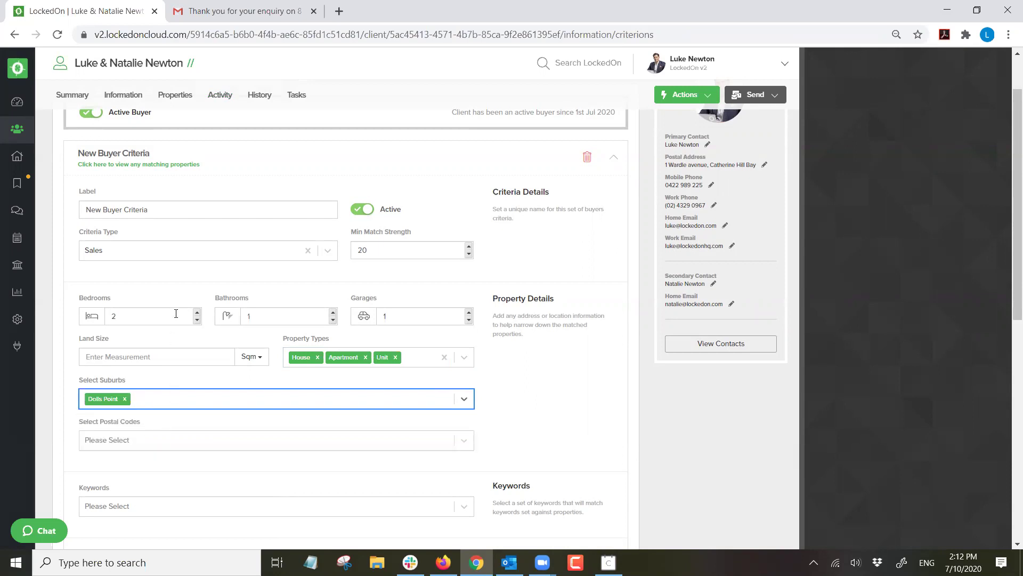
scroll(172, 341, down, 4)
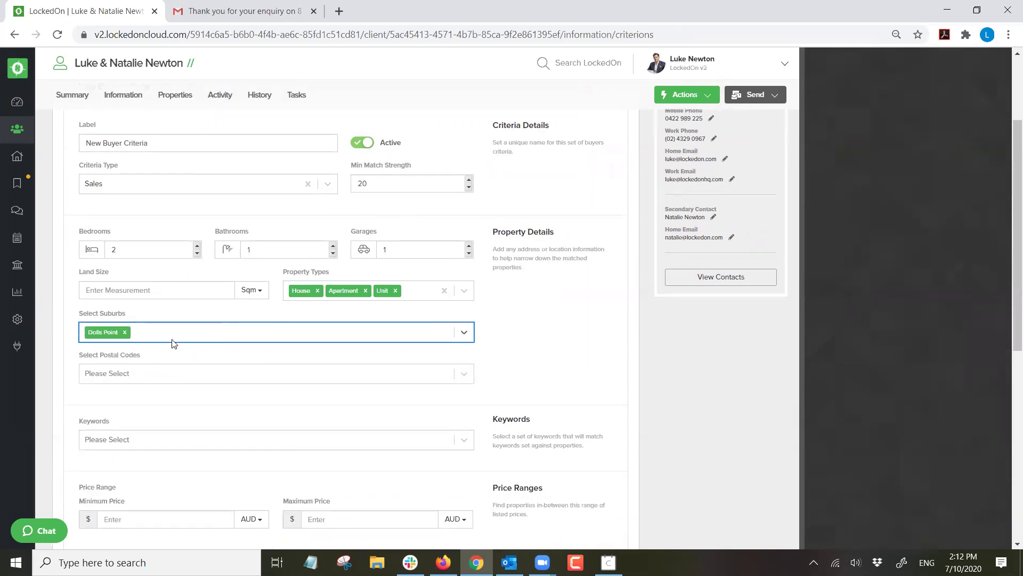
click(130, 384)
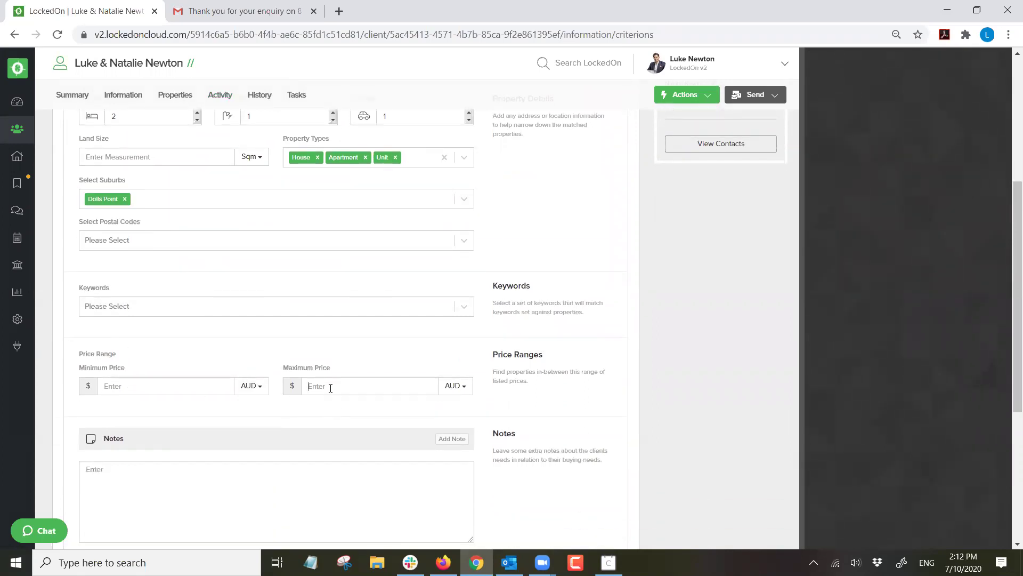
text(2000000)
scroll(373, 388, down, 5)
click(160, 351)
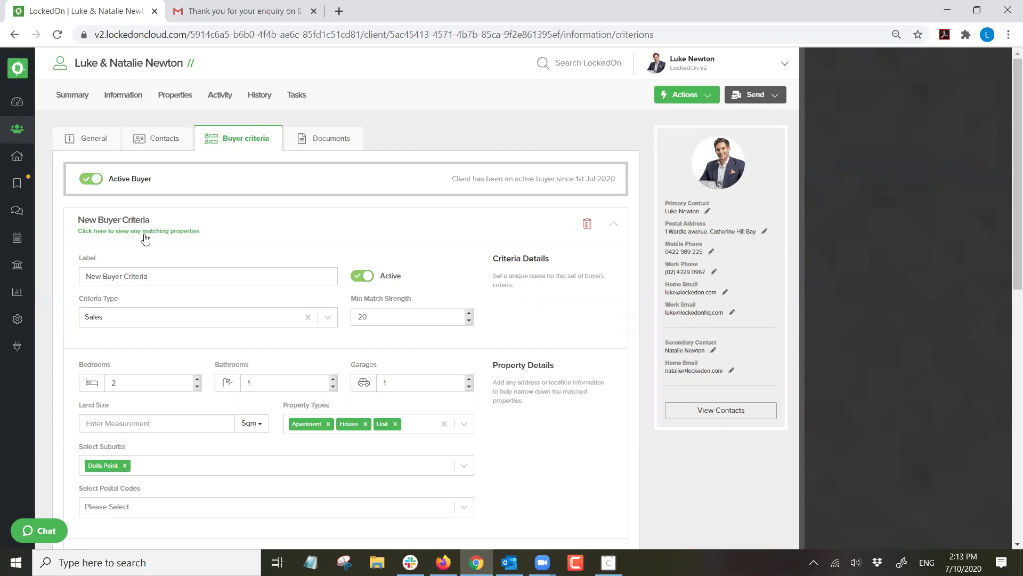
List the couple's 5 matching Dolls Point properties and start an email to both contacts.
click(172, 232)
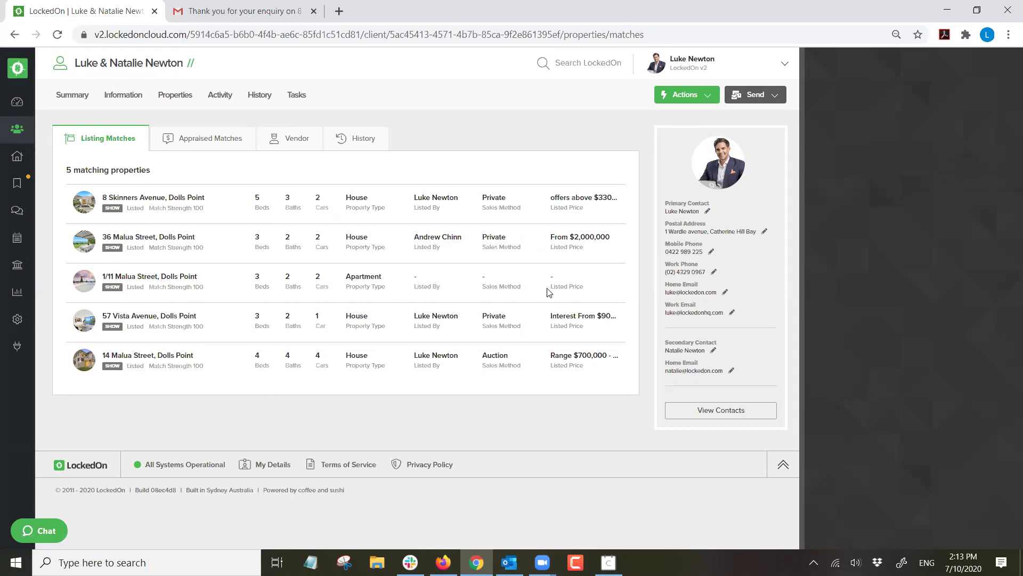
click(756, 97)
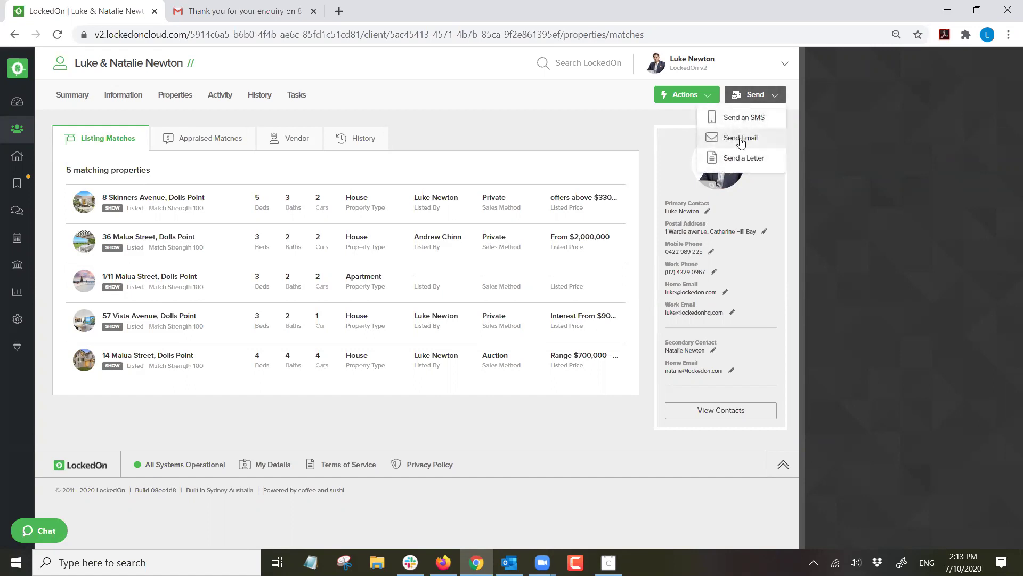
click(741, 138)
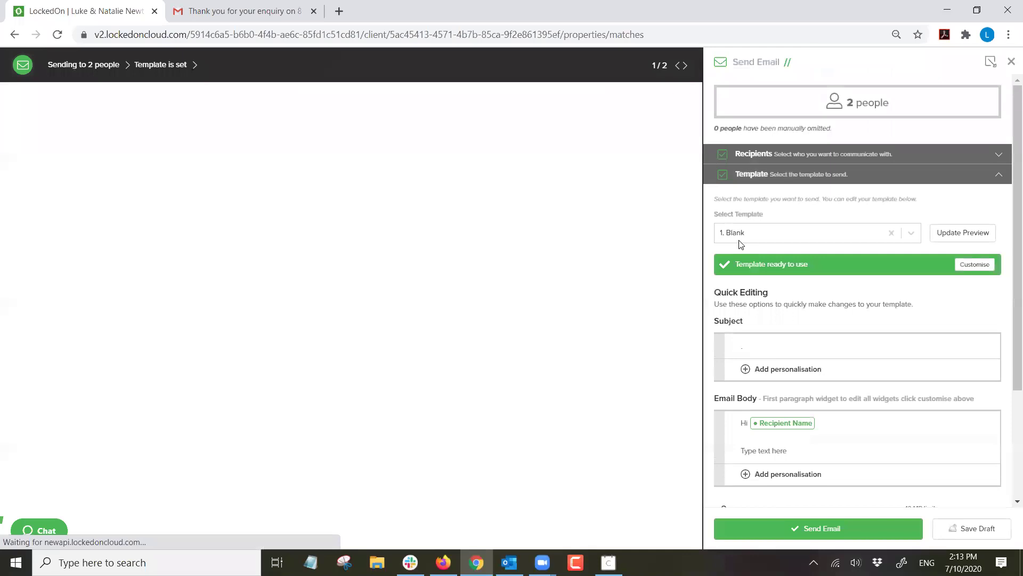
Pick the Buyer Match template, review its preview of matching properties, and send it.
click(748, 238)
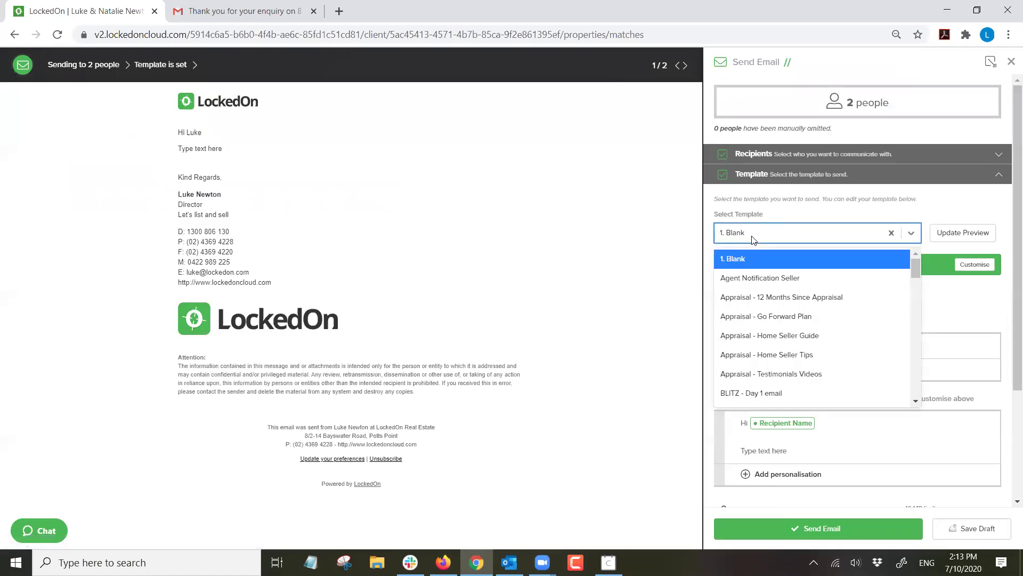
text(match)
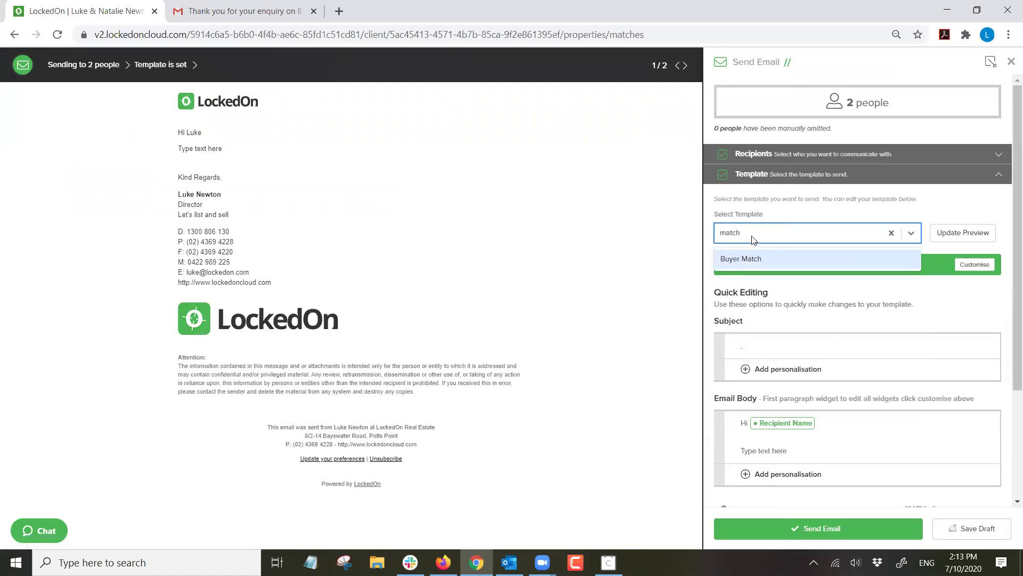
click(753, 263)
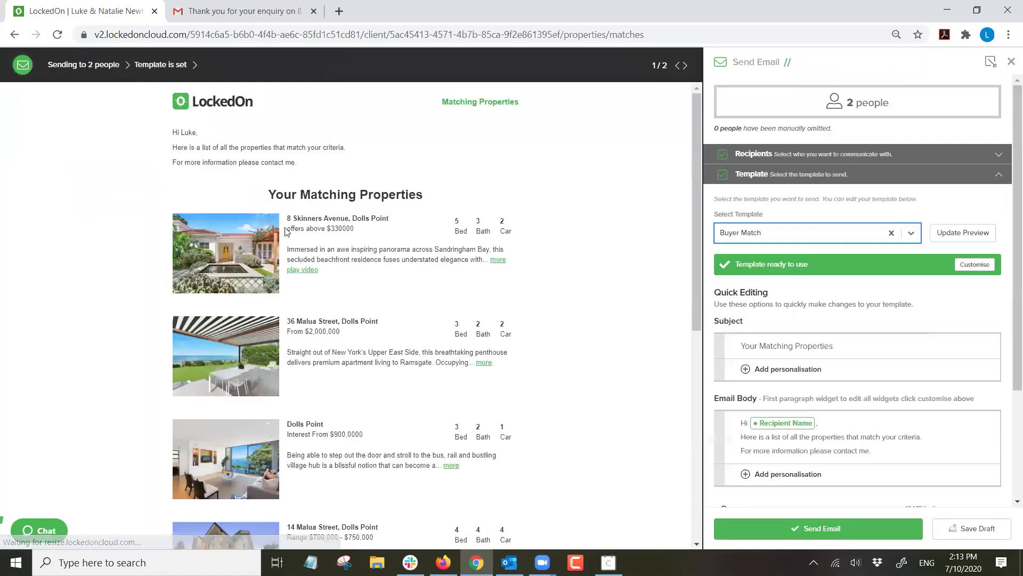
drag(297, 163, 176, 148)
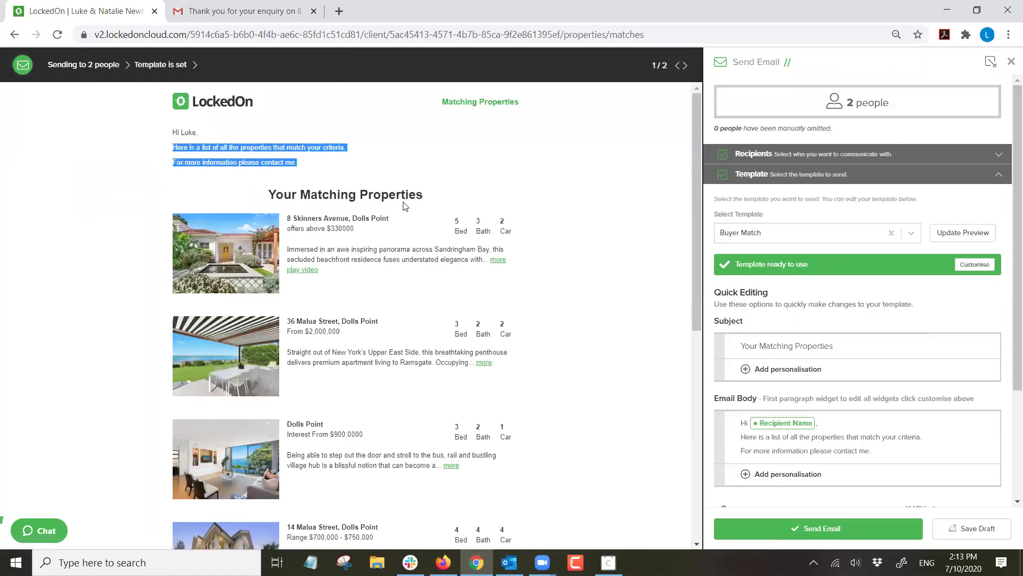
scroll(414, 194, down, 4)
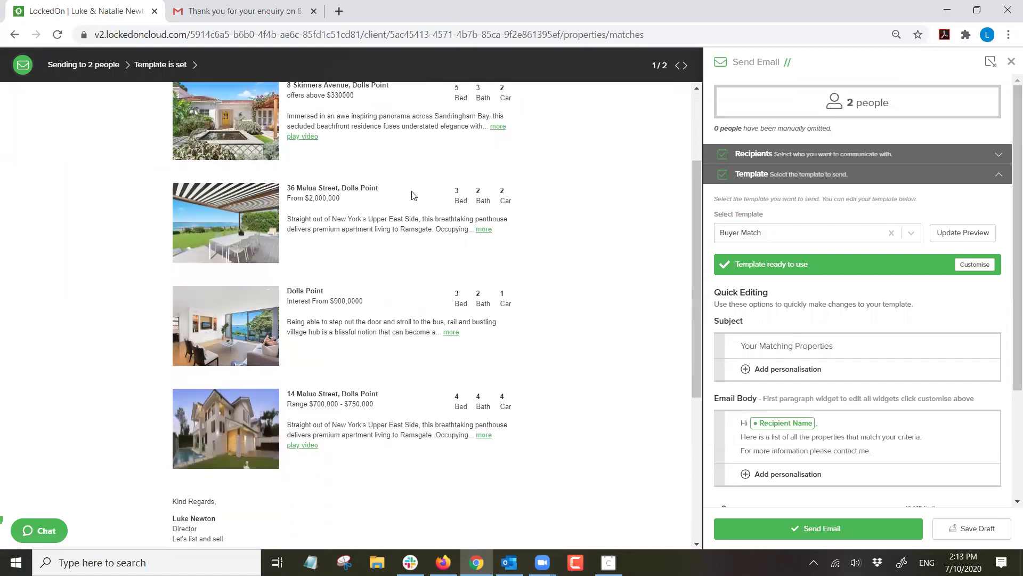
scroll(415, 195, up, 2)
scroll(415, 194, up, 3)
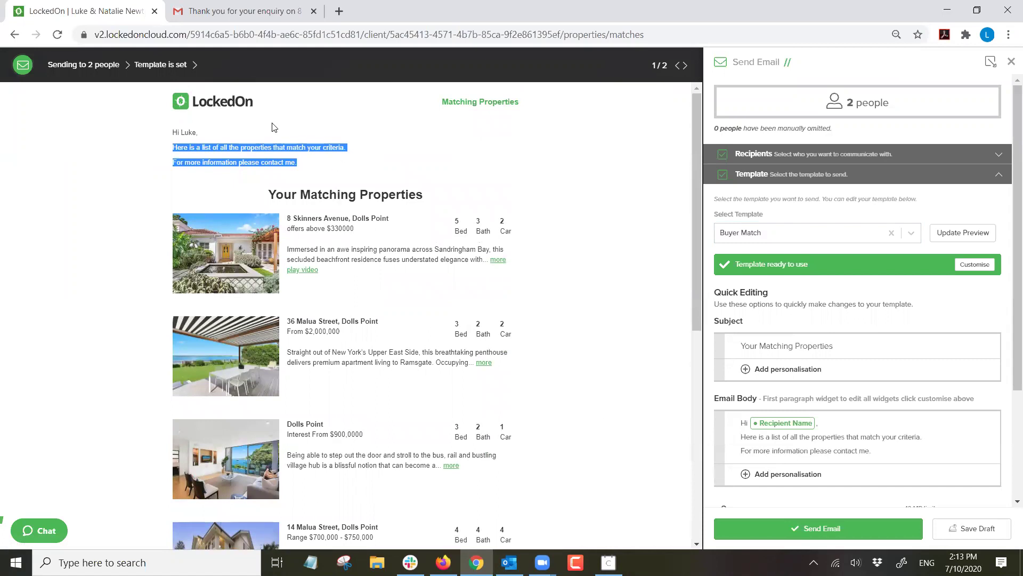
scroll(397, 153, down, 5)
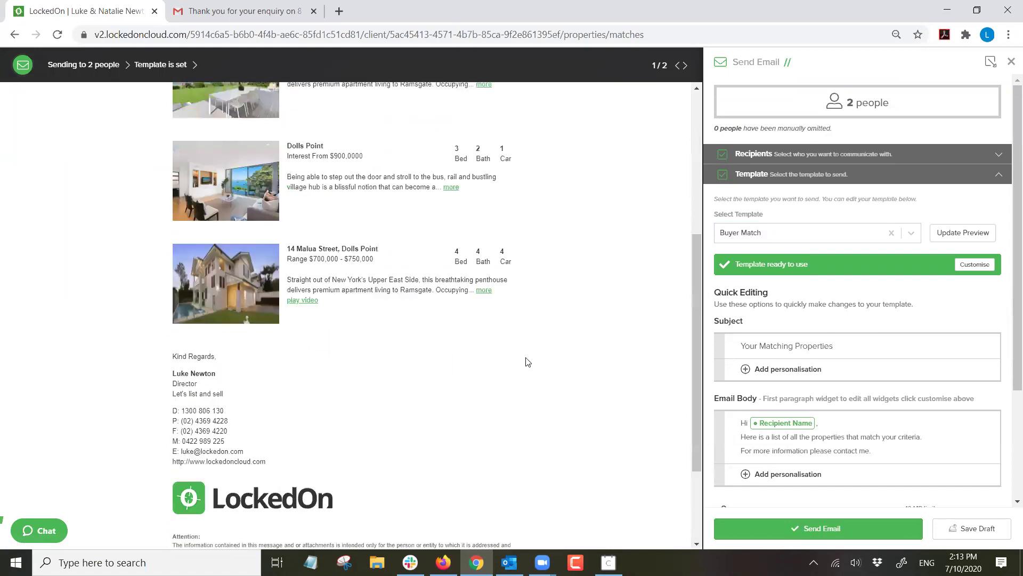
scroll(426, 187, up, 5)
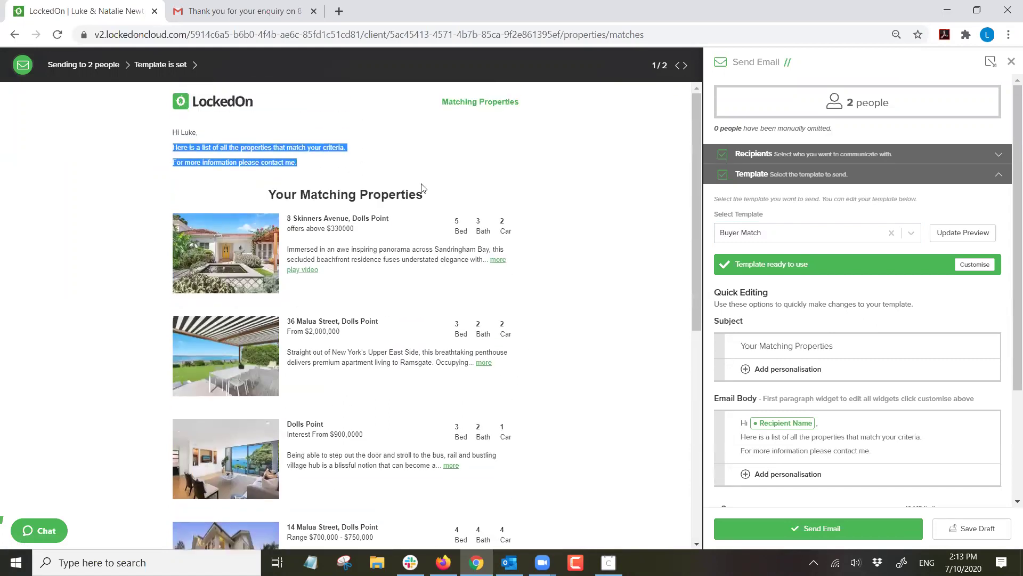
click(800, 530)
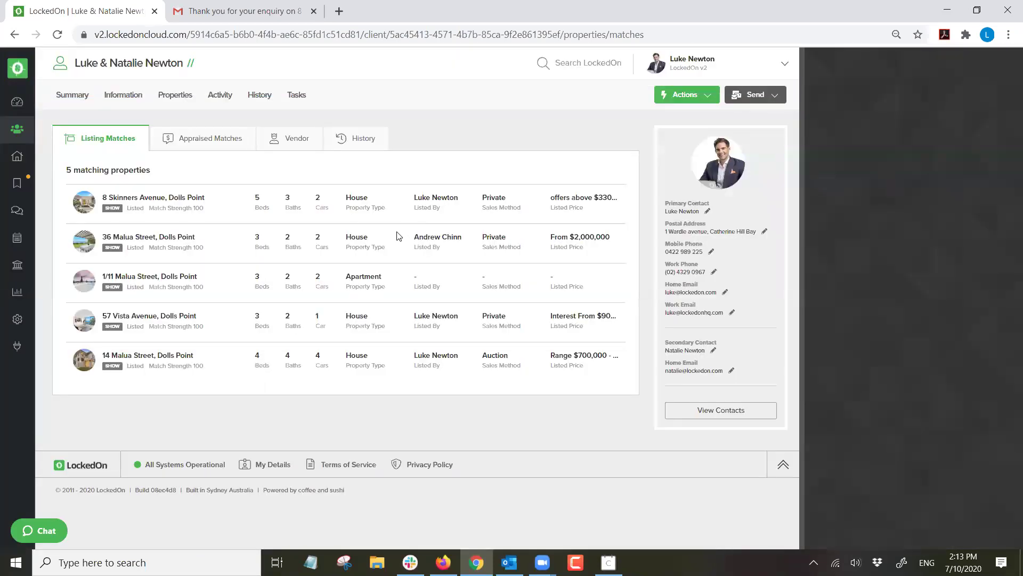
Check the Gmail inbox, then open the client's communication History in LockedOn.
click(224, 8)
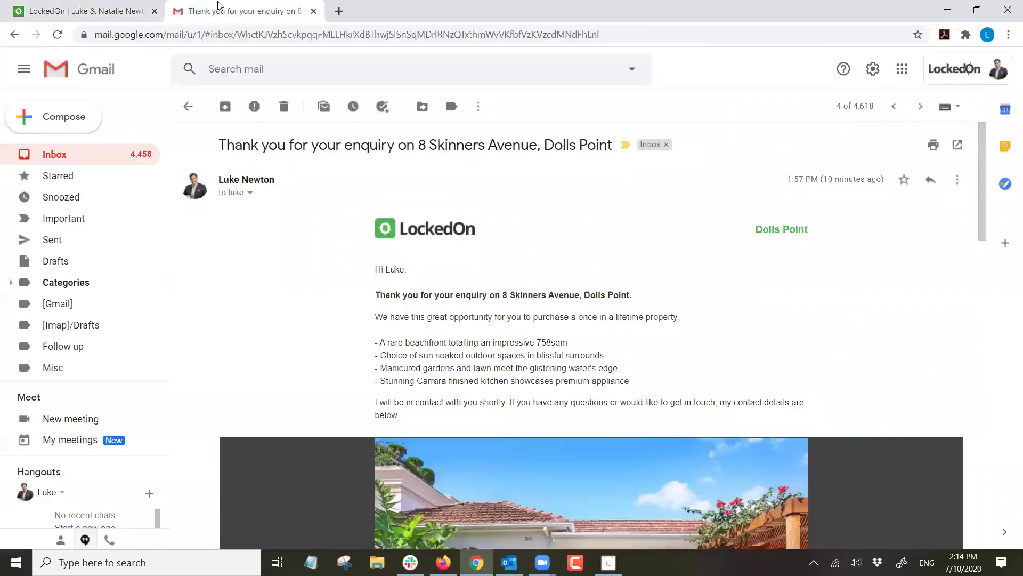
click(55, 155)
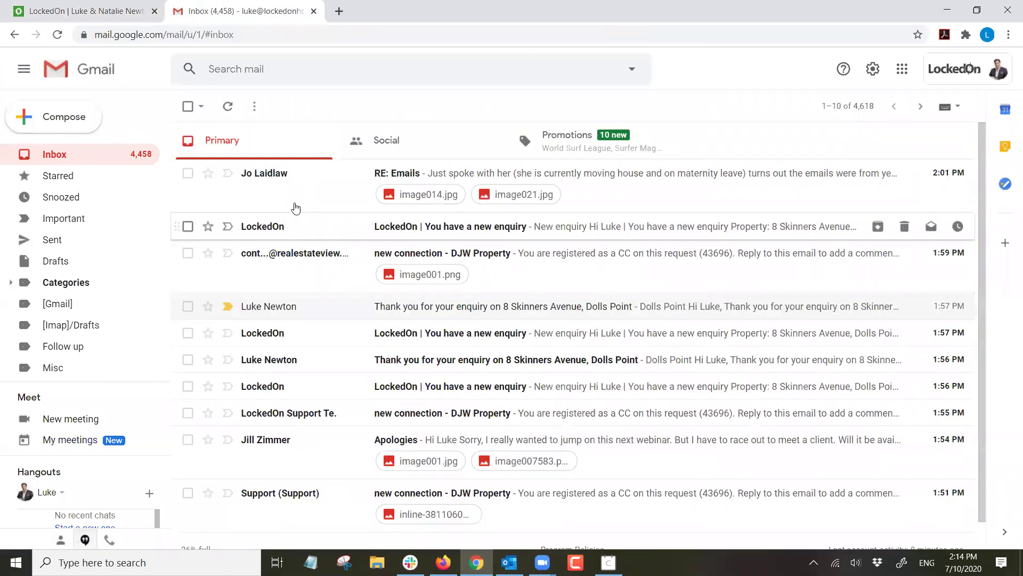
click(86, 11)
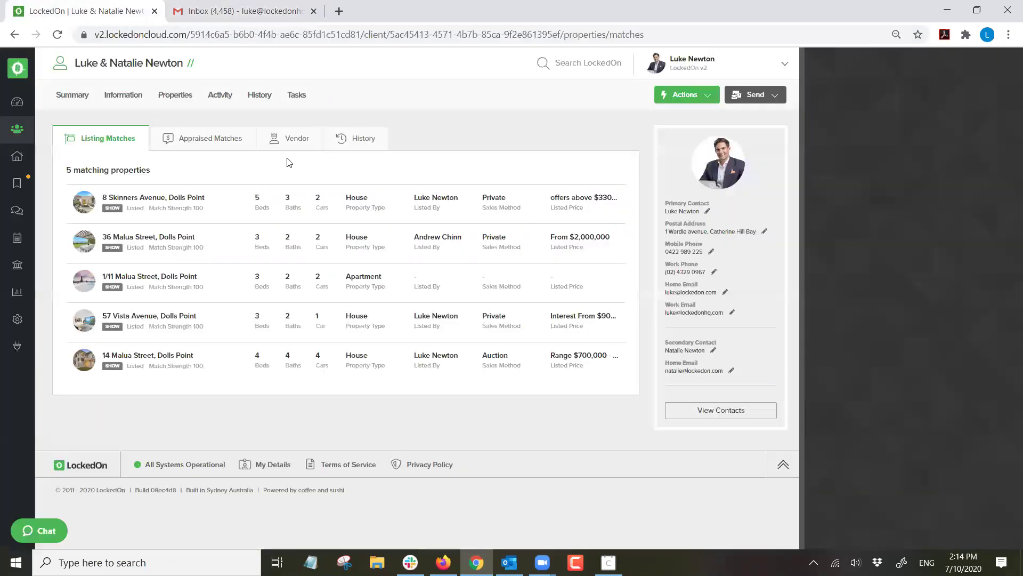
click(260, 96)
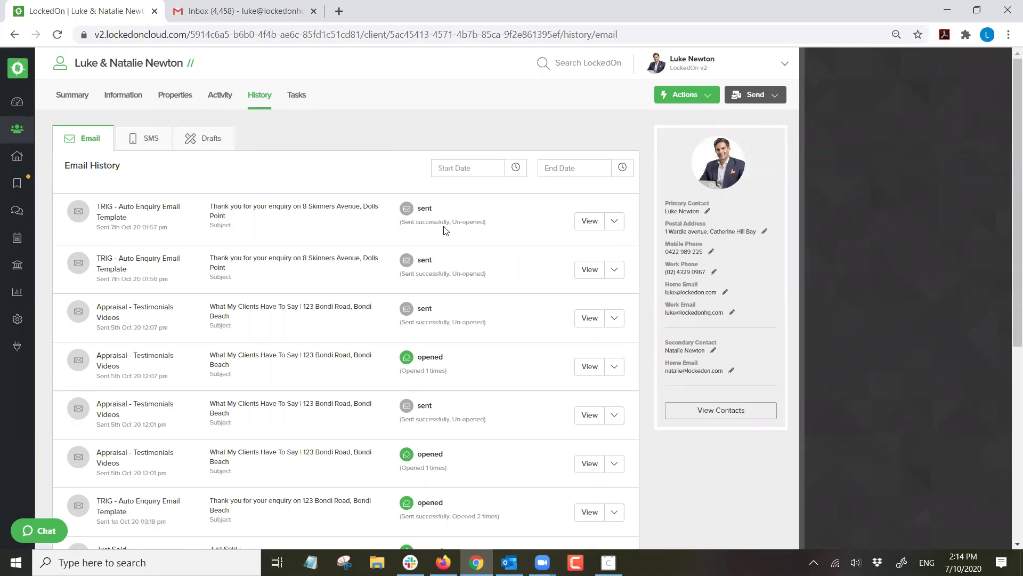
Review the SMS and Drafts tabs, then confirm both Buyer Match emails in the email history.
click(155, 139)
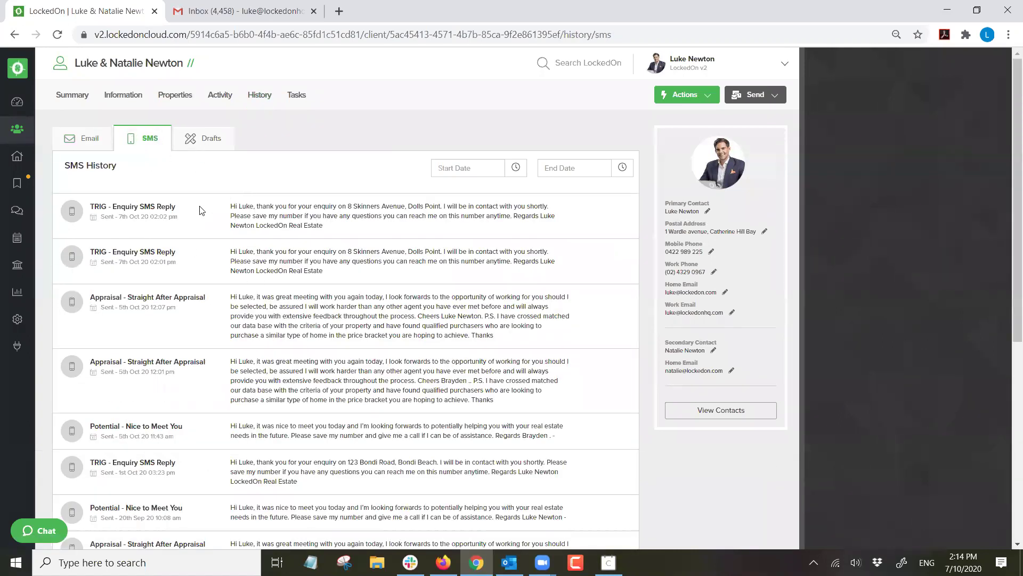
click(185, 139)
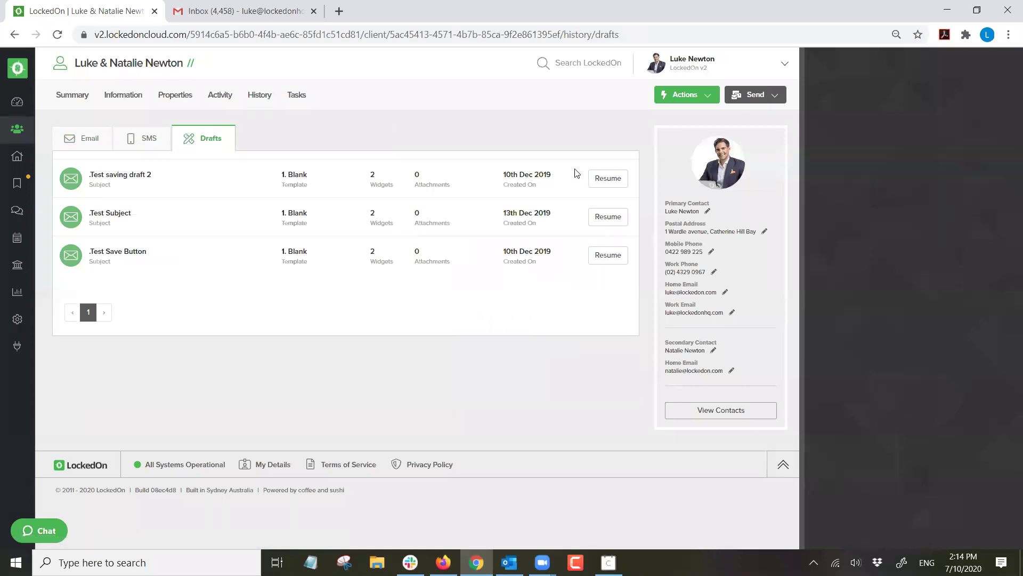
click(78, 141)
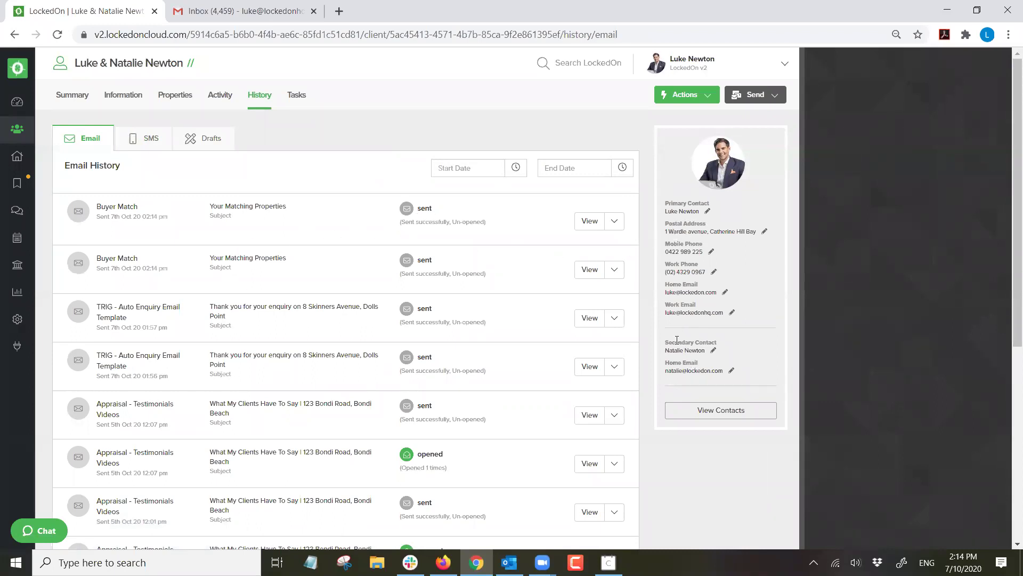
triple_click(685, 369)
triple_click(244, 205)
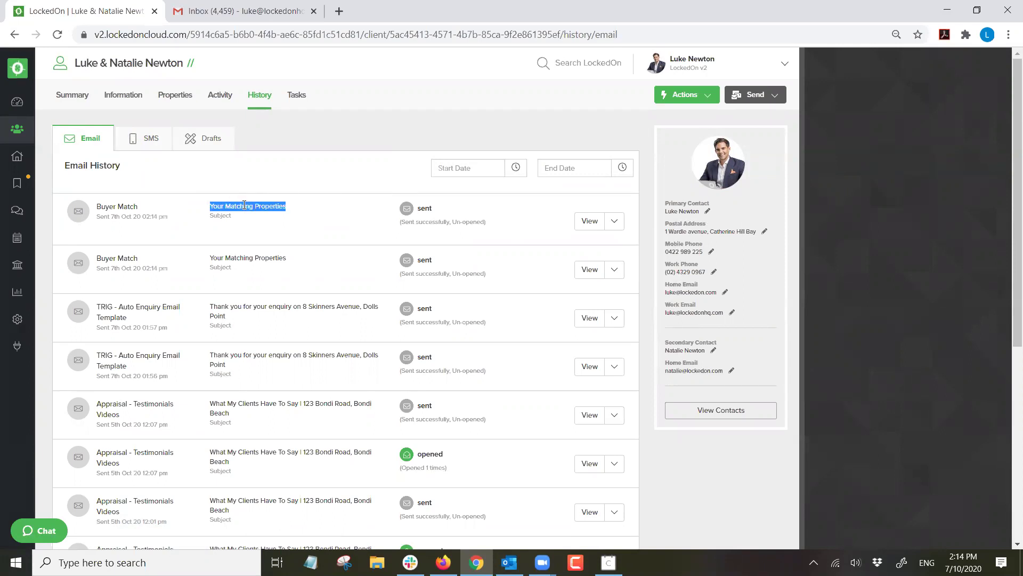
triple_click(255, 256)
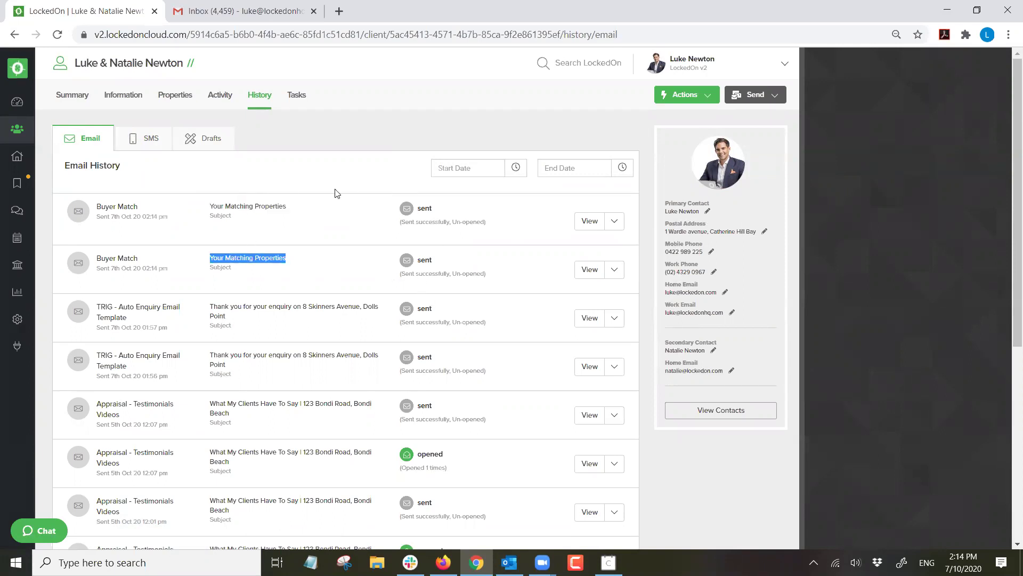
click(318, 168)
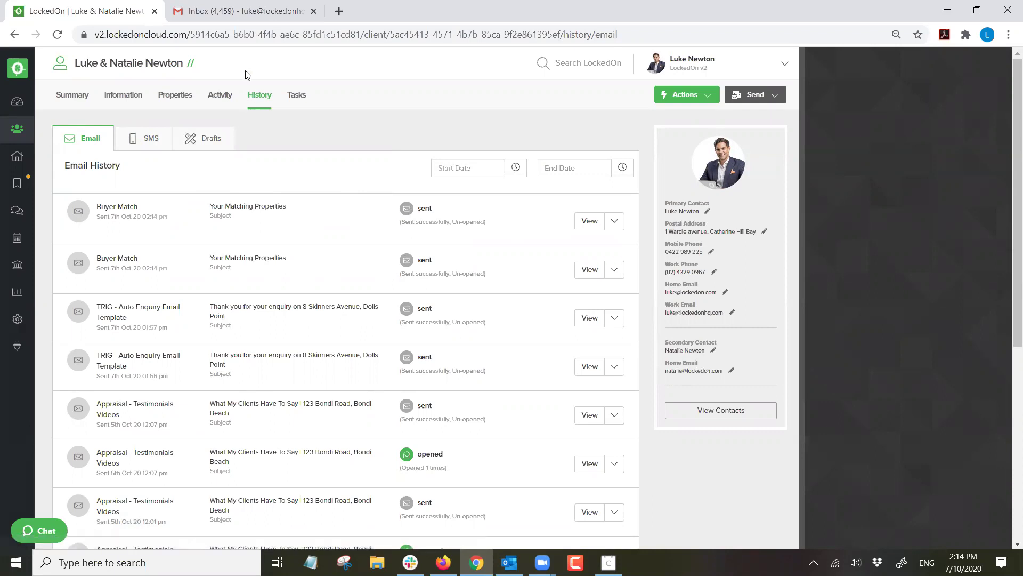
View the client's Information and Buyer criteria, then go to the Engine Room dashboard.
click(129, 97)
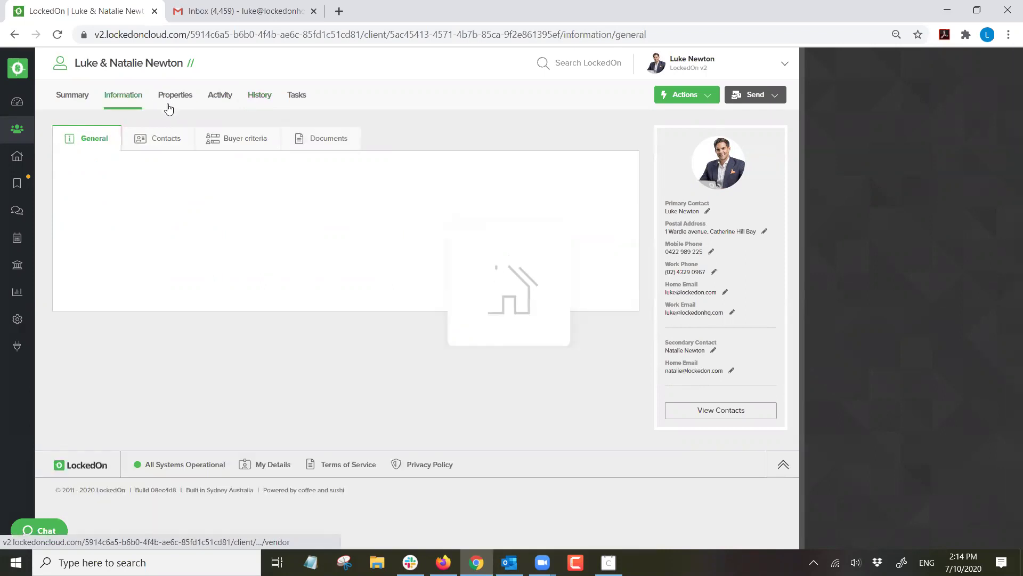
click(228, 142)
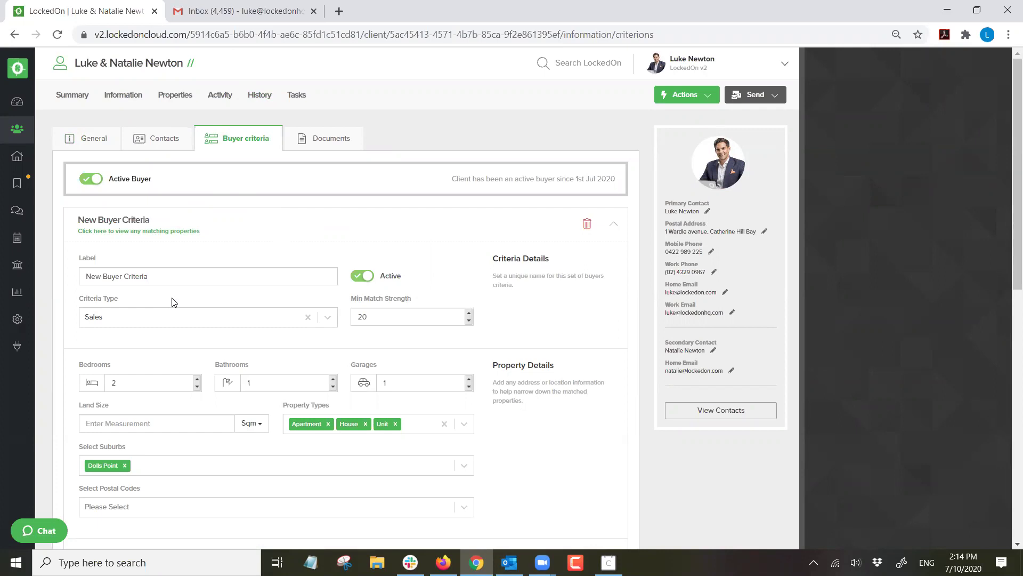
click(17, 320)
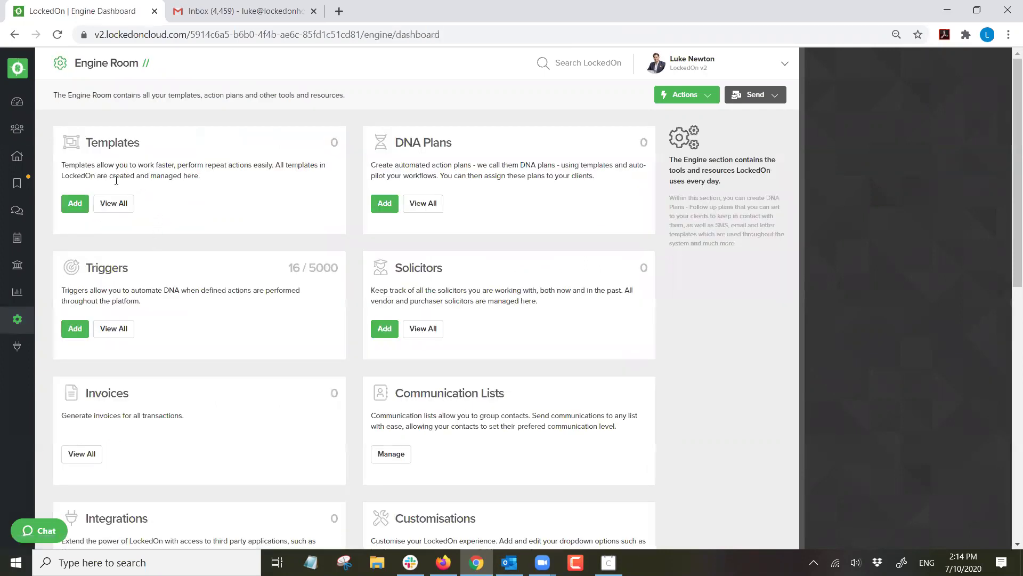
List all triggers and toggle the inactive Newsletter trigger to Active.
click(114, 327)
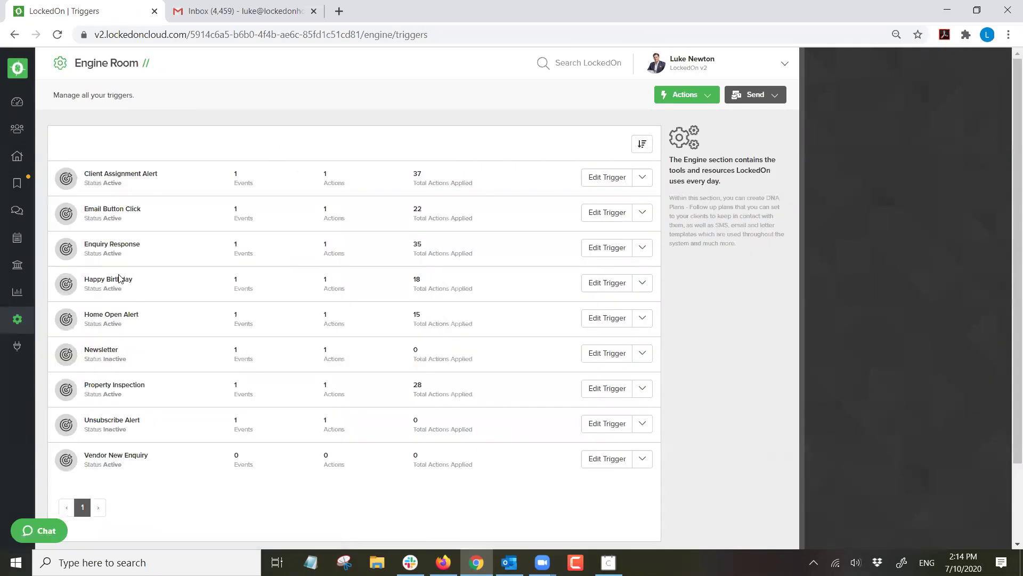
double_click(108, 347)
triple_click(113, 357)
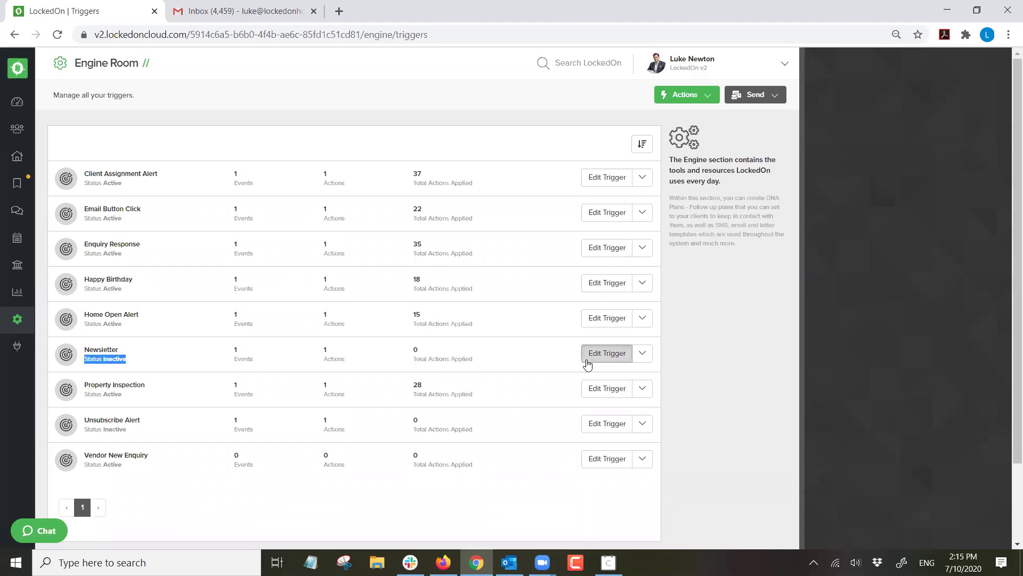
click(965, 137)
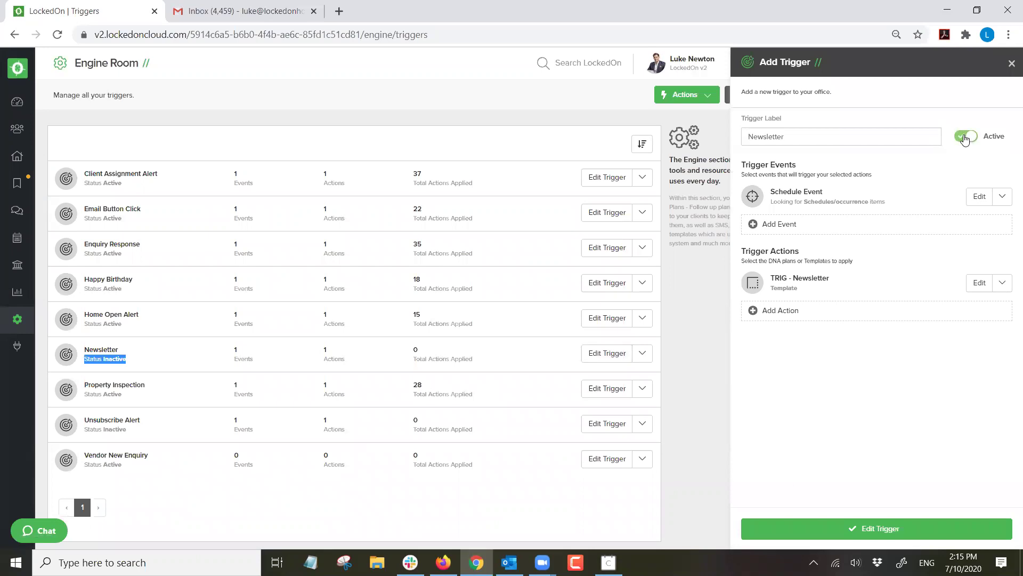
Set the schedule start date to 26 August 2020, review the template action, then close unsaved.
click(980, 196)
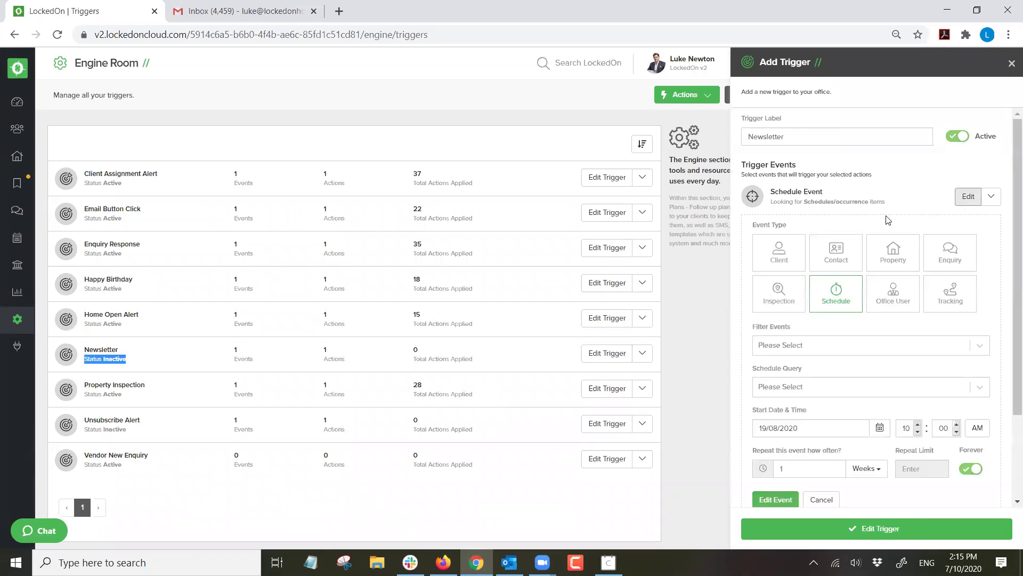
scroll(895, 223, down, 2)
click(880, 318)
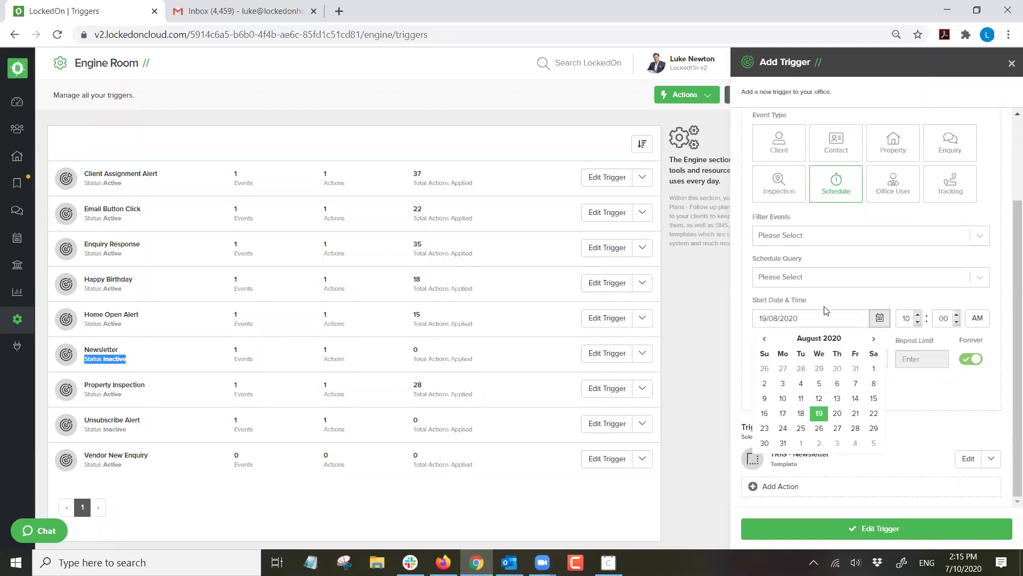
click(819, 429)
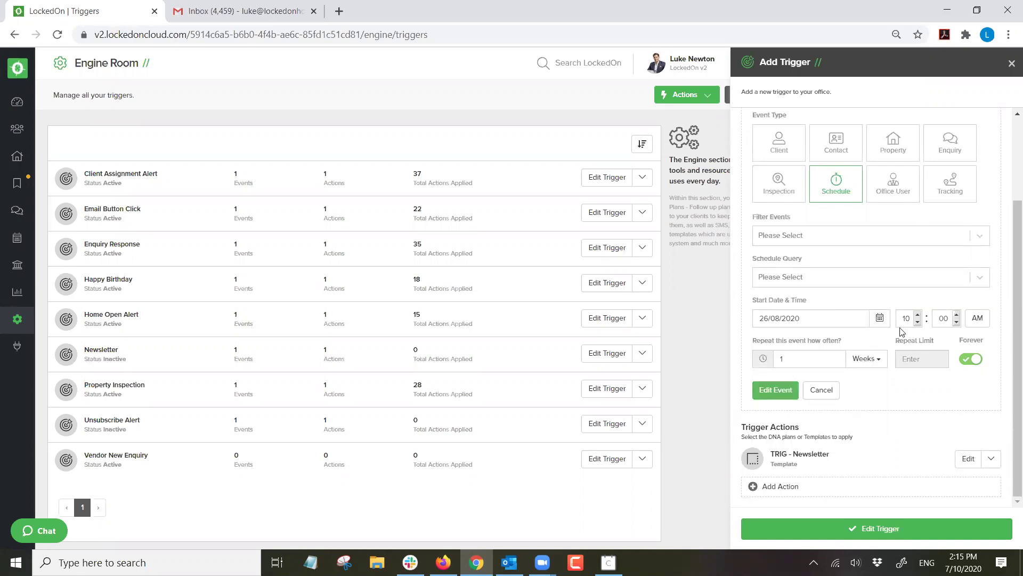
drag(810, 356, 765, 360)
click(968, 459)
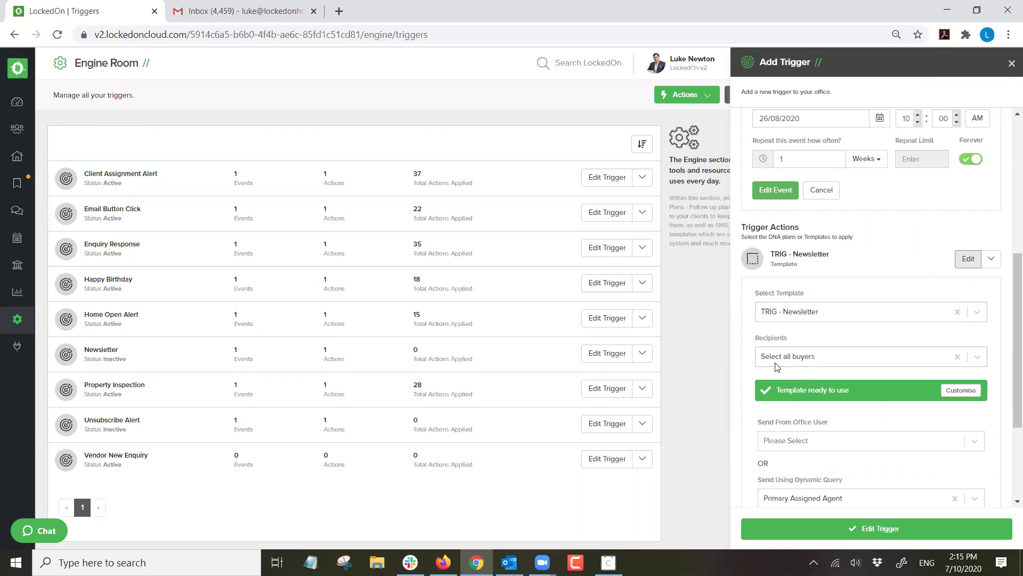
click(1011, 64)
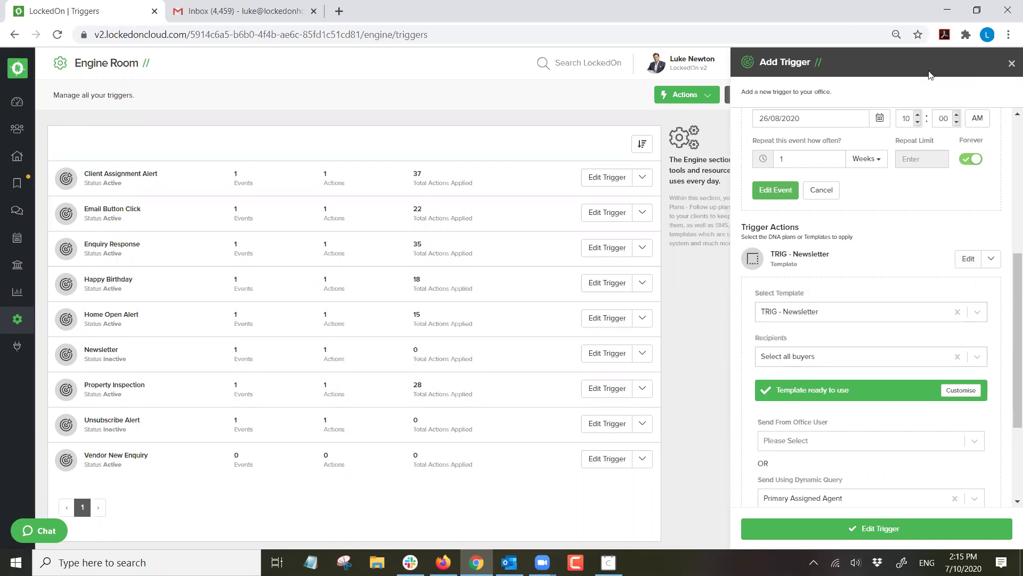
From the Dashboard, list the 20 active buyers and start an email to them.
click(9, 106)
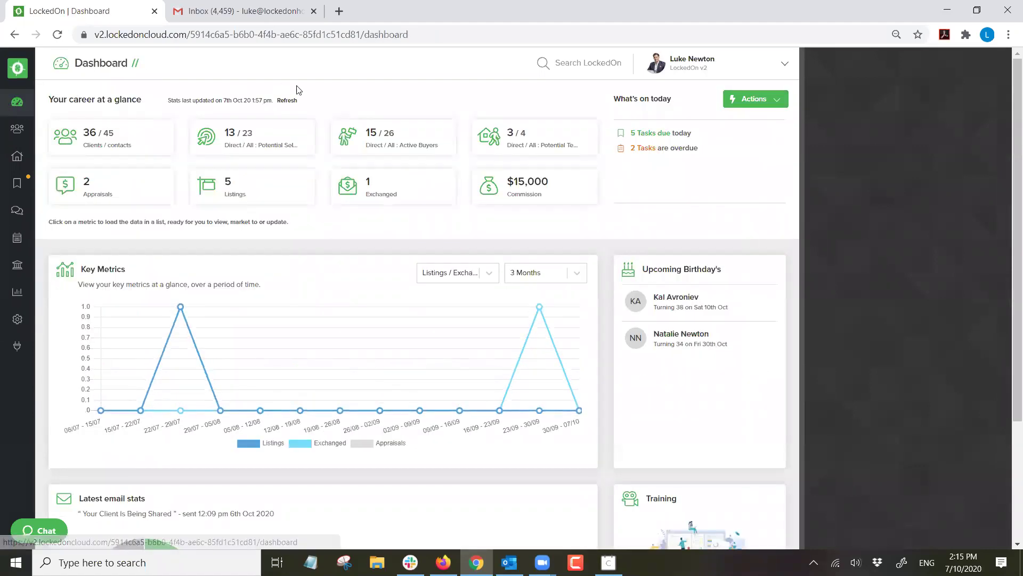
click(388, 140)
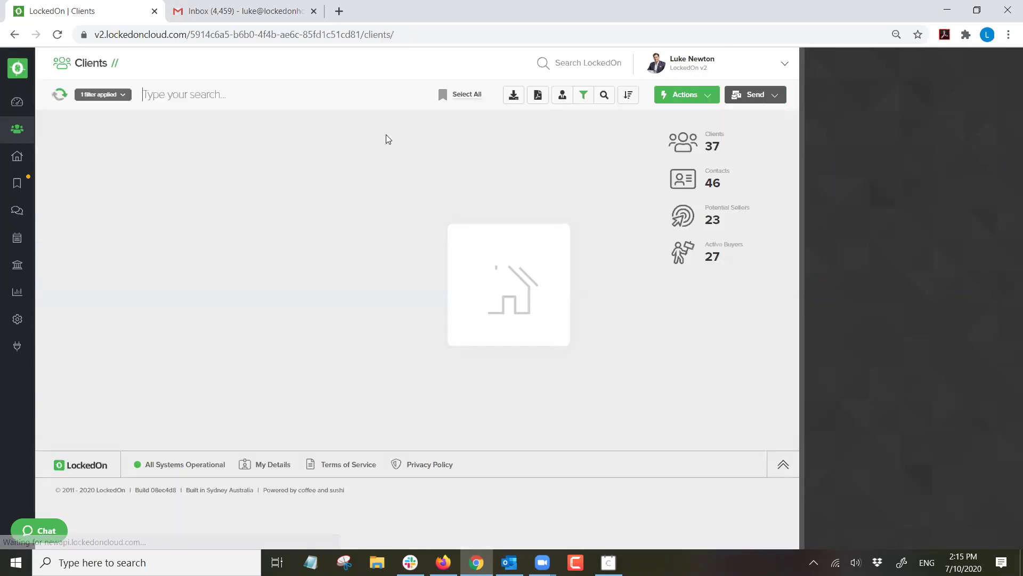
click(728, 98)
click(731, 137)
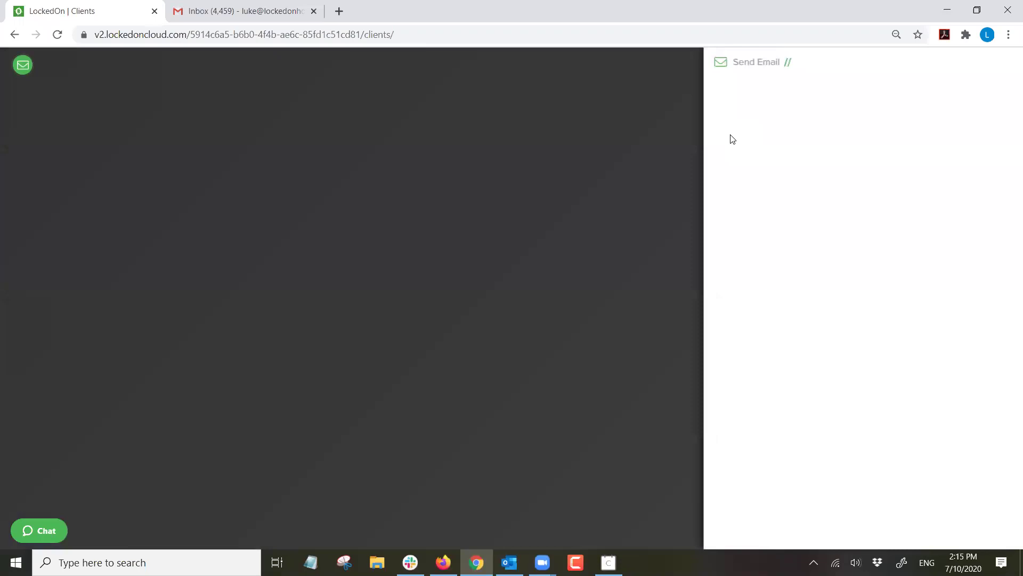
Preview the email with the TRIG - Newsletter template, then close the panel.
click(744, 233)
text(trig)
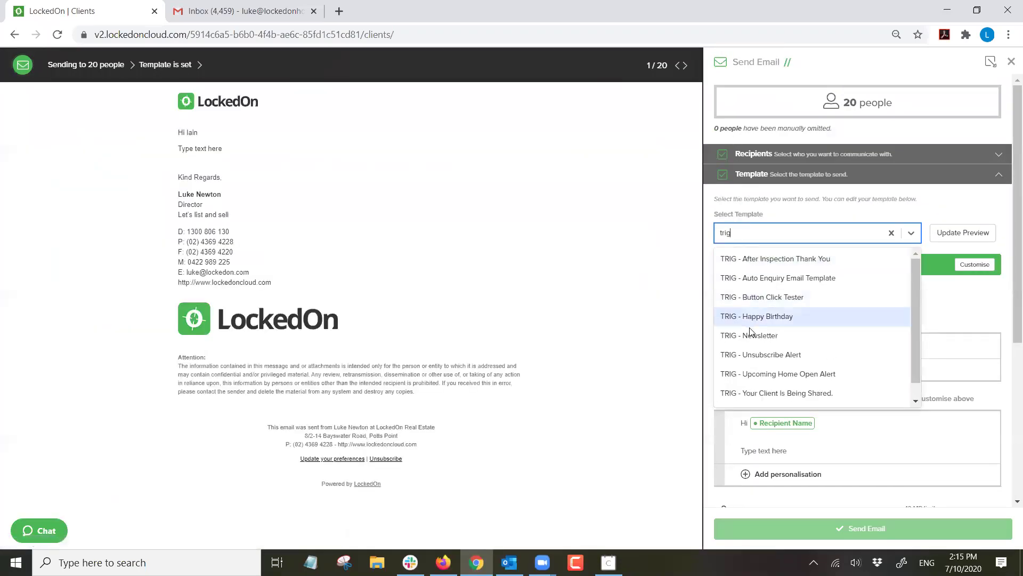
click(752, 336)
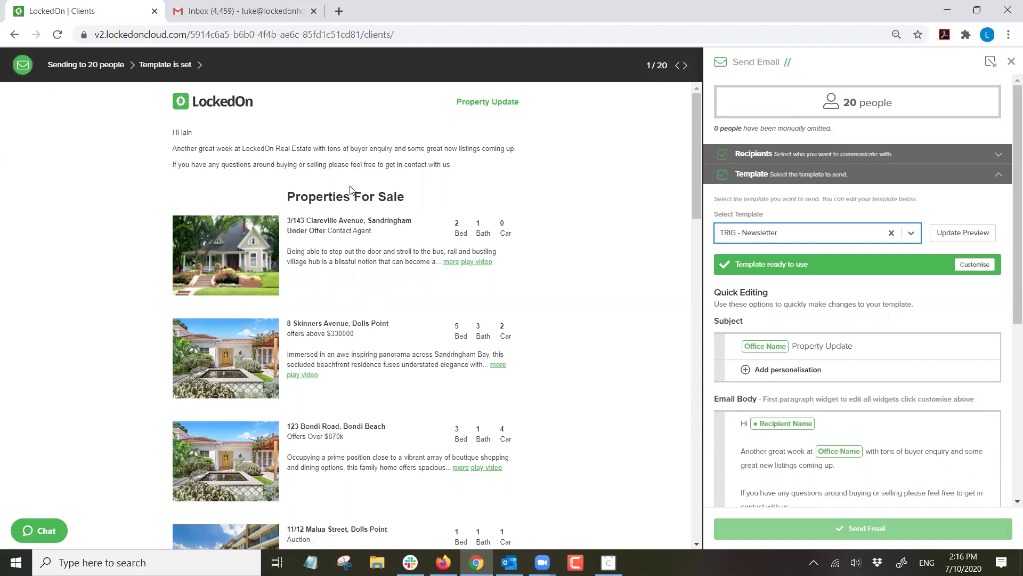
scroll(350, 189, down, 7)
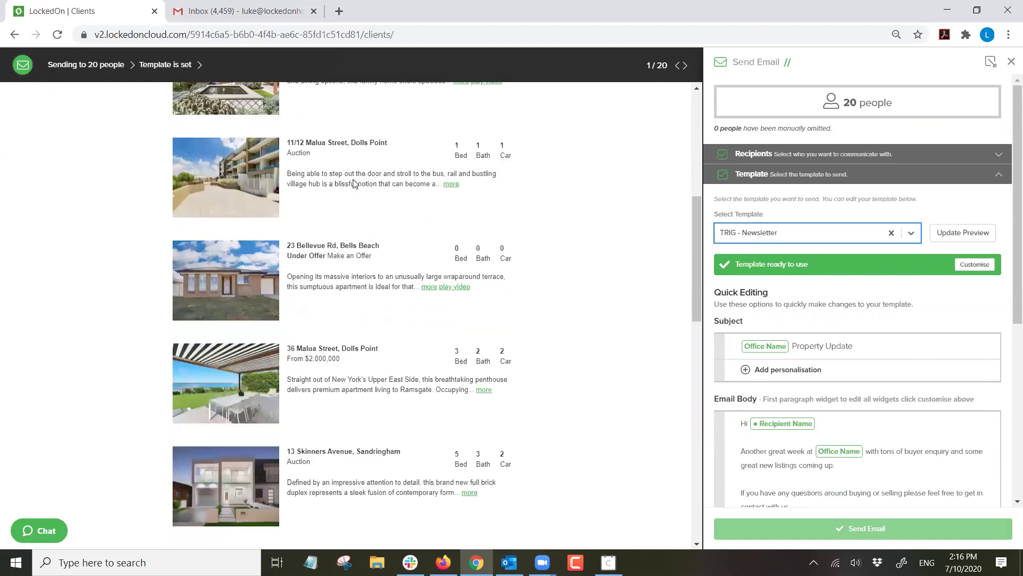
scroll(353, 184, down, 12)
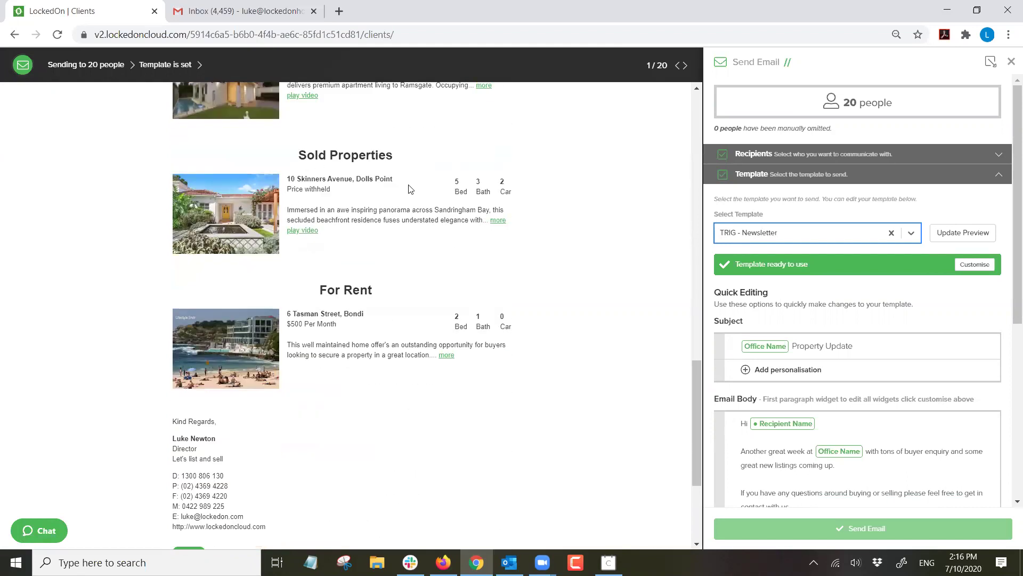
scroll(367, 205, down, 4)
scroll(346, 245, up, 9)
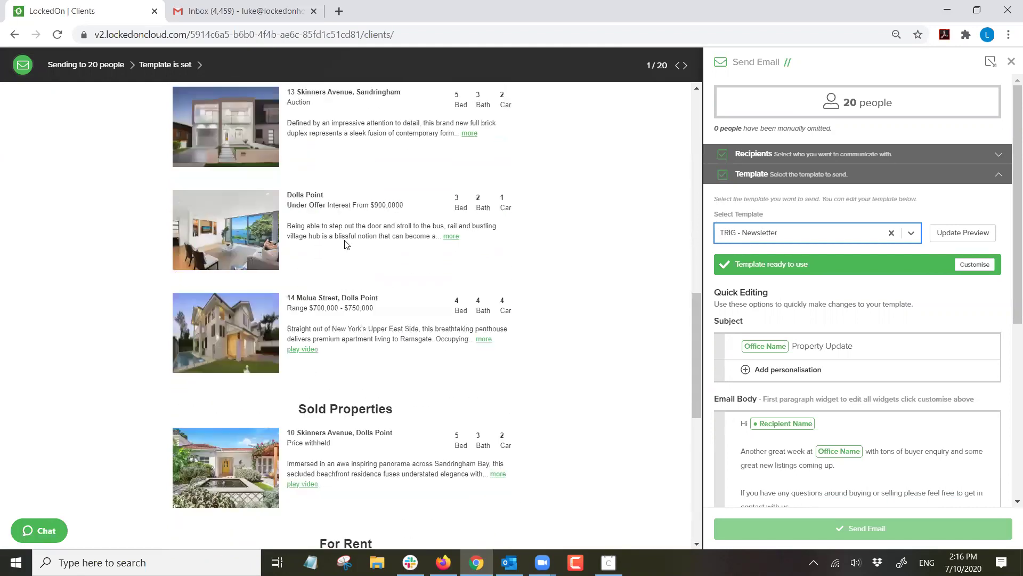
scroll(346, 244, up, 14)
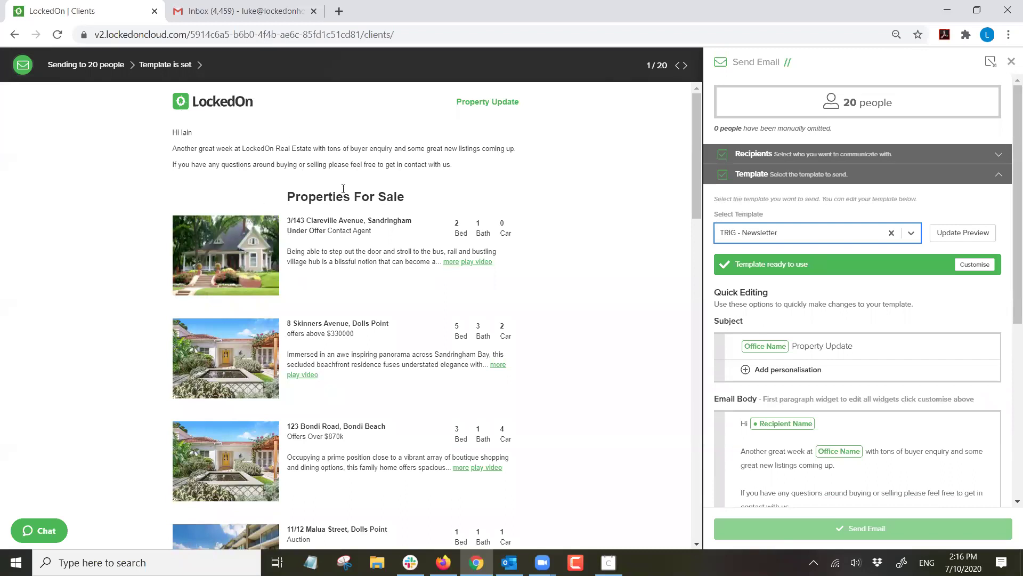
scroll(366, 220, down, 7)
scroll(367, 220, up, 7)
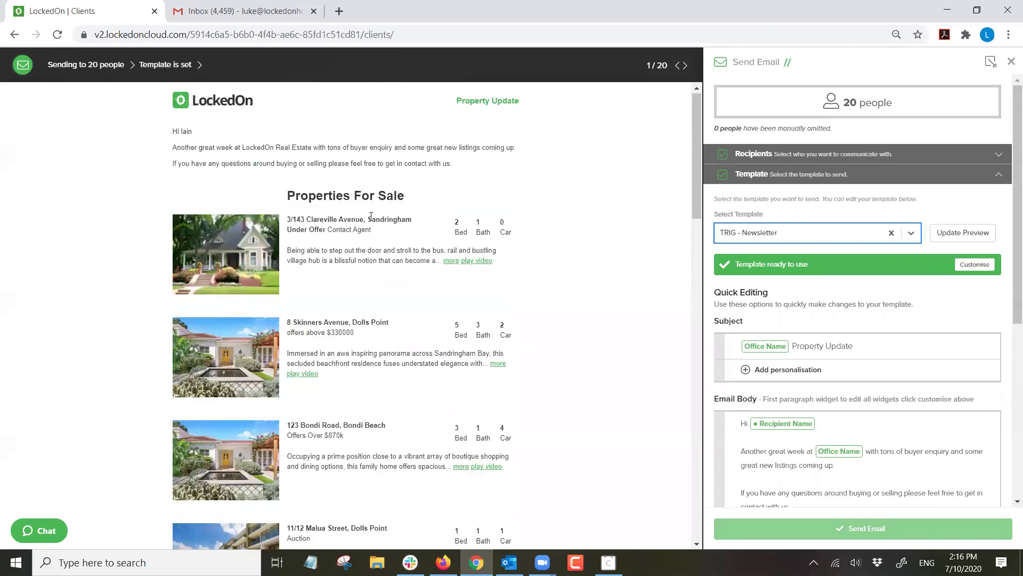
click(1011, 62)
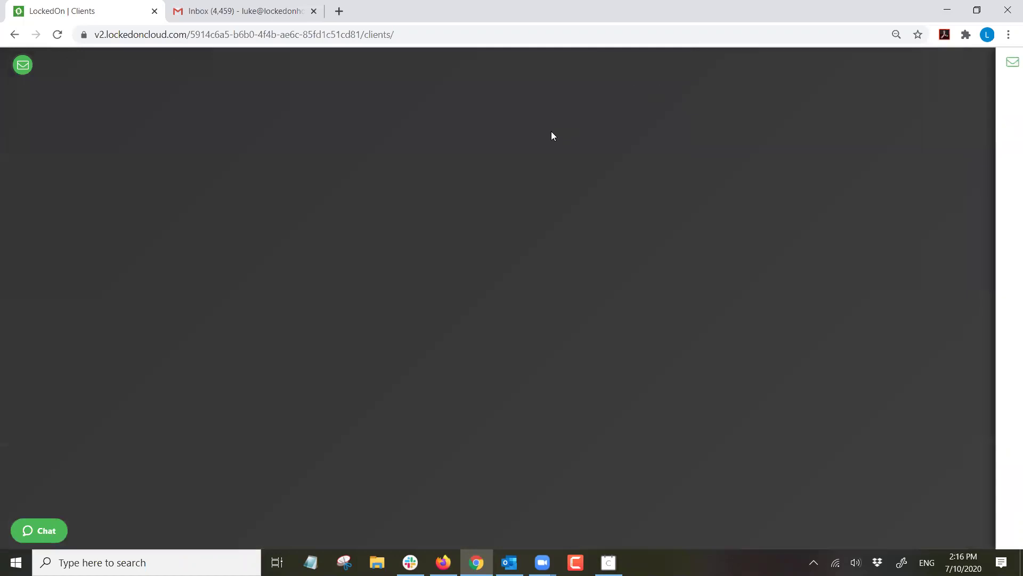
Search all Engine Room templates for 'trig' to find TRIG - Newsletter.
click(17, 318)
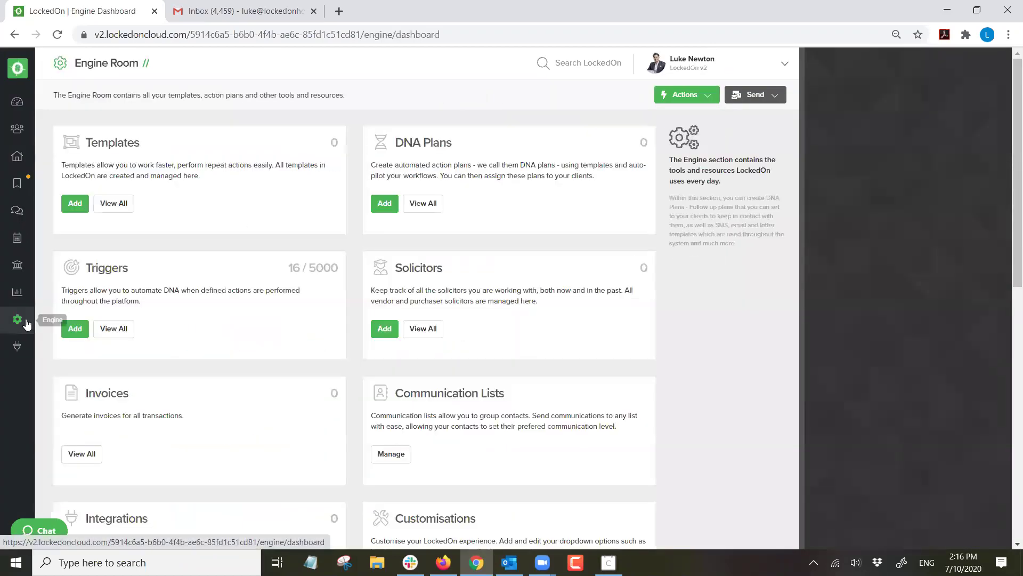
click(110, 203)
click(157, 168)
text(trig)
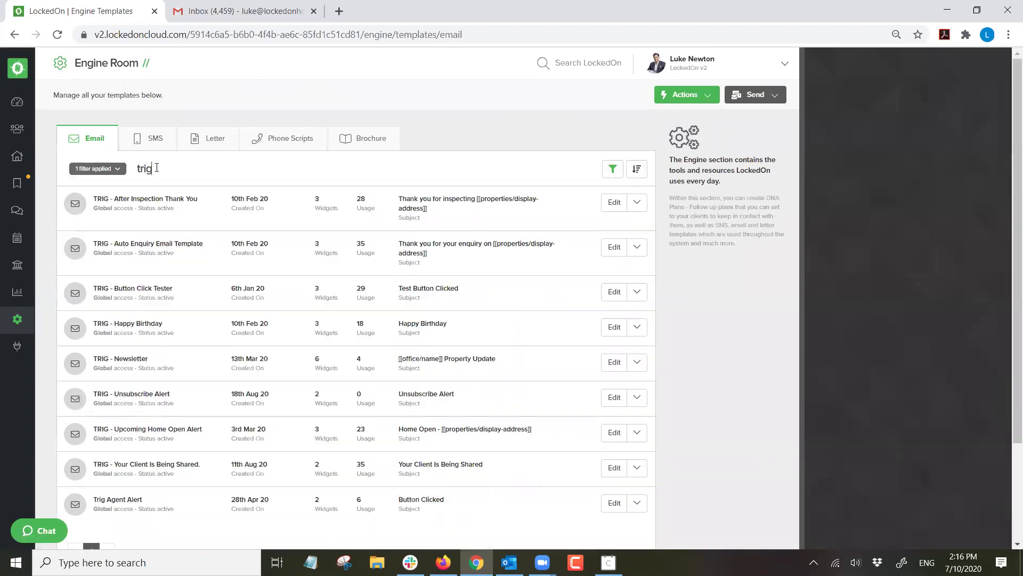
triple_click(118, 360)
Inspect TRIG - Newsletter in the Template Editor, close it, and return to the Dashboard.
click(614, 362)
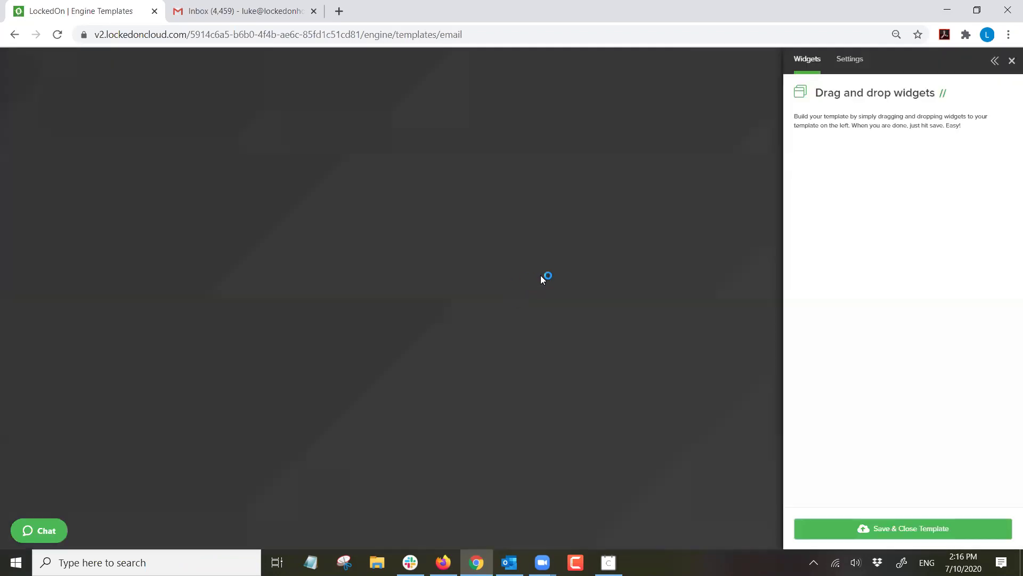
scroll(459, 245, down, 3)
scroll(460, 245, up, 3)
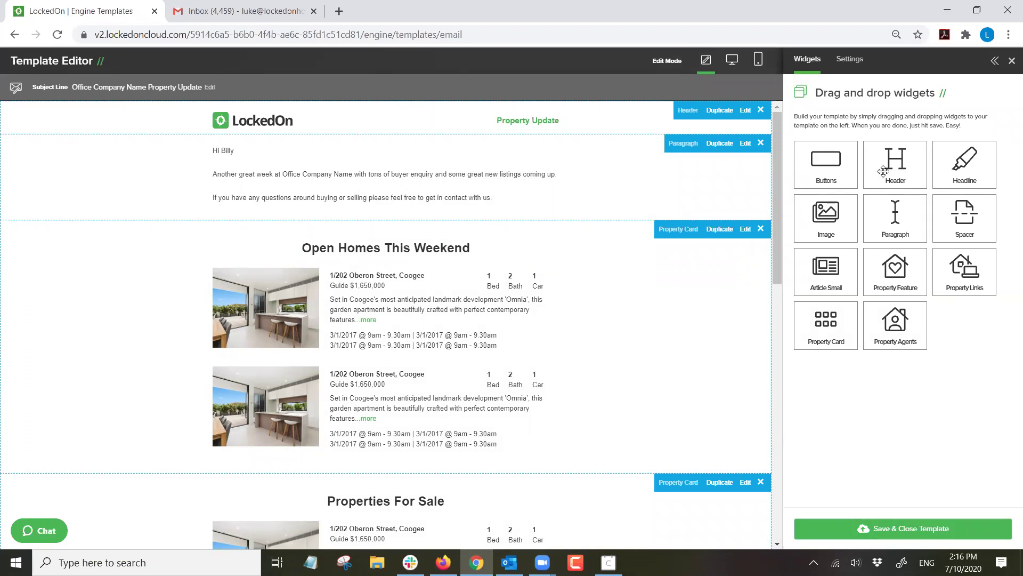
click(1010, 63)
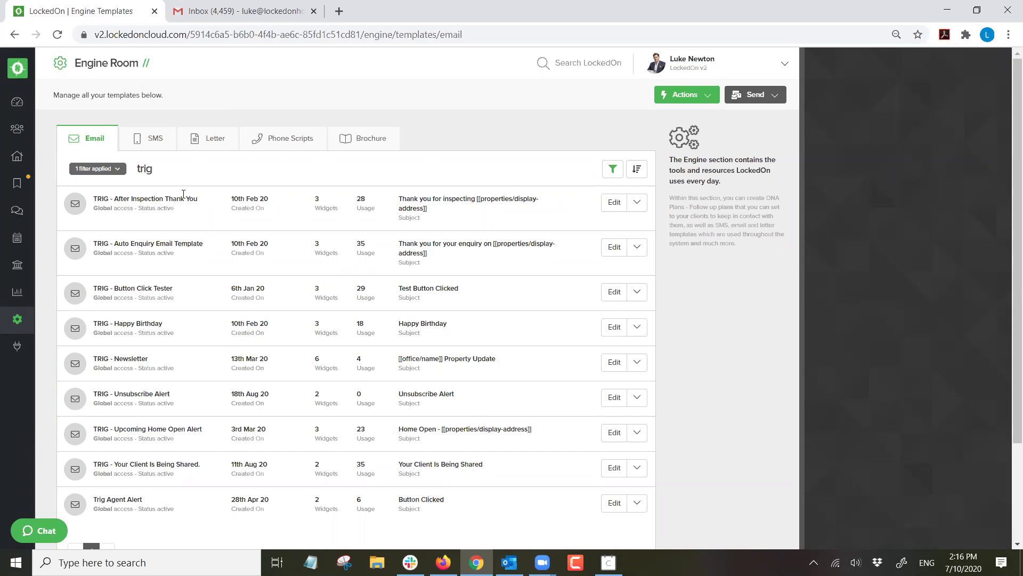
click(17, 102)
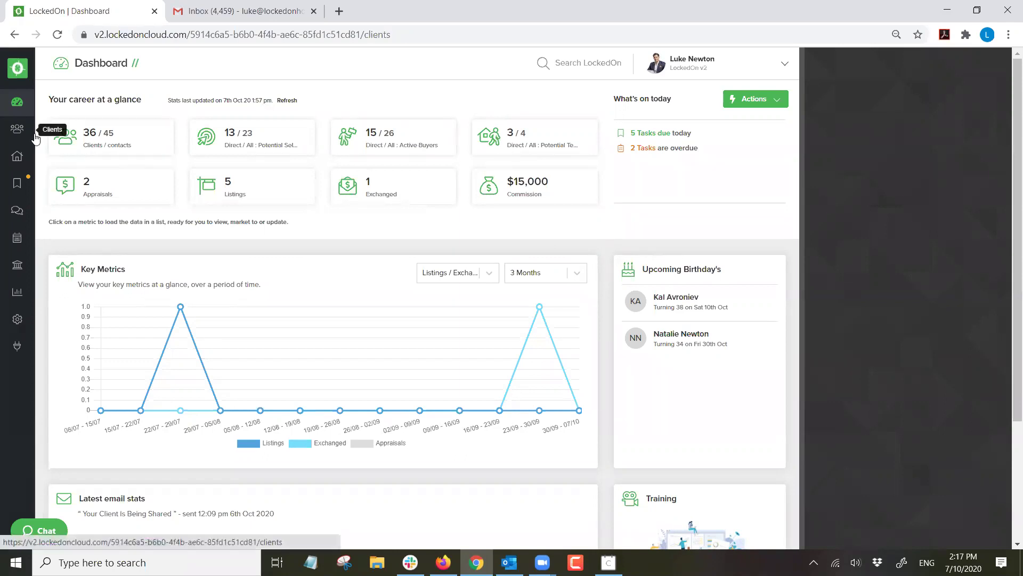
Search the clients by the client's name and open their record's Activity tab.
click(17, 128)
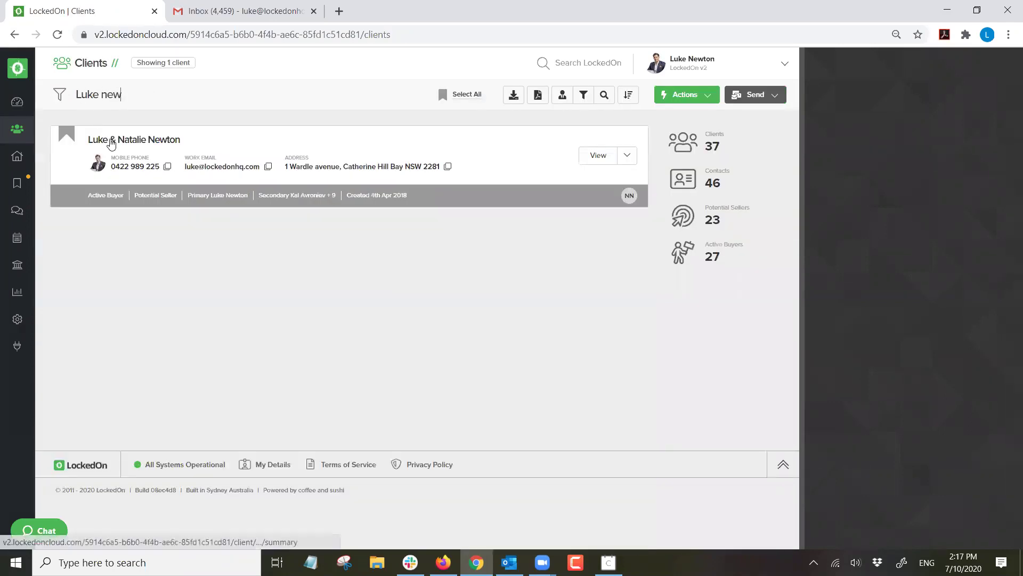
click(109, 140)
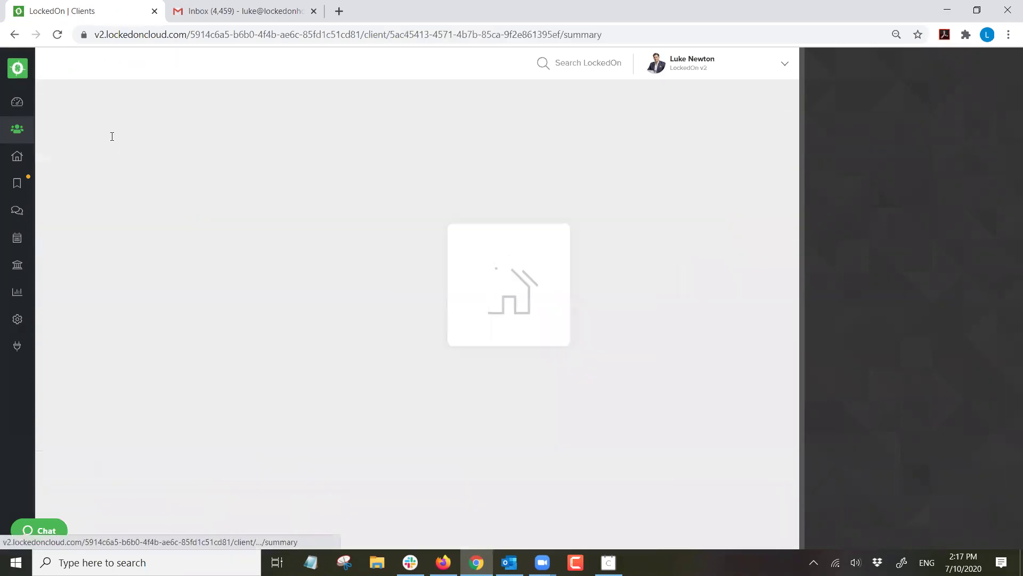
click(220, 96)
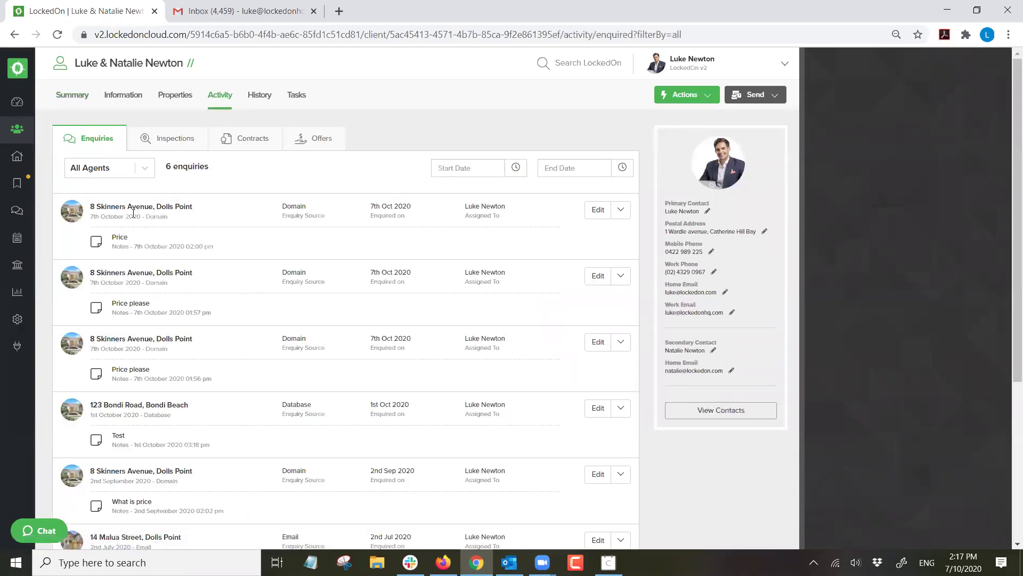
click(620, 277)
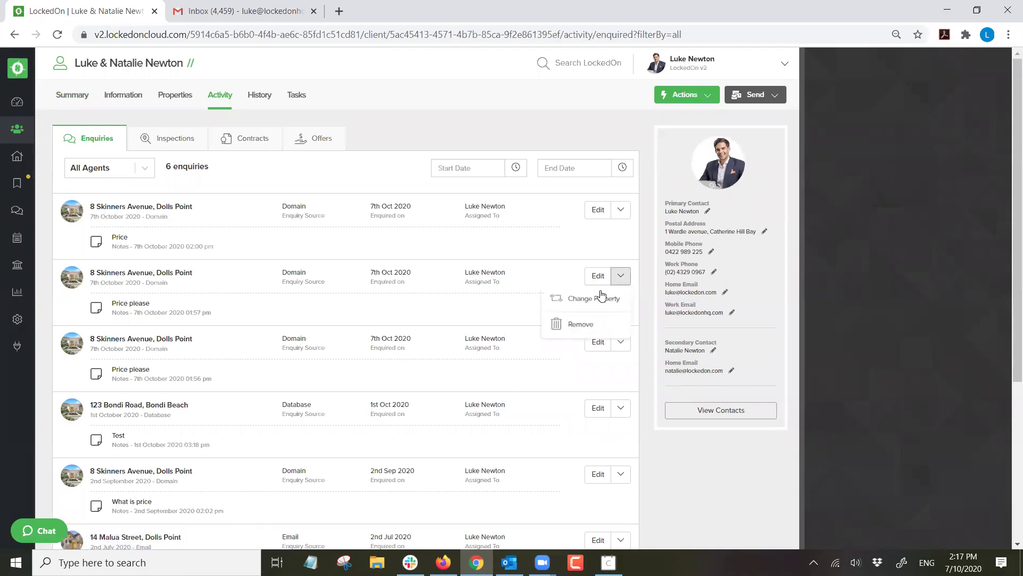
click(570, 328)
click(409, 223)
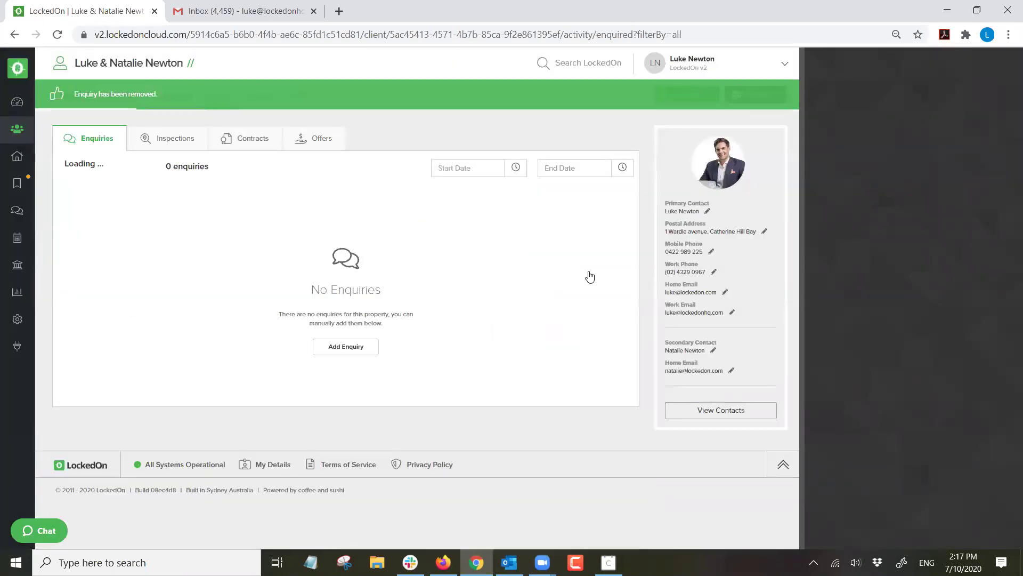
click(620, 276)
click(556, 327)
click(406, 232)
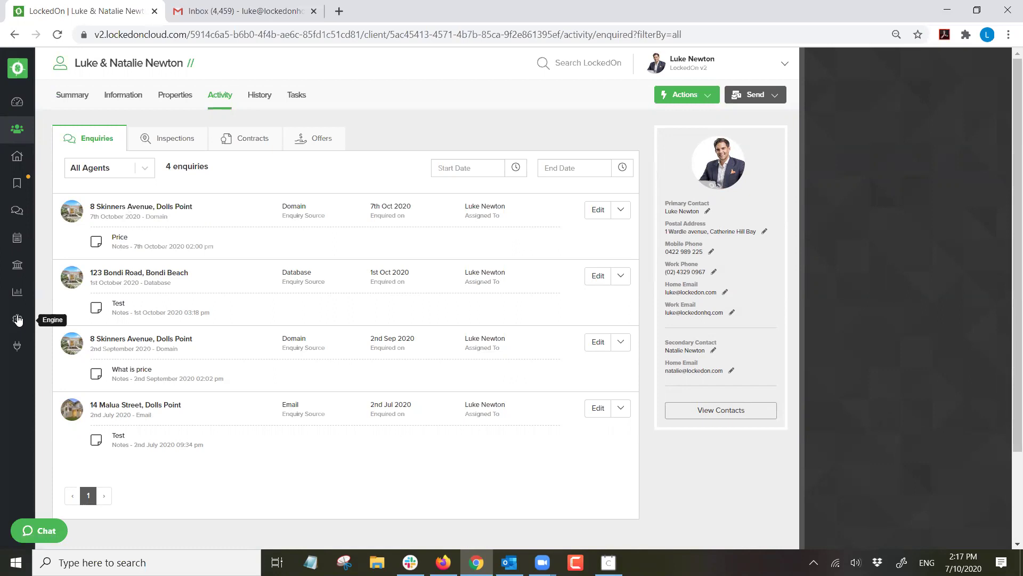
click(35, 314)
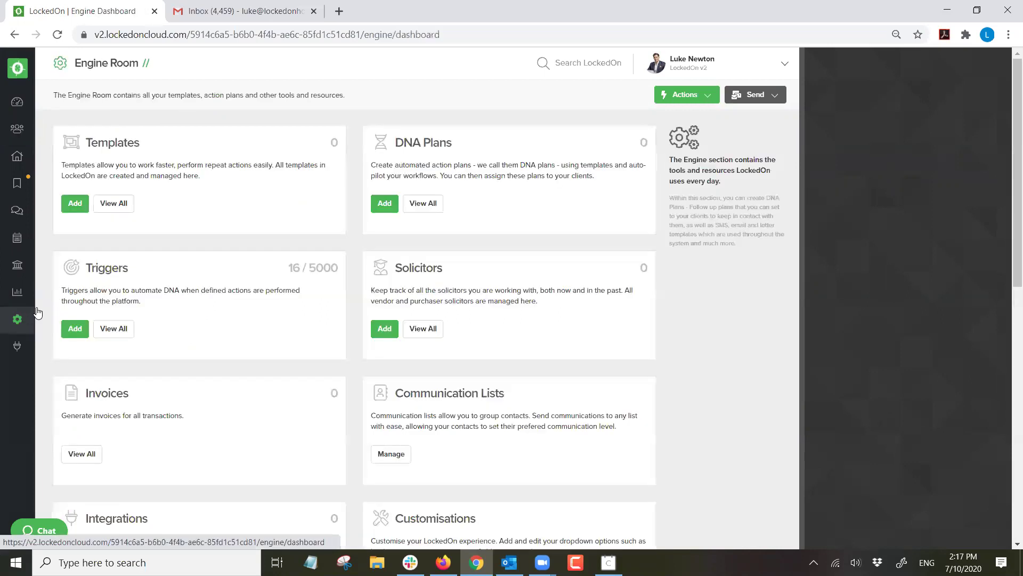
click(110, 328)
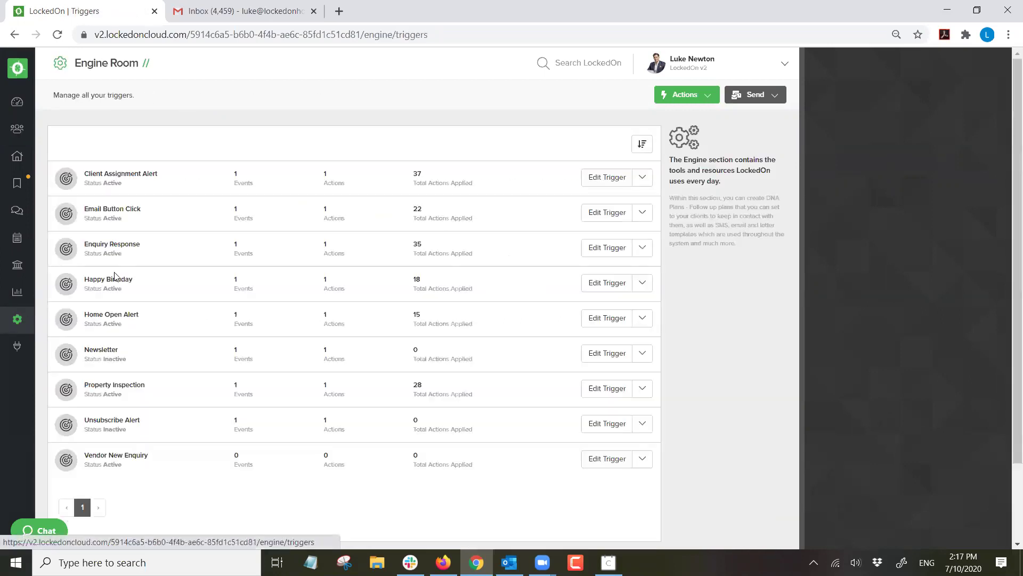
triple_click(111, 314)
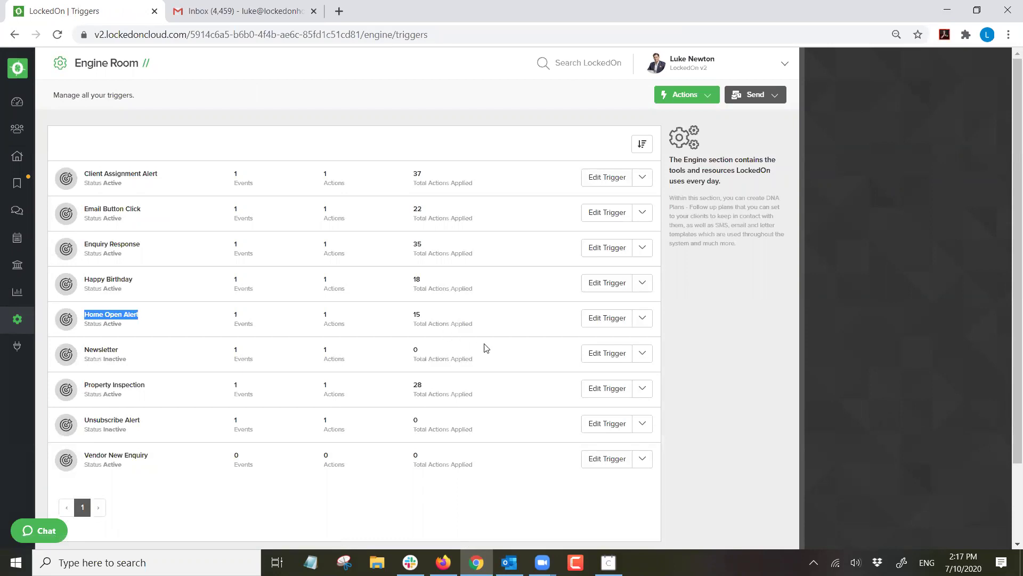
click(610, 320)
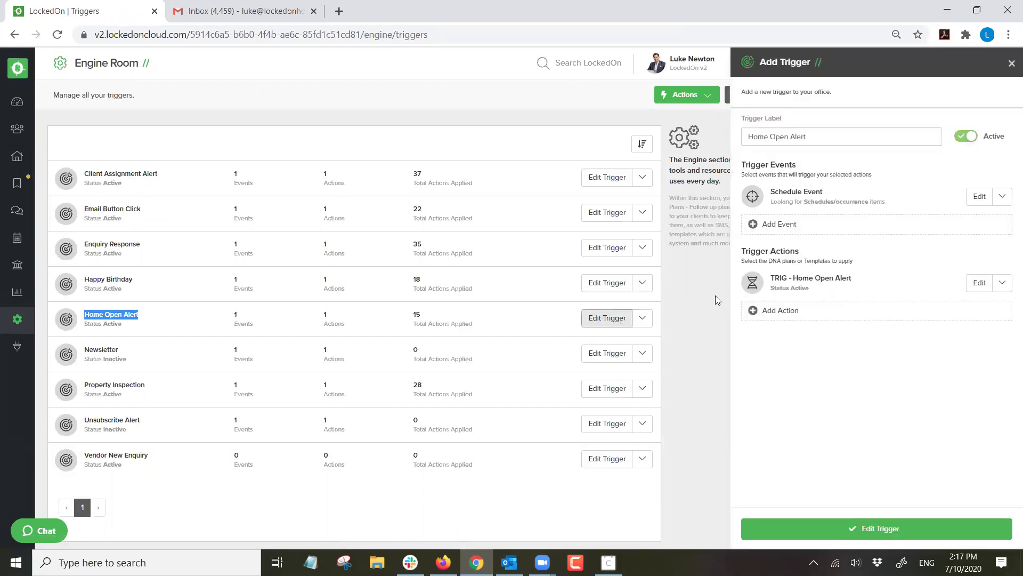
click(975, 199)
scroll(894, 309, down, 2)
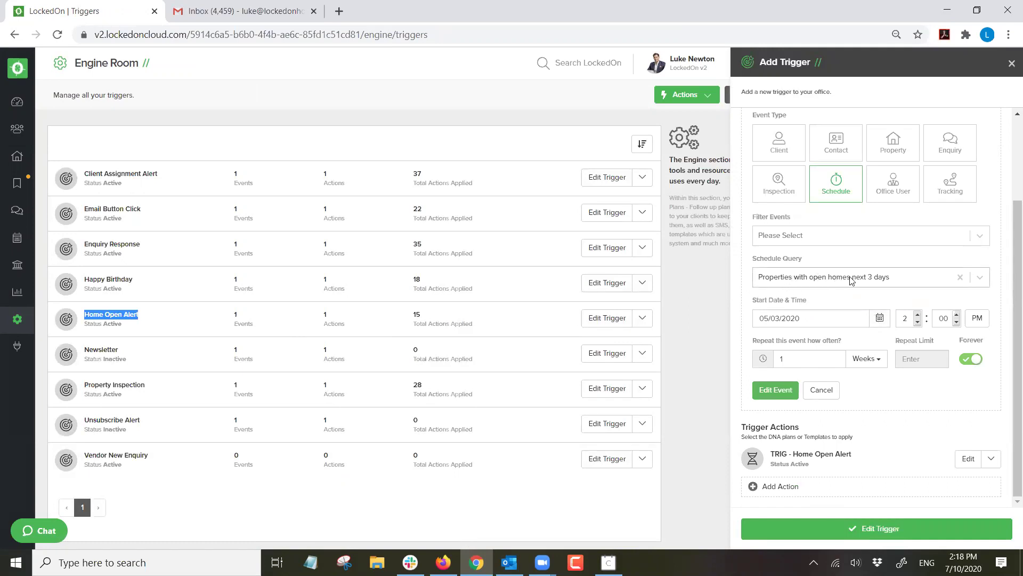
click(879, 318)
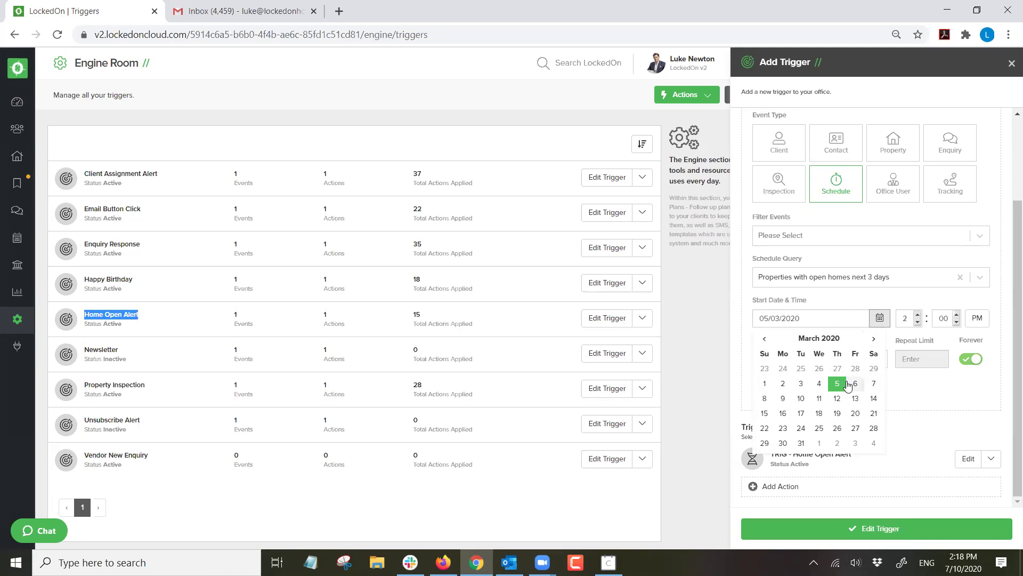
click(834, 296)
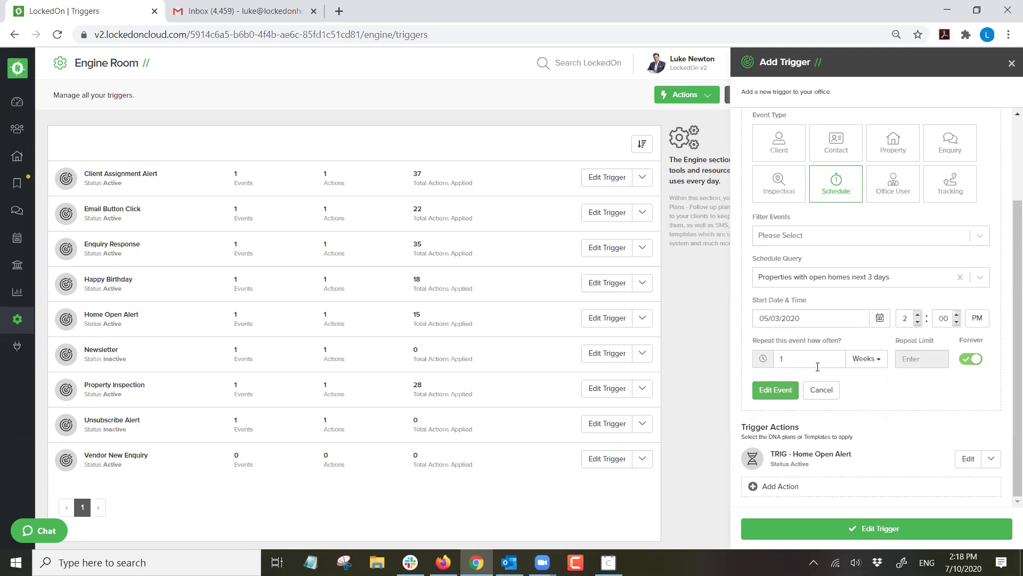
click(1011, 69)
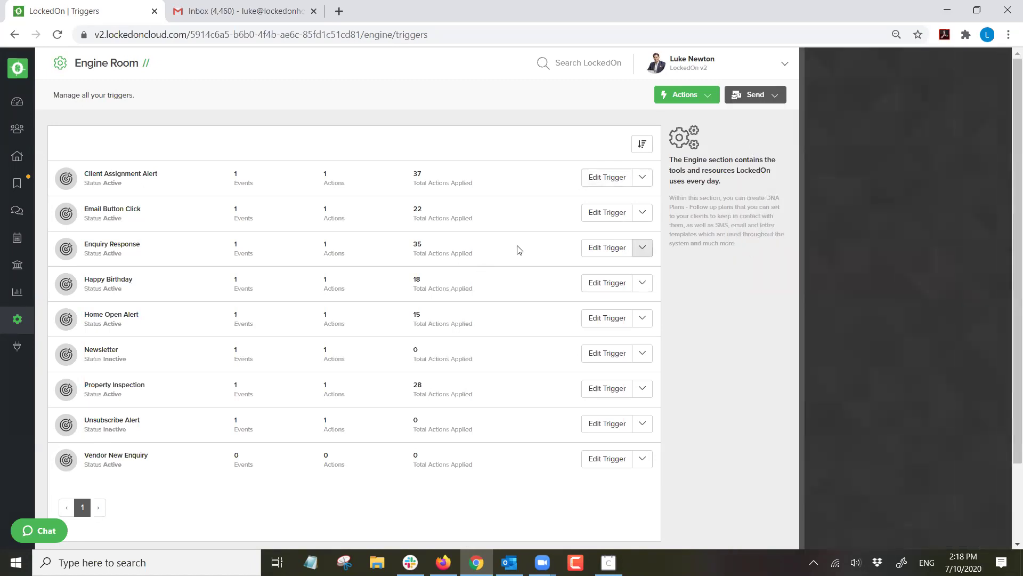
click(17, 156)
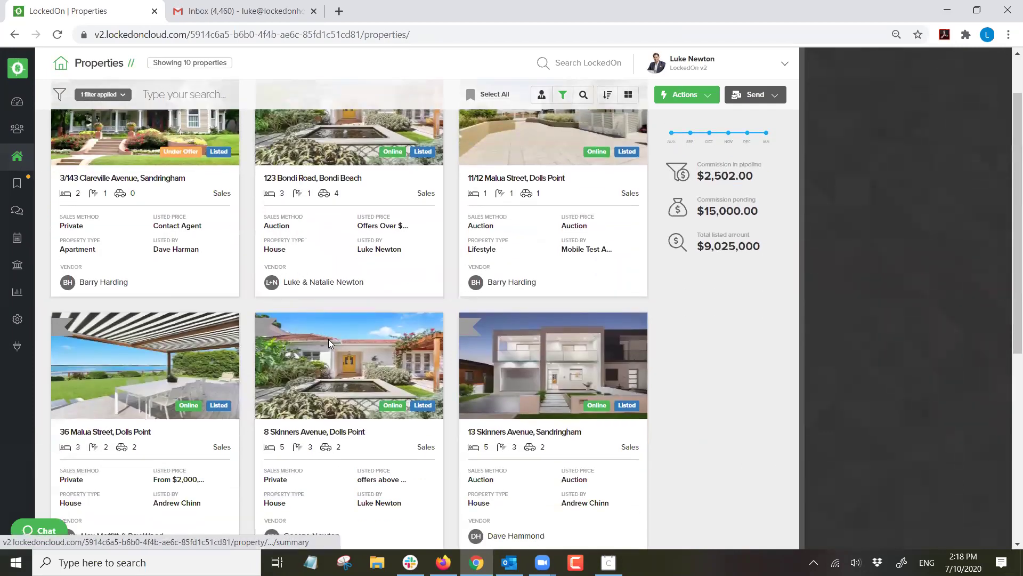
click(328, 339)
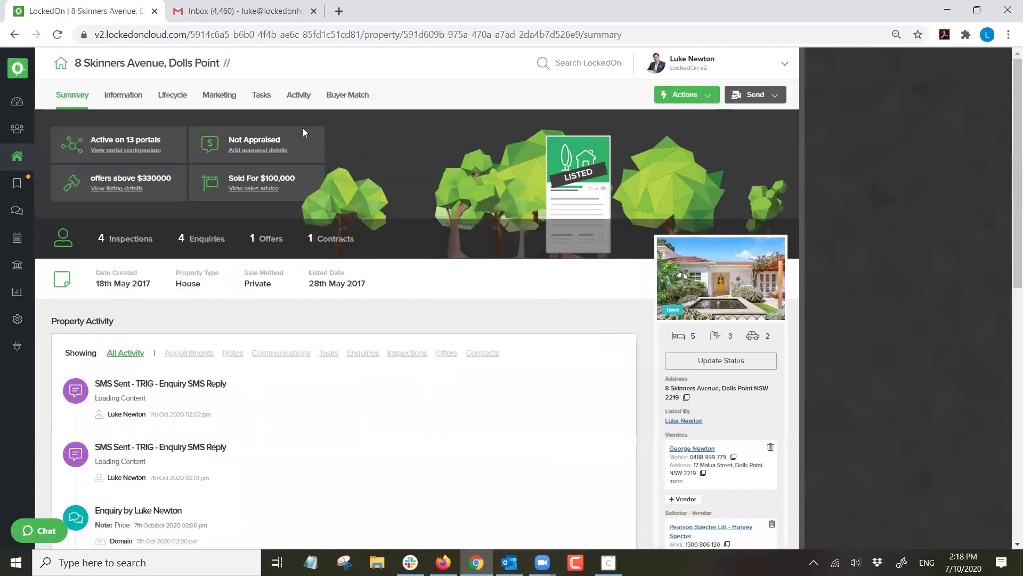
click(221, 94)
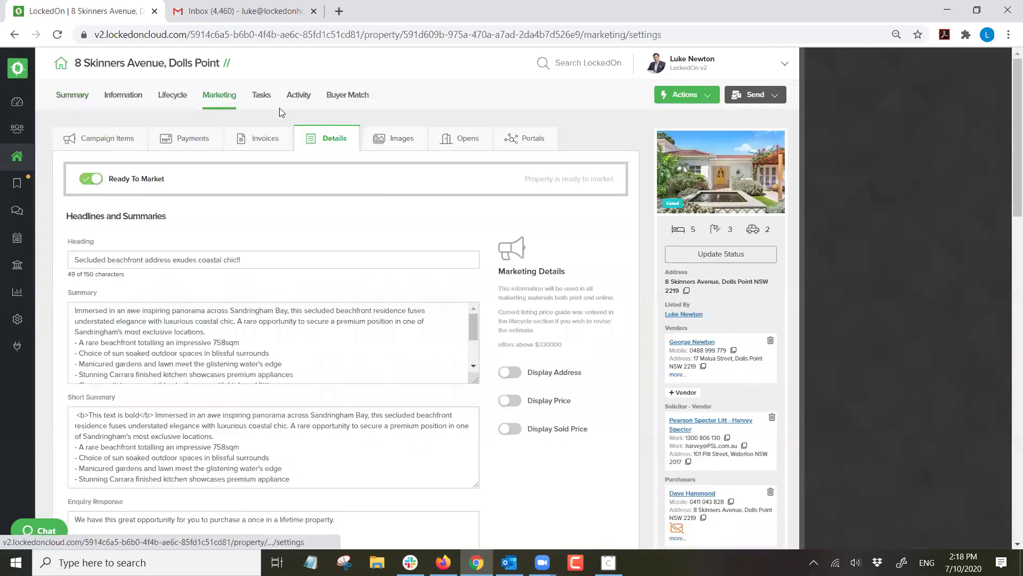
click(457, 141)
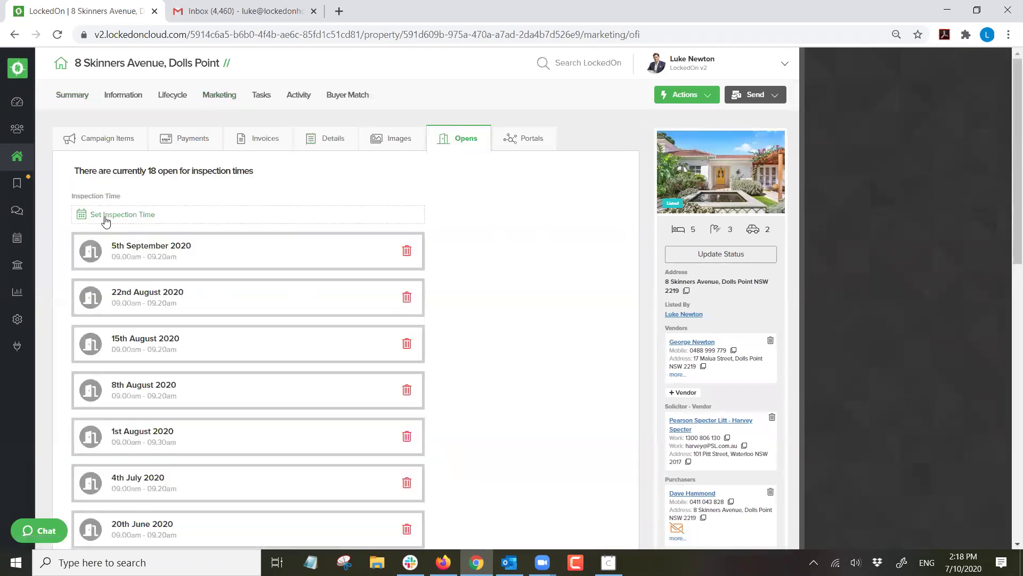
click(102, 215)
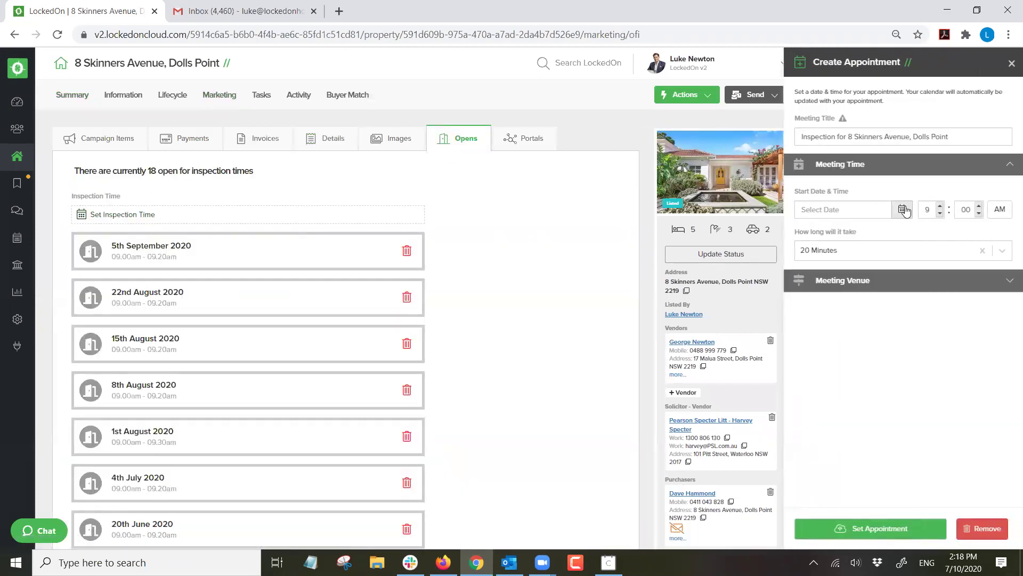
Schedule the 10 October 2020, 9:00–9:20am inspection and show the property's enquiries.
click(902, 209)
click(916, 274)
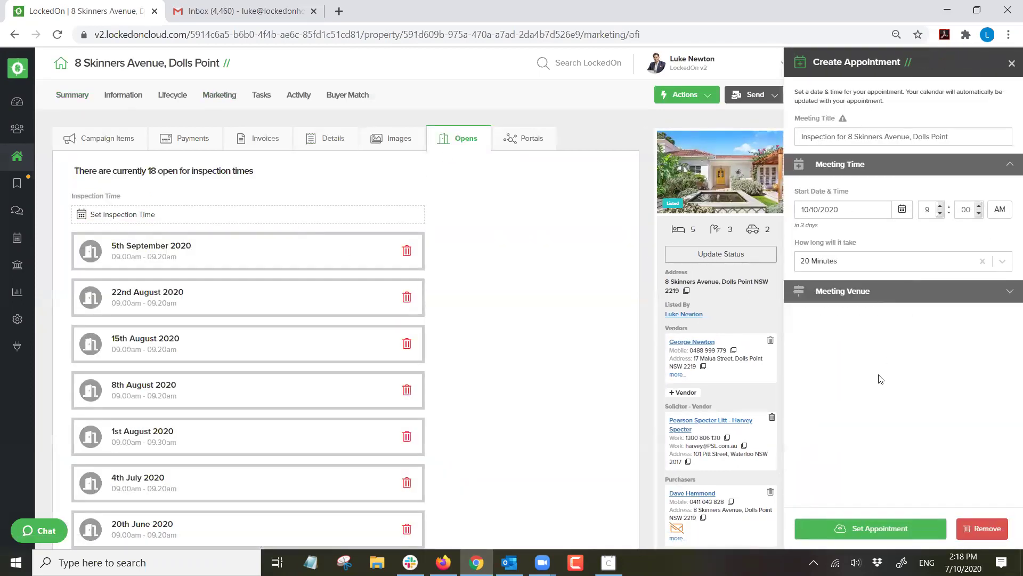
click(871, 528)
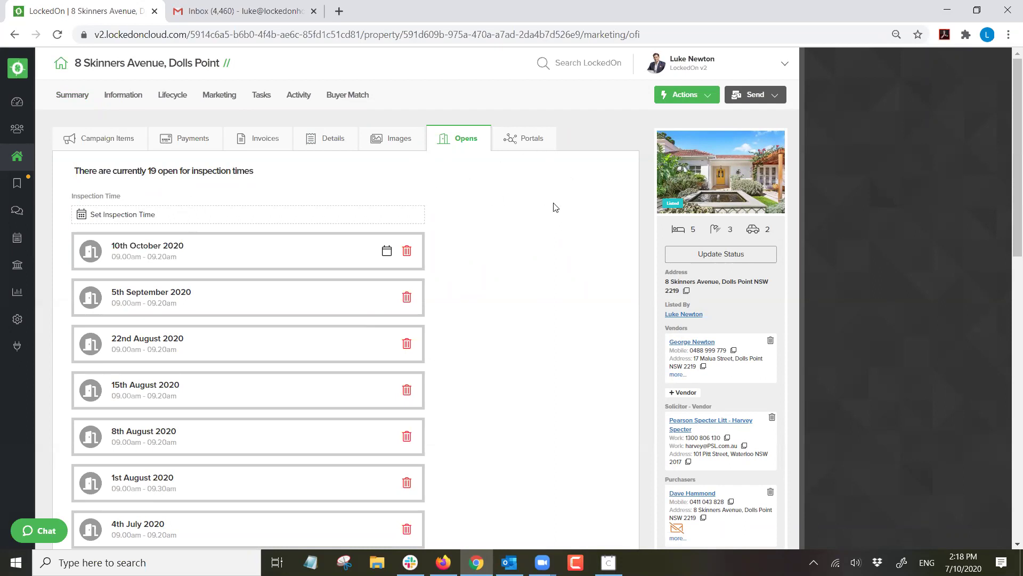
click(301, 97)
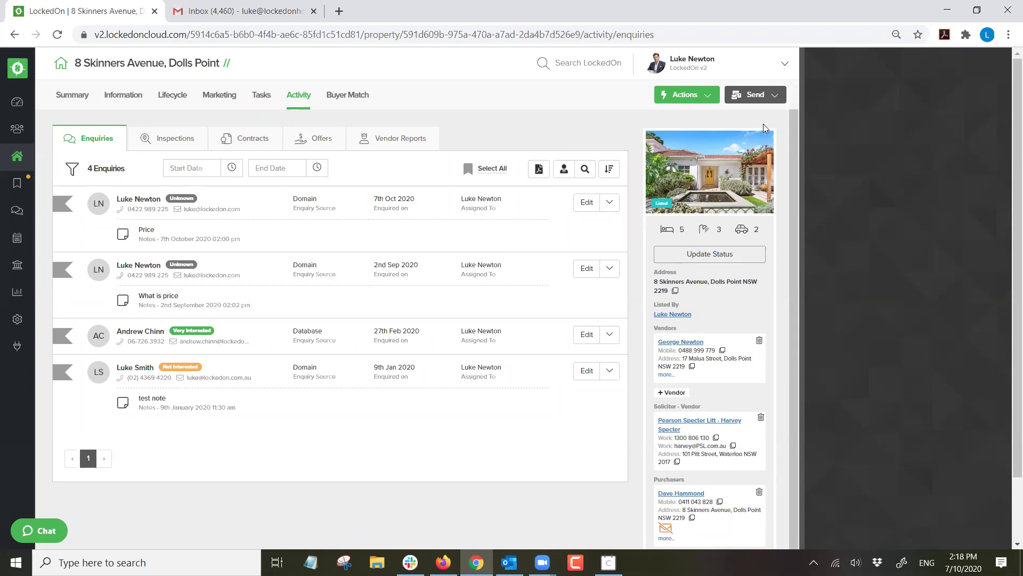
Start an email to the enquirers using the TRIG - Upcoming Home Open Alert template.
click(759, 99)
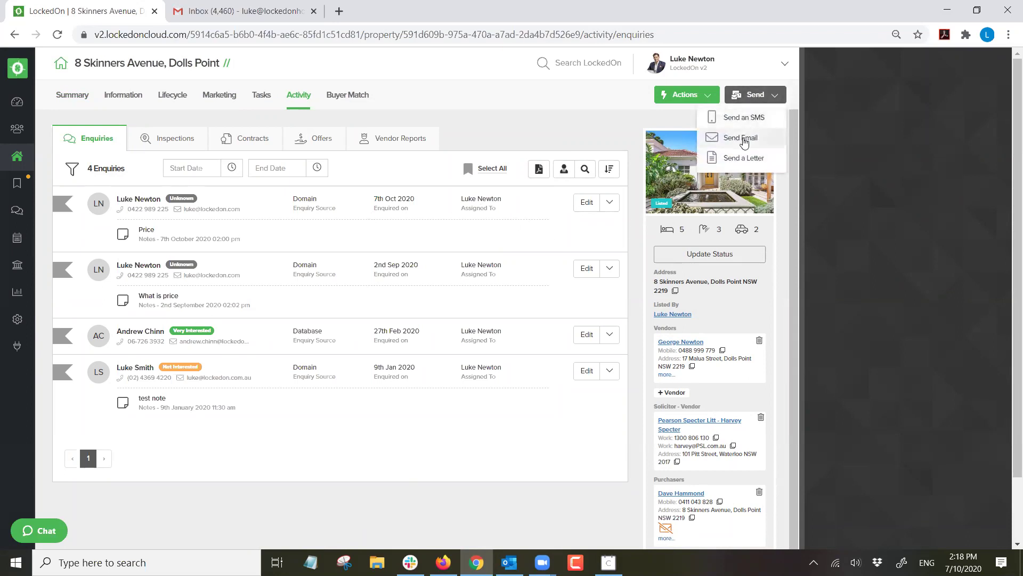
click(738, 137)
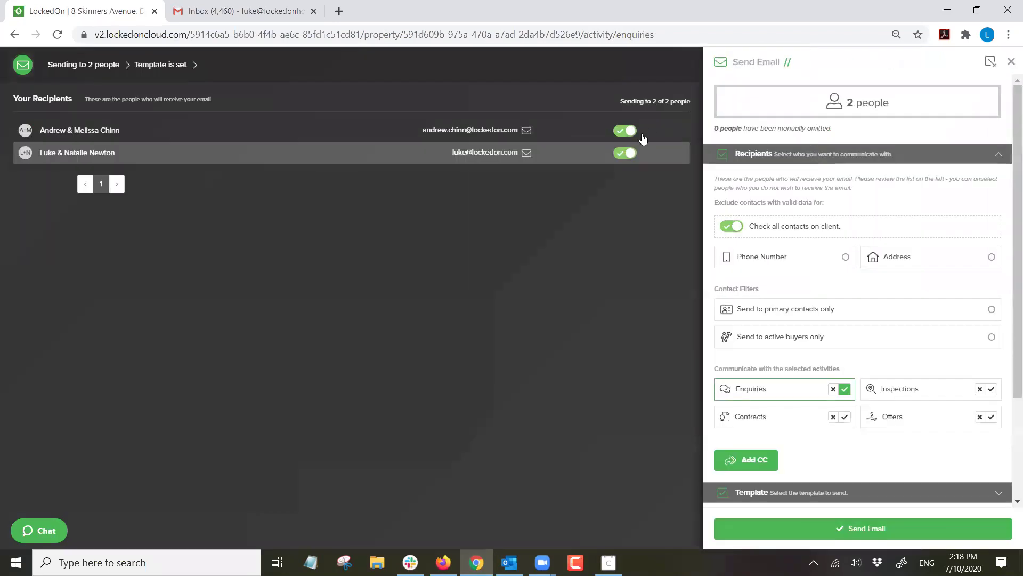
click(770, 166)
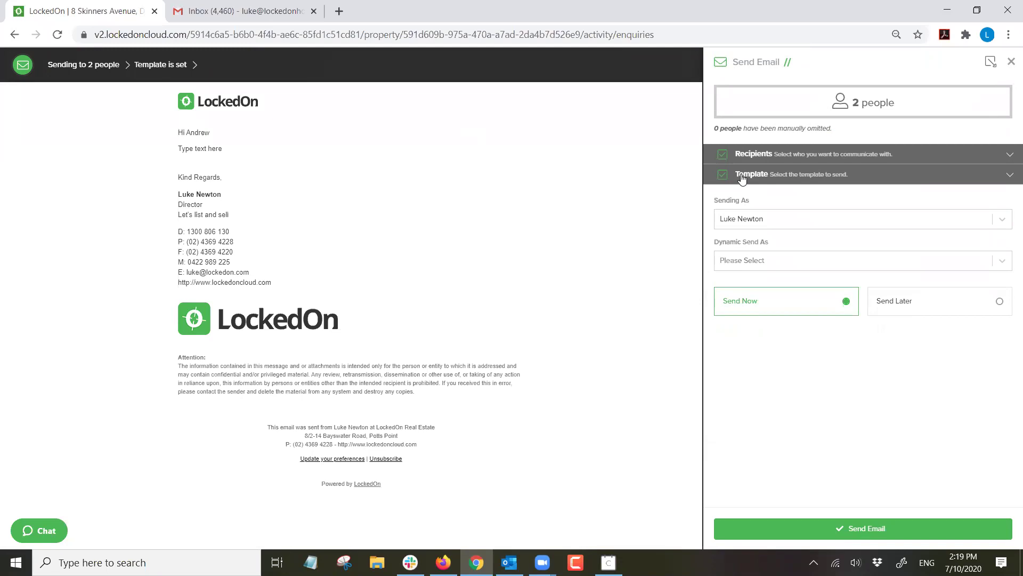
click(742, 176)
click(745, 241)
text(open)
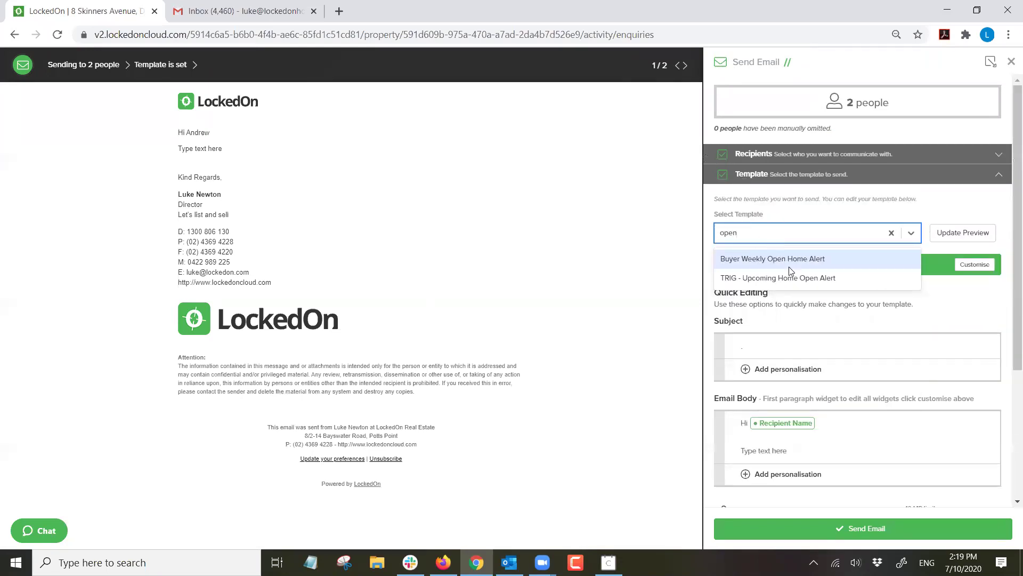
click(795, 279)
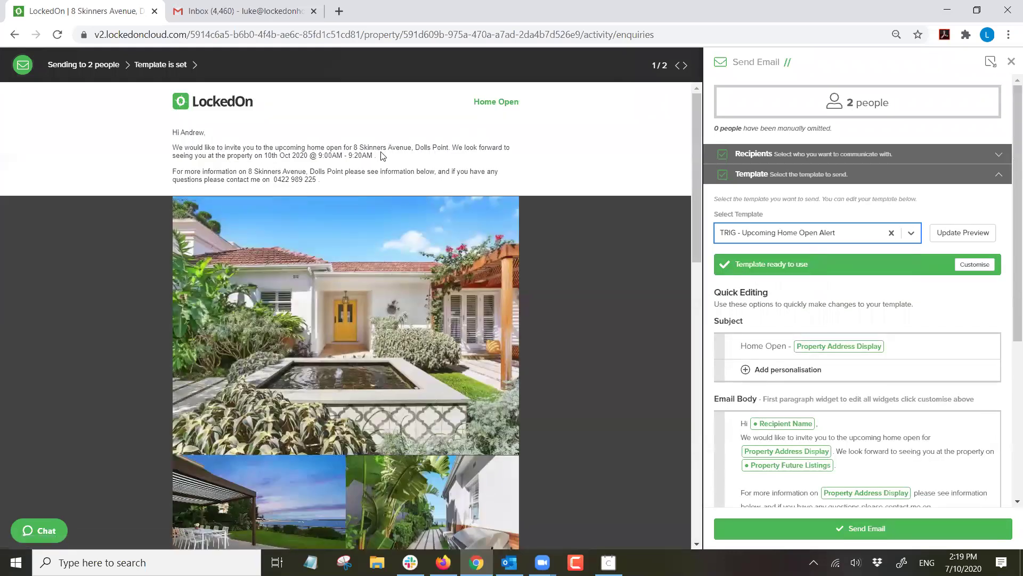
Check the inspection date in the preview, exclude one enquirer, and send the invitation.
drag(380, 154, 253, 156)
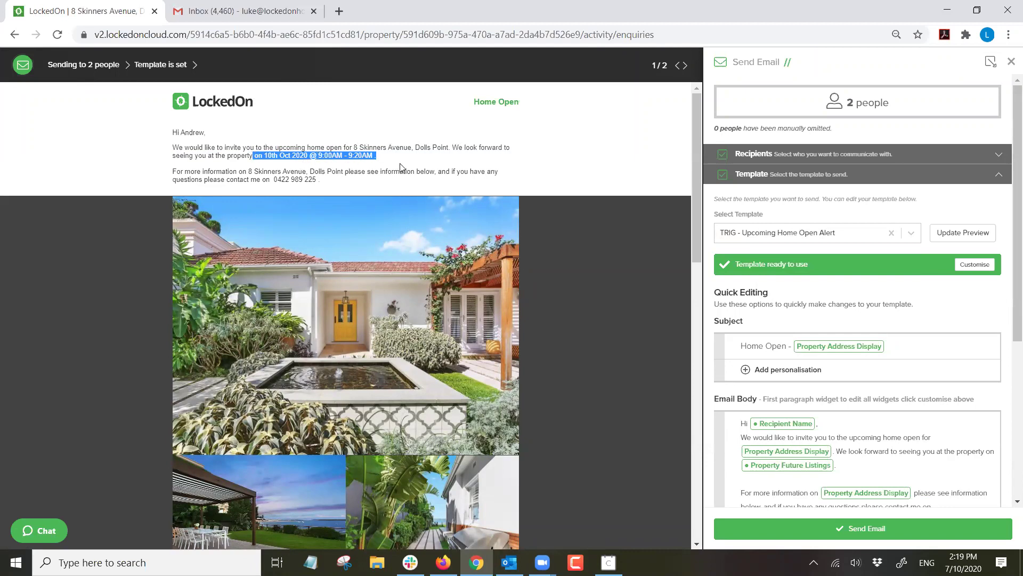
scroll(360, 163, down, 7)
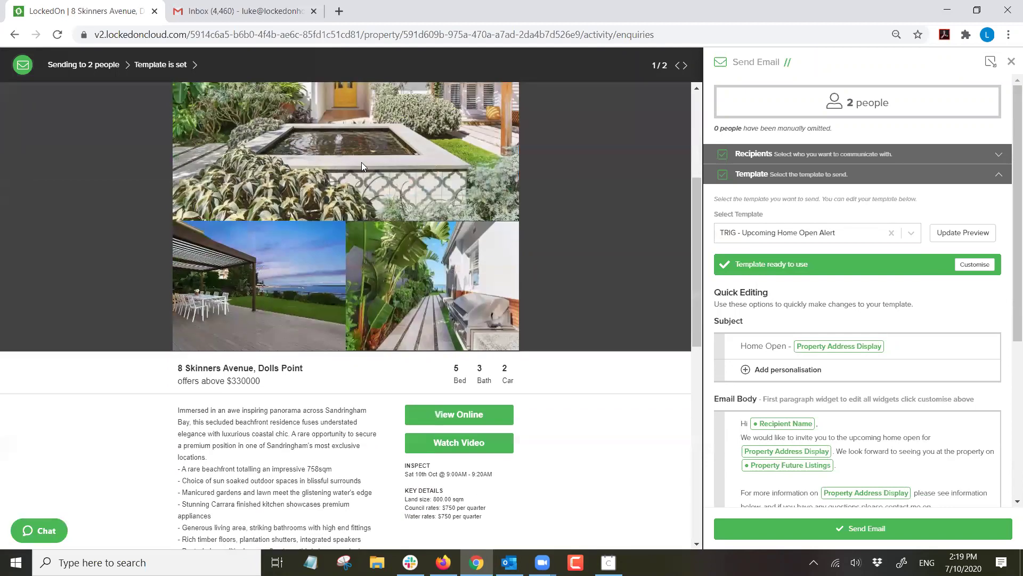
scroll(373, 170, down, 3)
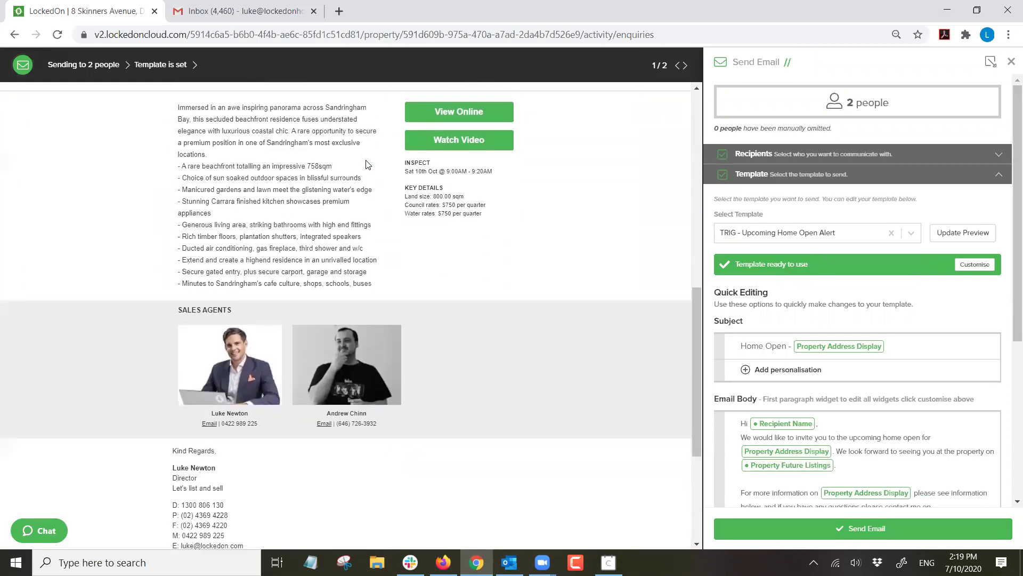
scroll(503, 227, up, 8)
scroll(503, 227, up, 3)
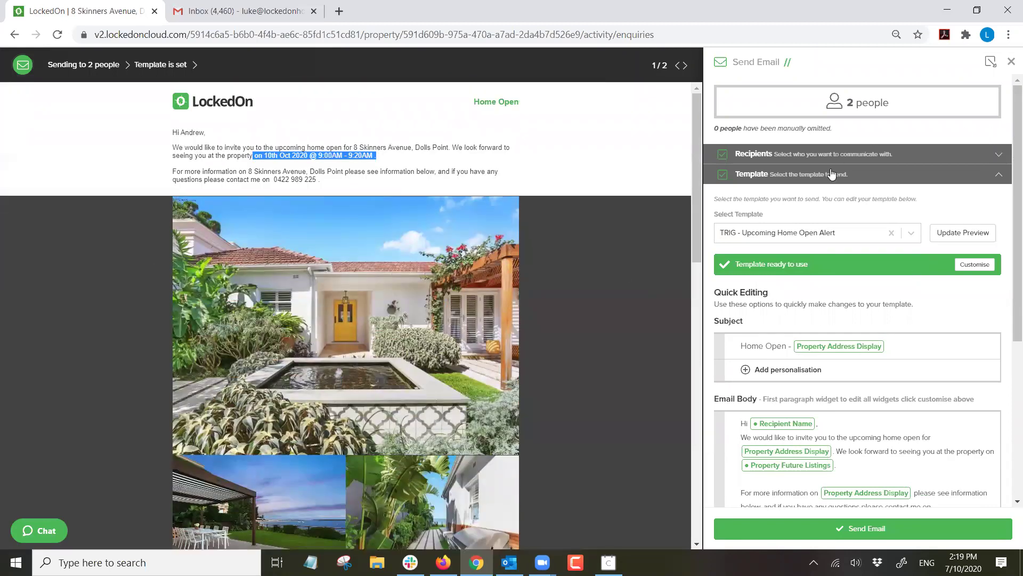
click(777, 154)
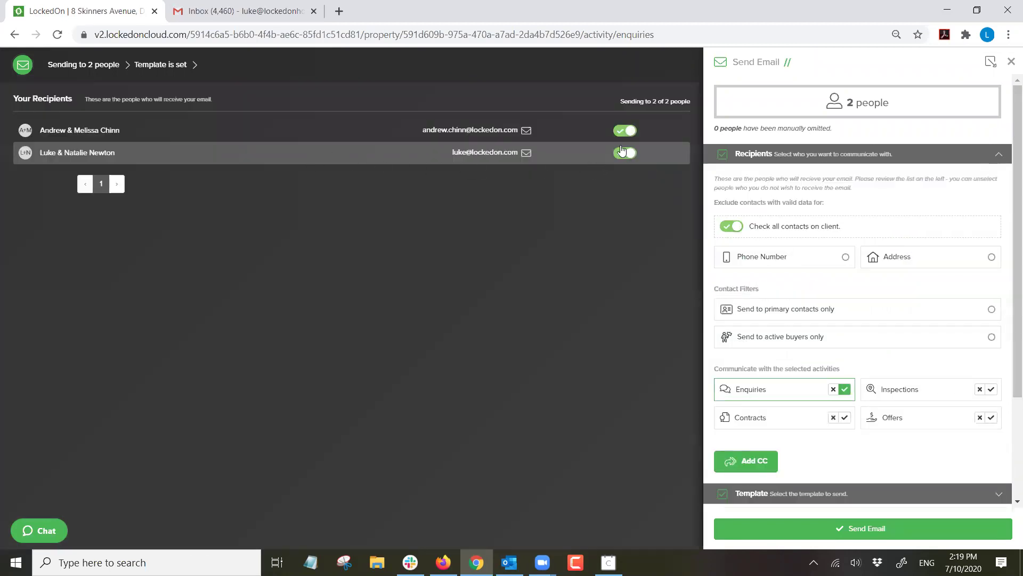
click(625, 131)
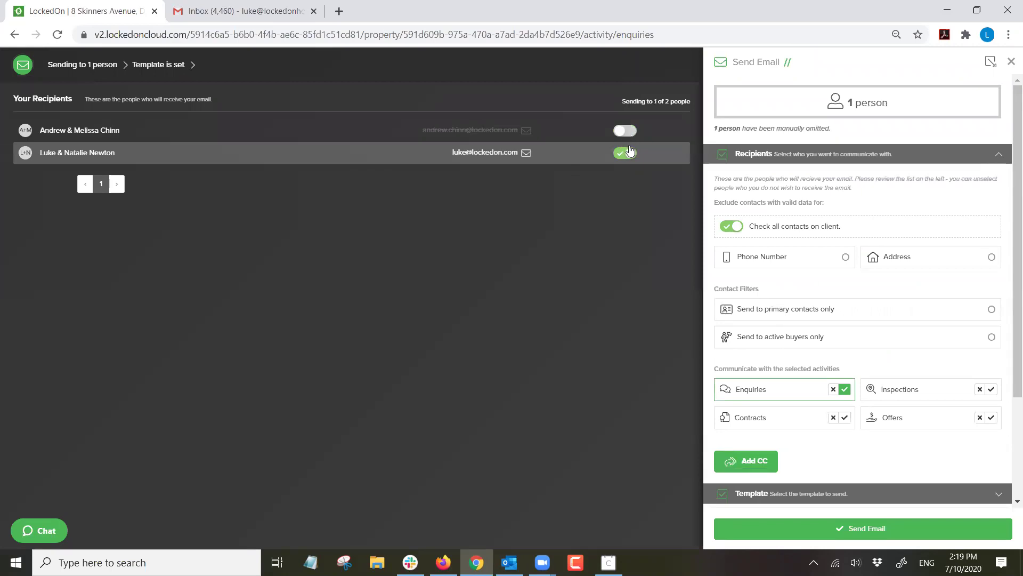
click(810, 530)
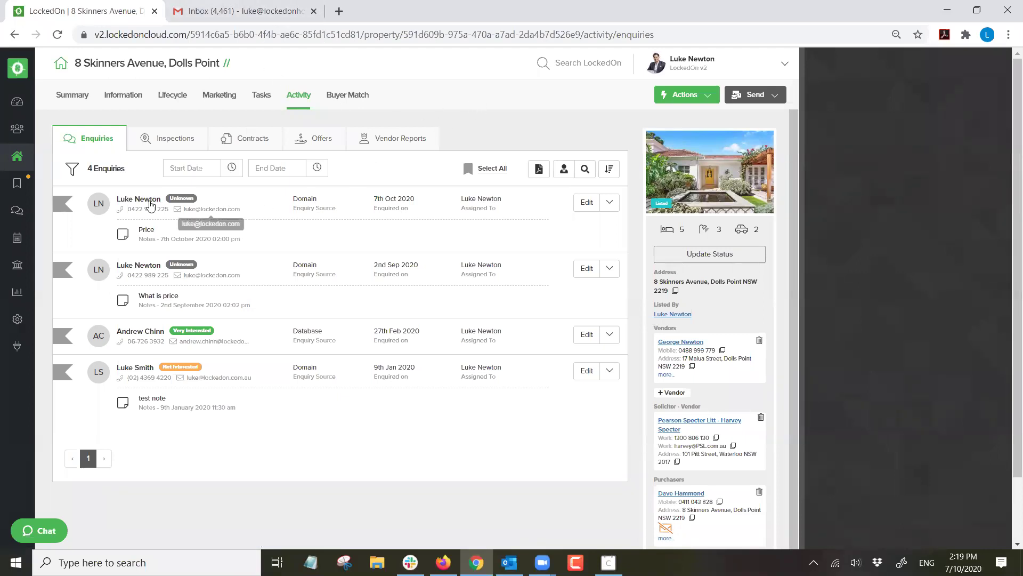
click(143, 200)
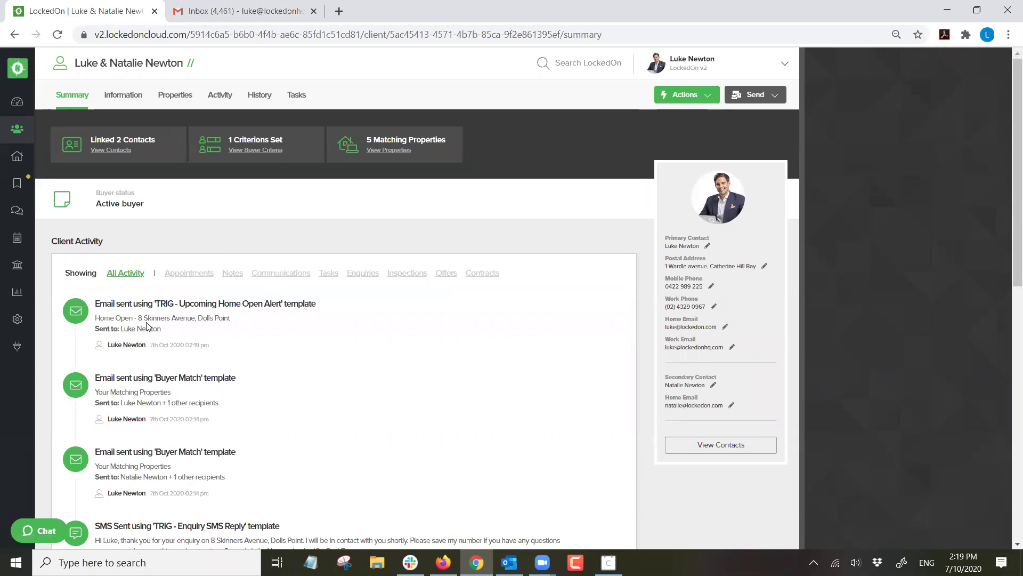
drag(160, 305, 306, 305)
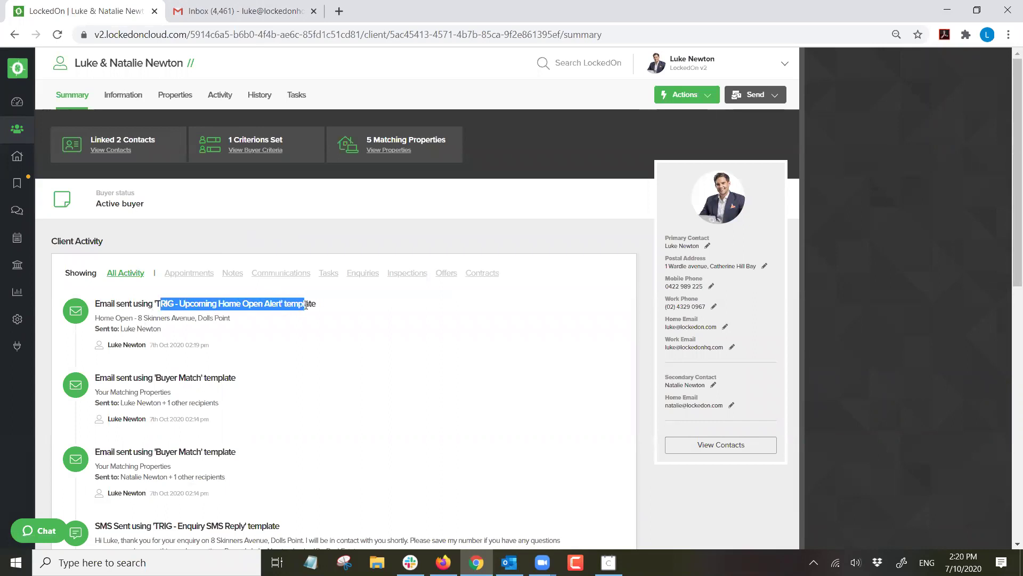
drag(136, 317, 244, 322)
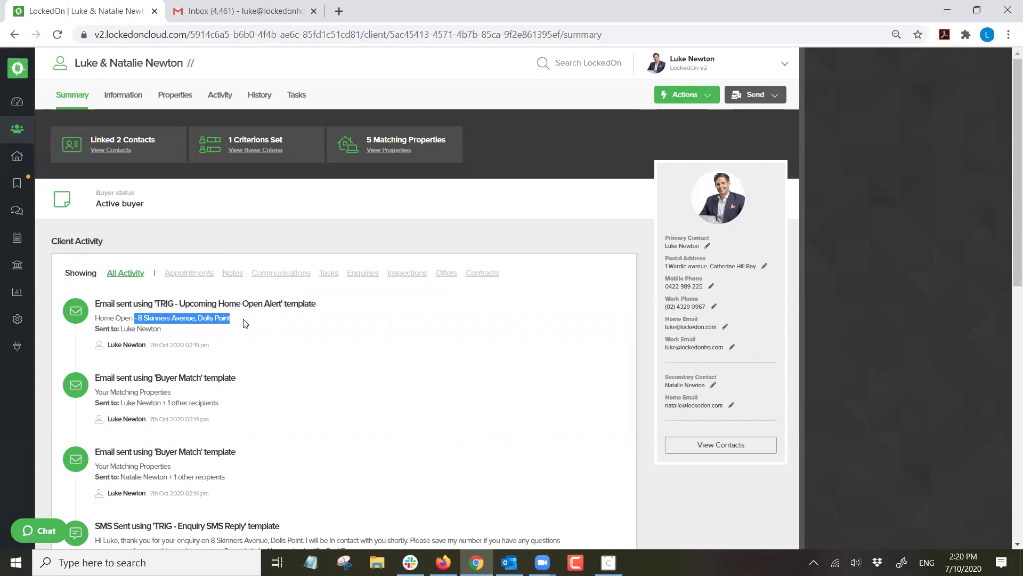
click(244, 322)
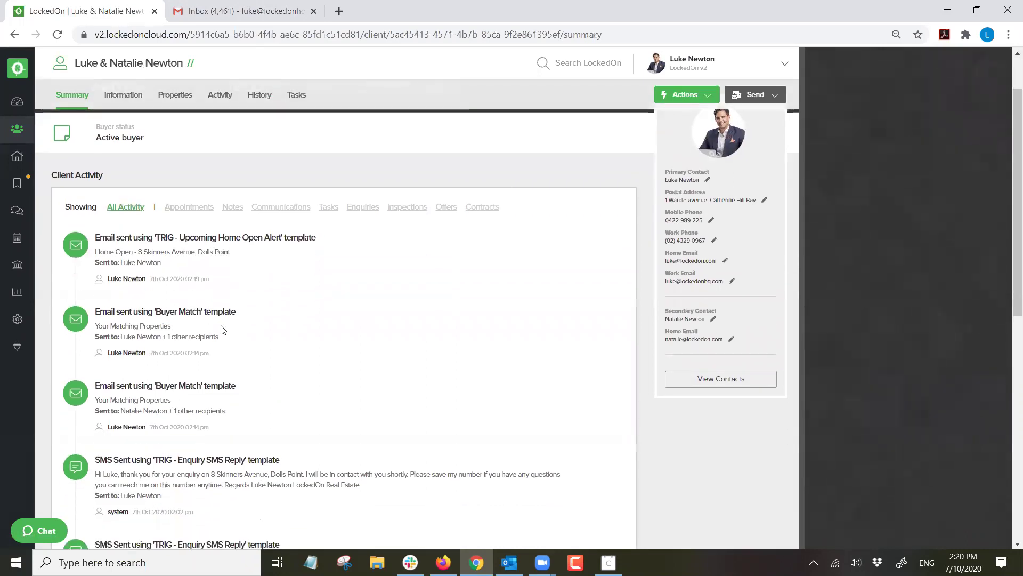
click(258, 19)
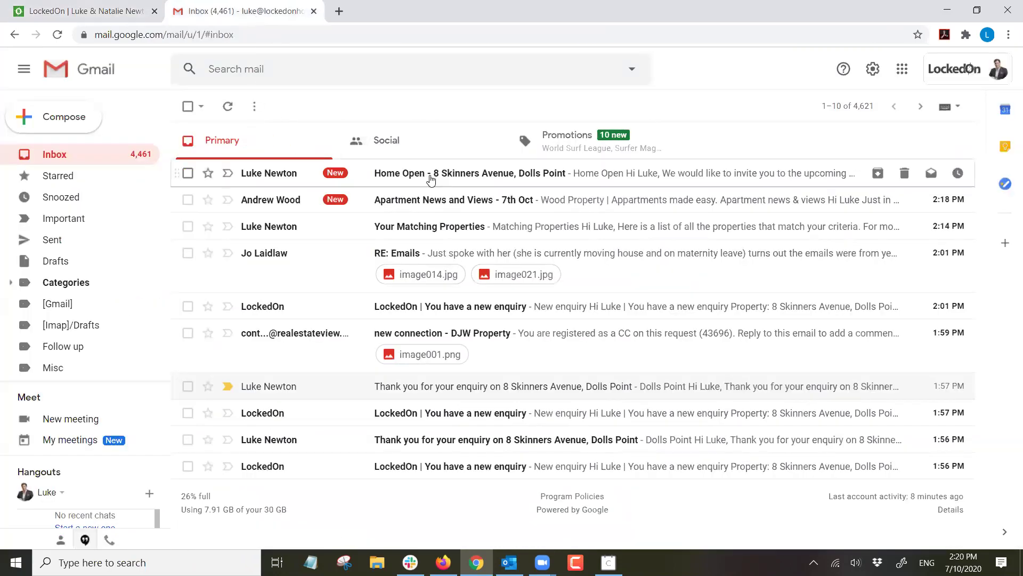
click(430, 180)
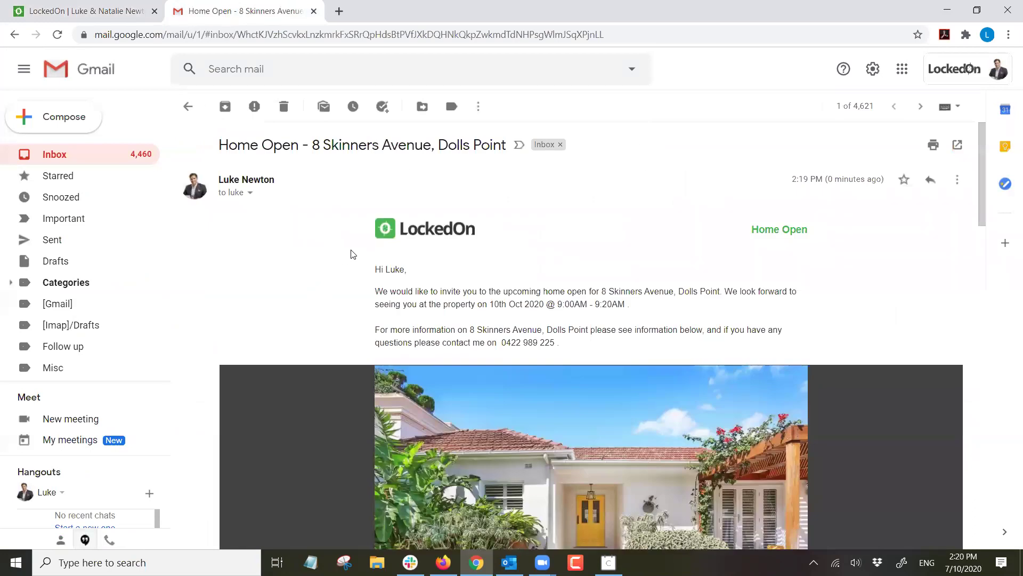
scroll(584, 243, down, 5)
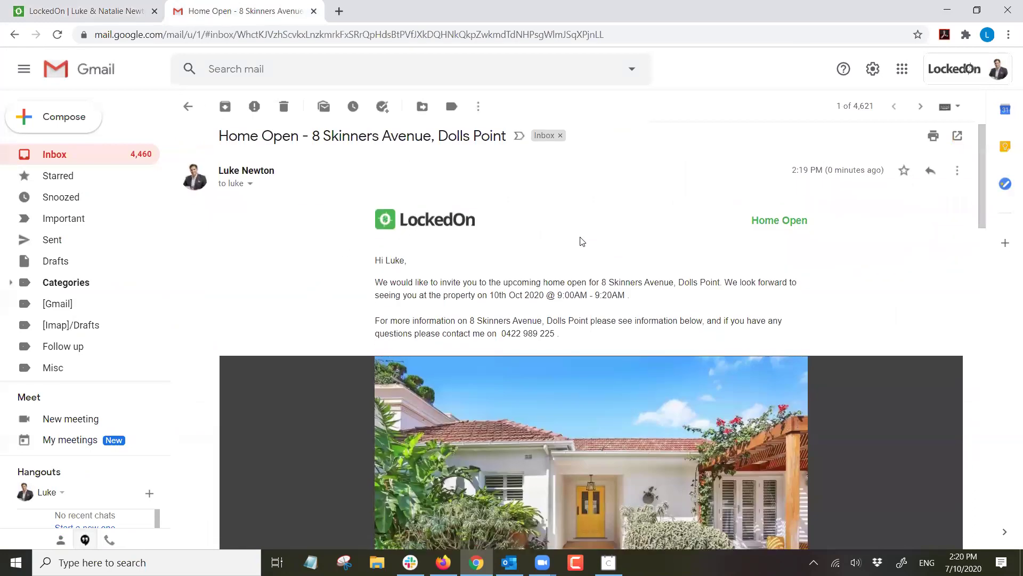
scroll(584, 244, down, 8)
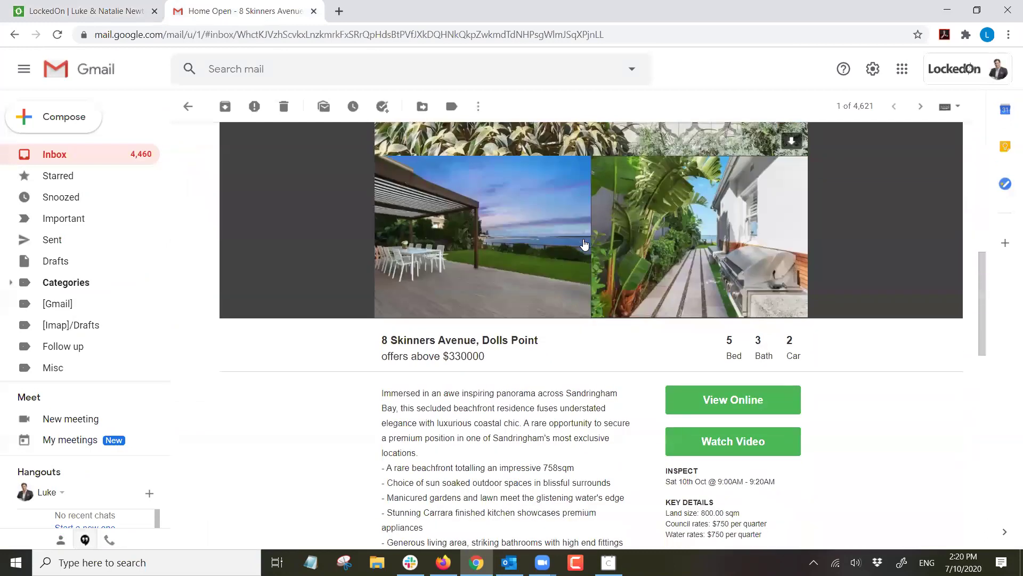
scroll(585, 244, down, 2)
scroll(585, 243, up, 15)
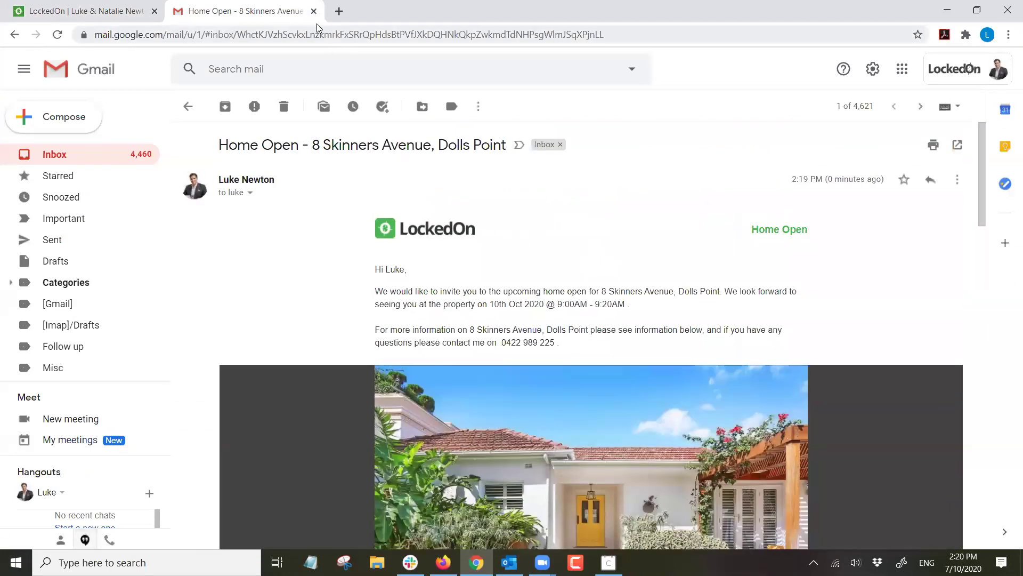
Check the Your Matching Properties email, then return to the client's LockedOn summary and its Actions list.
click(54, 154)
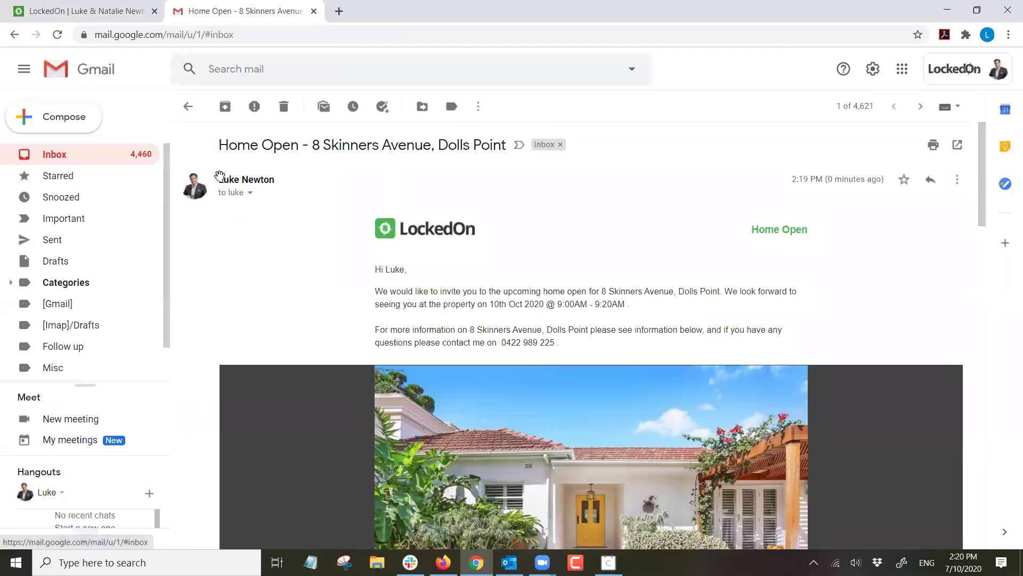
click(276, 223)
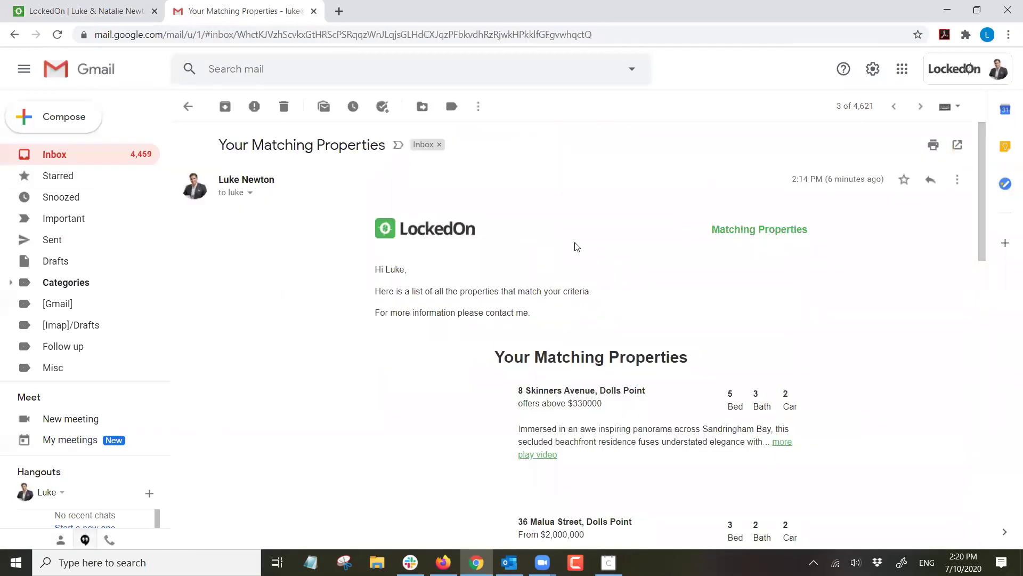
scroll(574, 245, down, 7)
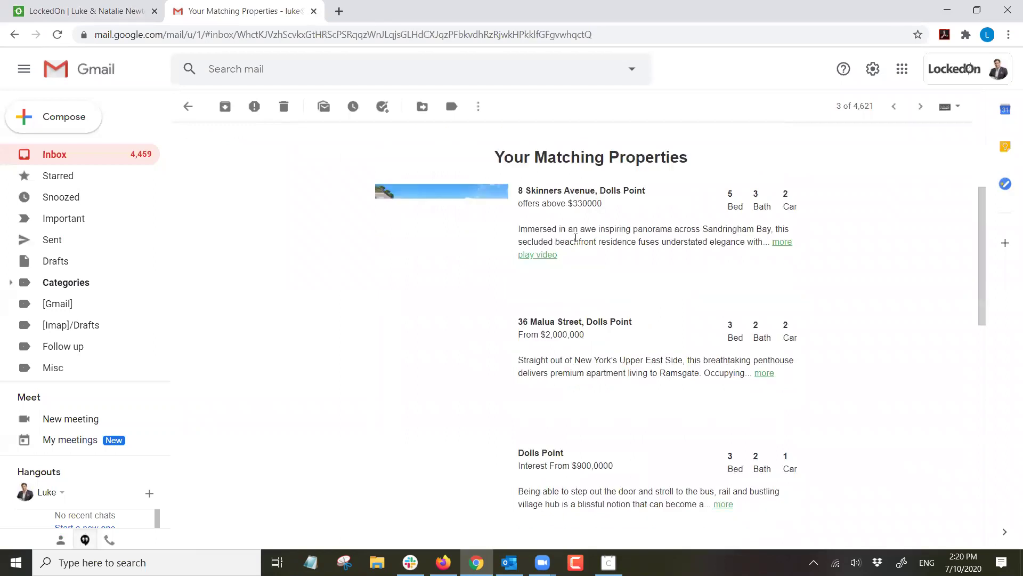
scroll(574, 241, up, 7)
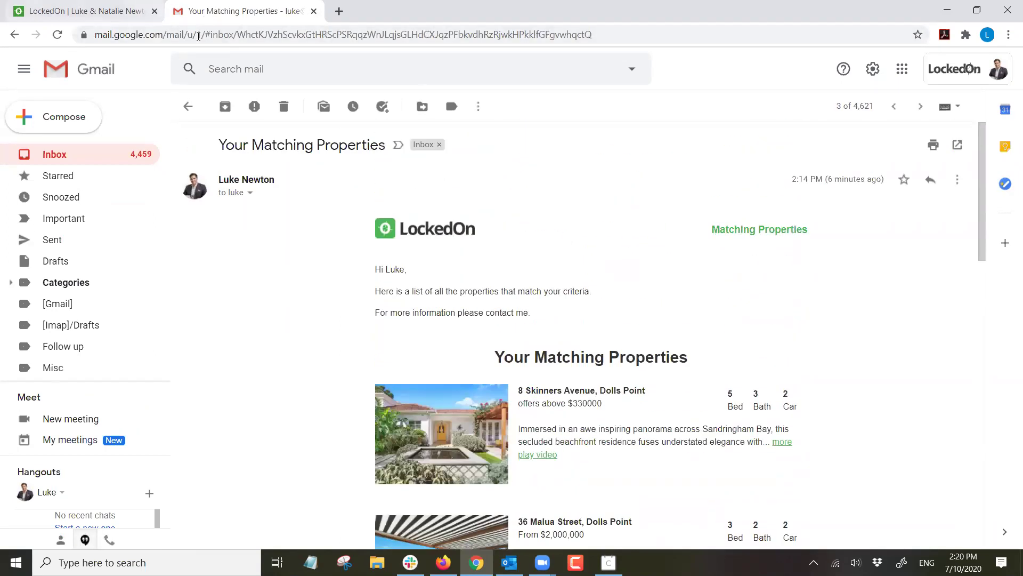
click(85, 10)
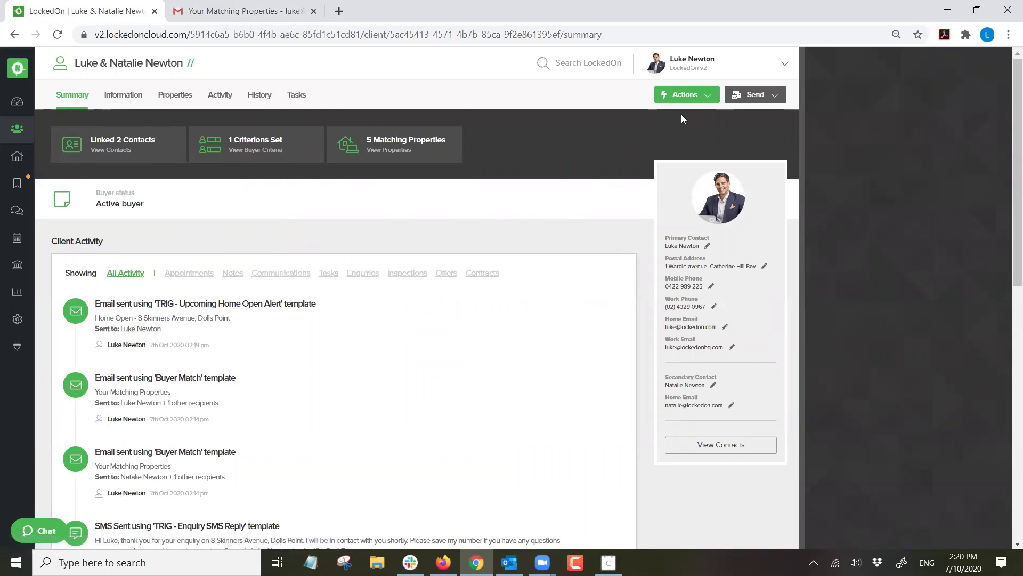
click(684, 96)
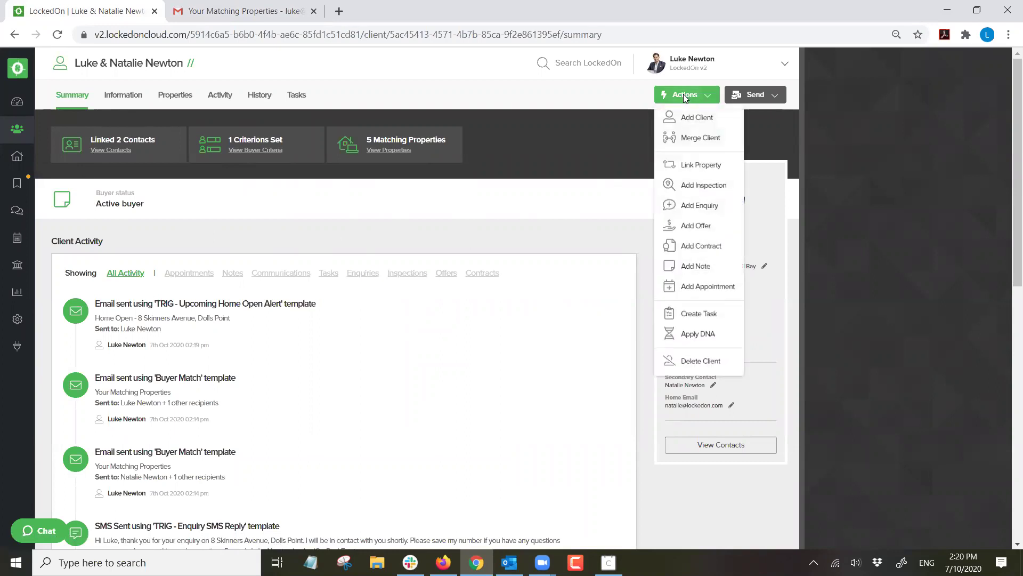
Add the note 'in training' to the couple's client activity.
click(685, 267)
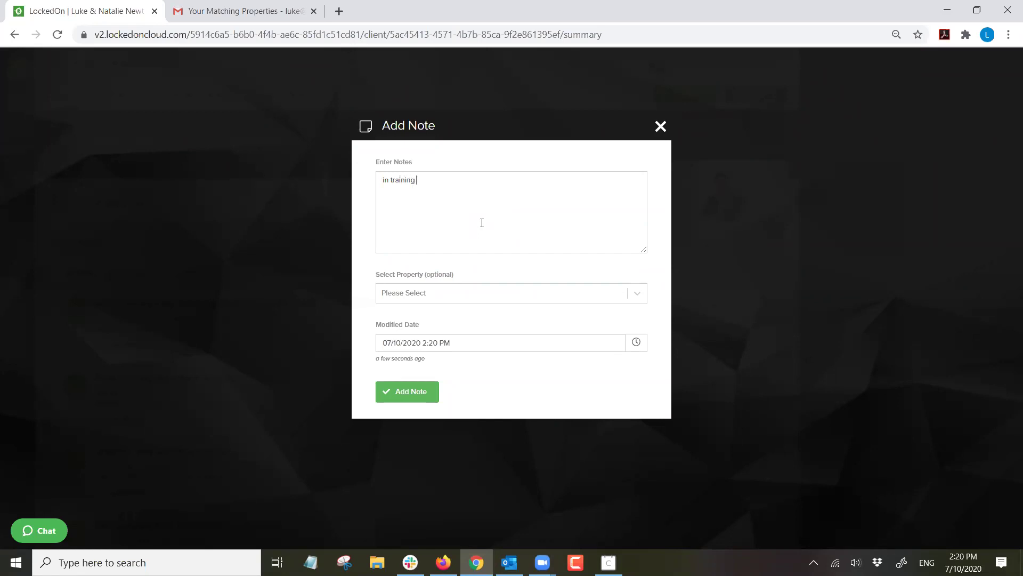
click(429, 391)
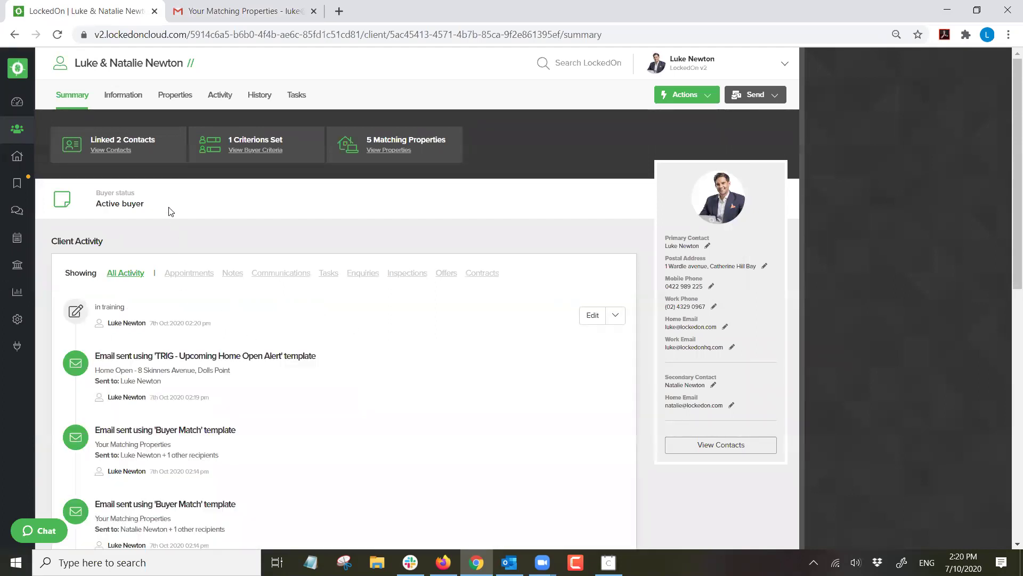
click(124, 99)
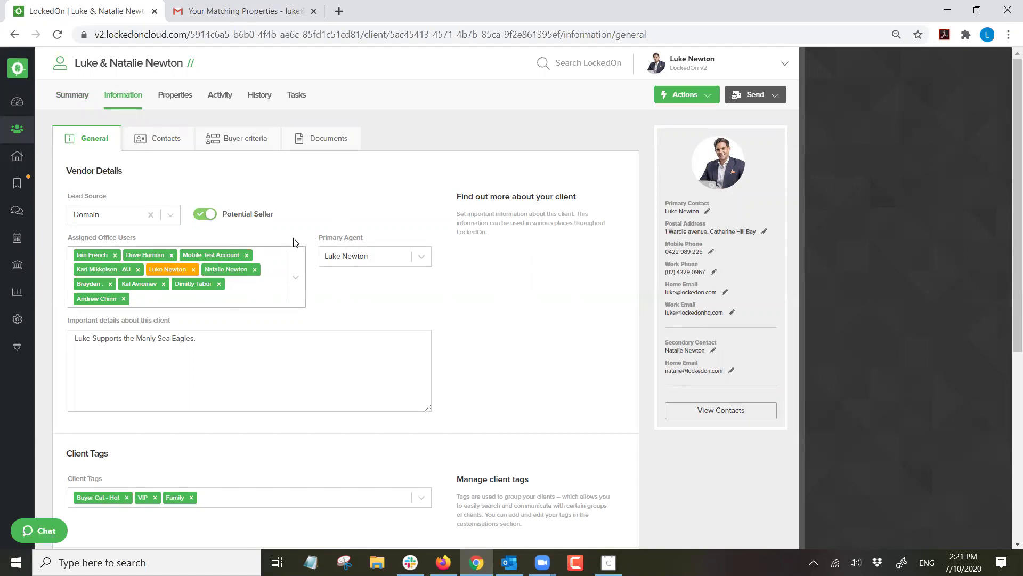
Remove the extra assigned office users from the client and save the reduced list.
click(247, 257)
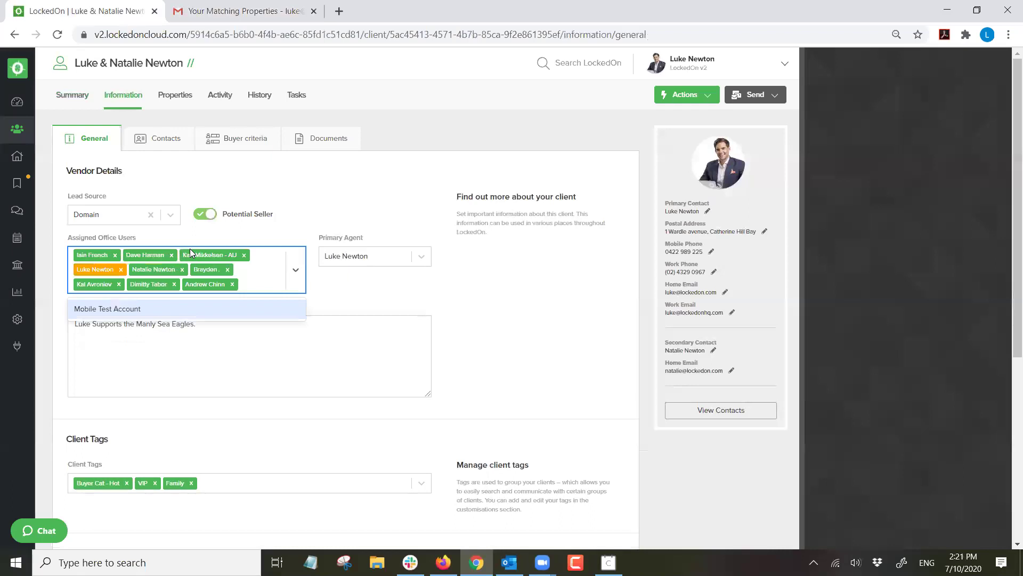
click(171, 255)
click(187, 255)
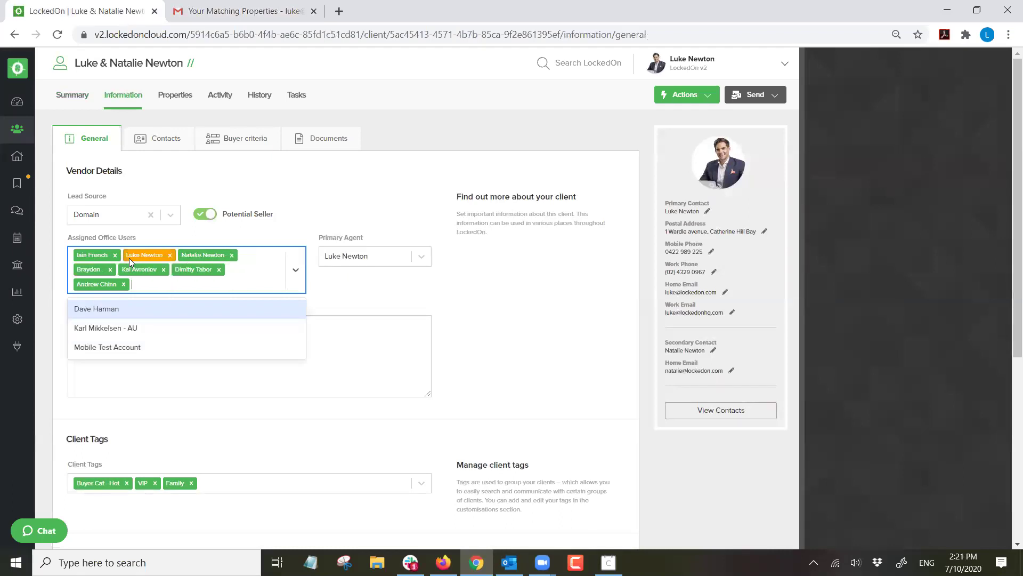
click(114, 255)
click(120, 271)
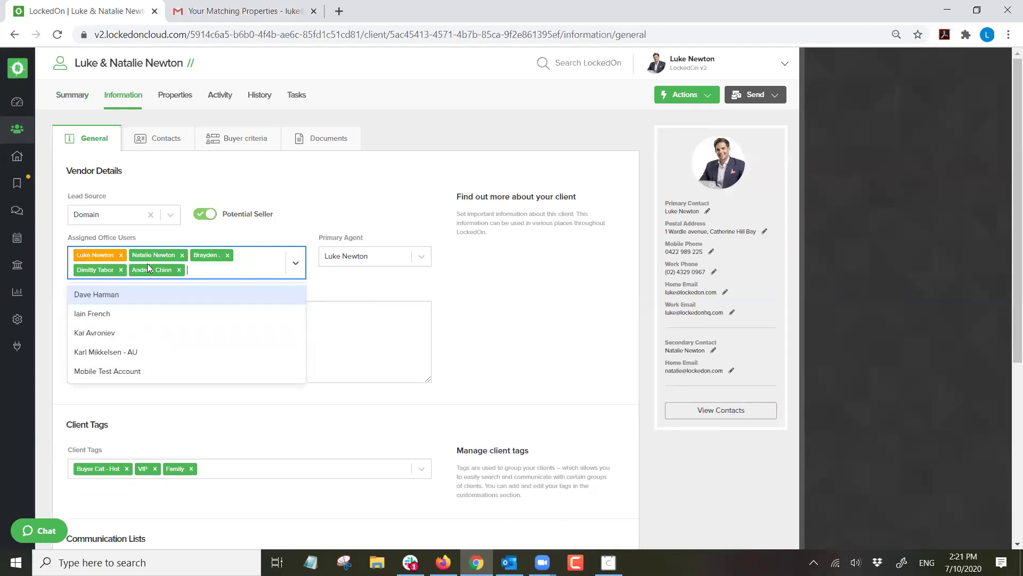
click(120, 270)
click(123, 271)
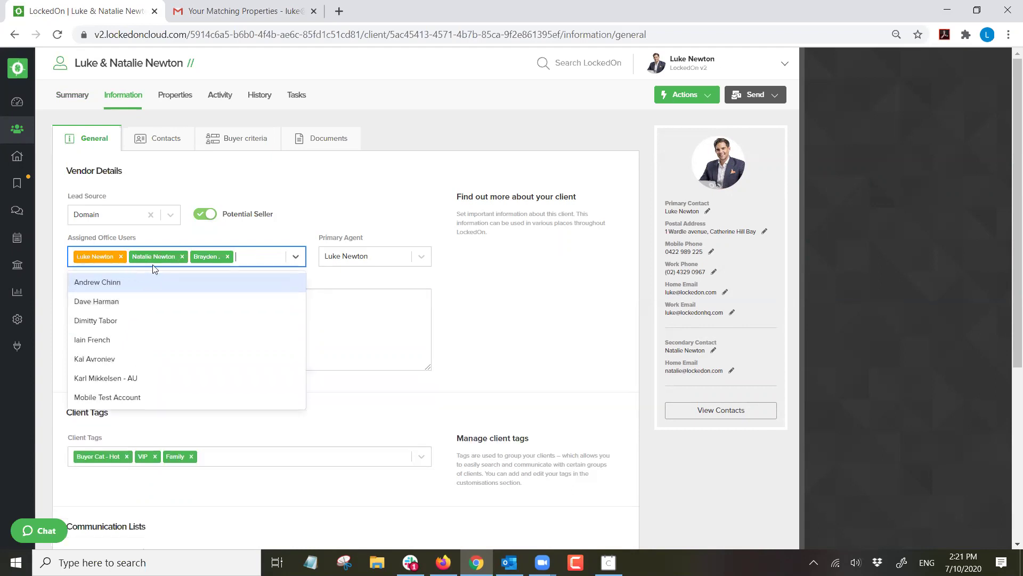
click(182, 256)
click(165, 256)
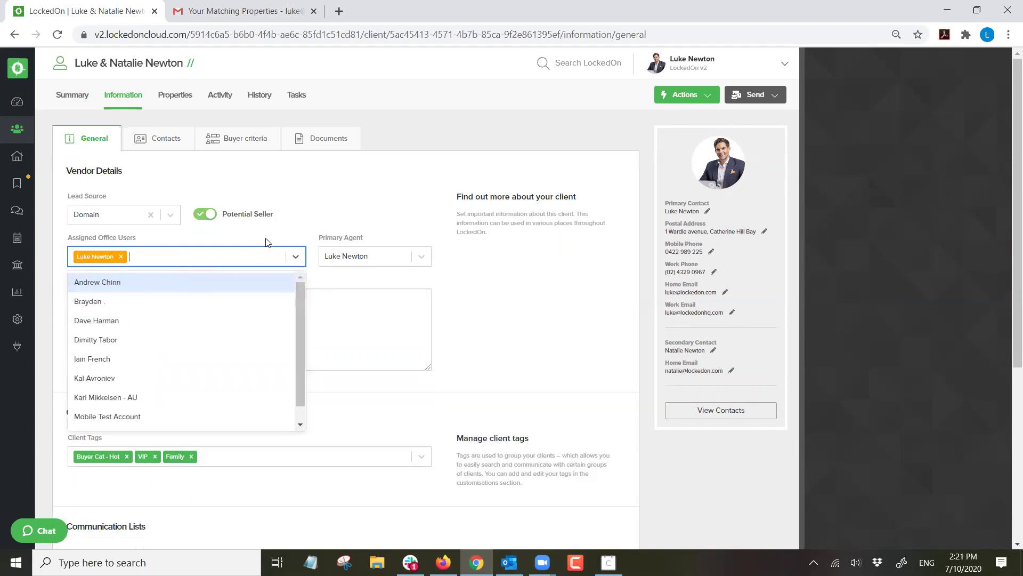
scroll(141, 320, down, 5)
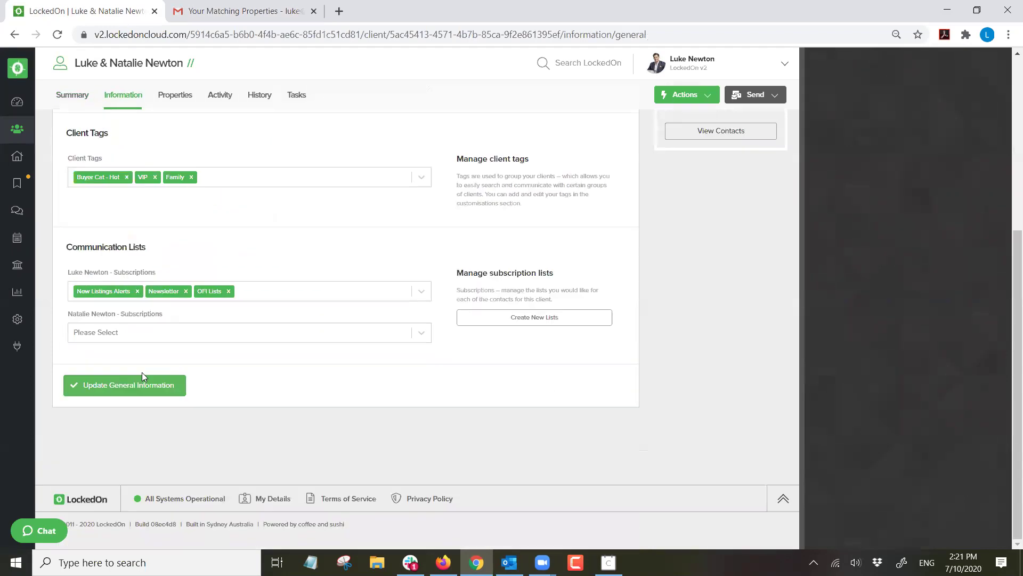
click(150, 381)
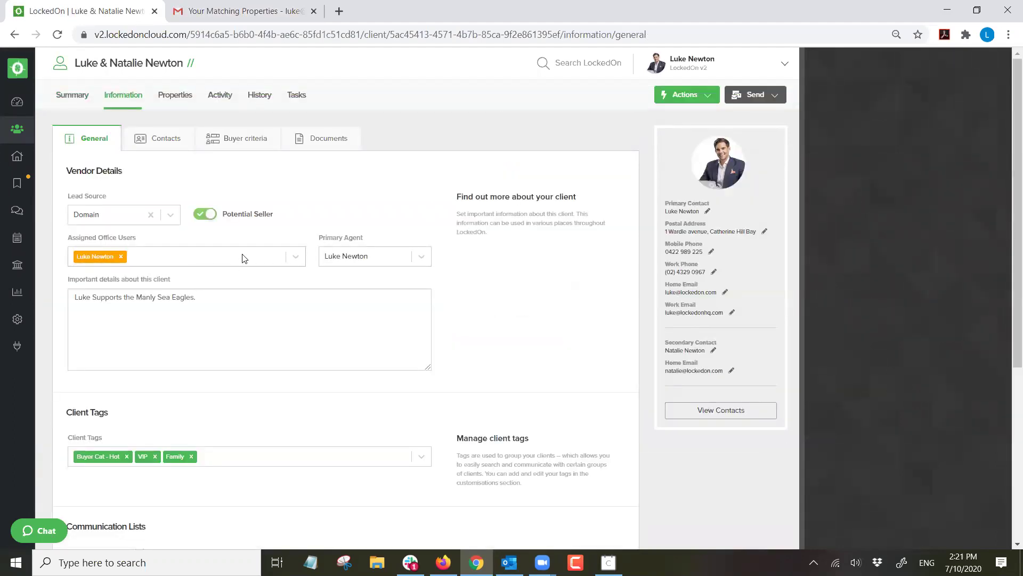
Re-assign office users to the client and update the general information.
click(186, 257)
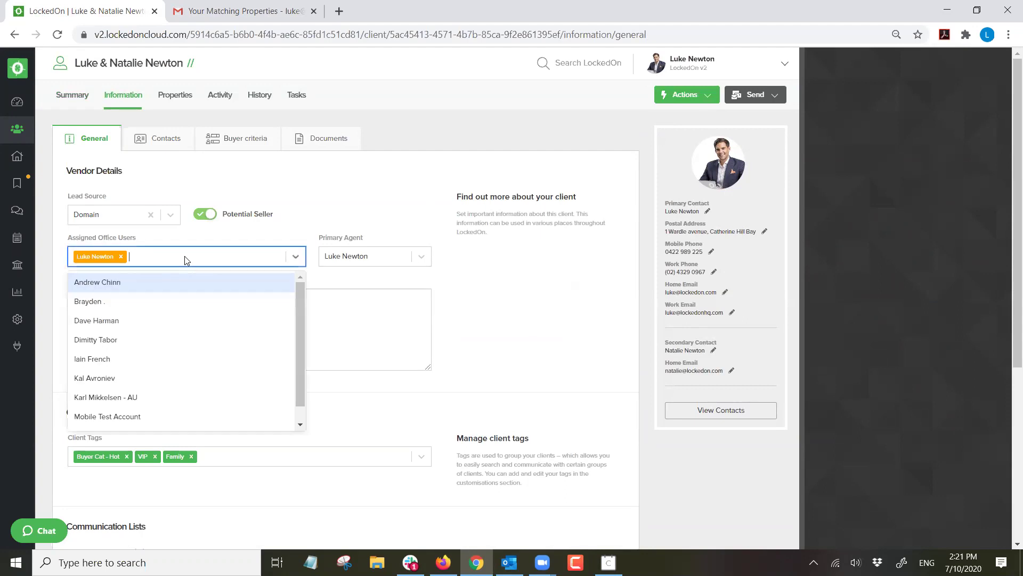
click(121, 291)
scroll(69, 362, down, 6)
click(125, 385)
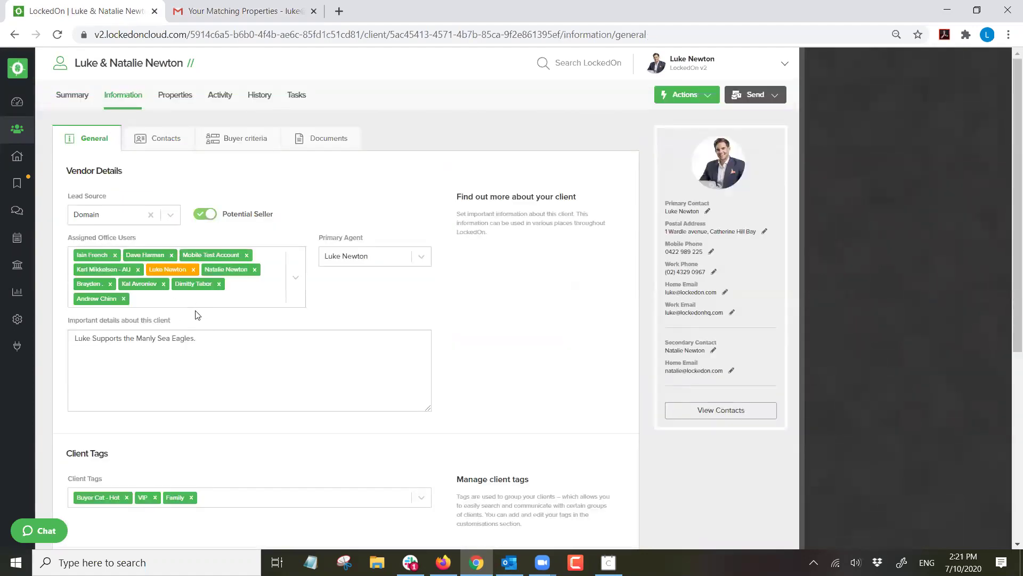
Select and review the important details note text.
scroll(197, 315, down, 3)
drag(196, 205, 55, 207)
click(186, 229)
drag(196, 205, 58, 196)
click(278, 255)
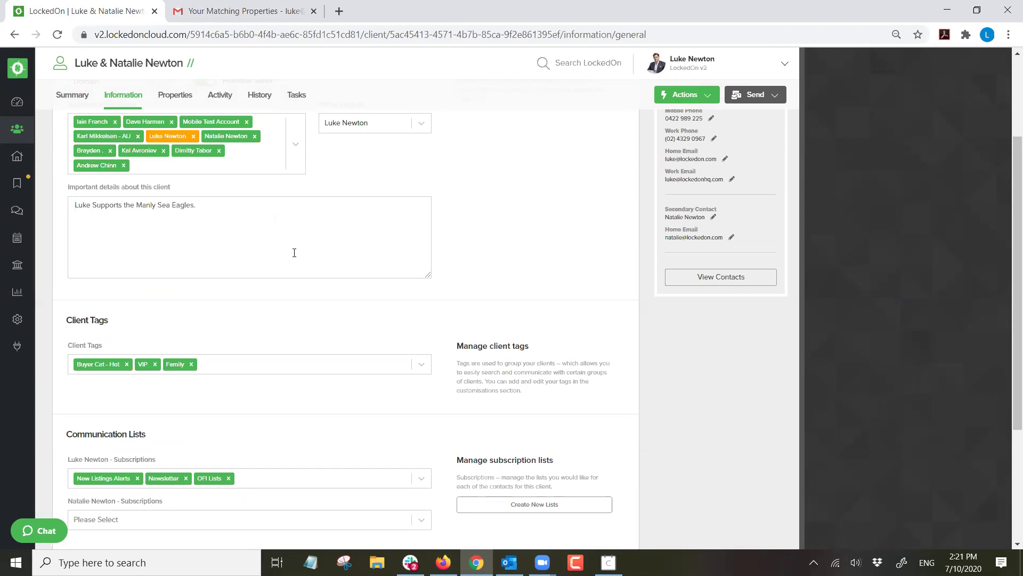
Add Hot to the client tags alongside VIP and Family, and save the general information.
scroll(234, 248, down, 2)
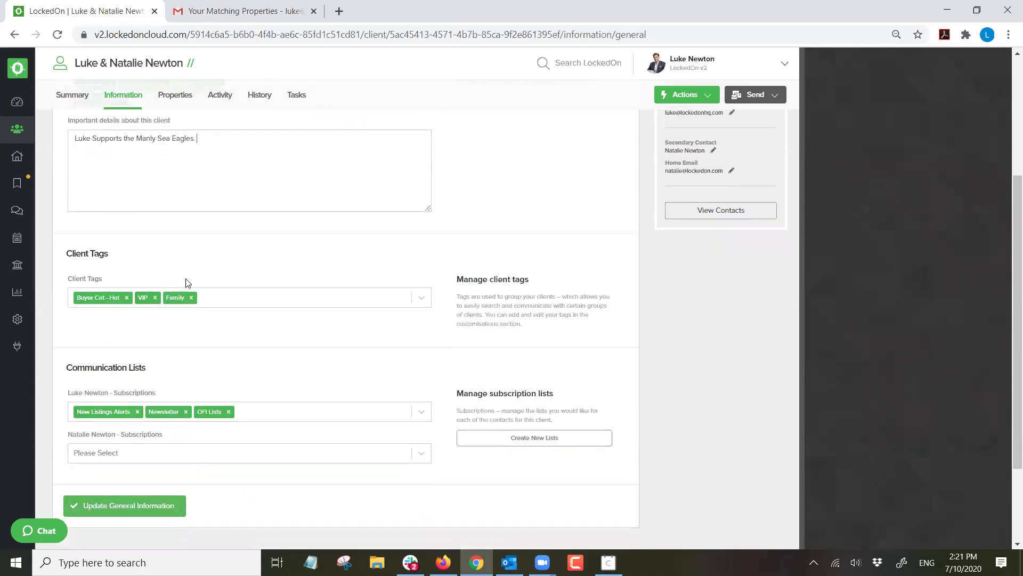
click(229, 305)
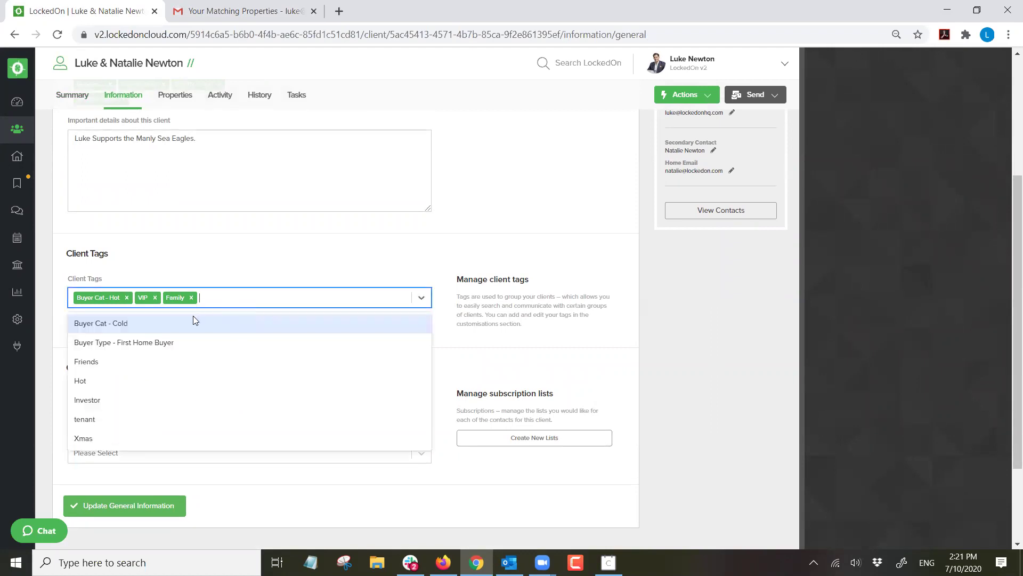
click(94, 383)
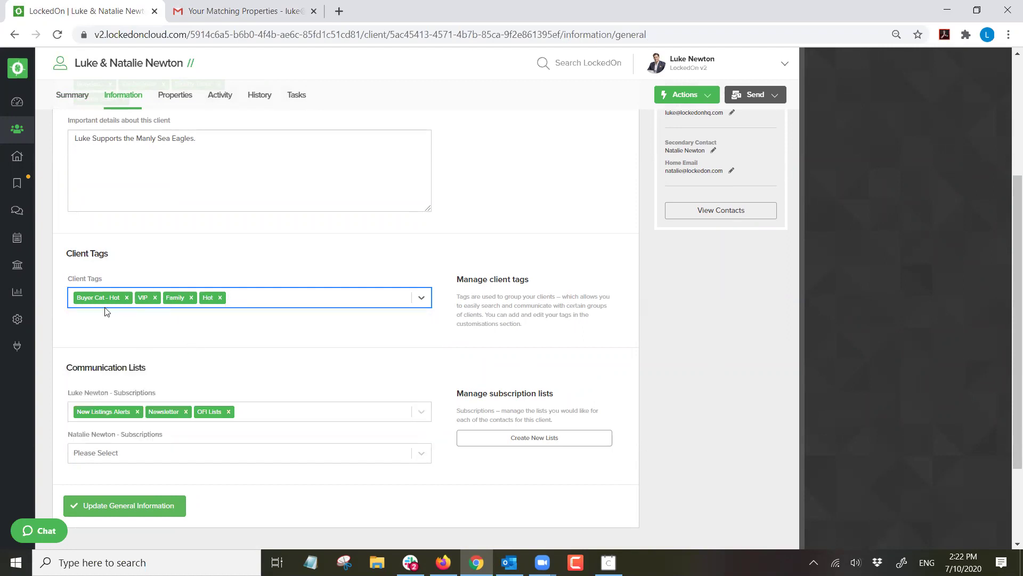
scroll(155, 359, down, 3)
click(114, 388)
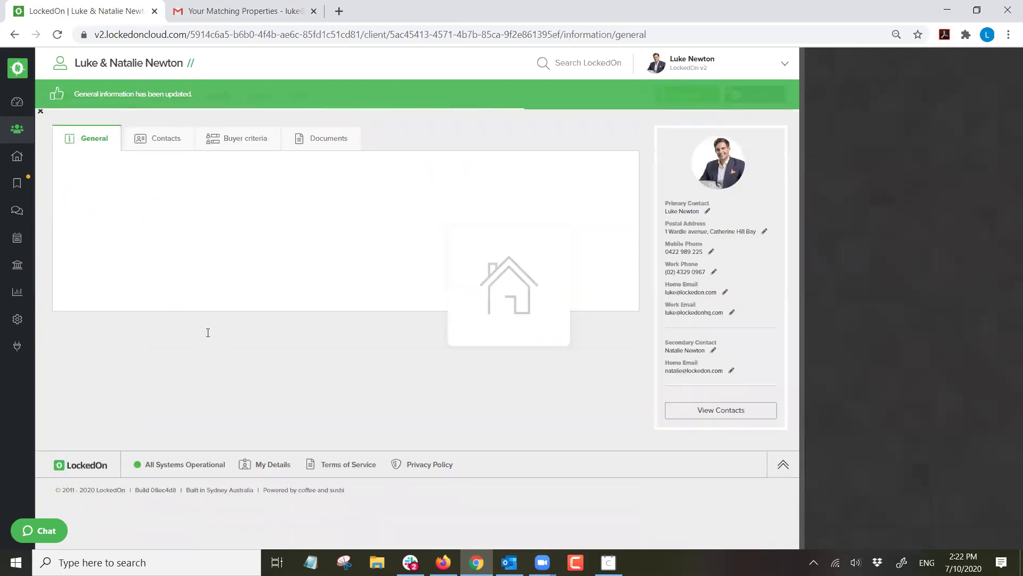
click(13, 137)
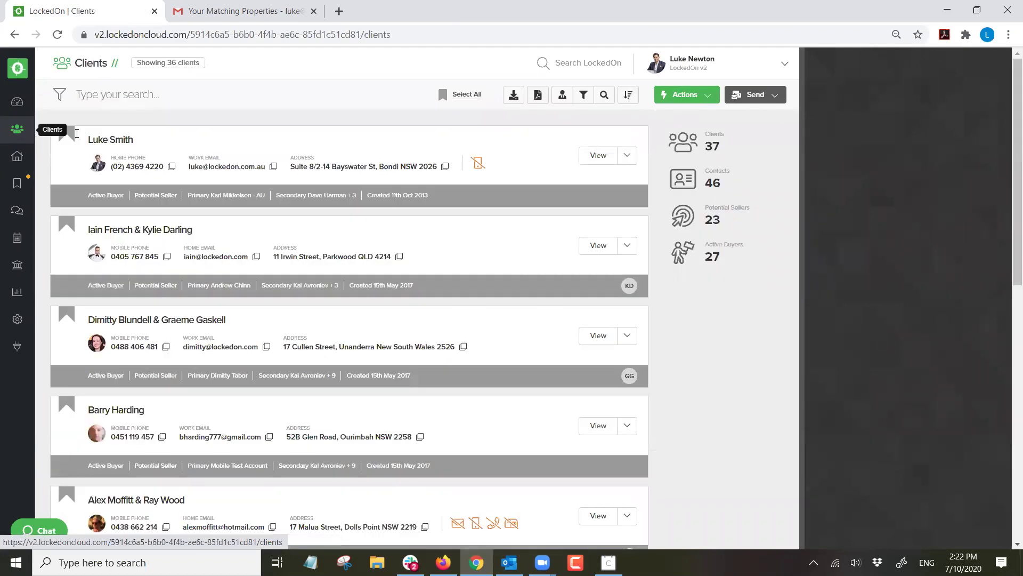
Filter the clients list to the VIP tag and start an SMS to those clients.
click(584, 94)
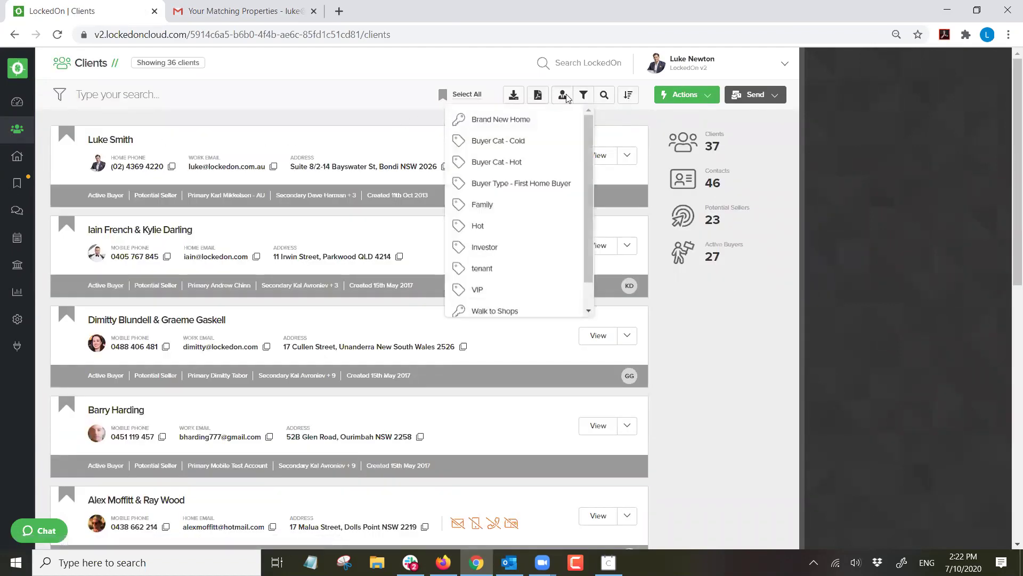
click(481, 288)
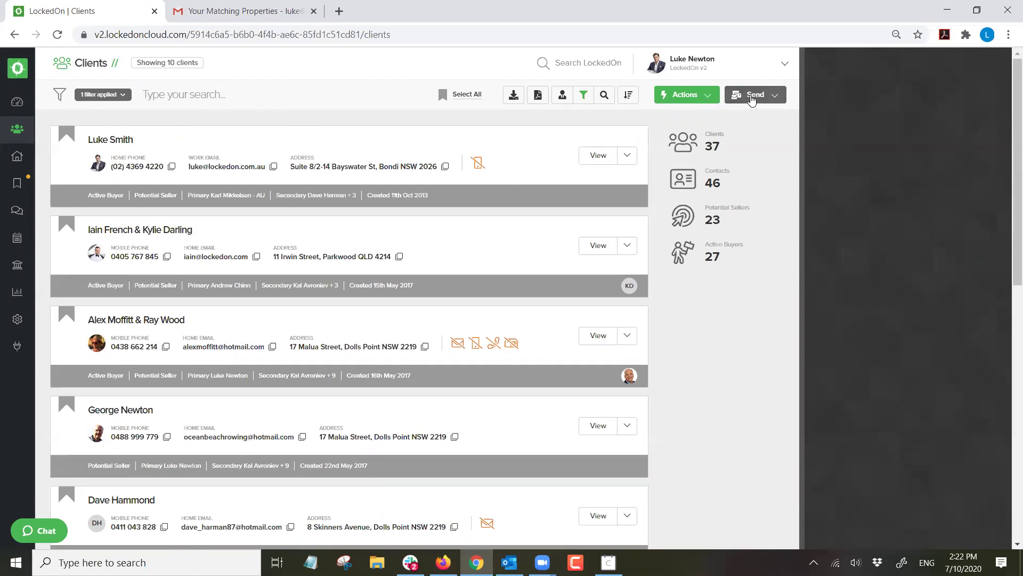
click(751, 99)
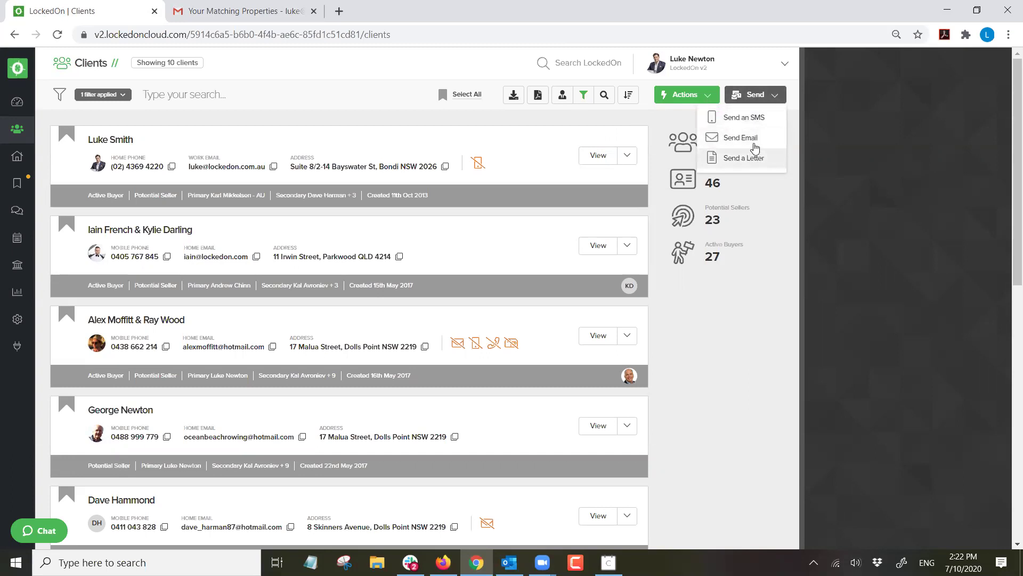
click(746, 116)
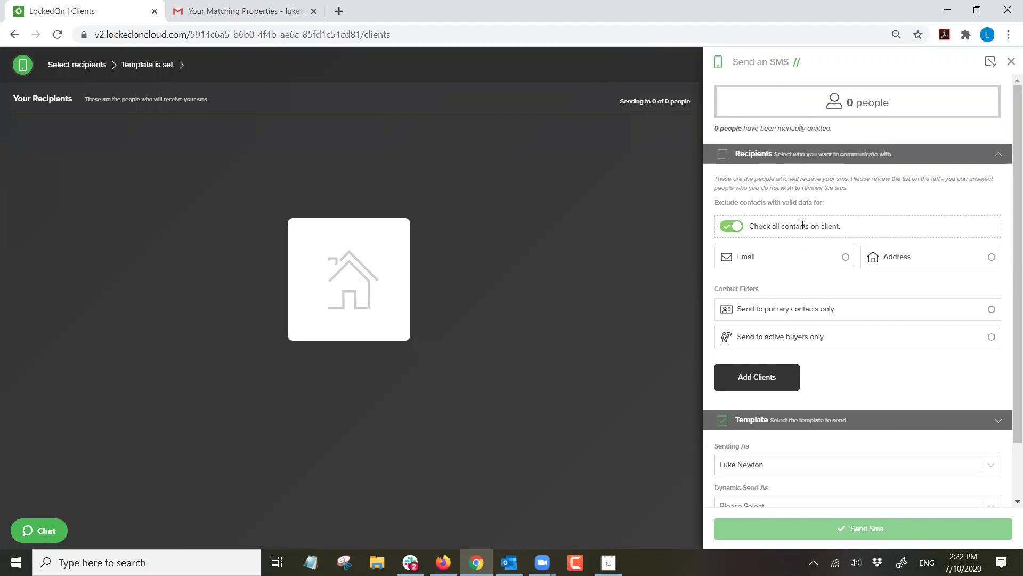
Exclude two recipients from the SMS, then close it without sending.
click(803, 158)
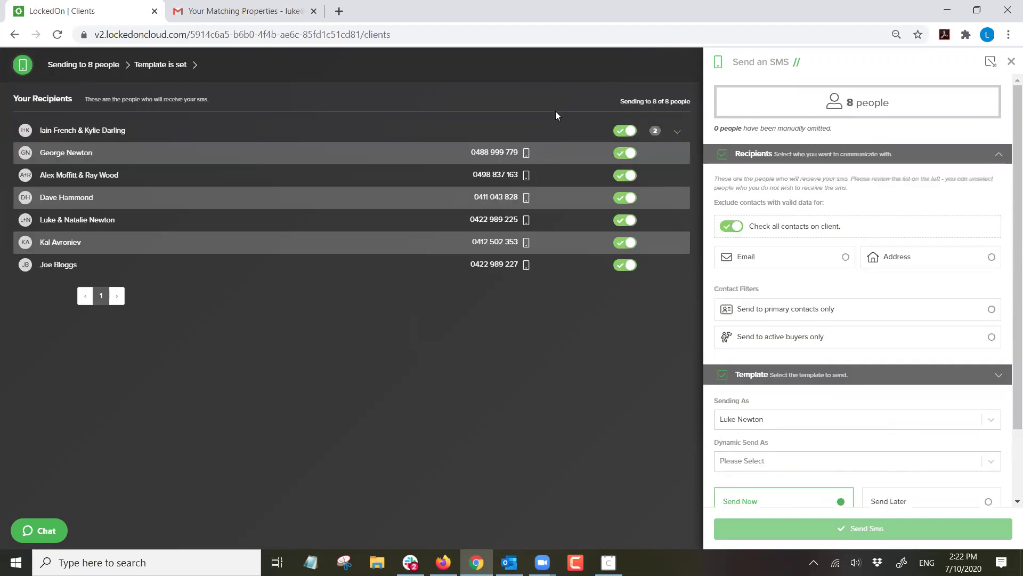
click(621, 154)
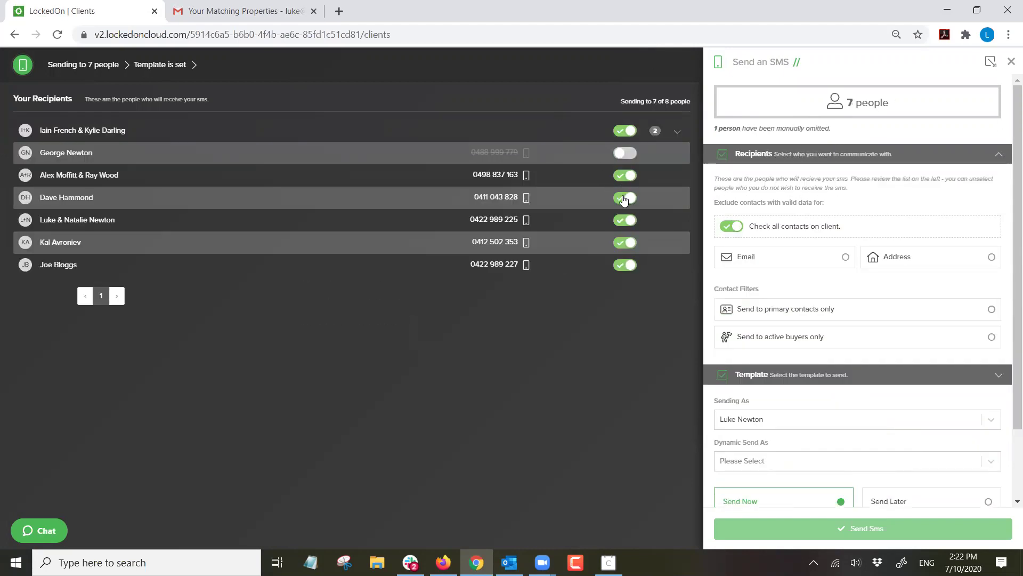
click(623, 198)
click(757, 159)
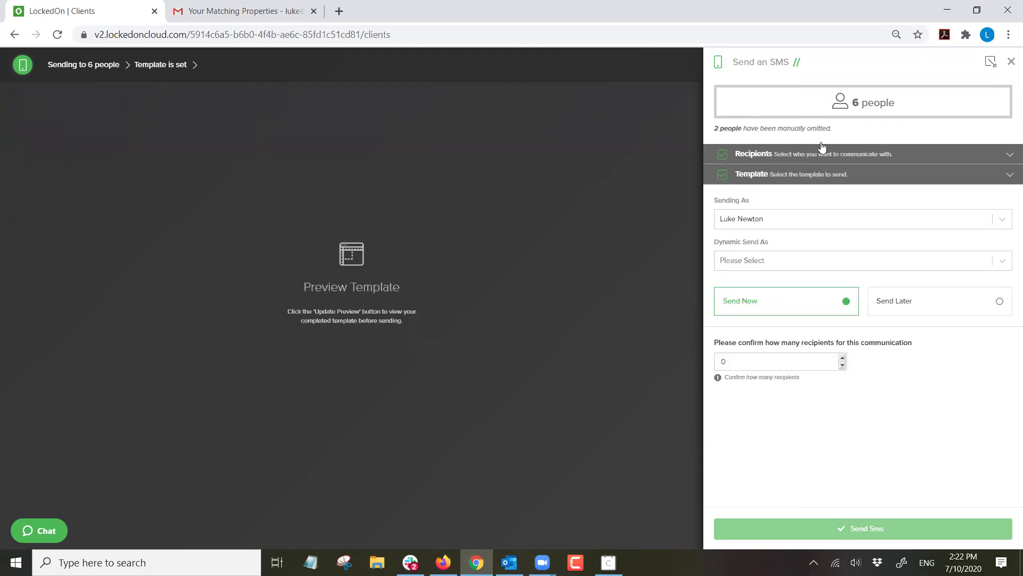
click(1011, 64)
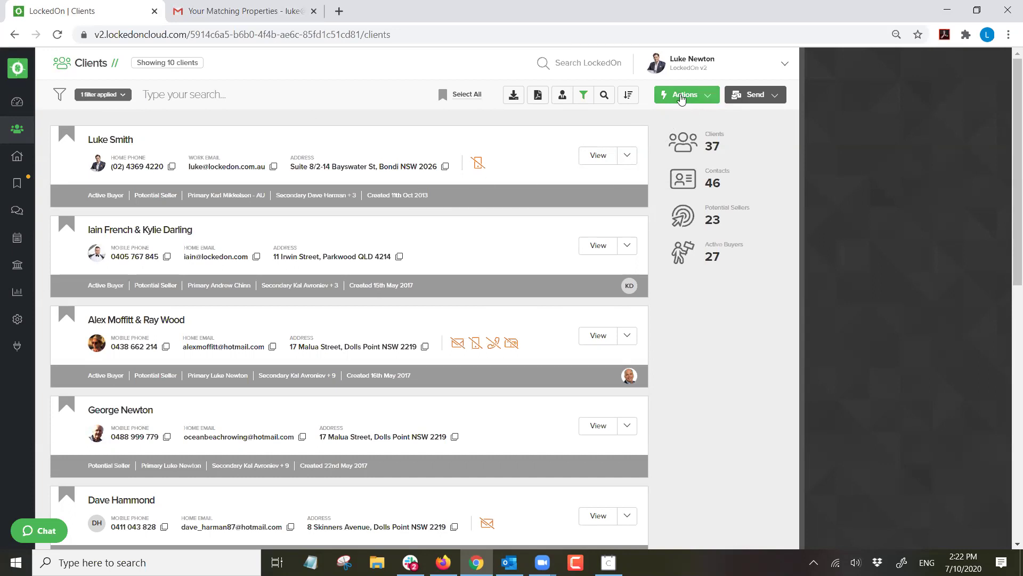
Create a quick list from the shown clients and view the first client's summary.
click(684, 96)
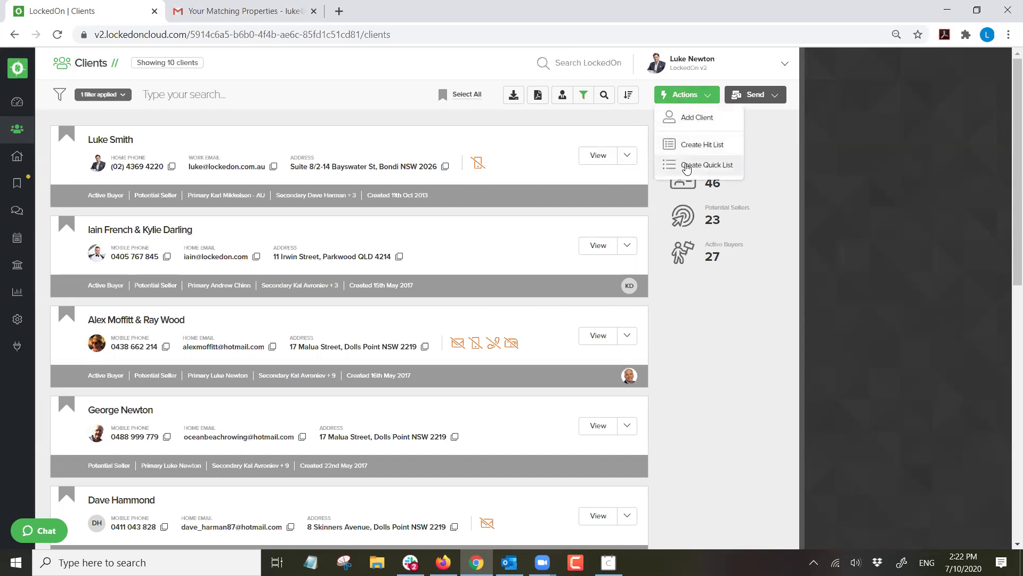
click(687, 166)
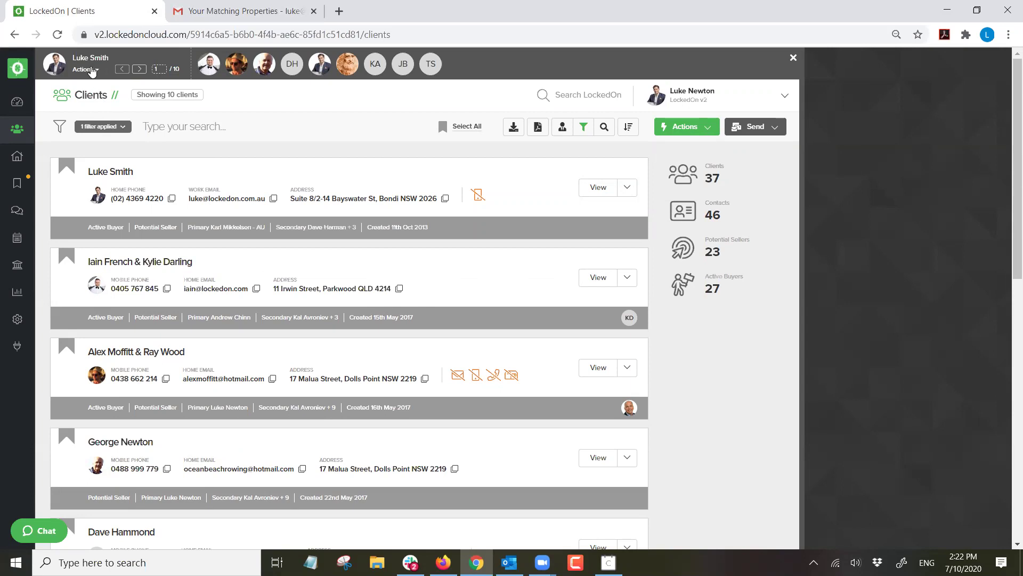
click(92, 71)
click(99, 121)
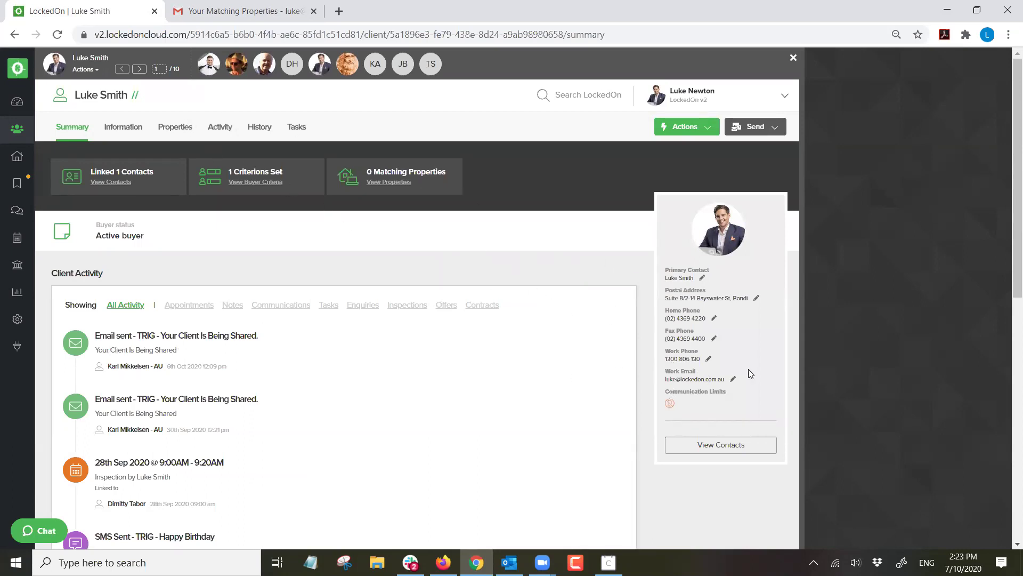
Step through the quick list to record 10 of 10, then close the record bar.
click(139, 69)
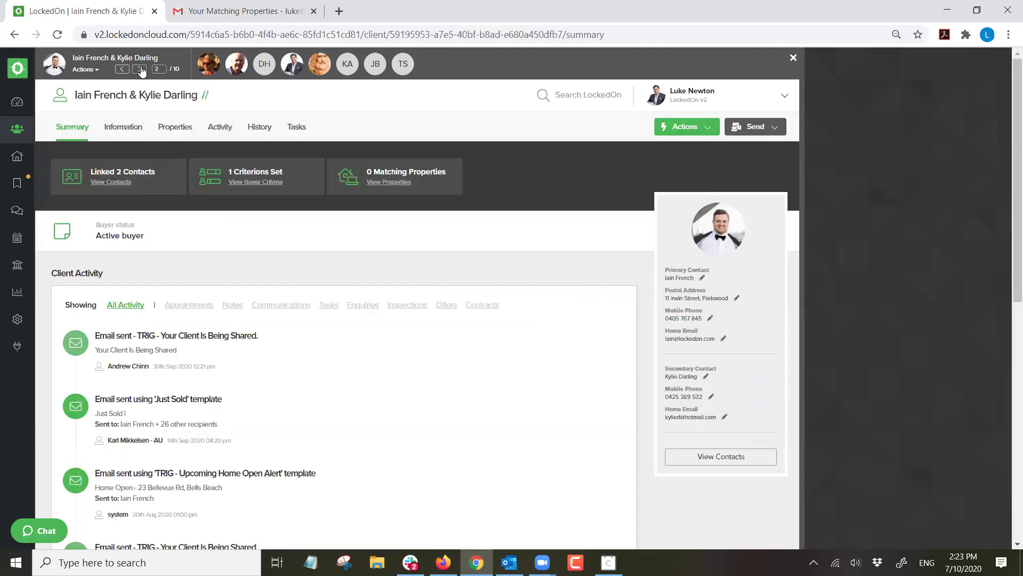
click(140, 70)
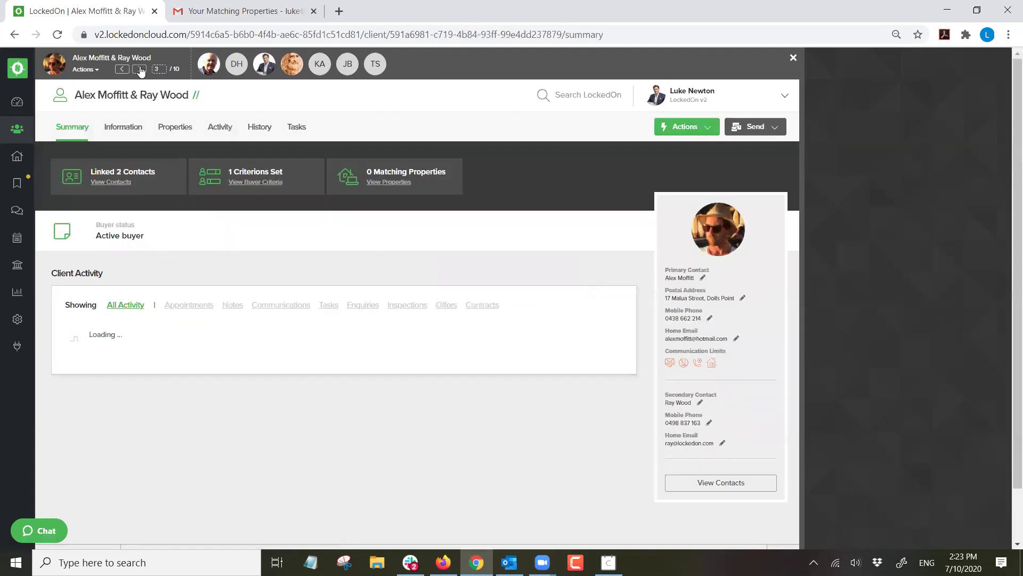
click(139, 69)
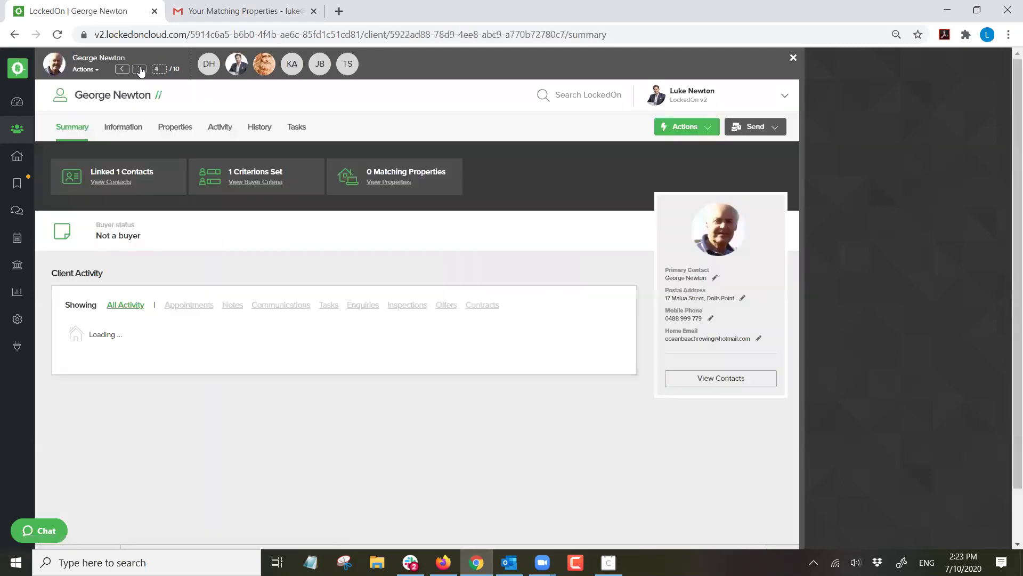
click(139, 70)
click(139, 69)
click(139, 70)
click(140, 69)
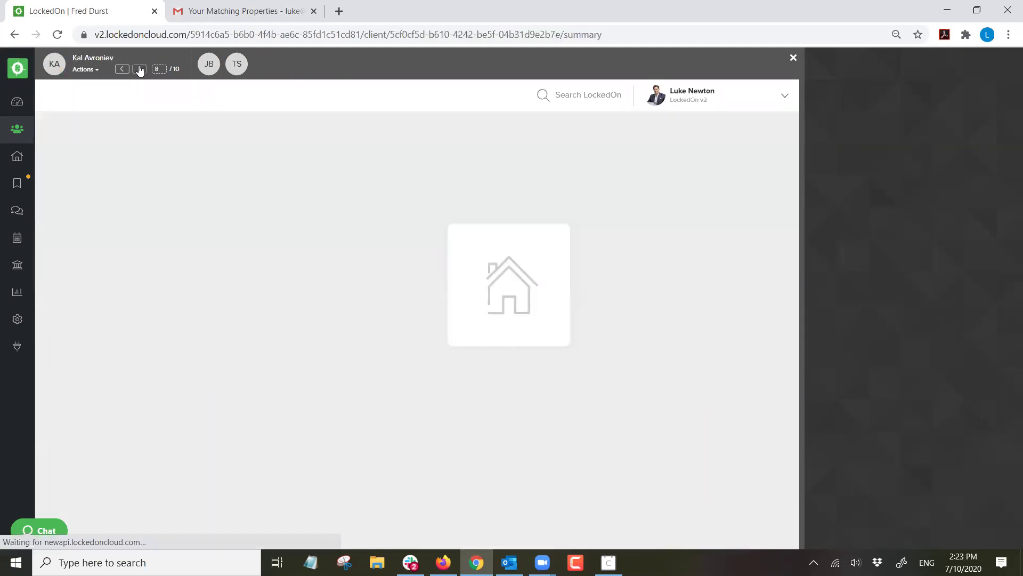
click(140, 69)
click(140, 70)
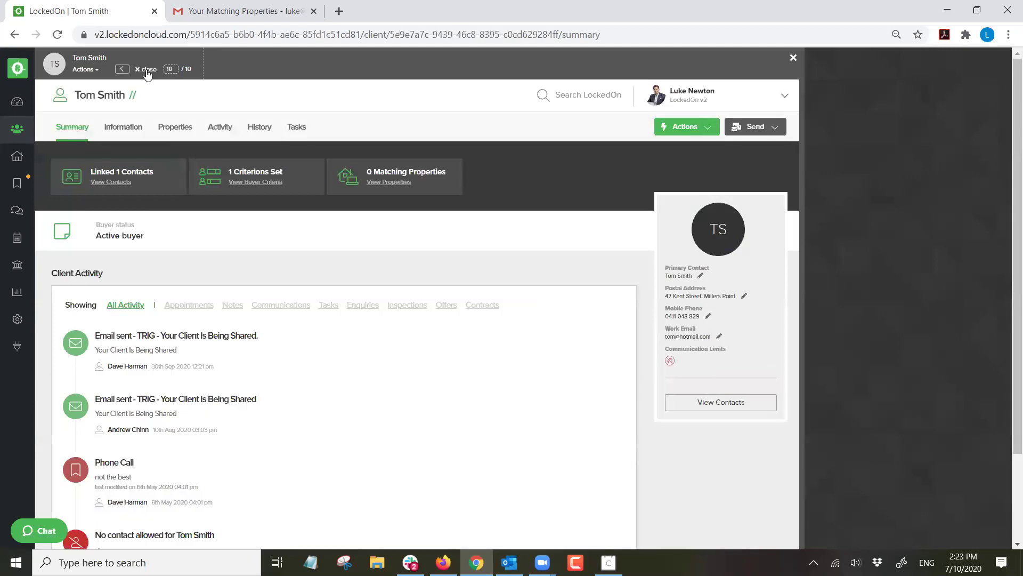
click(146, 69)
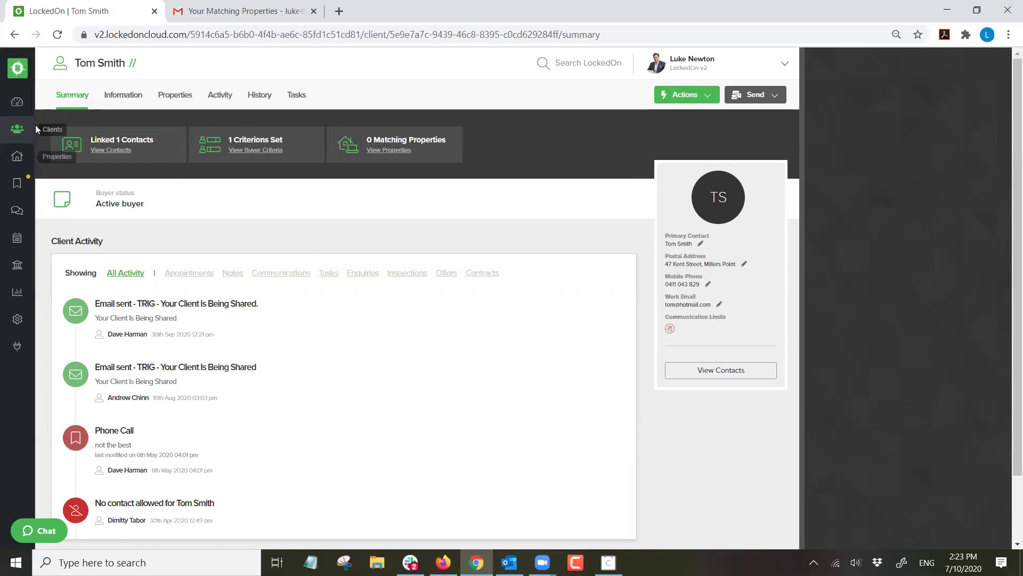
Search the clients list by the couple's mobile number and open their record.
click(17, 129)
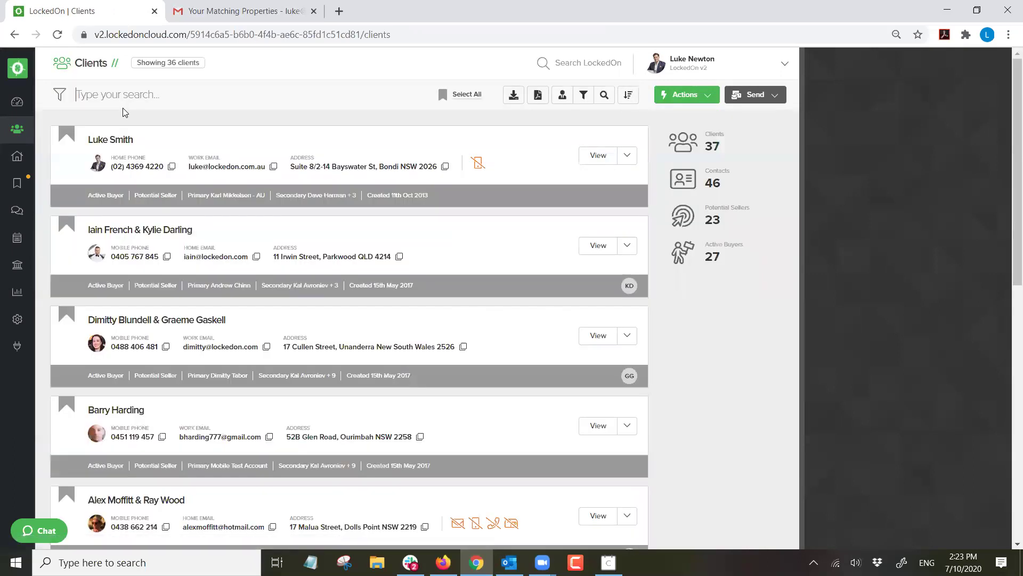
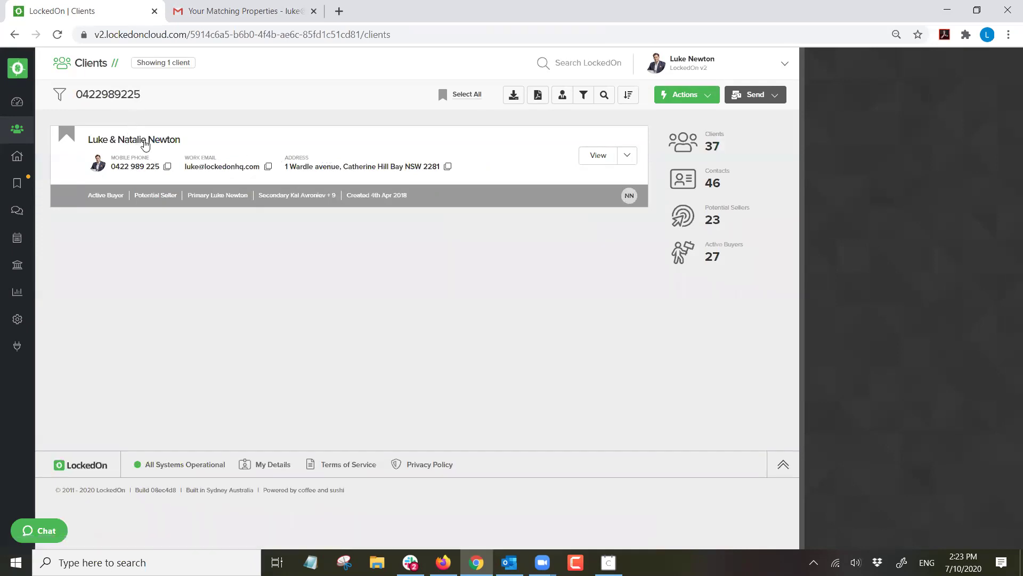
click(145, 141)
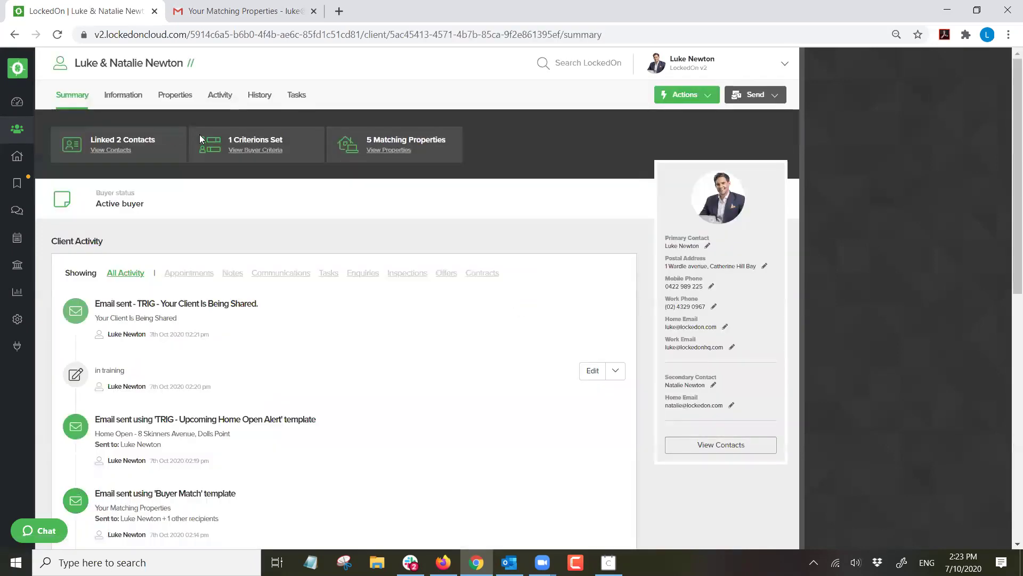
Open the client's Contacts, swap the two contact cards, then restore the primary contact first.
click(134, 98)
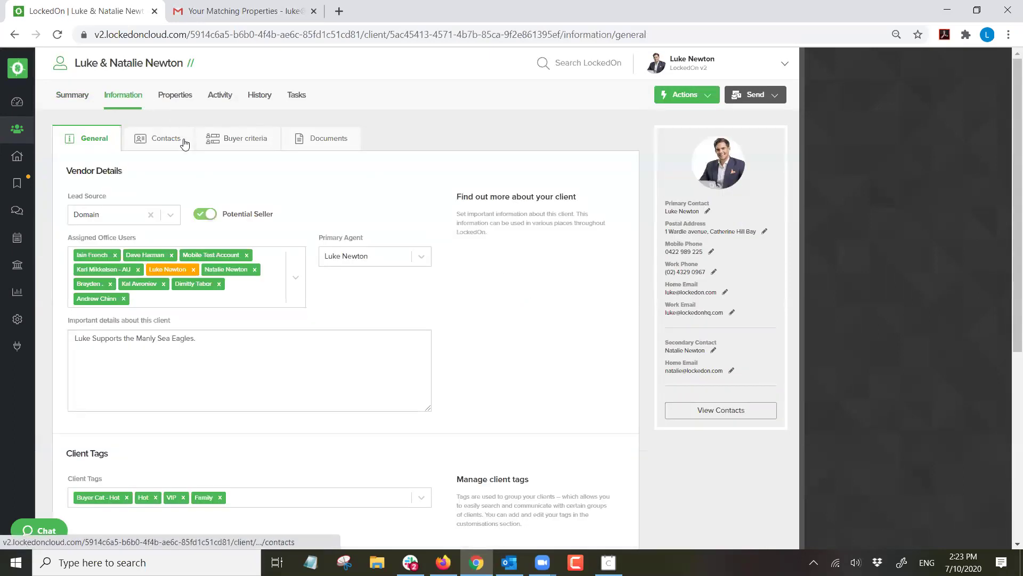
click(181, 139)
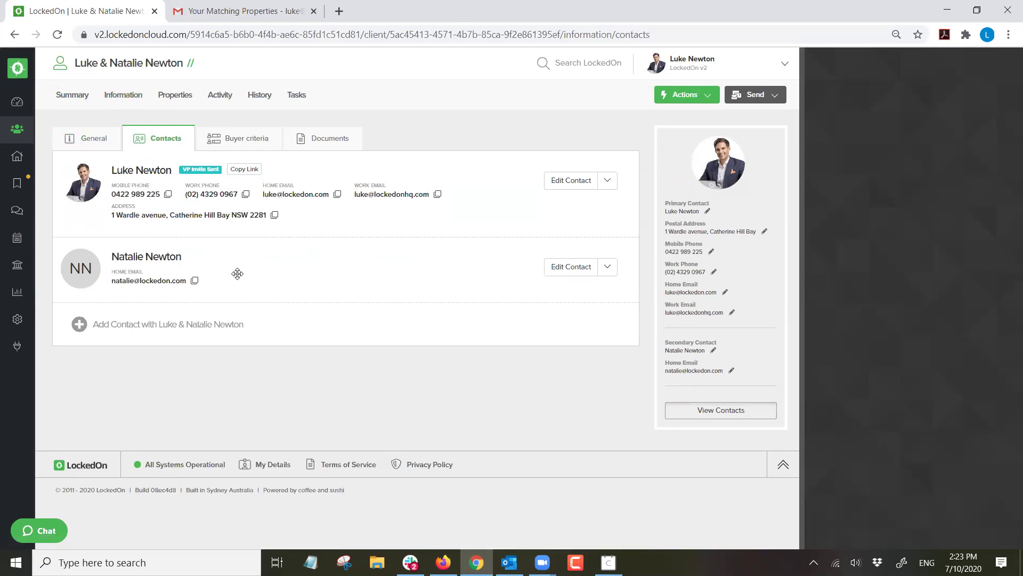
drag(231, 269, 224, 184)
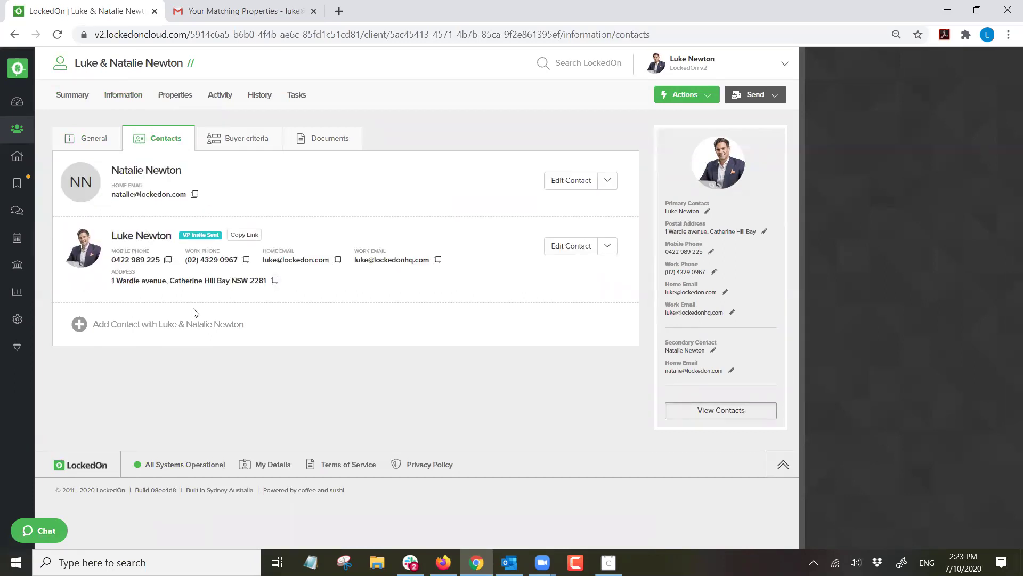
drag(221, 162, 231, 267)
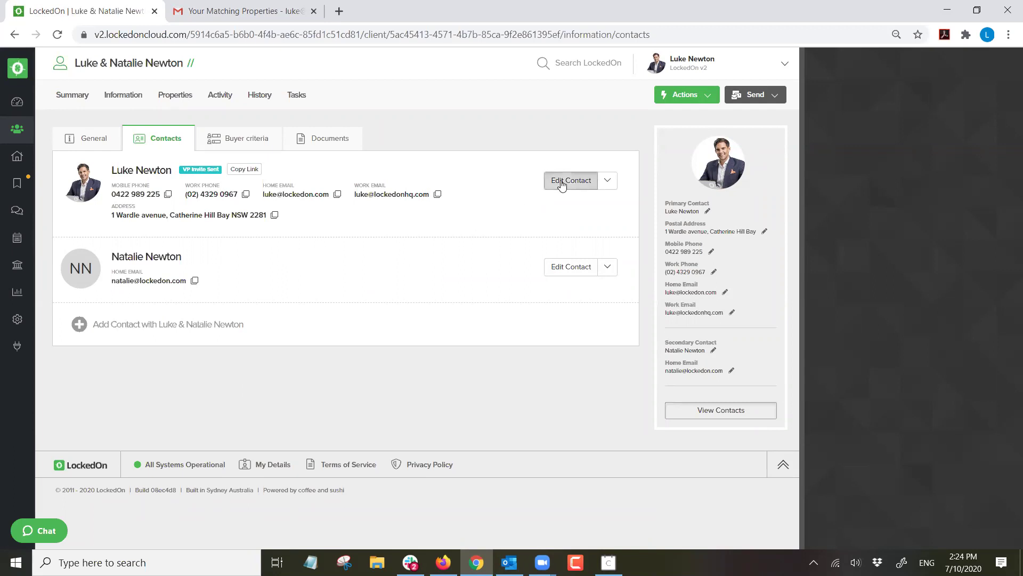
Check the primary contact's date of birth and look over the Happy Birthday trigger.
click(560, 182)
click(893, 330)
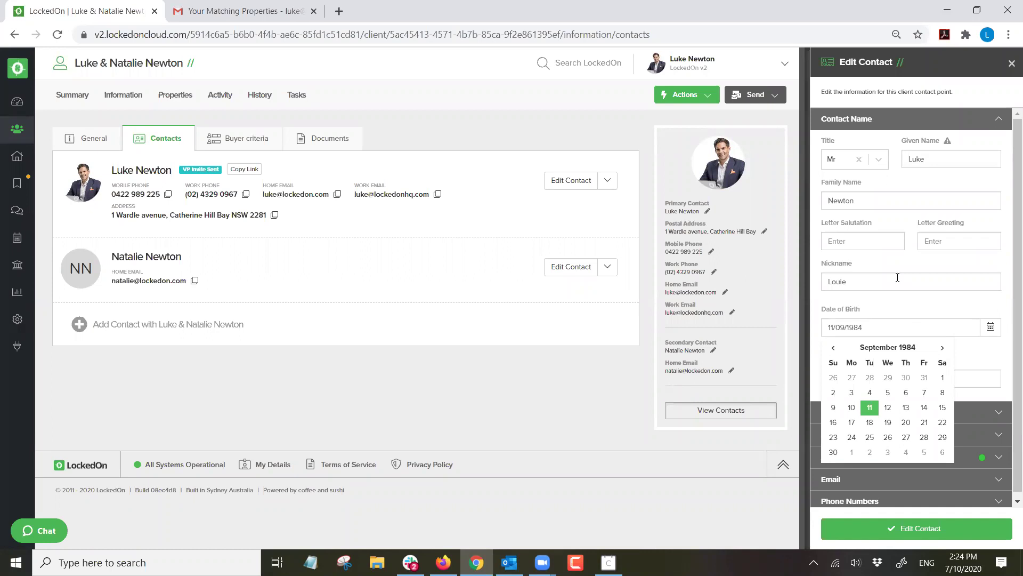
click(885, 311)
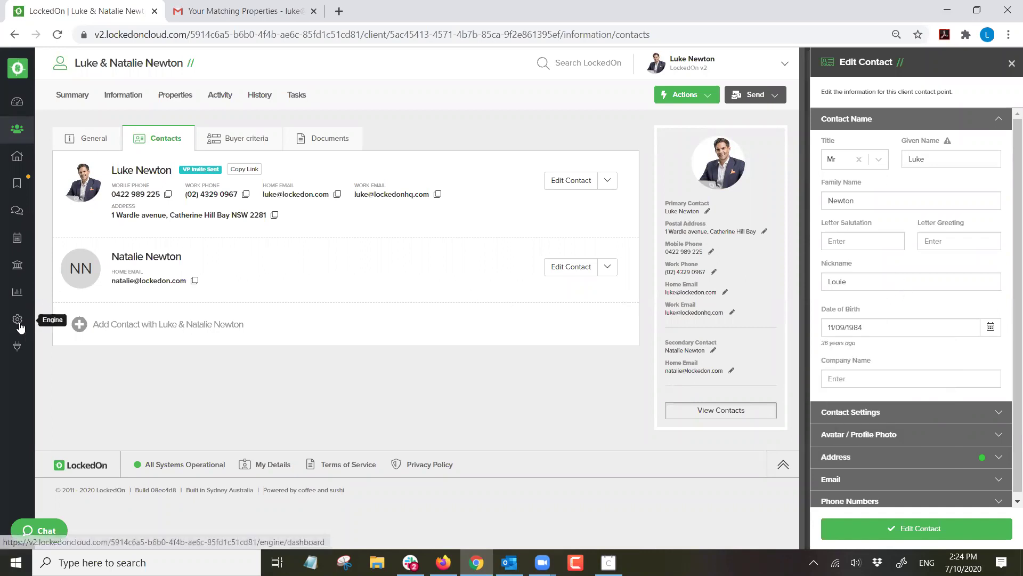
click(43, 327)
click(113, 327)
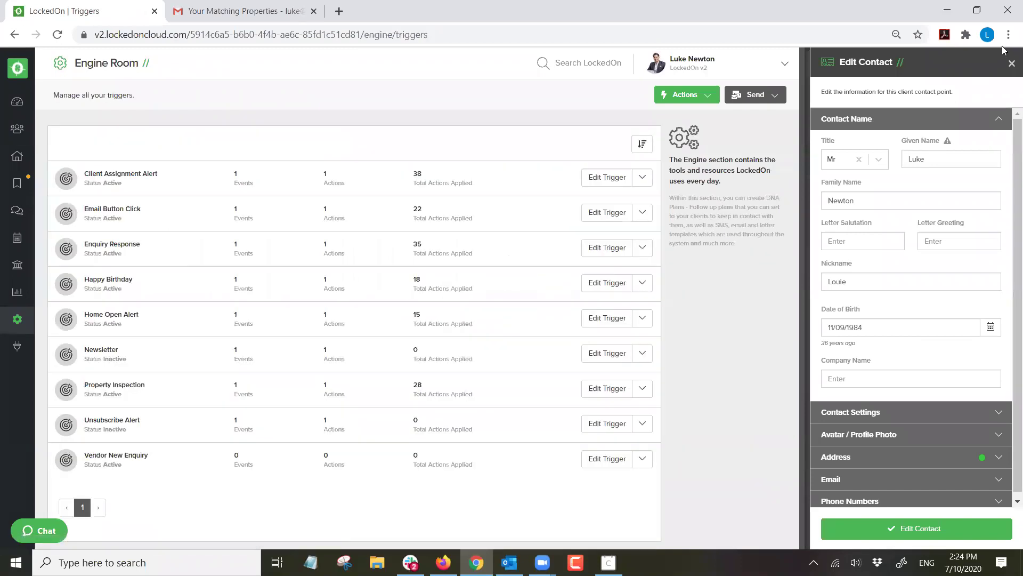
click(1010, 67)
triple_click(102, 282)
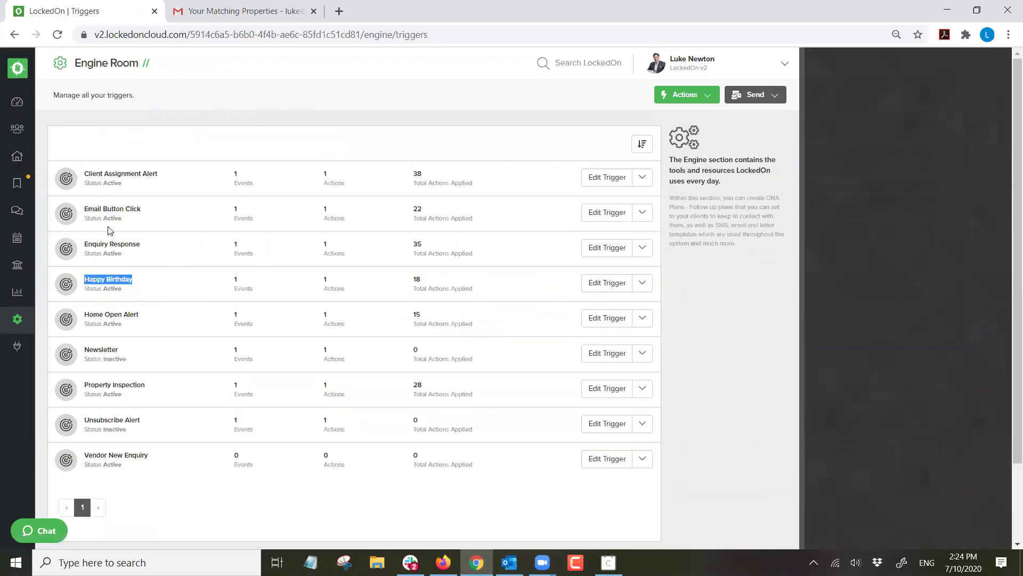
Search the clients list by the contact's first name and open the couple's summary.
click(17, 134)
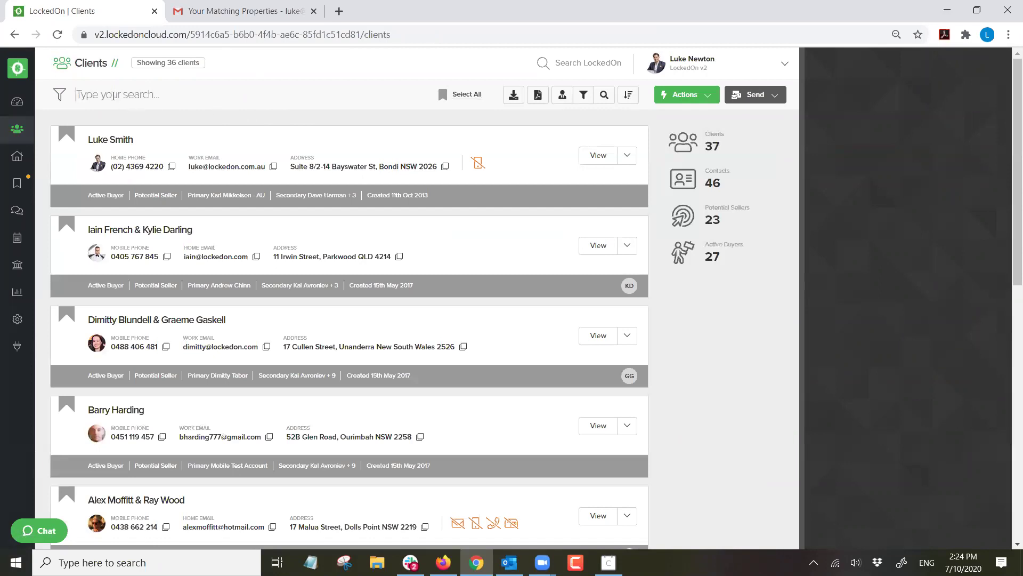
click(113, 96)
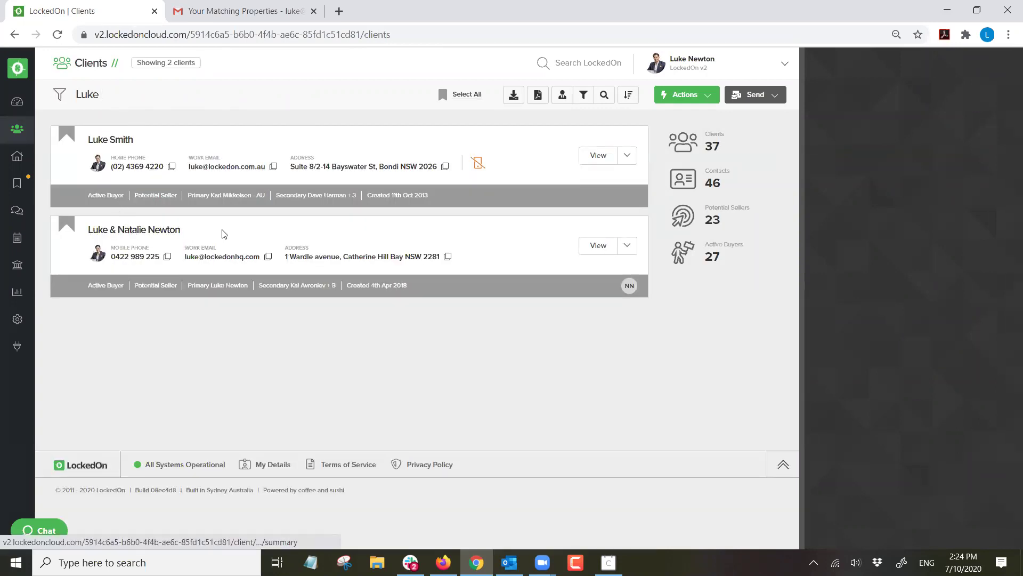
click(131, 230)
Preview a birthday SMS using the TRIG - Happy Birthday template, then close it unsent.
click(756, 95)
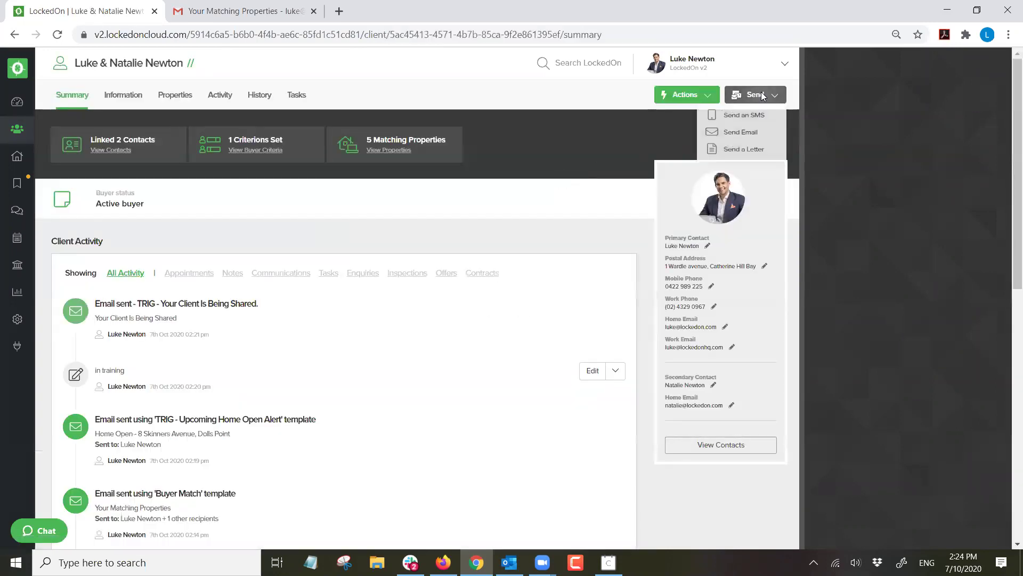
click(750, 120)
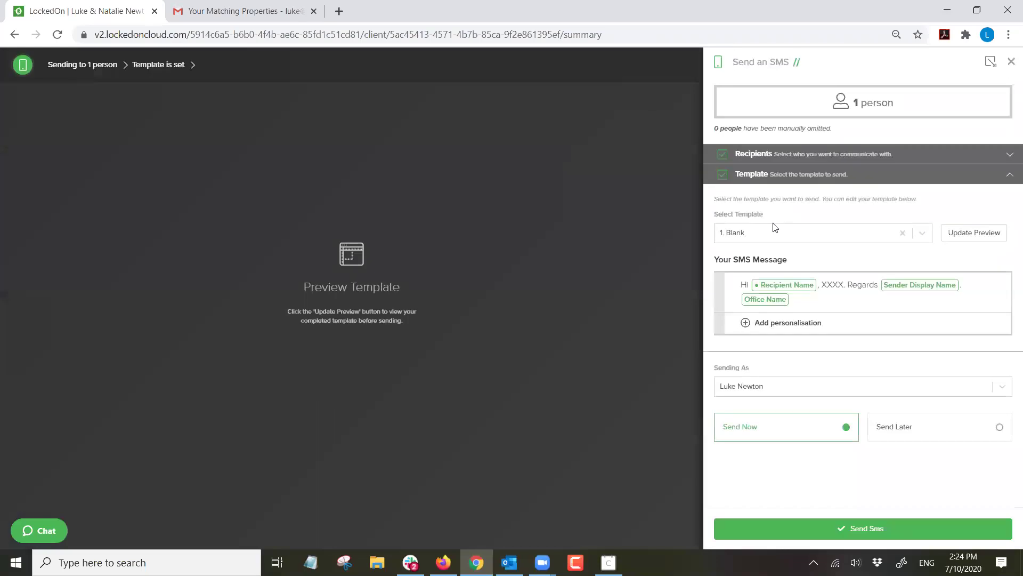
click(769, 232)
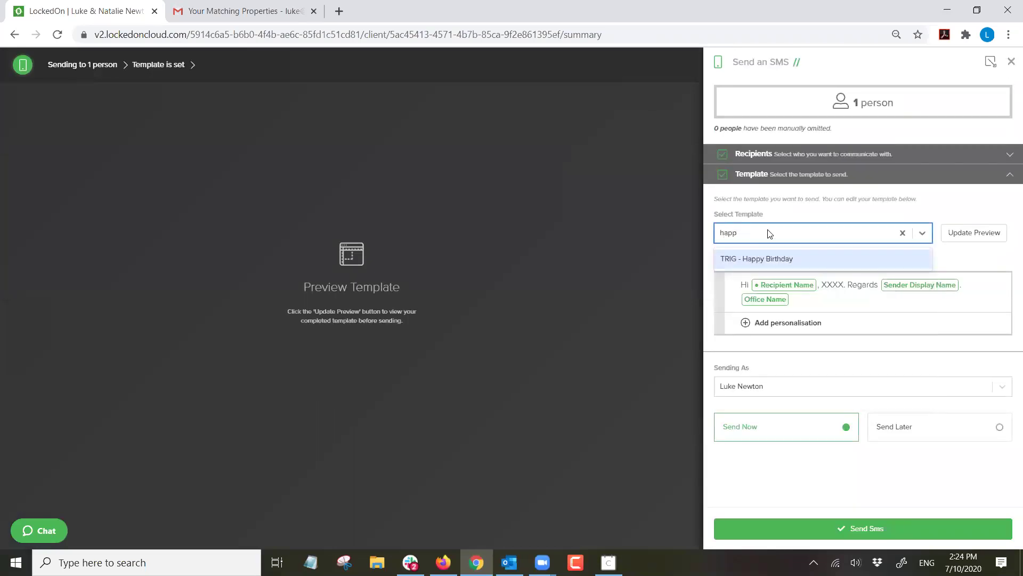
click(757, 261)
click(976, 232)
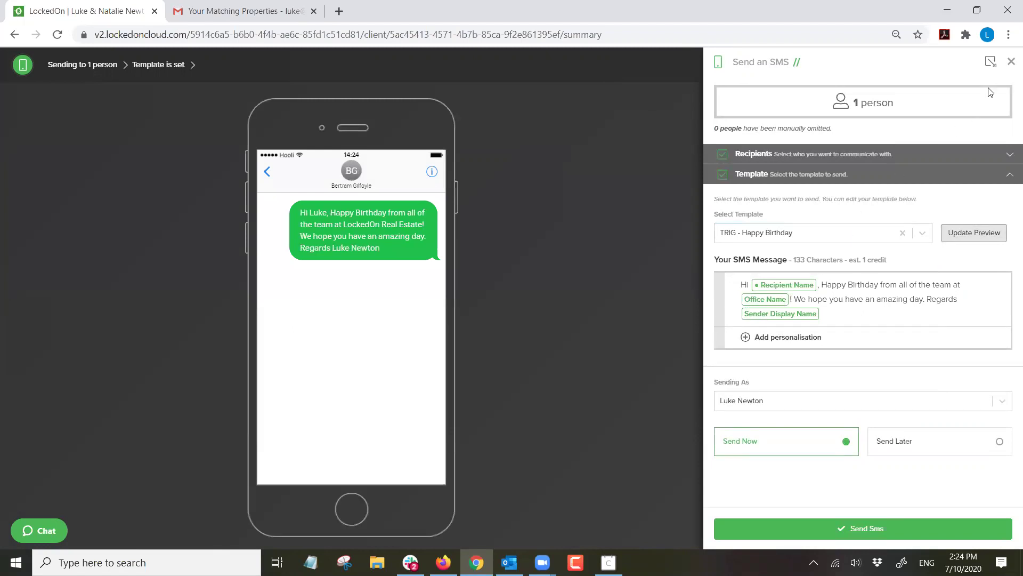
click(1010, 64)
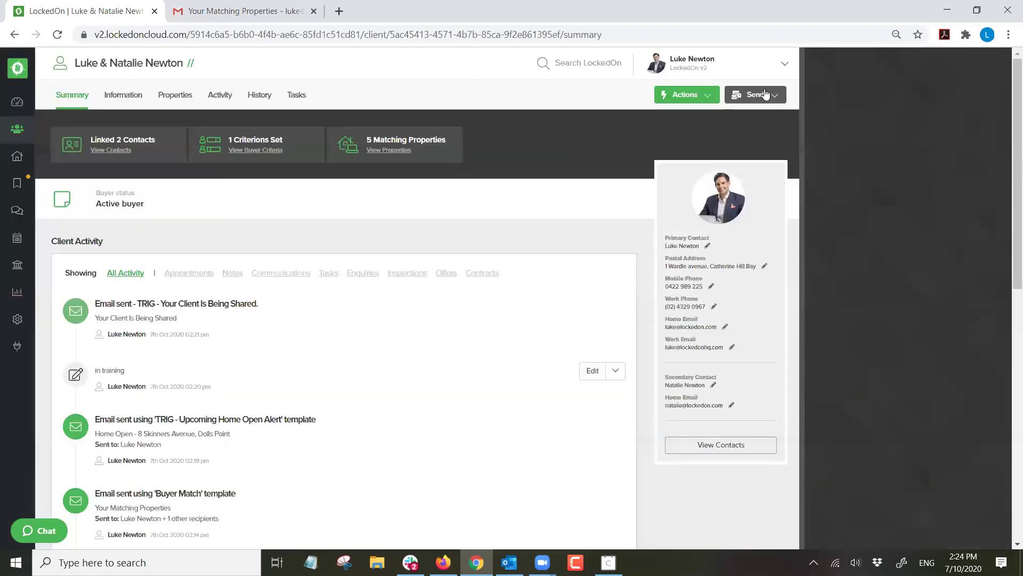
Preview the TRIG - Happy Birthday email for both contacts, found by typing 'trig', then close it.
click(762, 95)
click(752, 138)
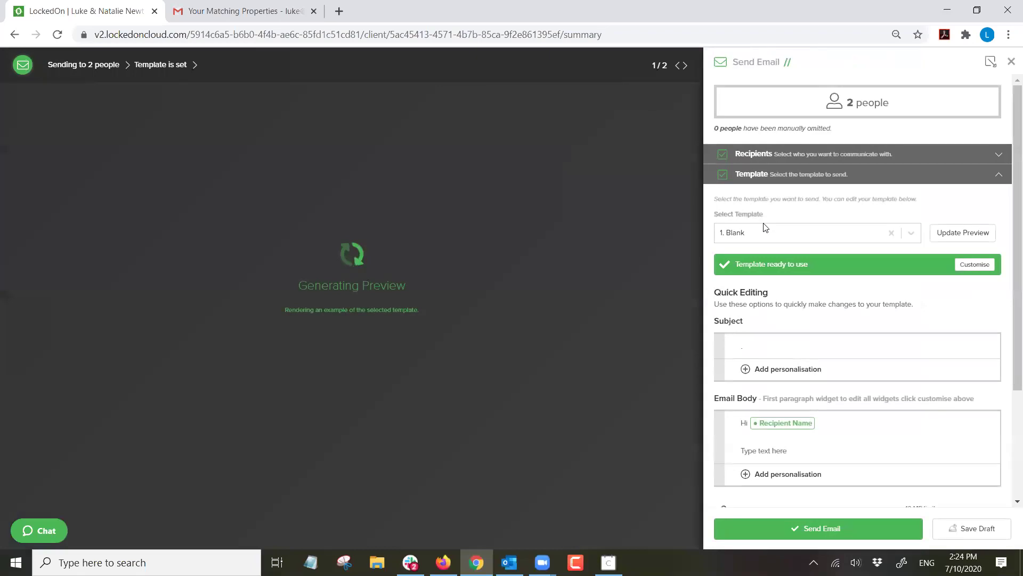
click(763, 233)
text(trig)
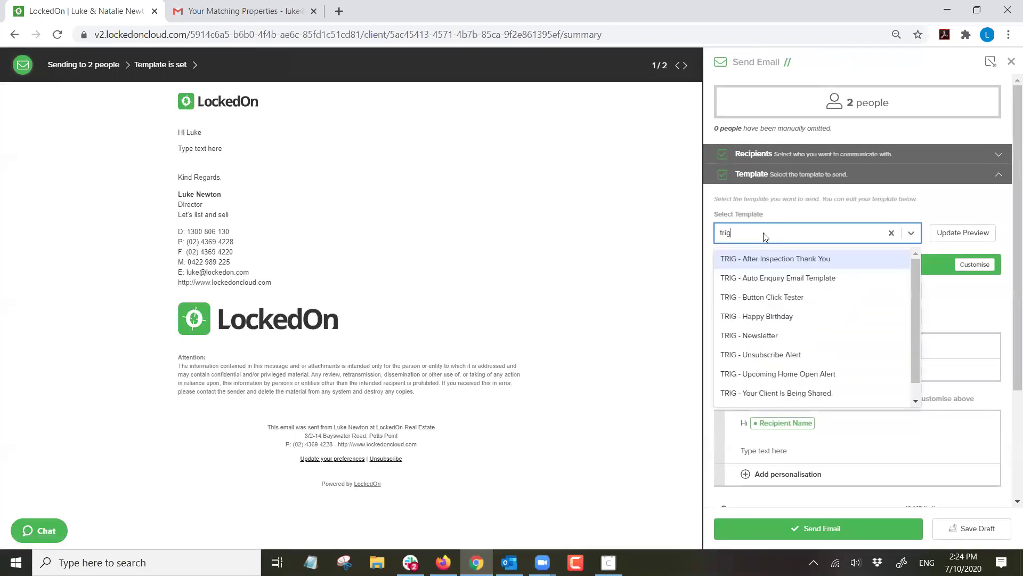
click(769, 317)
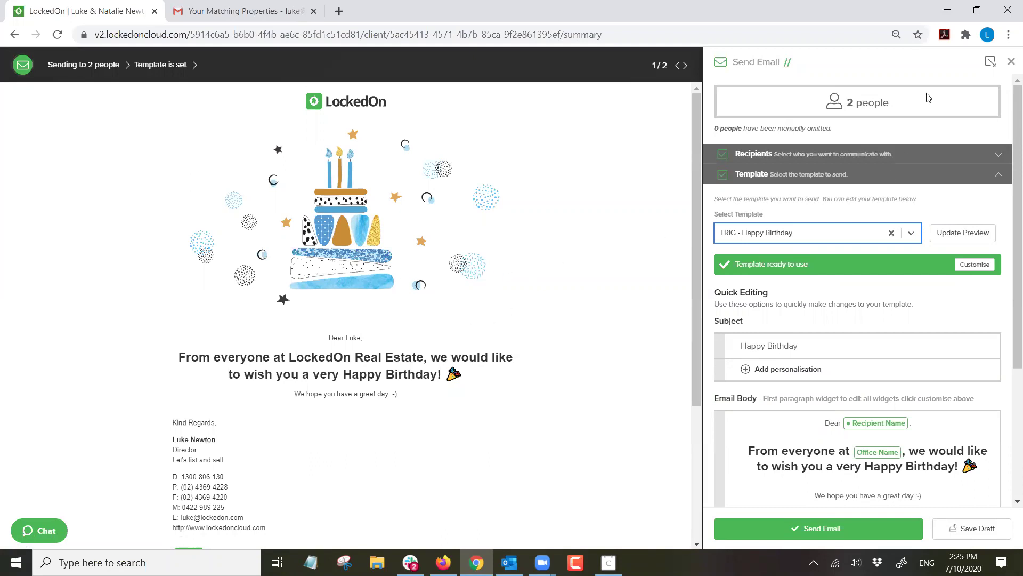
click(1010, 64)
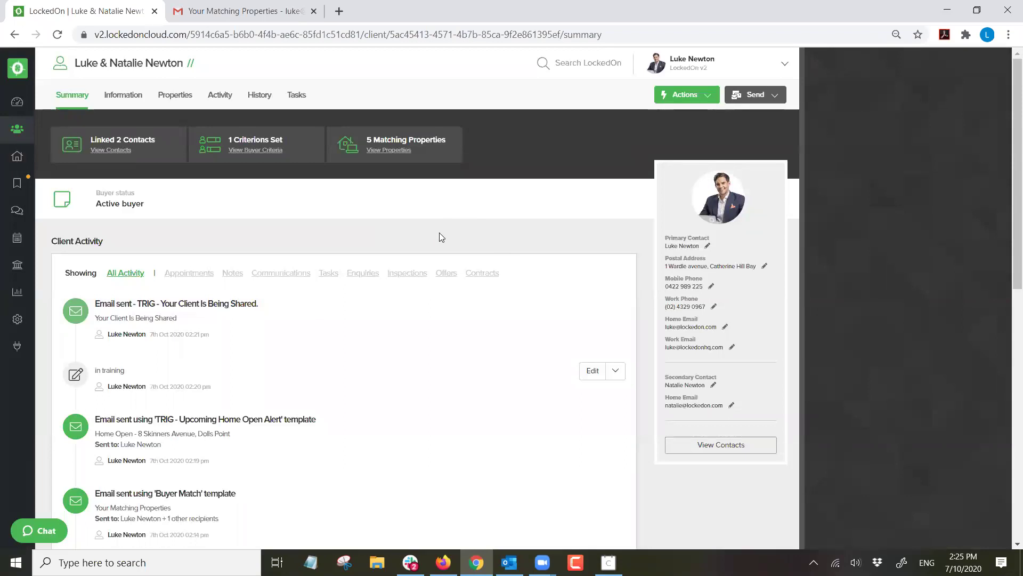
Review the nine client tag labels in Engine Room customisations, including the Buyer Cat - Hot options.
click(120, 98)
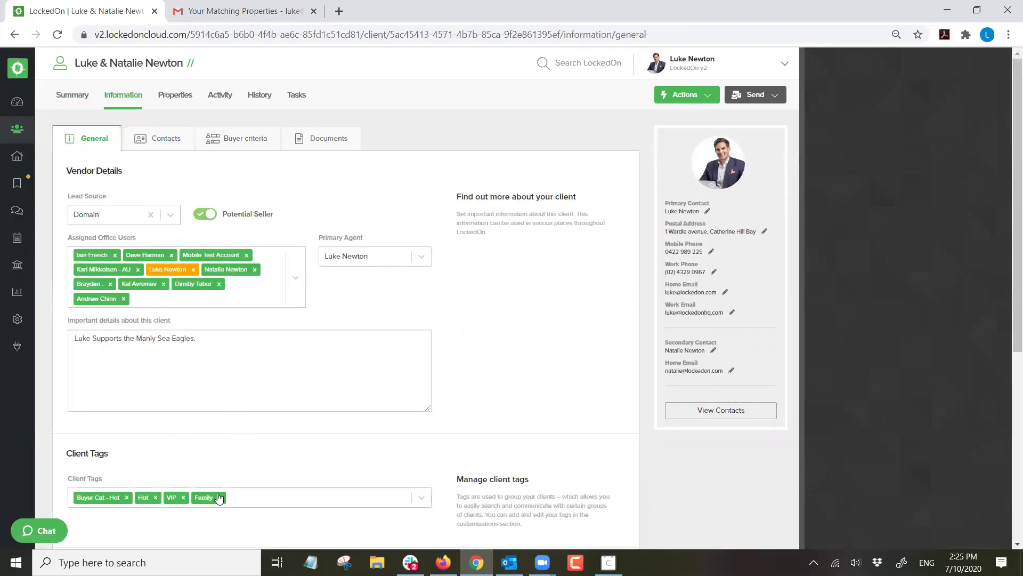
click(18, 320)
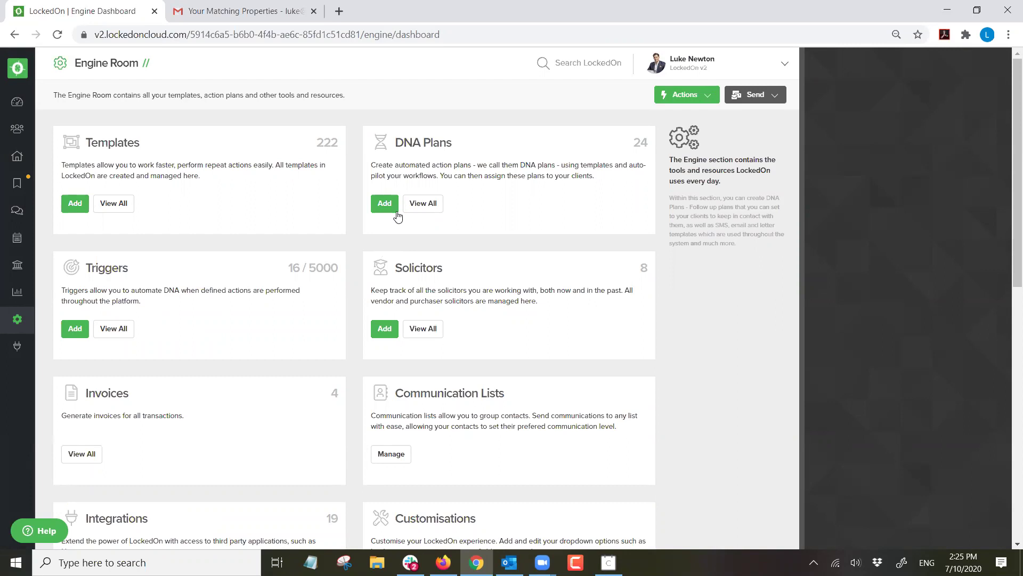
scroll(404, 222, down, 2)
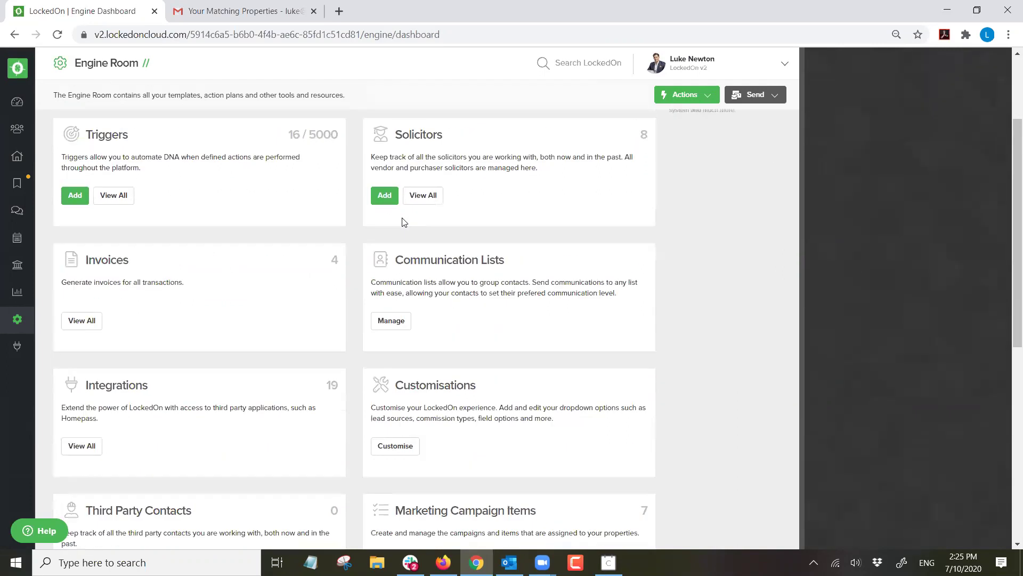
click(396, 446)
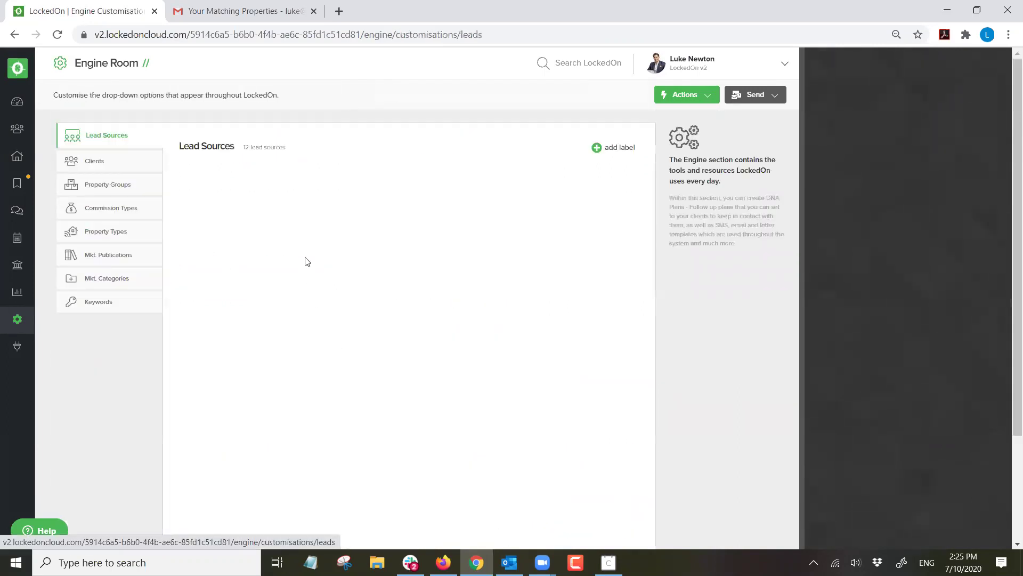
click(93, 164)
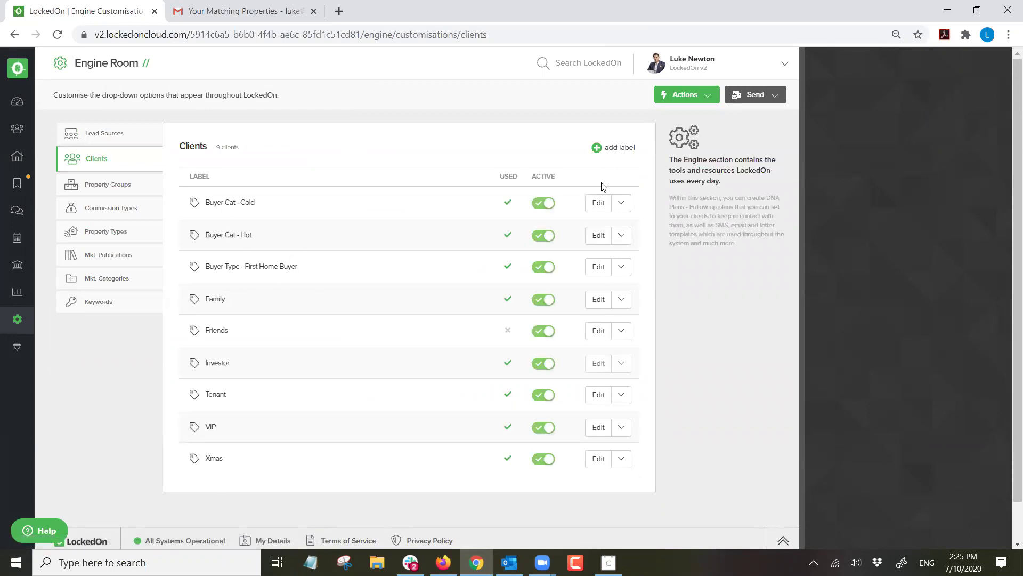
click(622, 203)
click(621, 235)
Return to the full Clients list showing 36 clients.
triple_click(216, 95)
click(254, 118)
click(16, 130)
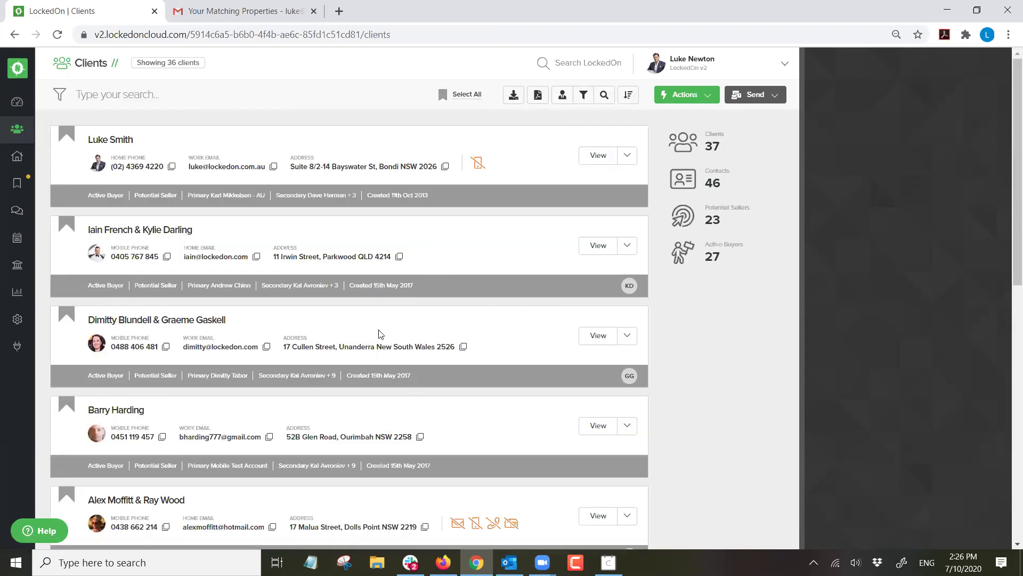
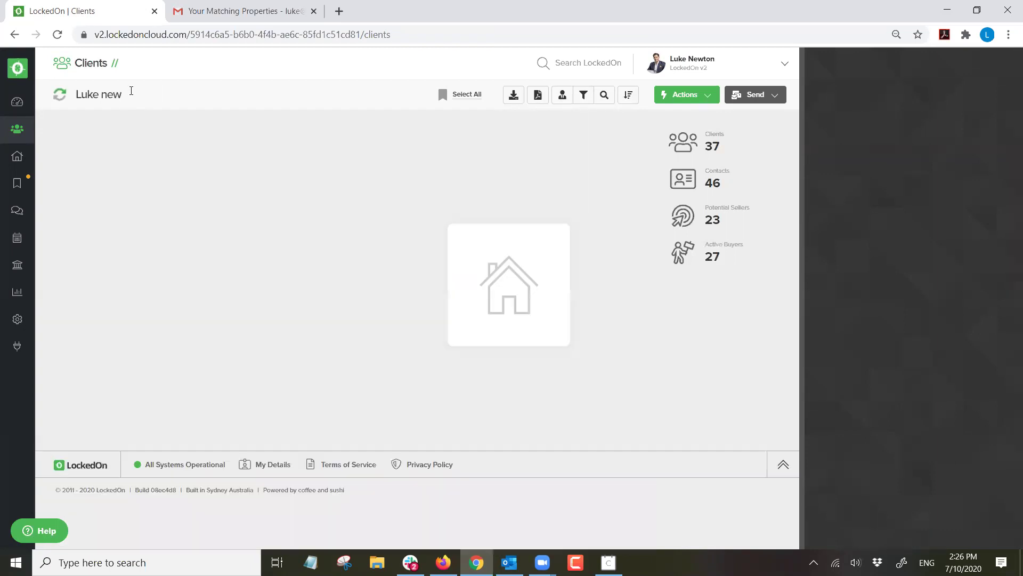
click(133, 136)
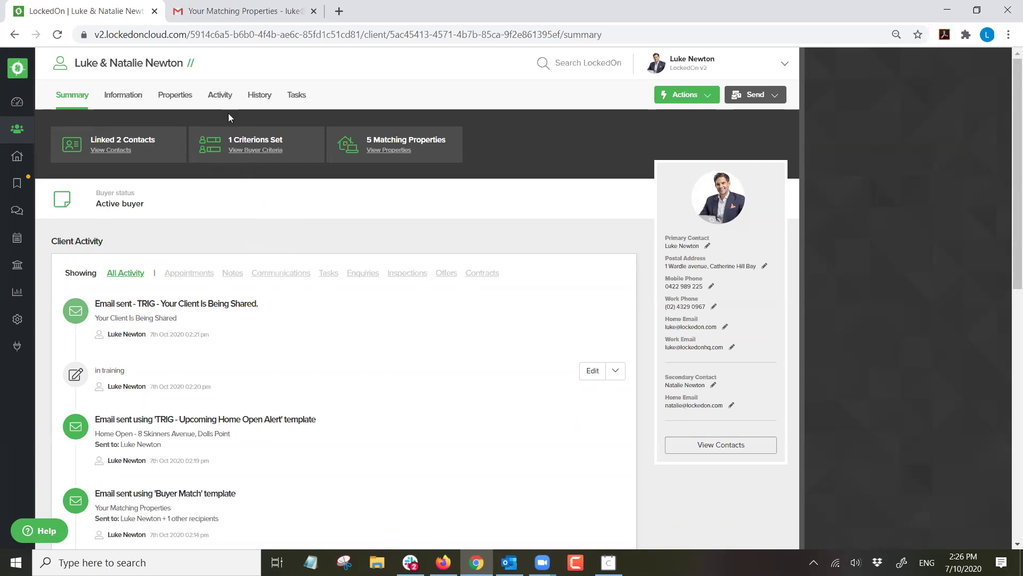
click(219, 96)
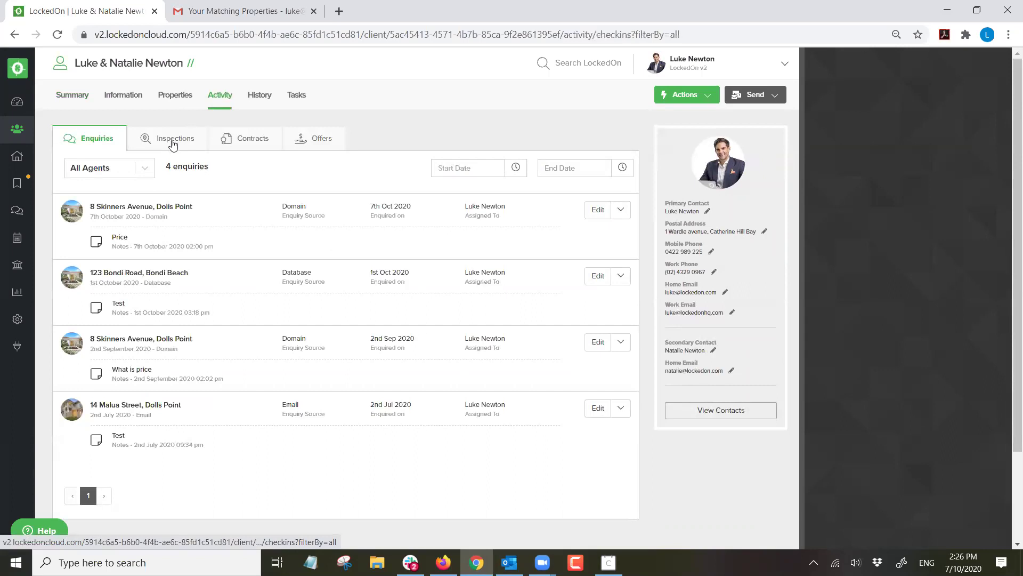
click(173, 143)
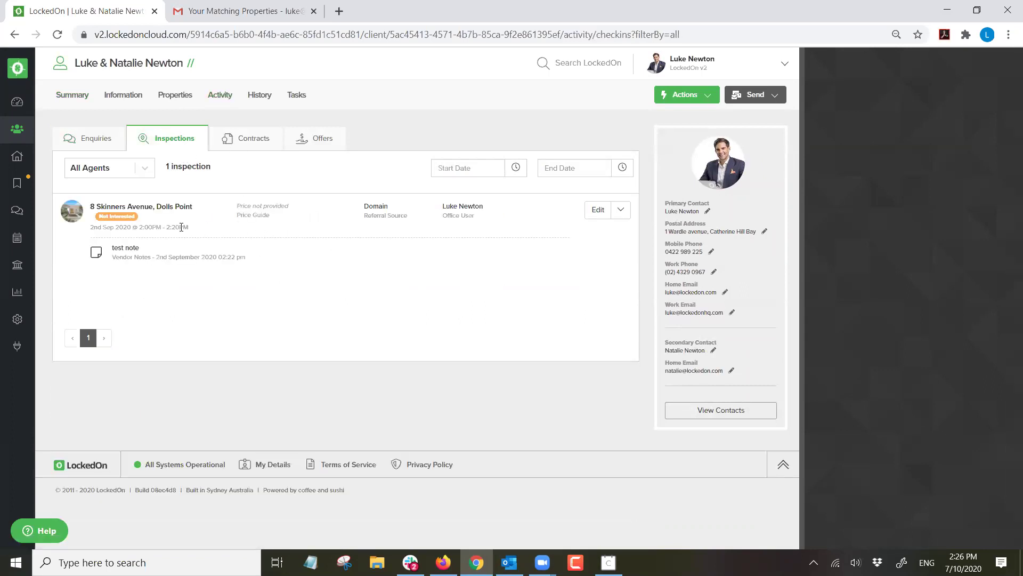
click(621, 209)
click(573, 258)
click(394, 225)
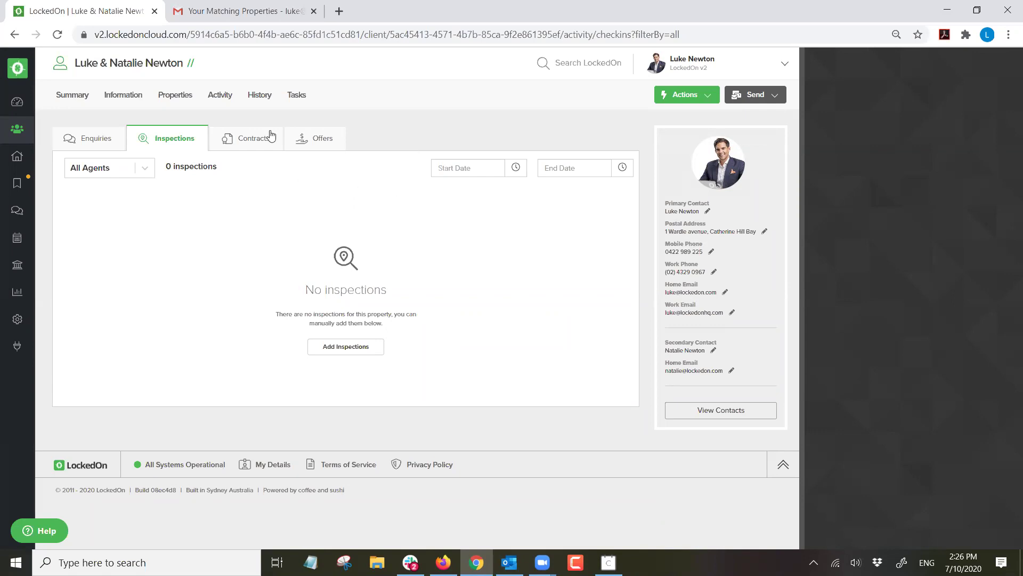
triple_click(158, 63)
click(424, 104)
click(666, 98)
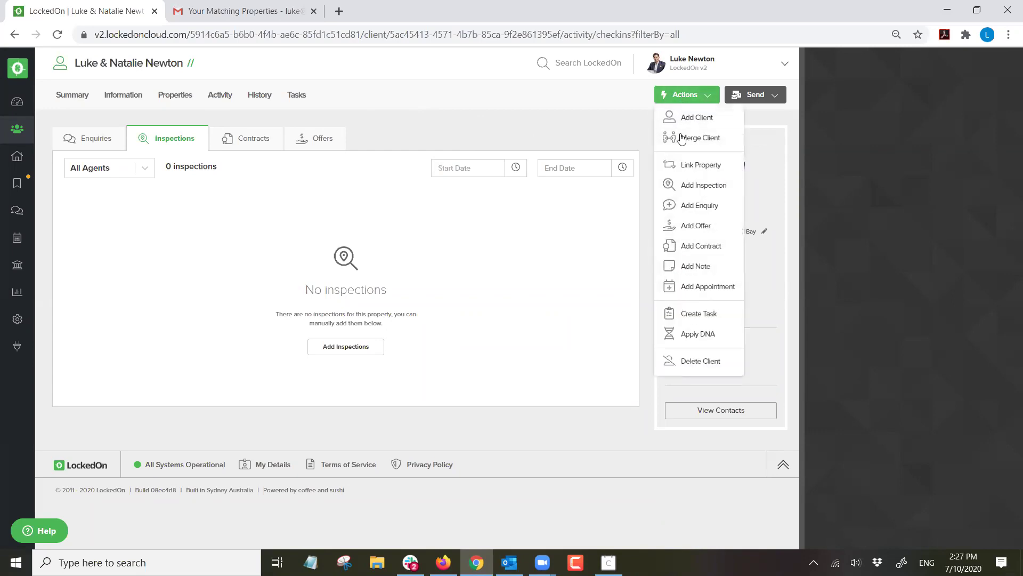
click(686, 187)
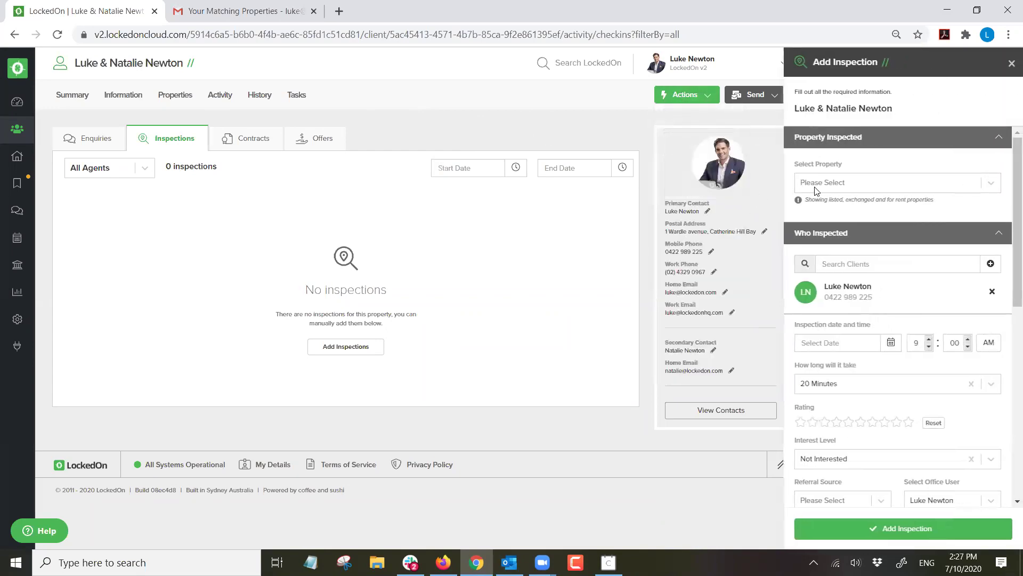
click(827, 186)
click(843, 208)
Date it 07/10/2020, save it, and preview the inspection-alert SMS without sending.
click(891, 342)
click(862, 412)
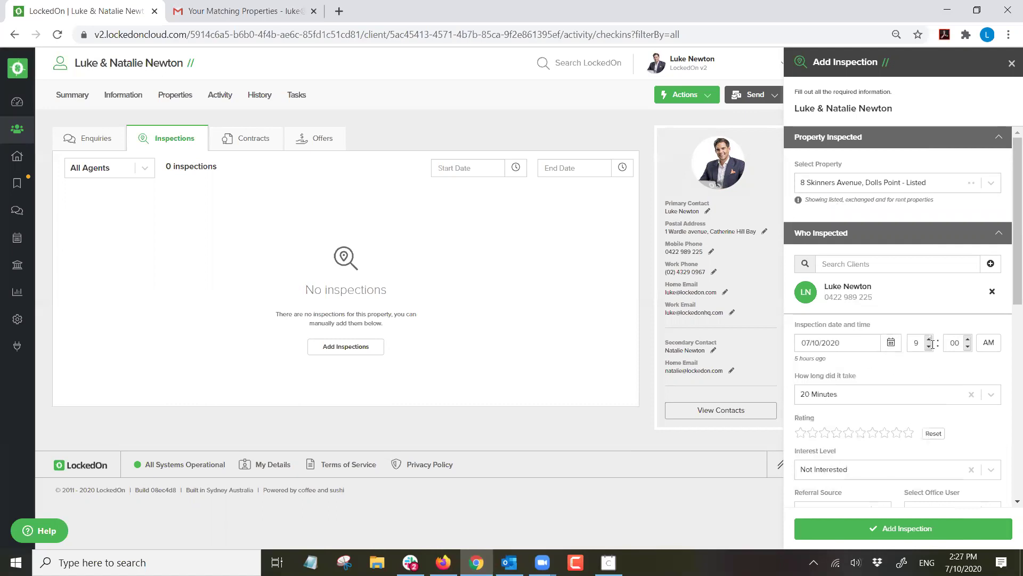
scroll(879, 344, down, 4)
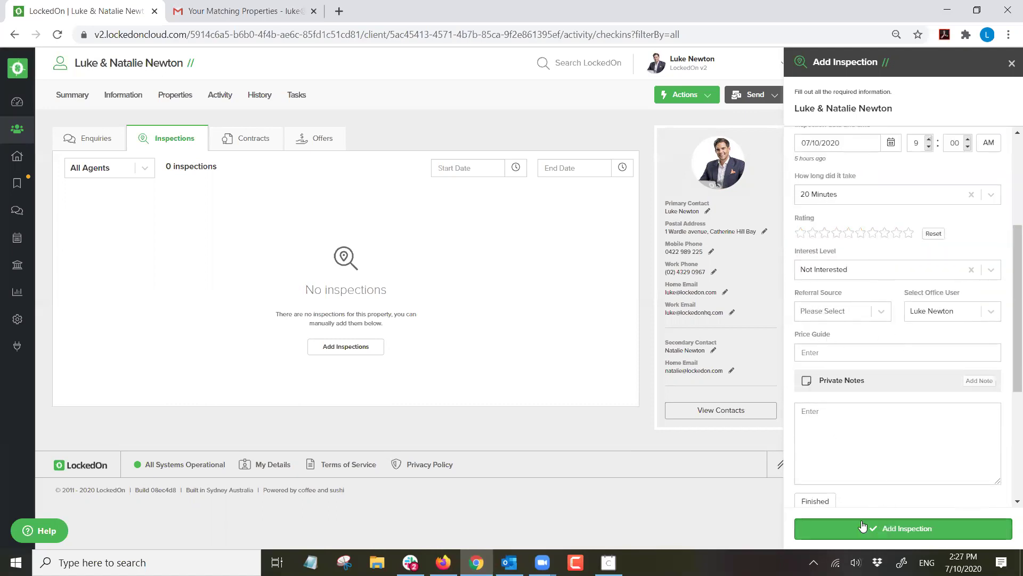
click(888, 529)
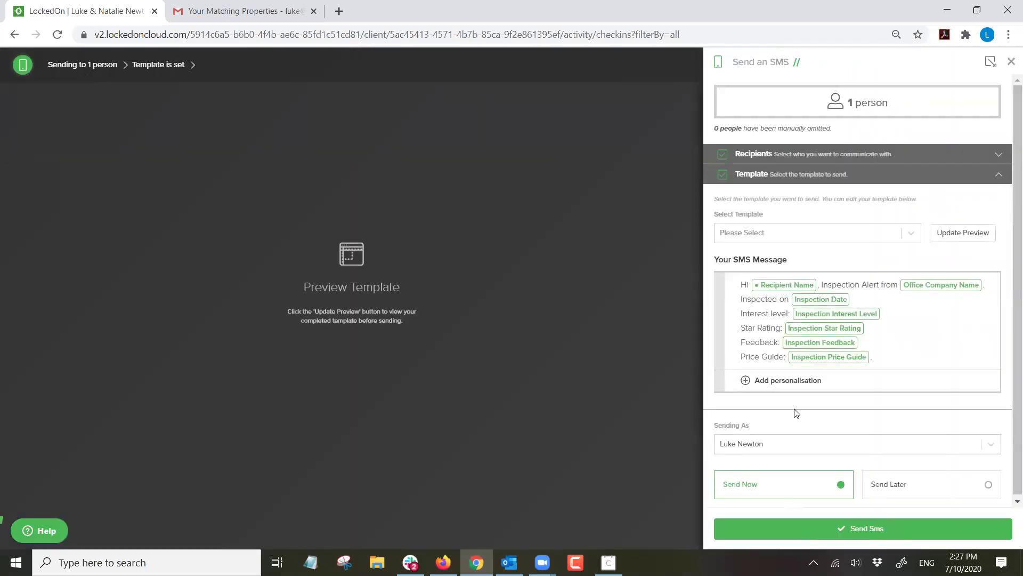
click(944, 240)
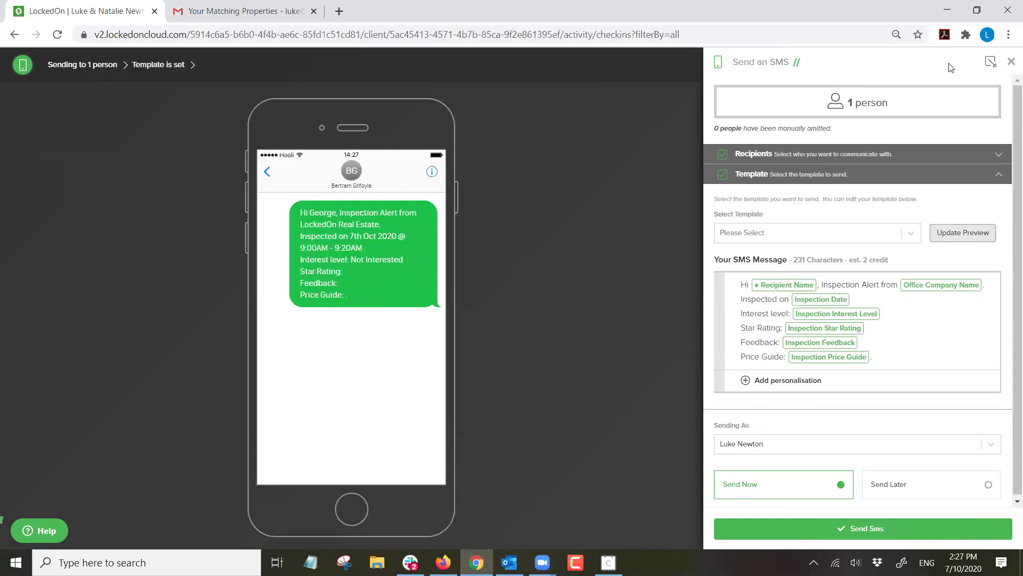
click(1011, 61)
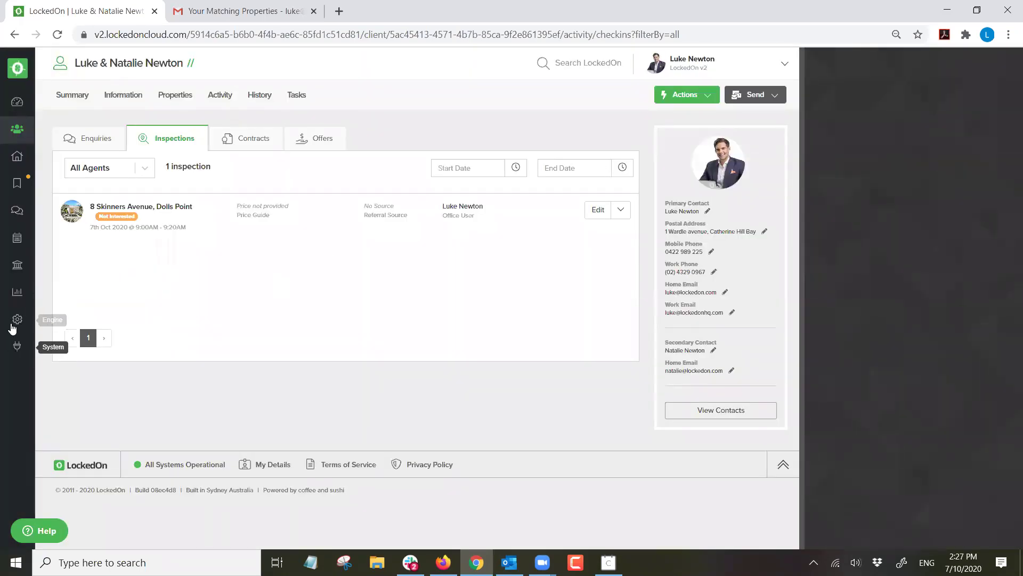
Look over the Engine Room triggers list, highlighting the Property Inspection trigger.
click(16, 319)
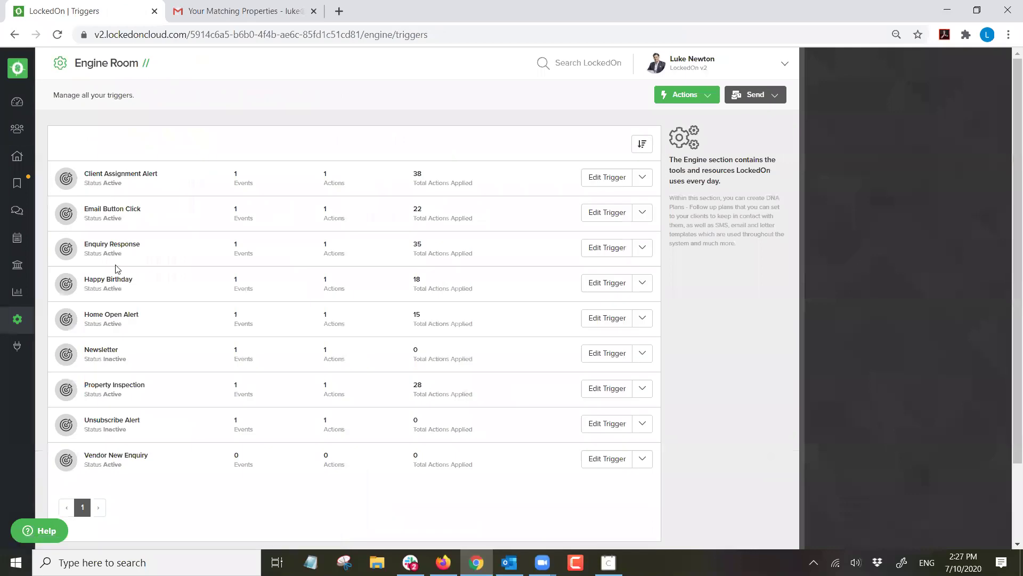
double_click(108, 387)
drag(108, 386, 122, 383)
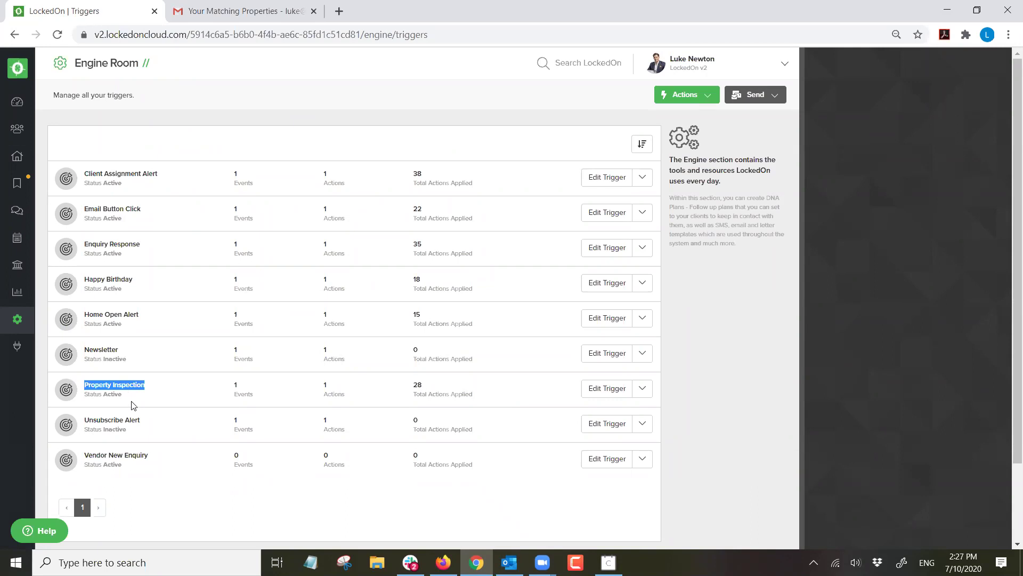
click(19, 135)
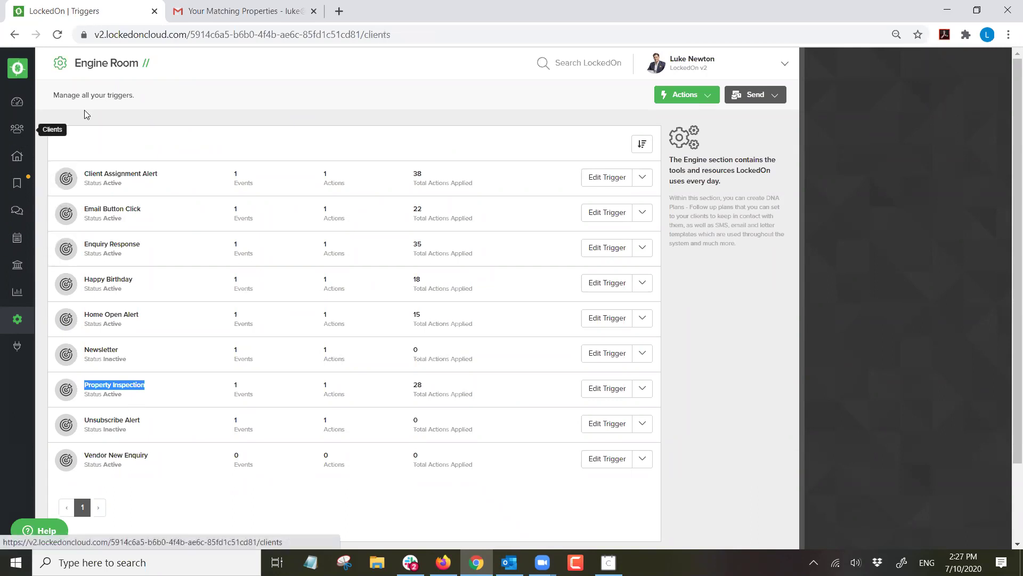
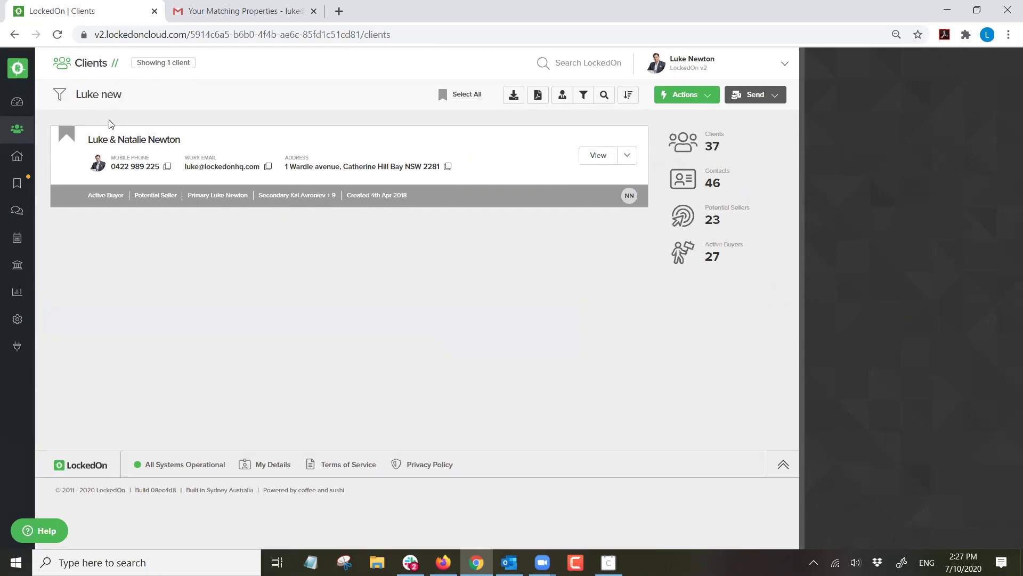
click(115, 141)
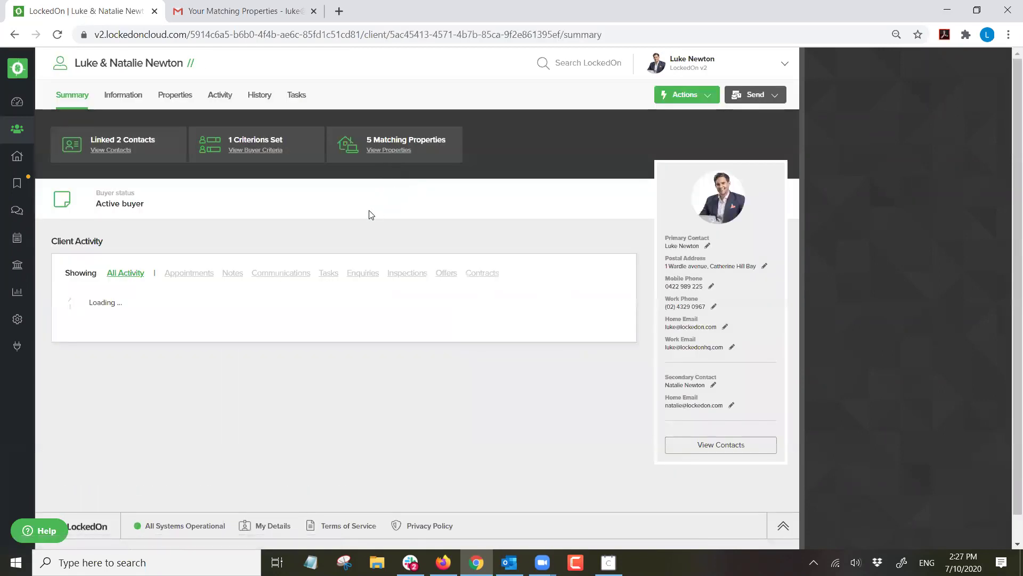
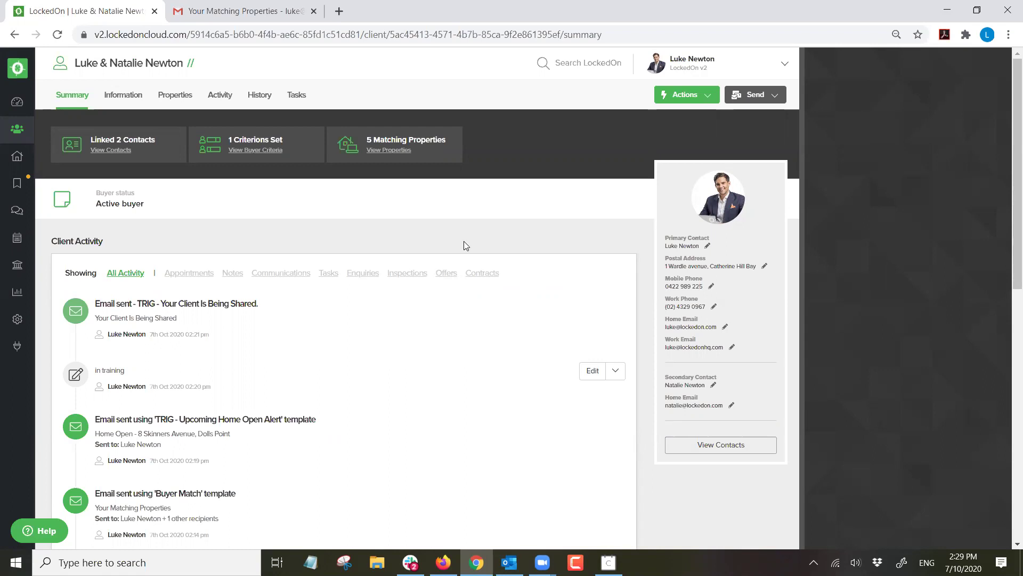
triple_click(141, 204)
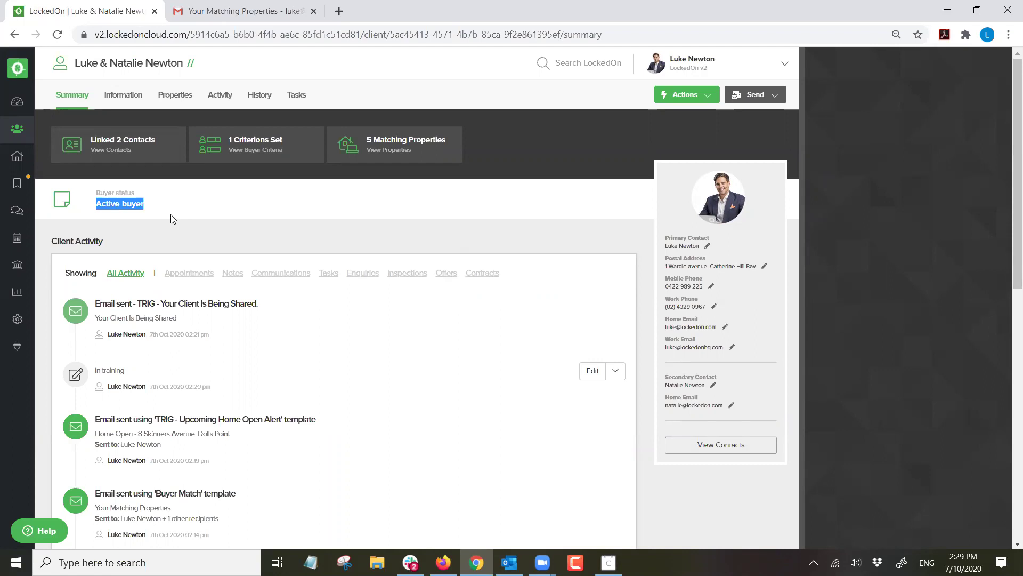
click(171, 215)
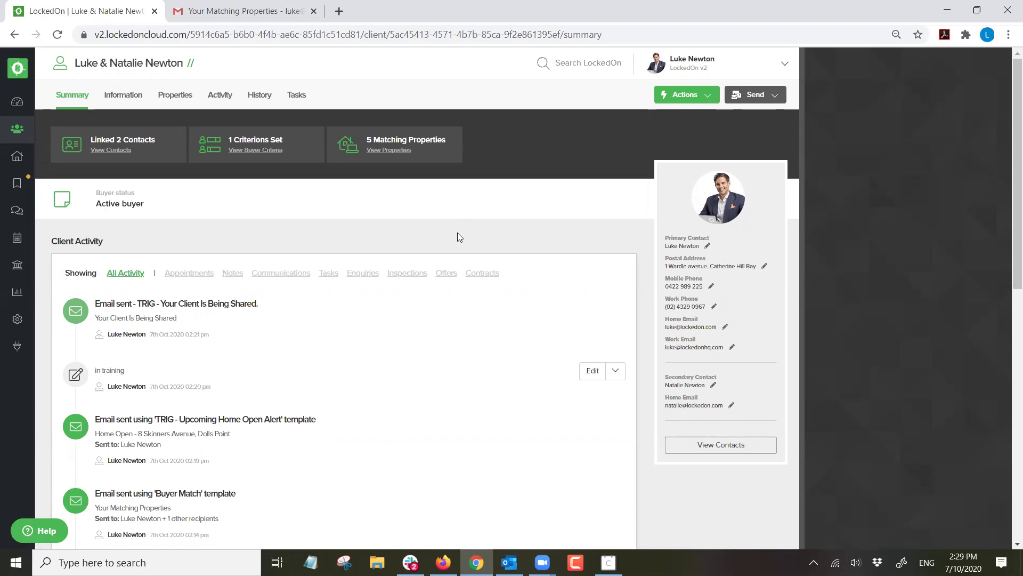
click(13, 160)
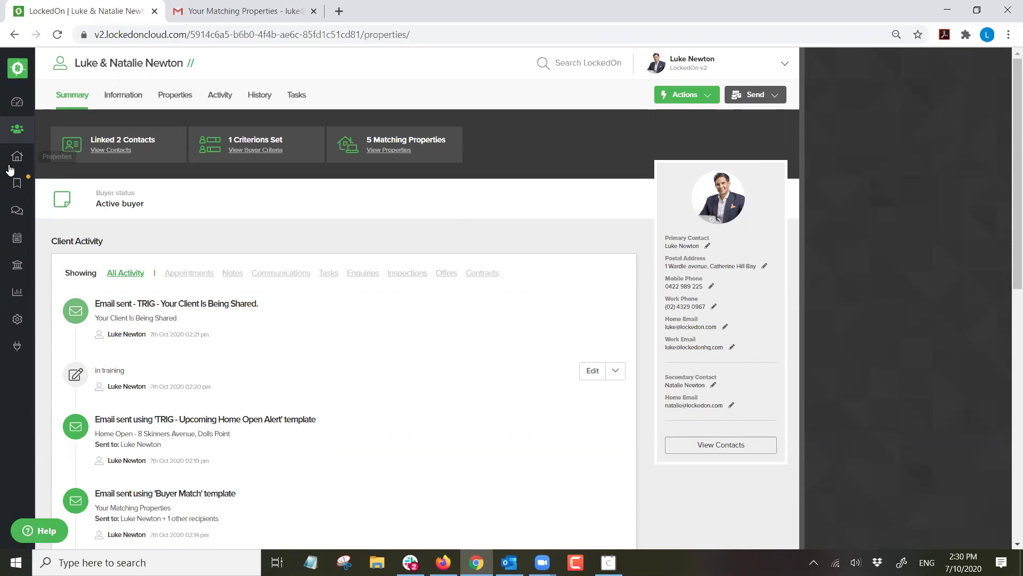
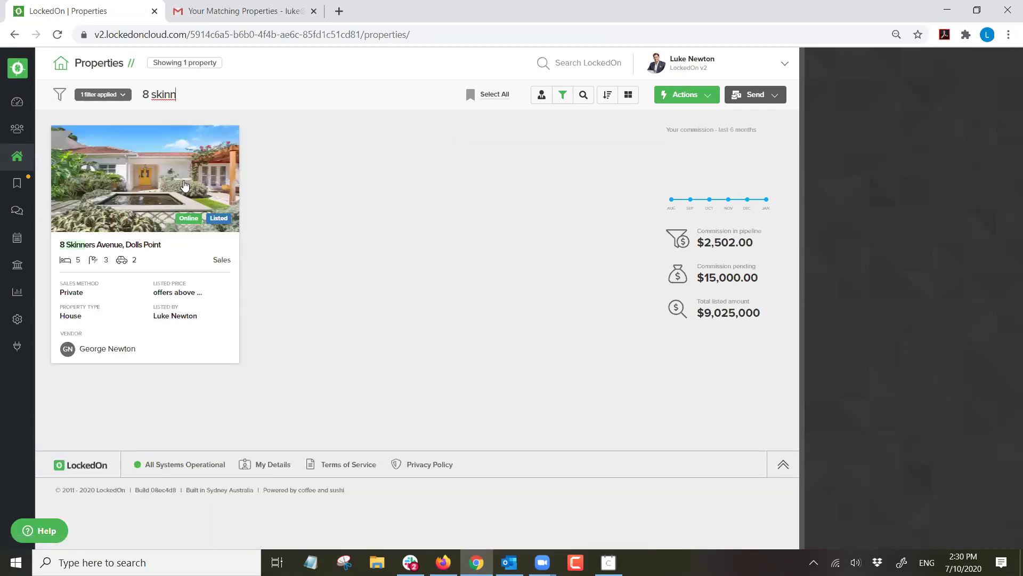
click(183, 184)
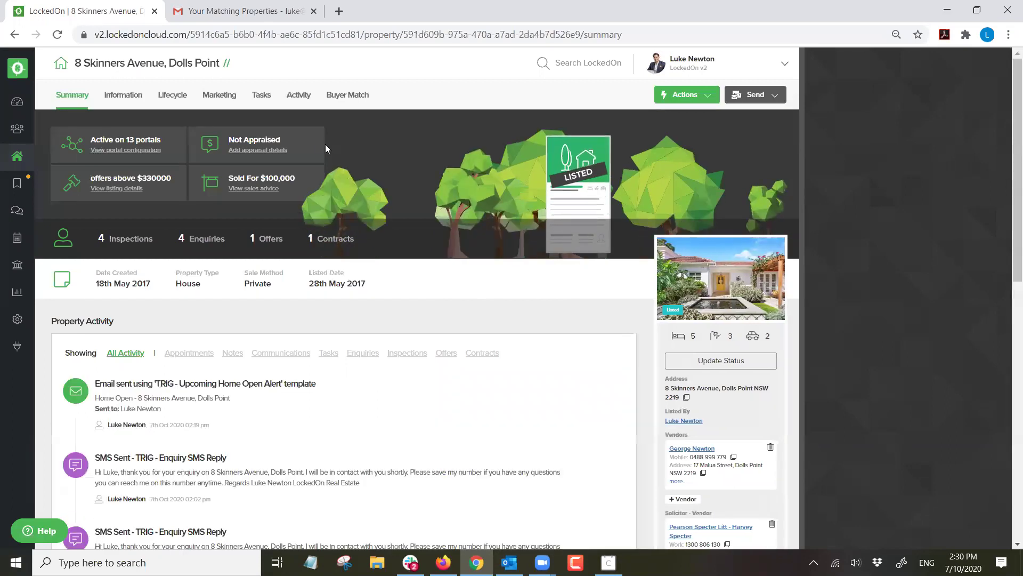
Review the Listing lifecycle's price guide and 300000 sorting price, then view Buyer Match.
click(169, 95)
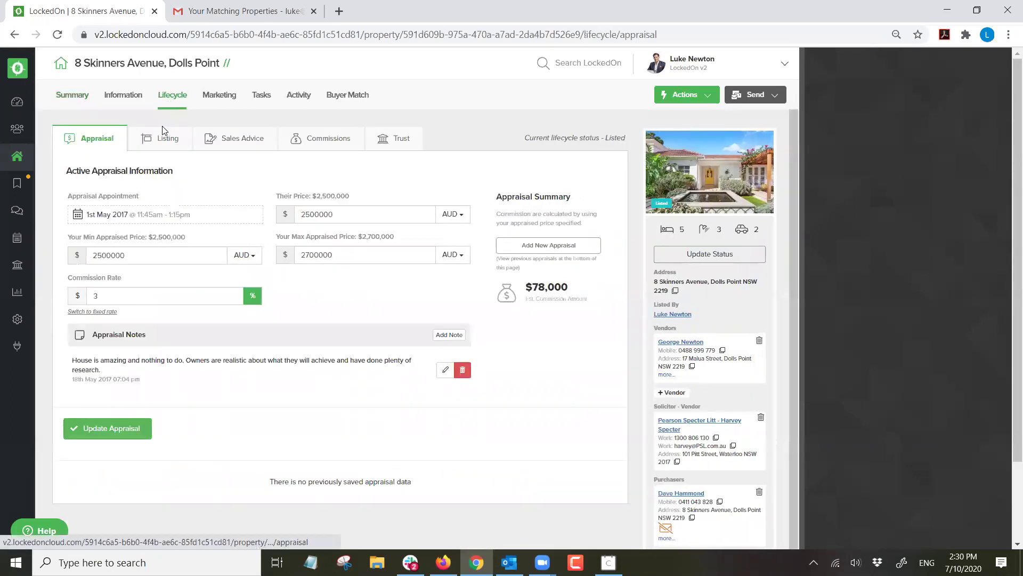
click(162, 144)
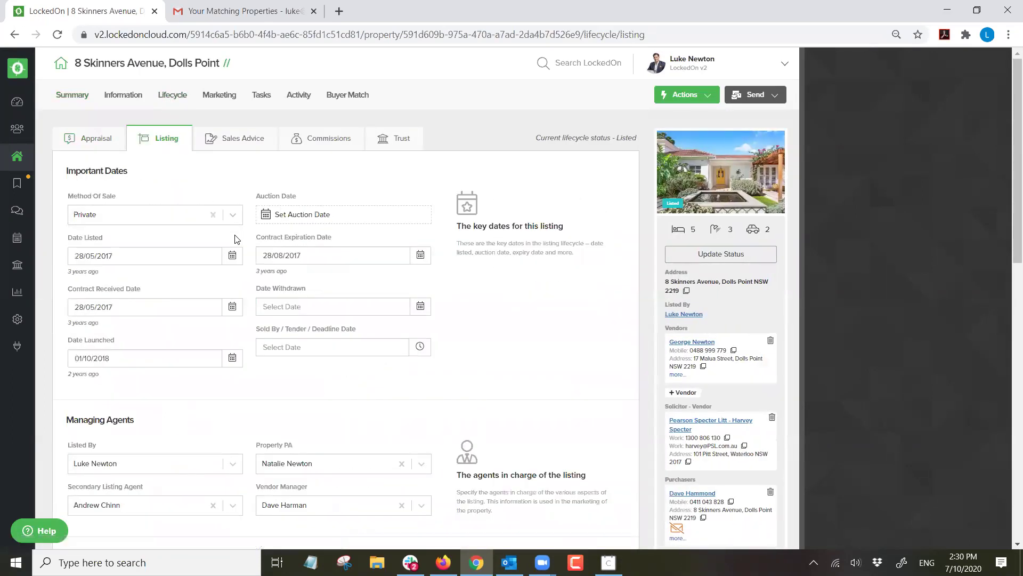
scroll(236, 238, down, 3)
scroll(236, 239, down, 2)
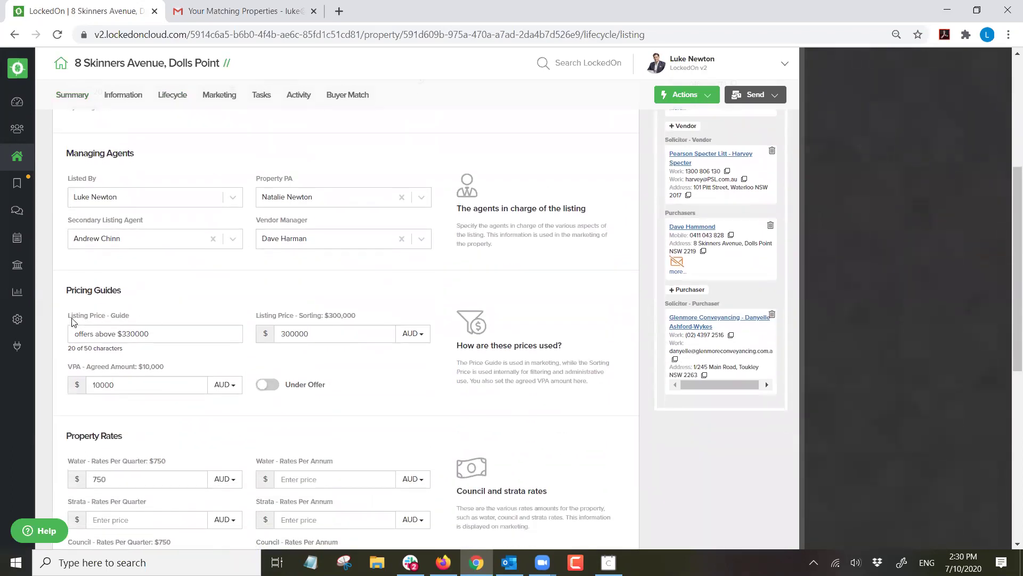
triple_click(172, 332)
double_click(296, 333)
click(257, 297)
scroll(243, 296, up, 5)
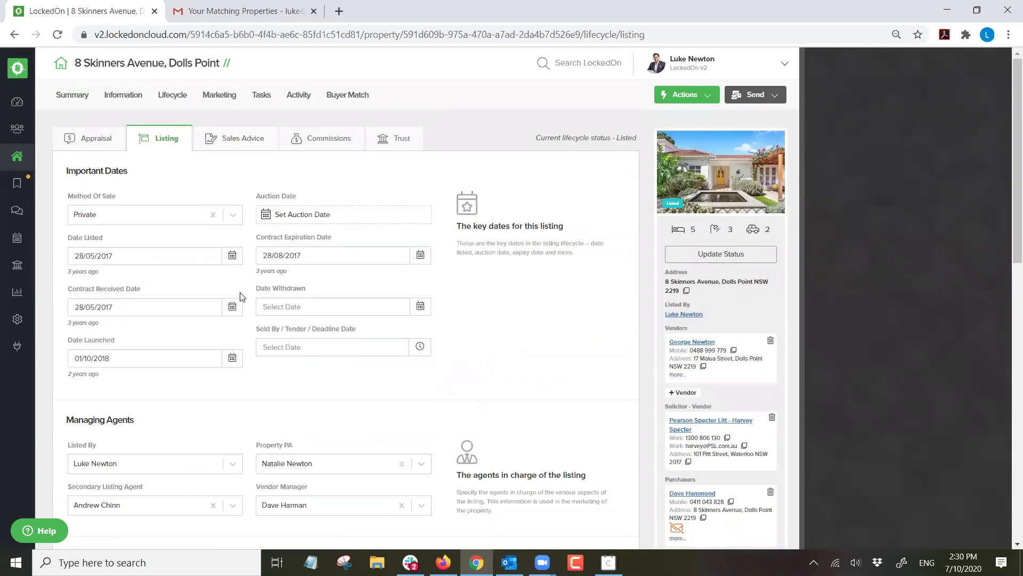
click(347, 96)
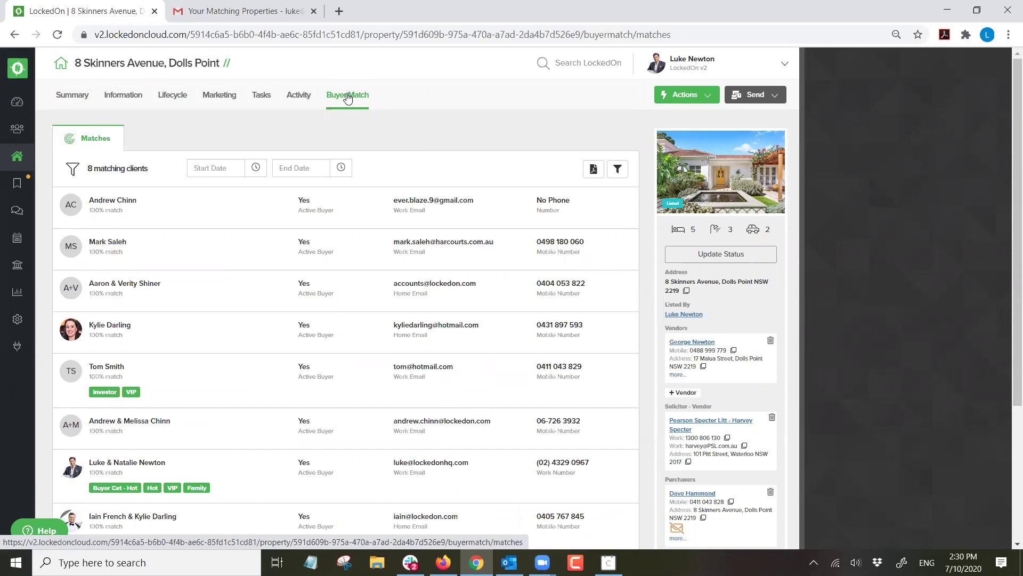
Note the 8 matching clients count and open the Send options for contacting them.
triple_click(112, 166)
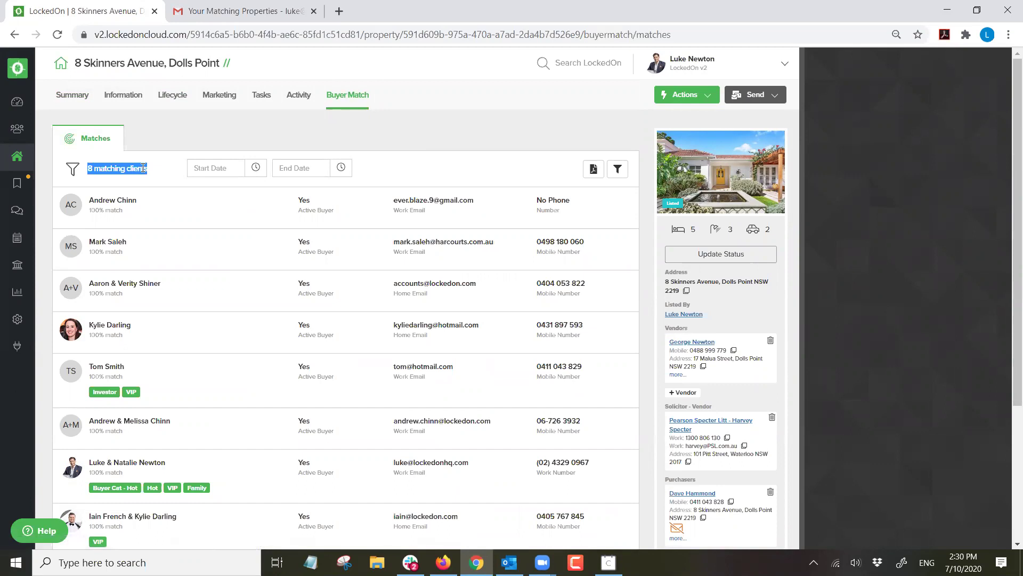
click(486, 155)
click(751, 100)
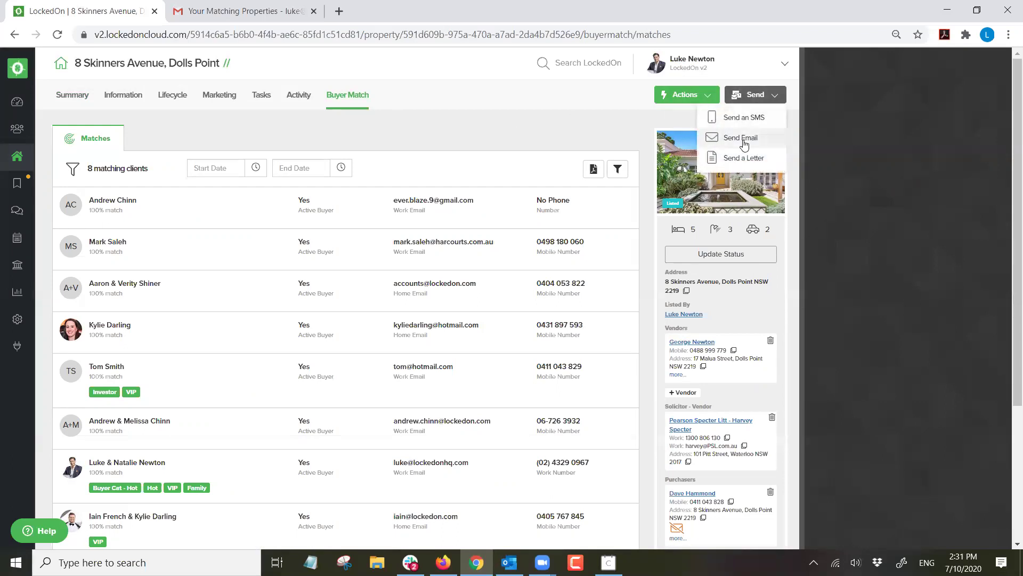
Start an email to the matched buyers using the Just Listed template.
click(743, 137)
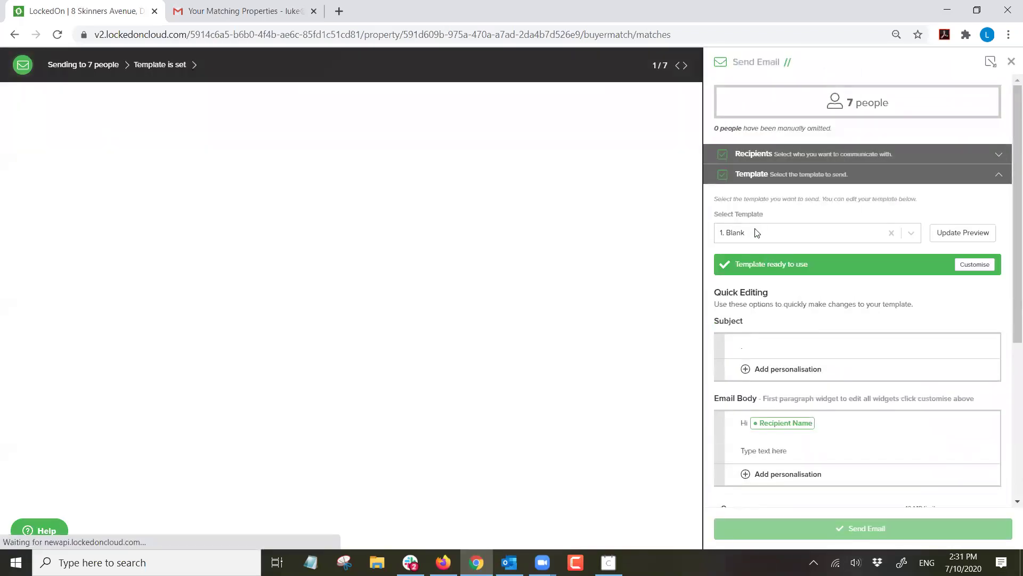
click(757, 232)
text(just l)
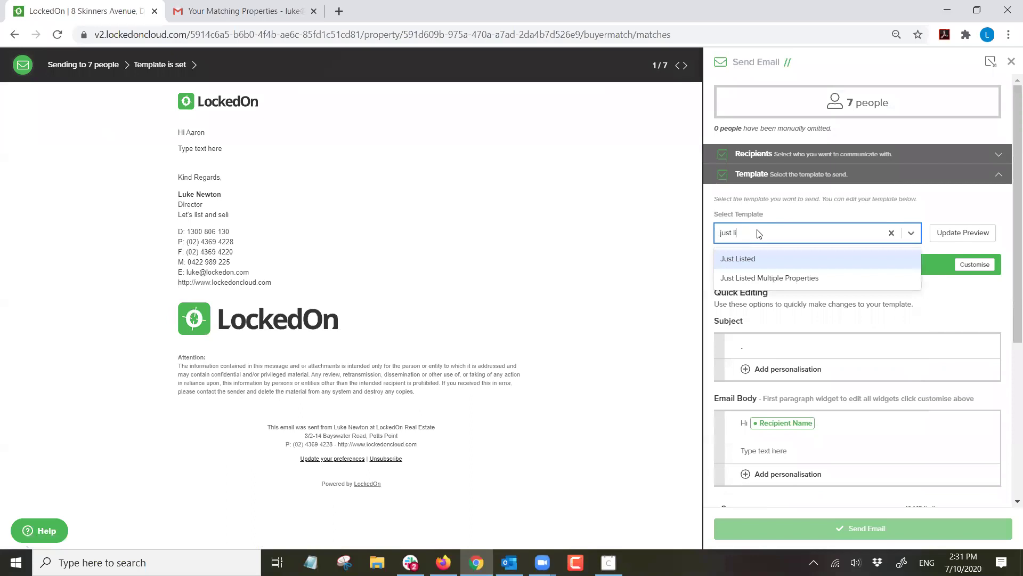
click(740, 266)
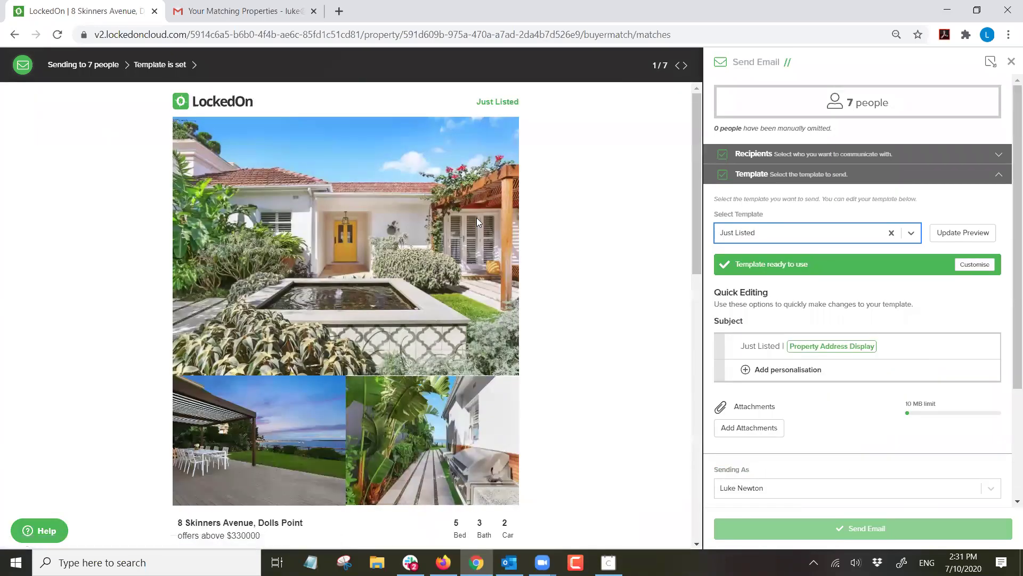
scroll(481, 211, down, 8)
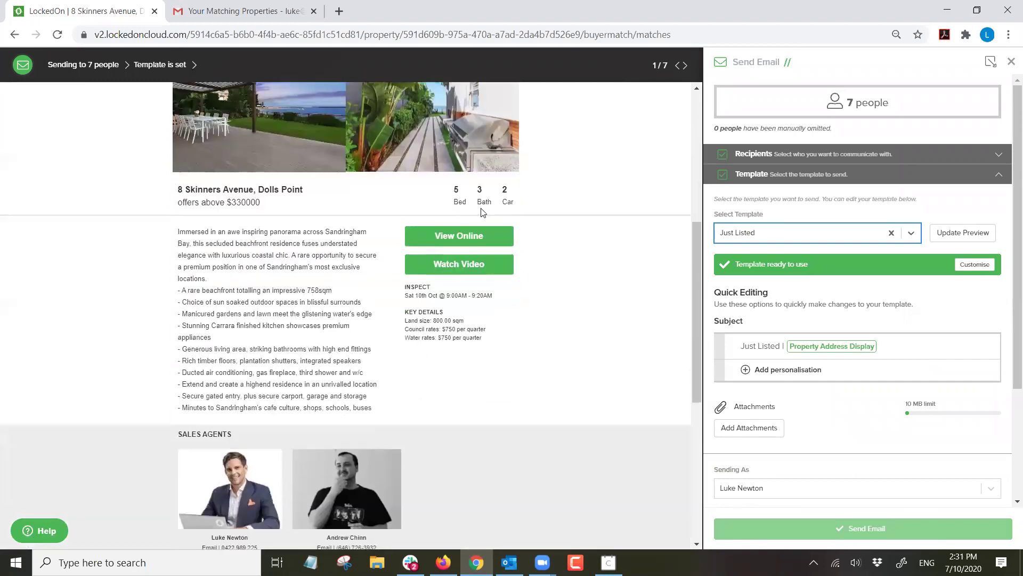
scroll(490, 221, up, 2)
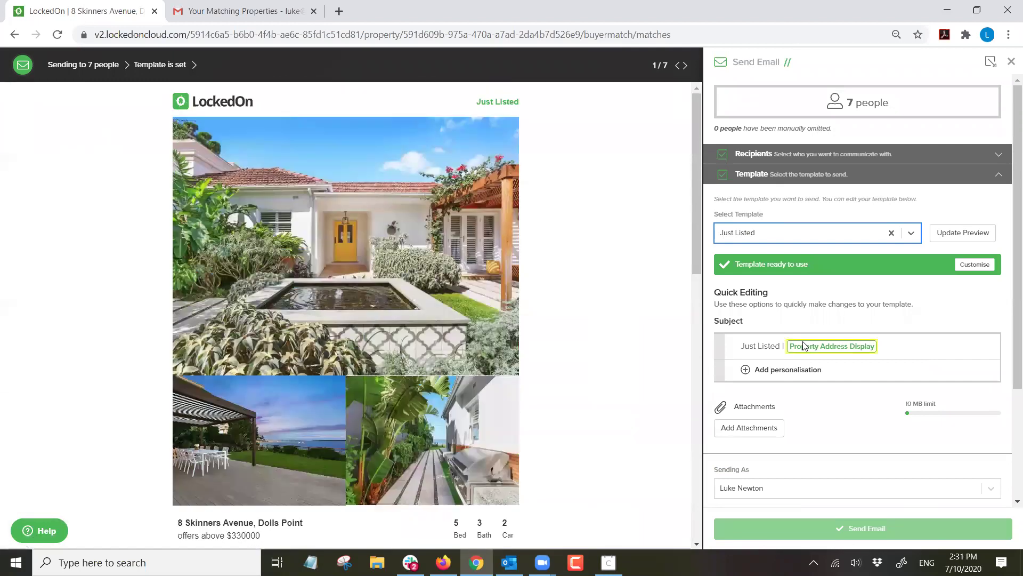
scroll(784, 336, down, 3)
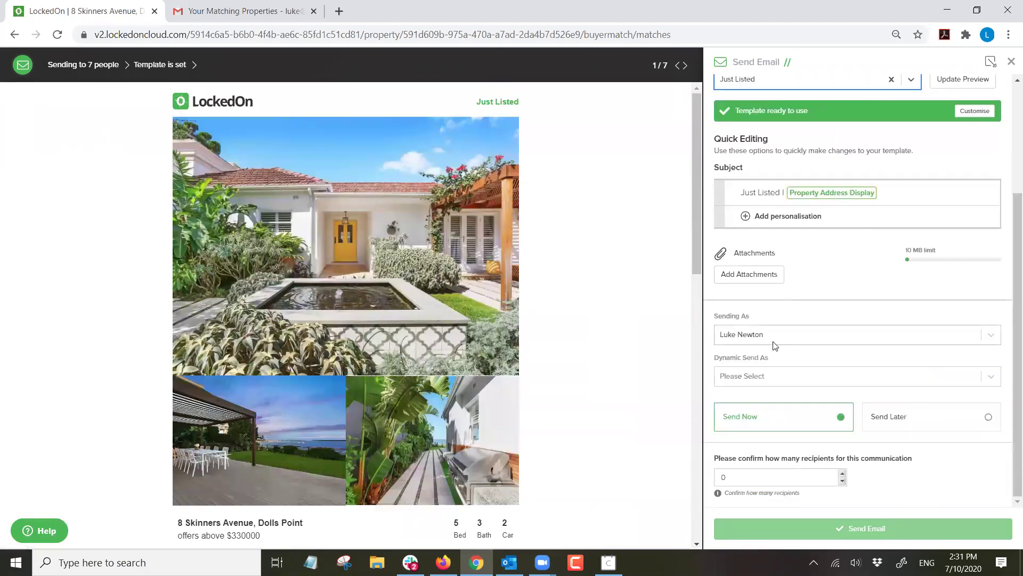
Keep the original named sender, confirm 7 recipients and expand the recipient list.
click(766, 337)
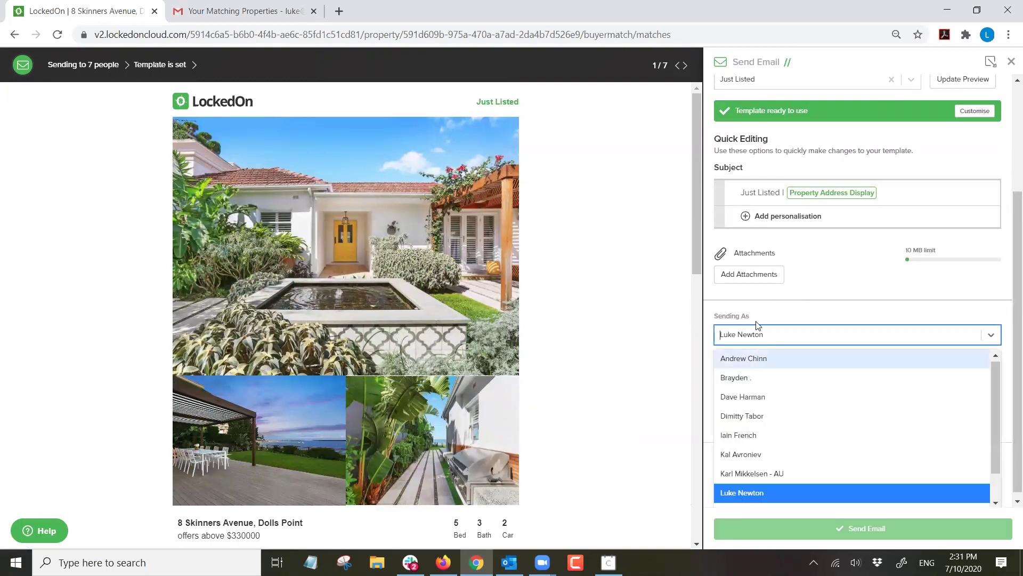
click(758, 330)
click(754, 377)
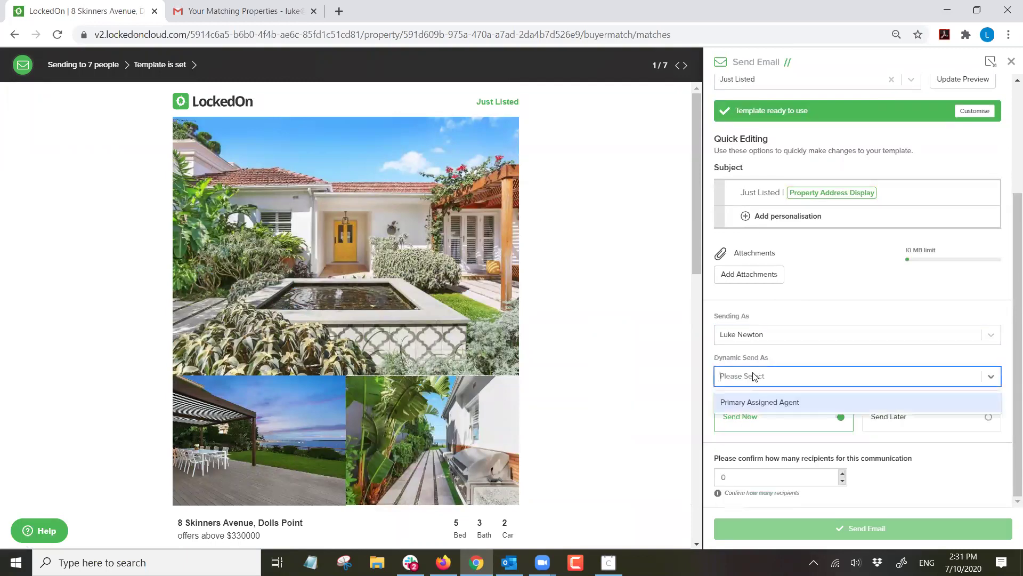
click(753, 400)
click(764, 343)
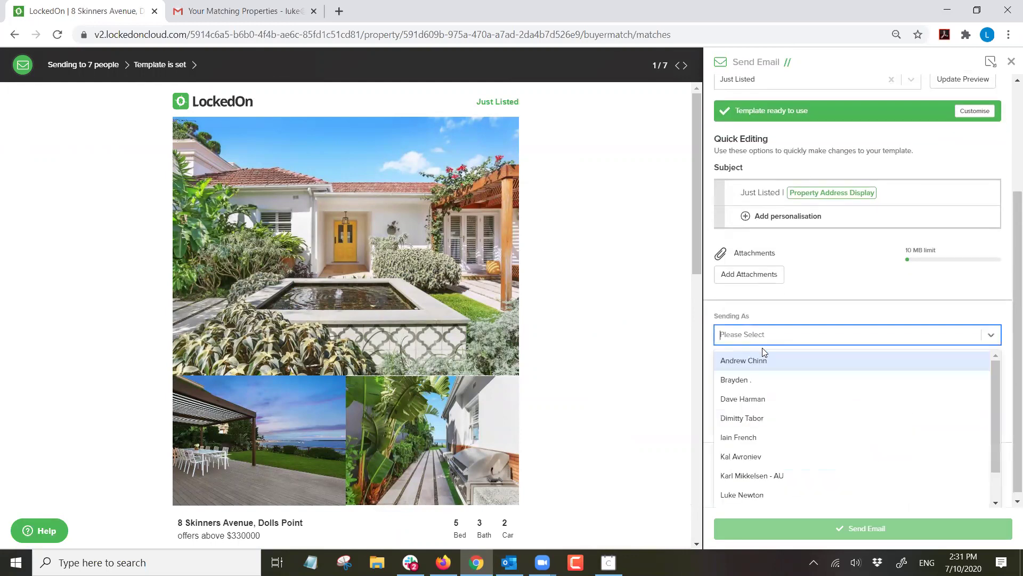
click(751, 488)
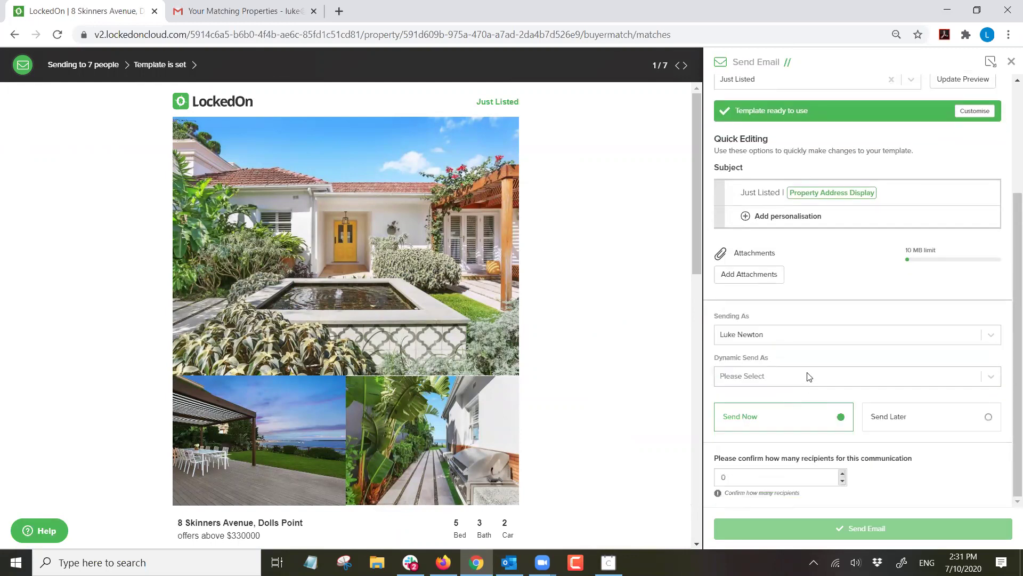
text(7)
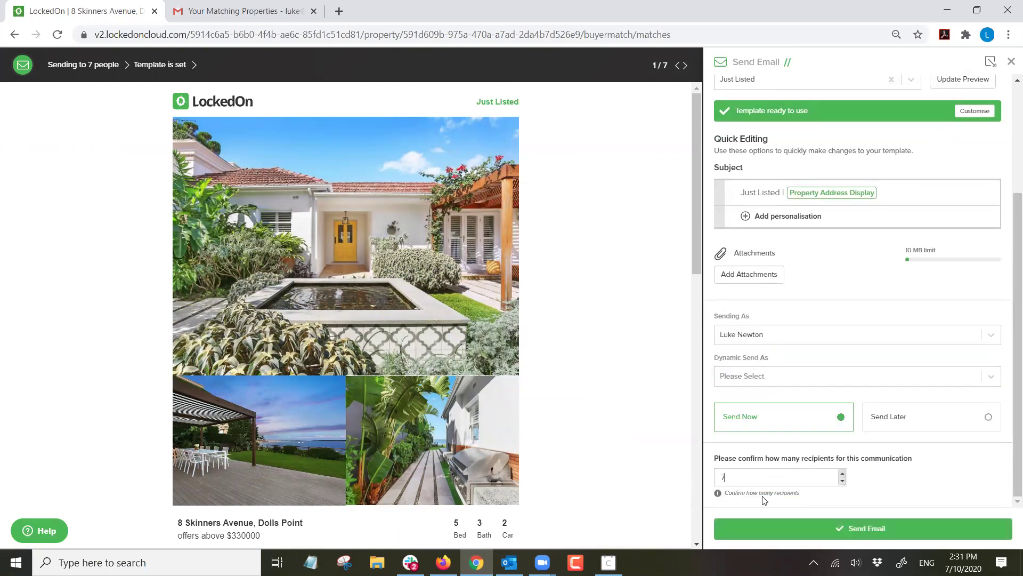
scroll(852, 277, up, 3)
click(730, 155)
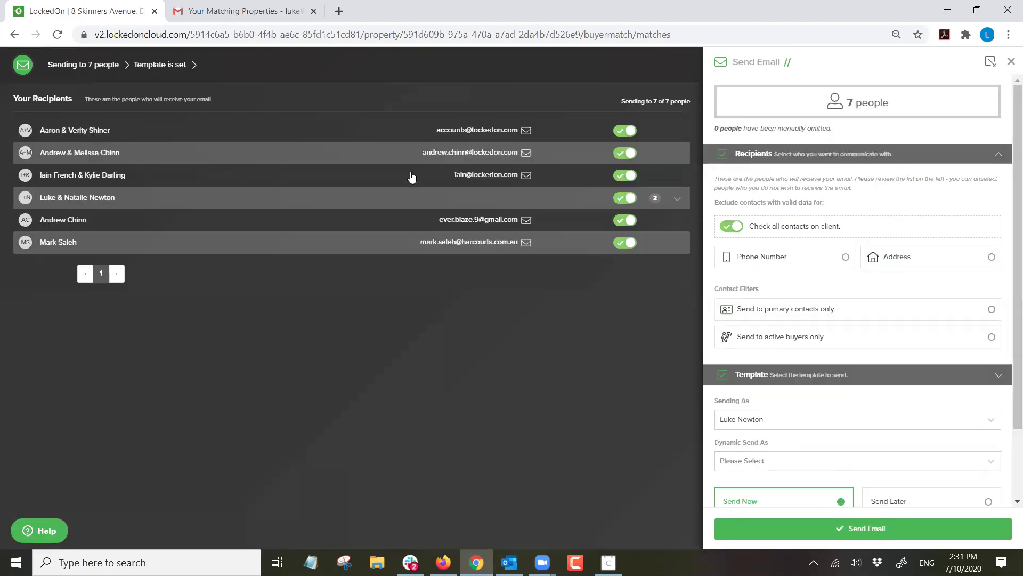
Exclude the last matched buyer from the email and confirm 6 recipients.
click(677, 199)
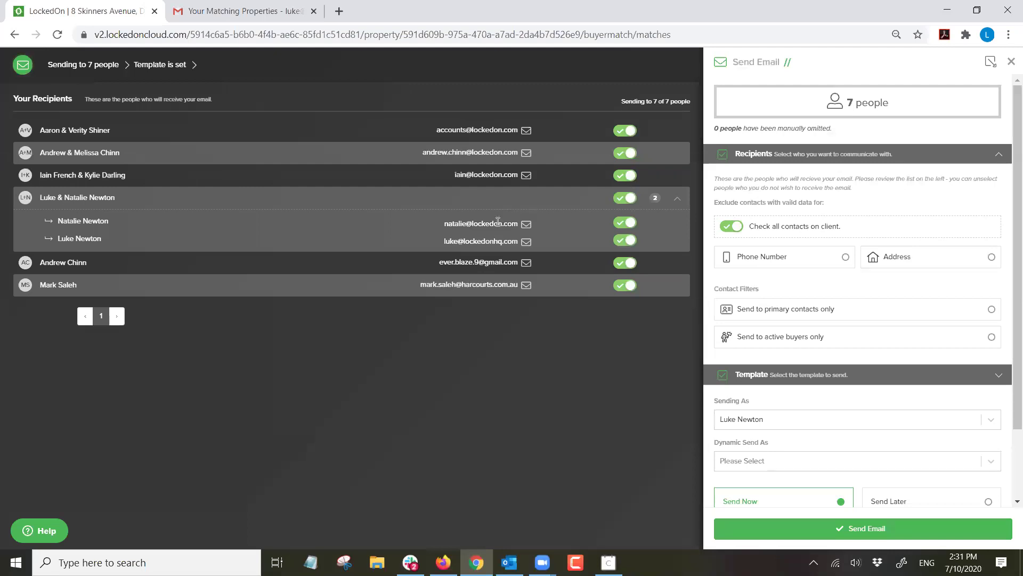
click(623, 286)
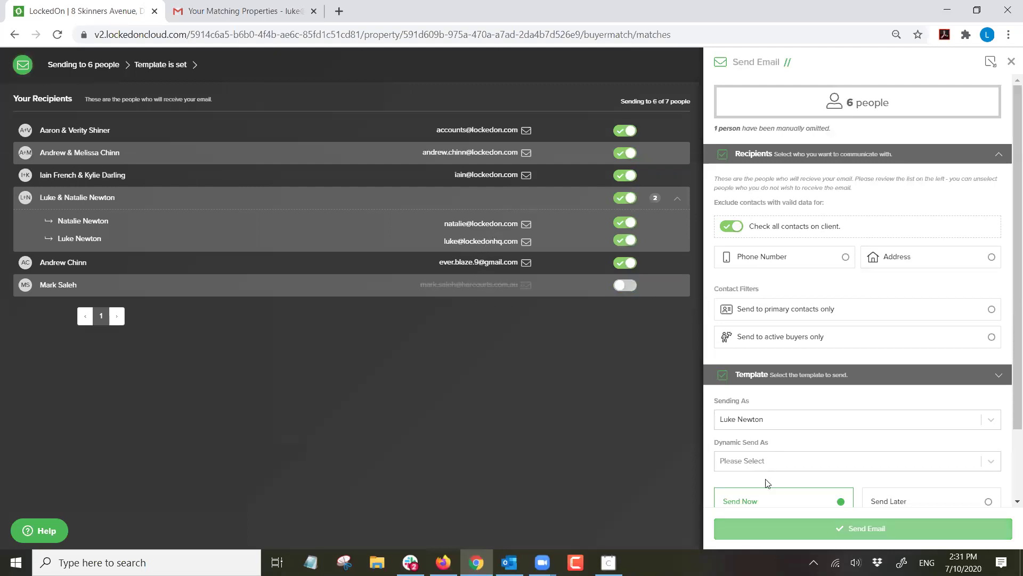
click(762, 160)
text(6)
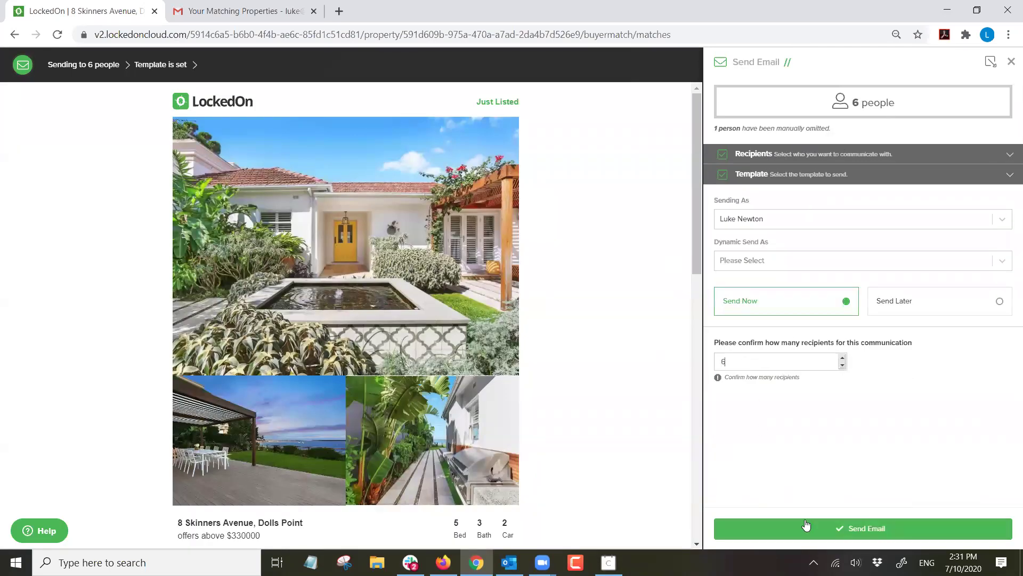
Prefix the subject with 'TEST |' and send the Just Listed email to six recipients.
click(752, 175)
click(740, 344)
text(TEST )
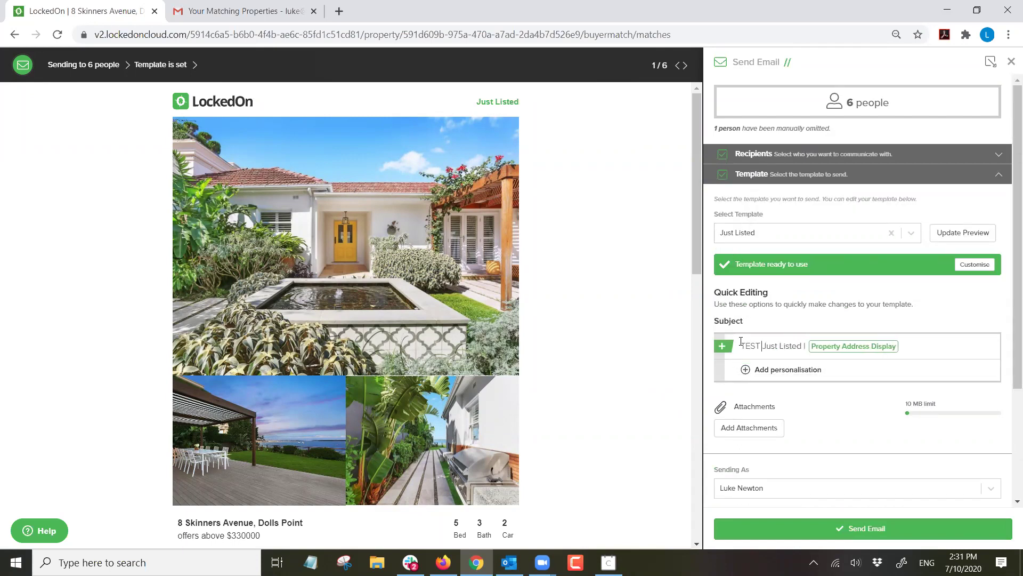
text(|)
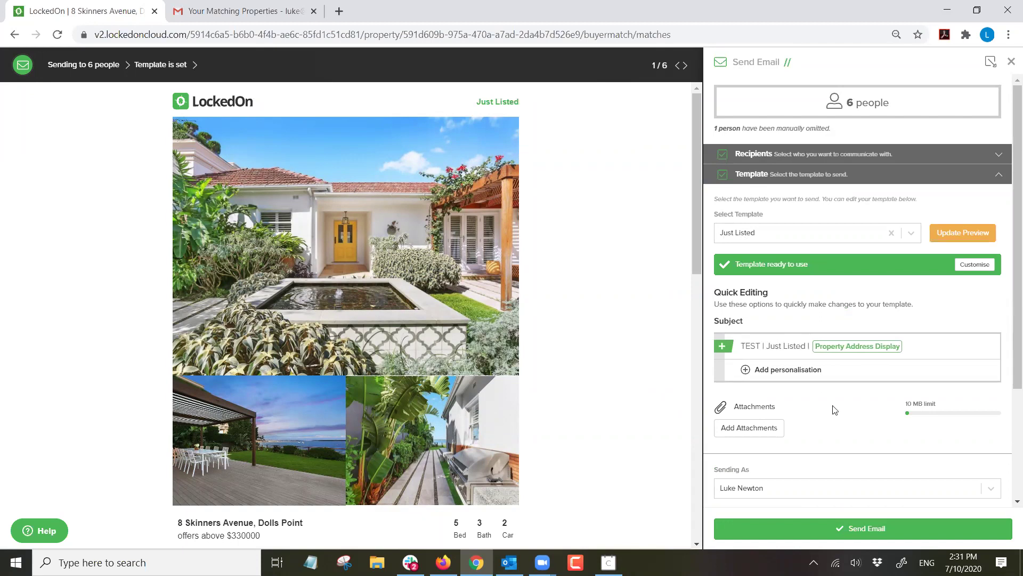
click(847, 530)
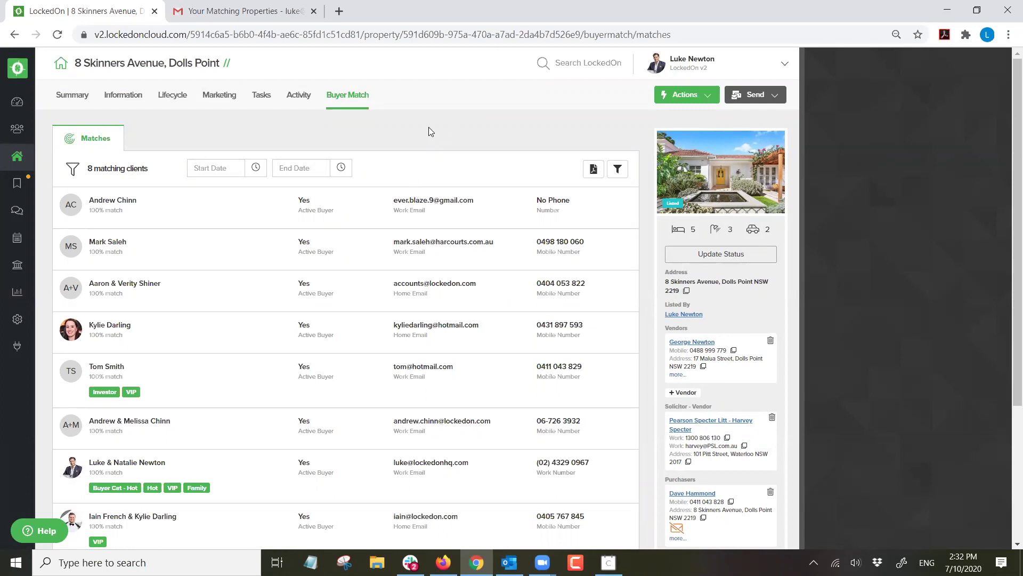
click(16, 292)
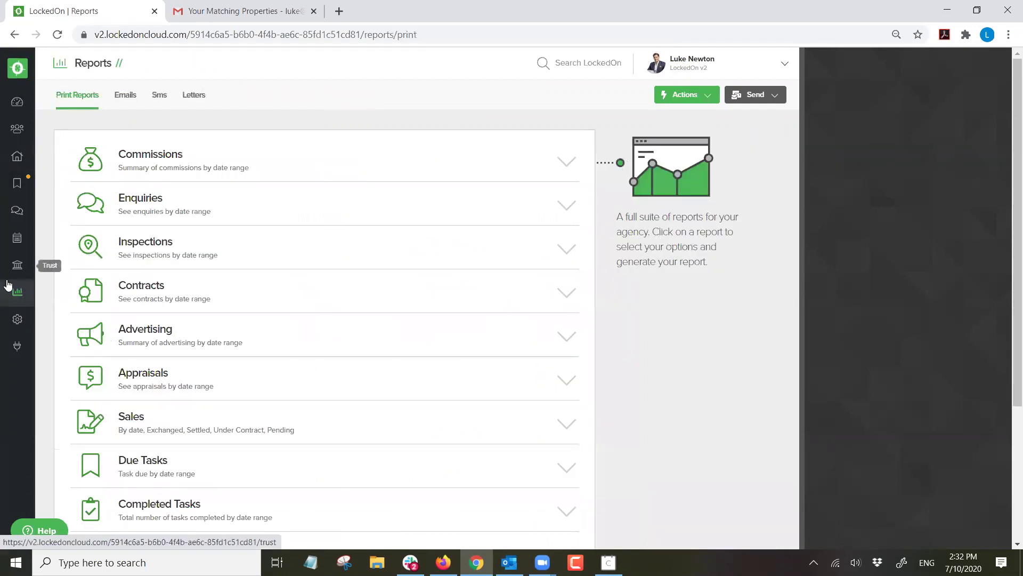
Check the Emails report showing the TEST | Just Listed email completed, then open the Gmail inbox.
click(126, 95)
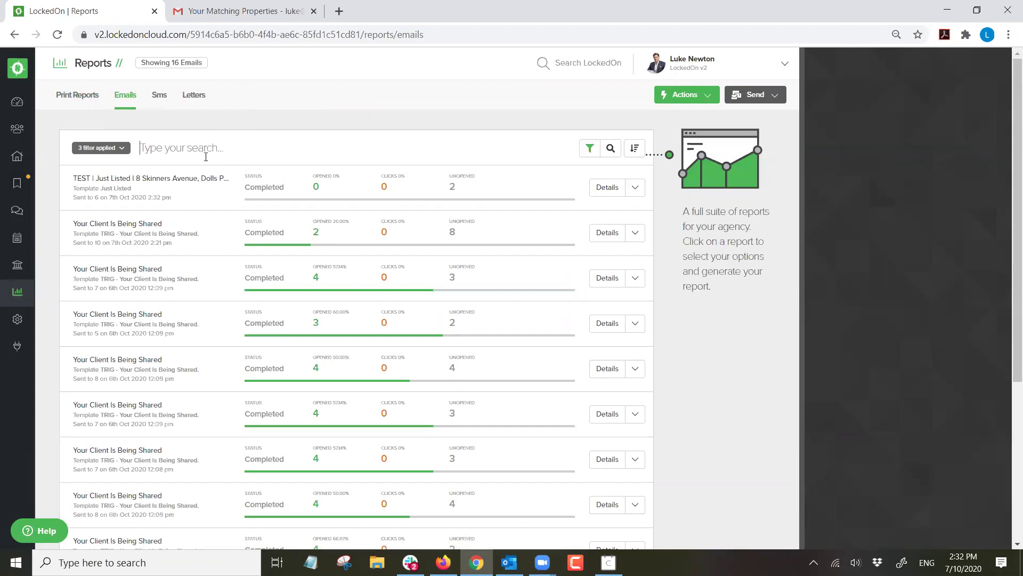
drag(198, 206, 58, 177)
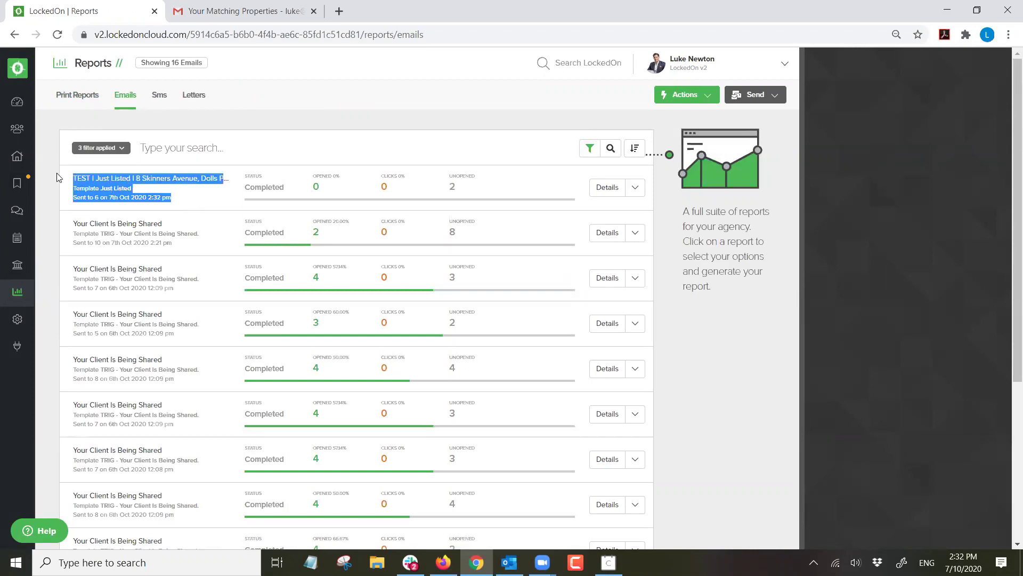
click(224, 150)
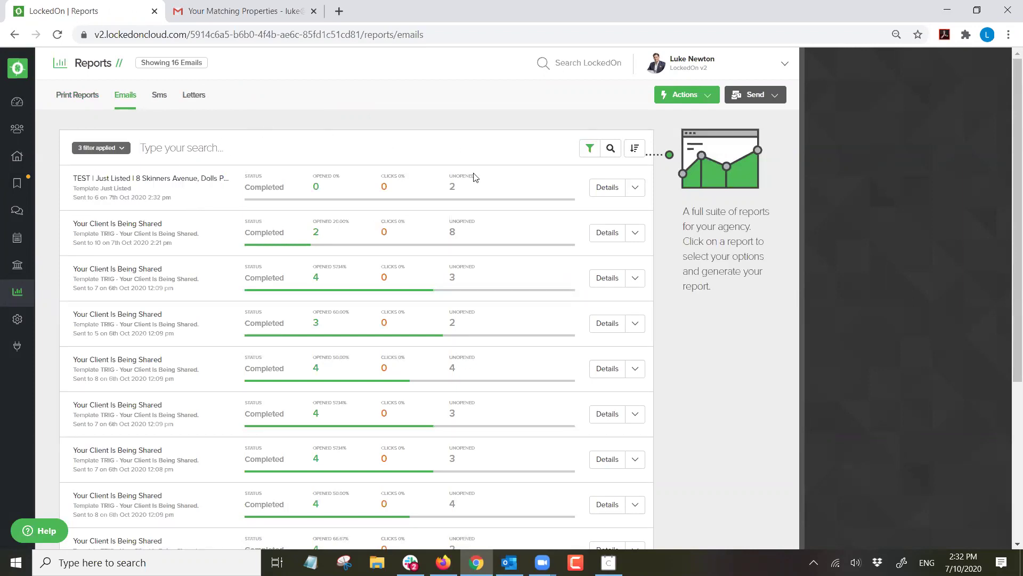
click(230, 9)
click(67, 154)
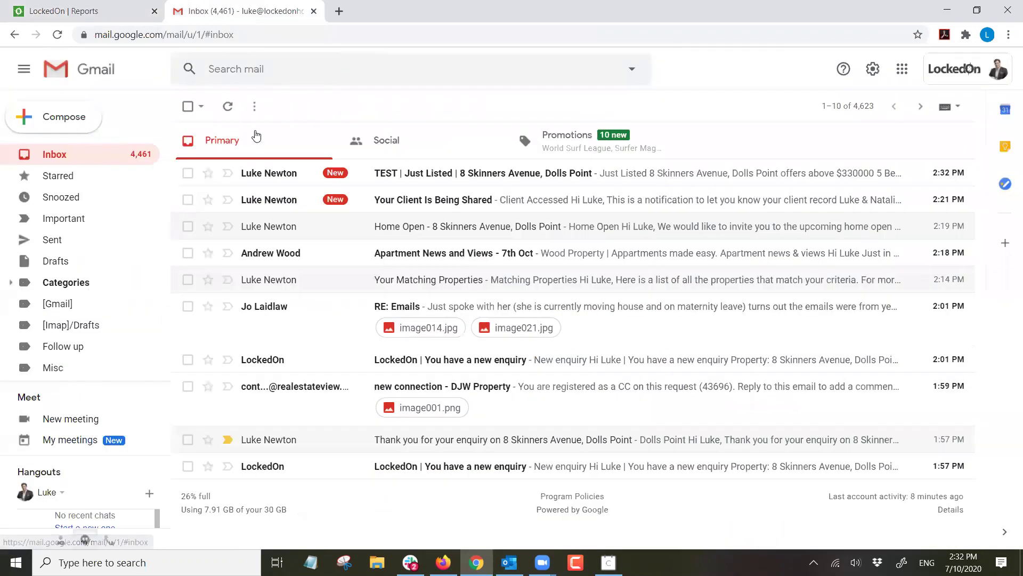
Open the TEST | Just Listed email in Gmail and test its View Online and Watch Video links.
click(439, 175)
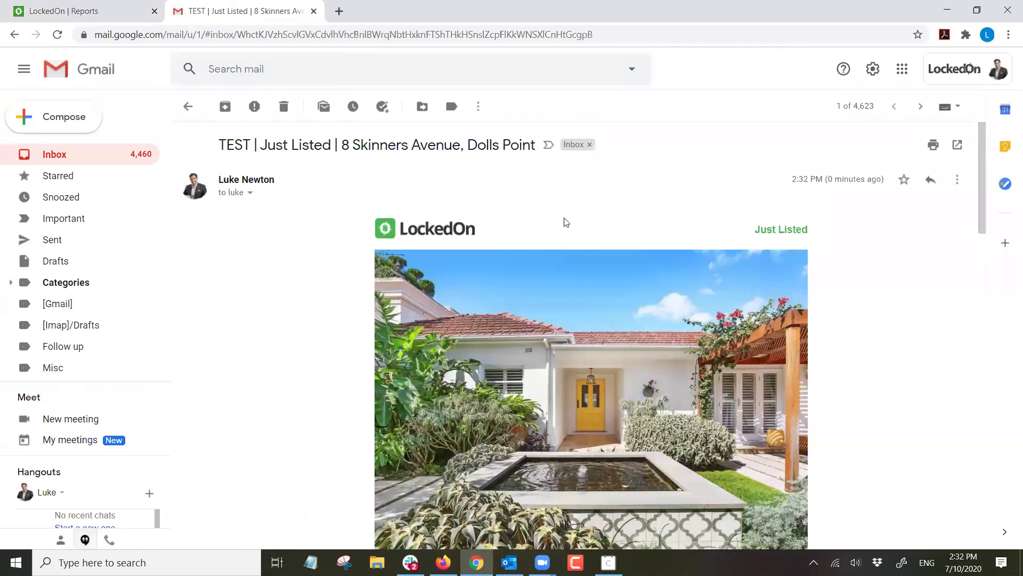
scroll(596, 224, down, 4)
scroll(598, 223, down, 8)
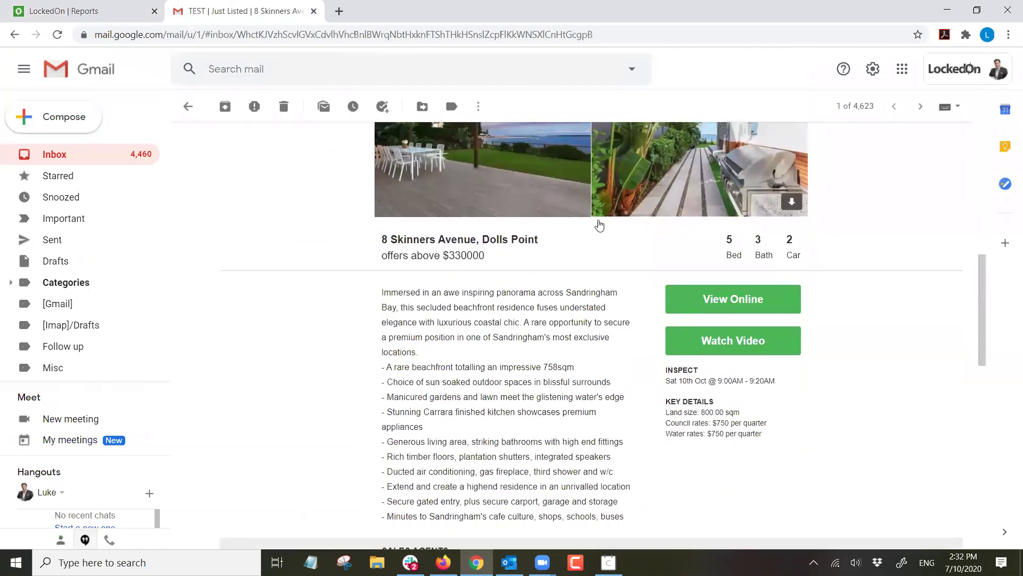
scroll(600, 222, up, 15)
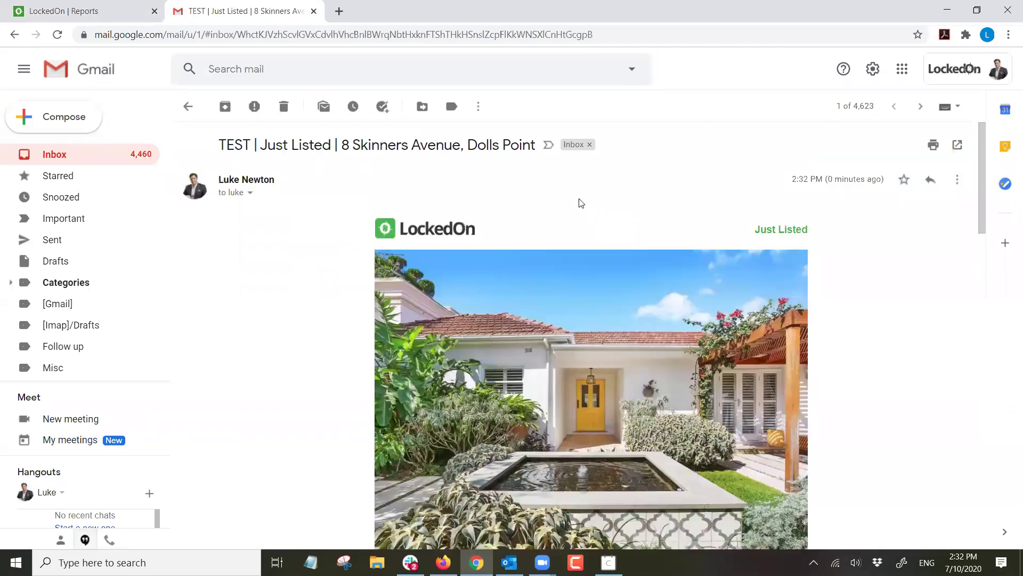
scroll(578, 201, down, 10)
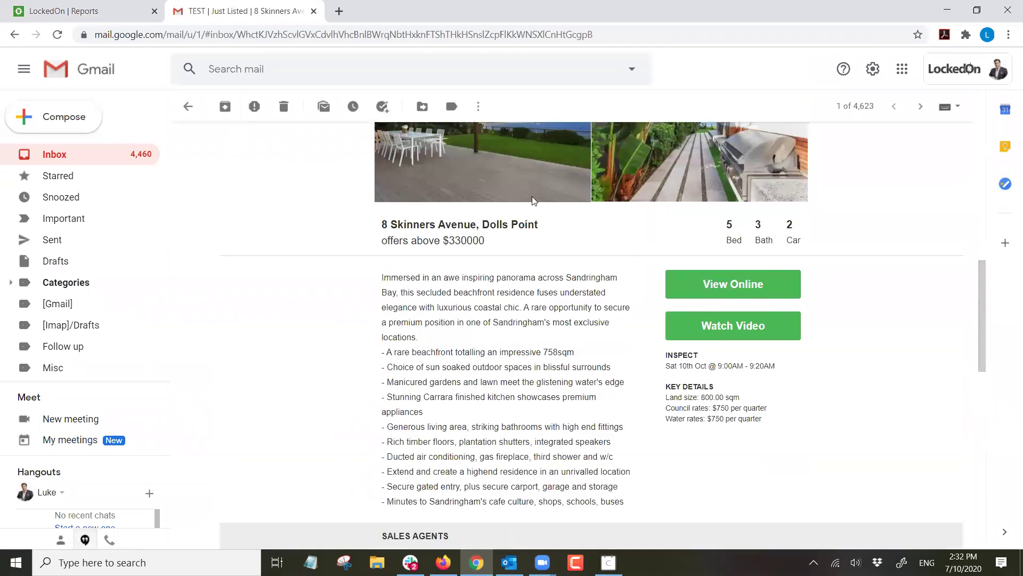
click(726, 282)
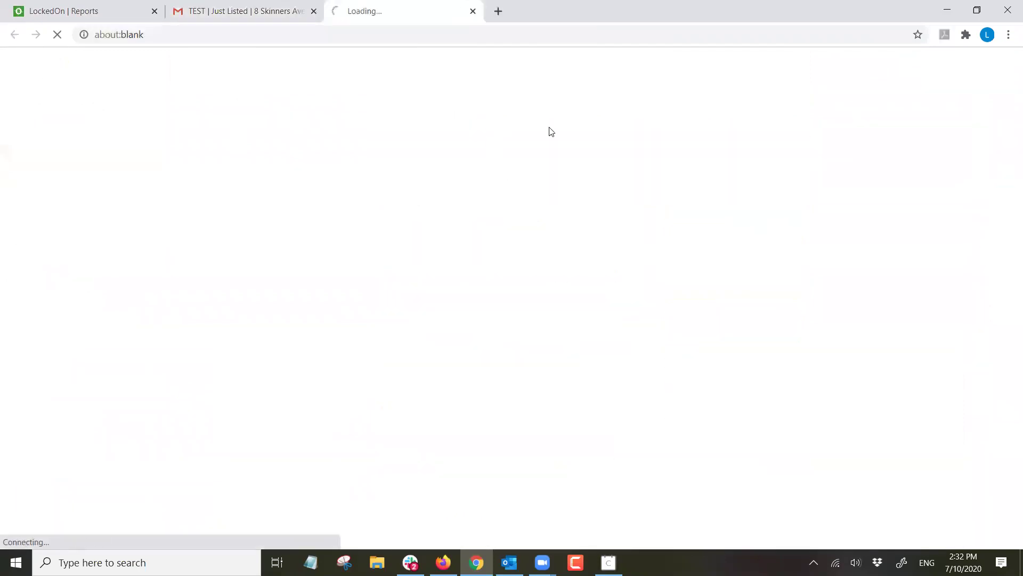
click(244, 7)
click(715, 325)
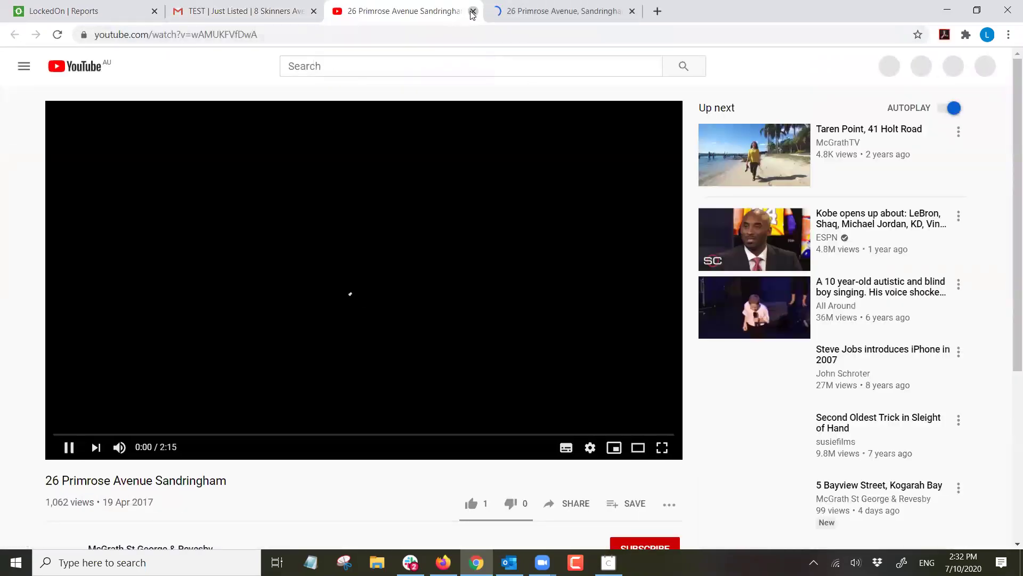
click(472, 11)
click(473, 11)
Open the Just Listed email's detailed report and filter recipients by the realestate.com.au link.
click(140, 13)
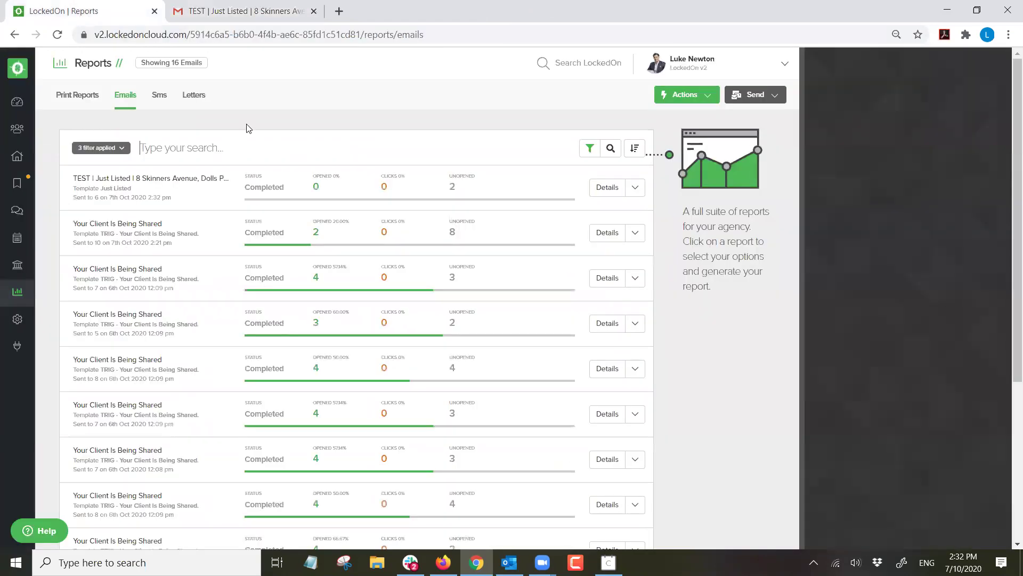
click(166, 151)
click(606, 188)
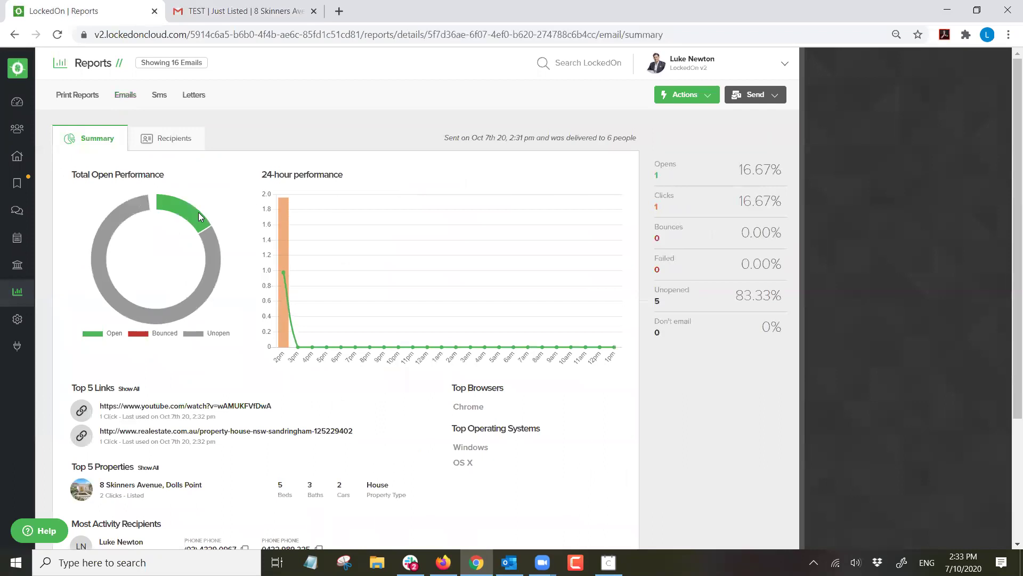
scroll(177, 271, down, 1)
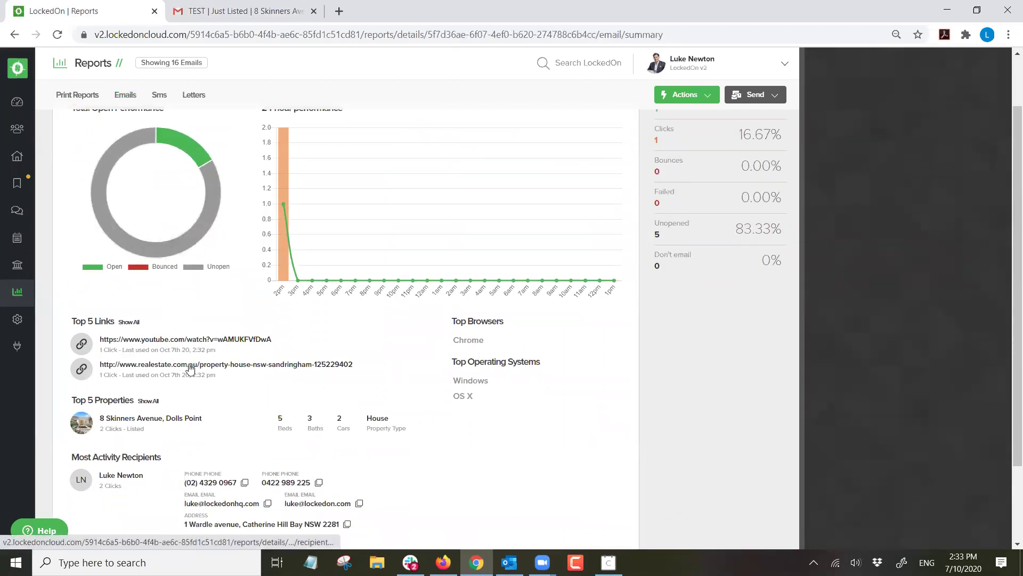
scroll(185, 342, down, 1)
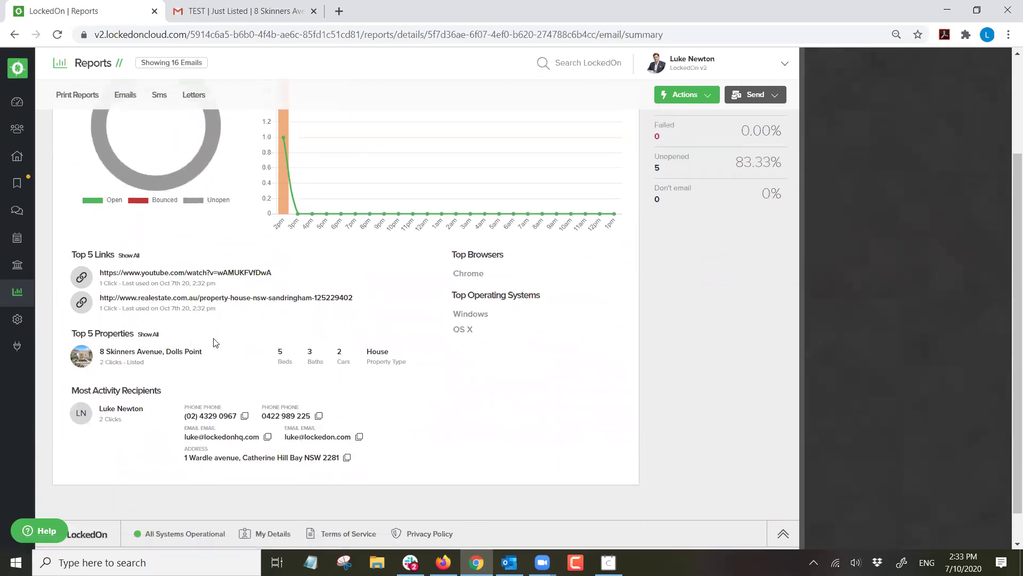
scroll(210, 328, down, 1)
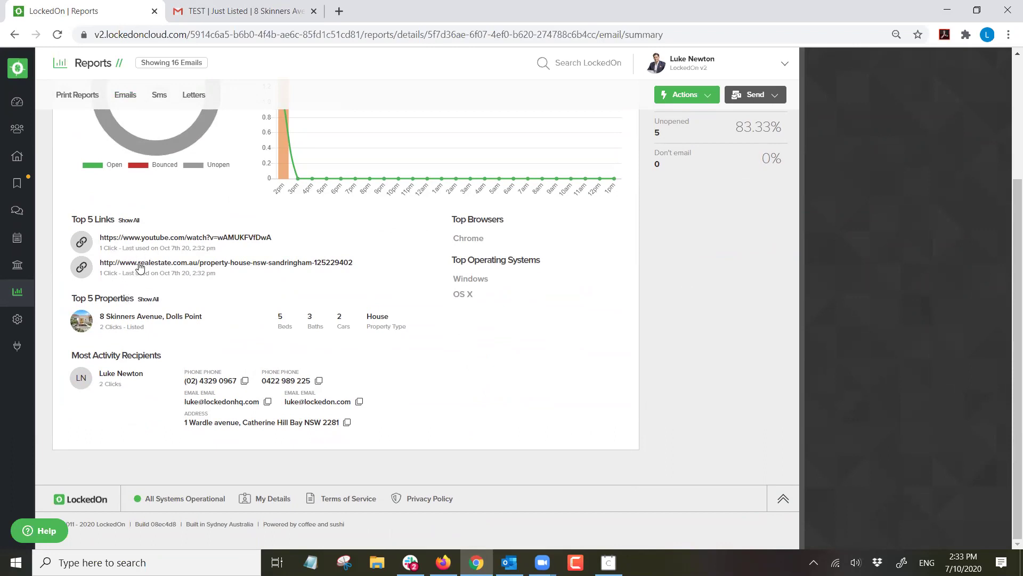
scroll(131, 264, up, 2)
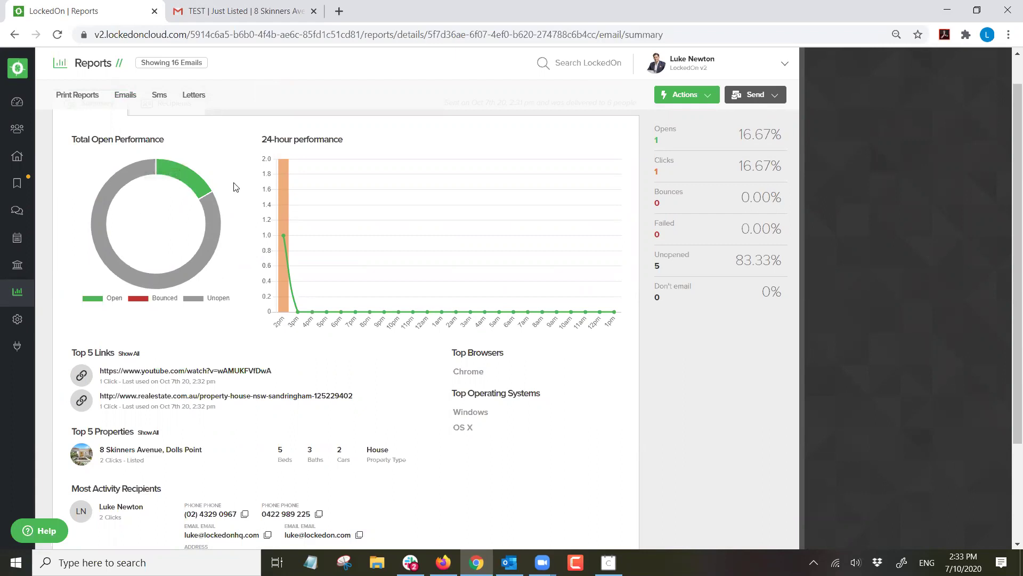
click(145, 396)
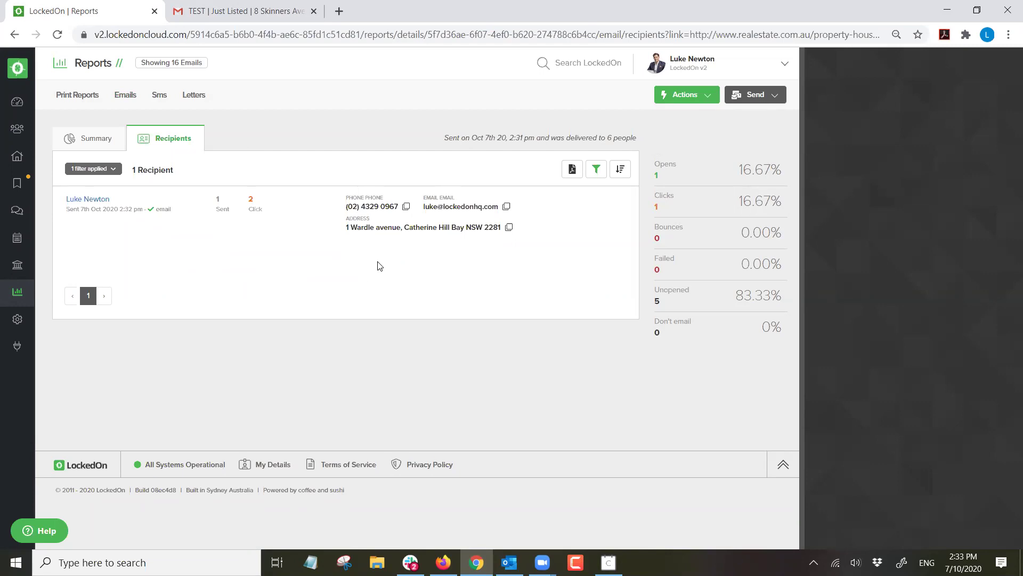
Create a hit list from the clicking recipient and open that client's summary.
click(679, 96)
click(683, 166)
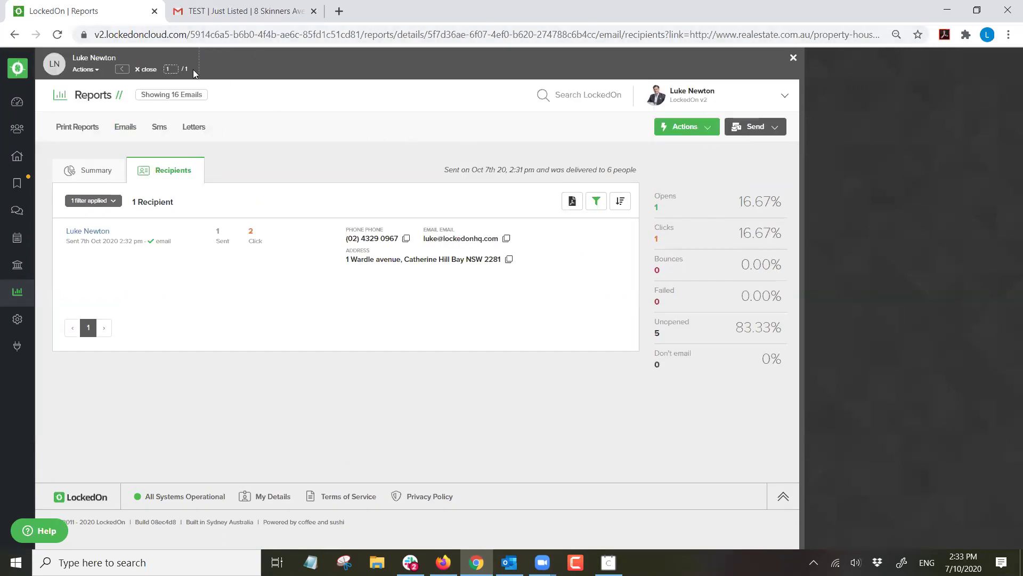
click(87, 69)
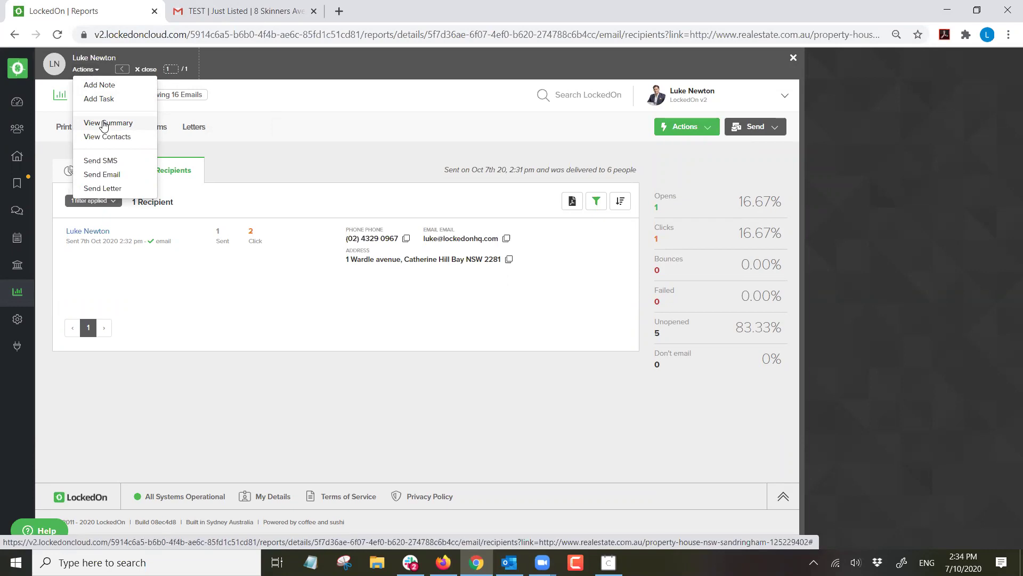
click(338, 171)
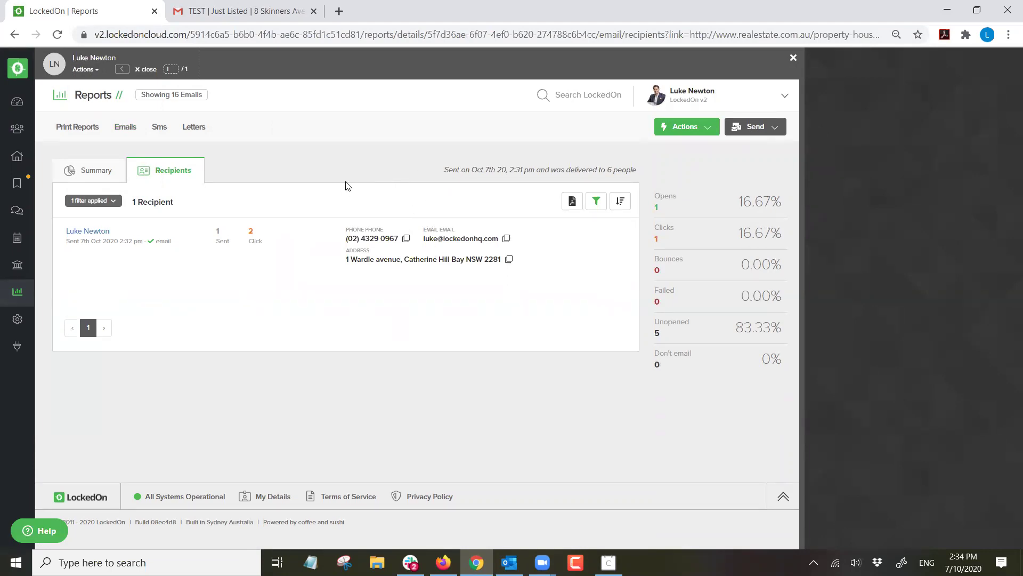
click(87, 70)
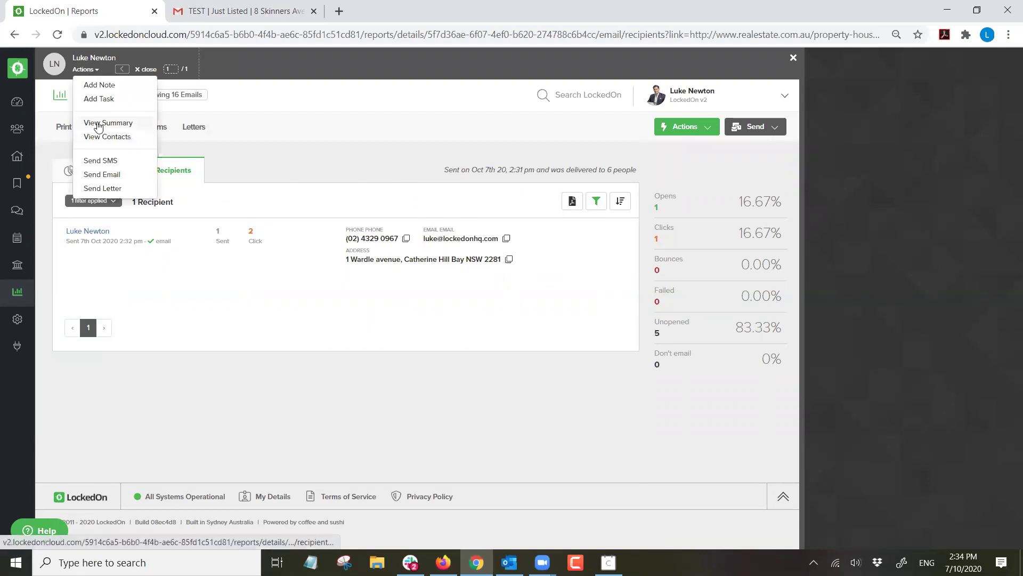
click(106, 123)
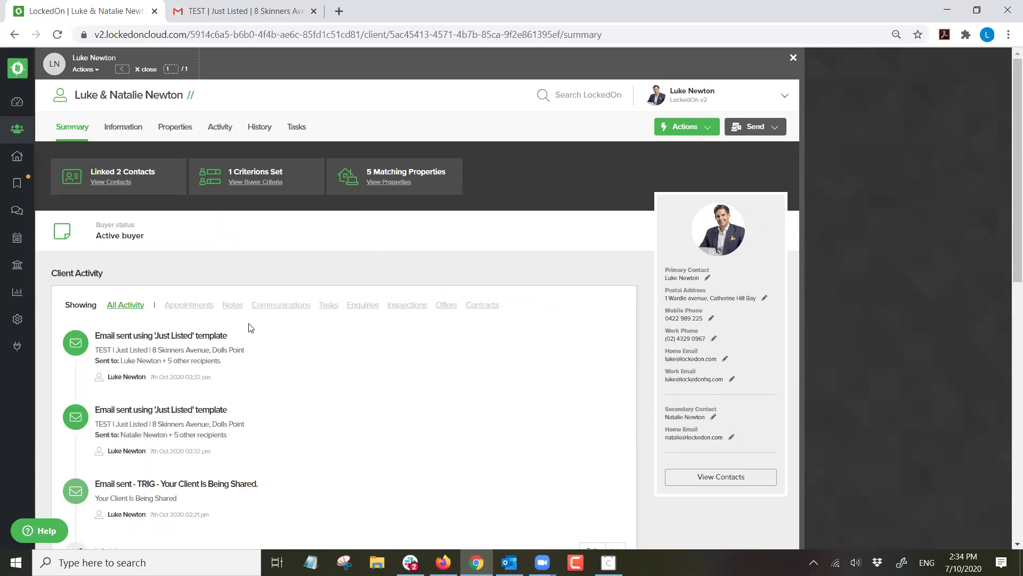
Close the hit list, glance at the Gmail email, and go to the LockedOn Dashboard.
click(146, 70)
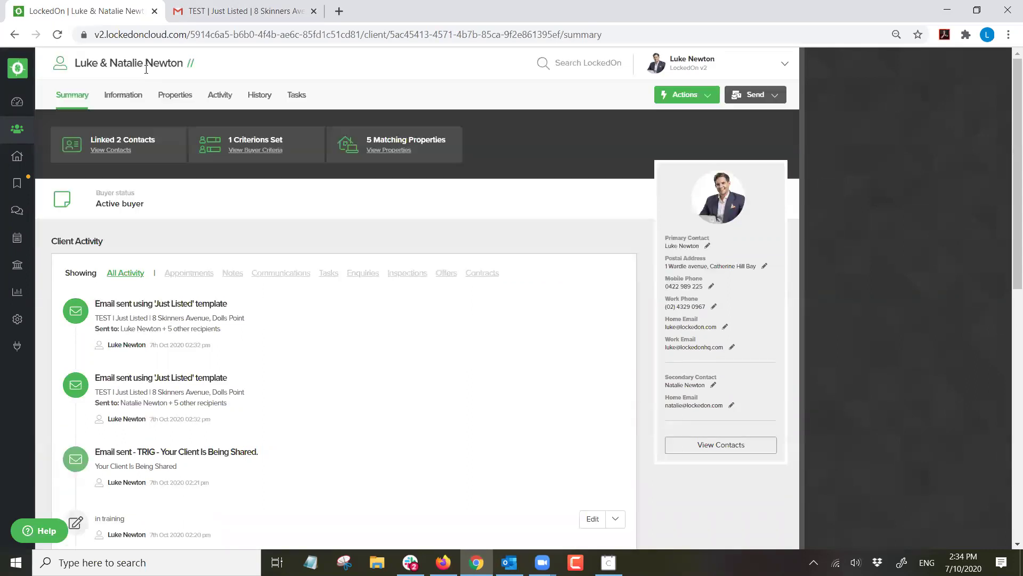
click(208, 68)
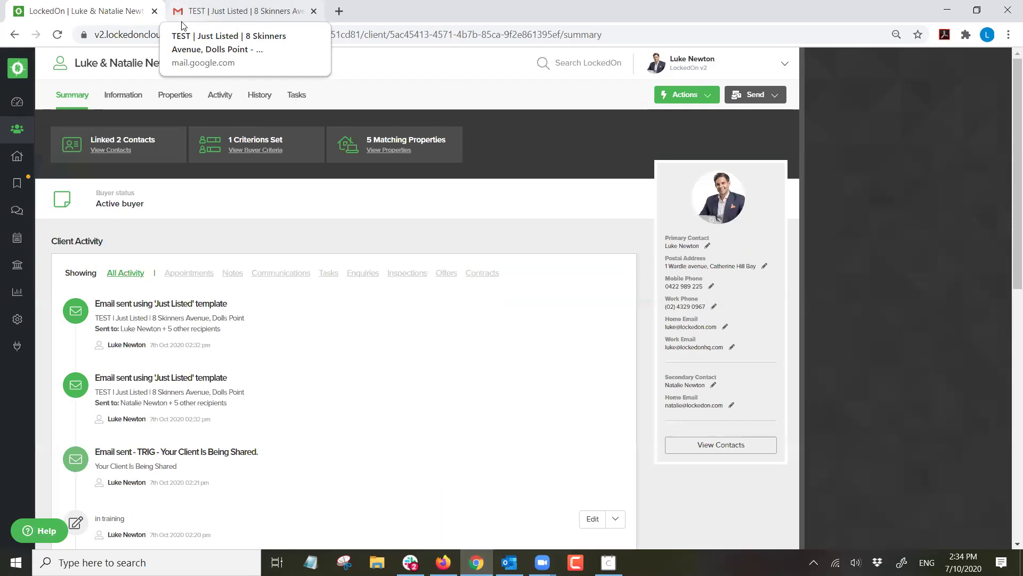
click(212, 5)
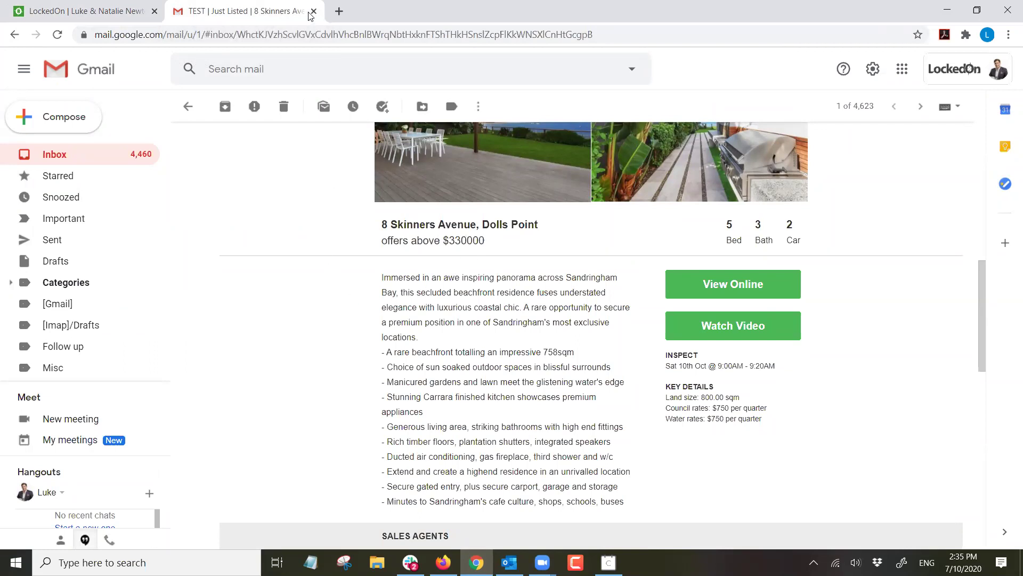
click(90, 8)
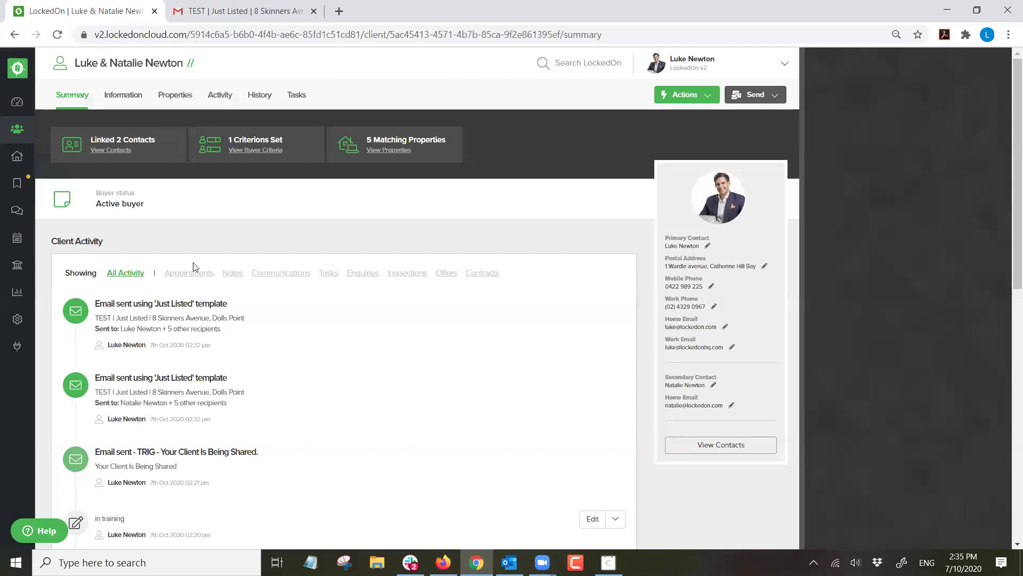
click(17, 102)
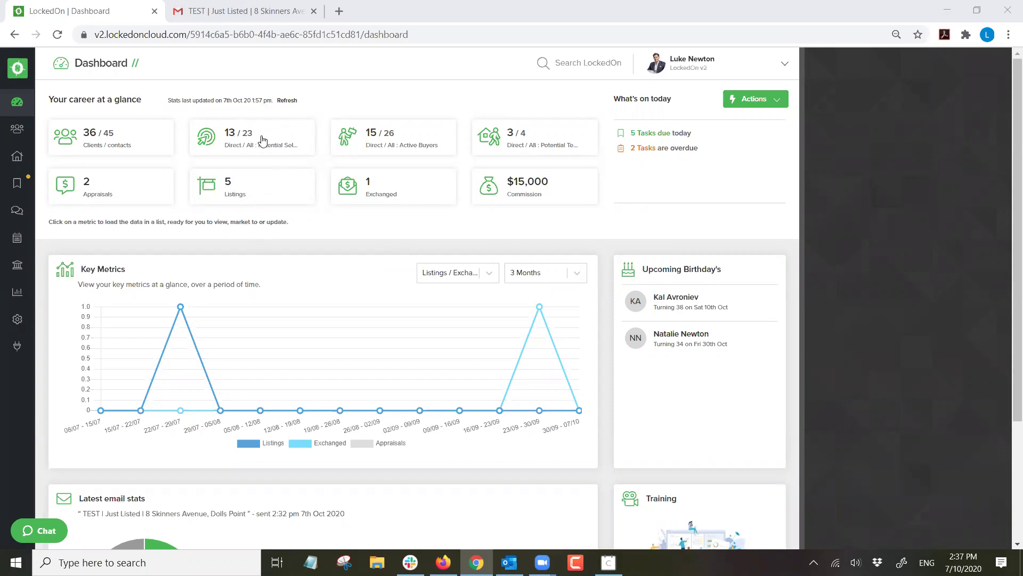
drag(299, 153, 254, 125)
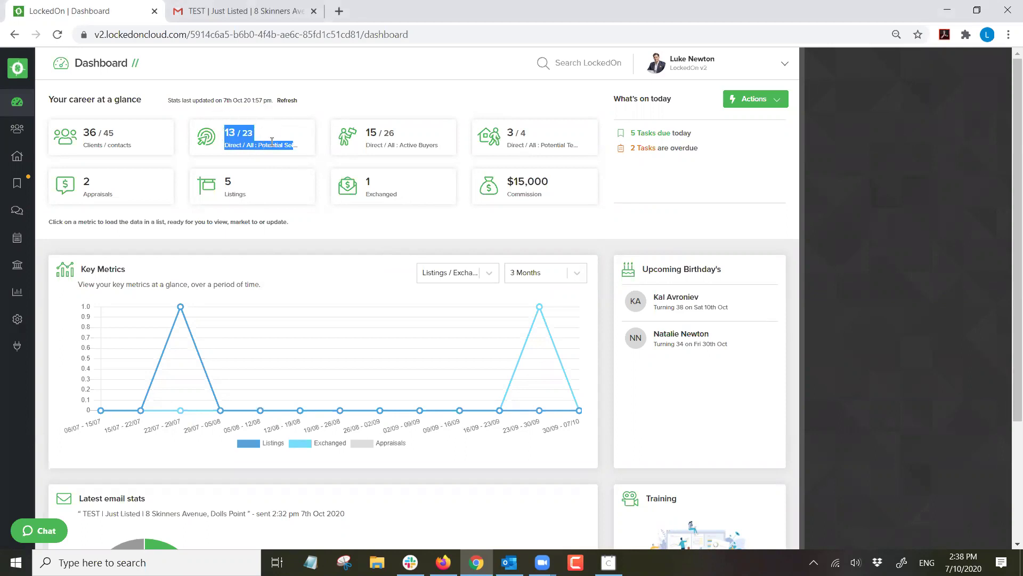
click(270, 117)
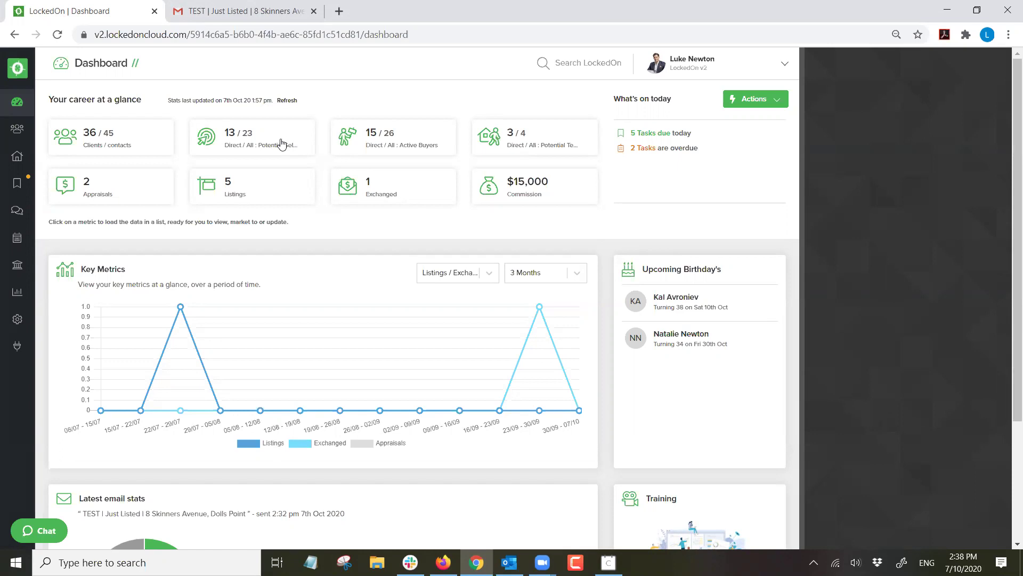
drag(303, 146, 232, 119)
click(232, 118)
drag(304, 147, 221, 144)
click(221, 117)
Search the client list for the couple by name and open their record.
click(248, 138)
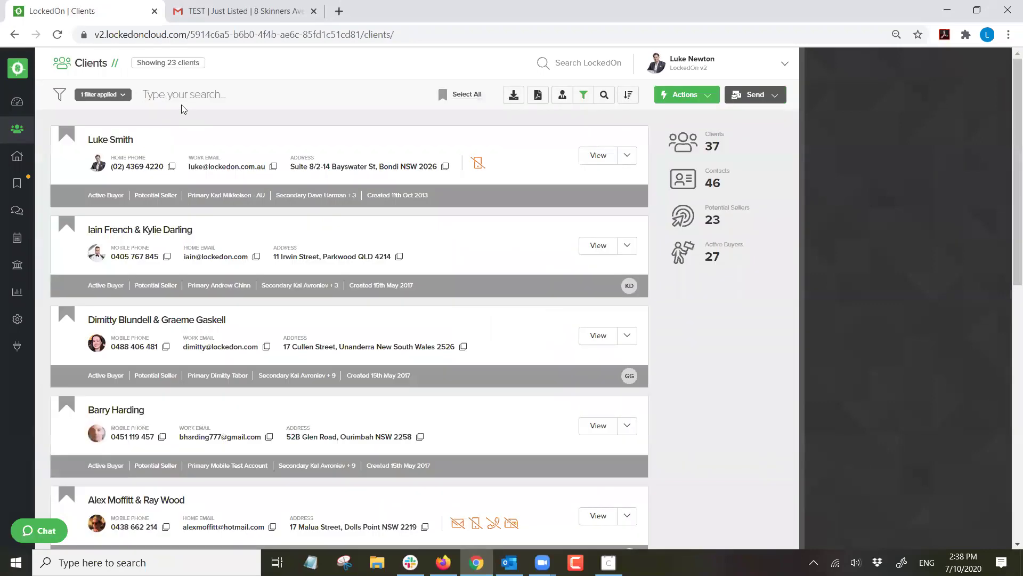
click(179, 100)
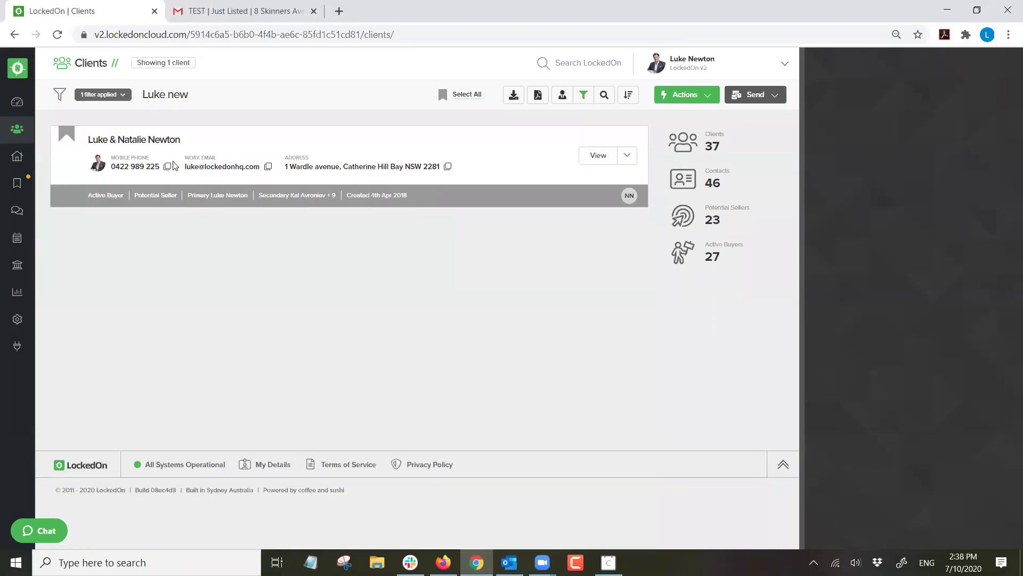
click(125, 140)
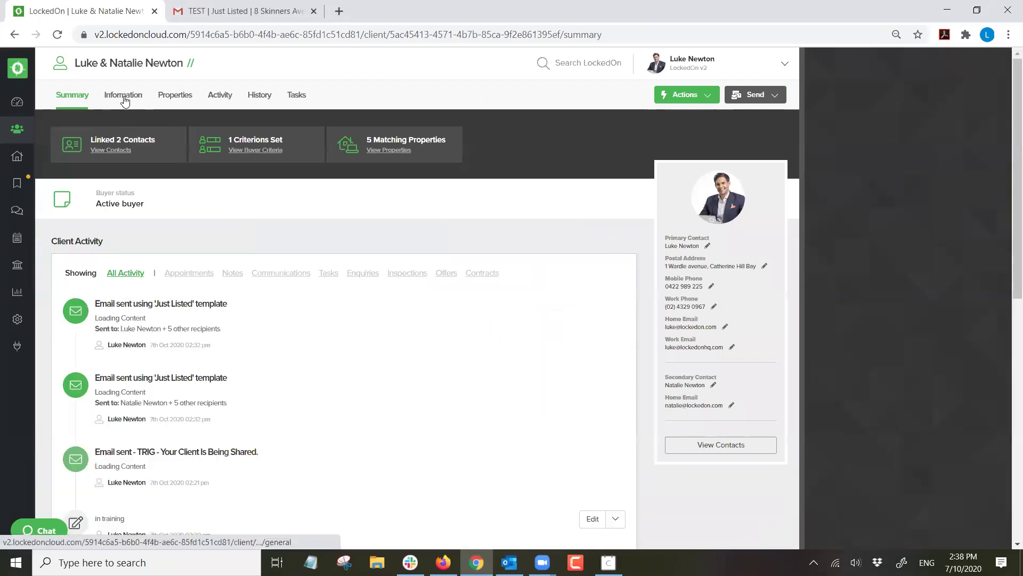
Turn on Potential Seller in General information, save it, and show their Vendor properties.
click(125, 98)
click(205, 214)
click(206, 215)
click(205, 215)
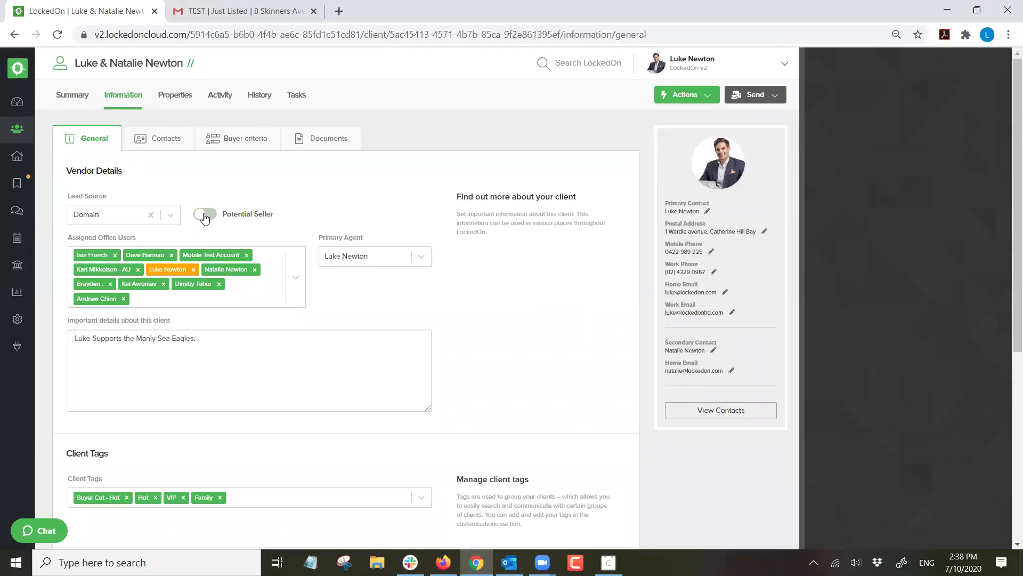
click(205, 215)
scroll(205, 218, down, 3)
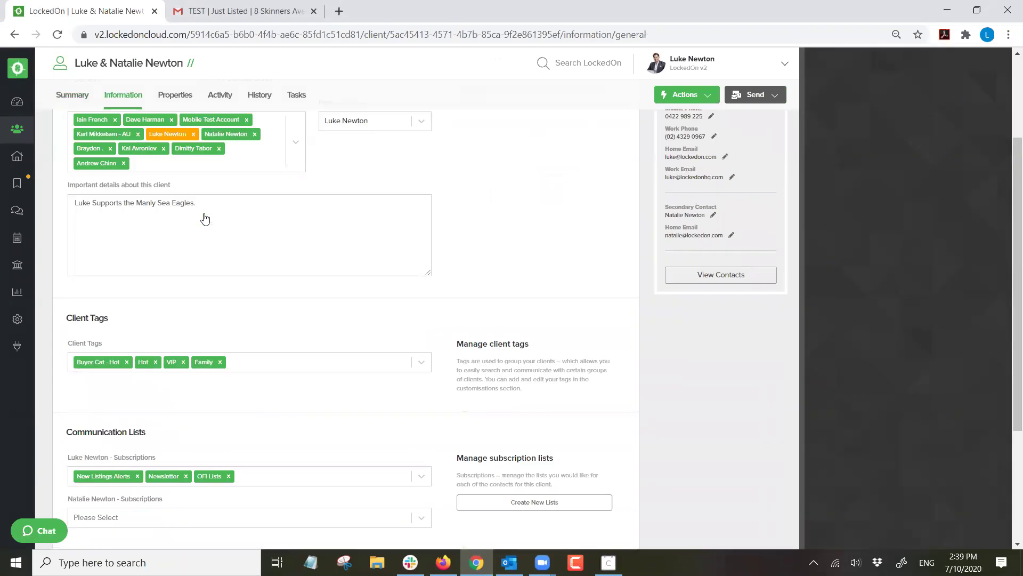
scroll(205, 219, down, 3)
click(107, 385)
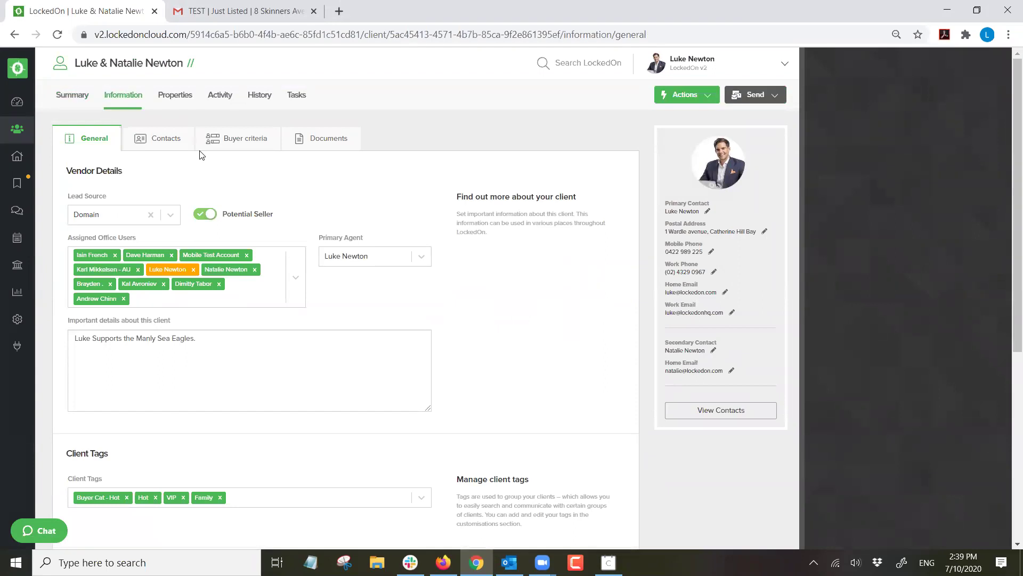
click(174, 96)
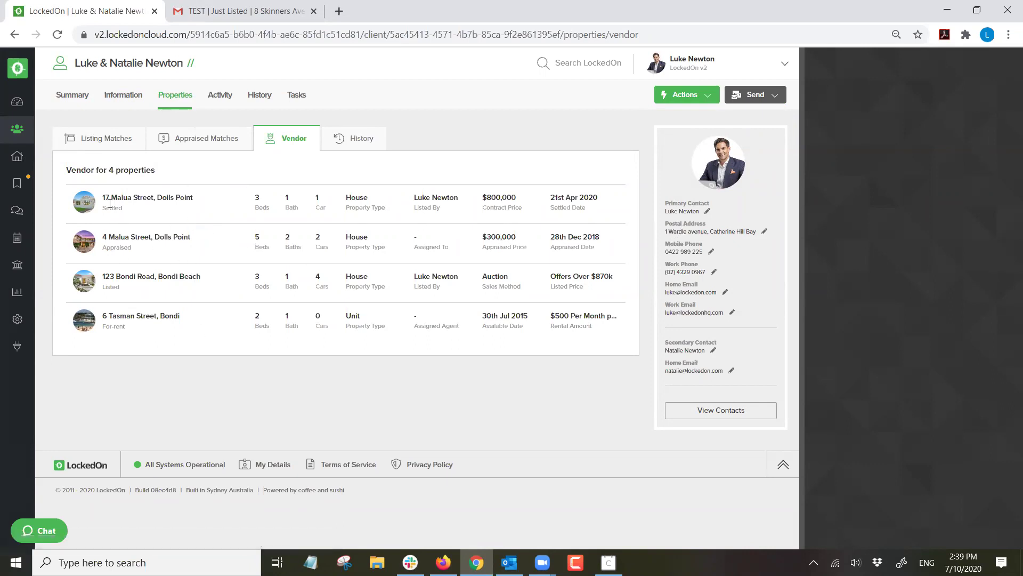
double_click(111, 286)
triple_click(116, 325)
click(151, 346)
click(672, 95)
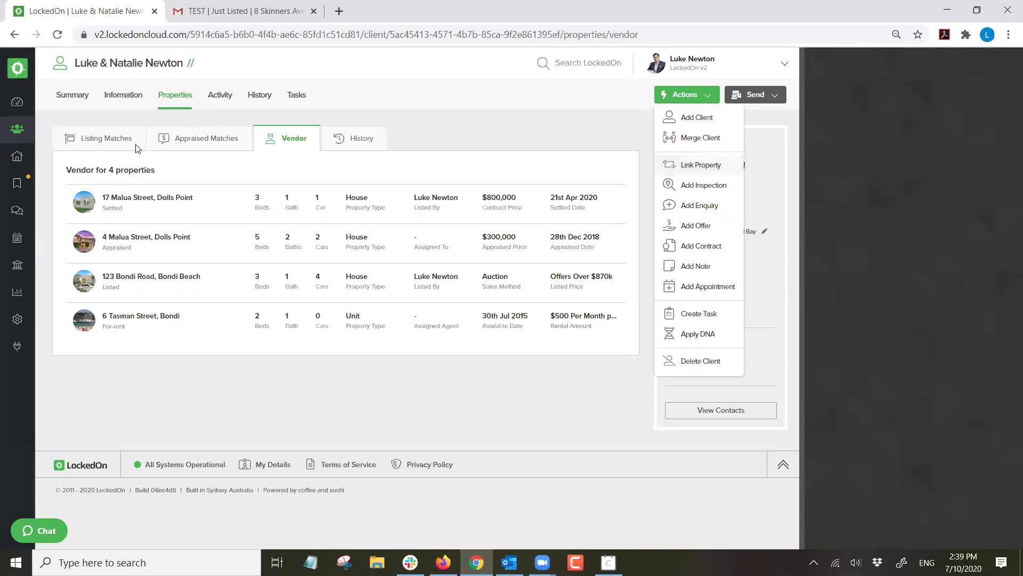
click(420, 99)
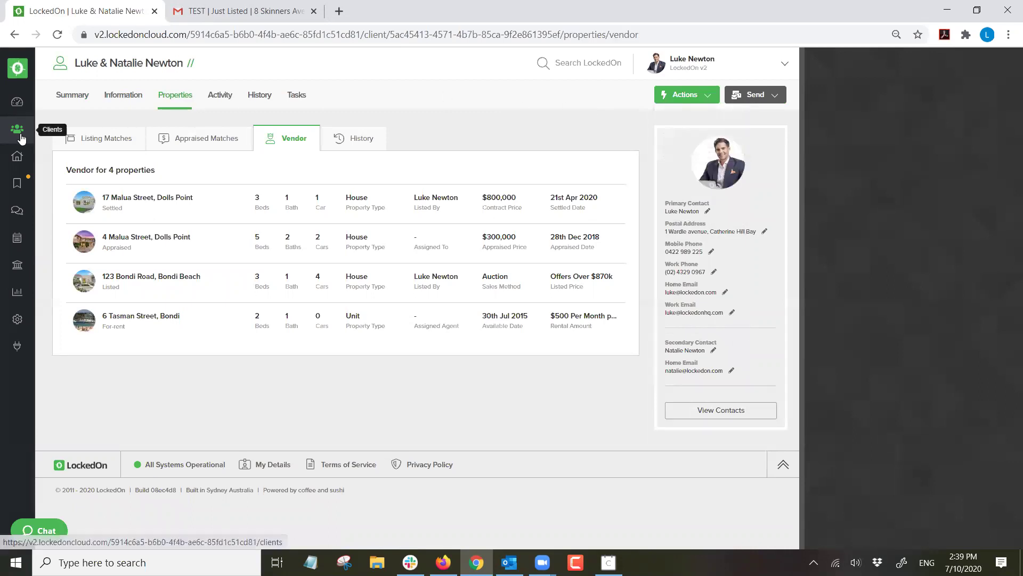
click(17, 129)
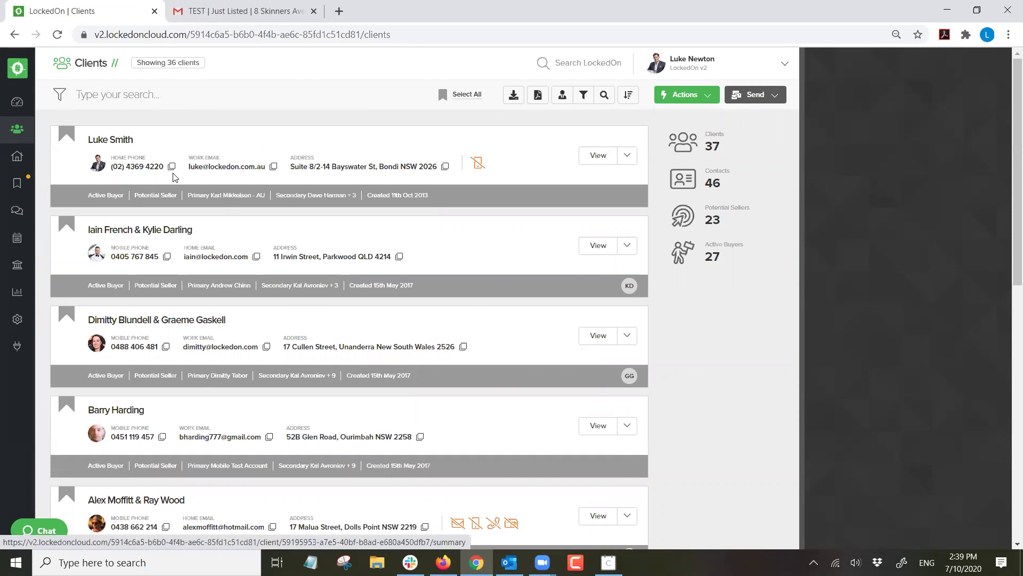
click(24, 108)
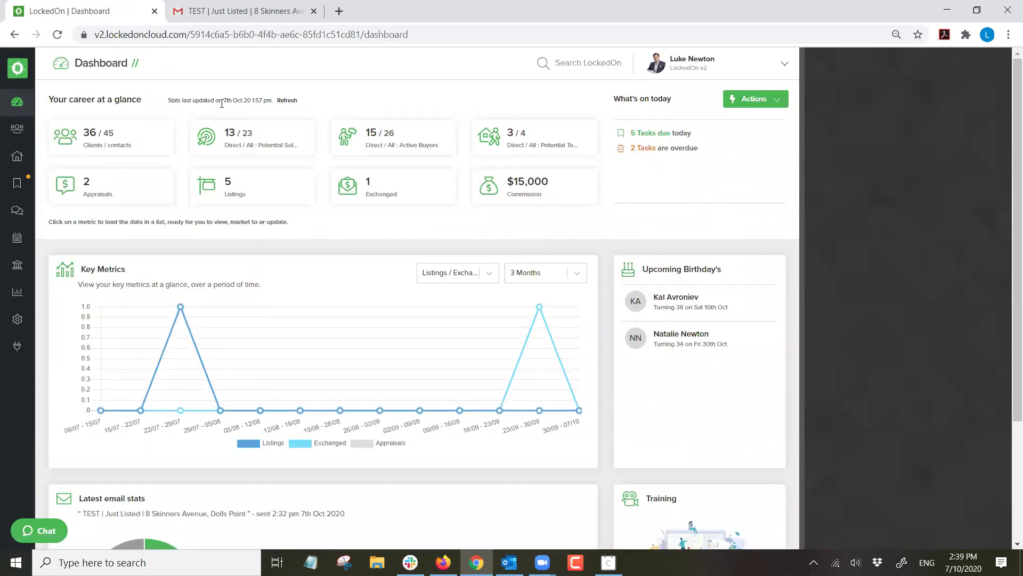
click(287, 101)
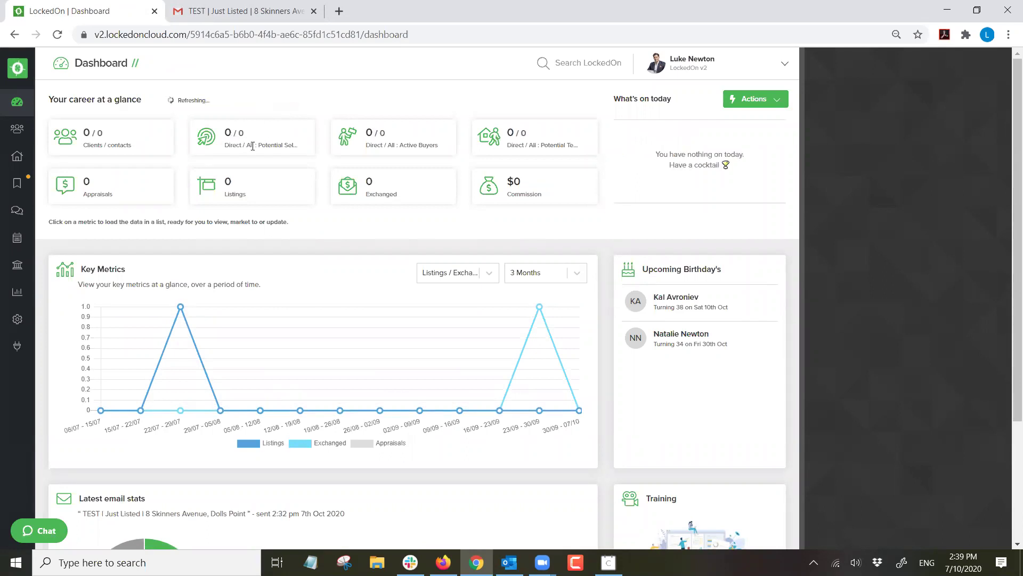
click(245, 137)
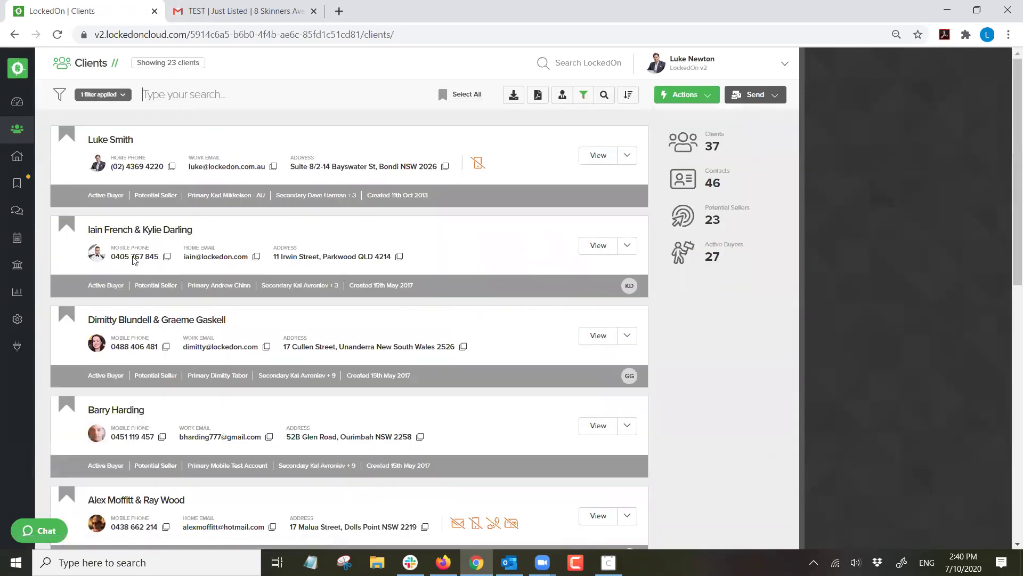
click(136, 141)
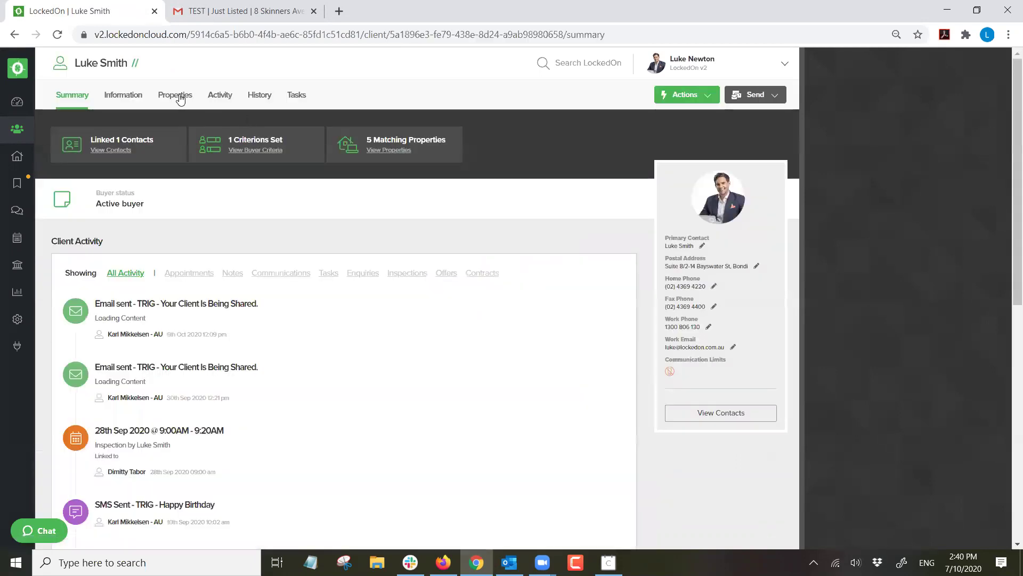
click(175, 96)
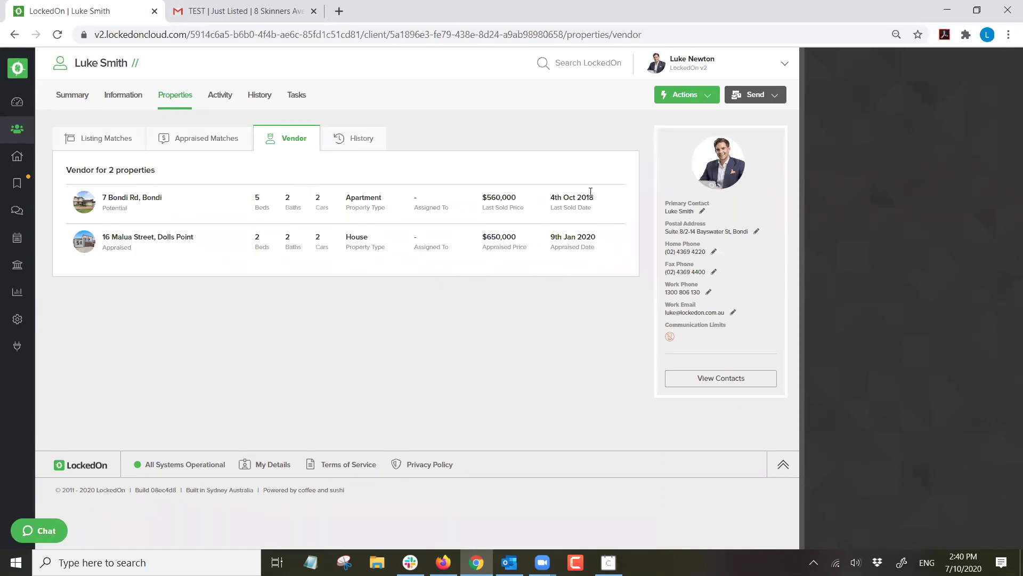
click(27, 129)
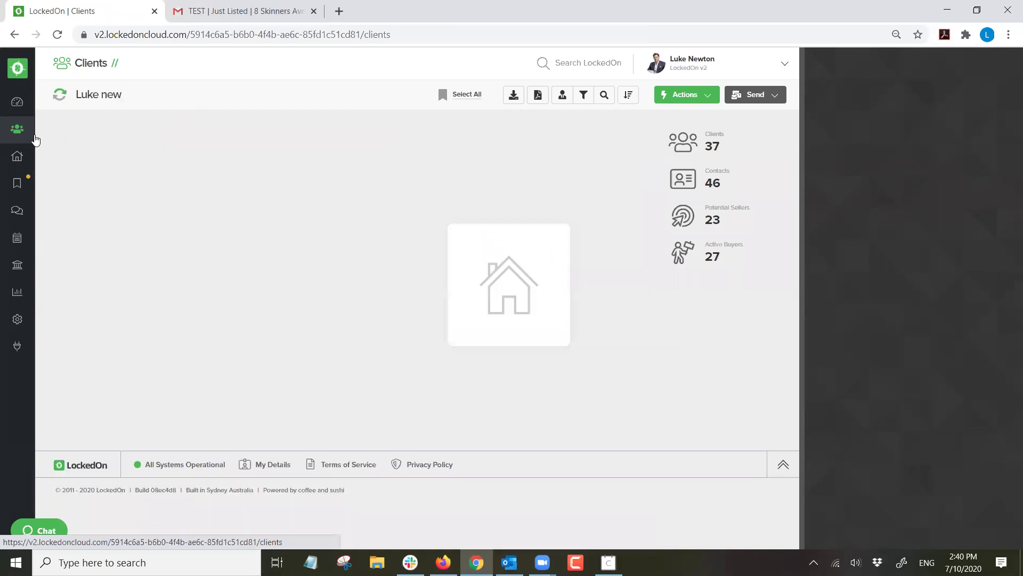
click(292, 146)
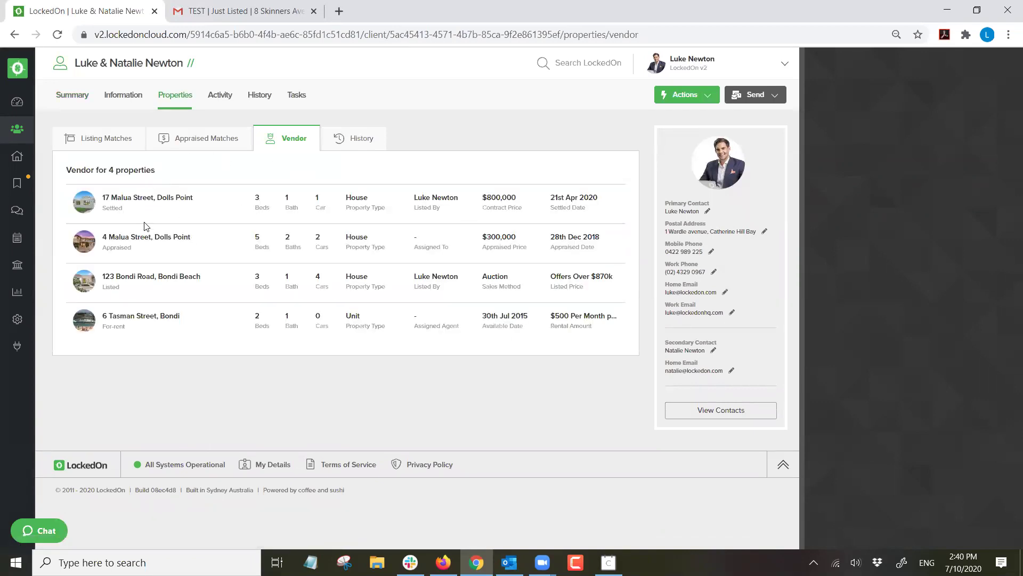
click(688, 96)
click(714, 165)
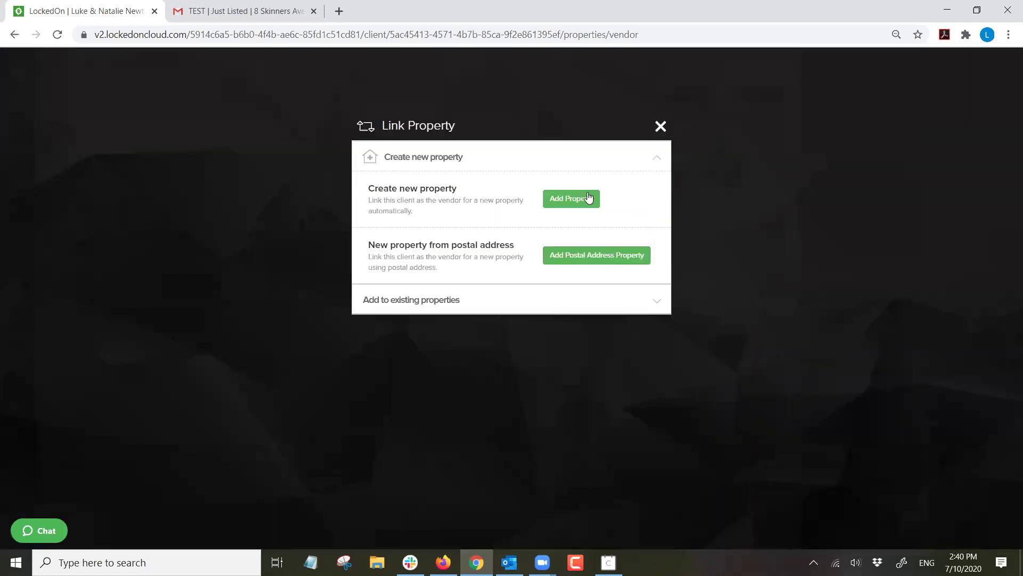
click(587, 199)
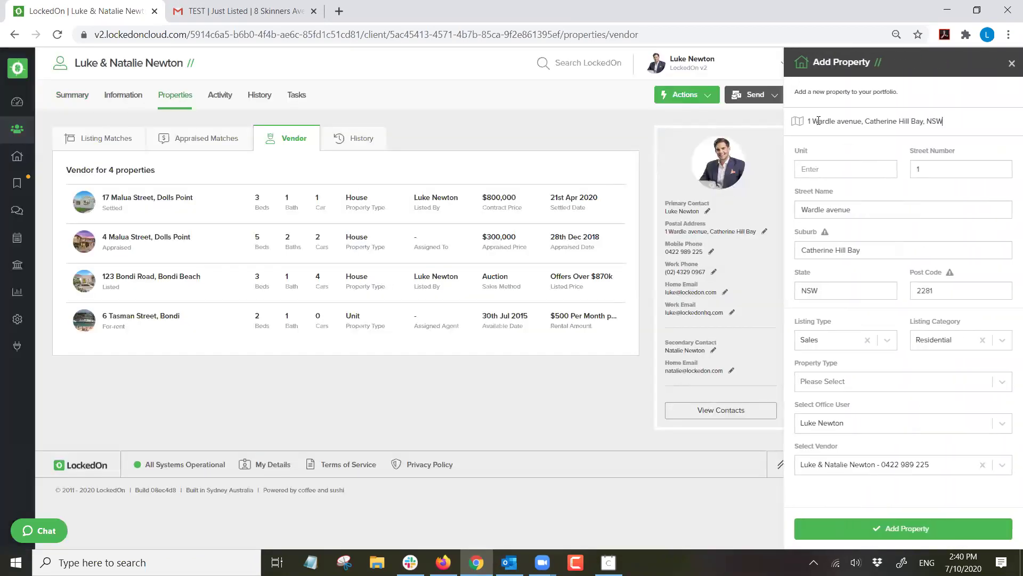
drag(944, 122, 680, 124)
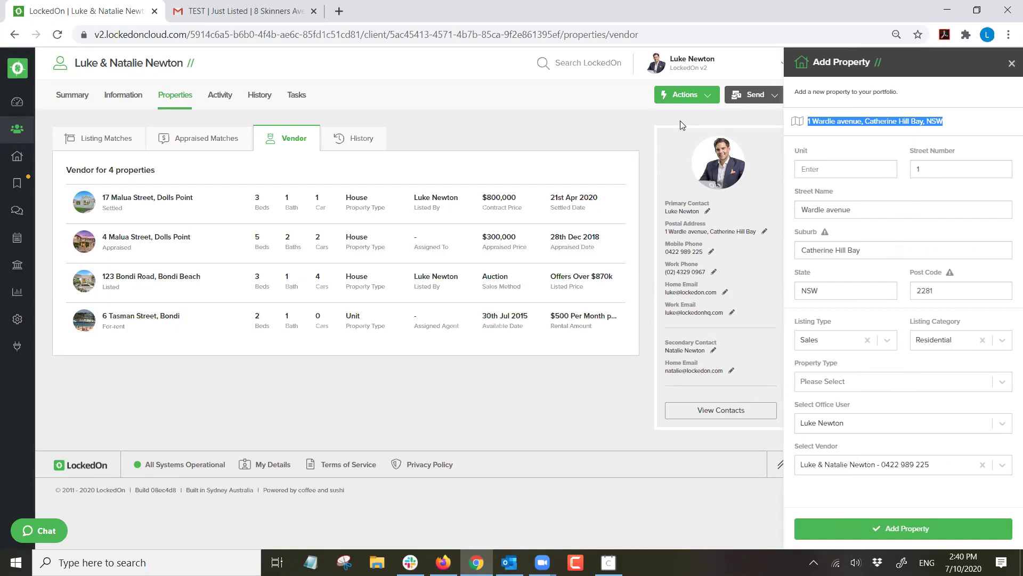
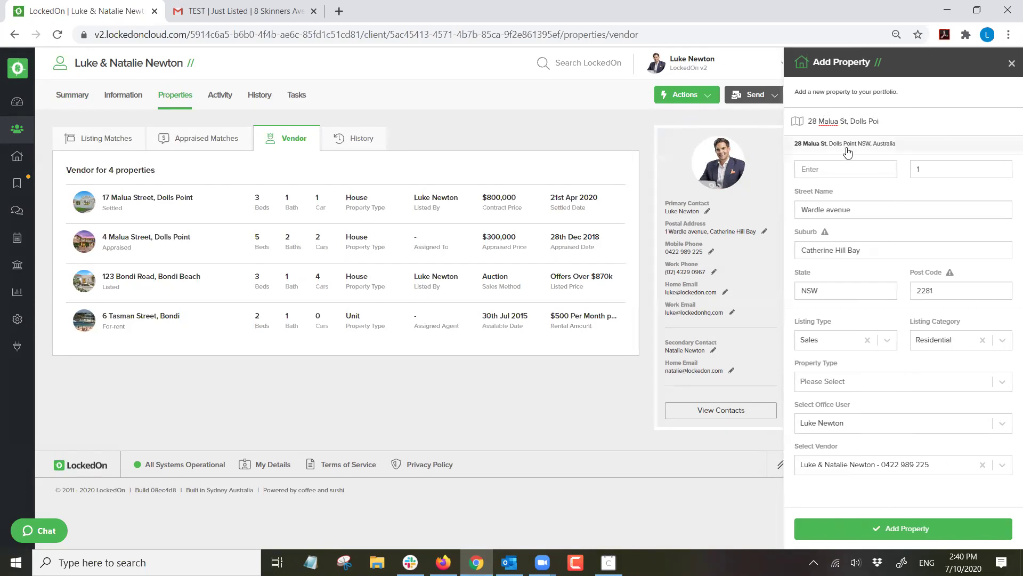
click(845, 144)
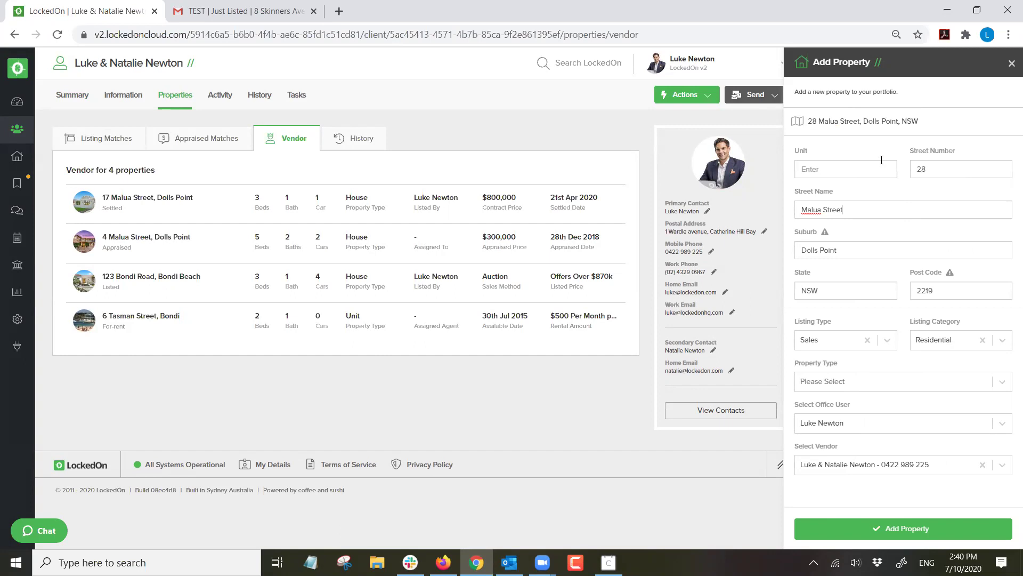
click(940, 117)
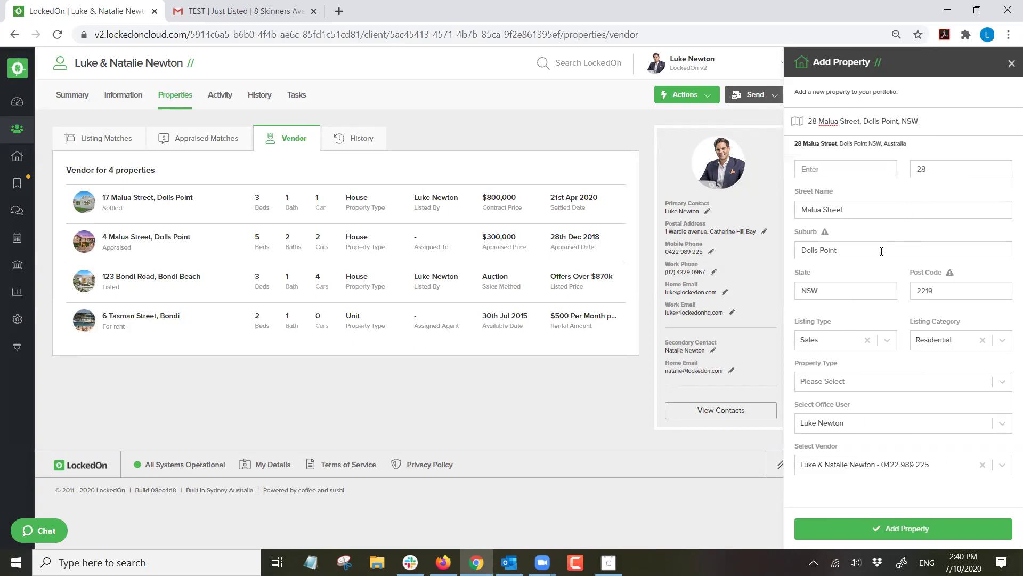
click(855, 381)
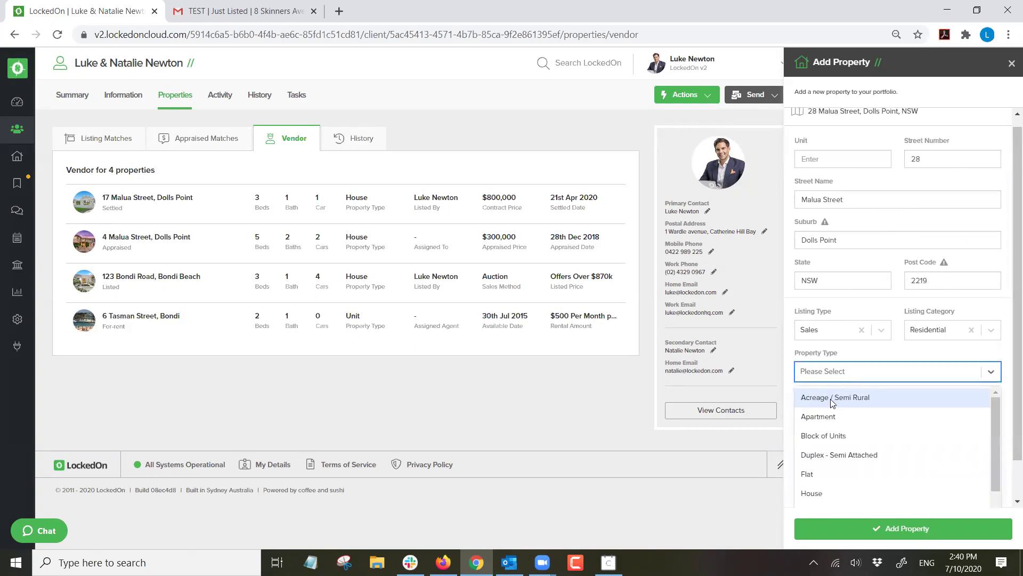
scroll(831, 405, down, 3)
click(818, 419)
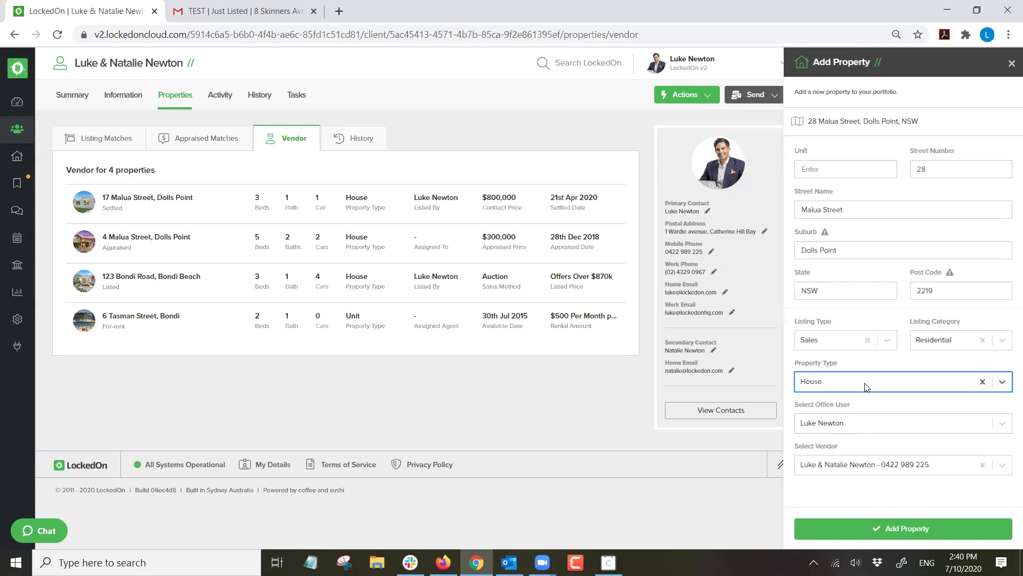
click(896, 530)
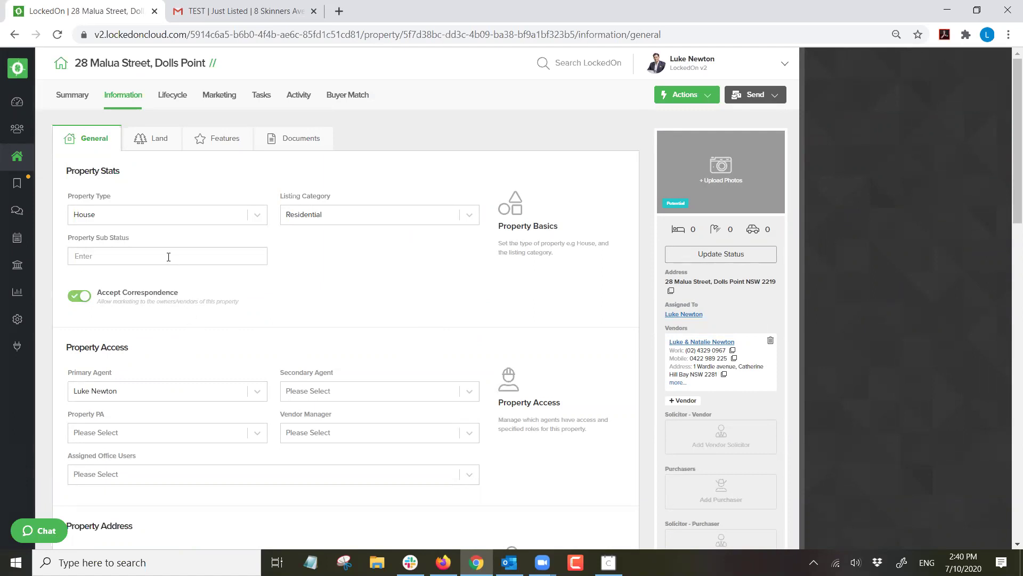
scroll(168, 256, down, 8)
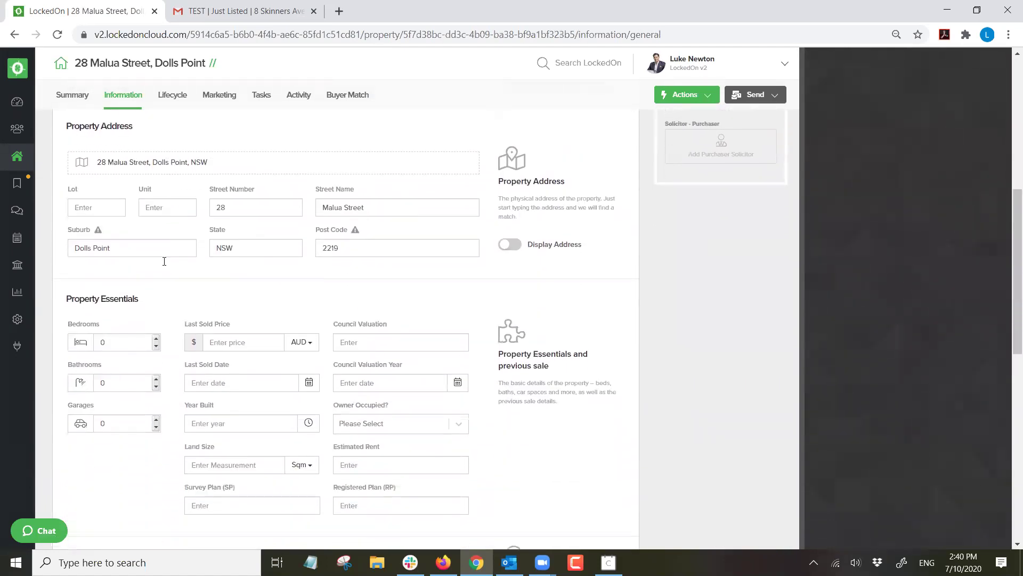
click(156, 338)
click(155, 379)
click(155, 379)
click(156, 420)
scroll(245, 215, down, 10)
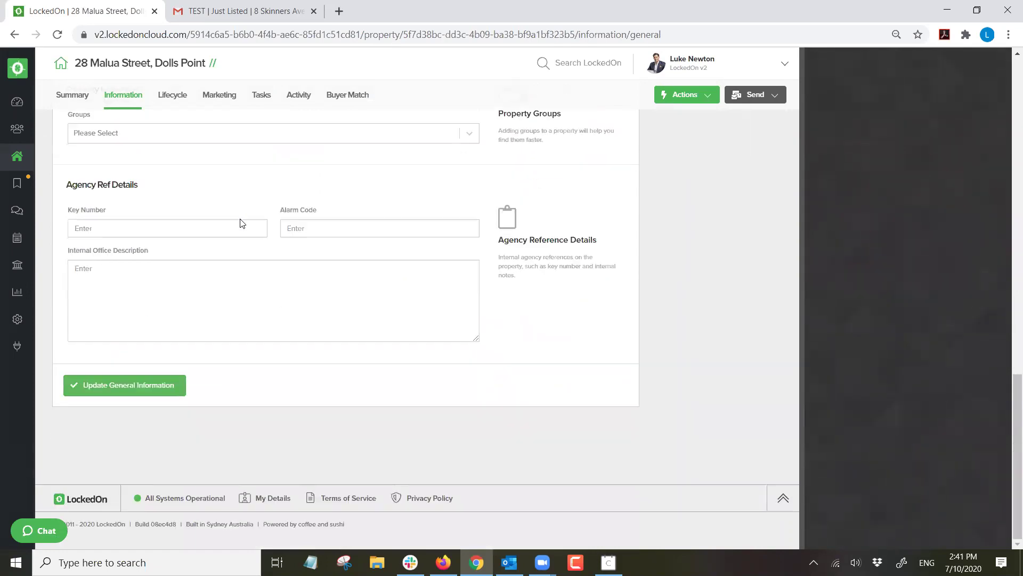
click(140, 383)
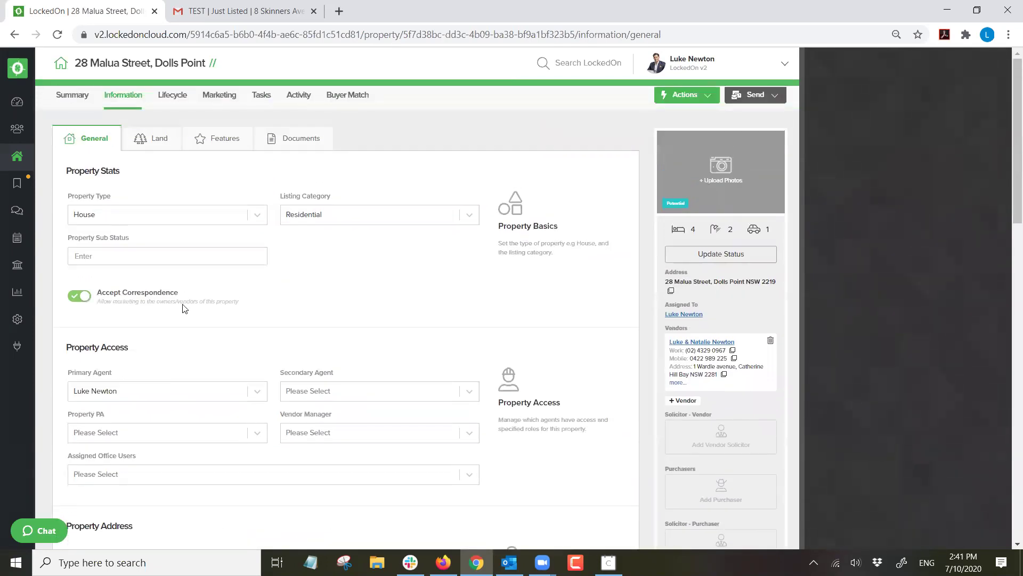
Open the status update and check the Property Status list, leaving it at Potential.
click(713, 255)
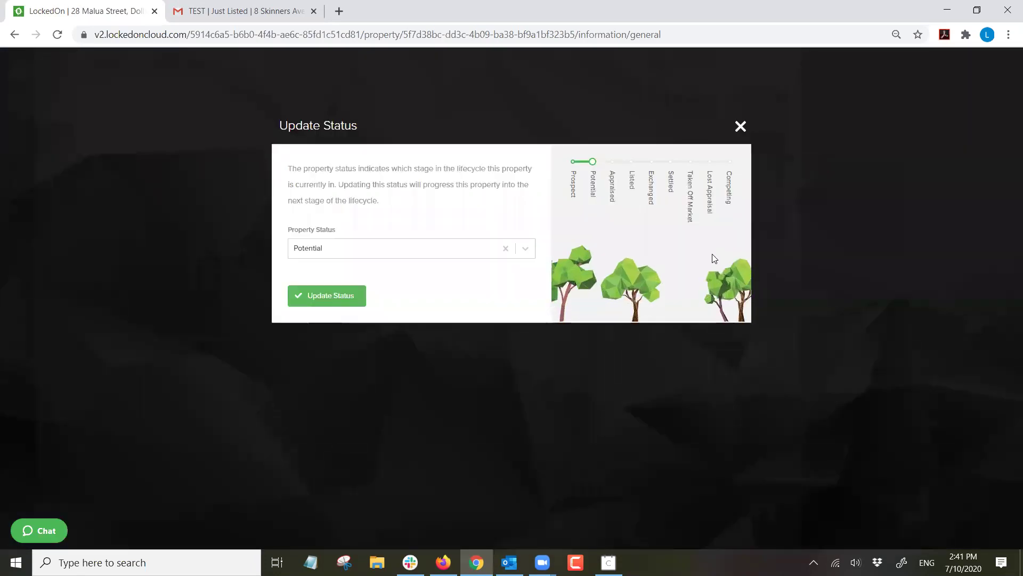
click(376, 252)
click(609, 229)
Close the status update unchanged and review the property's Land, Features and Documents tabs.
click(740, 127)
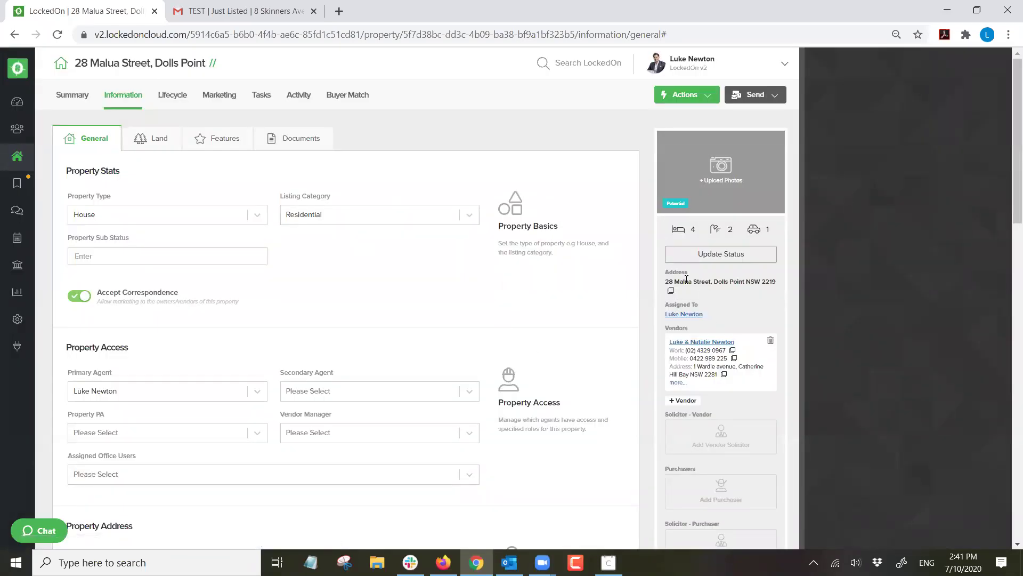
scroll(192, 271, down, 5)
scroll(194, 276, up, 5)
click(150, 139)
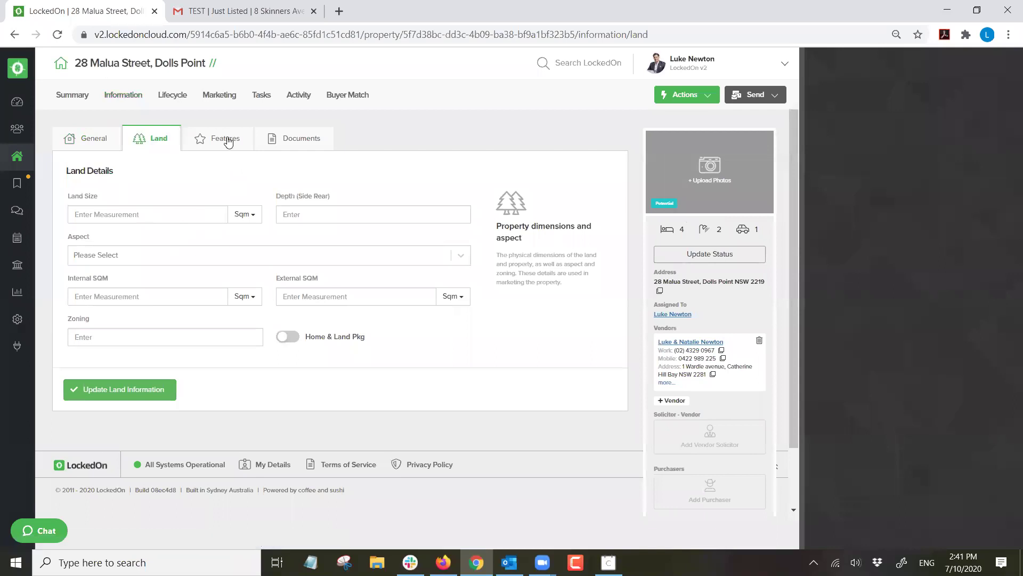
click(228, 141)
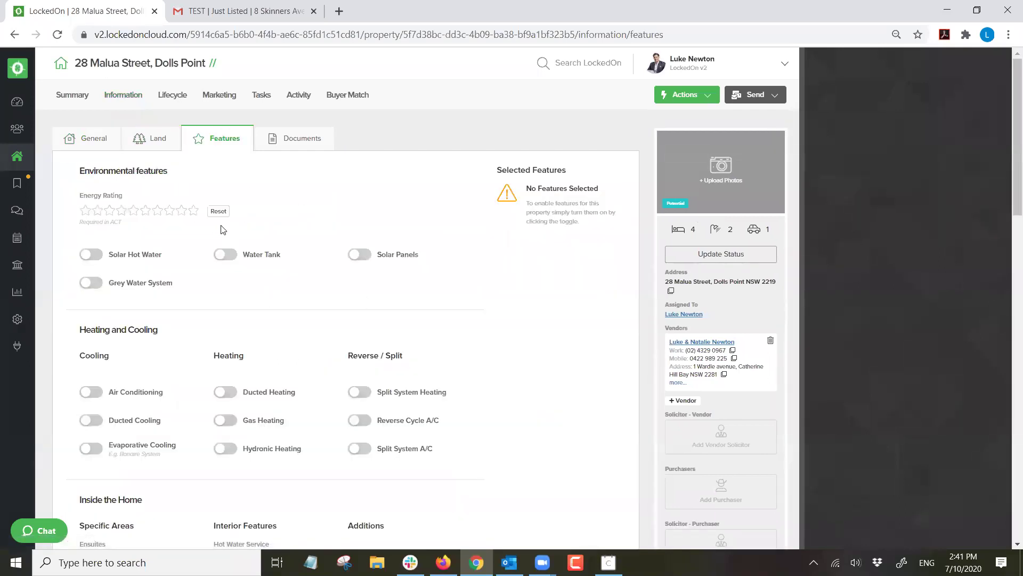
click(270, 145)
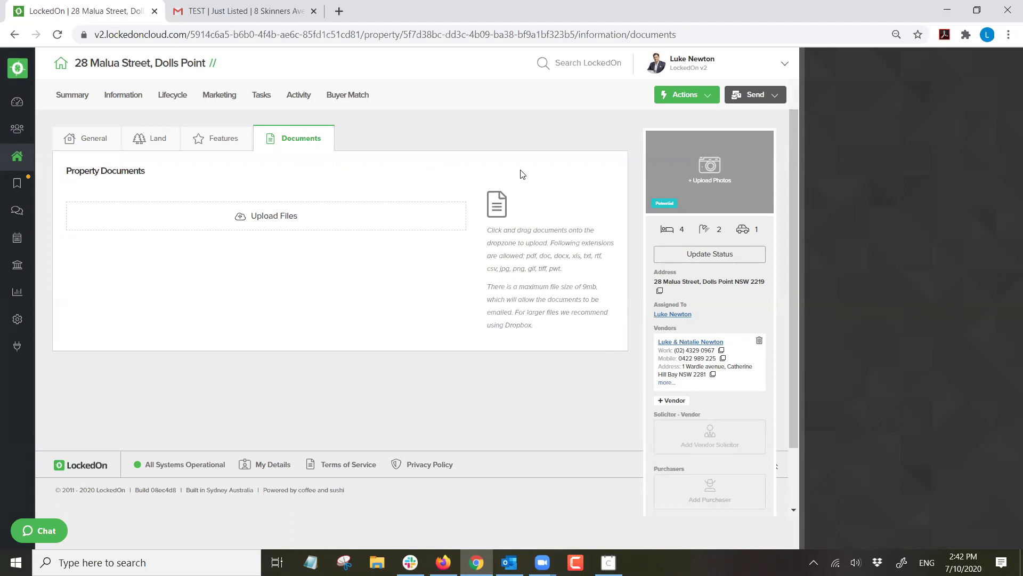
click(675, 96)
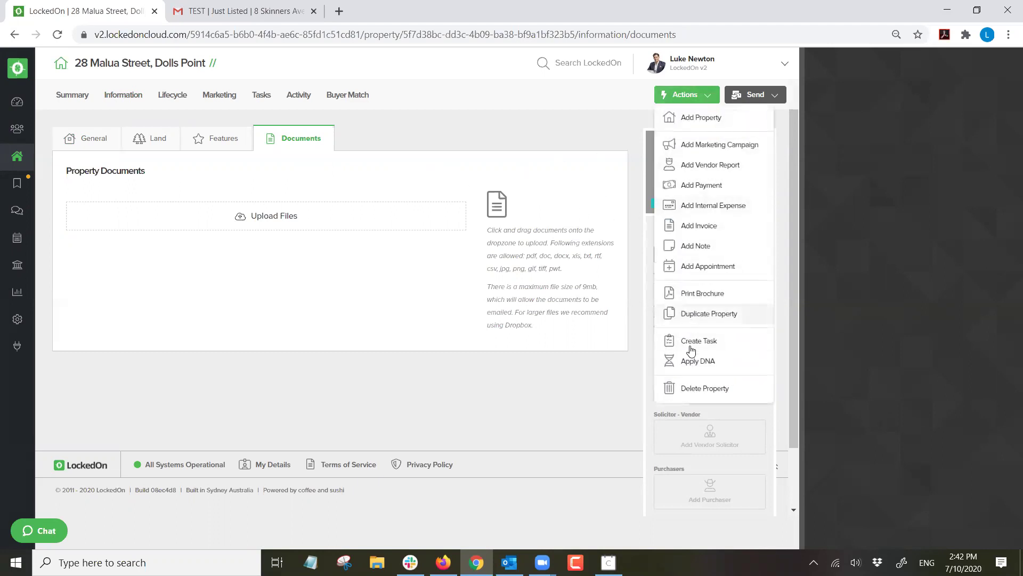
click(687, 358)
click(428, 223)
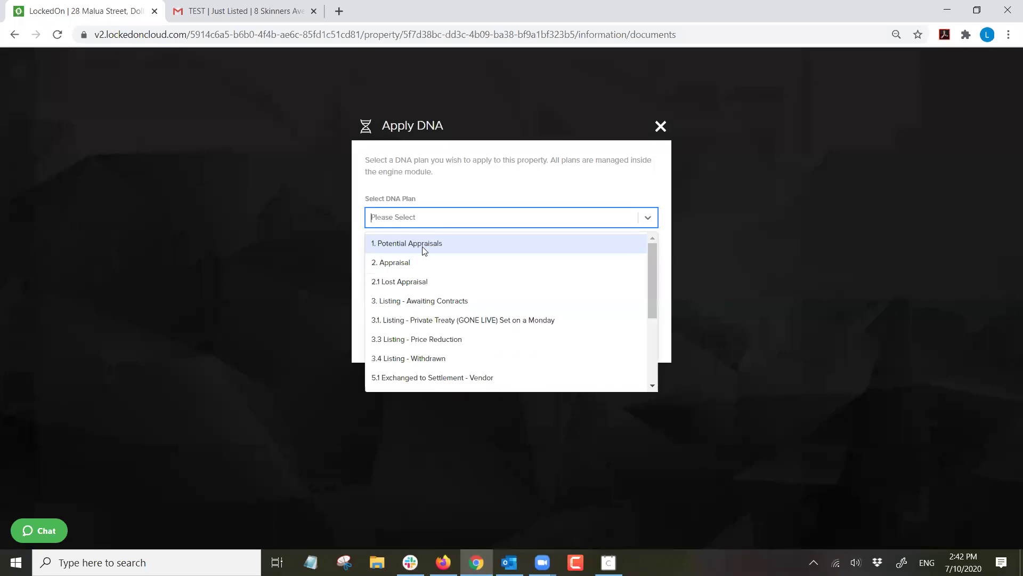
scroll(445, 283, down, 3)
scroll(445, 279, up, 3)
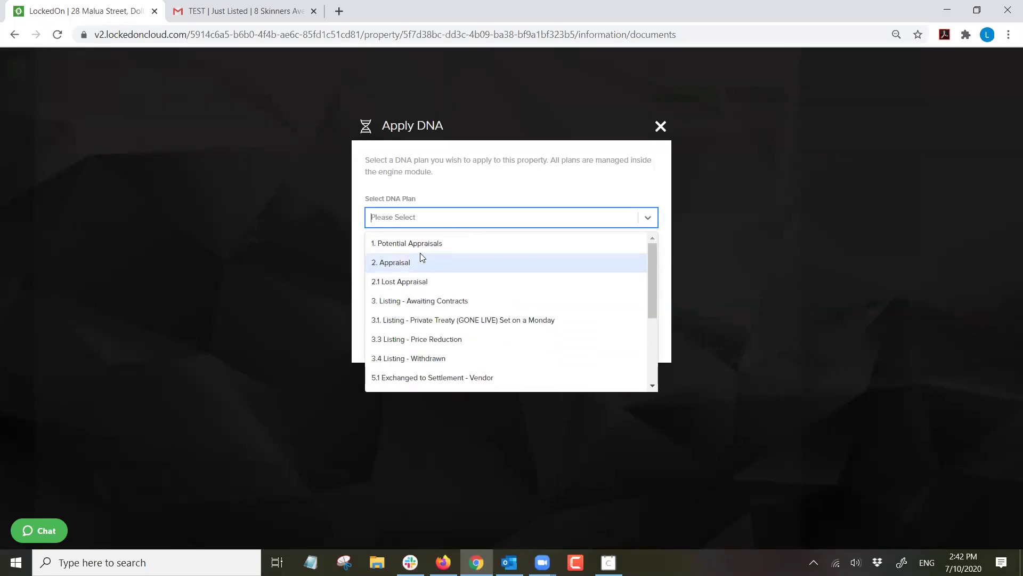
click(417, 246)
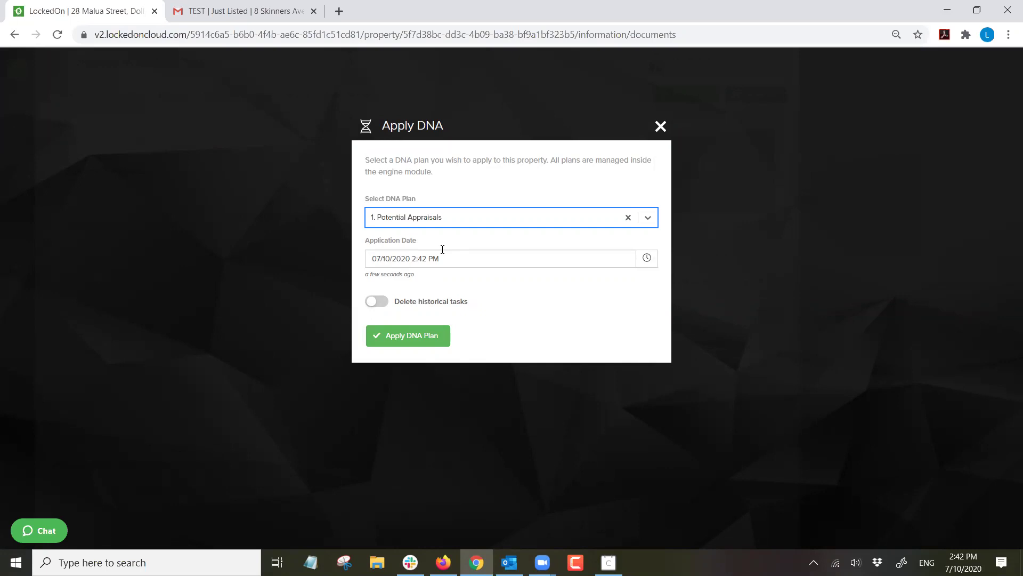
click(414, 337)
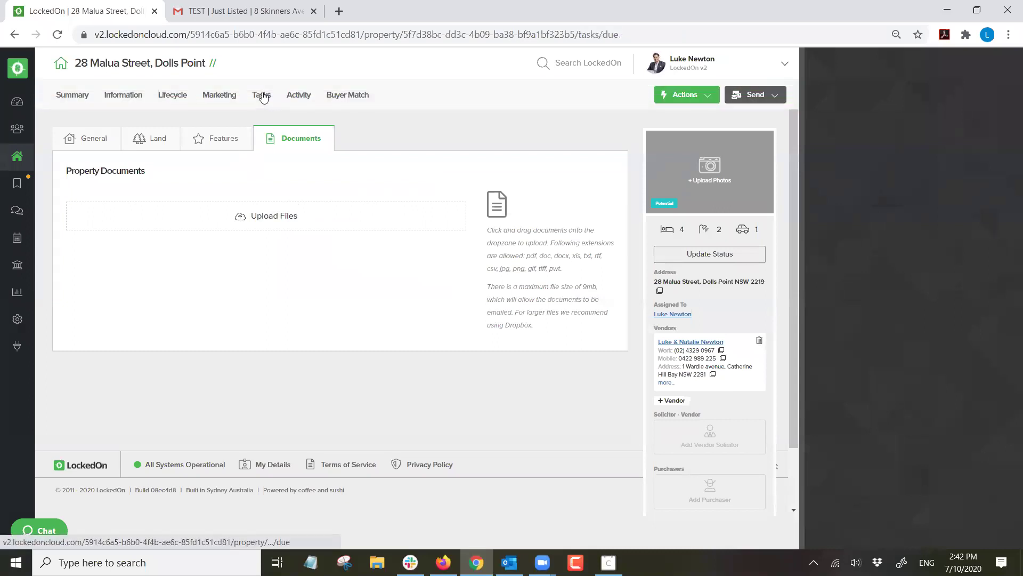
click(261, 95)
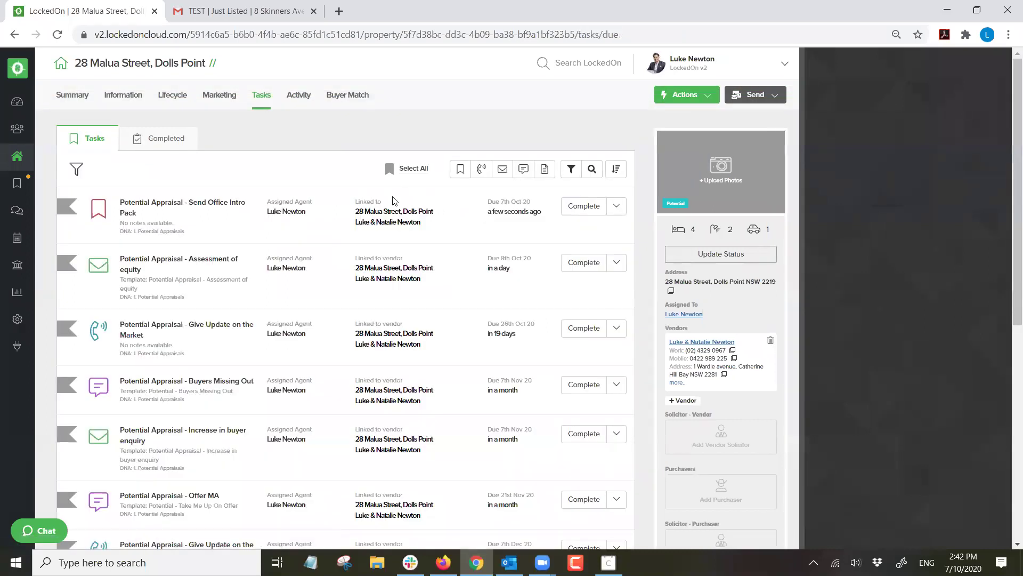
Review the due tasks: Send Office Intro Pack, Assessment of equity, Market update, Buyers Missing Out, Increase in buyer enquiry.
triple_click(151, 197)
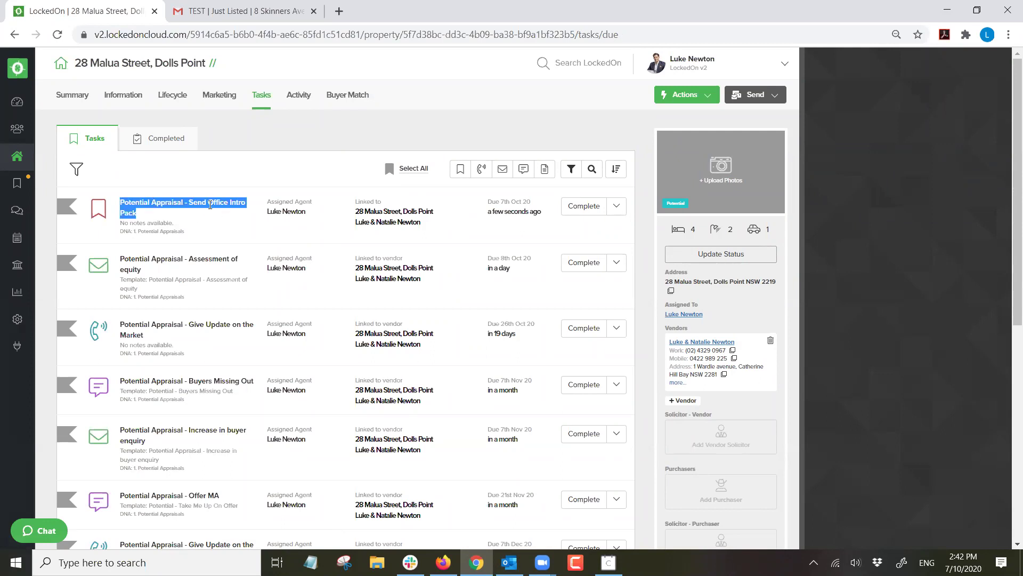
triple_click(192, 259)
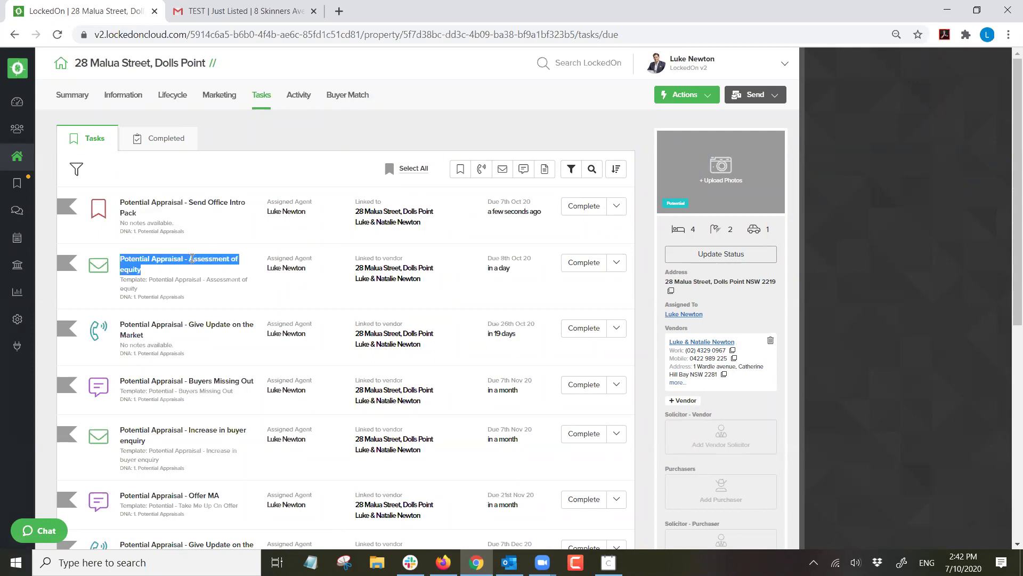
triple_click(155, 322)
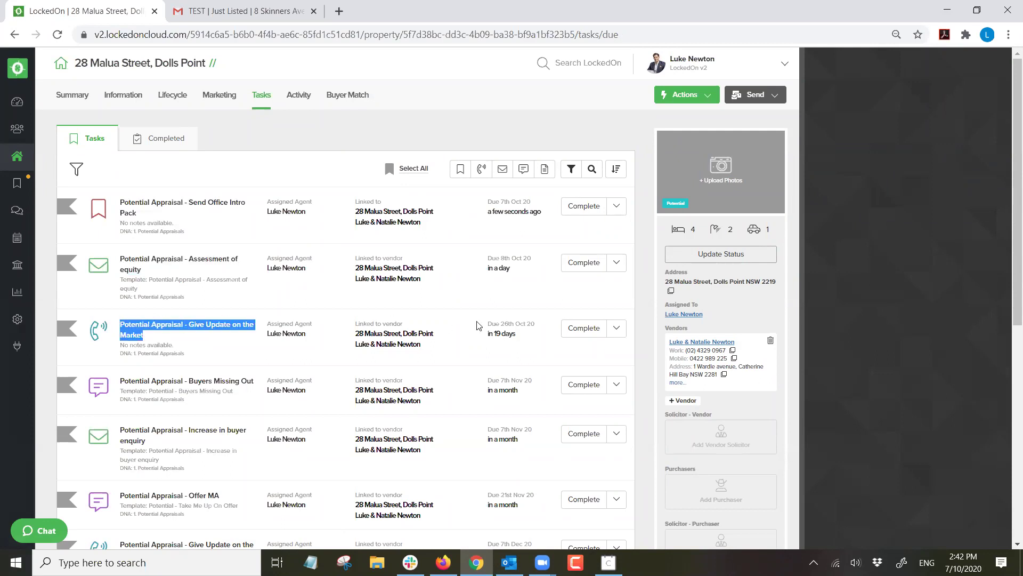
triple_click(198, 383)
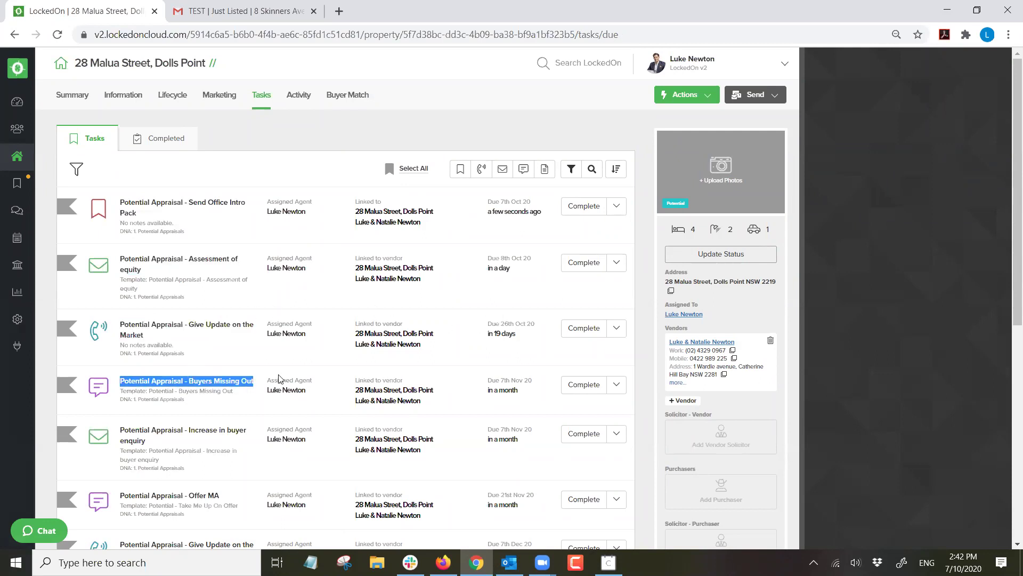
triple_click(194, 429)
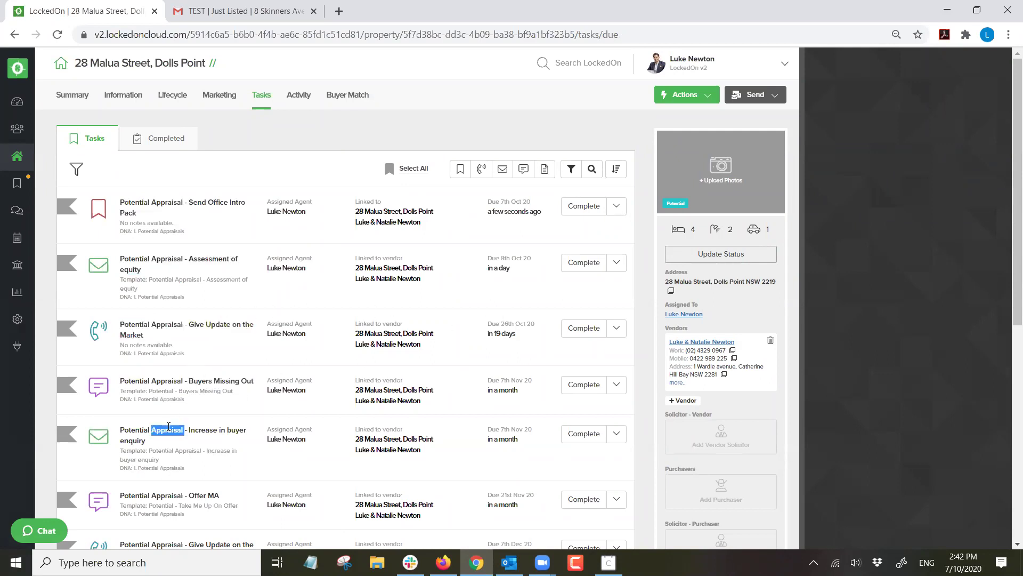
scroll(238, 440, down, 1)
scroll(238, 374, down, 3)
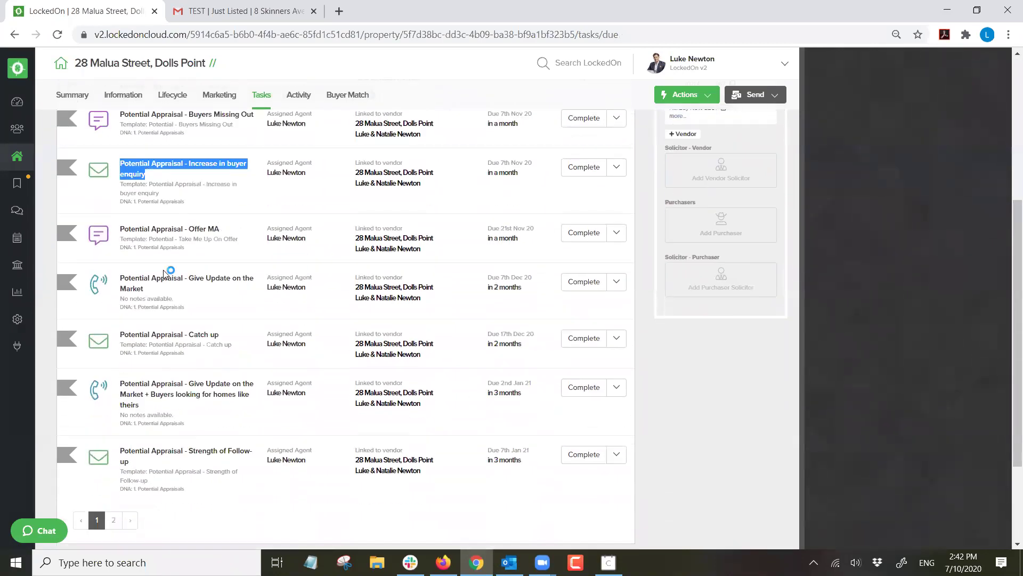
scroll(208, 376, down, 2)
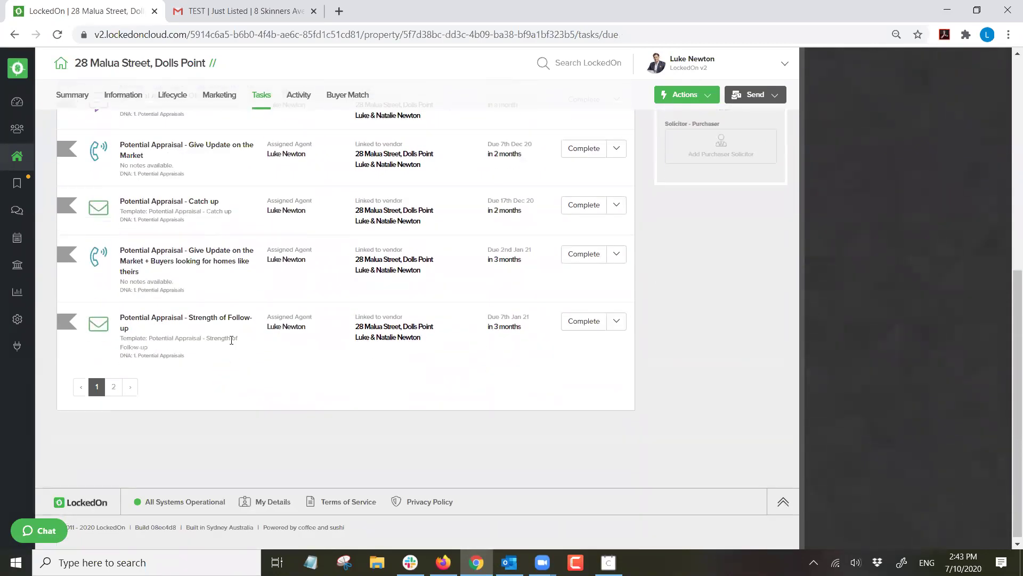
scroll(308, 211, up, 5)
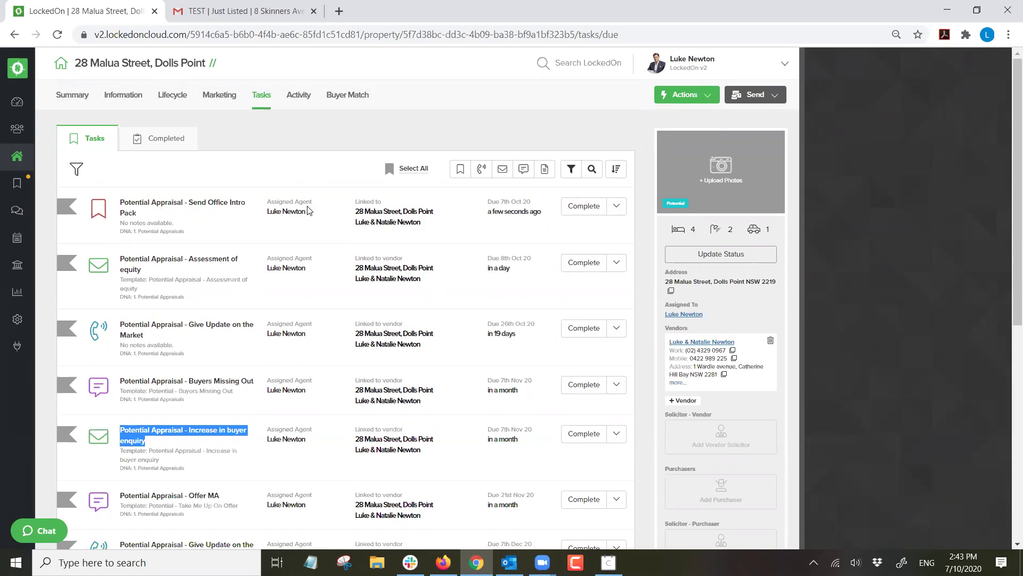
click(288, 153)
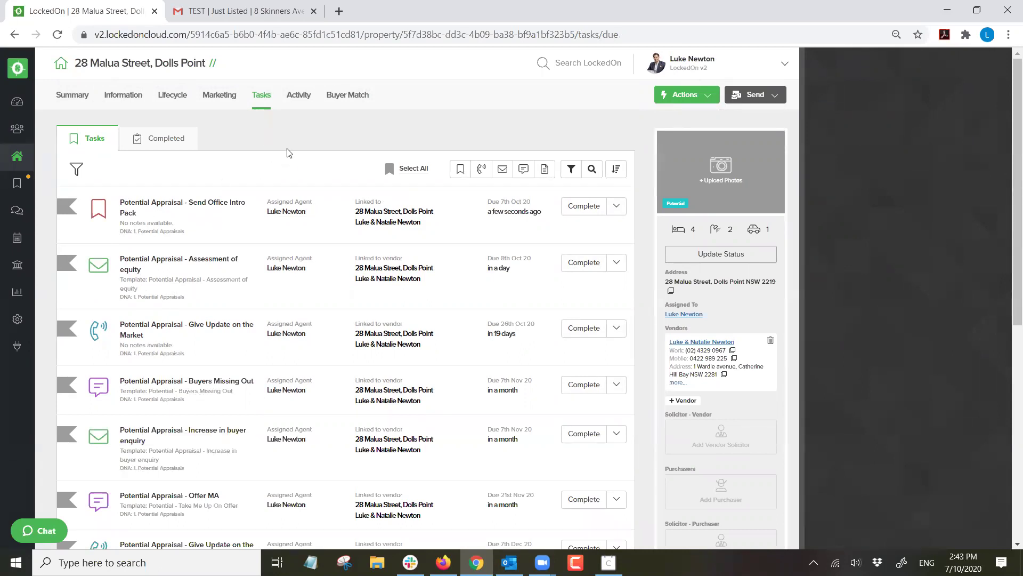
Check the completed Nice to Meet You task, then go to the Engine Room.
click(172, 138)
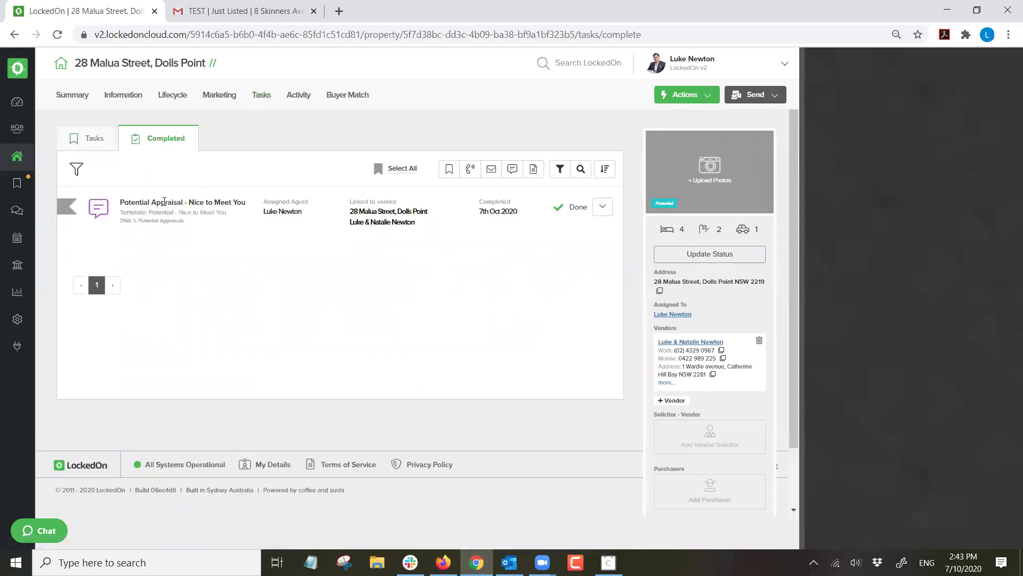
triple_click(164, 201)
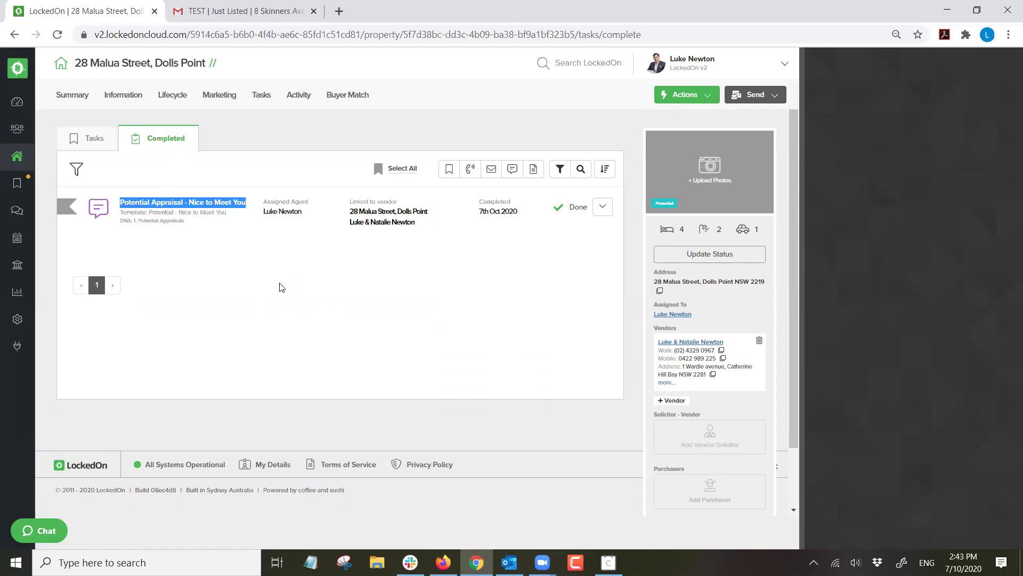
click(278, 167)
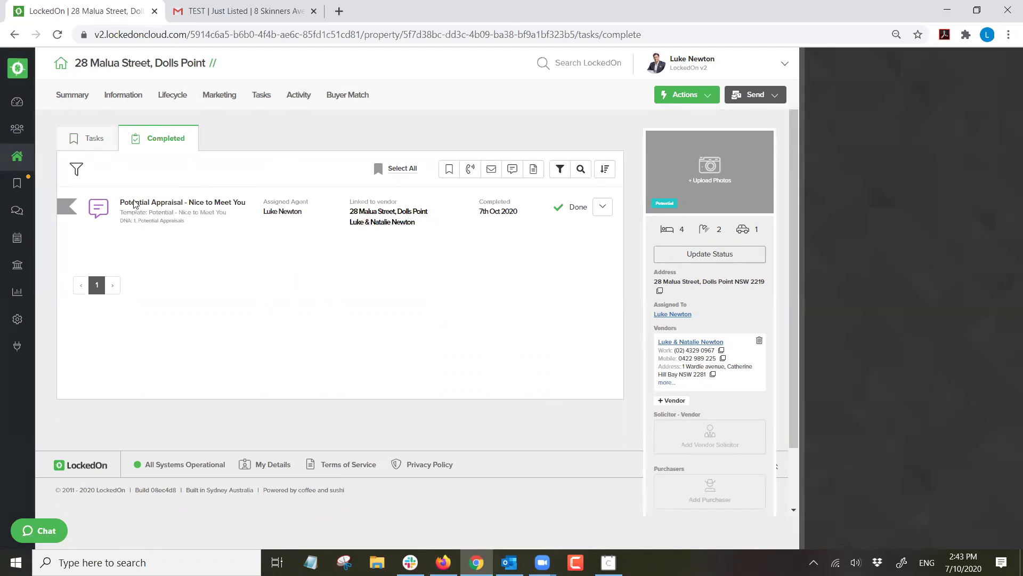
click(16, 319)
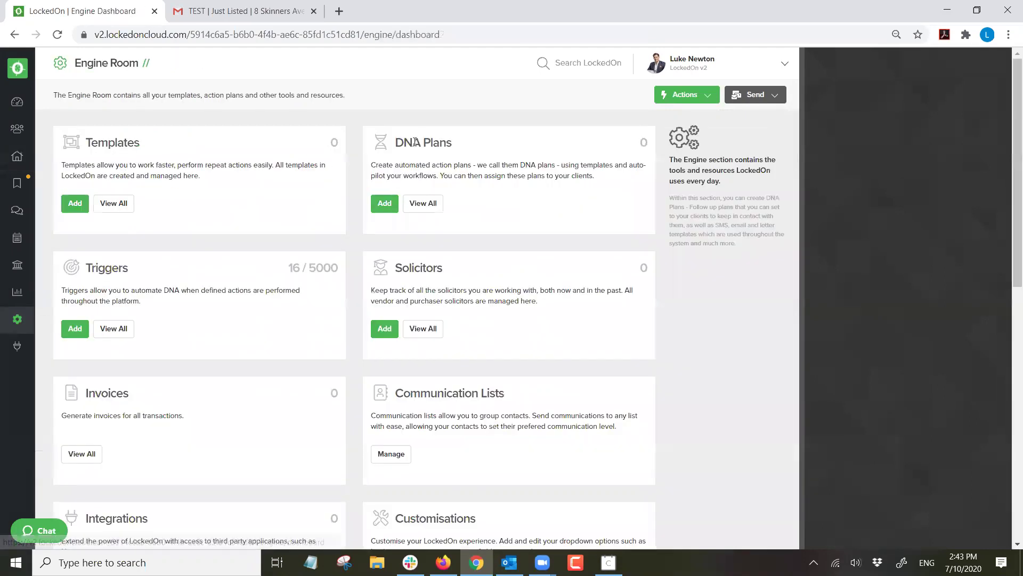
Open the 1. Potential Appraisals plan from the DNA Plans list in the builder.
click(423, 203)
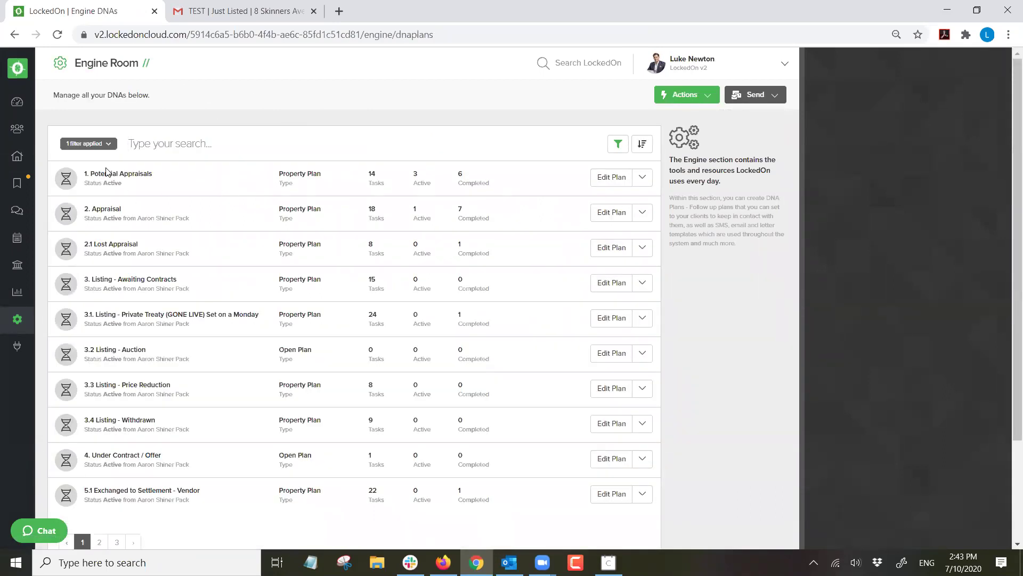
triple_click(108, 173)
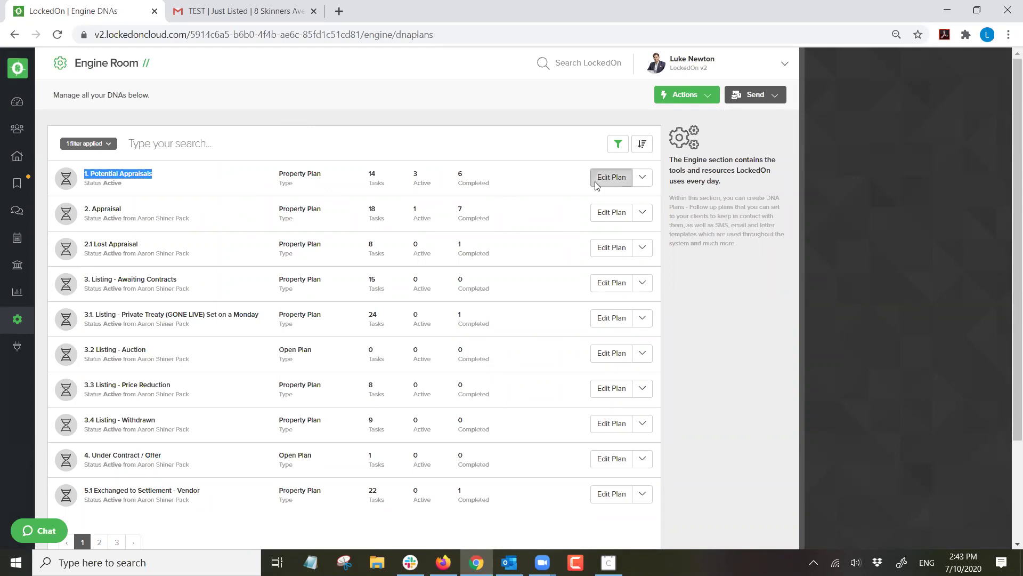
click(594, 181)
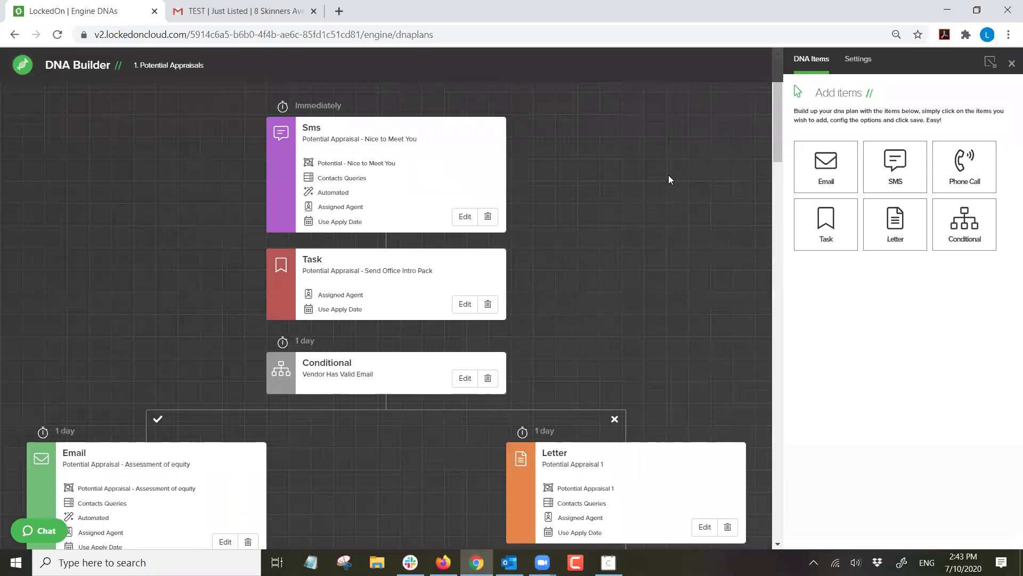
scroll(669, 170, down, 6)
scroll(671, 173, up, 4)
scroll(671, 174, up, 3)
Check the SMS step's automation setting, save the office intro pack task, and close the builder.
click(467, 215)
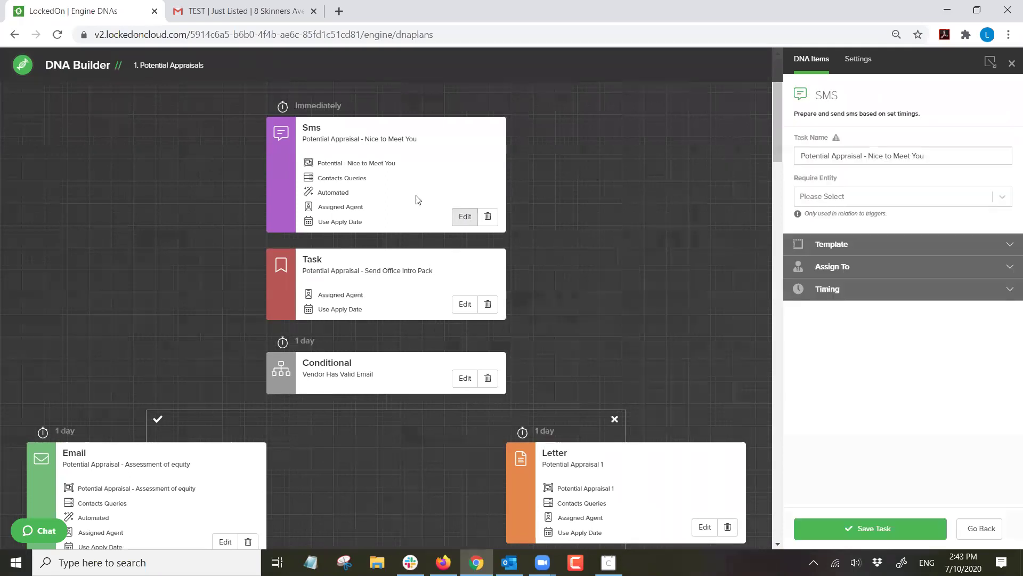
click(803, 245)
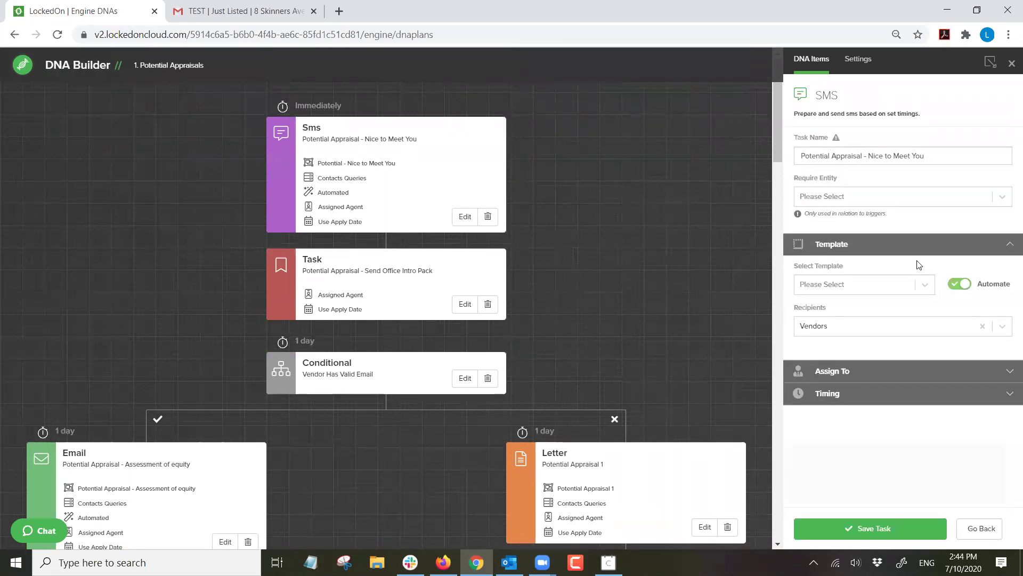
click(960, 288)
click(960, 287)
click(872, 530)
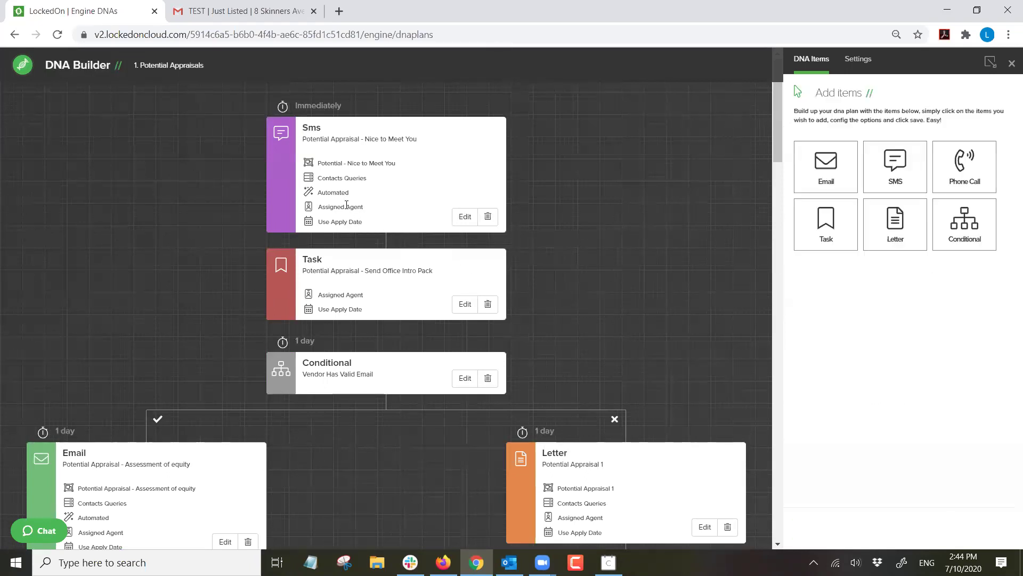
double_click(337, 191)
click(1011, 63)
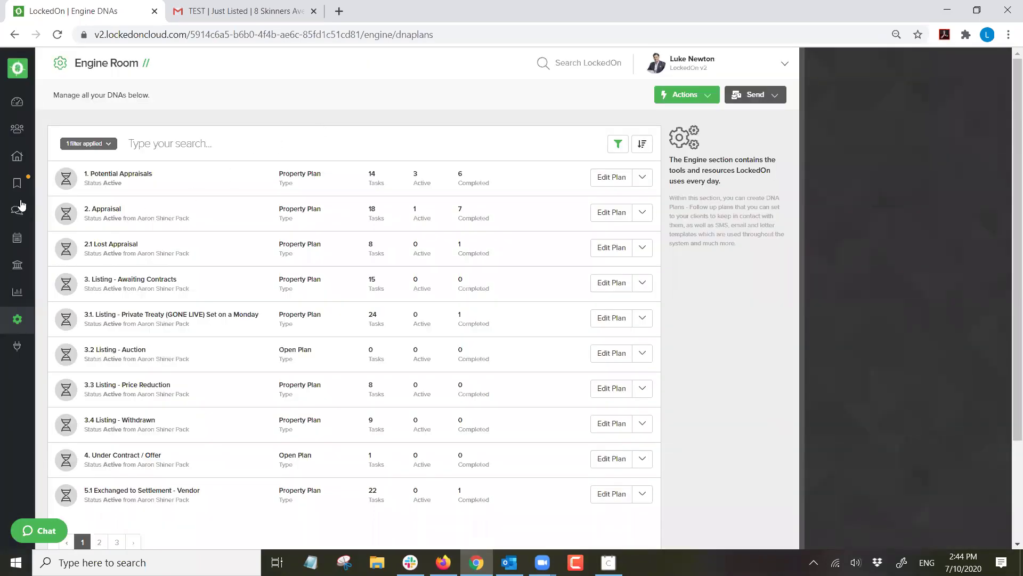
click(14, 35)
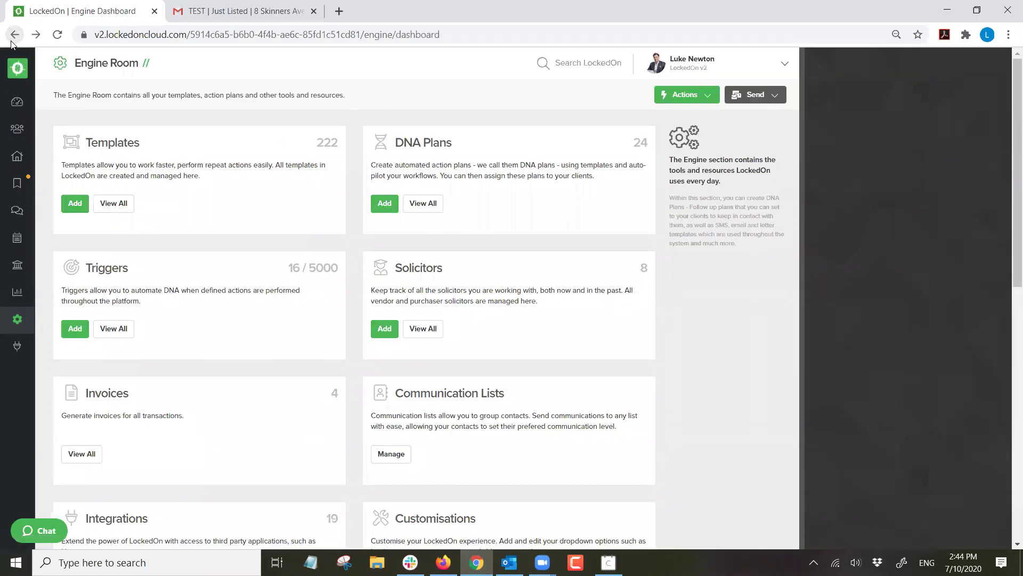
click(12, 36)
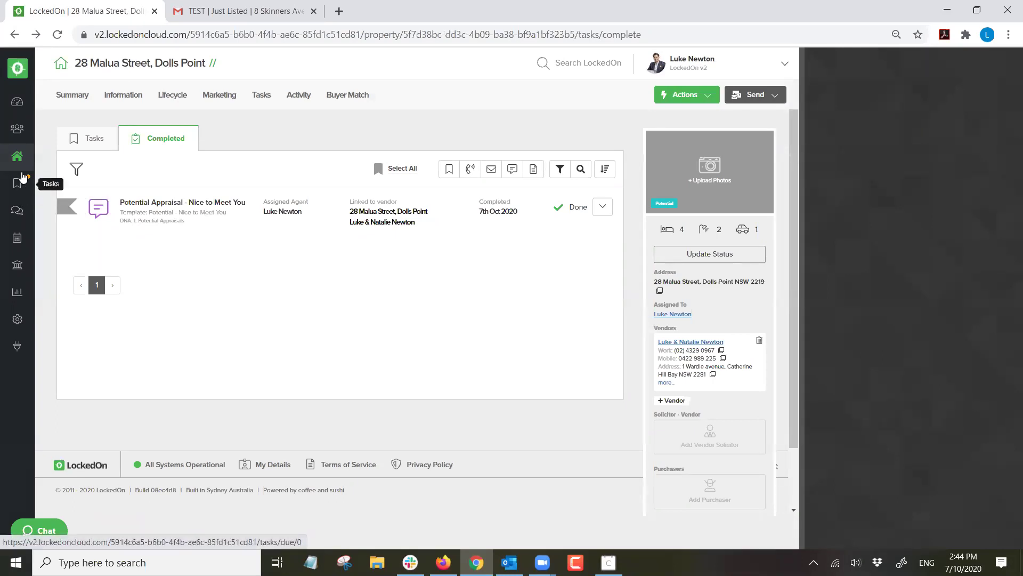
click(84, 140)
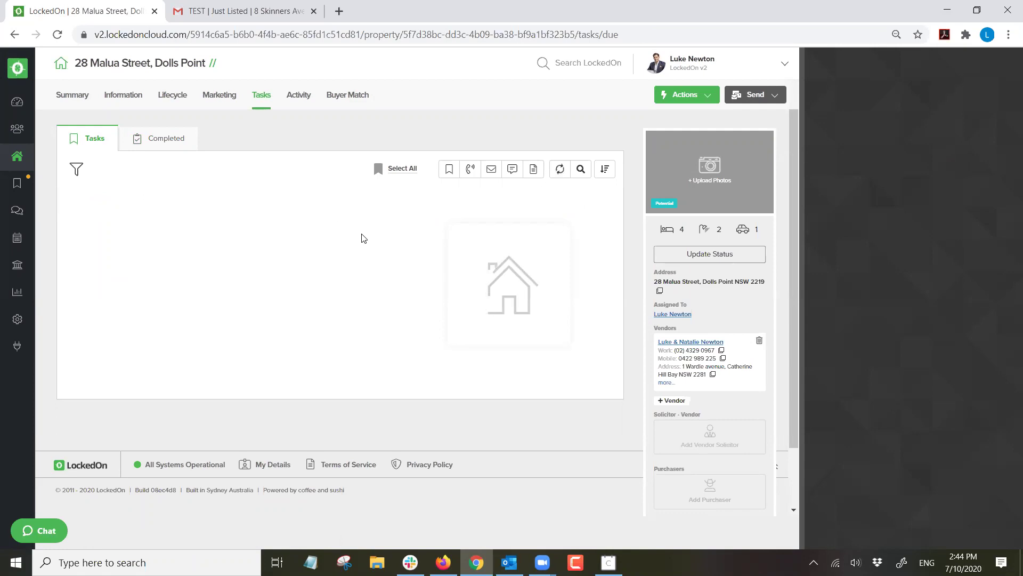
click(224, 96)
click(261, 96)
scroll(247, 306, down, 10)
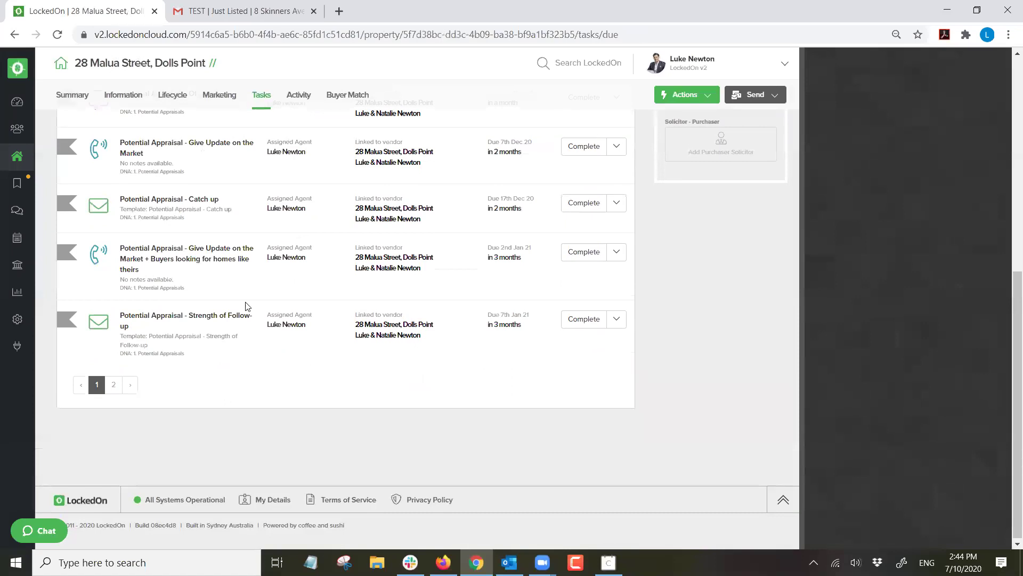
click(114, 384)
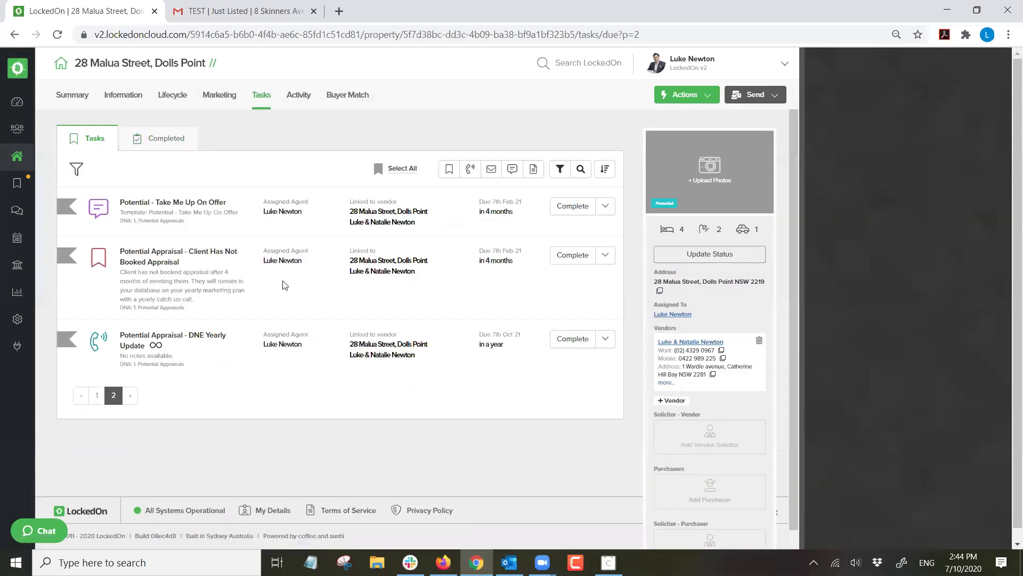
Refresh the dashboard statistics and list the 3 tasks due today.
mouse_move(156, 349)
click(18, 101)
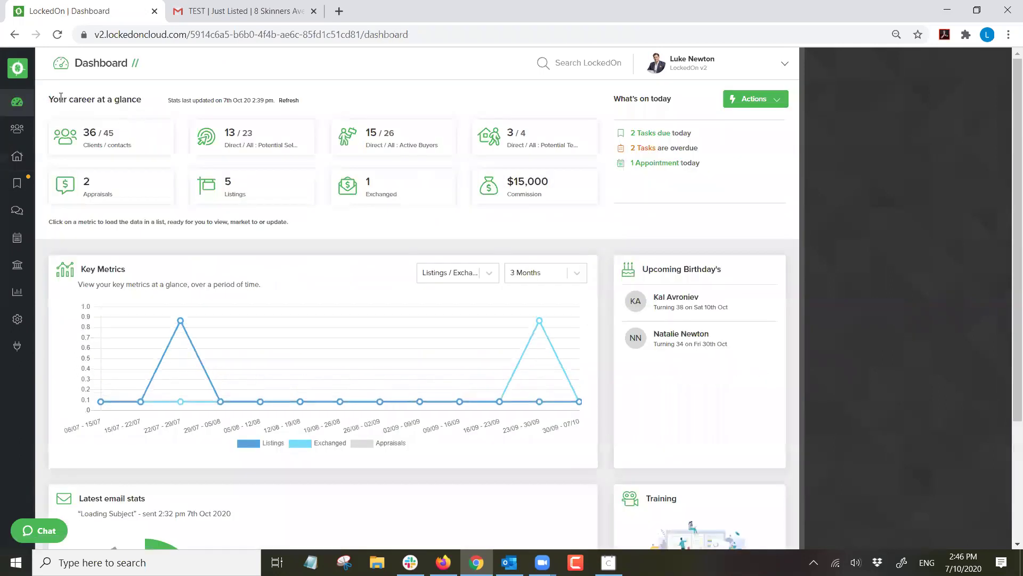
triple_click(643, 101)
click(289, 100)
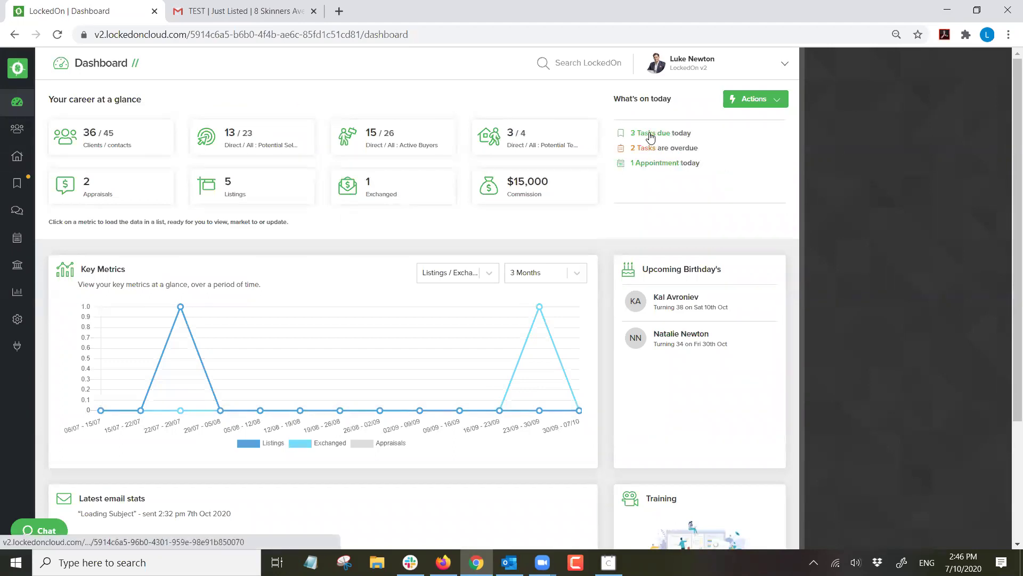
click(649, 138)
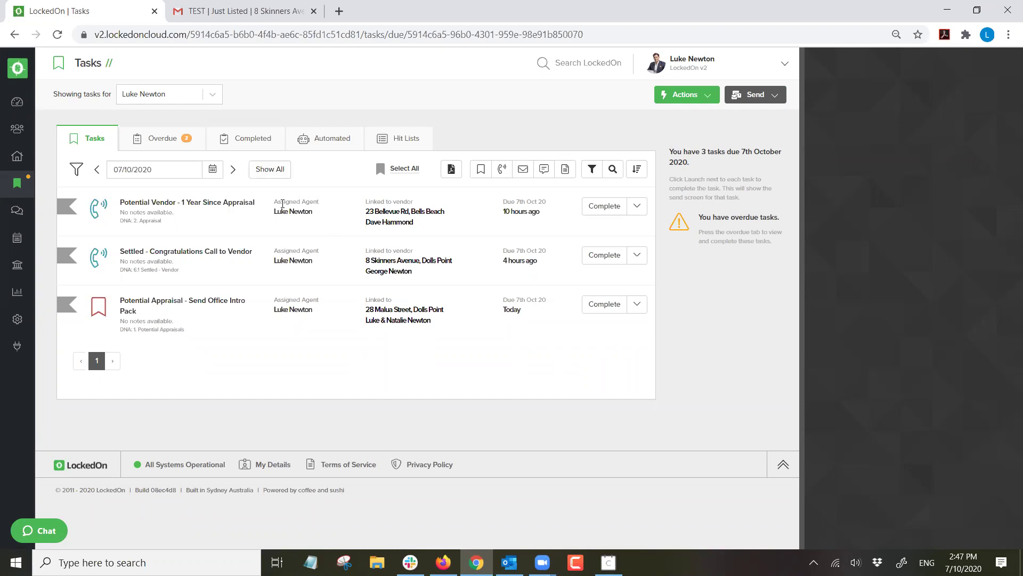
click(18, 102)
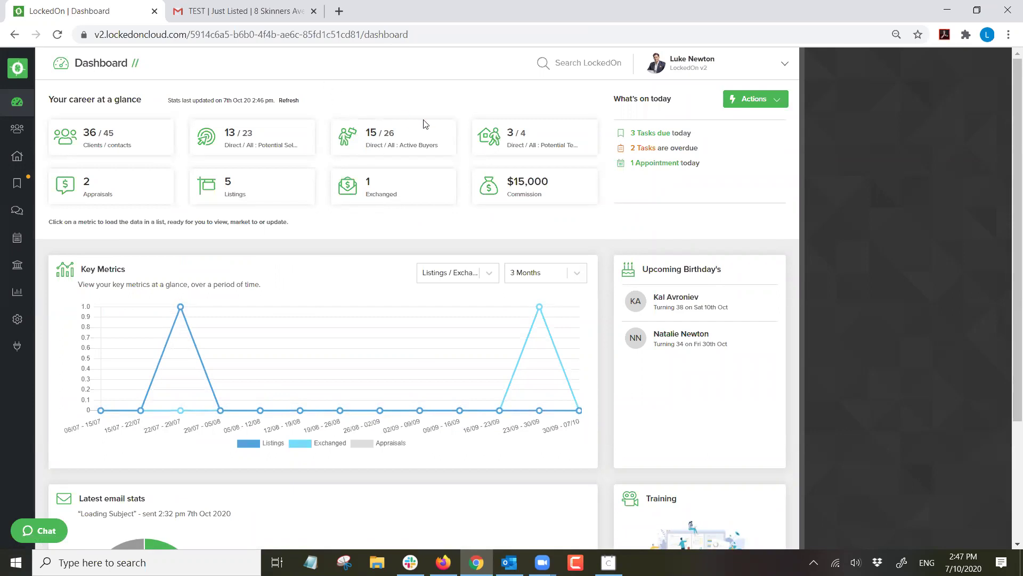
click(18, 184)
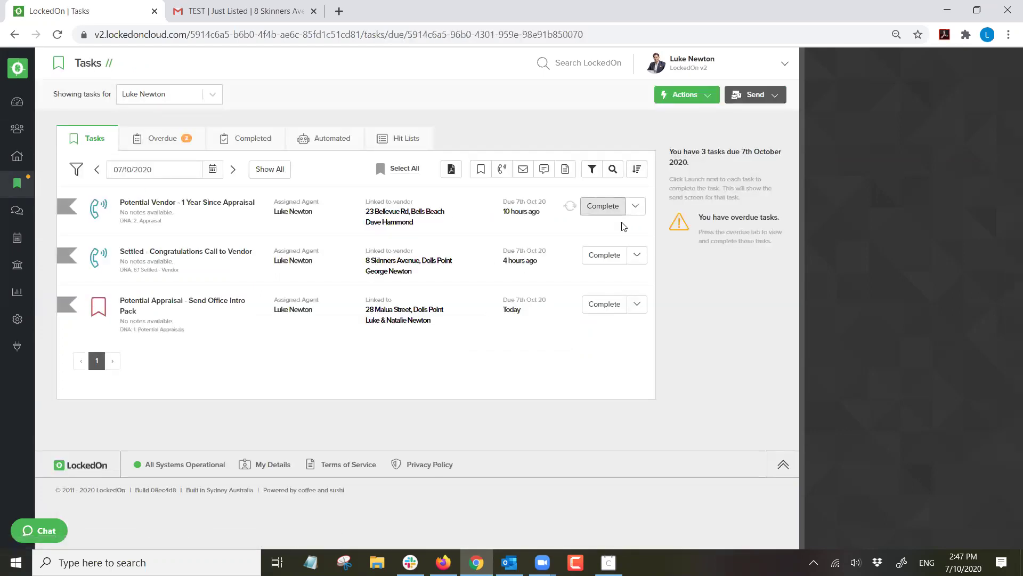
click(596, 207)
scroll(837, 237, down, 6)
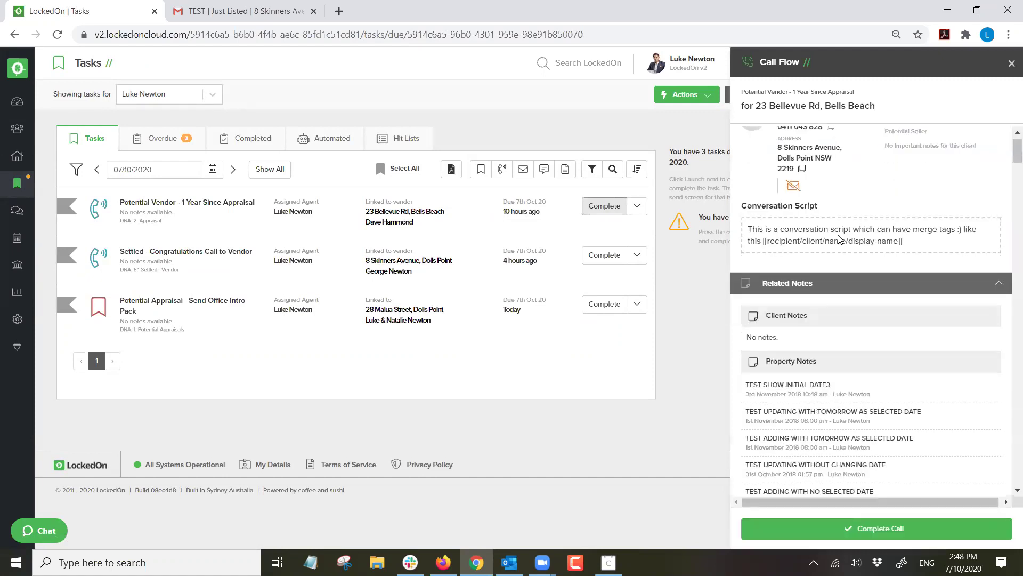
scroll(847, 241, down, 10)
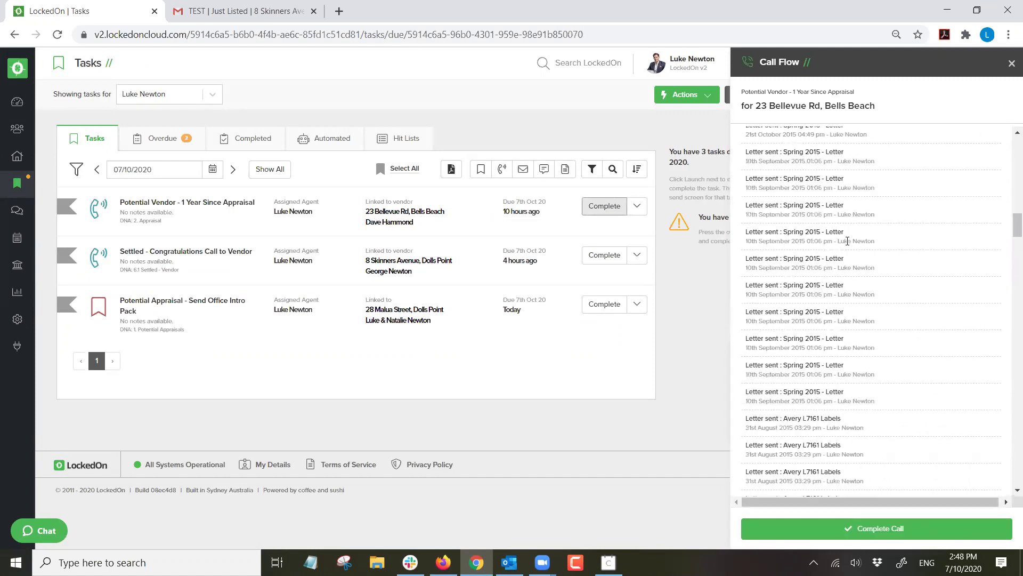
scroll(845, 241, down, 10)
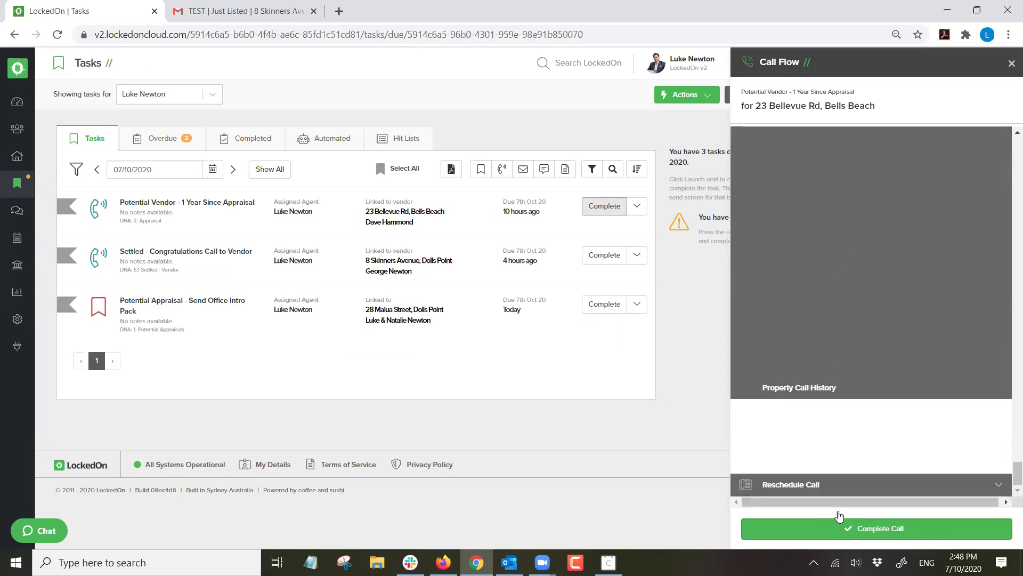
scroll(853, 367, up, 8)
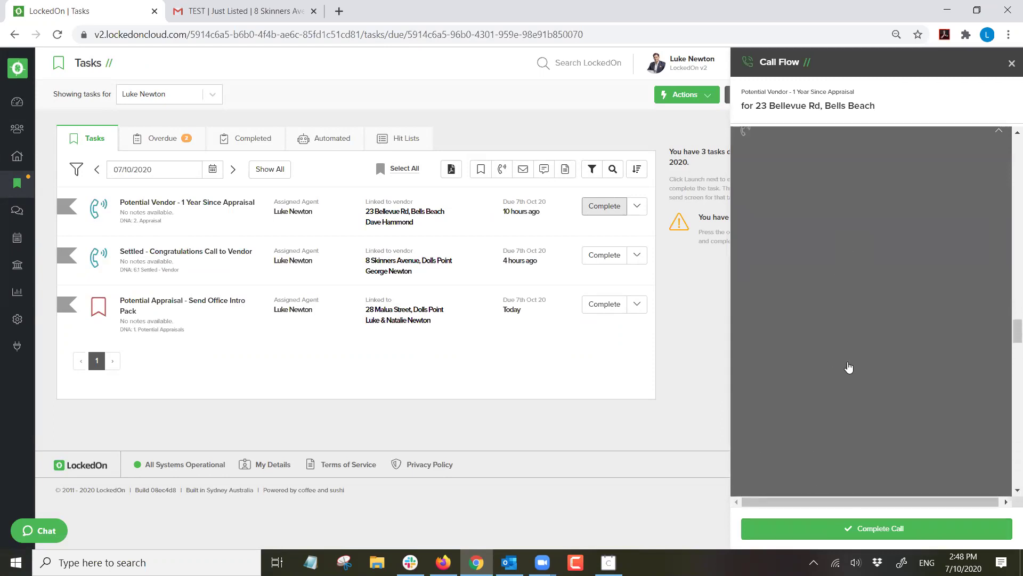
scroll(848, 357, up, 5)
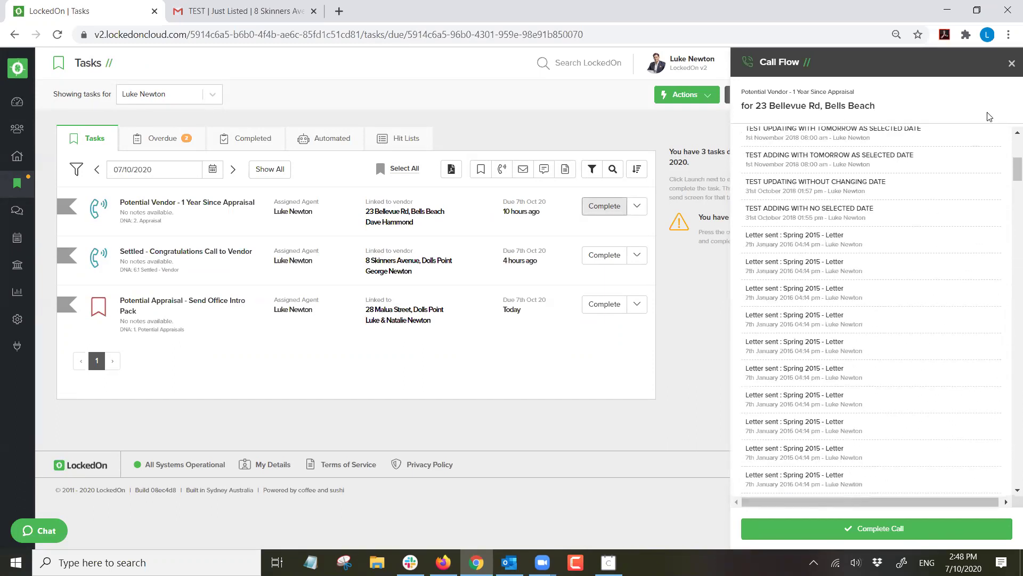
click(606, 207)
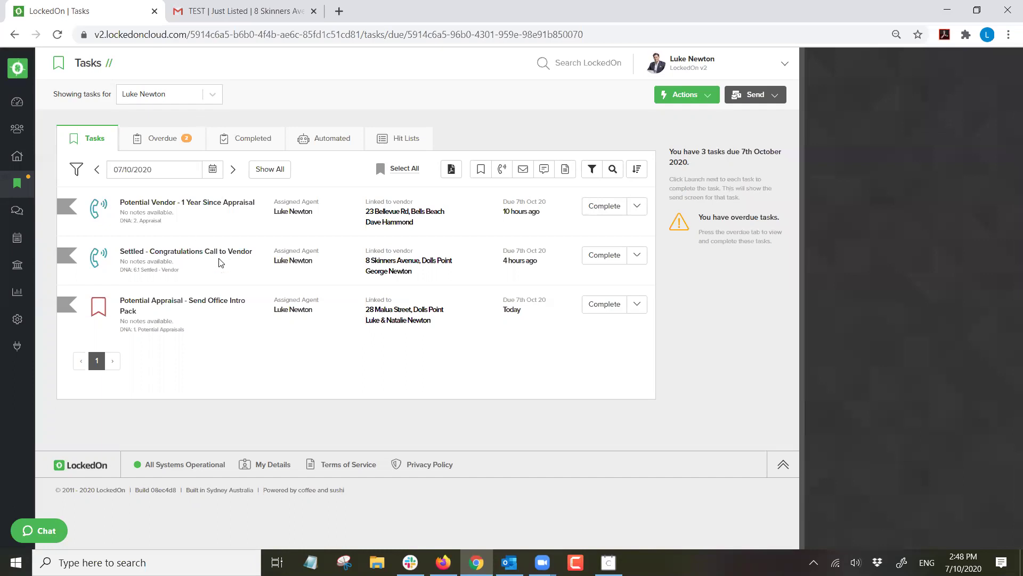
click(391, 310)
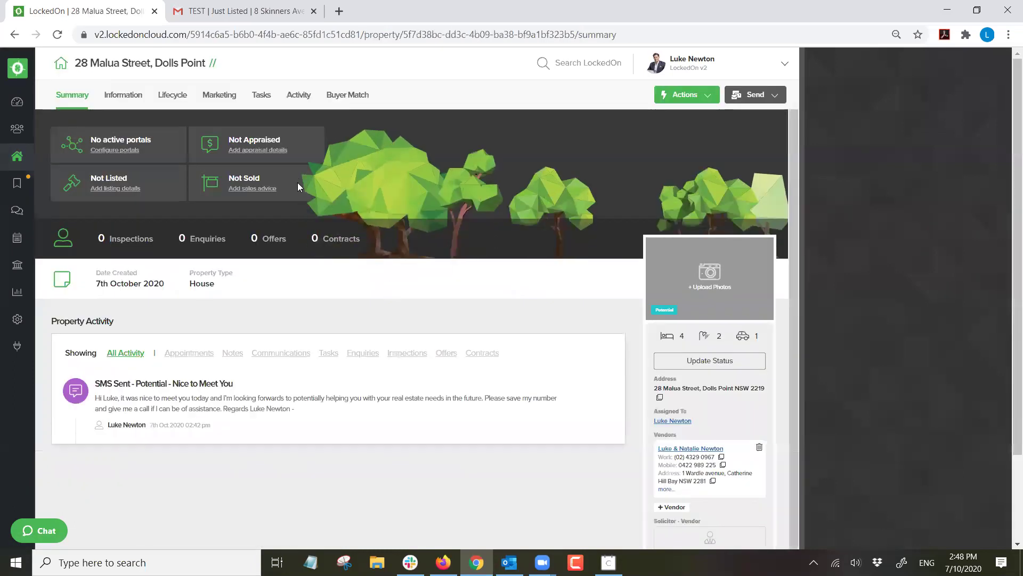
click(261, 95)
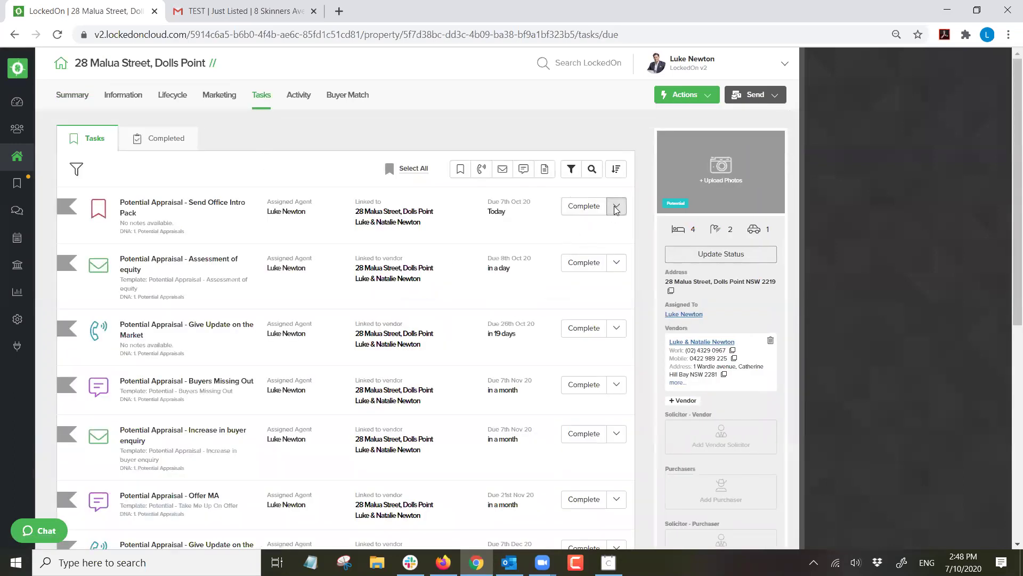
click(615, 206)
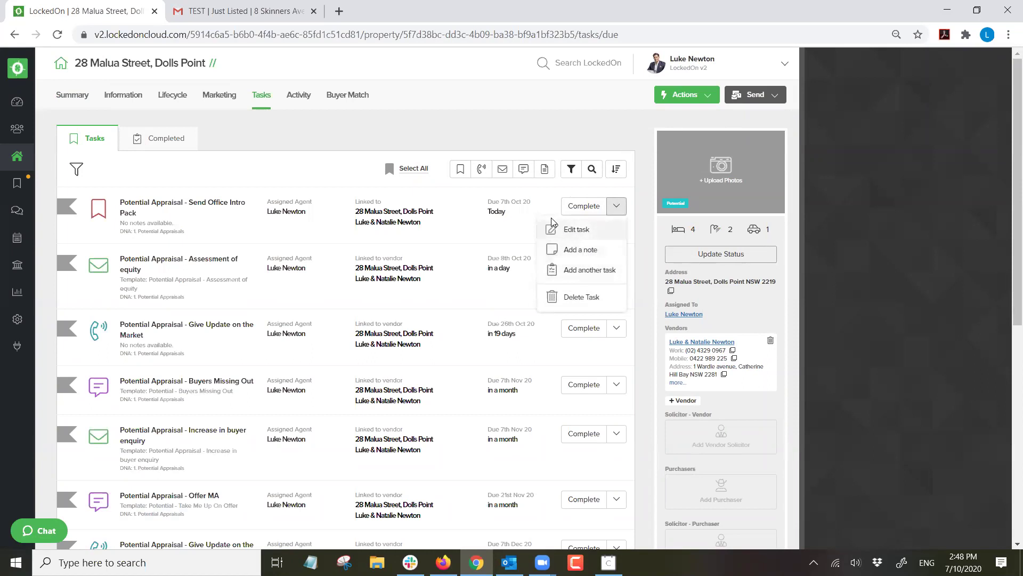
click(520, 212)
click(584, 207)
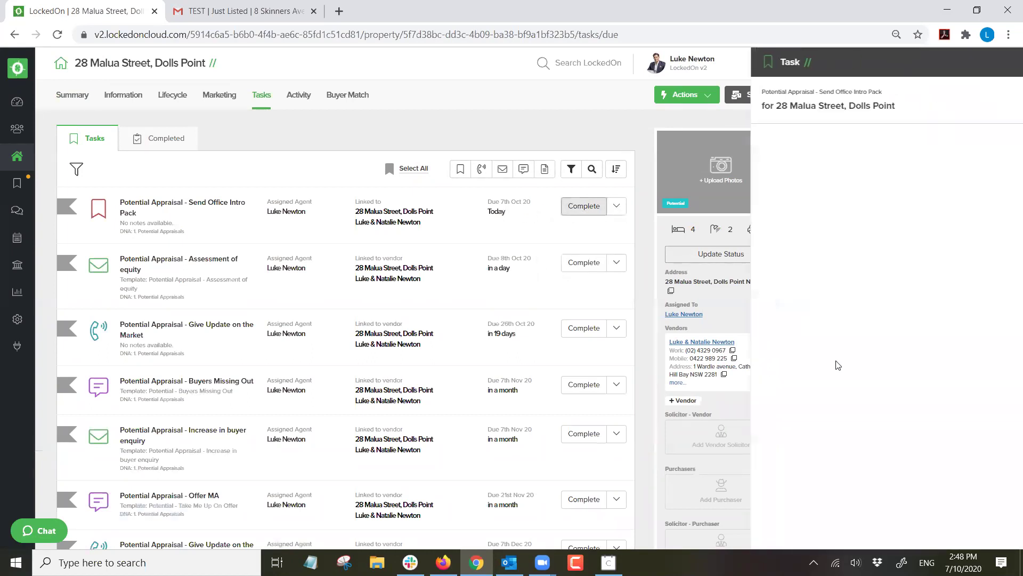
click(840, 534)
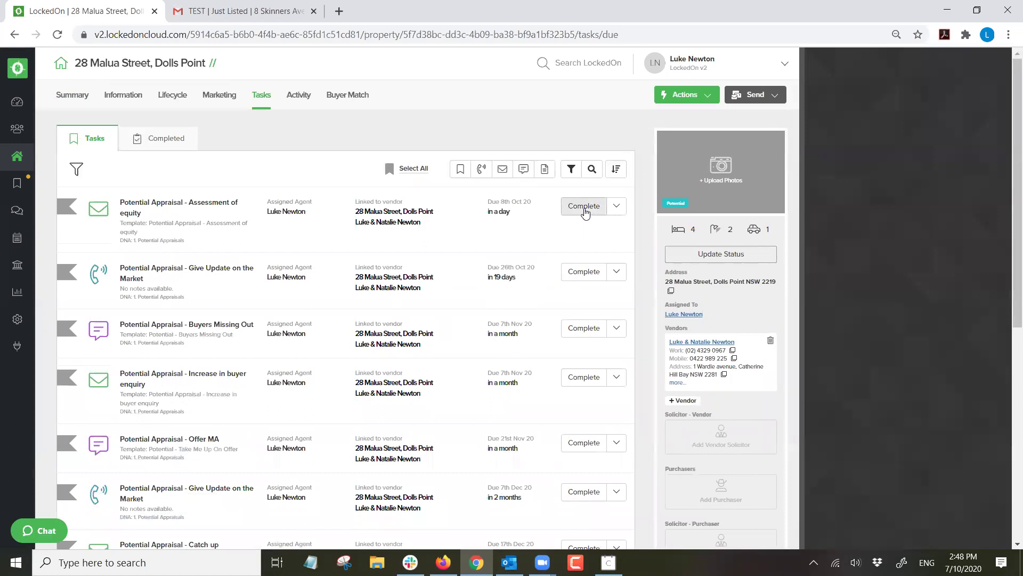
Try completing the equity assessment email task, then view the property's Information page.
click(584, 211)
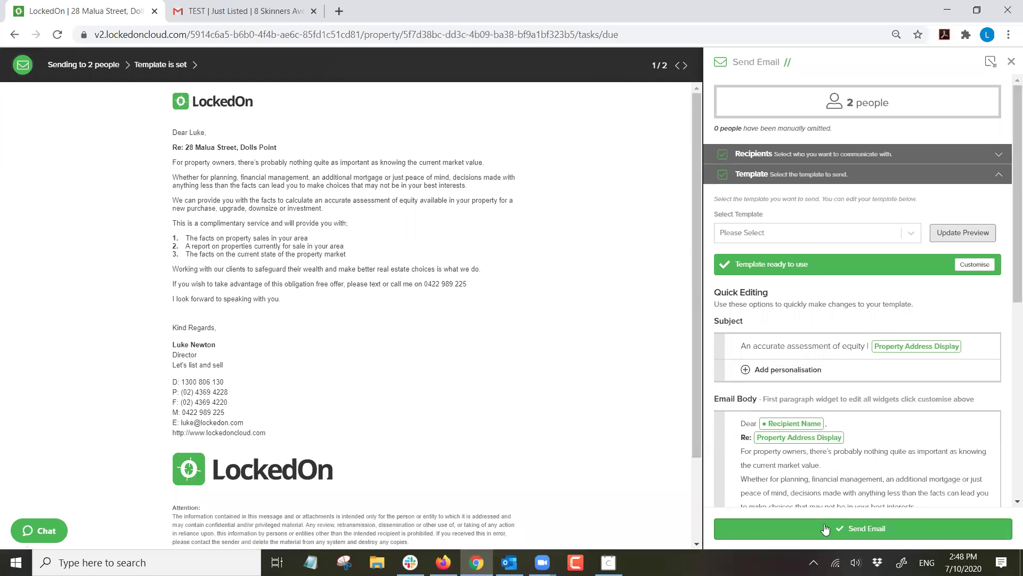
click(825, 527)
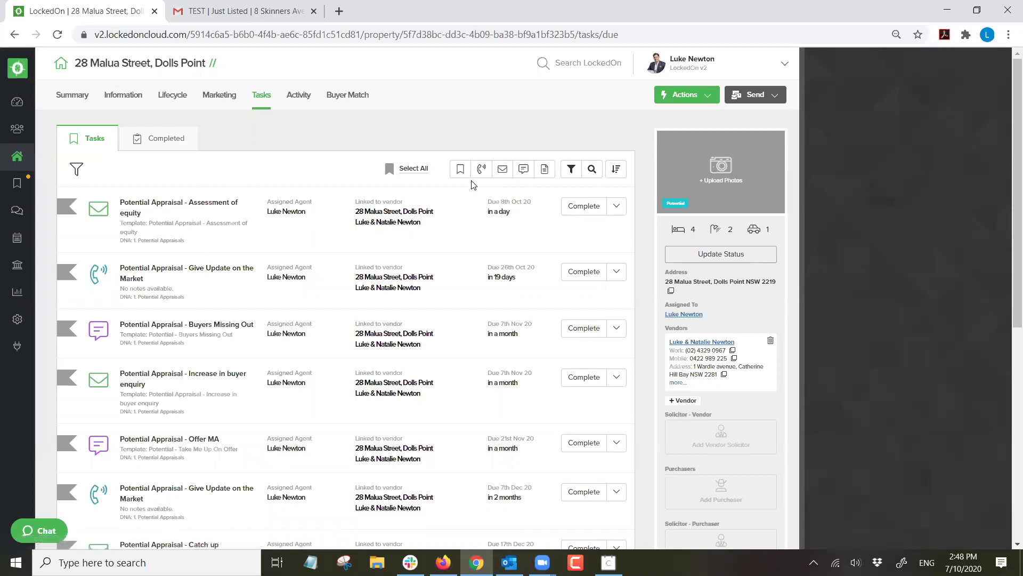
click(133, 101)
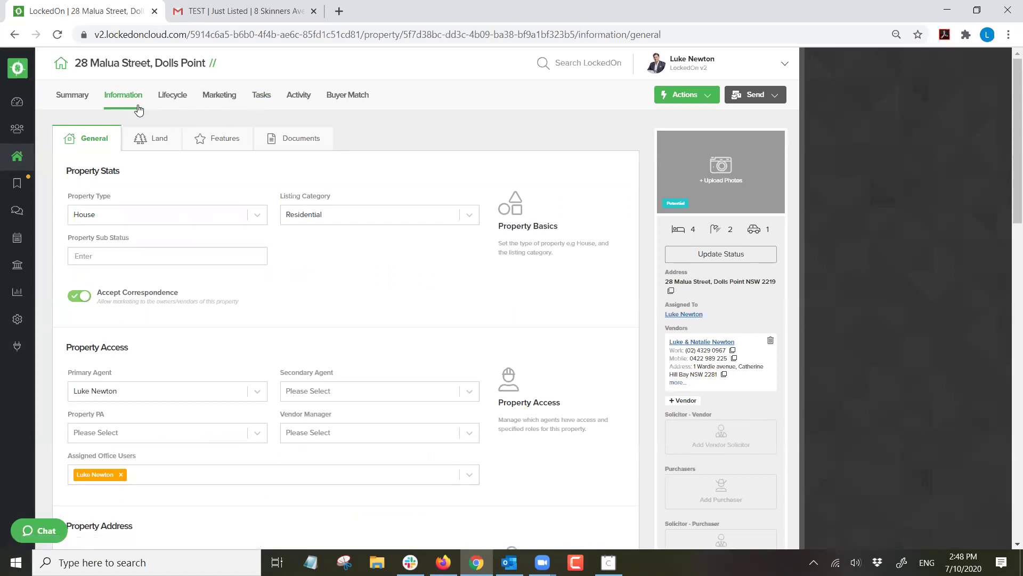
click(693, 254)
click(424, 249)
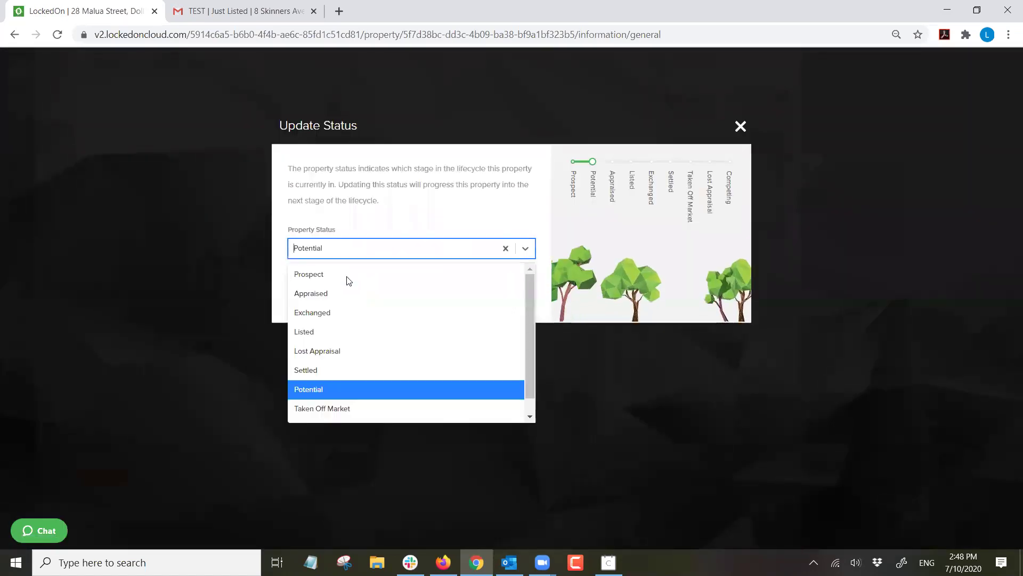
click(341, 293)
click(342, 291)
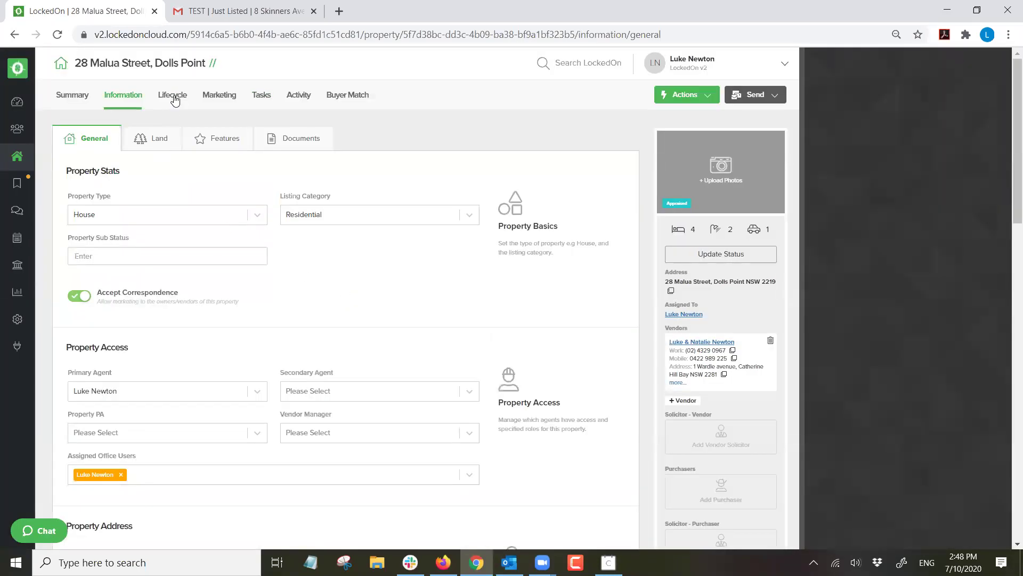
click(173, 97)
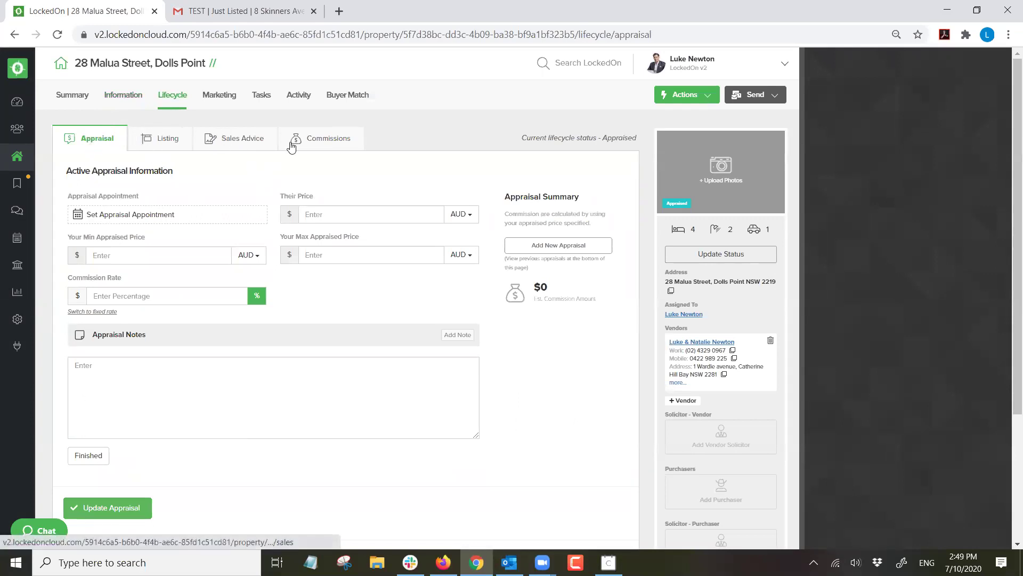
Book a one-hour appraisal appointment on 8 October 2020 and save the appraisal.
click(152, 217)
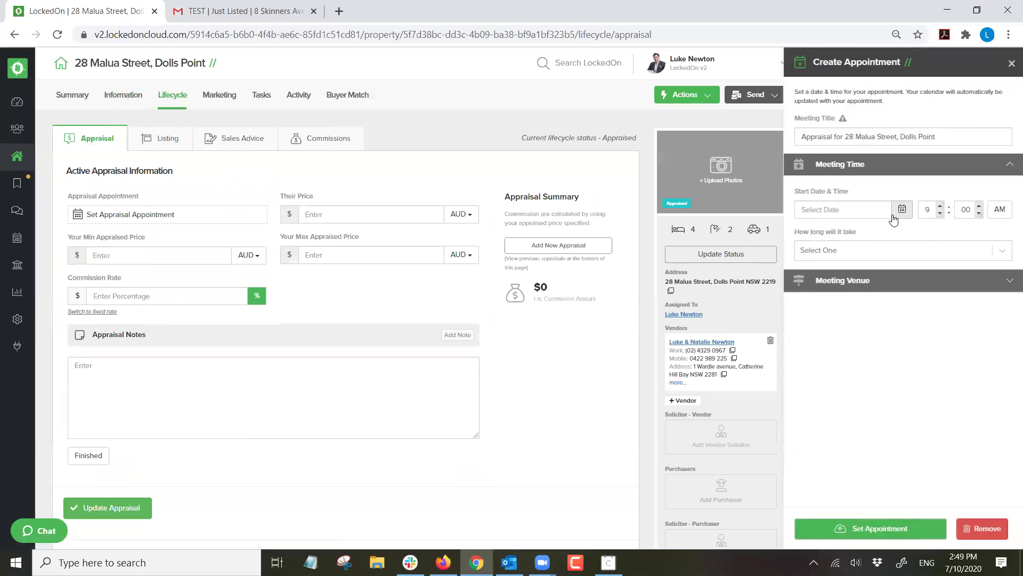
click(895, 214)
click(880, 276)
click(858, 265)
click(823, 329)
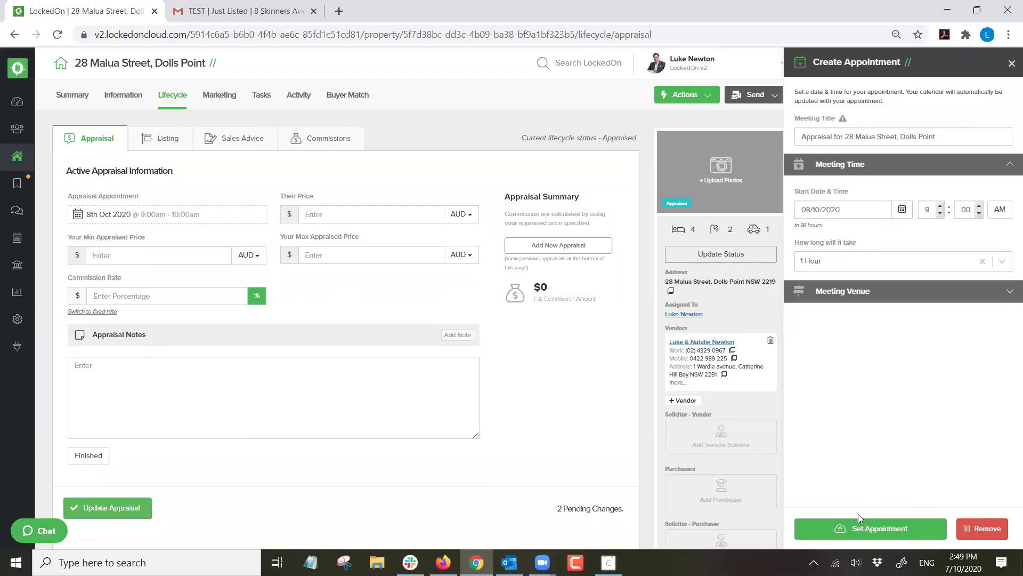
click(859, 520)
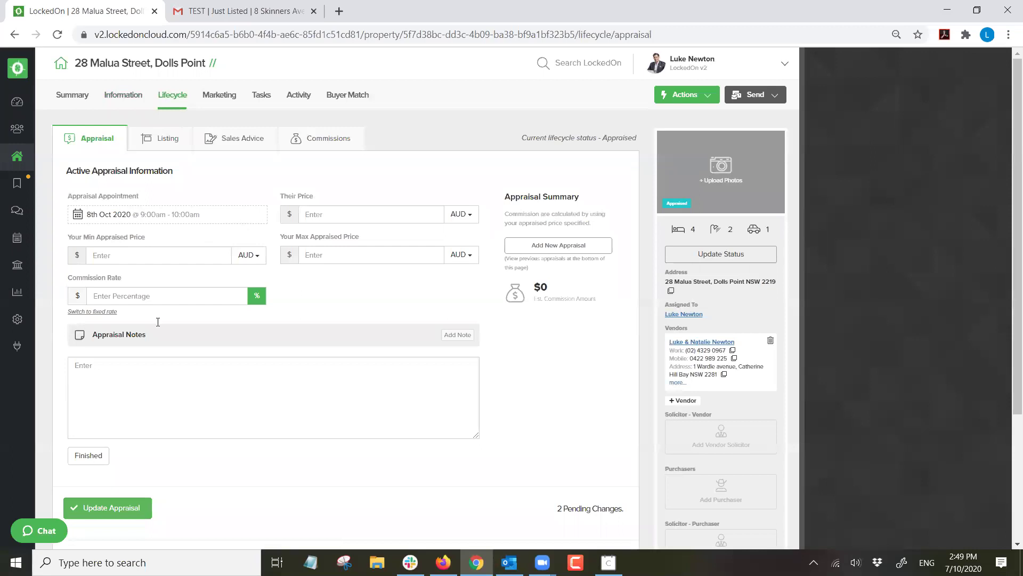
click(74, 507)
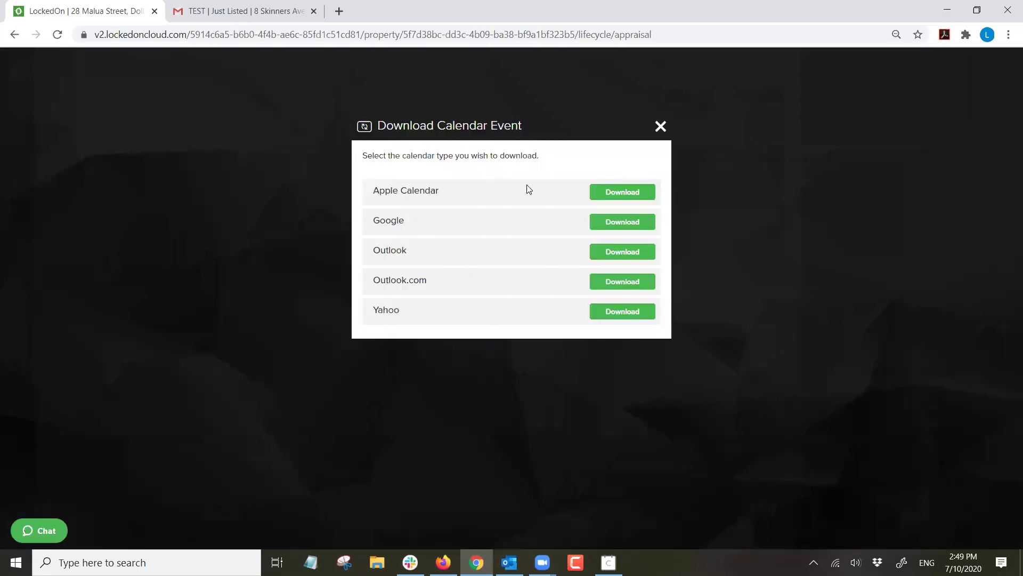
click(661, 126)
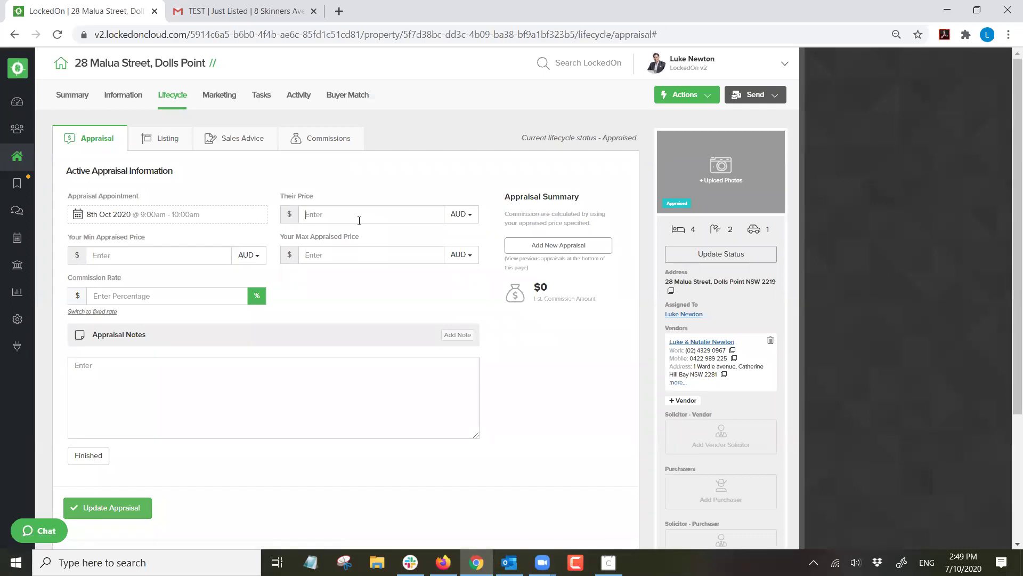
Enter their price $800,000, appraised range $820,000–$850,000 and 3% commission, then save.
click(359, 220)
text(800000)
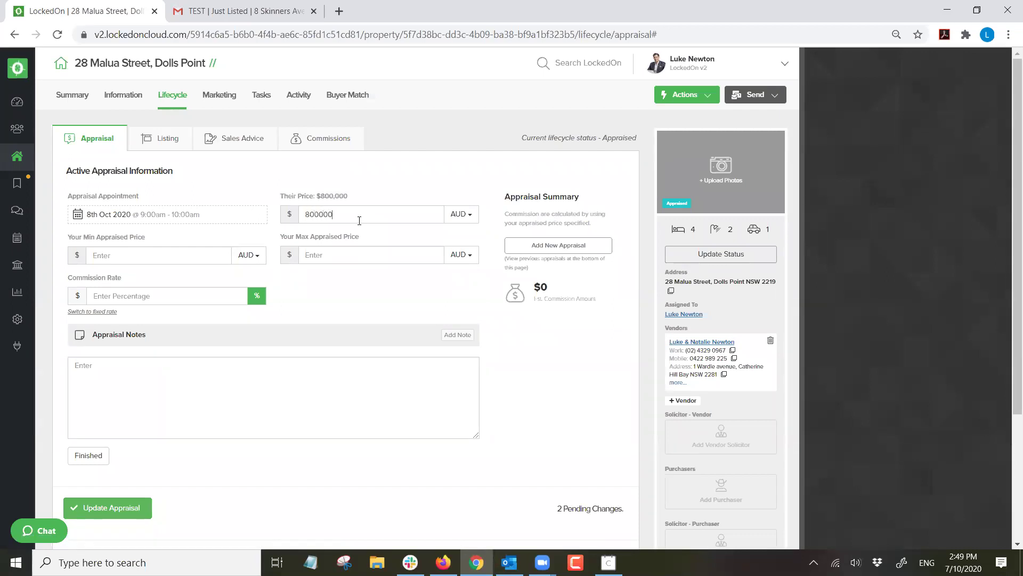
text(82000)
text(850000)
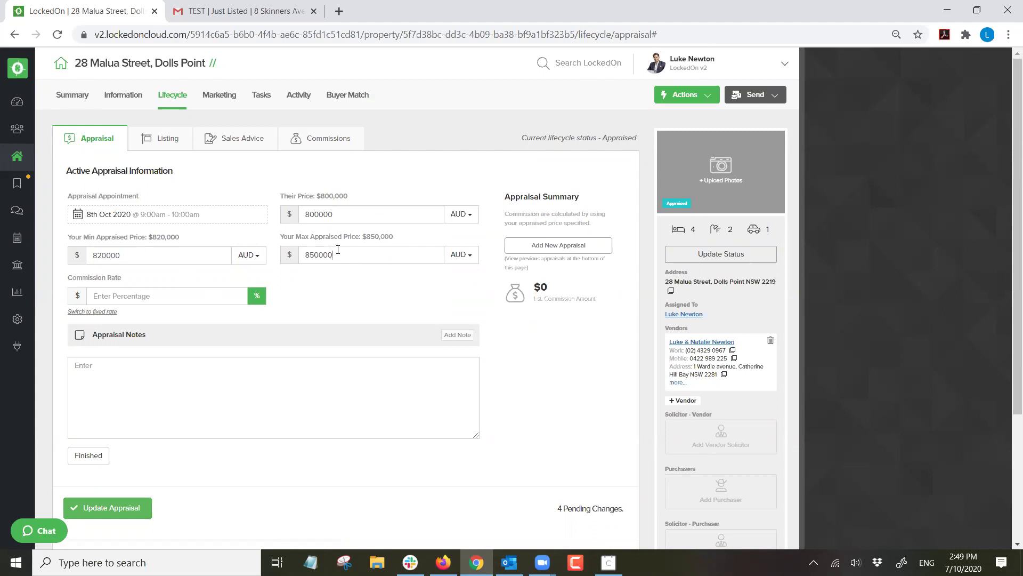
click(188, 291)
text(3)
click(110, 513)
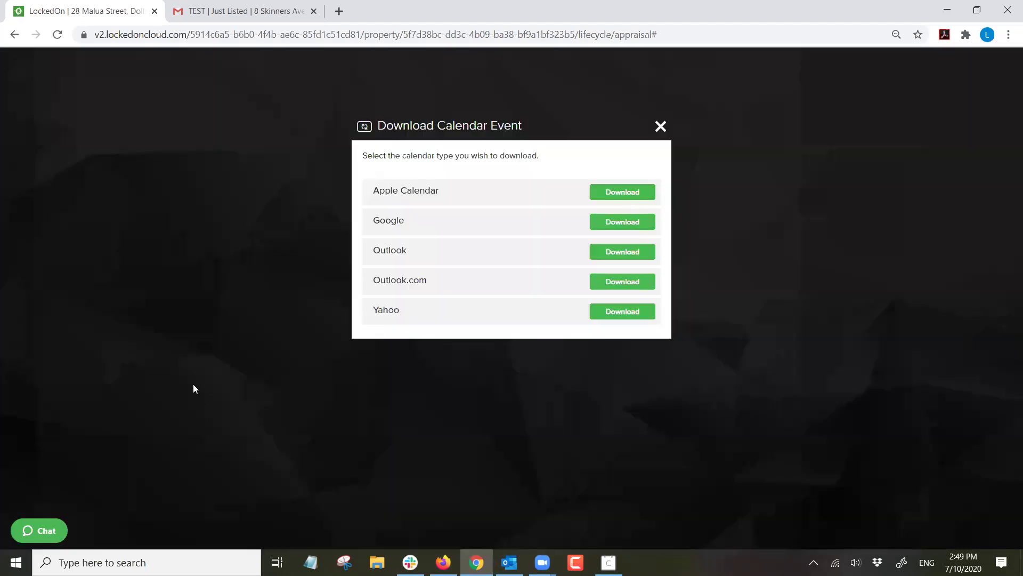
click(661, 127)
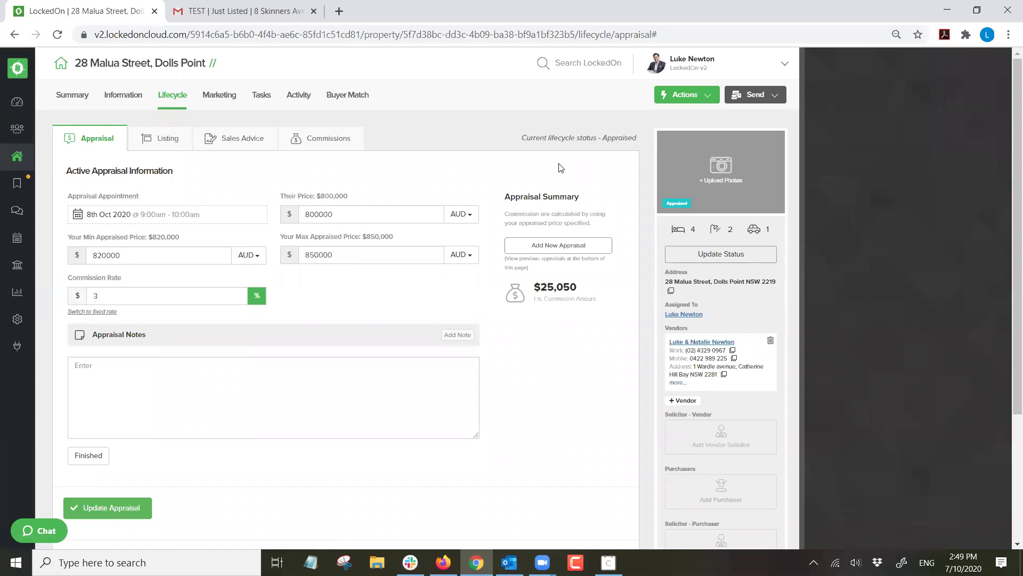
click(269, 99)
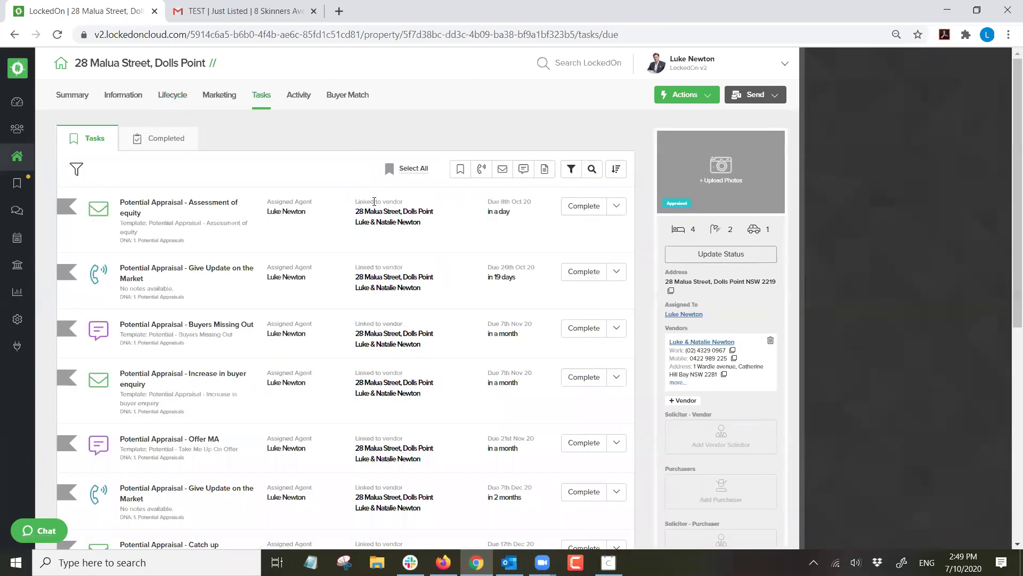
Filter to 1. Potential Appraisals tasks, delete all 12, then clear all task filters.
click(571, 170)
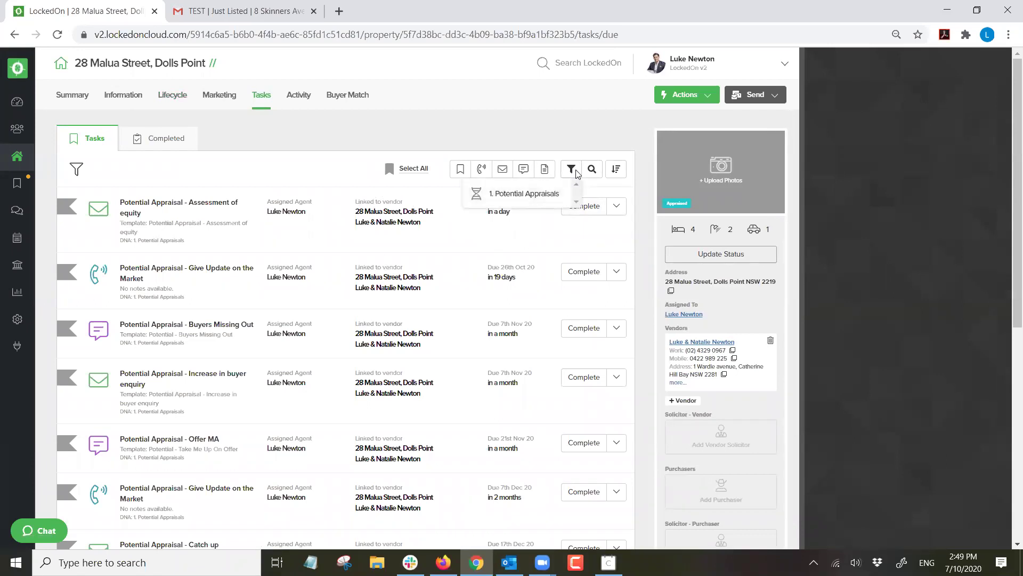
click(526, 194)
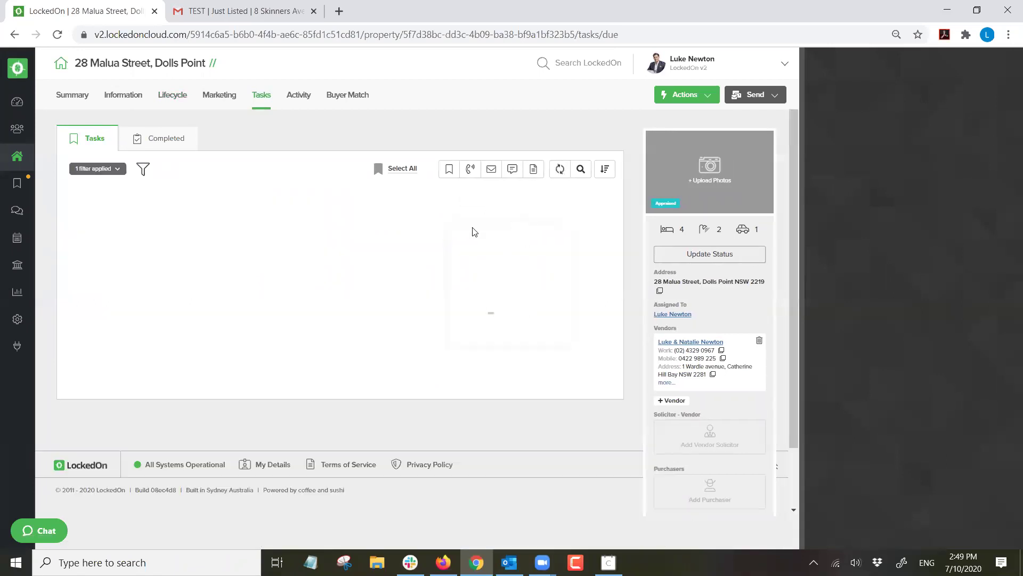
click(418, 172)
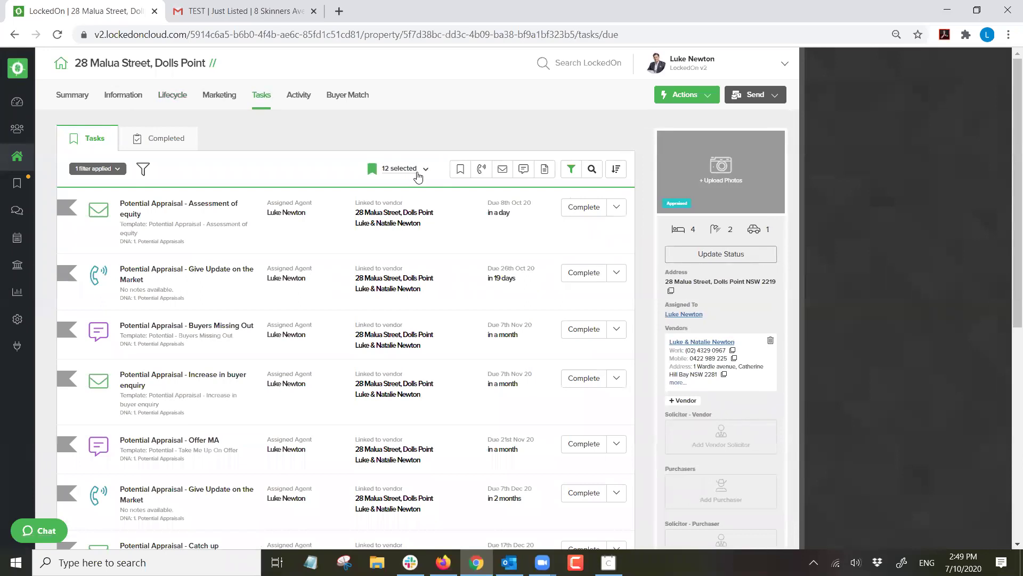
click(419, 170)
click(372, 281)
click(437, 232)
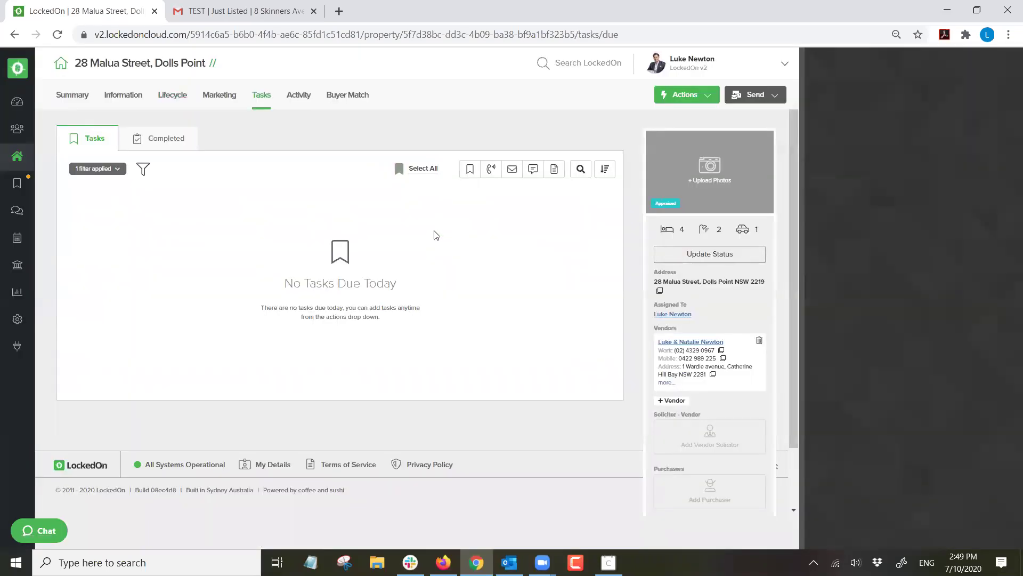
click(117, 170)
click(117, 220)
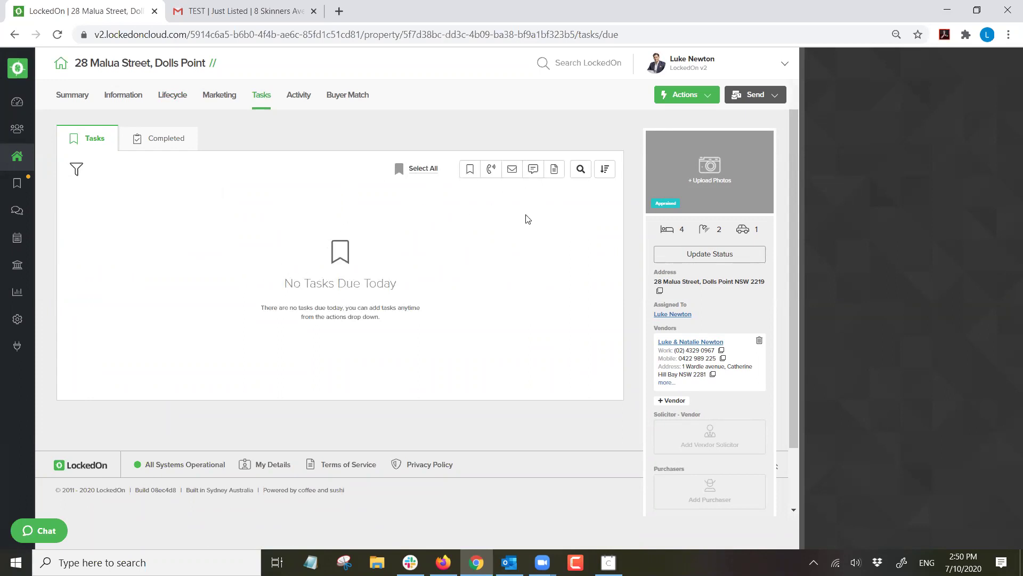
click(686, 94)
click(699, 360)
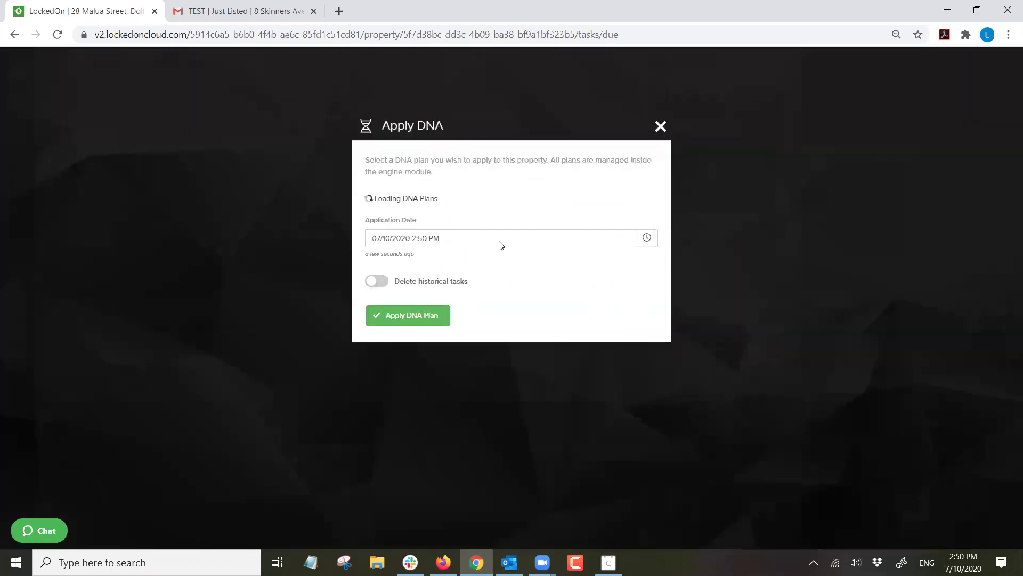
click(408, 217)
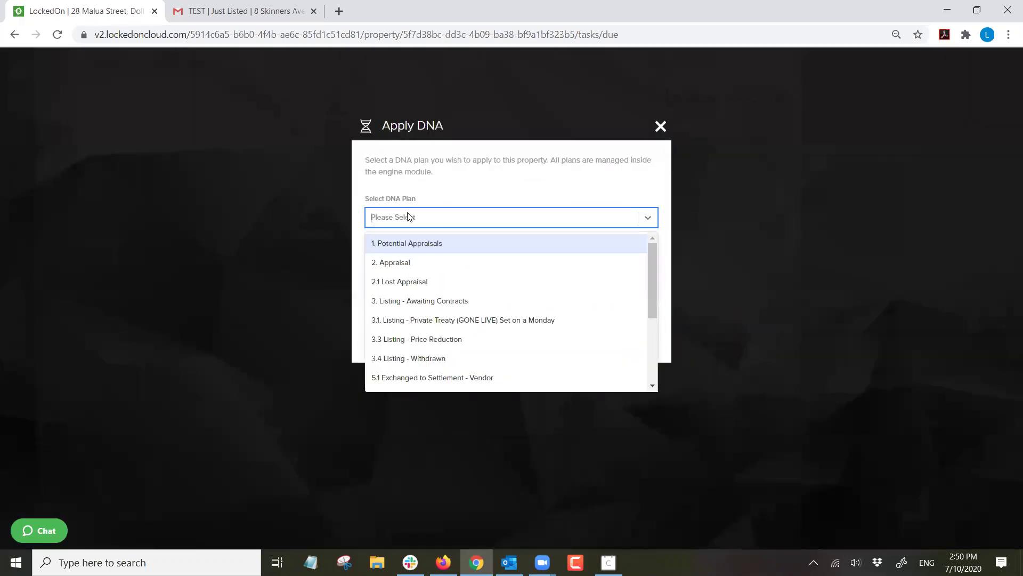
click(400, 270)
click(409, 337)
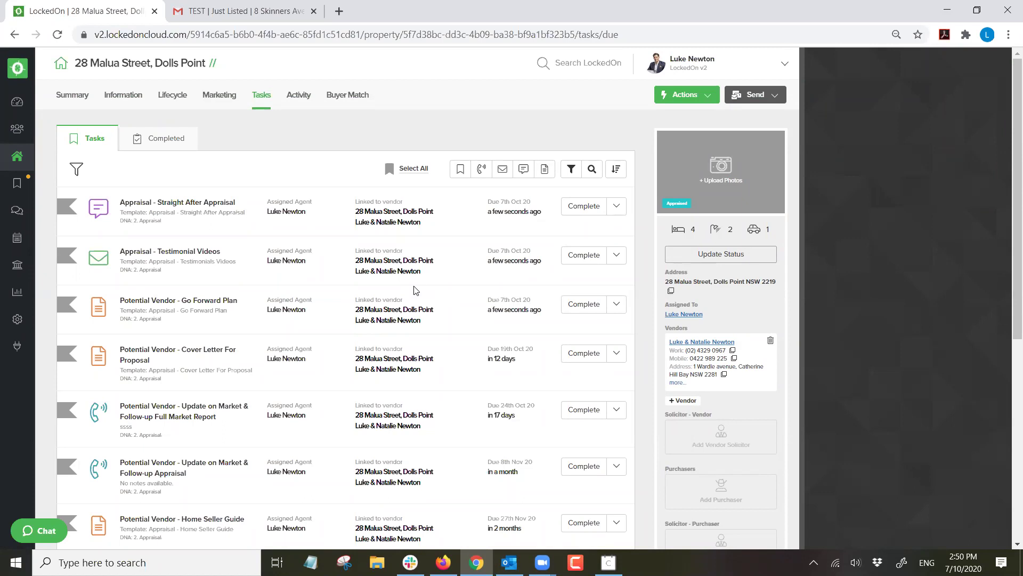
Review the newly created appraisal tasks on task pages 2 and 1.
scroll(321, 263, down, 3)
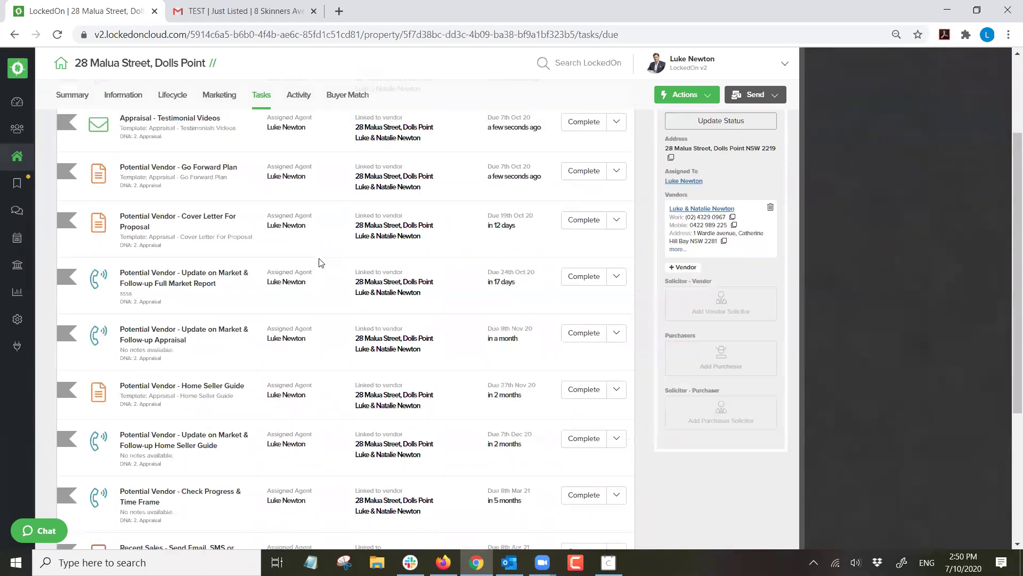
scroll(212, 213, down, 5)
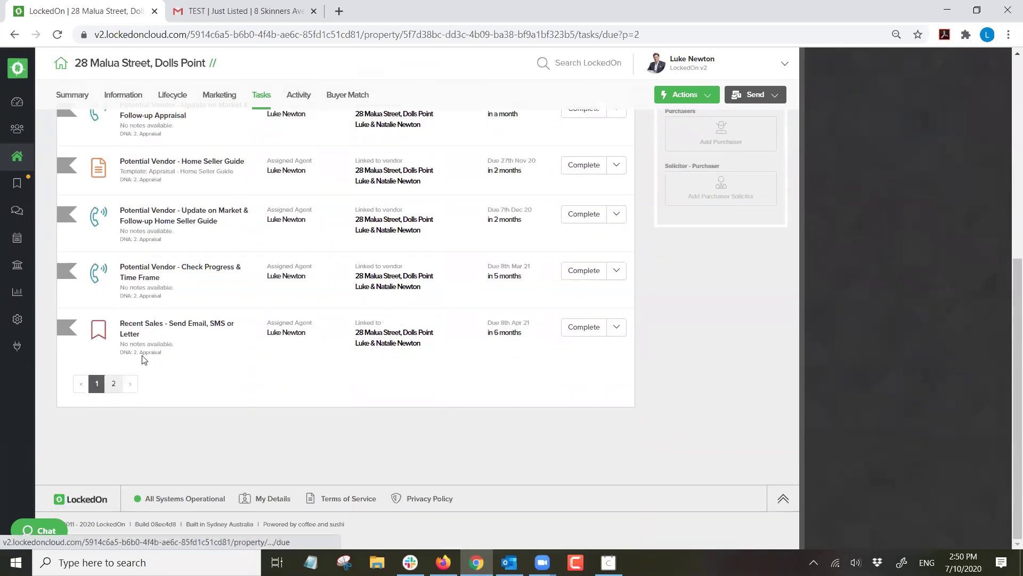
click(108, 377)
scroll(254, 272, down, 3)
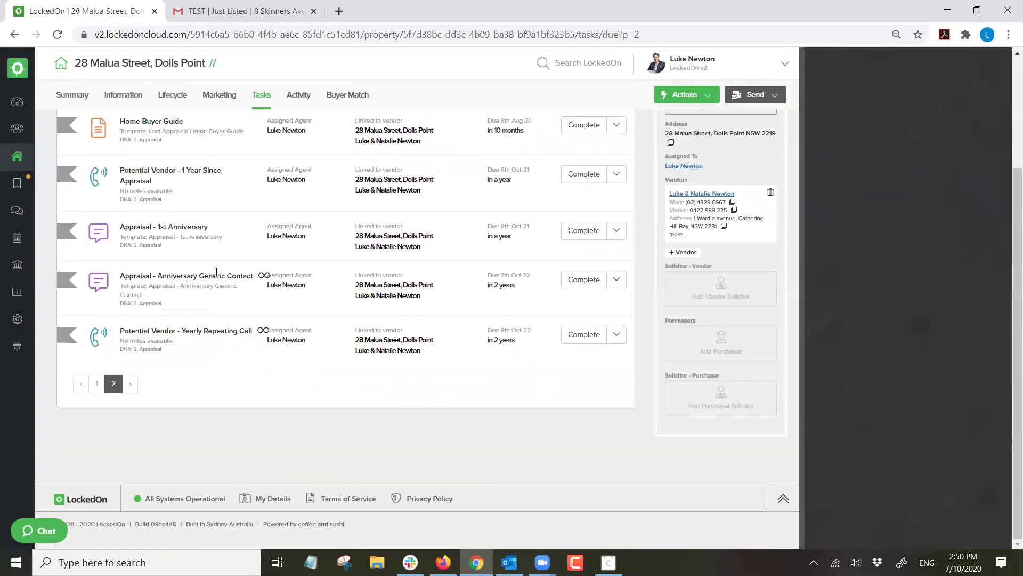
scroll(266, 287, up, 3)
scroll(362, 306, down, 3)
drag(224, 331, 120, 332)
click(206, 361)
scroll(234, 314, up, 3)
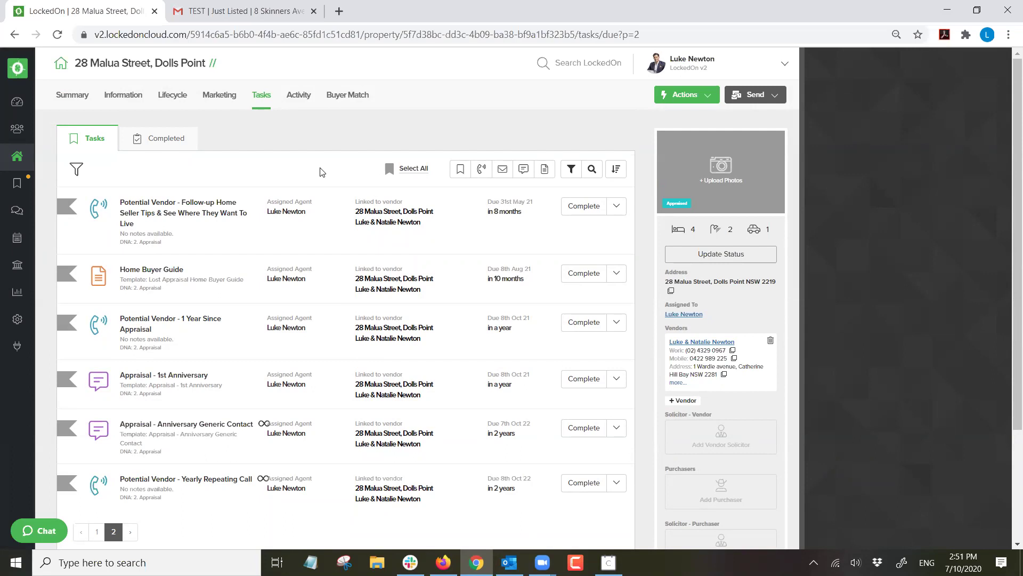
scroll(495, 307, down, 3)
scroll(495, 307, up, 3)
click(90, 535)
scroll(206, 267, down, 5)
scroll(331, 211, up, 5)
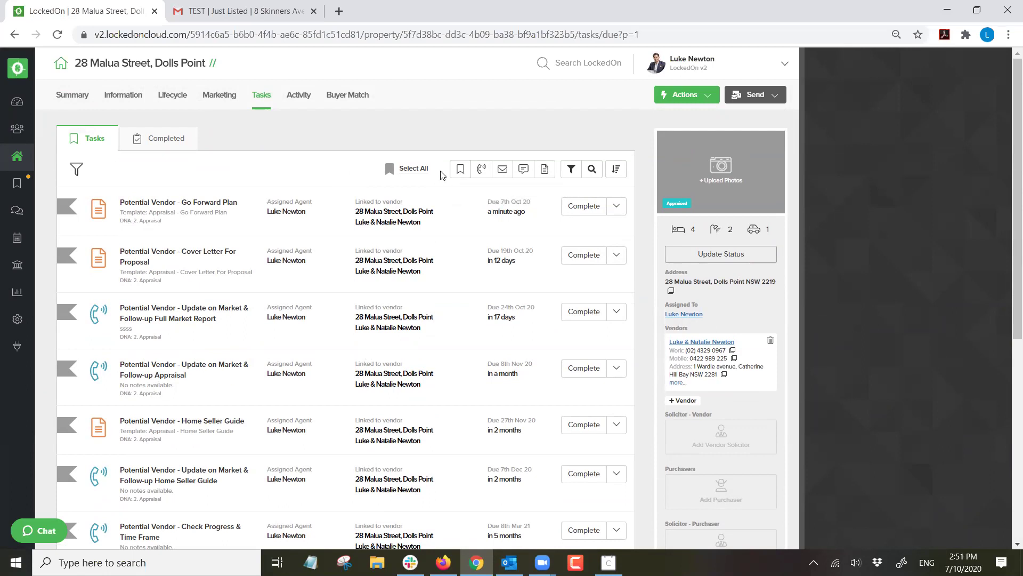
Start applying another DNA plan, then cancel without choosing one.
click(665, 97)
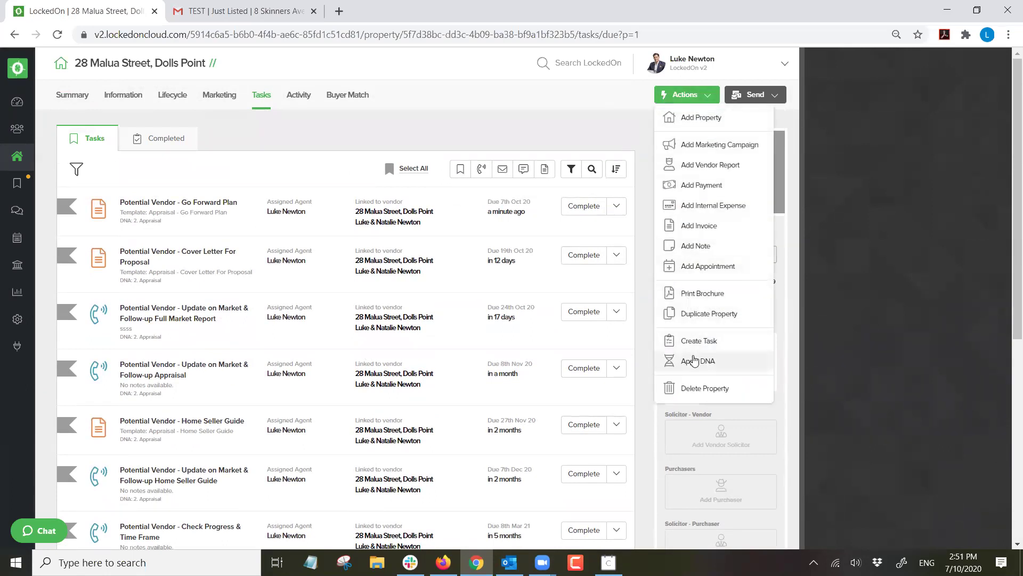
click(693, 361)
click(431, 216)
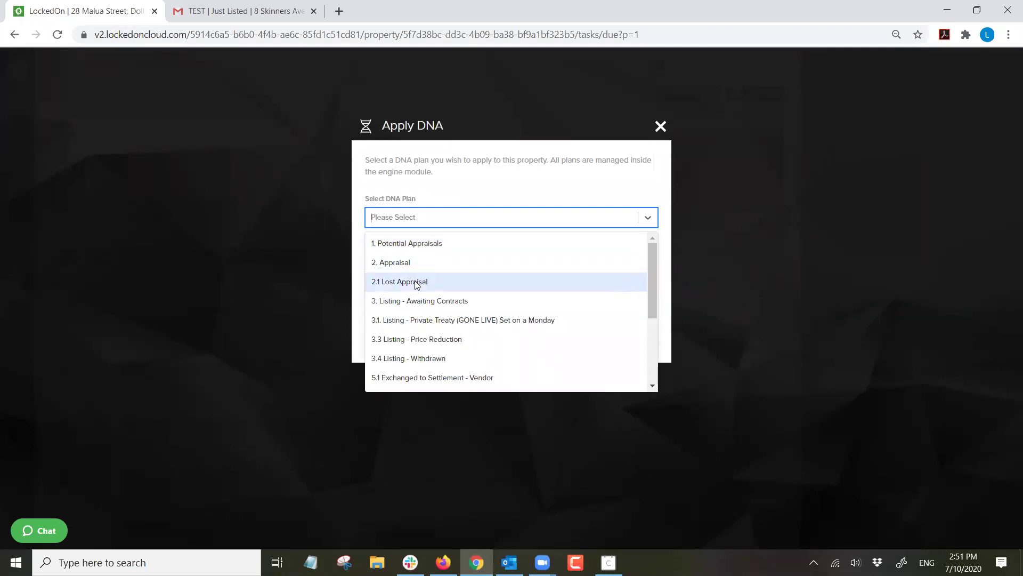
click(659, 126)
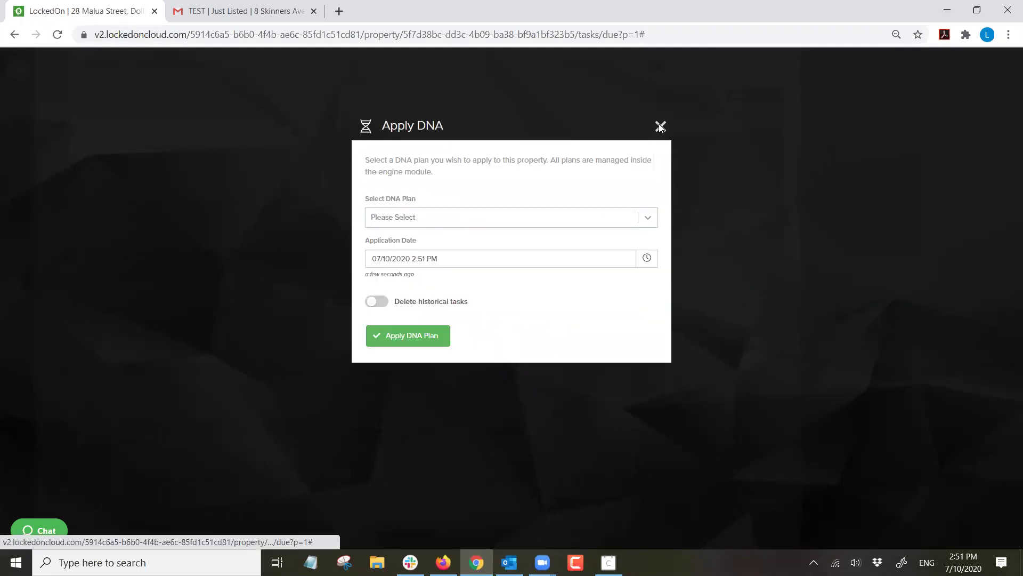
click(659, 126)
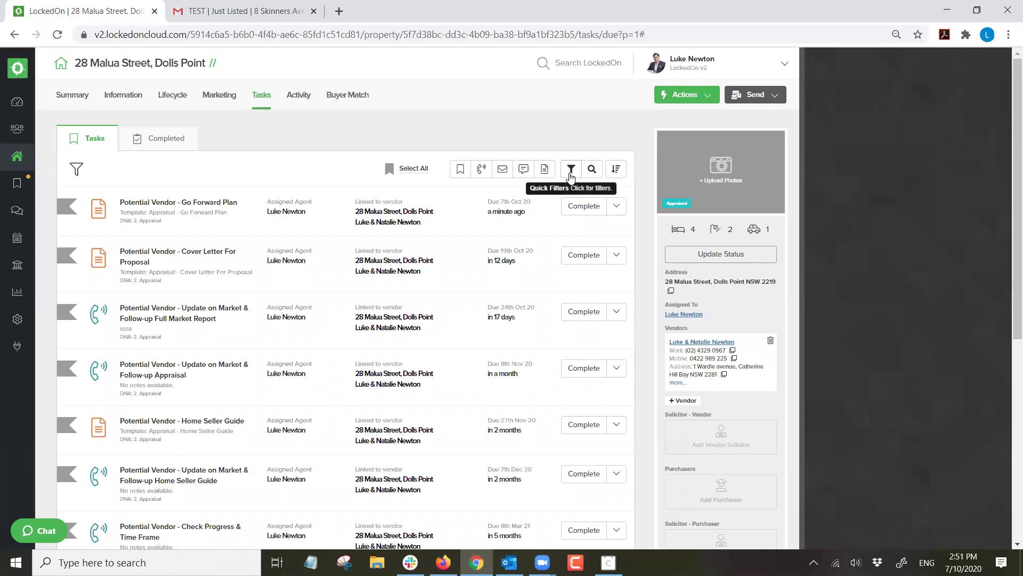
Filter to 2. Appraisal tasks and delete all 16 of them.
click(570, 170)
click(525, 195)
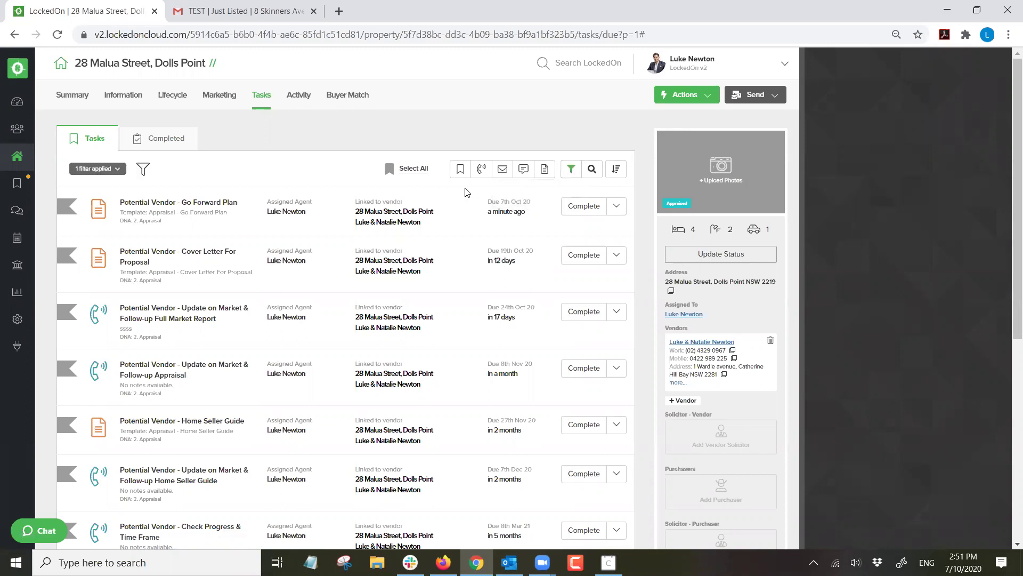
click(414, 168)
click(425, 169)
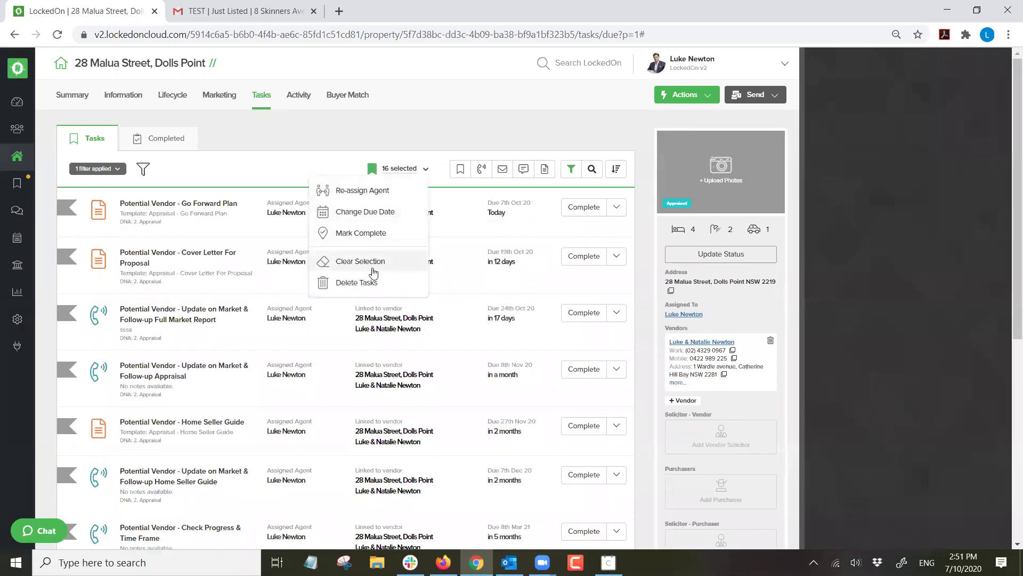
click(373, 282)
click(404, 225)
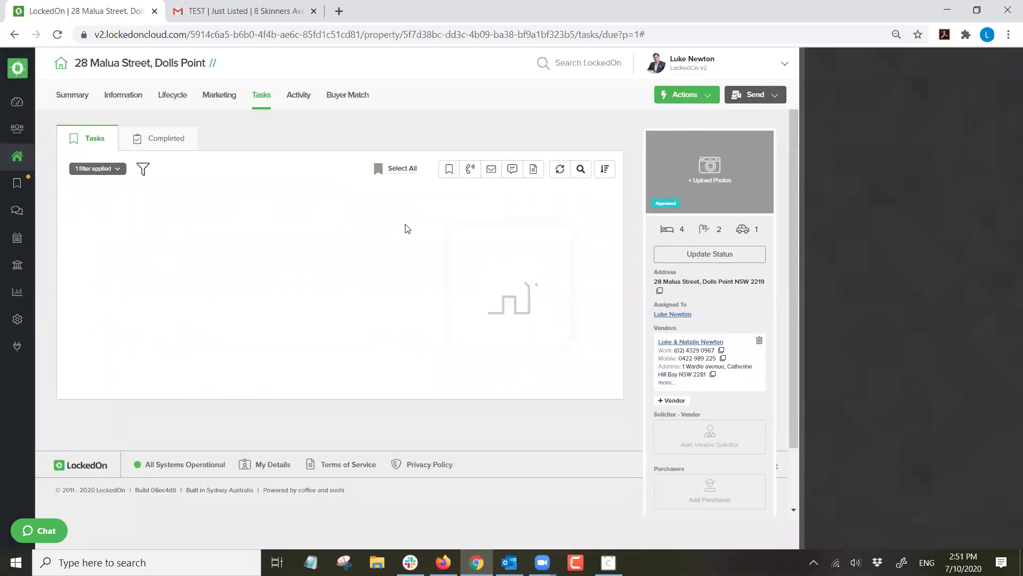
Clear all task filters and return to the list of all properties.
click(113, 171)
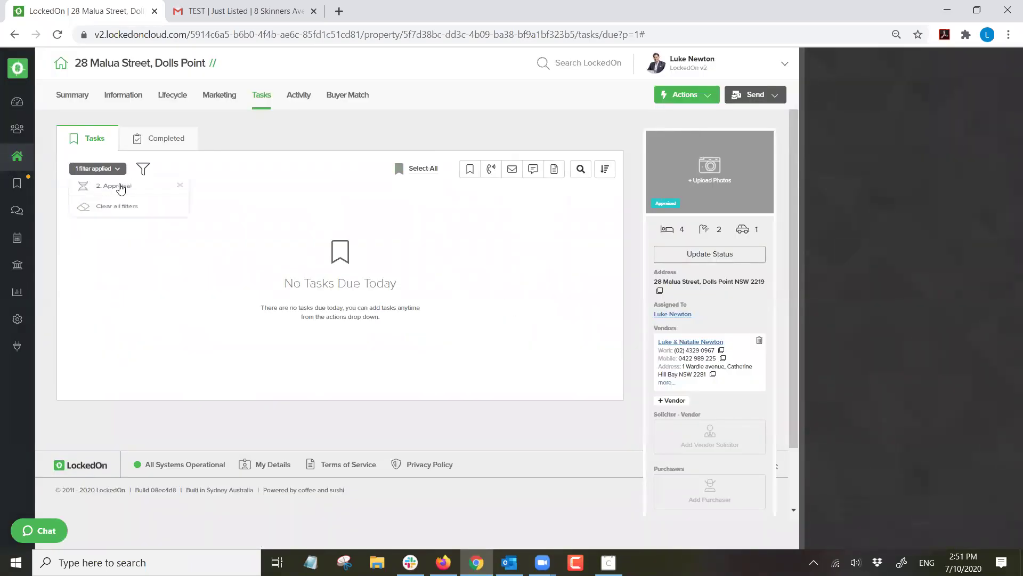
click(120, 207)
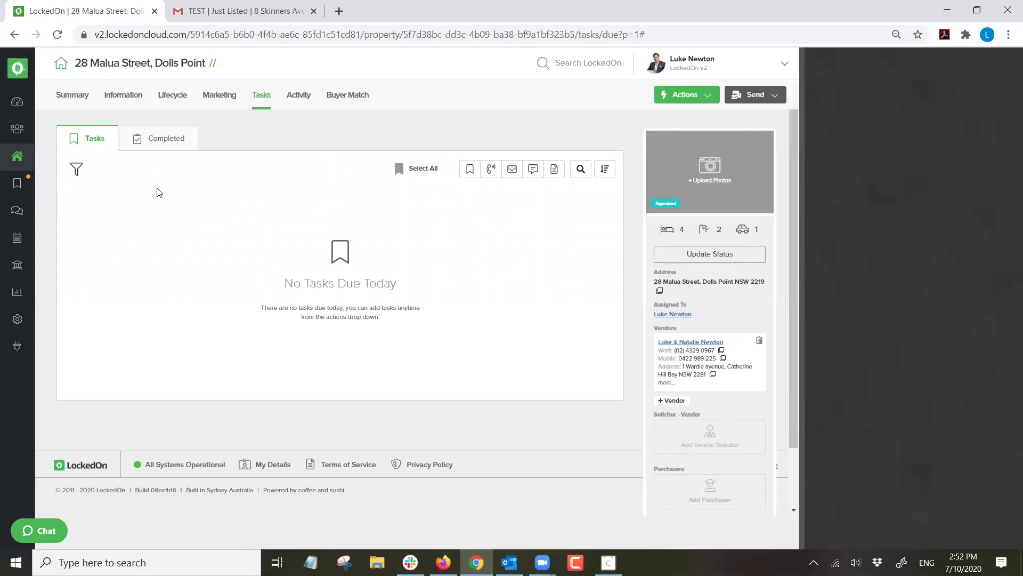
click(17, 156)
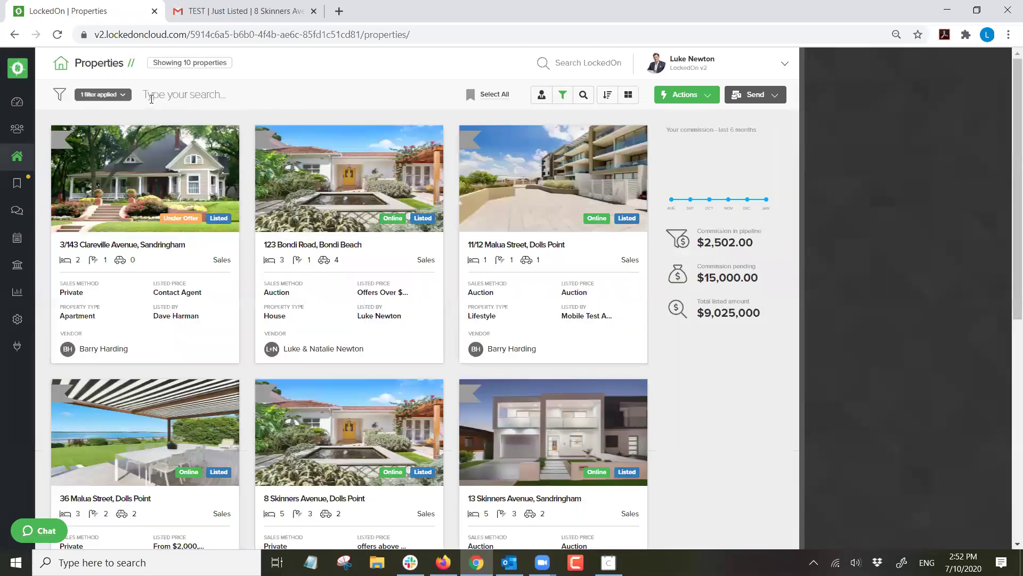
scroll(309, 213, down, 1)
click(336, 350)
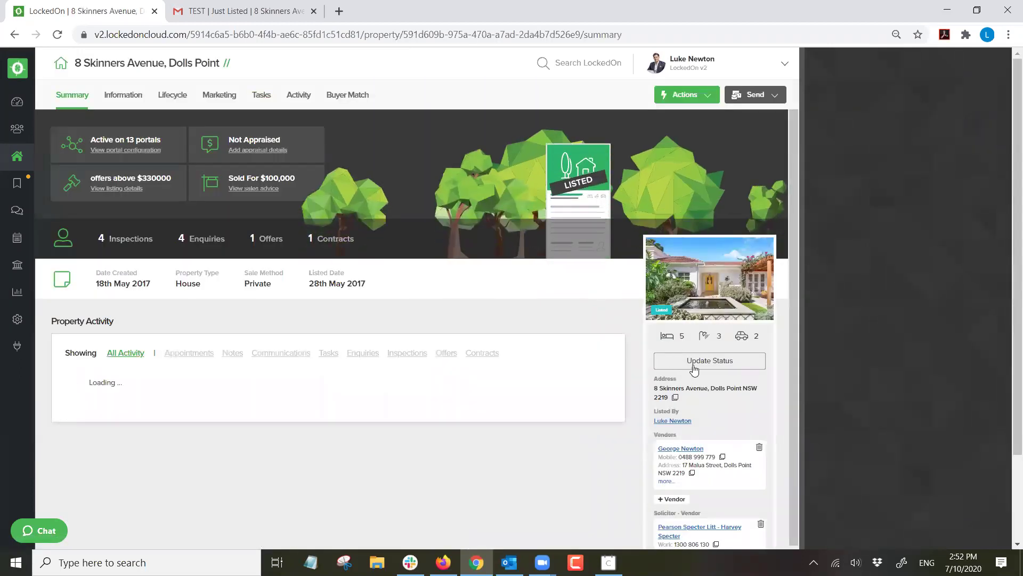
click(760, 355)
click(421, 255)
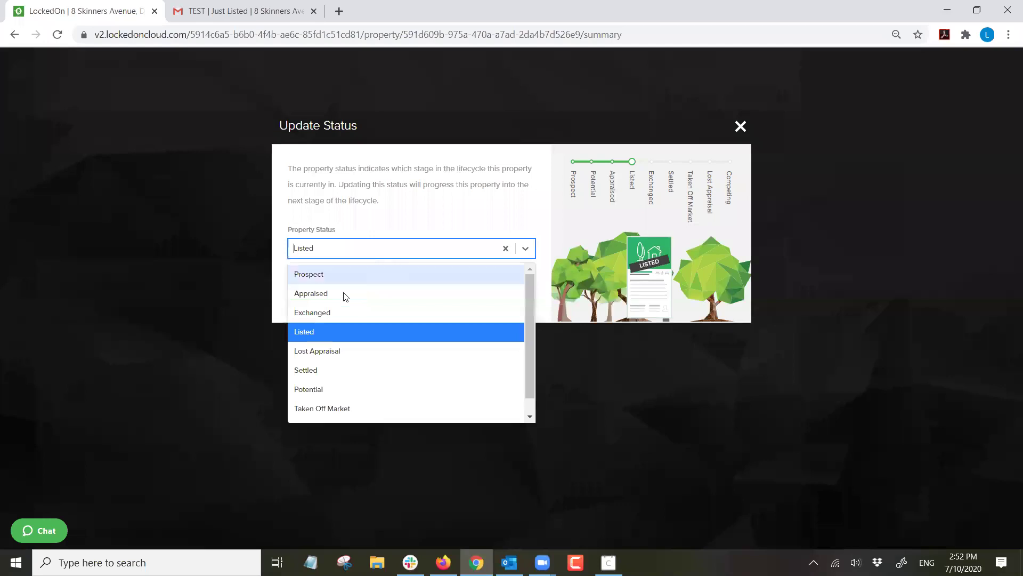
click(329, 333)
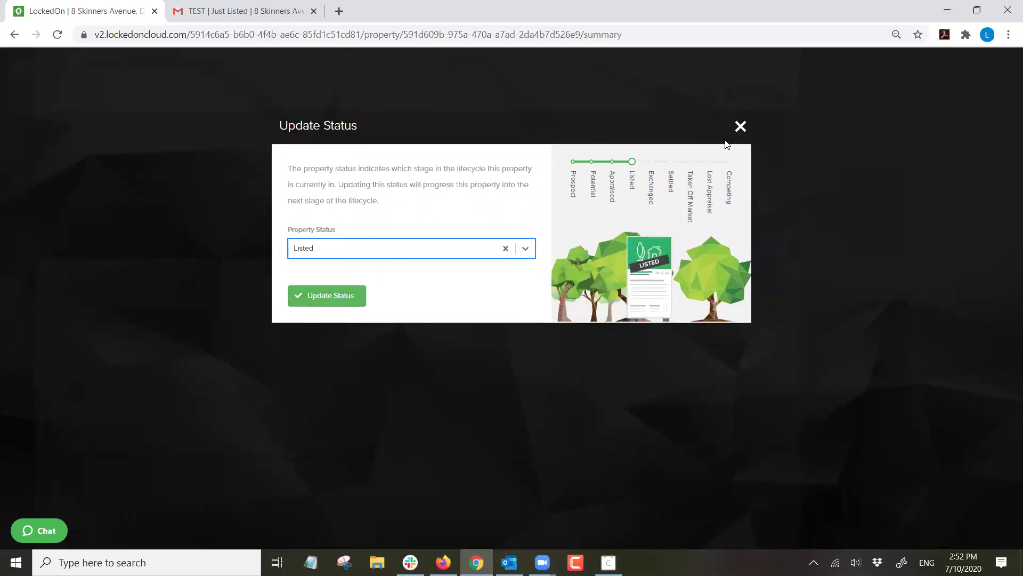
click(741, 127)
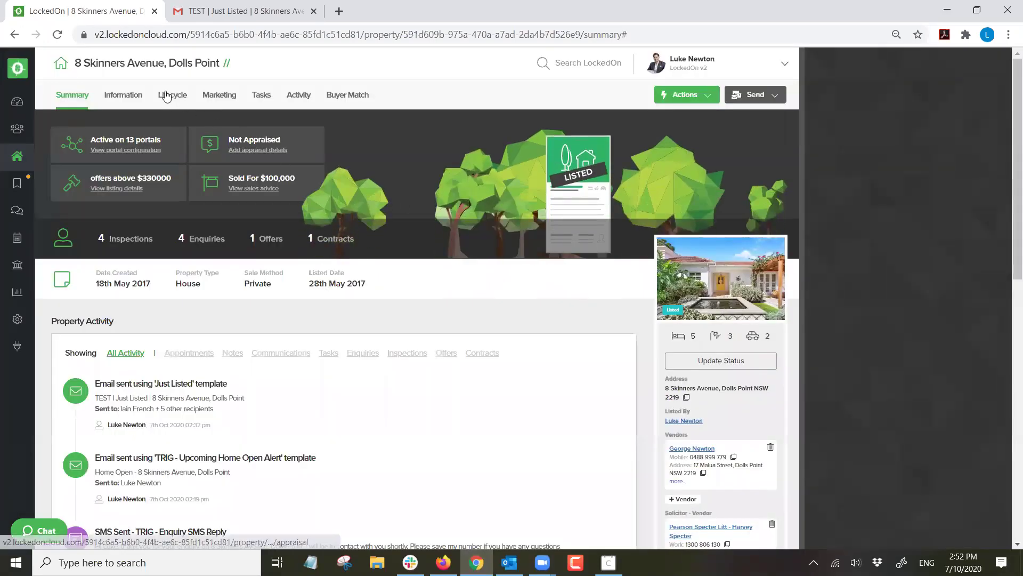
View the Listing lifecycle details: Private sale, listed 28/05/2017, offers above $330000.
click(172, 95)
click(164, 138)
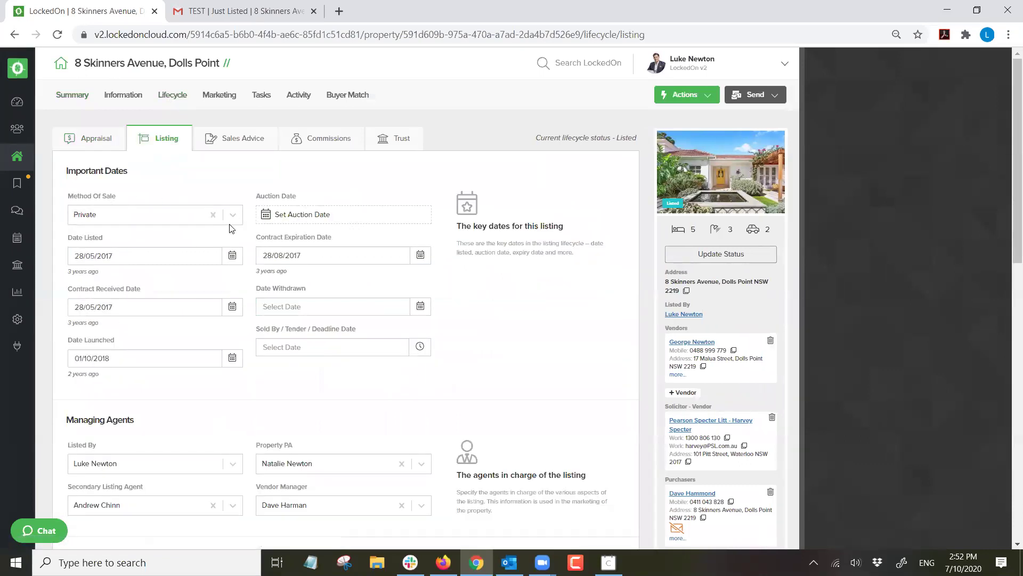
scroll(232, 229, down, 2)
scroll(171, 302, down, 3)
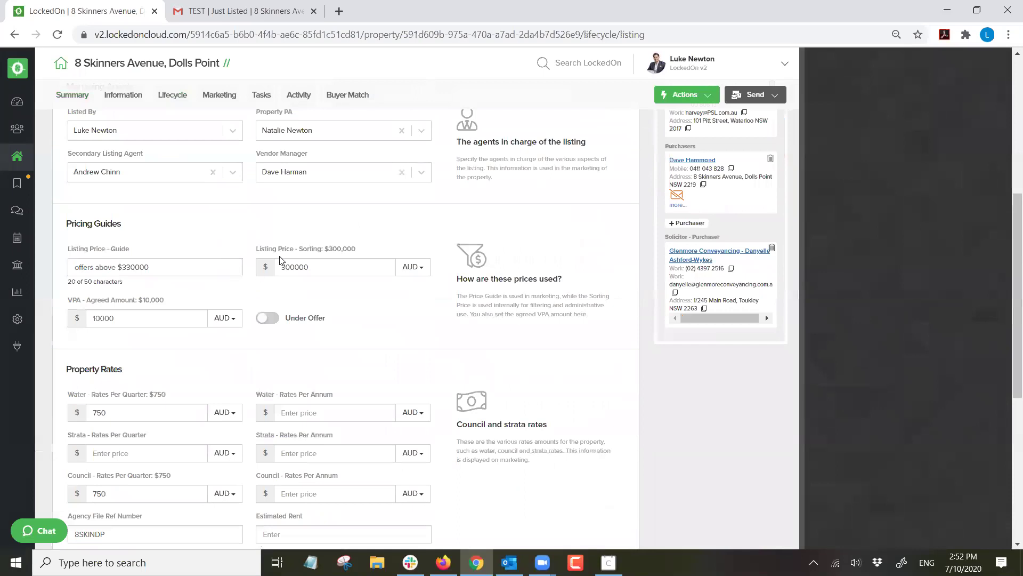
scroll(271, 259, down, 4)
scroll(268, 258, up, 8)
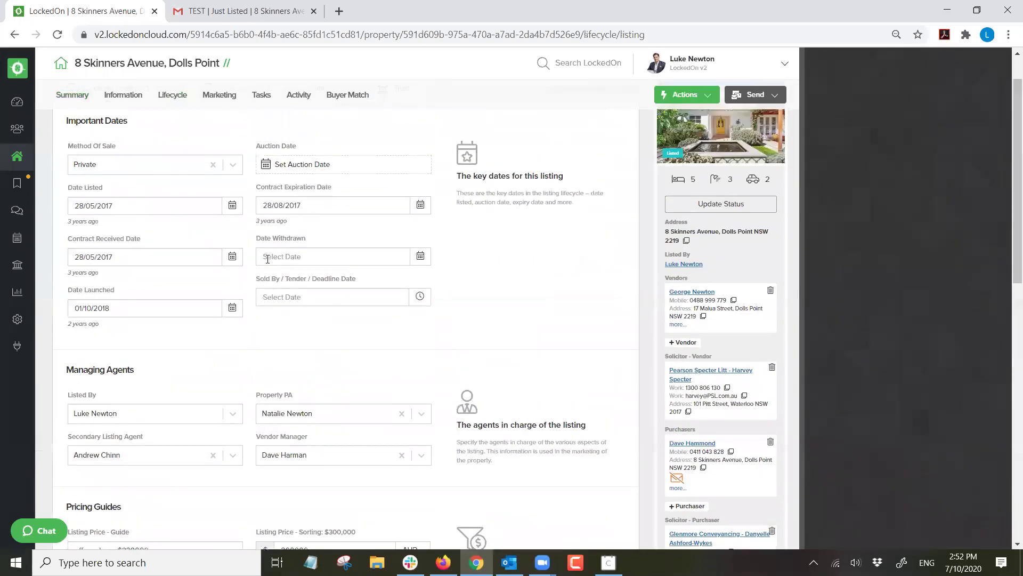
scroll(543, 275, down, 1)
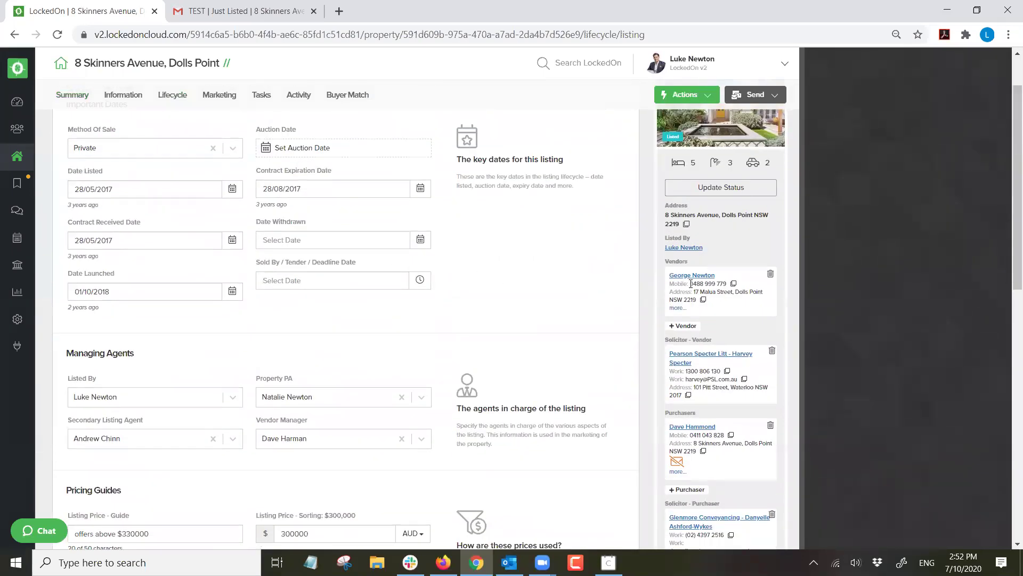
scroll(692, 283, down, 1)
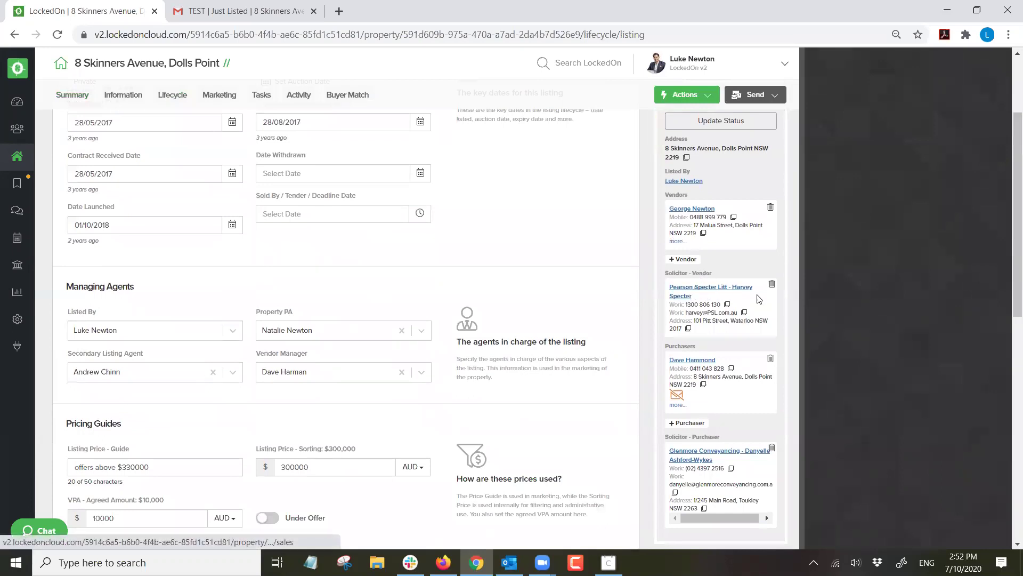
Replace the vendor's solicitor with the Pearson Specter Litt solicitor and update the sales advice.
click(772, 284)
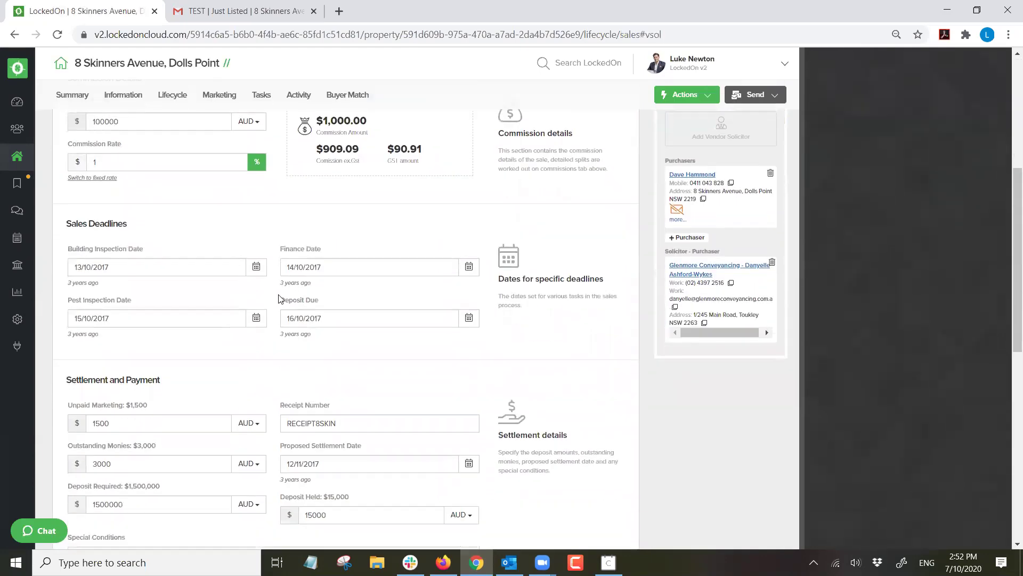
click(163, 343)
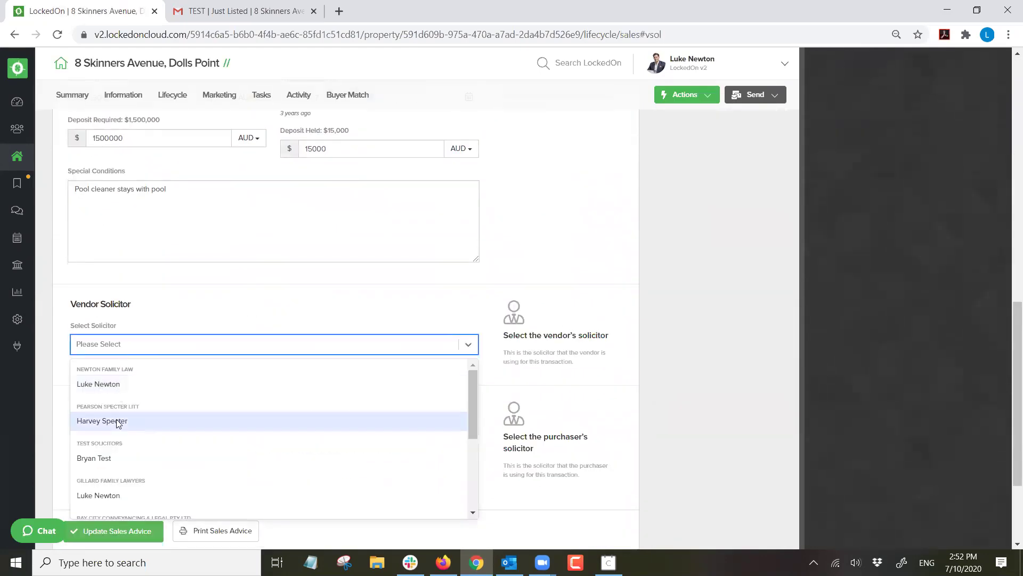
click(116, 419)
scroll(130, 368, down, 3)
click(119, 391)
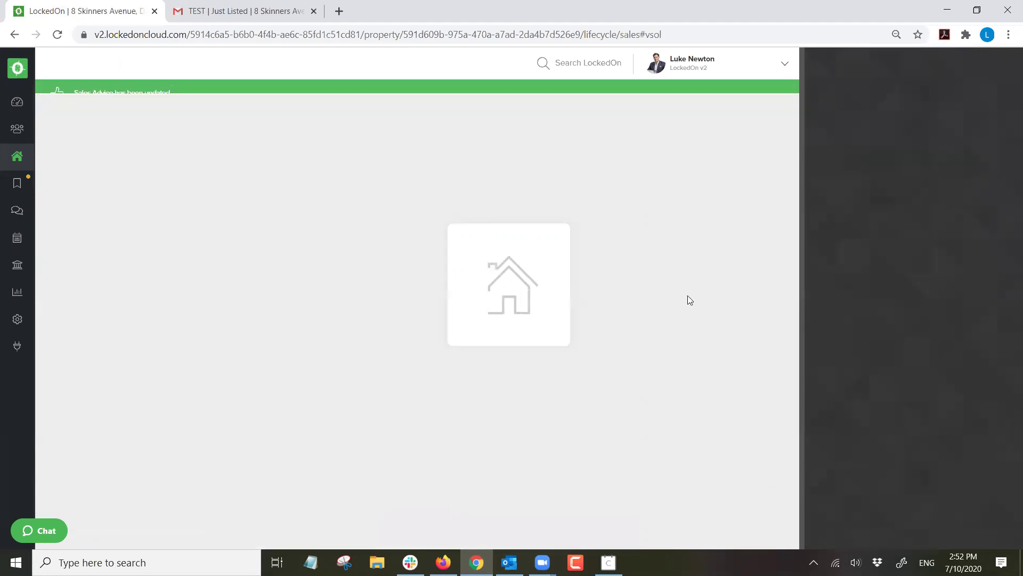
Remove the purchaser and the purchaser's solicitor, then return to the Listing details.
scroll(713, 290, down, 5)
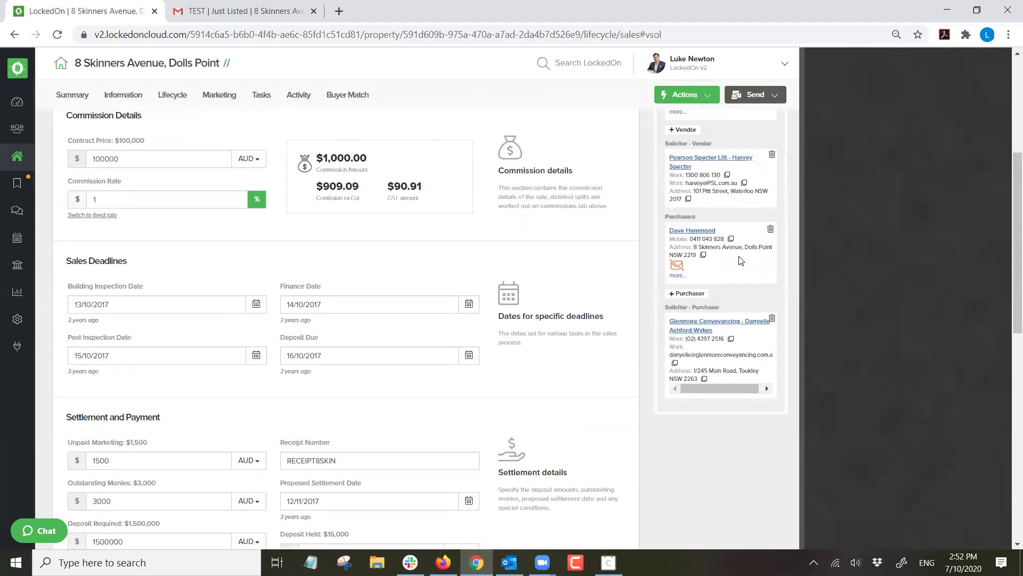
click(771, 292)
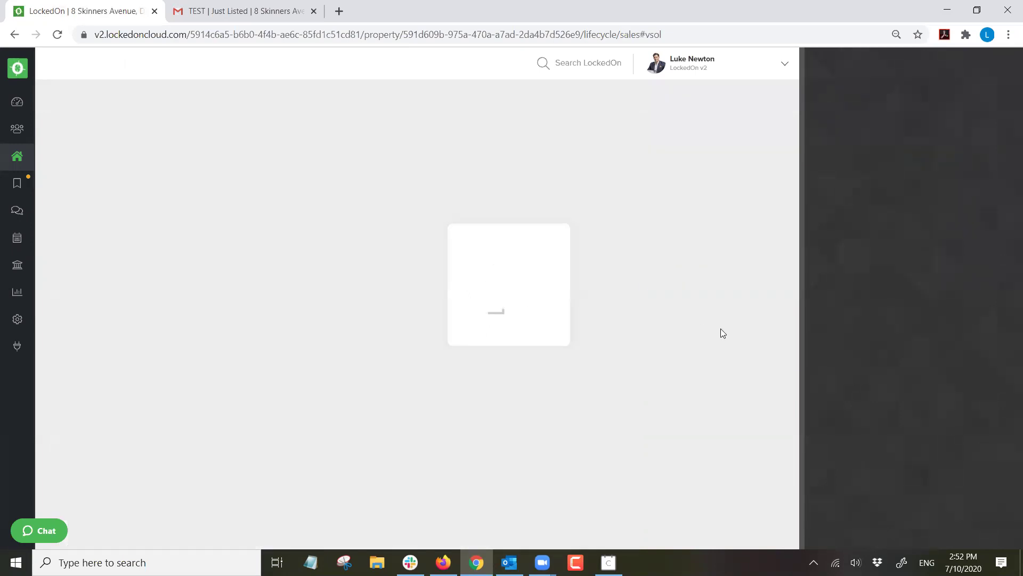
scroll(775, 391, down, 3)
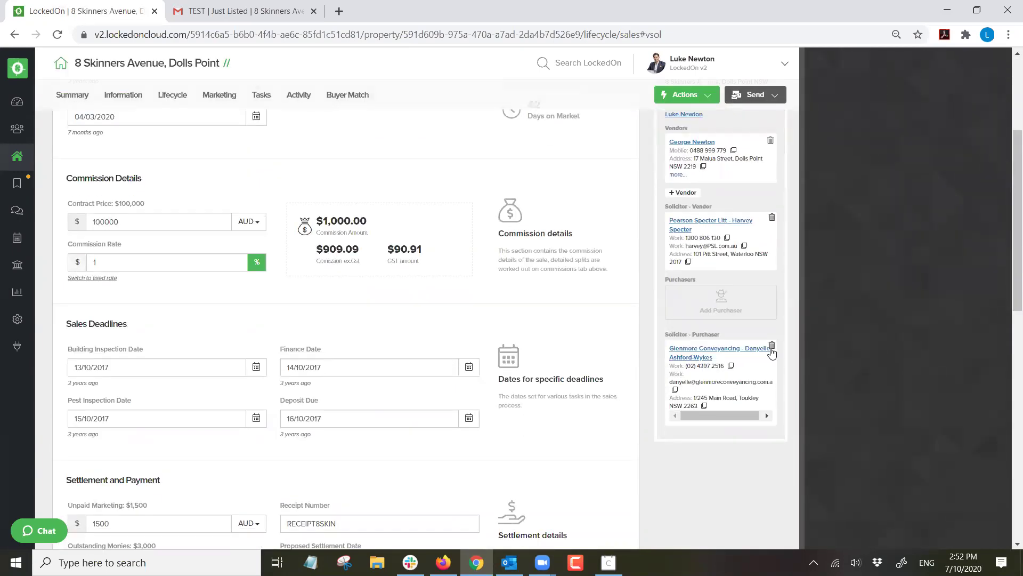
click(772, 345)
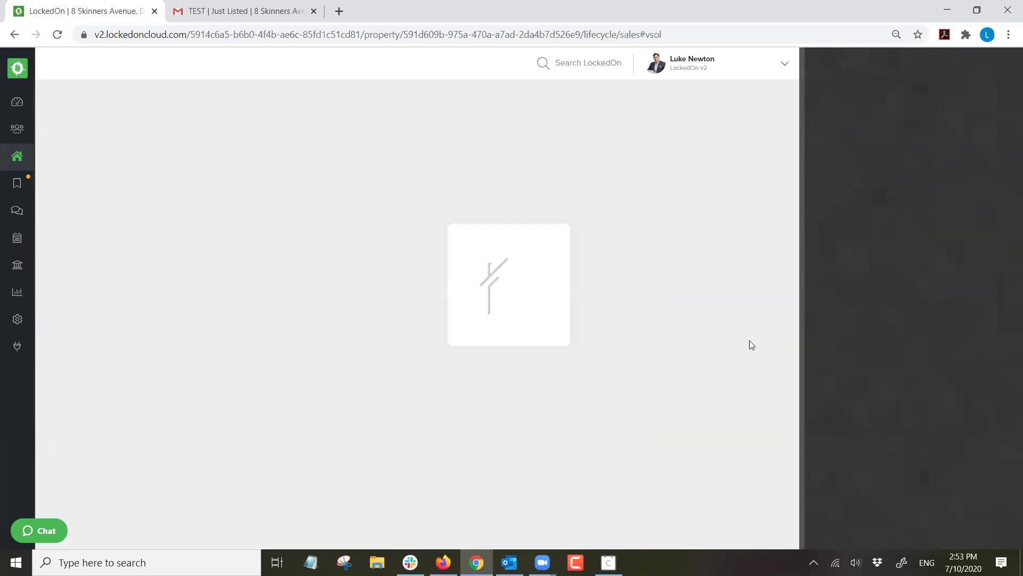
scroll(739, 387, down, 2)
scroll(738, 387, up, 1)
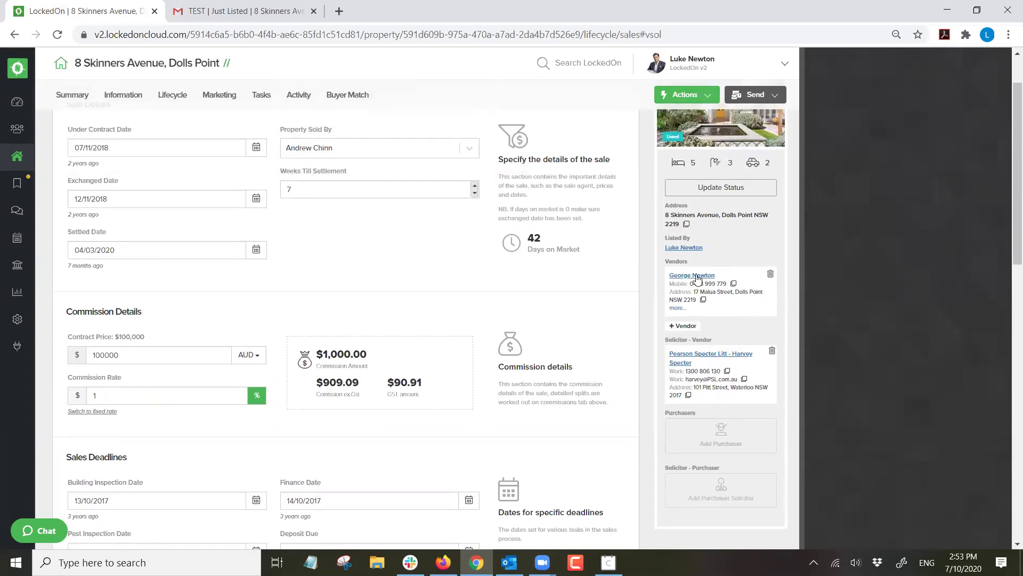
scroll(697, 278, down, 3)
scroll(703, 261, up, 2)
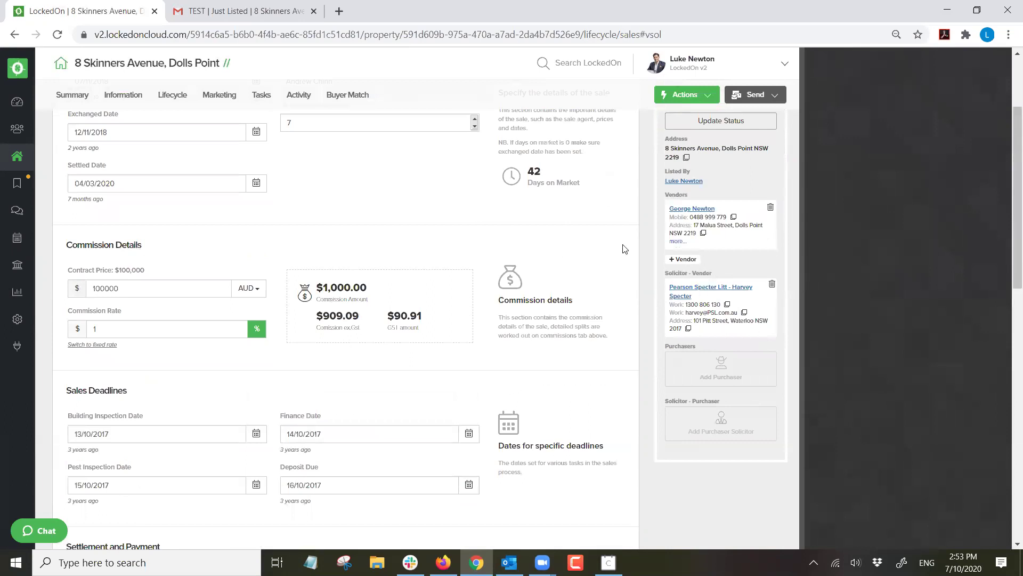
scroll(651, 305, up, 1)
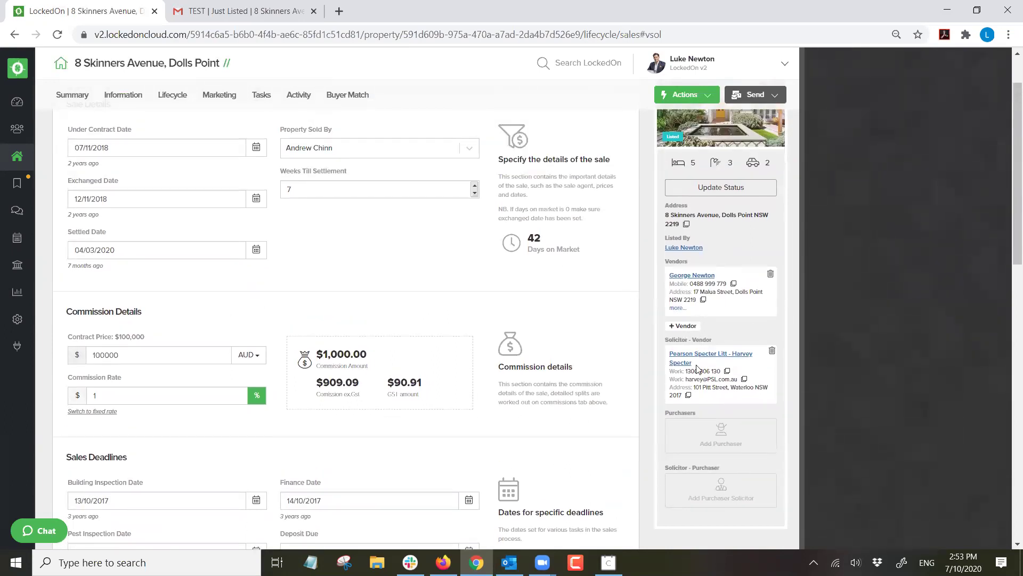
scroll(697, 368, up, 1)
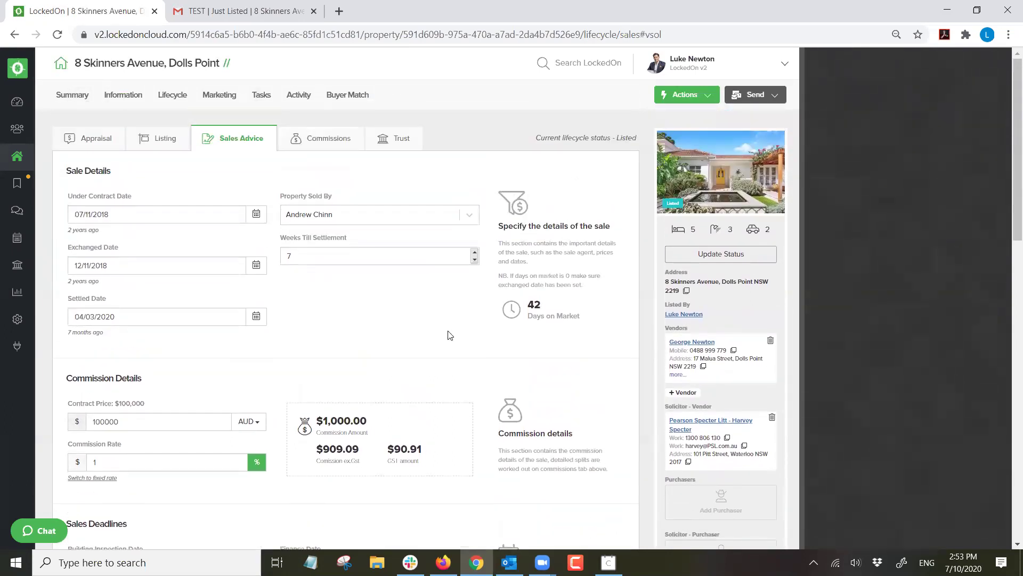
click(162, 145)
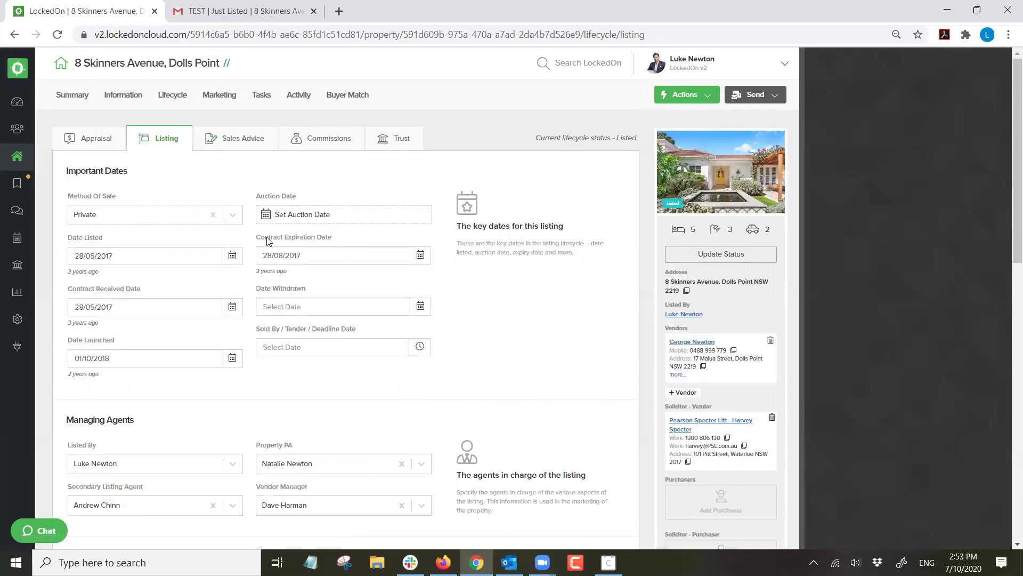
Browse the property's marketing images, inspection times and portal selection.
click(219, 98)
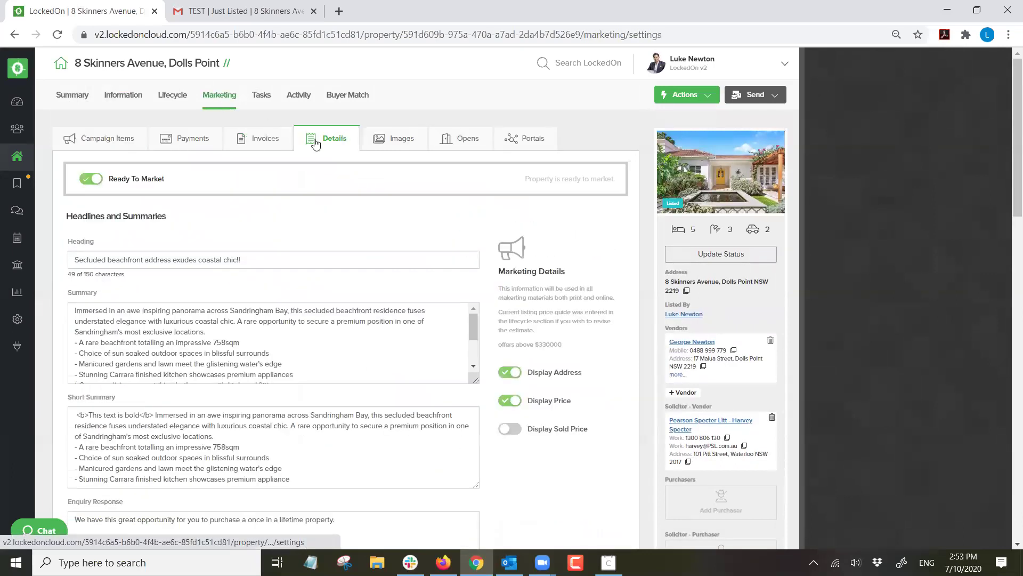
click(386, 140)
click(457, 141)
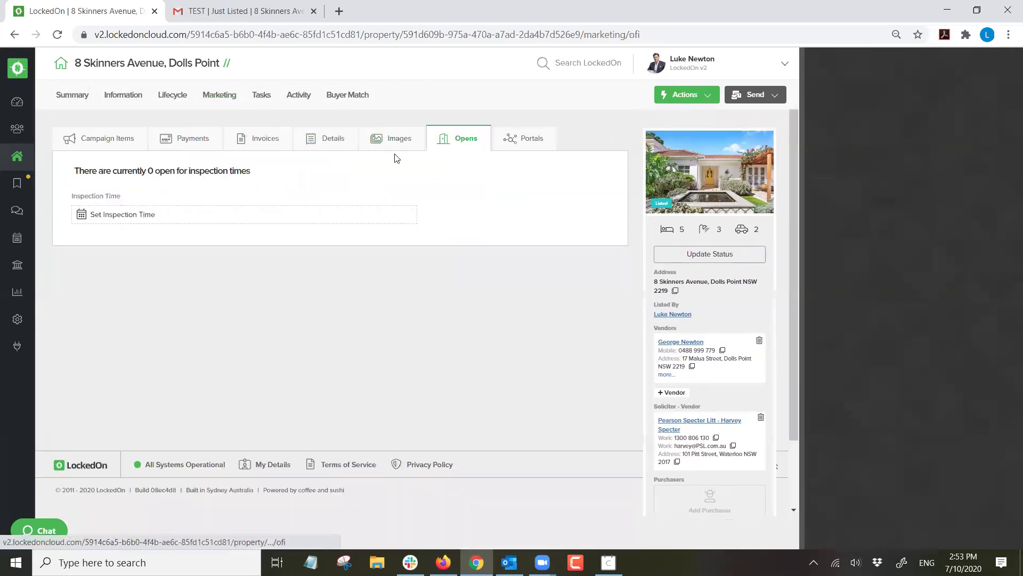
click(510, 142)
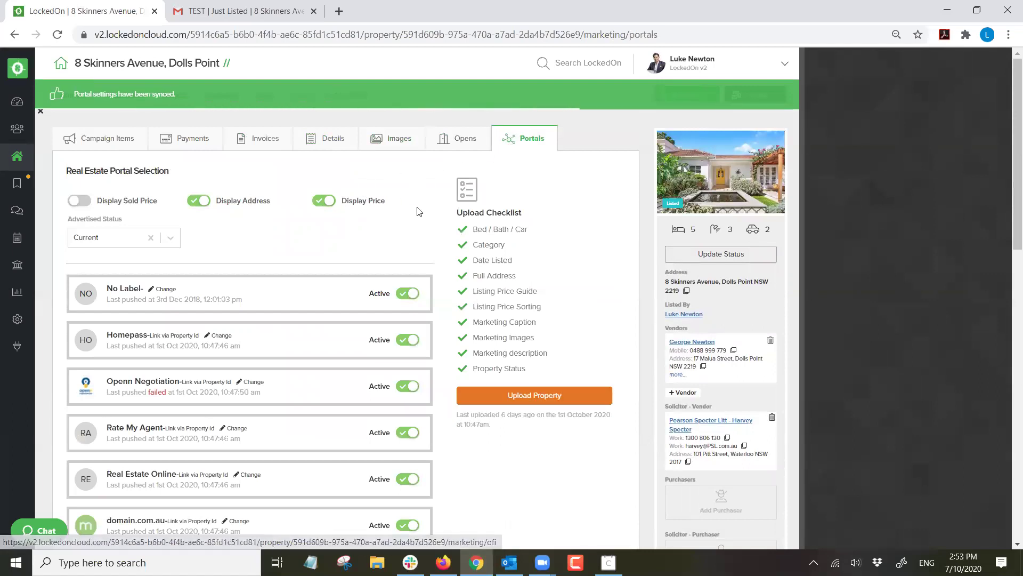
scroll(418, 229, down, 4)
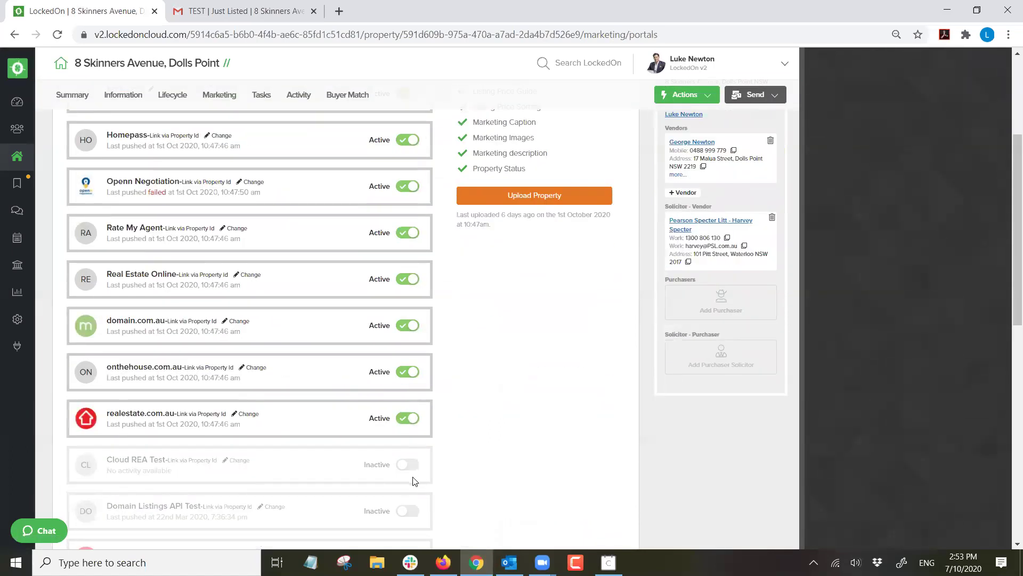
scroll(416, 464, down, 3)
Activate the Homes.com.au portal, keep advertised status Current, and return to Listing details.
click(412, 424)
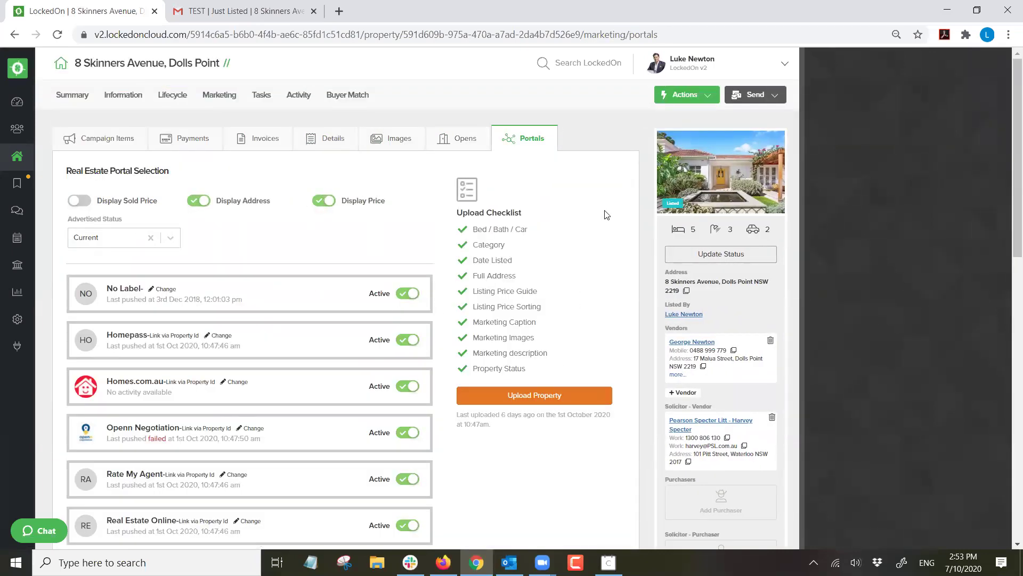
click(141, 238)
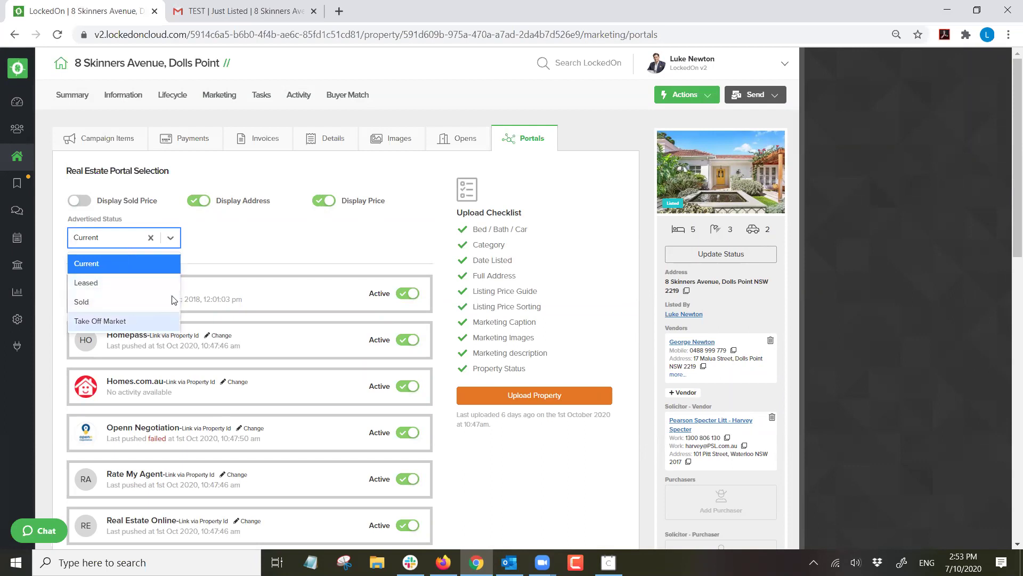
click(444, 322)
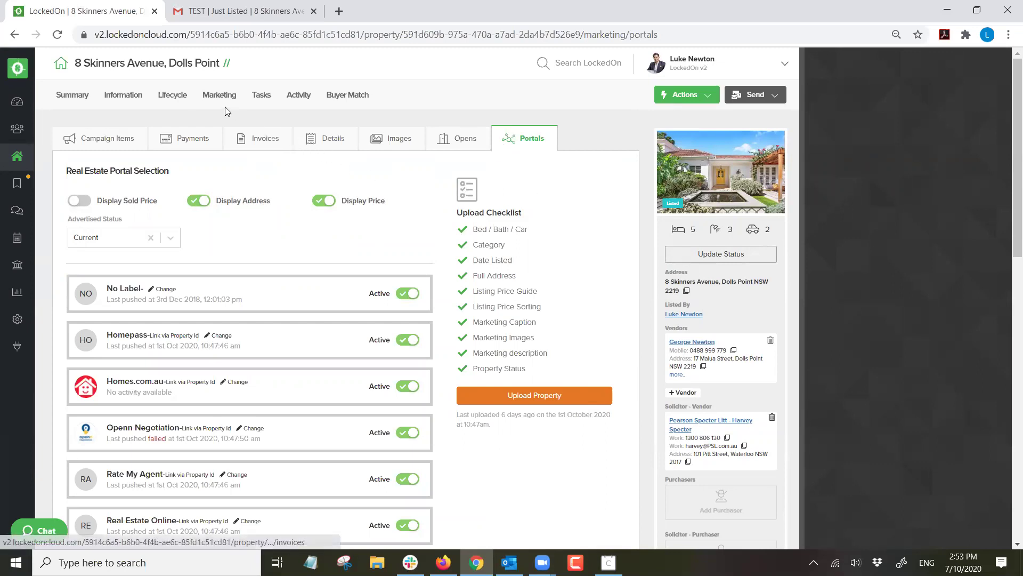
click(172, 94)
click(163, 139)
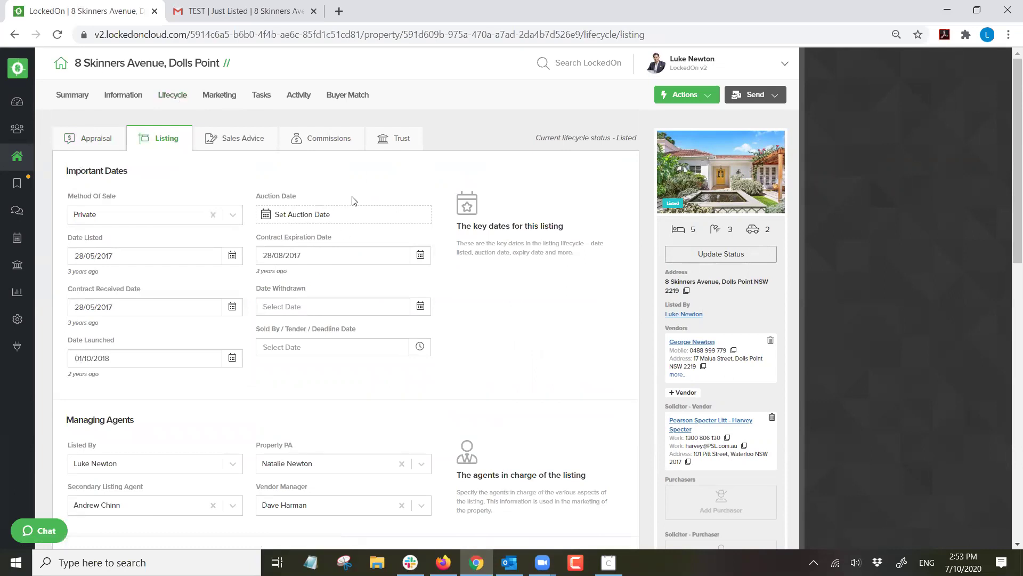
click(261, 96)
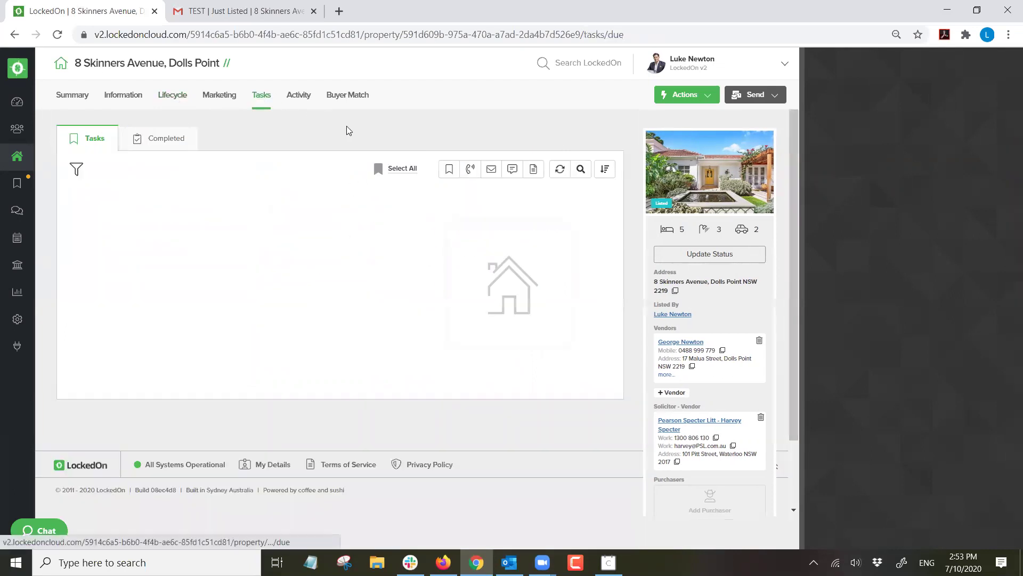
click(412, 169)
click(347, 282)
click(397, 226)
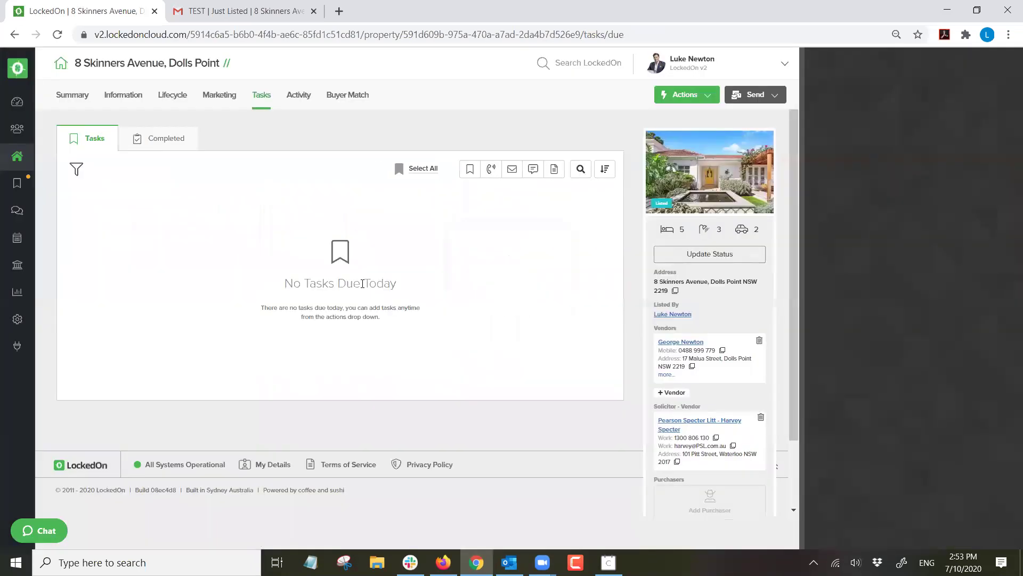
Apply the 3. Listing - Awaiting Contracts DNA plan to the property.
click(673, 95)
click(687, 465)
click(433, 216)
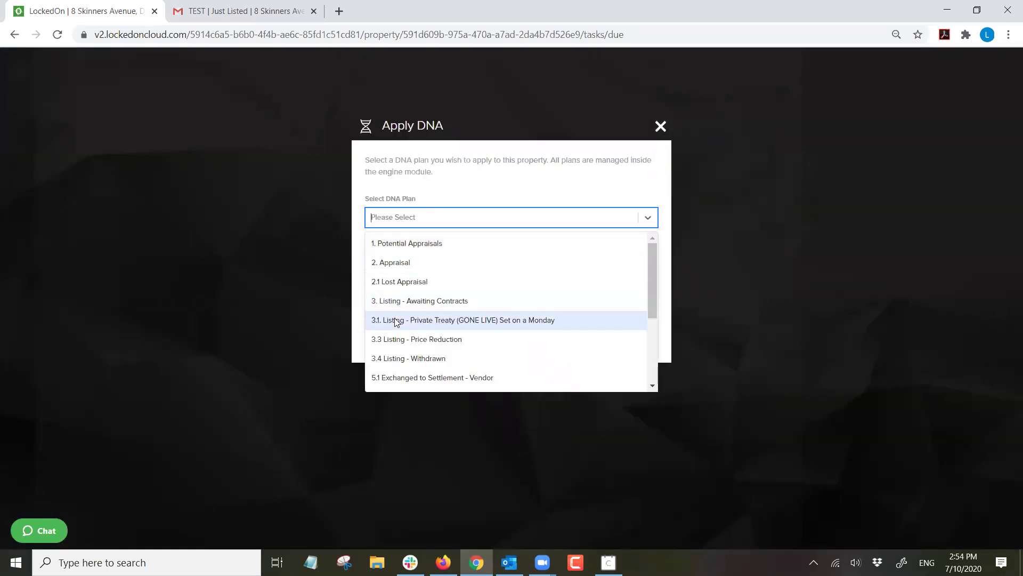
click(392, 300)
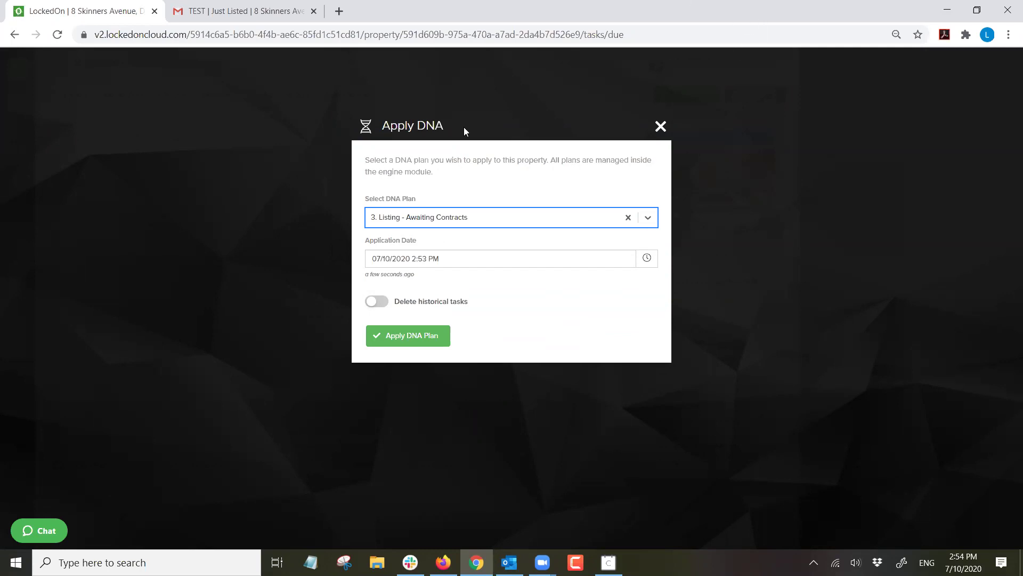
click(418, 337)
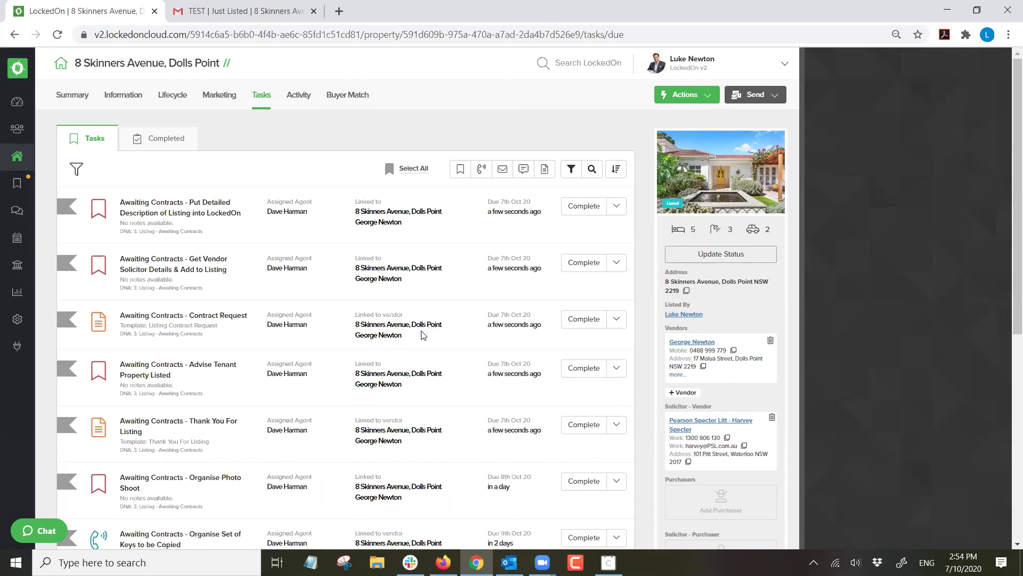
Review the Awaiting Contracts tasks across both task pages.
scroll(421, 341, down, 1)
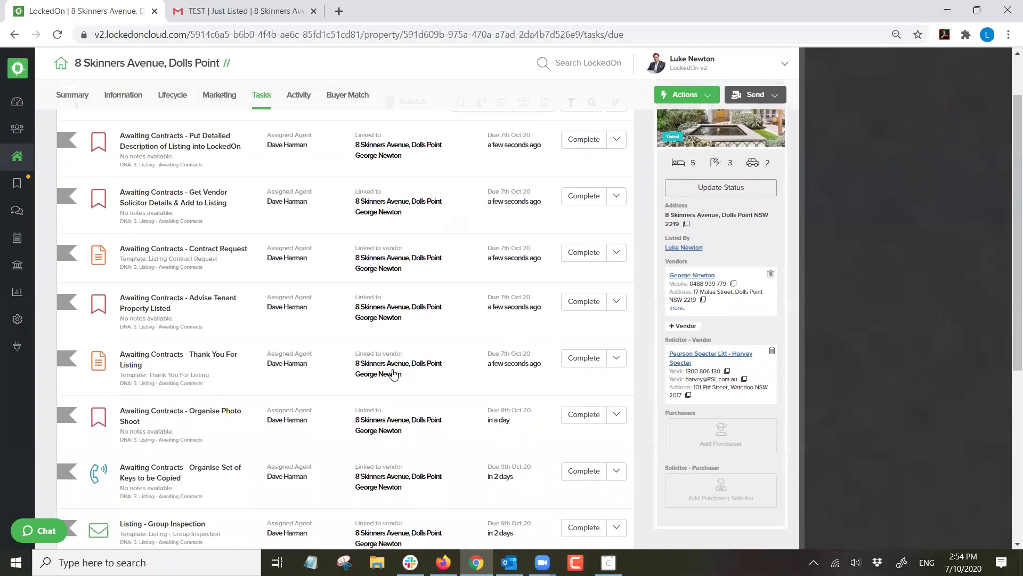
scroll(335, 306, down, 2)
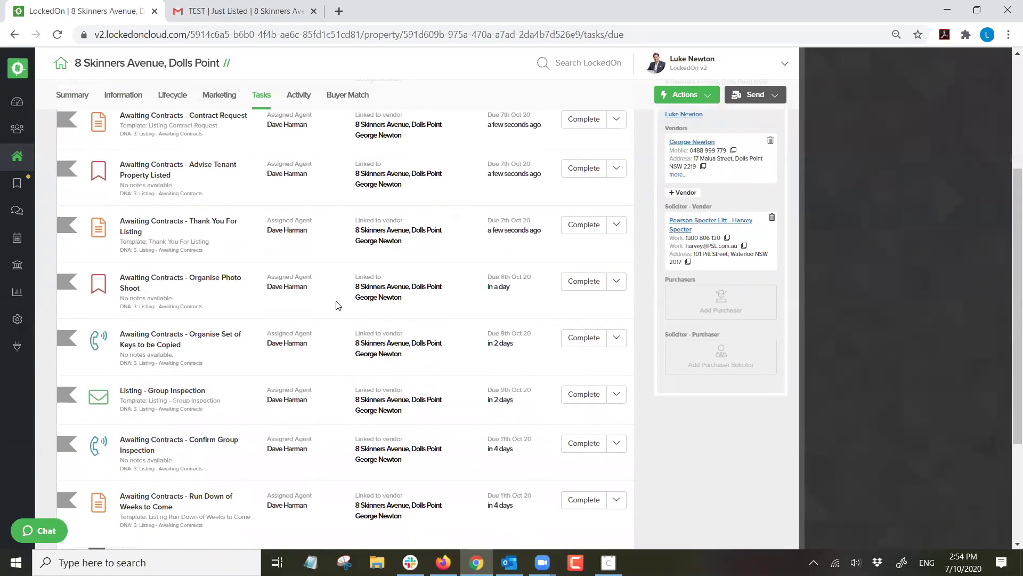
scroll(339, 305, down, 3)
scroll(241, 298, up, 5)
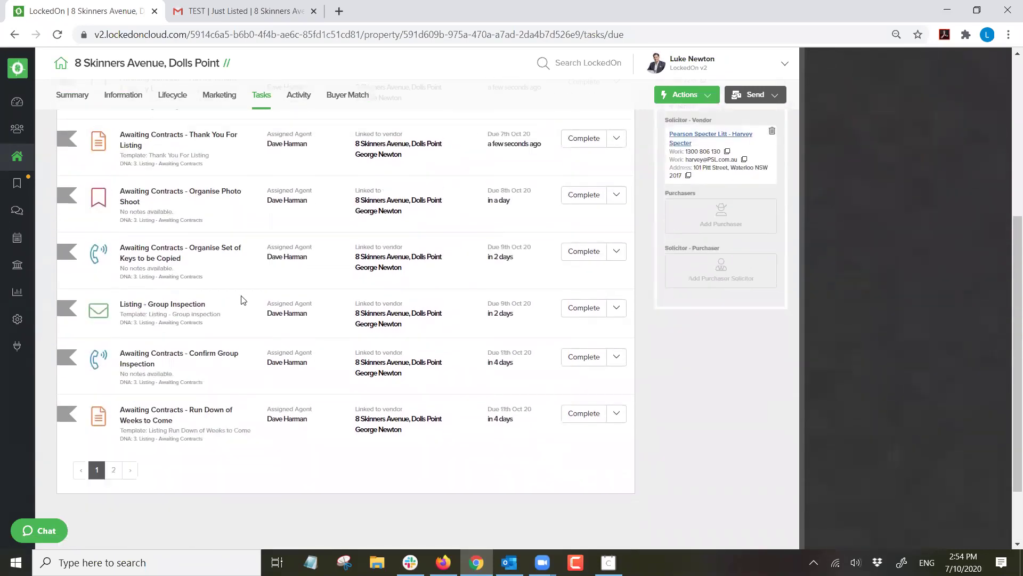
scroll(234, 302, down, 7)
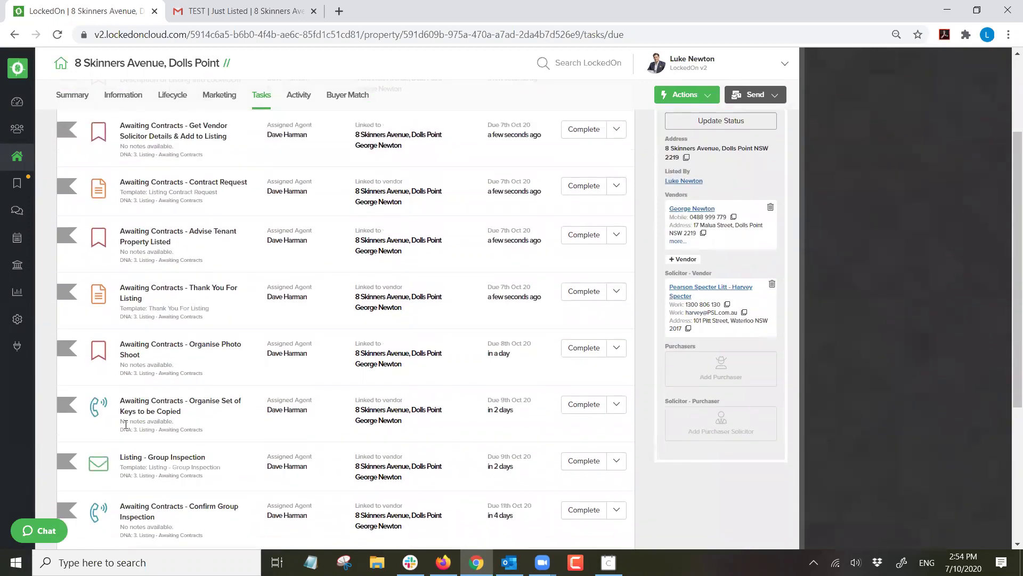
click(112, 384)
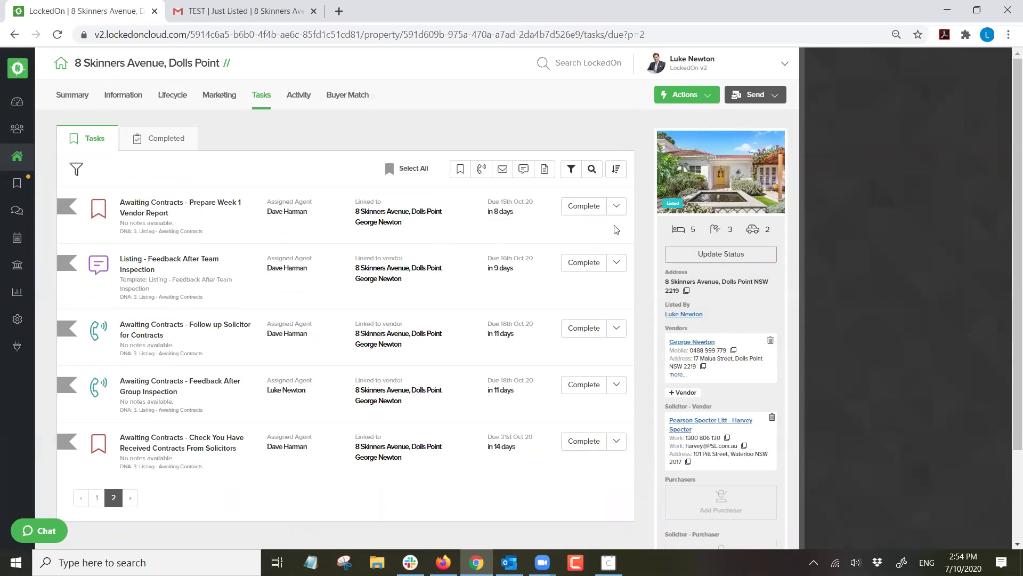
click(618, 207)
click(553, 288)
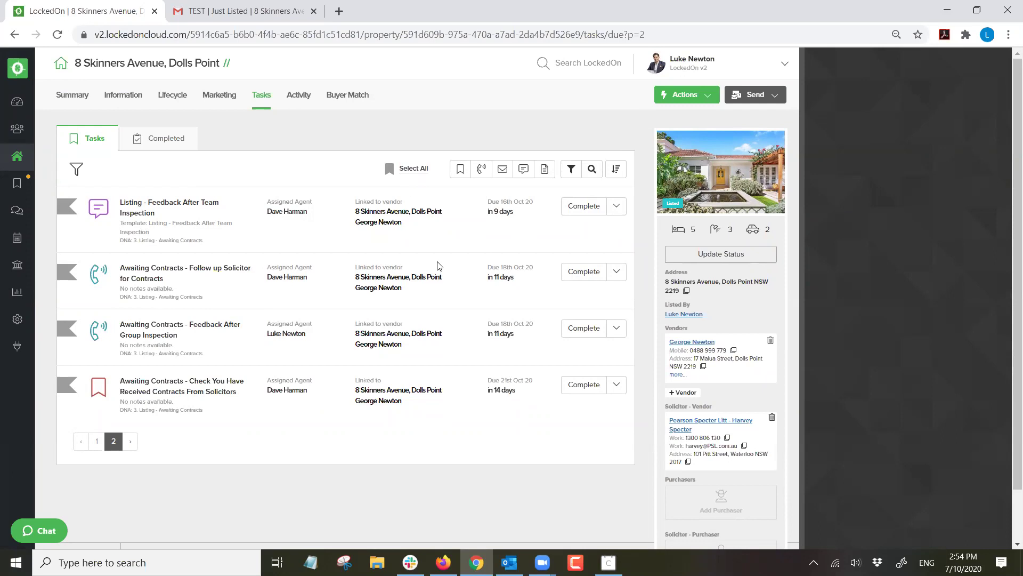
Select all 14 Awaiting Contracts tasks and delete them.
click(418, 169)
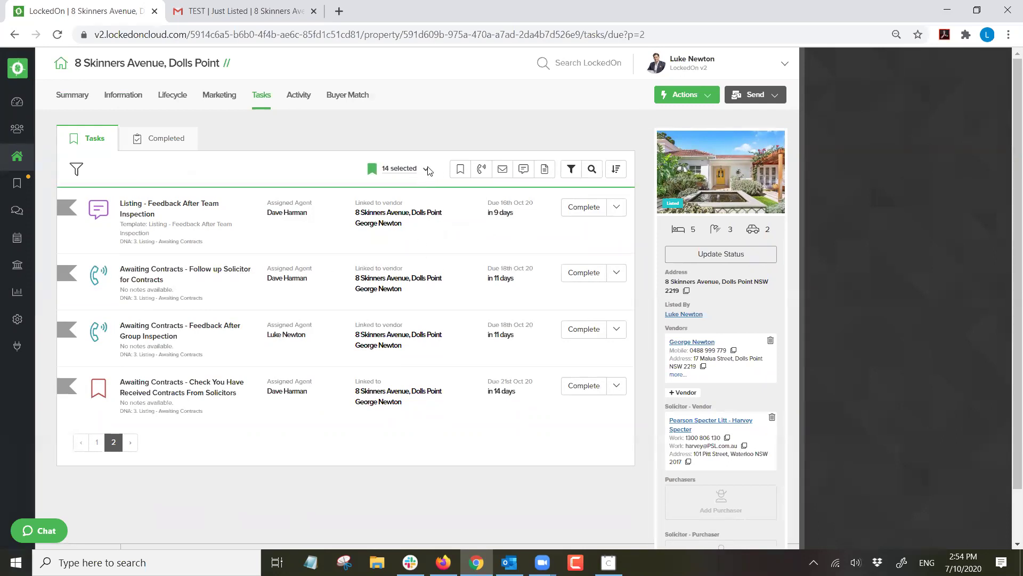
click(427, 170)
click(382, 279)
click(393, 229)
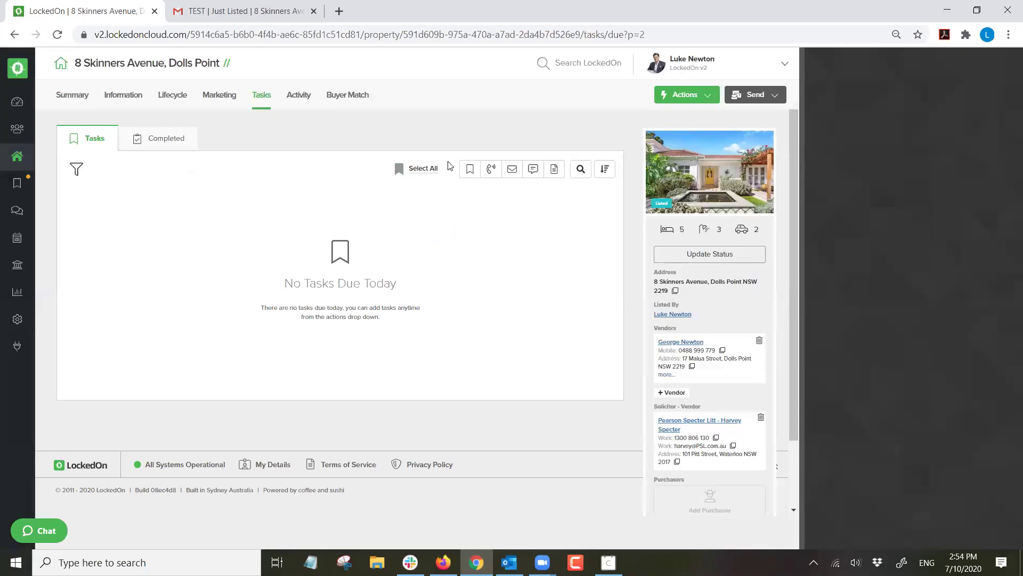
Check the portal listings, then apply the 3.1. Listing - Private Treaty plan from 12 October 2020.
click(221, 95)
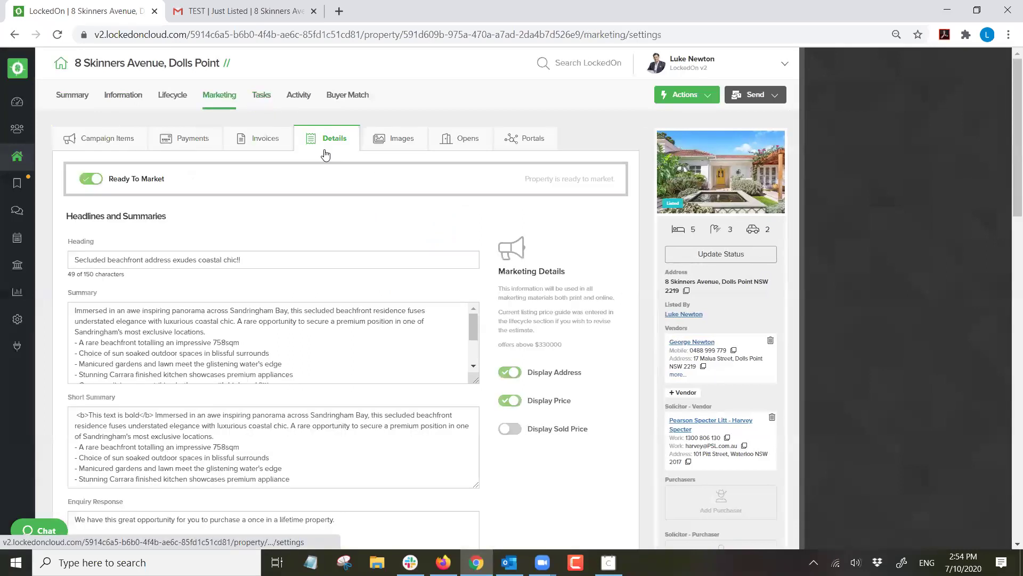
click(540, 143)
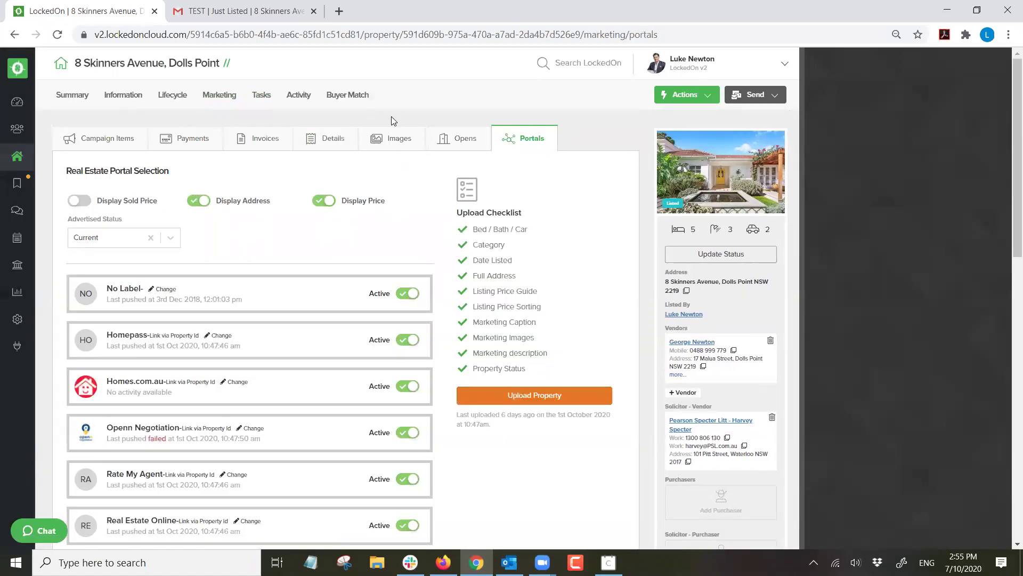
click(673, 96)
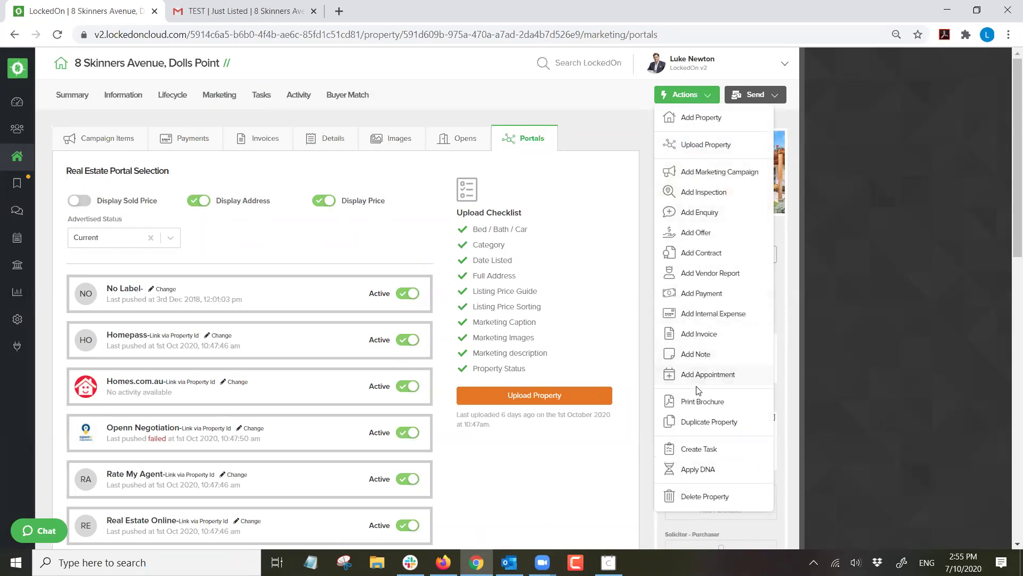
click(697, 469)
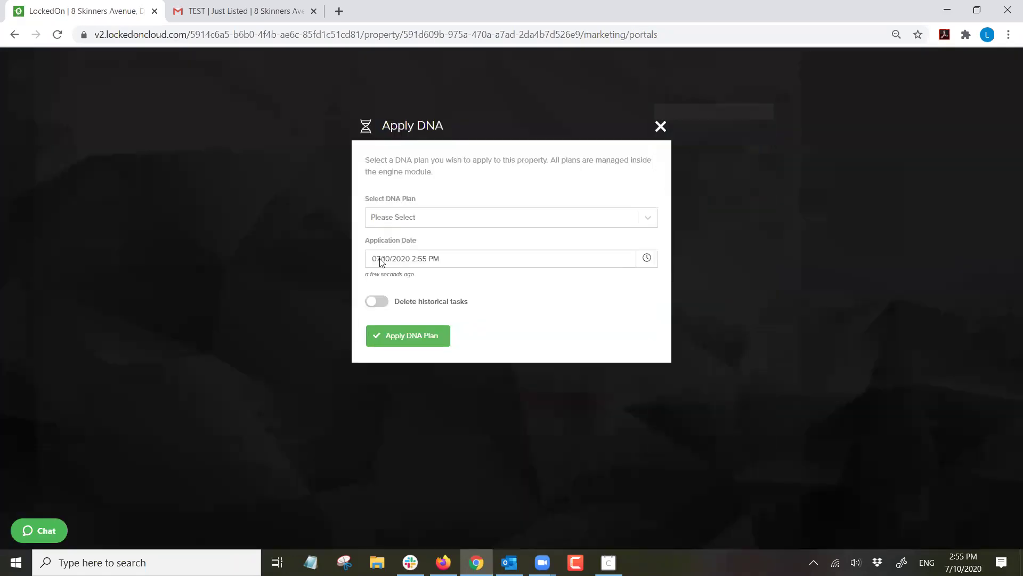
click(419, 217)
click(414, 320)
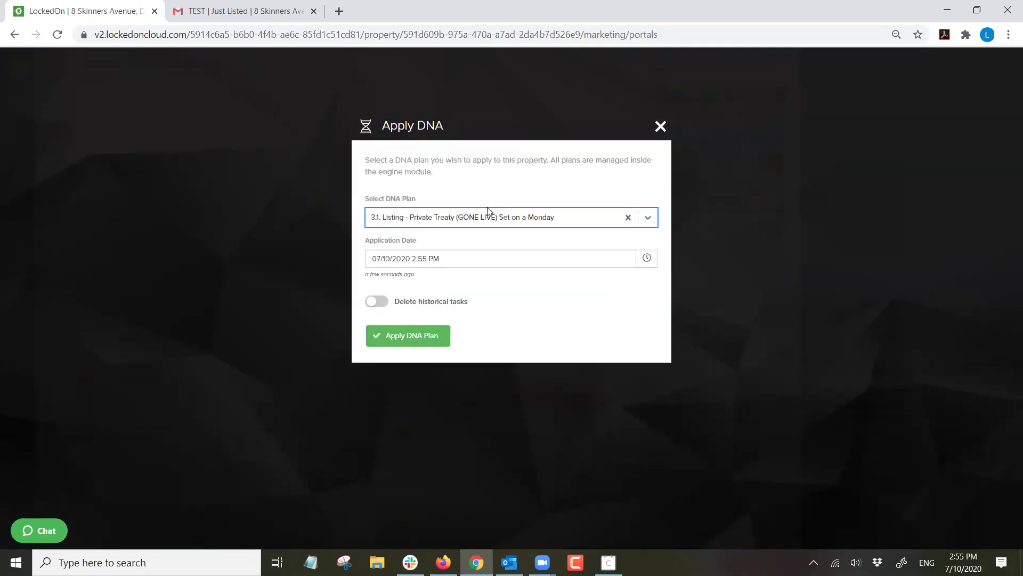
click(599, 258)
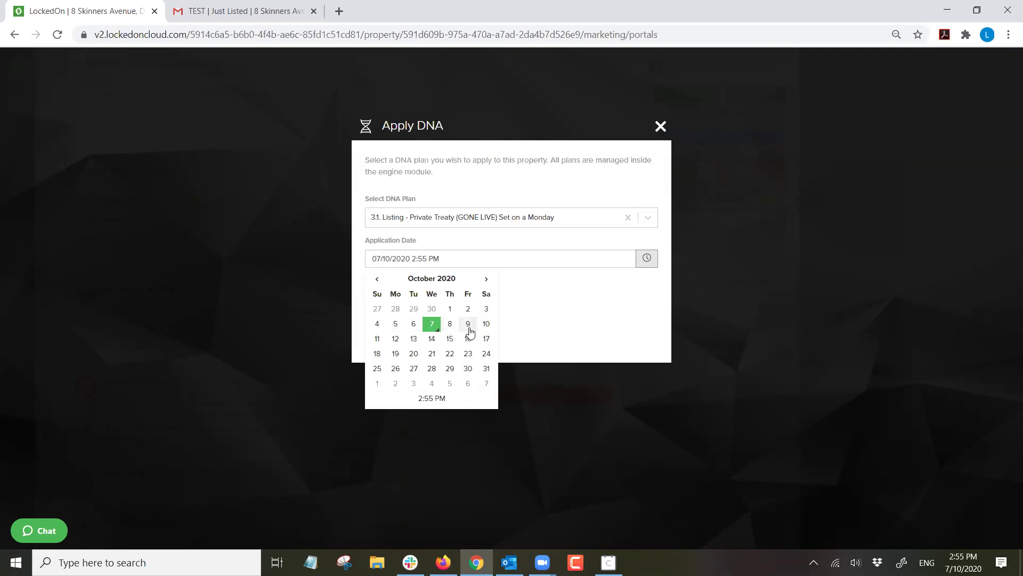
click(395, 339)
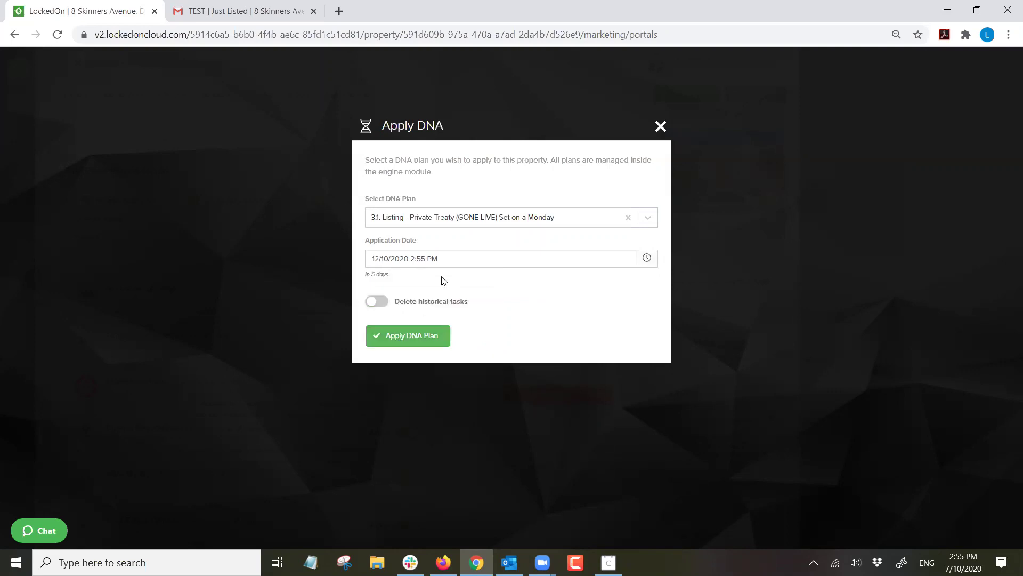
click(406, 337)
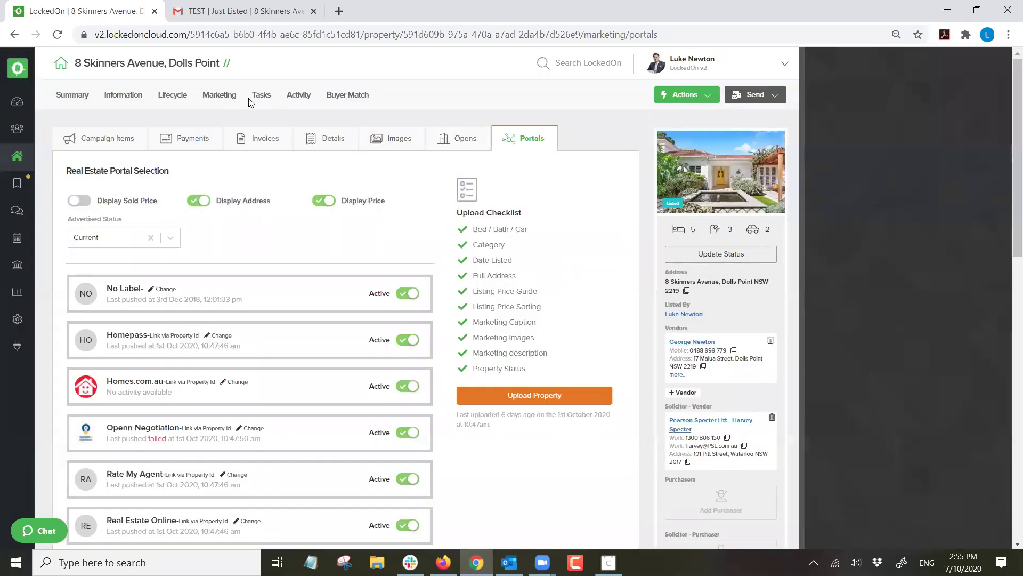
Review the newly created Private Treaty tasks in the due tasks list.
click(261, 94)
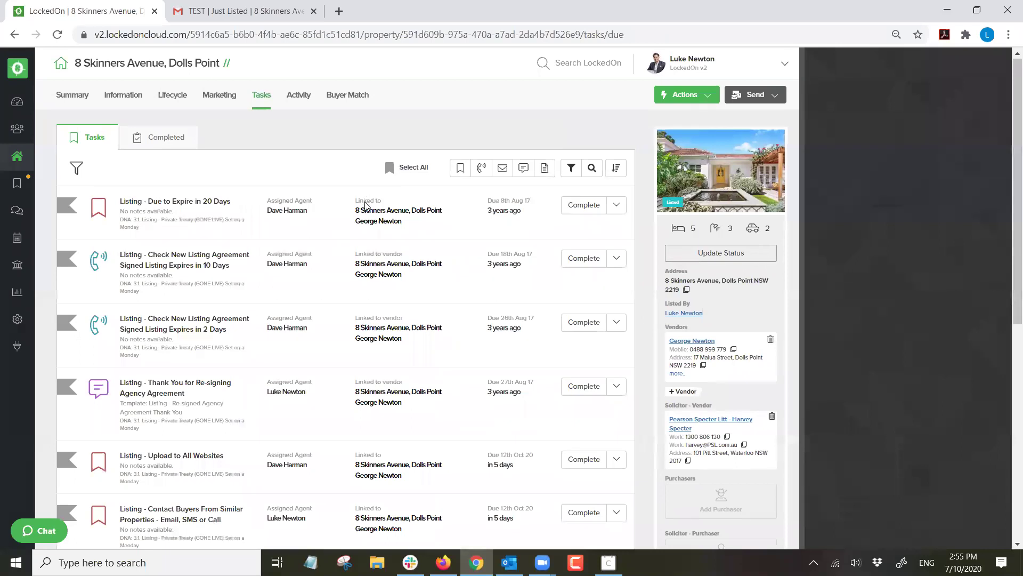
scroll(366, 206, down, 6)
scroll(325, 224, up, 6)
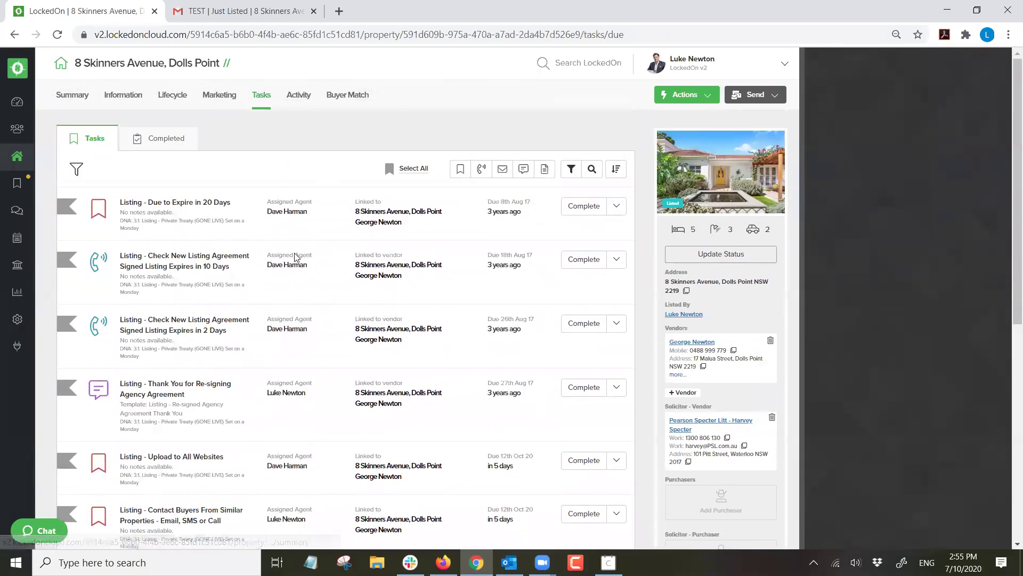
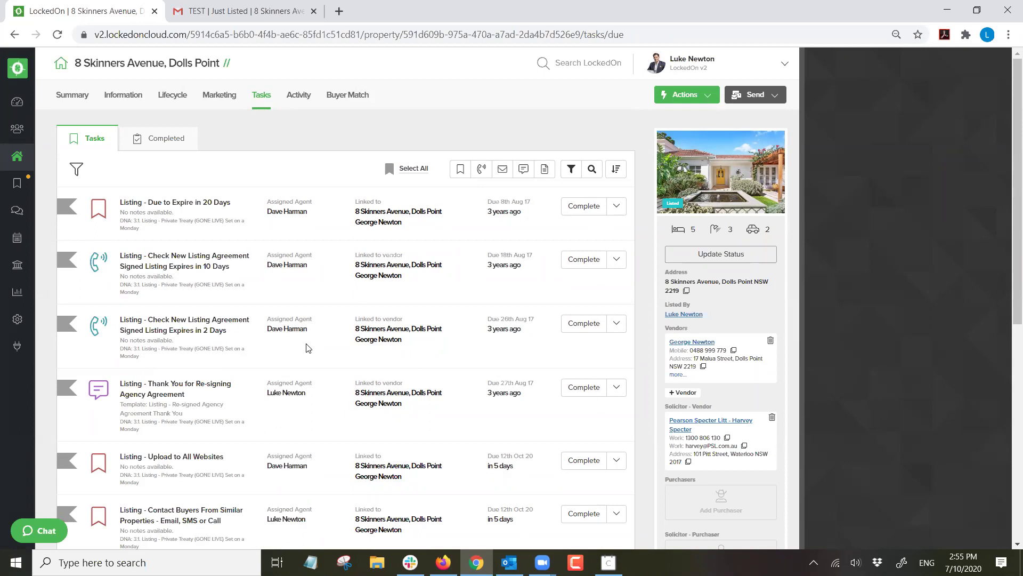
Select and delete all 24 due tasks, then view the property's 4 Activity enquiries.
scroll(263, 309, down, 5)
scroll(263, 310, up, 5)
click(416, 173)
click(427, 171)
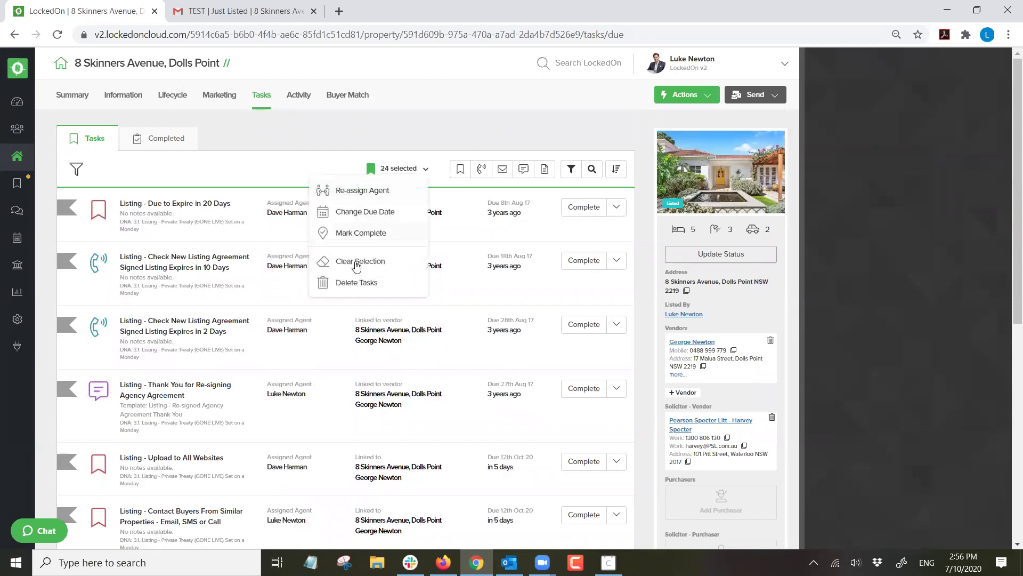
click(349, 282)
click(423, 228)
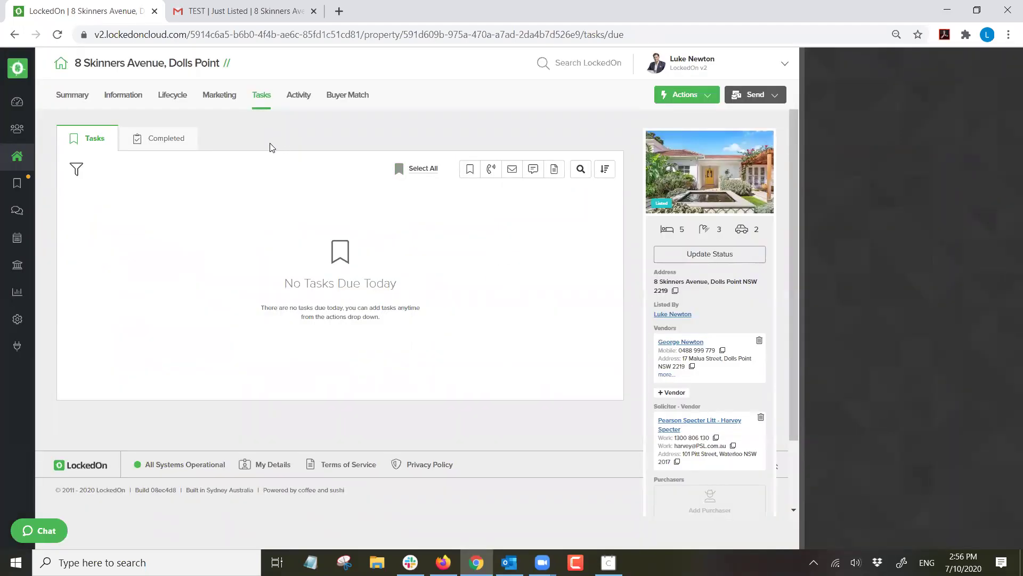
click(298, 96)
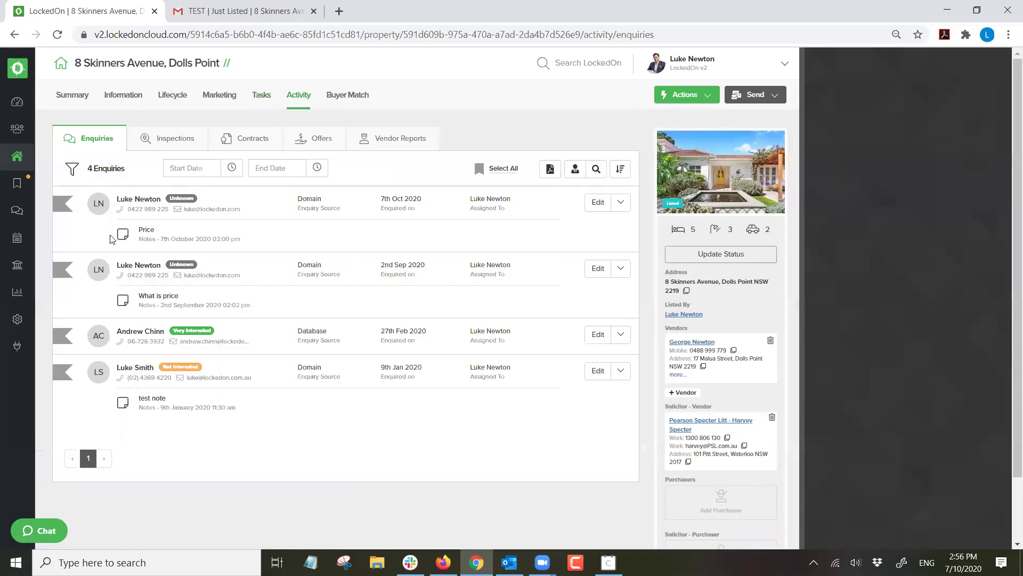
Browse the Inspections, Contracts and Offers lists, including the $800,000 offer, then Vendor Reports.
click(171, 145)
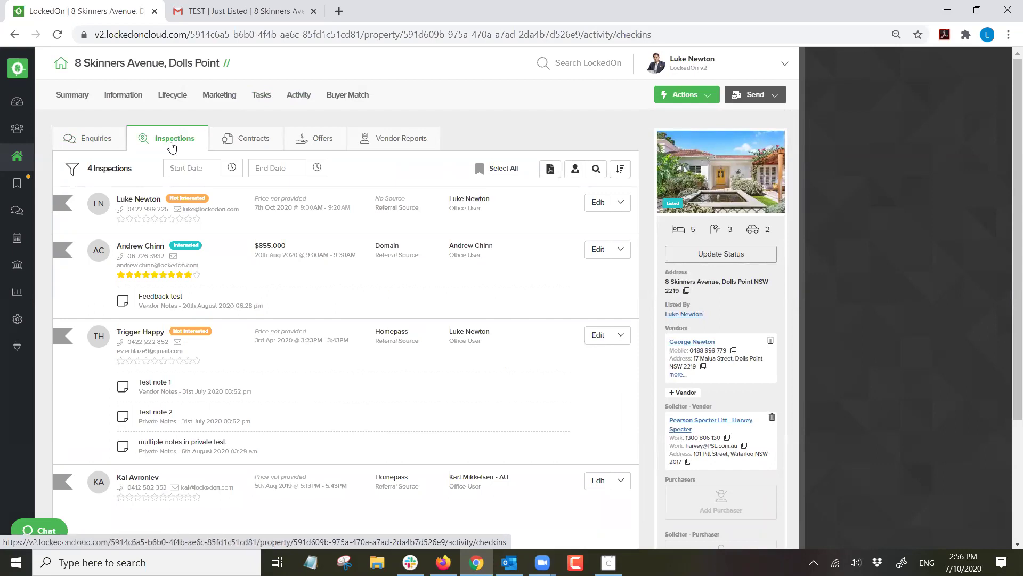
click(245, 139)
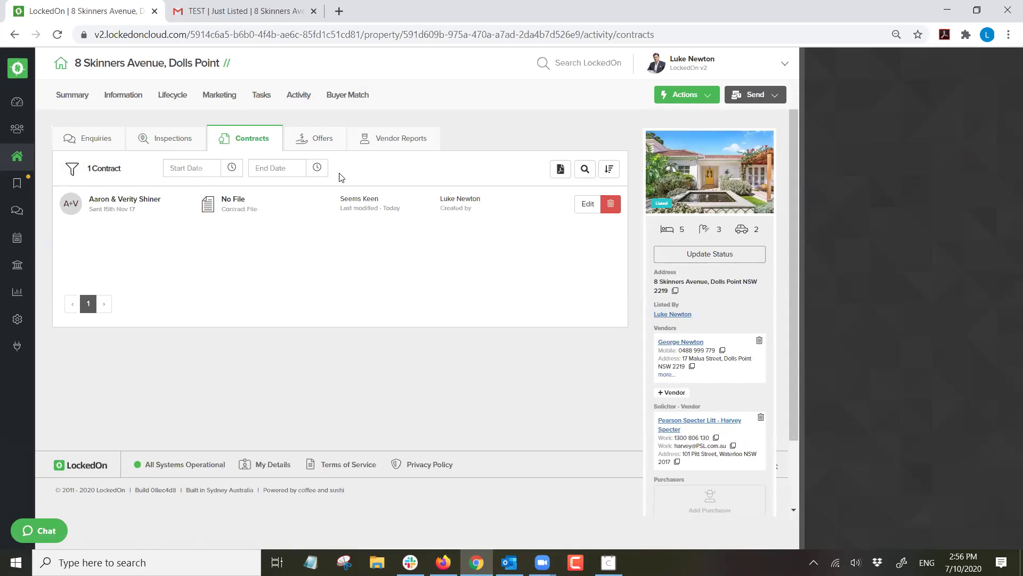
click(316, 142)
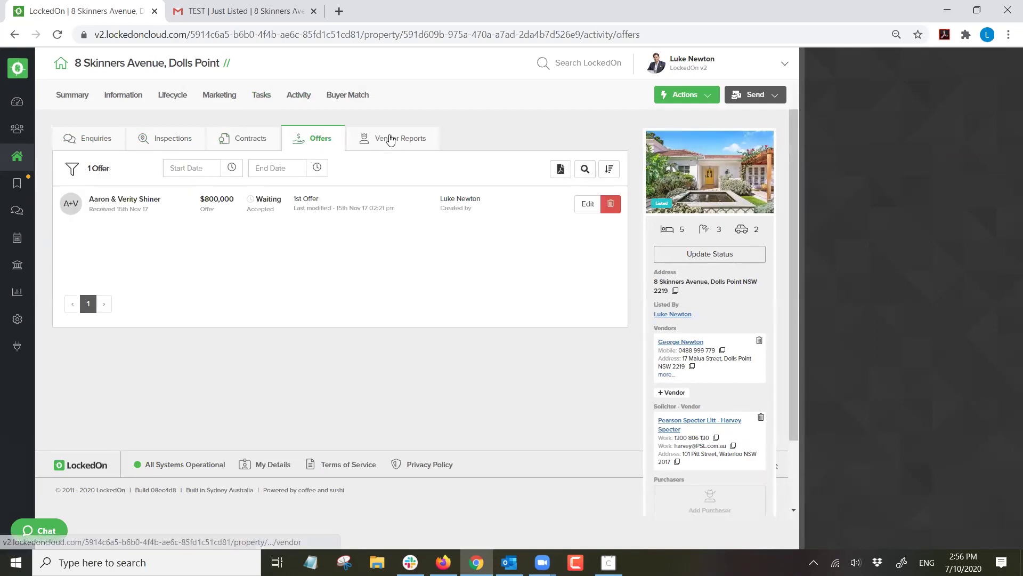
click(390, 140)
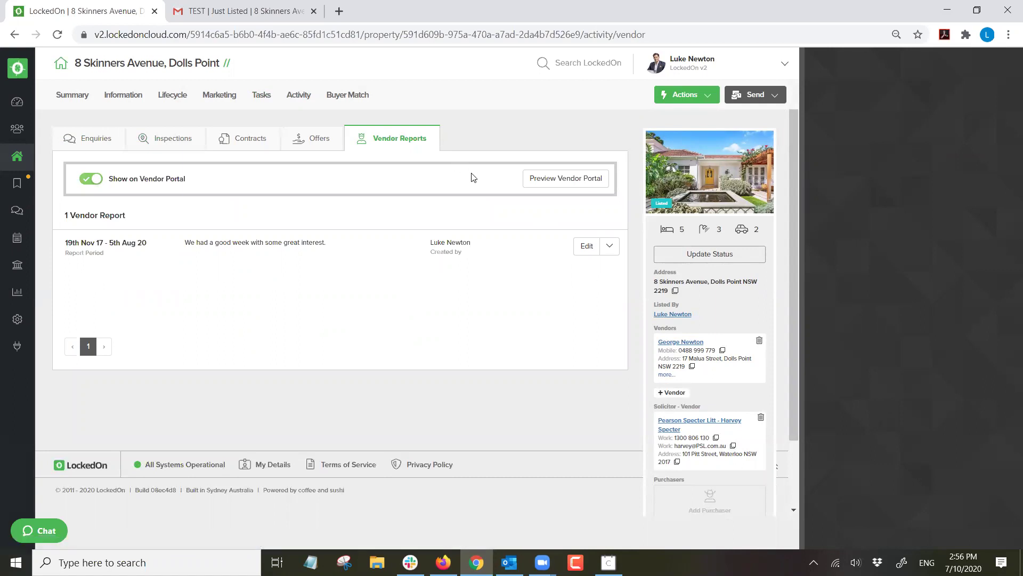
Start a new vendor report for 7–14 October 2020, then close the form unsaved.
click(683, 96)
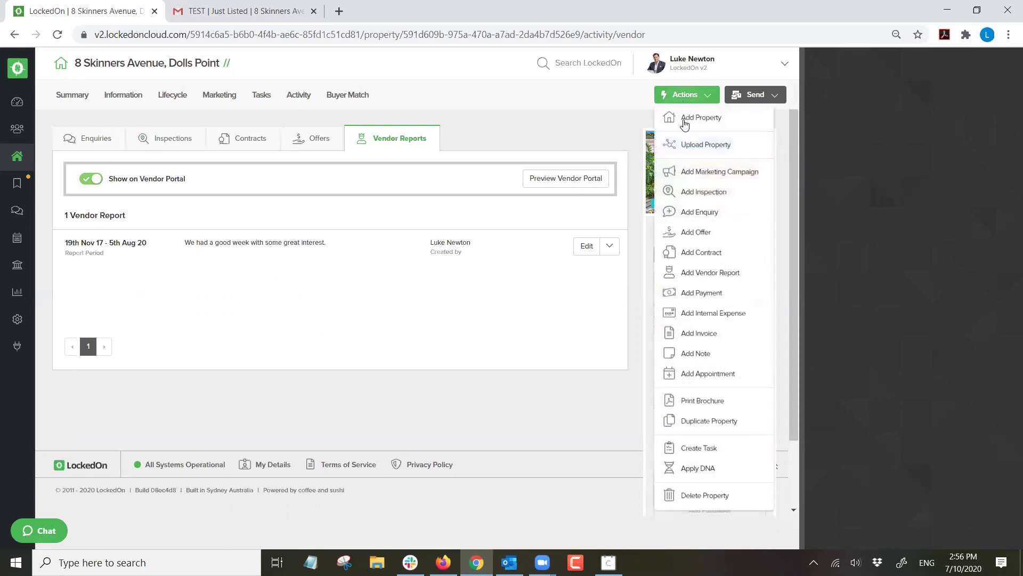
click(704, 273)
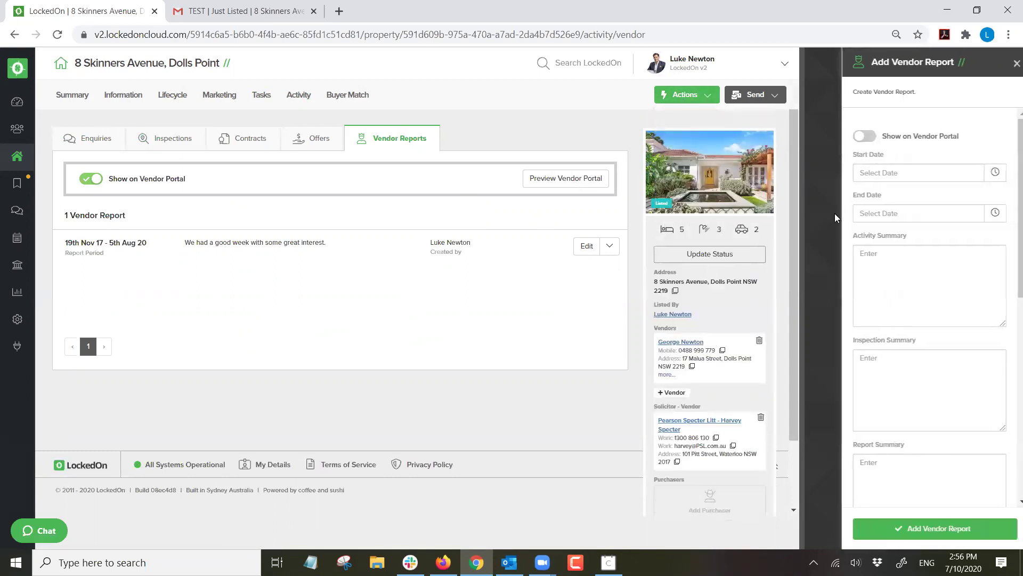
click(976, 177)
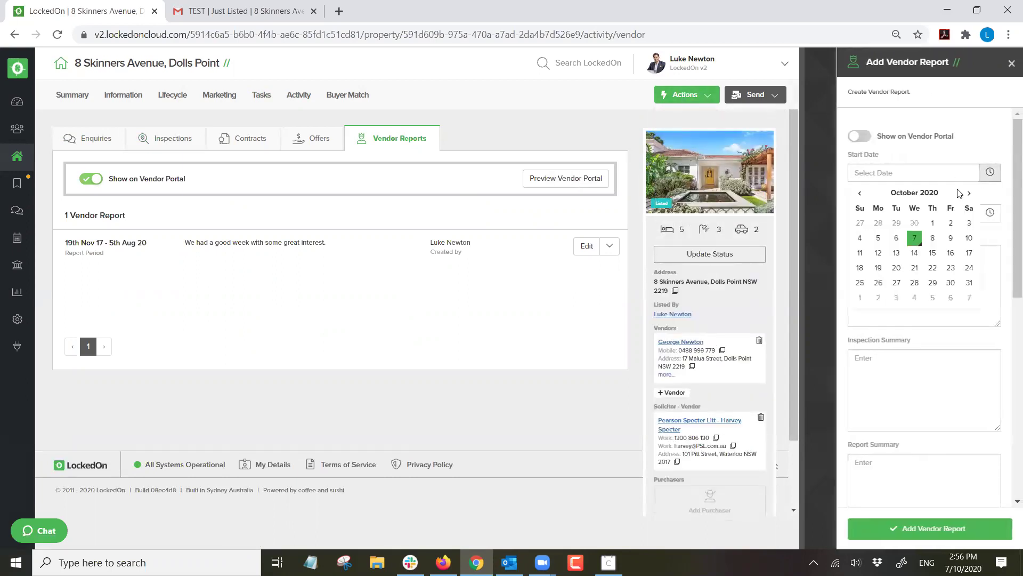
click(913, 239)
click(989, 223)
click(914, 304)
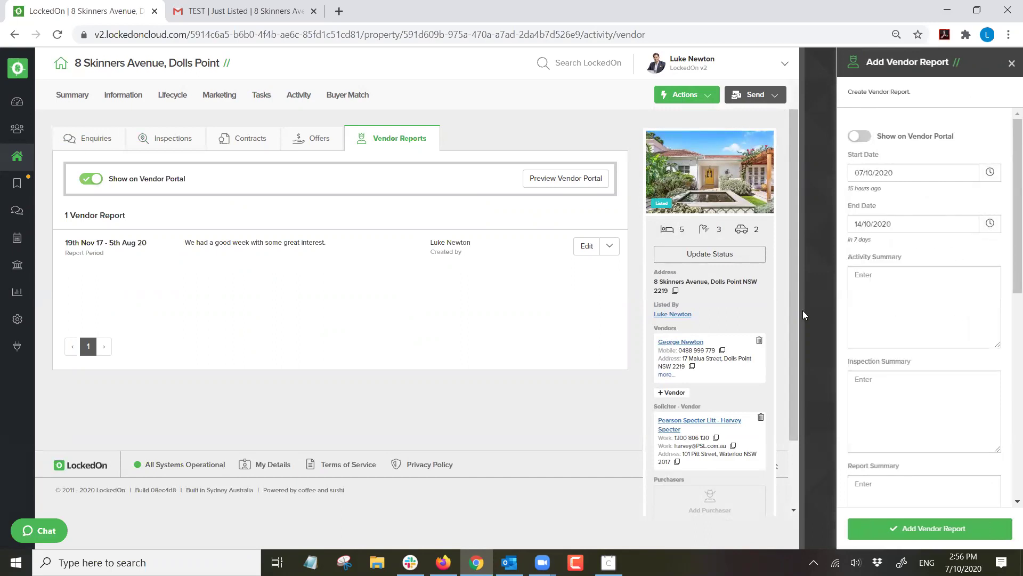
scroll(886, 301, down, 3)
scroll(906, 277, up, 3)
click(1011, 62)
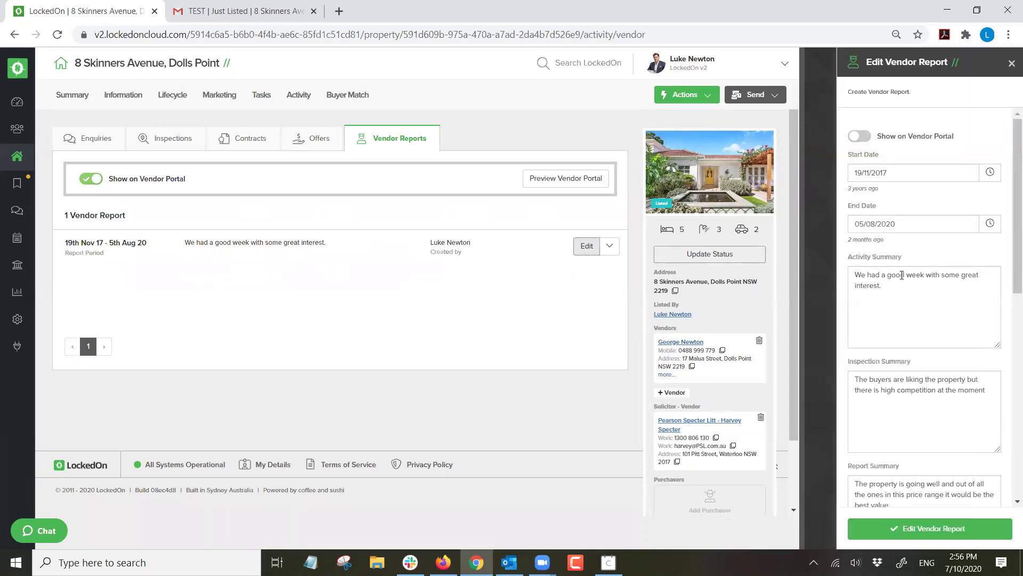
Review the Activity, Inspection and Report summaries and save the existing vendor report unchanged.
triple_click(872, 299)
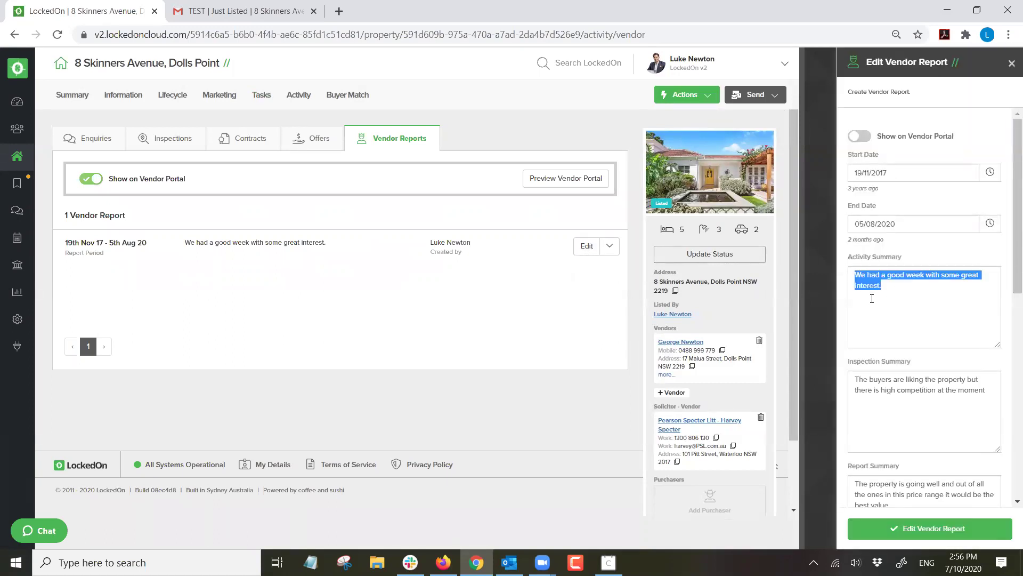
triple_click(988, 390)
scroll(866, 364, down, 3)
drag(889, 372, 860, 358)
triple_click(859, 357)
scroll(925, 266, up, 3)
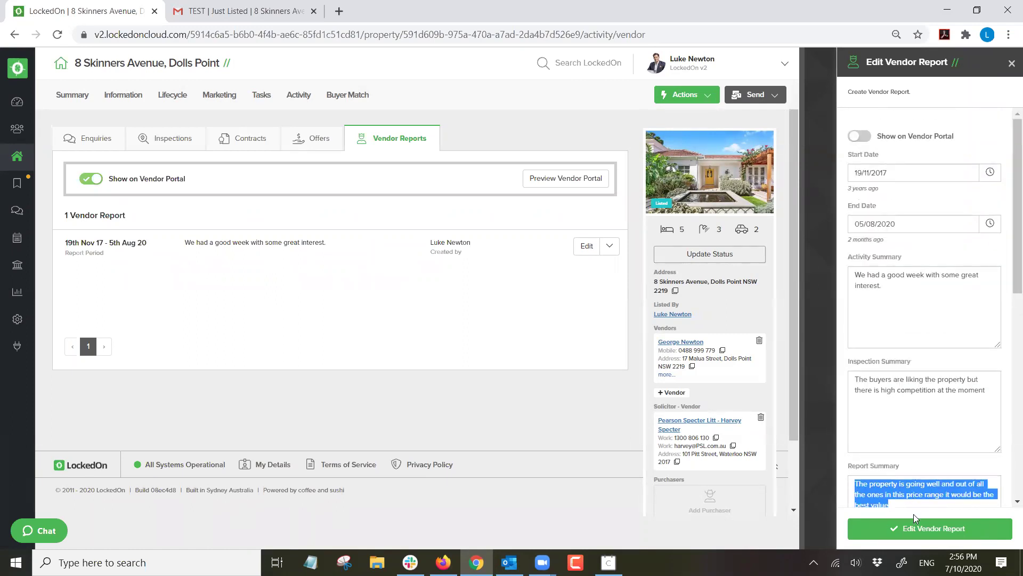
click(915, 529)
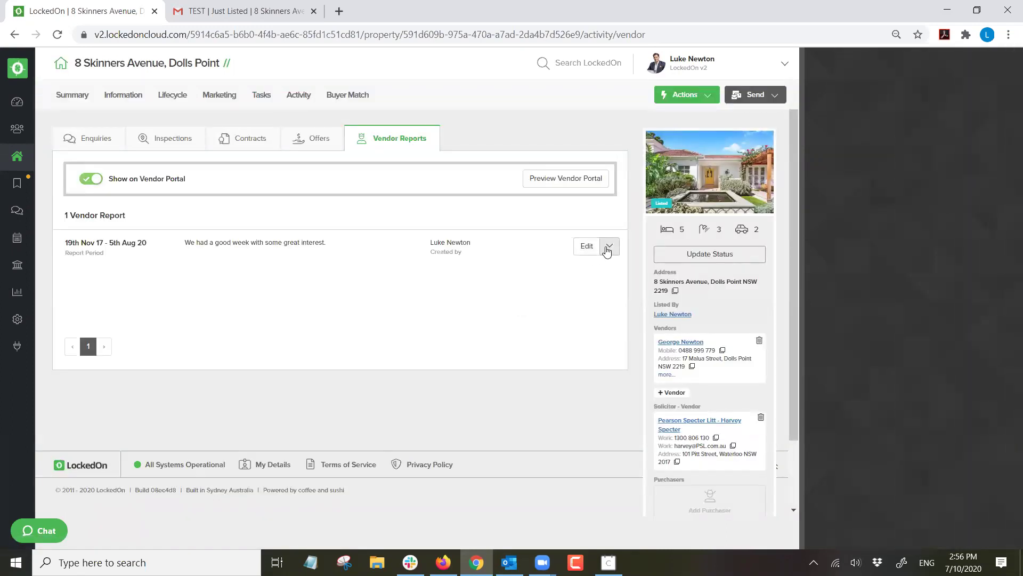
click(608, 247)
Download the vendor report as a PDF and zoom out to see the page.
click(573, 291)
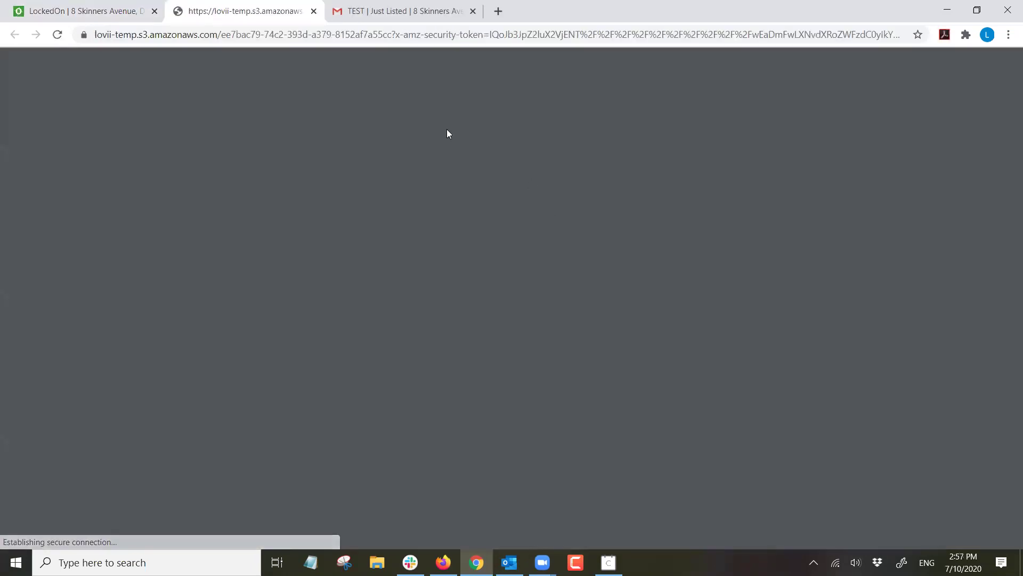
scroll(472, 213, down, 4)
scroll(471, 213, up, 4)
scroll(470, 217, down, 4)
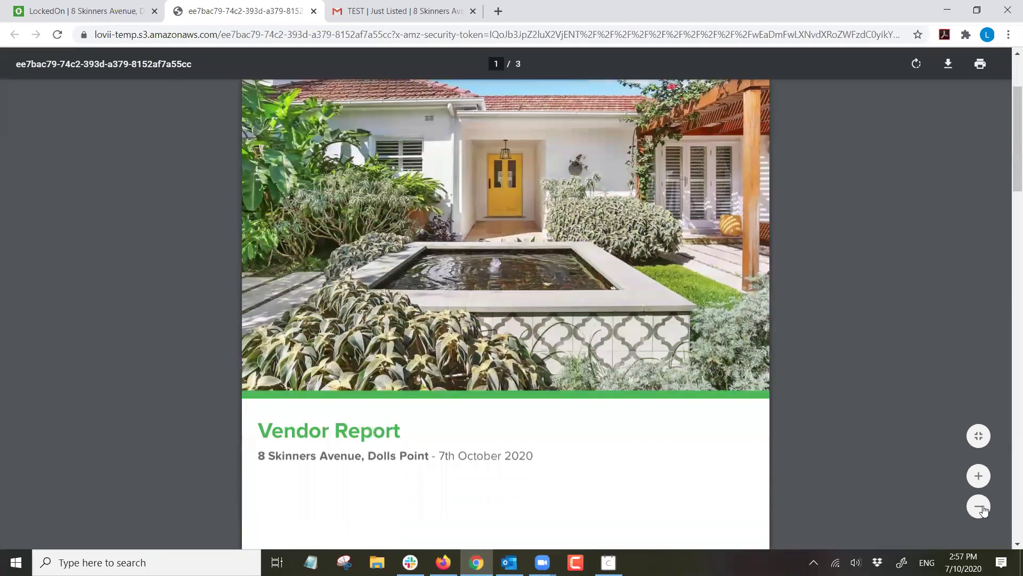
click(978, 506)
click(978, 506)
click(978, 506)
scroll(717, 309, down, 7)
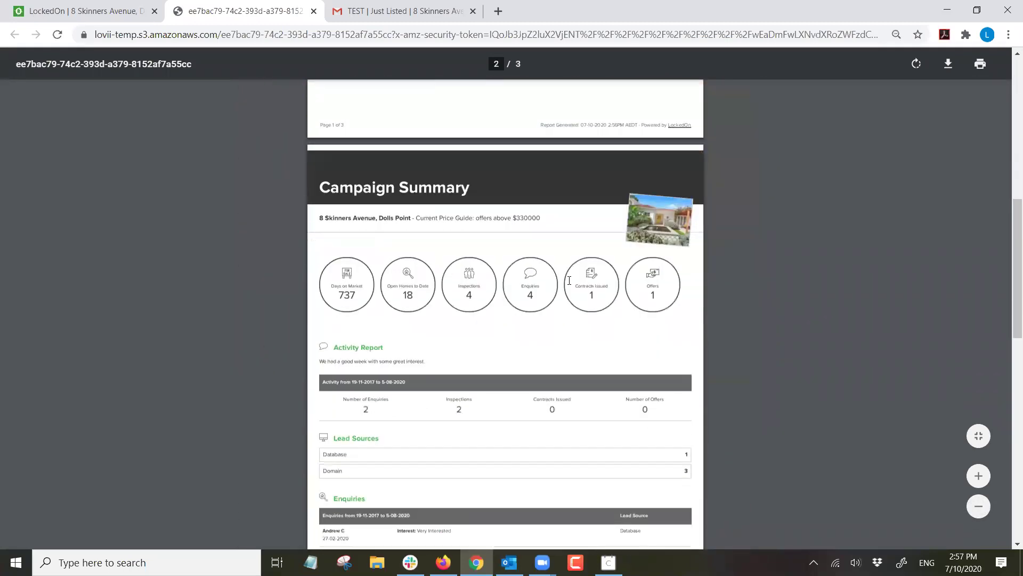
Highlight the 737 Days on Market, 4 Inspections and 1 Contract Issued figures, then read all pages.
drag(356, 299, 367, 305)
drag(419, 286, 397, 290)
drag(476, 295, 465, 294)
drag(586, 297, 647, 284)
scroll(481, 291, down, 2)
scroll(415, 267, down, 2)
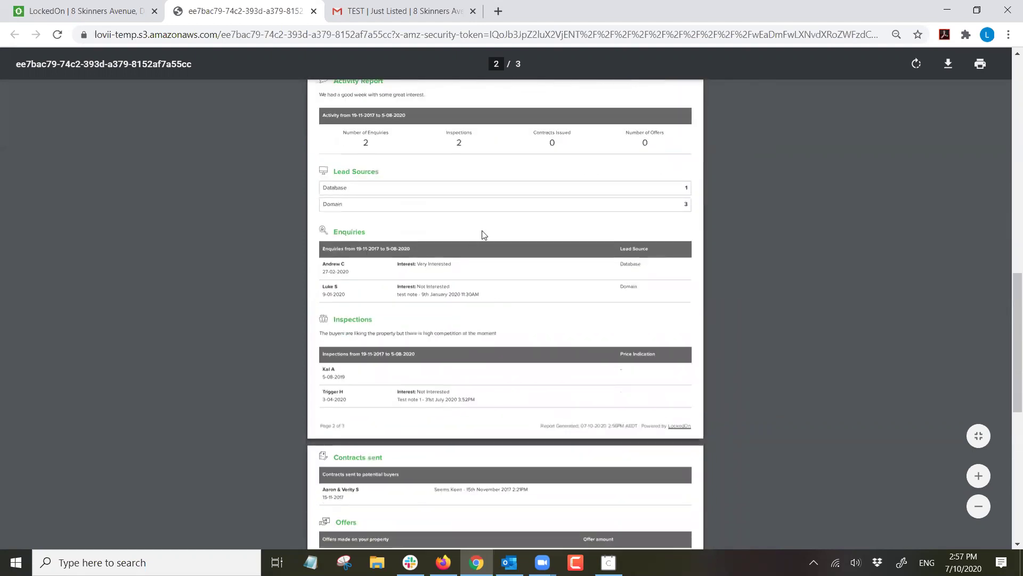
scroll(487, 192, down, 2)
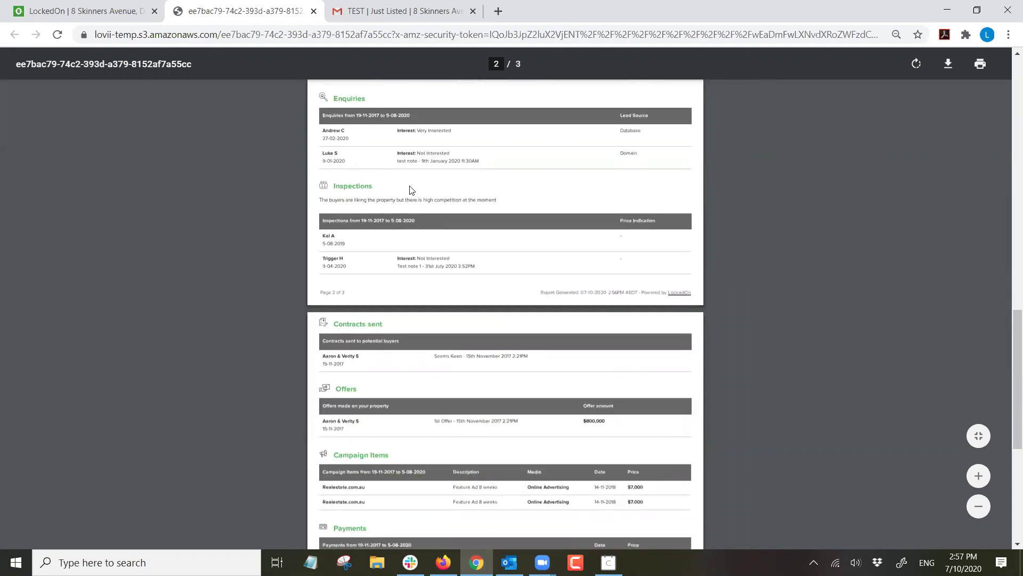
scroll(427, 237, down, 1)
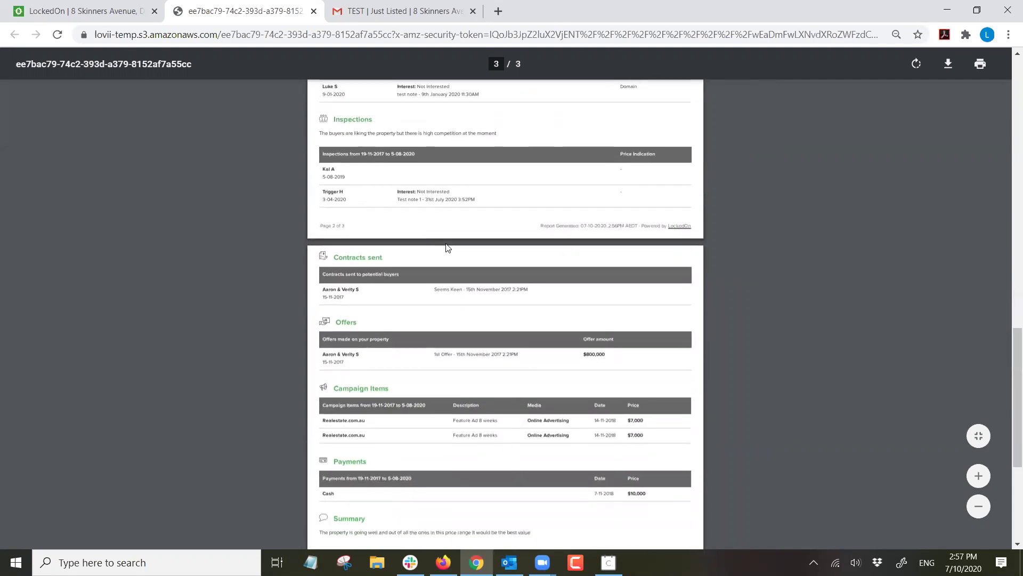
scroll(442, 293, down, 1)
scroll(453, 288, down, 2)
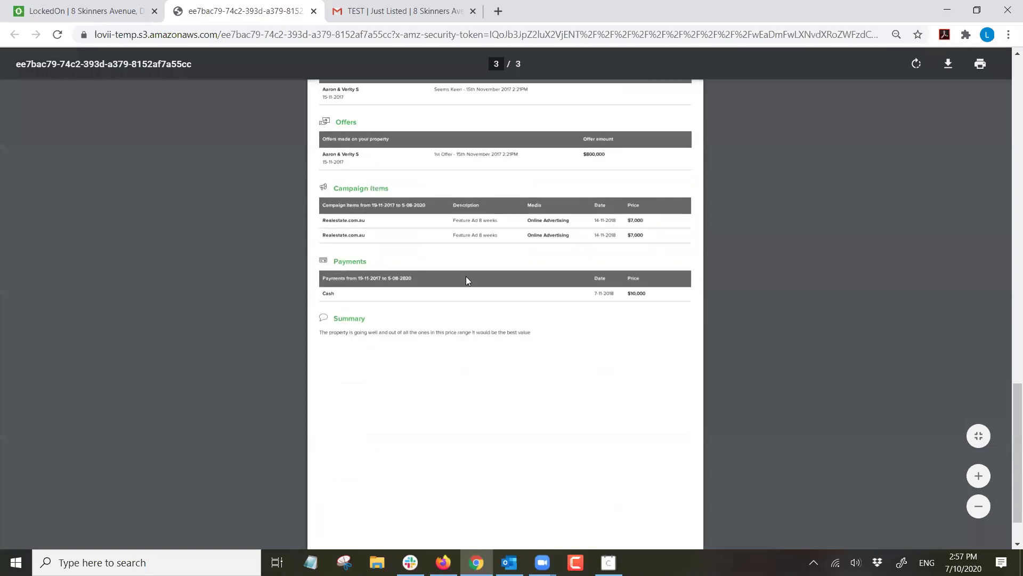
scroll(538, 326, up, 15)
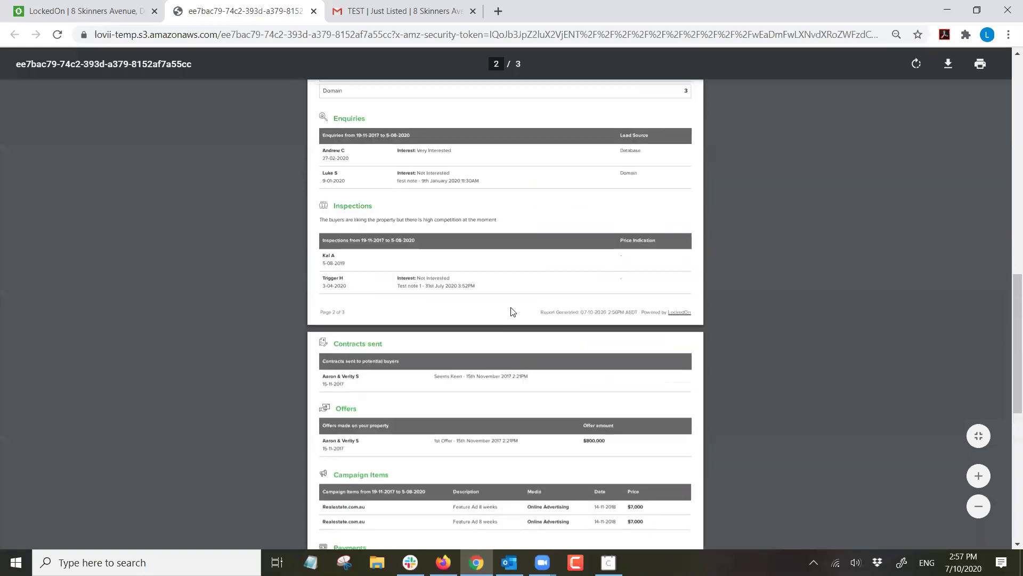
Close the PDF and start emailing the vendor report.
click(313, 11)
click(609, 246)
click(581, 269)
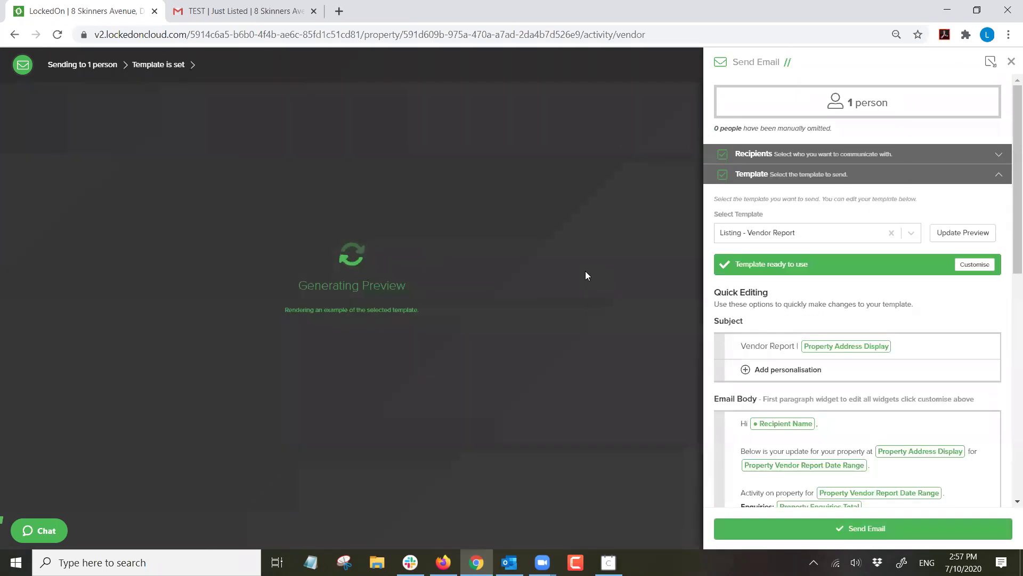
scroll(784, 304, down, 4)
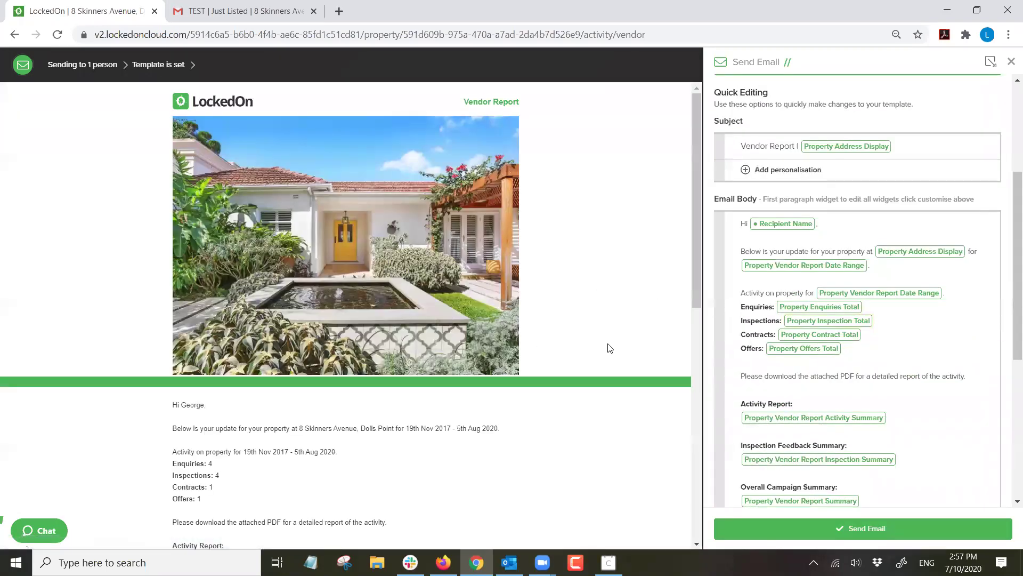
scroll(851, 309, down, 5)
drag(783, 355, 741, 357)
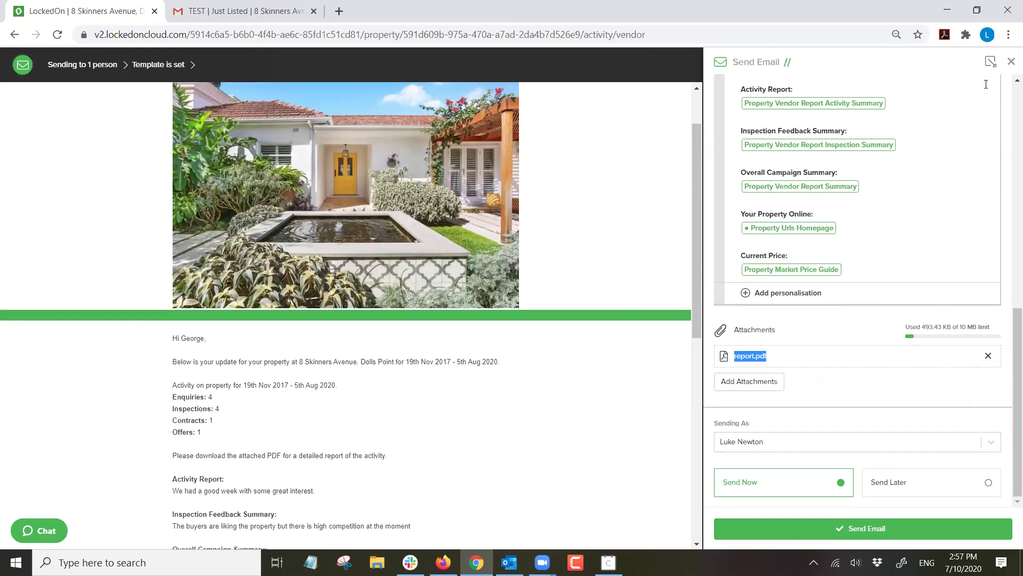
click(1010, 62)
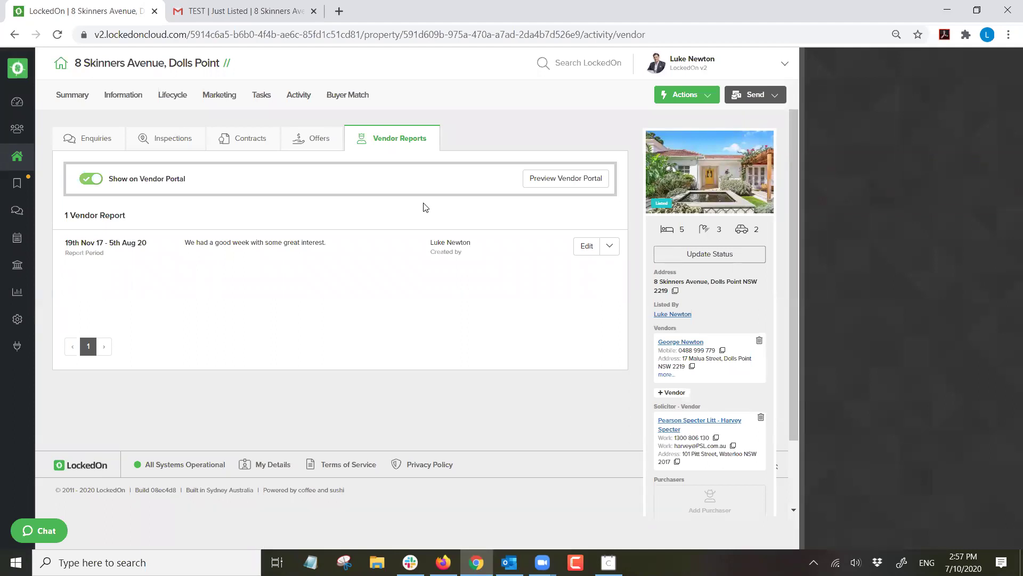
Open the vendor's client record and look over its contact details and options.
click(674, 342)
click(703, 345)
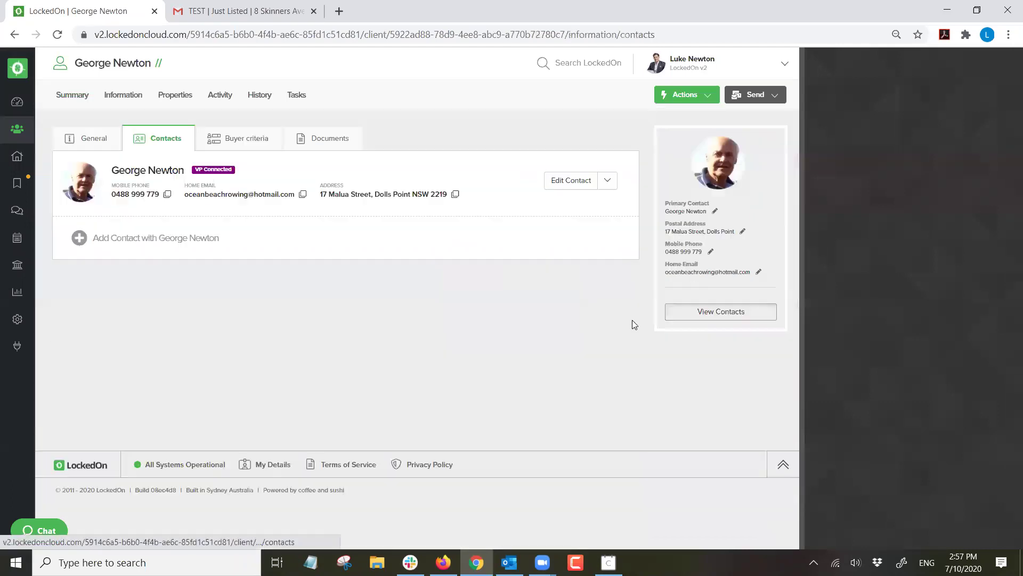
click(608, 185)
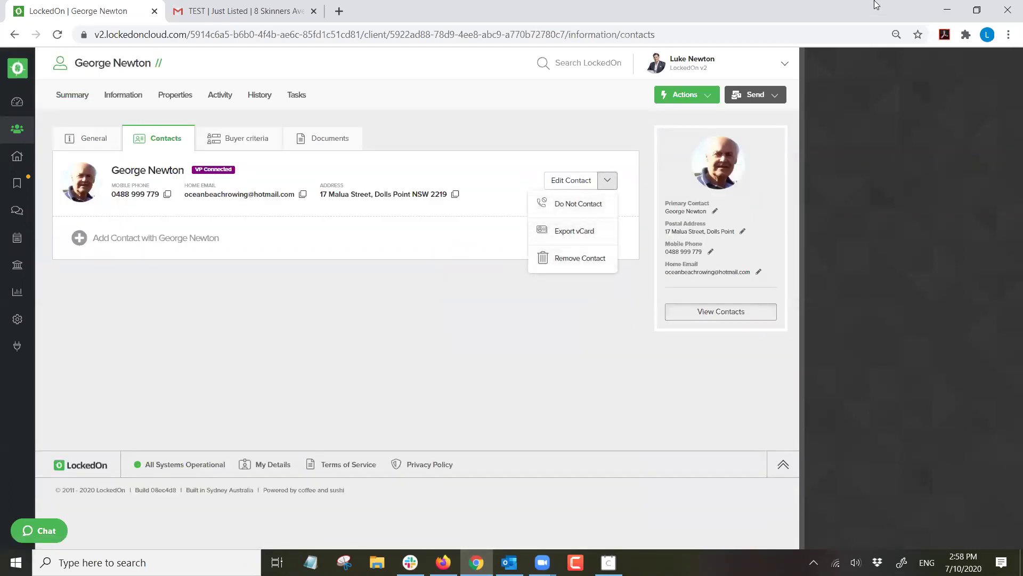
click(461, 183)
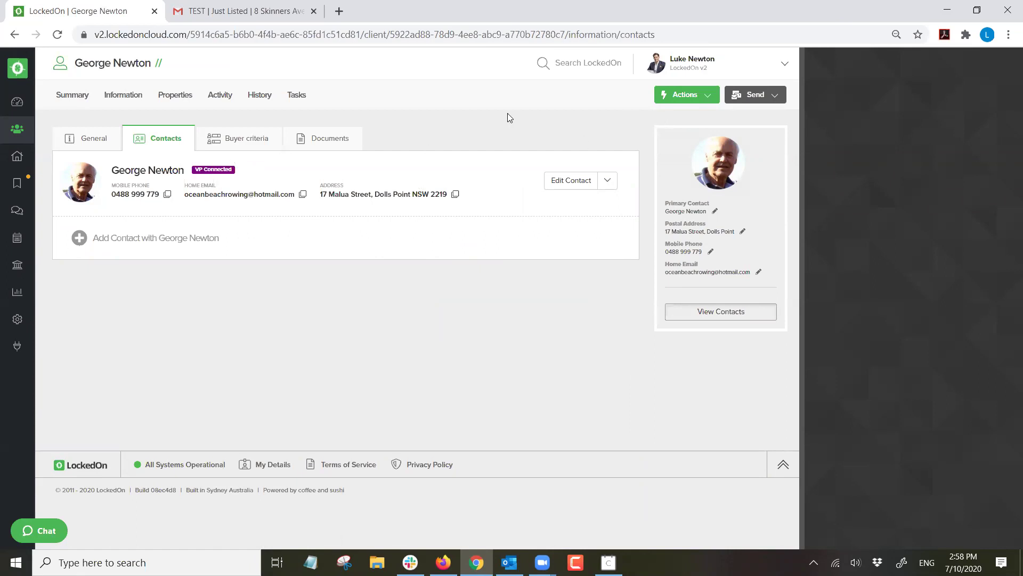
click(172, 96)
click(160, 198)
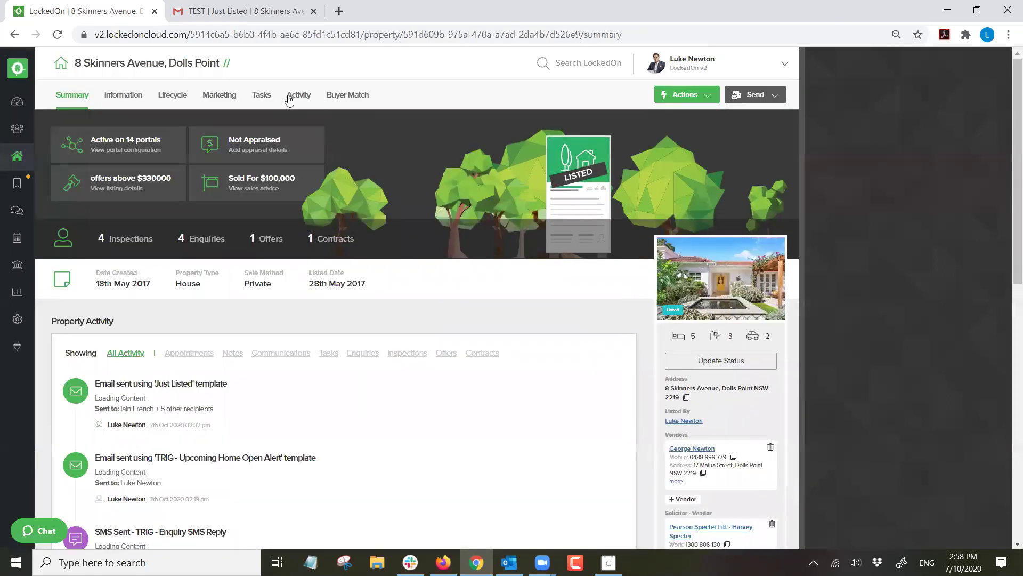
click(294, 95)
Preview the vendor portal and view its inspections, offers and gallery photos.
click(415, 142)
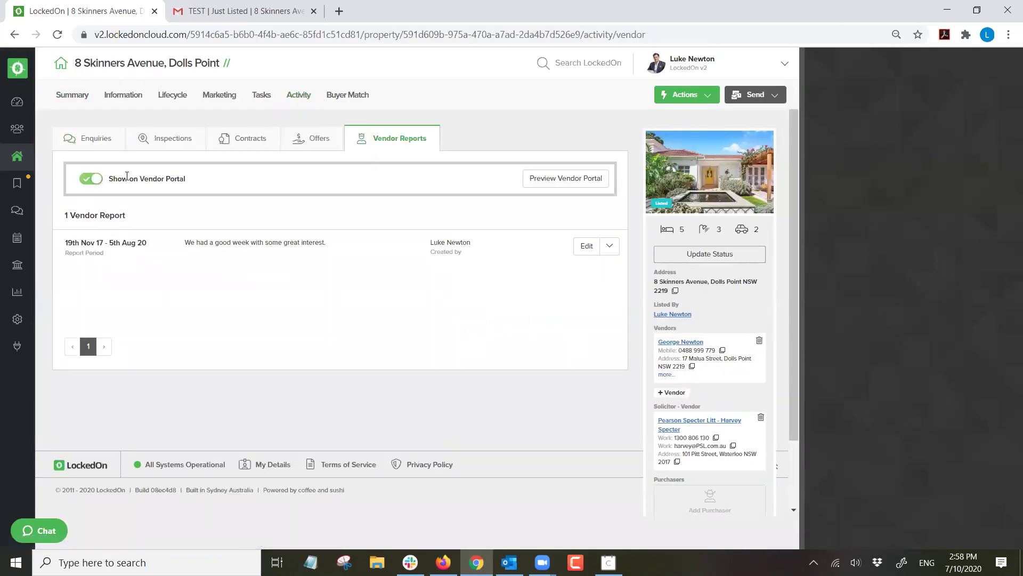
triple_click(127, 178)
click(566, 177)
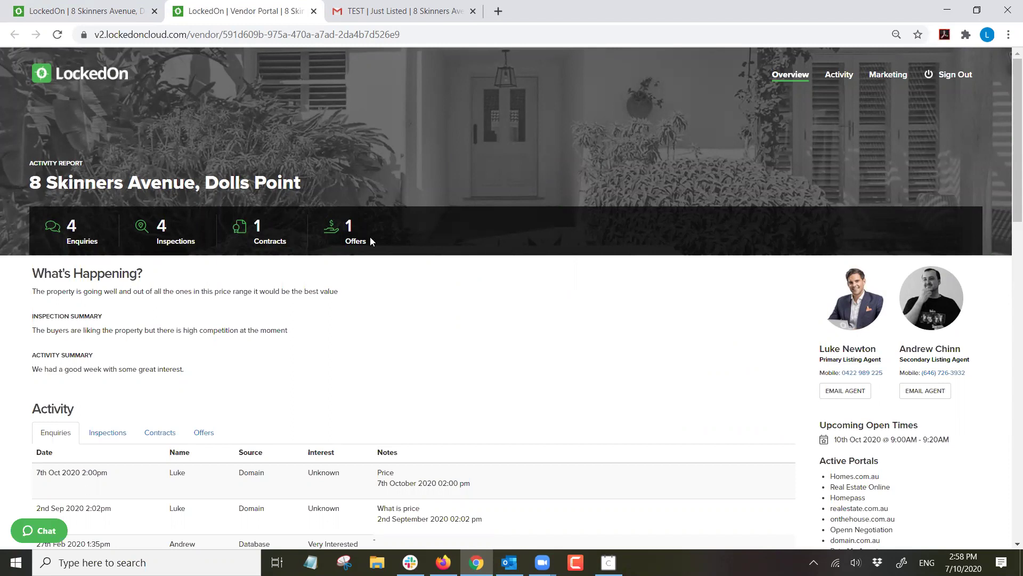
scroll(180, 263, down, 1)
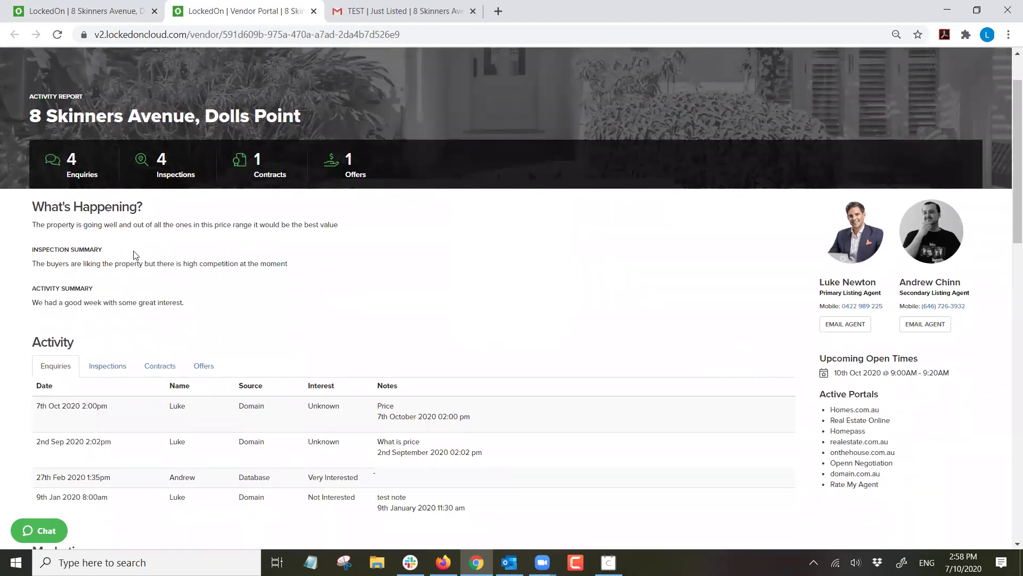
scroll(131, 253, down, 3)
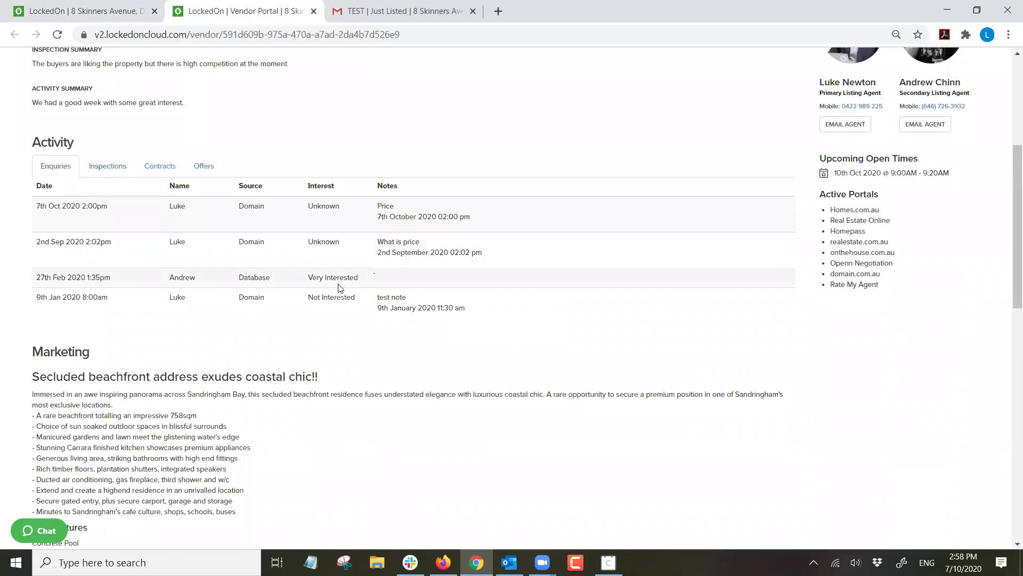
click(104, 168)
click(203, 167)
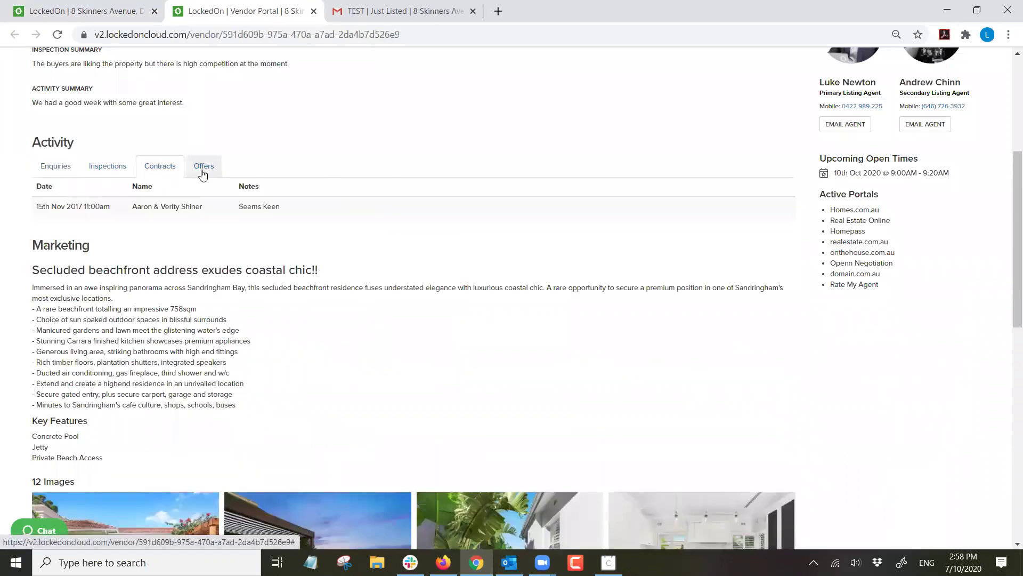
scroll(176, 196, down, 1)
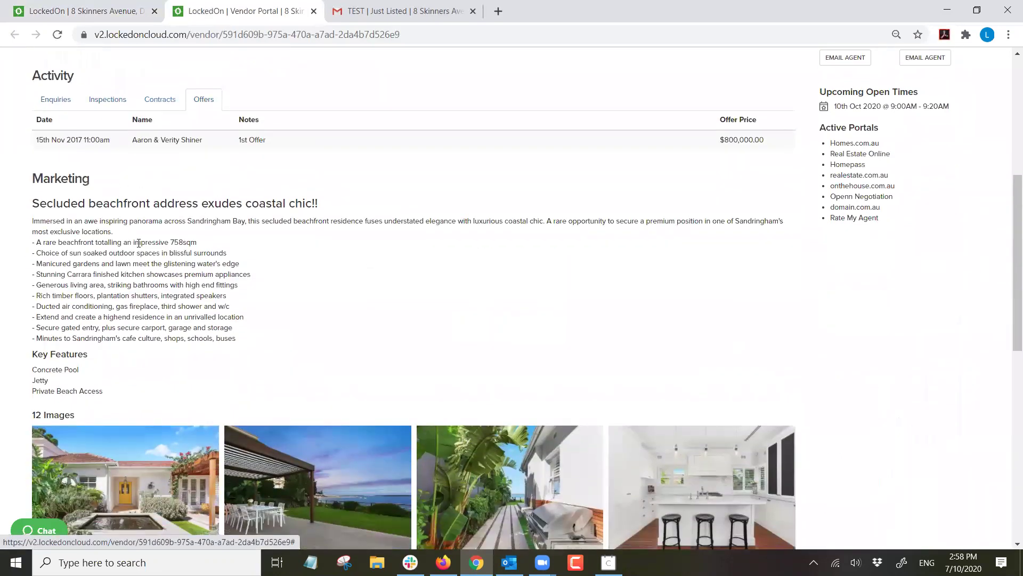
scroll(128, 256, down, 4)
click(121, 272)
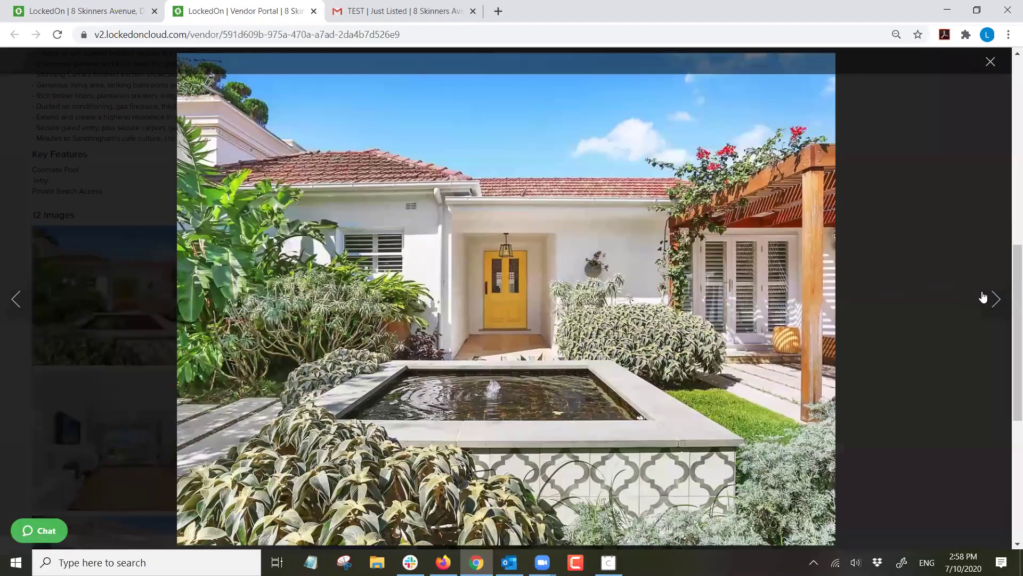
click(983, 297)
click(990, 61)
Scroll the portal page, close it, reopen the preview briefly, then close it again.
scroll(295, 205, down, 5)
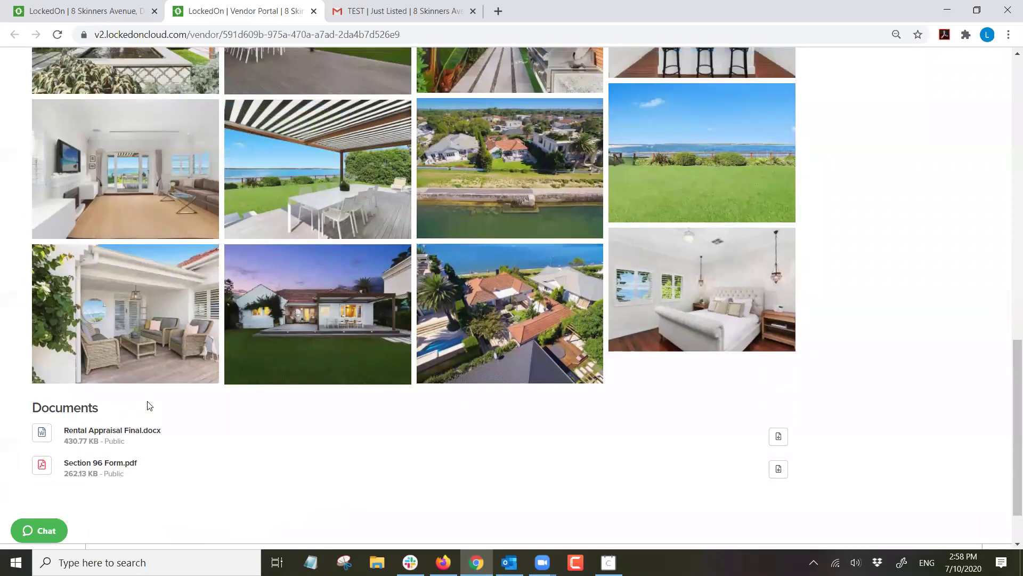
scroll(148, 407, up, 20)
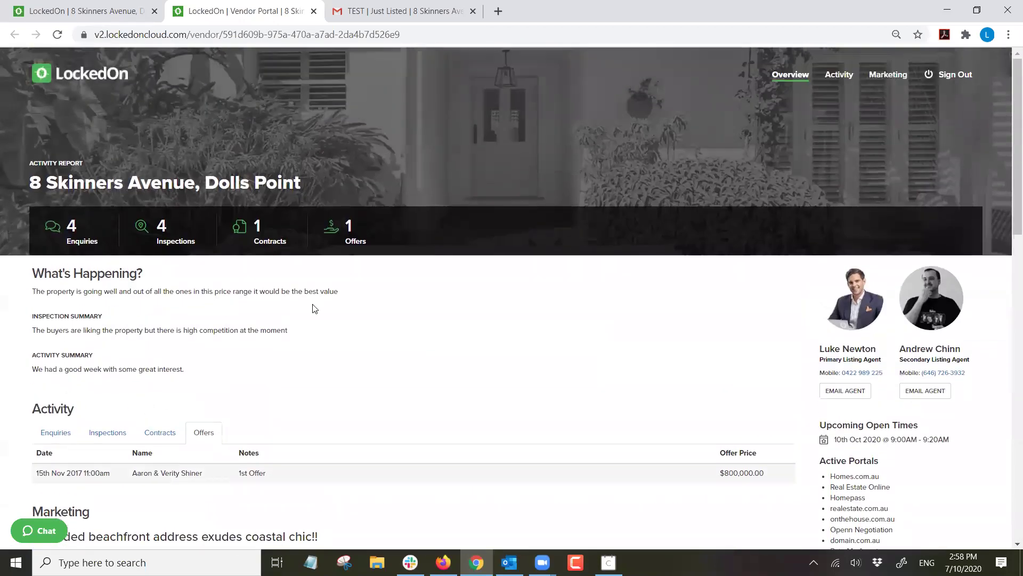
scroll(640, 410, down, 4)
scroll(757, 389, up, 1)
drag(894, 438, 773, 288)
click(845, 283)
scroll(848, 327, up, 1)
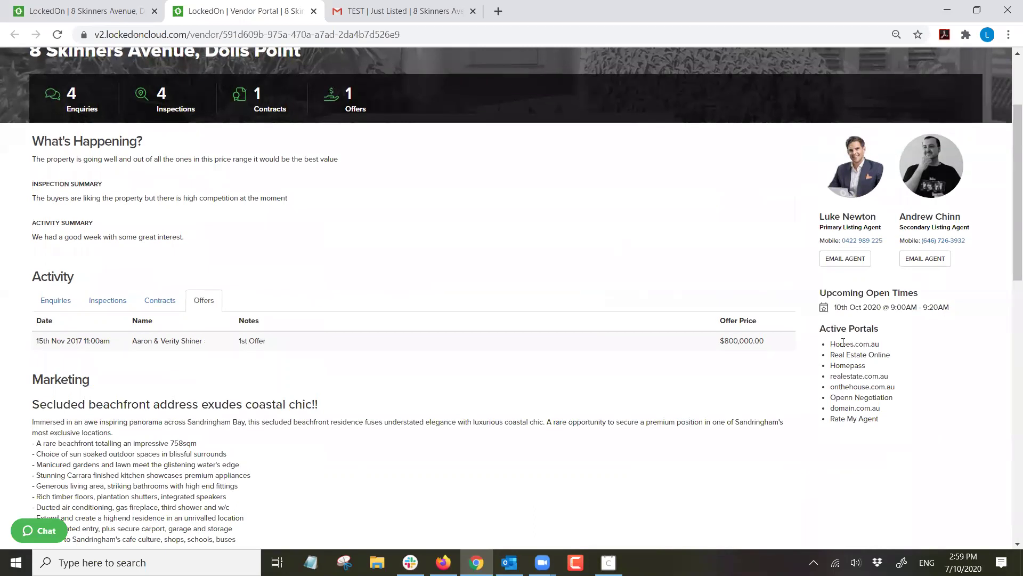
scroll(757, 267, up, 1)
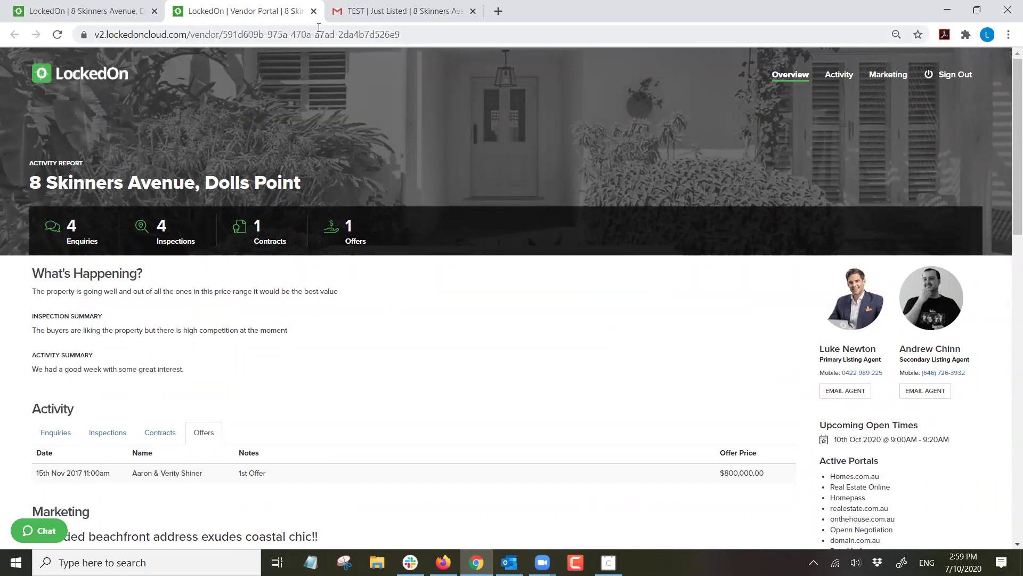
click(314, 12)
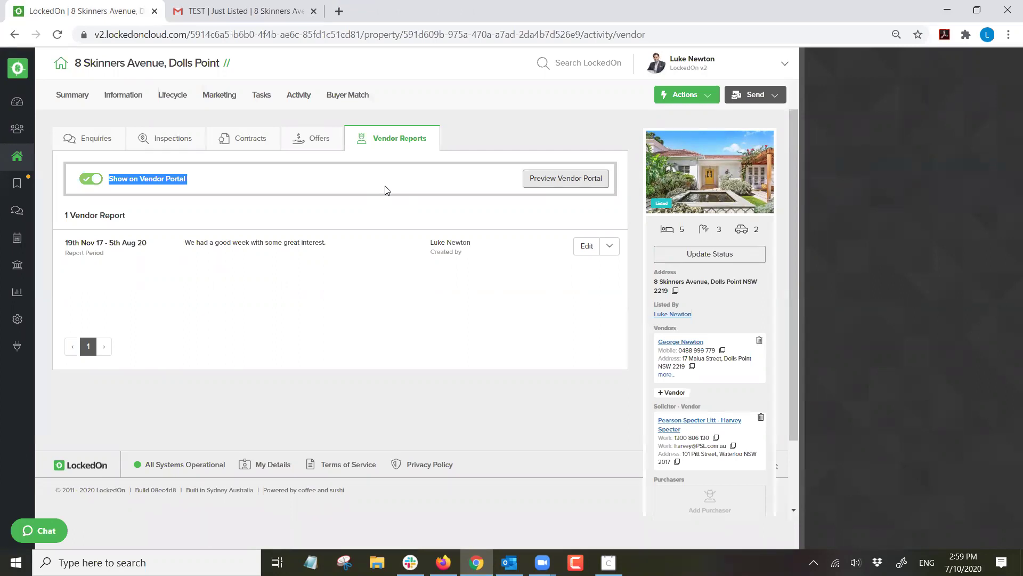
click(385, 190)
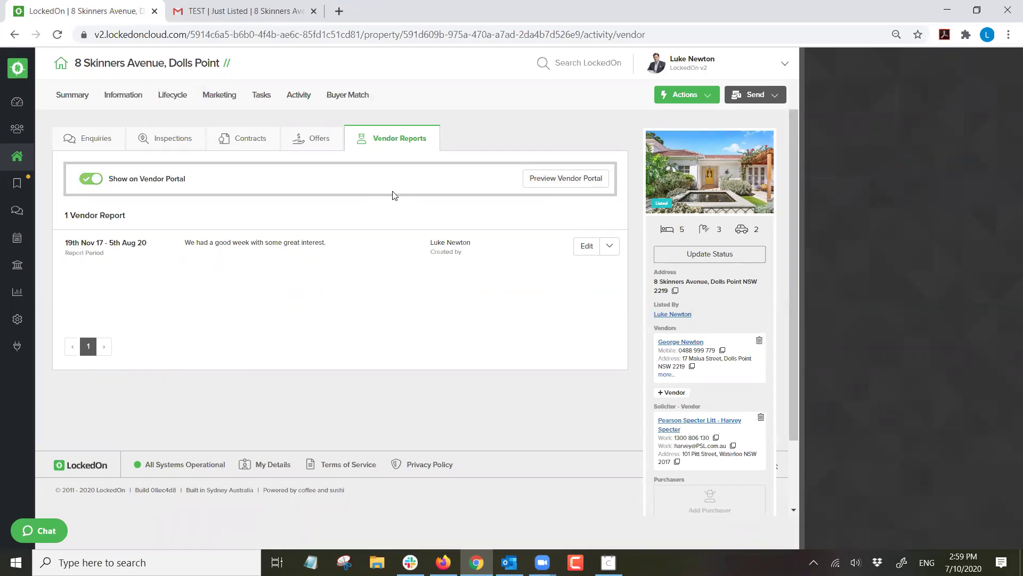
click(552, 180)
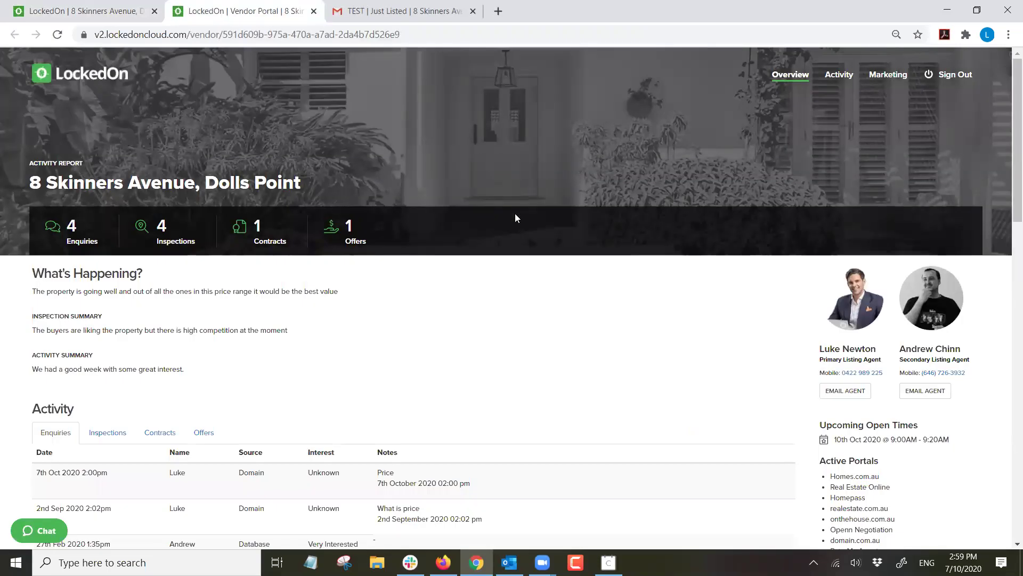
scroll(546, 266, down, 9)
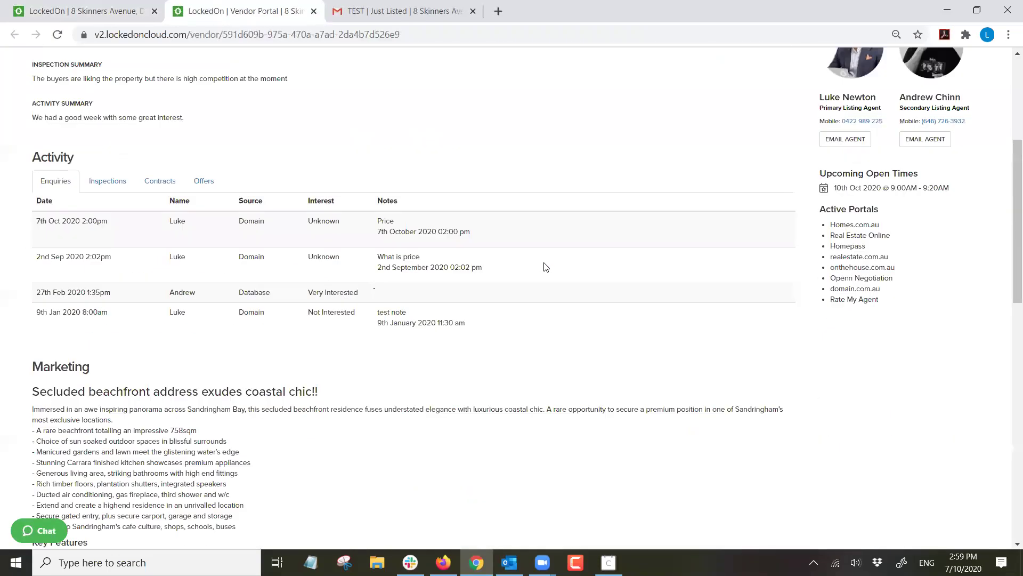
scroll(546, 266, up, 7)
scroll(546, 266, up, 3)
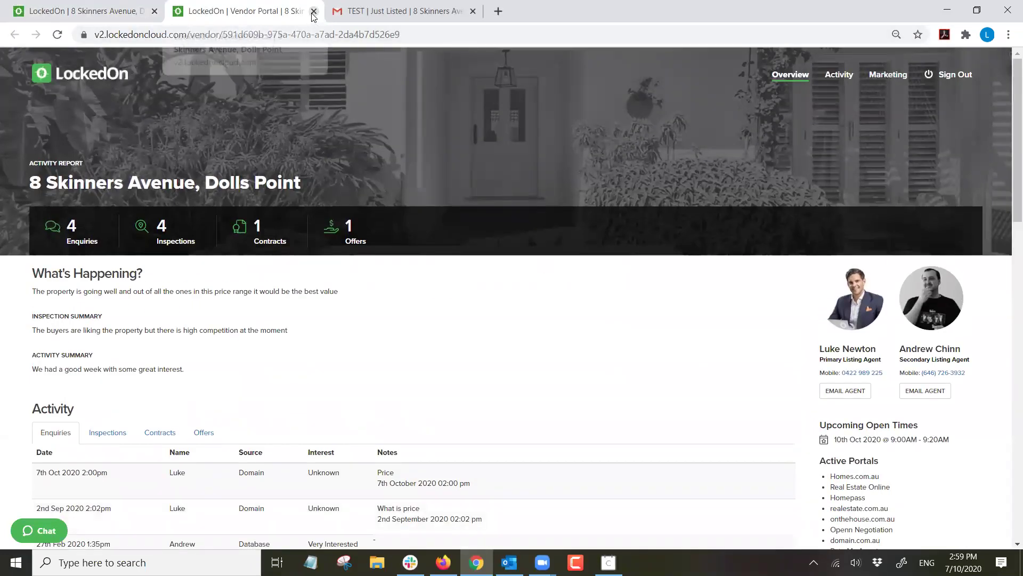
key(ctrl+w)
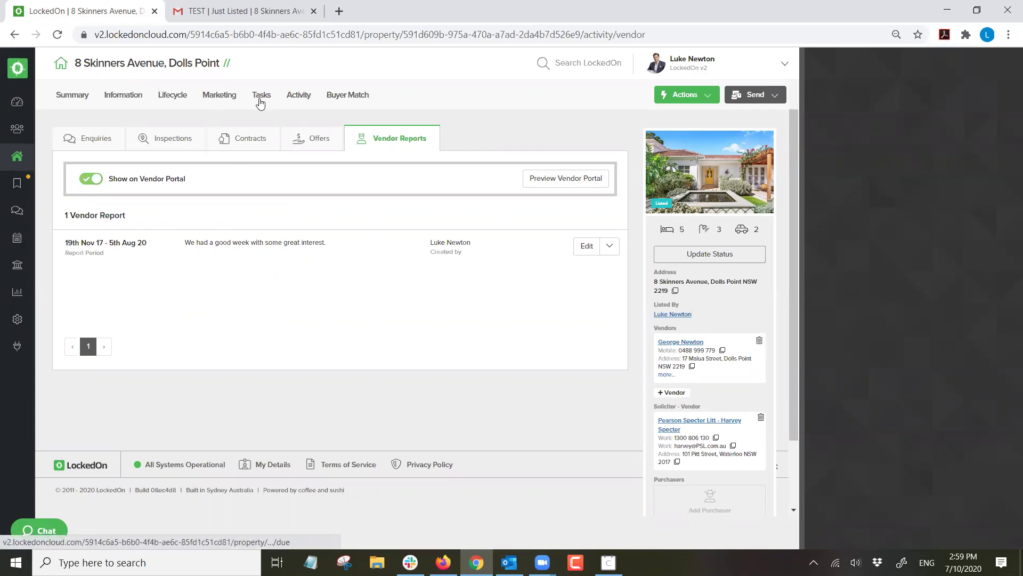
In Lifecycle > Sales Advice, check the 07/11/2018 under contract, exchanged and settled dates and selling agent.
click(177, 99)
click(224, 138)
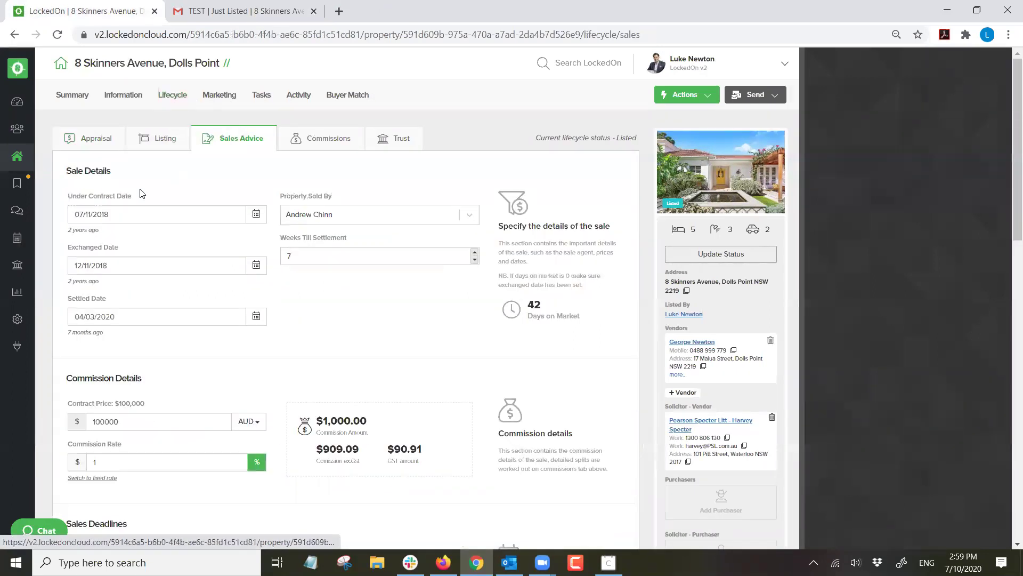
click(256, 214)
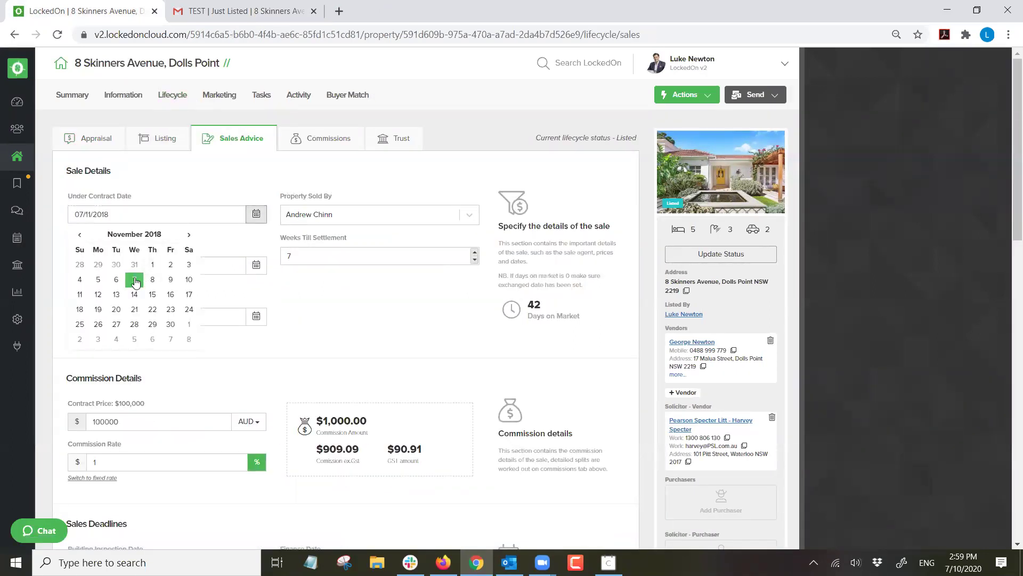
click(137, 282)
click(321, 223)
click(316, 244)
click(256, 265)
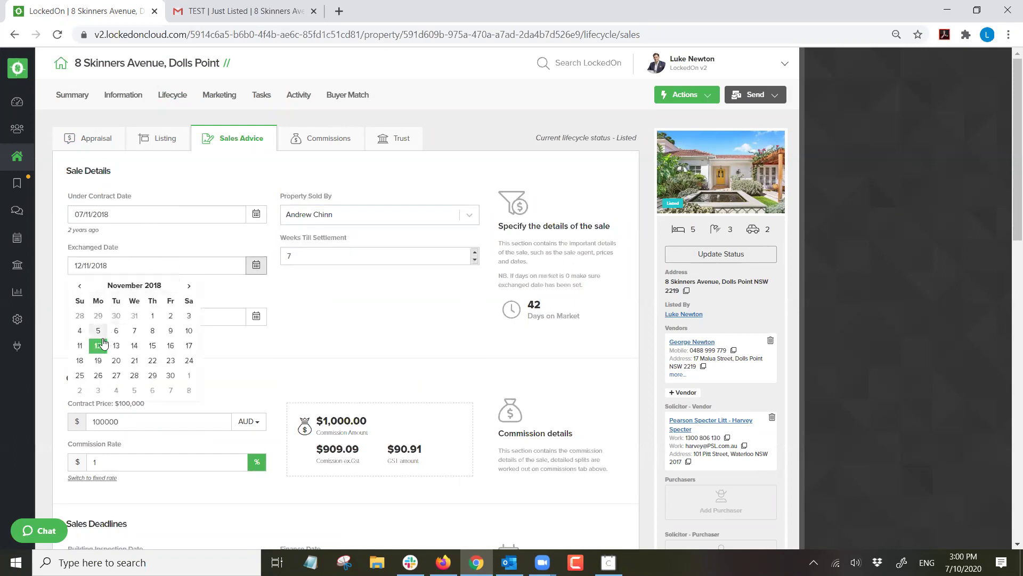
click(299, 328)
click(261, 317)
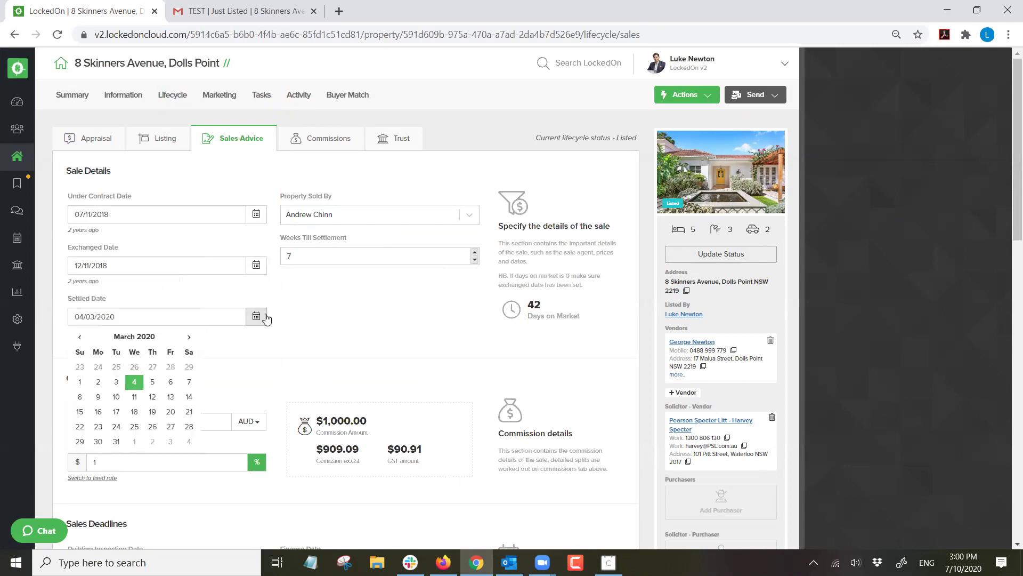
click(318, 314)
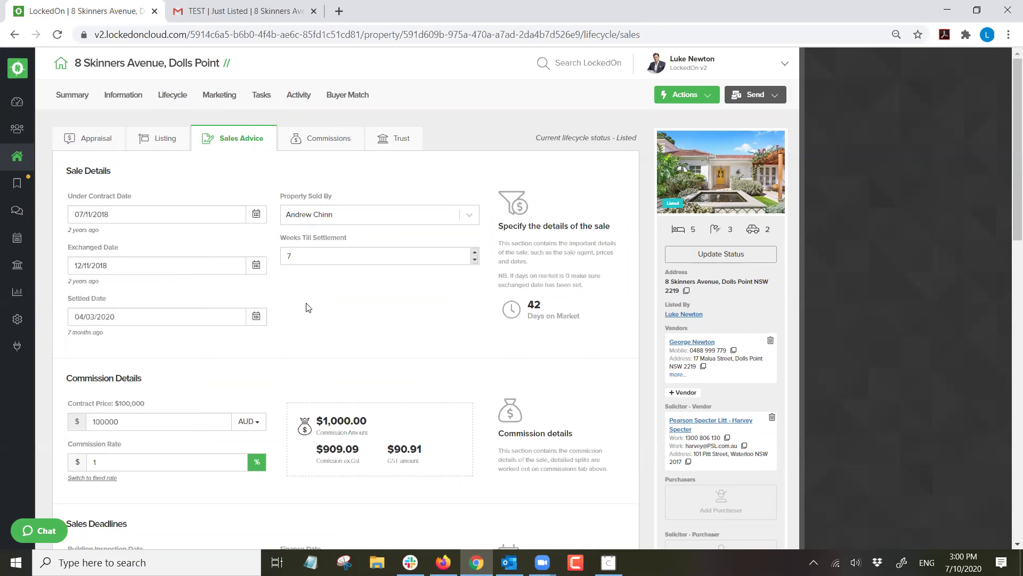
Set the purchaser solicitor to the vendor's solicitor and update the sales advice.
scroll(158, 240, down, 3)
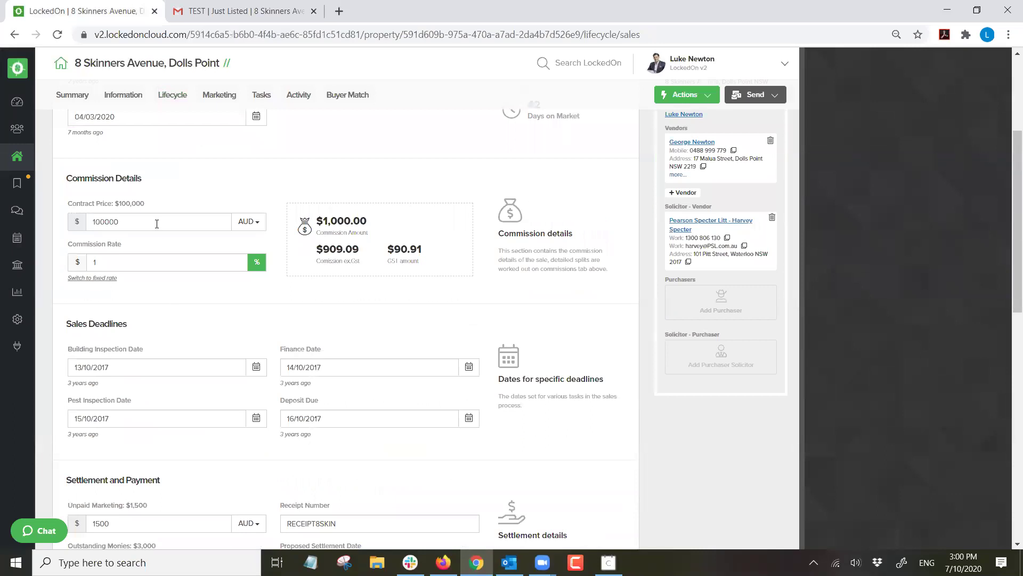
scroll(150, 264, down, 4)
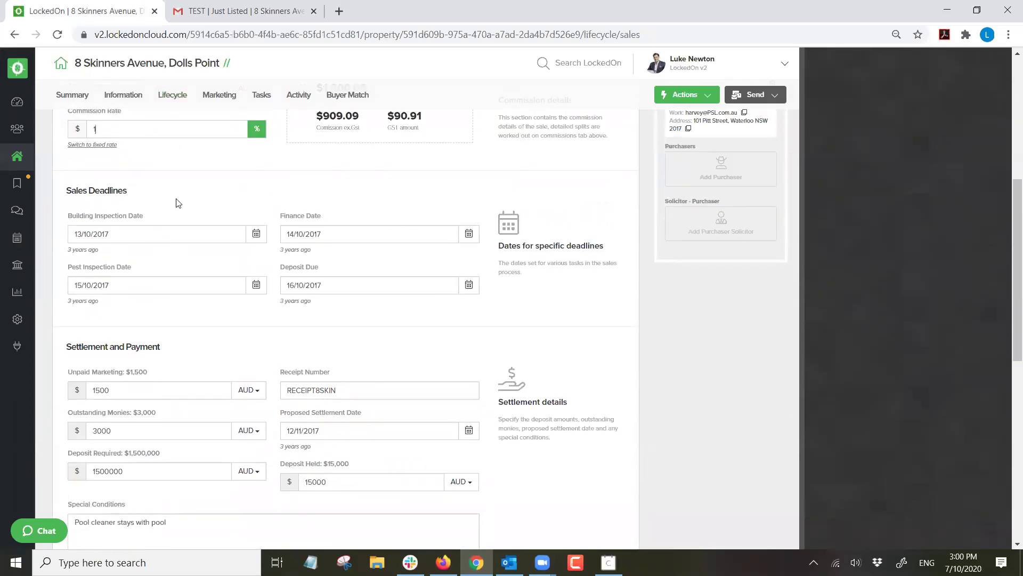
scroll(239, 233, down, 3)
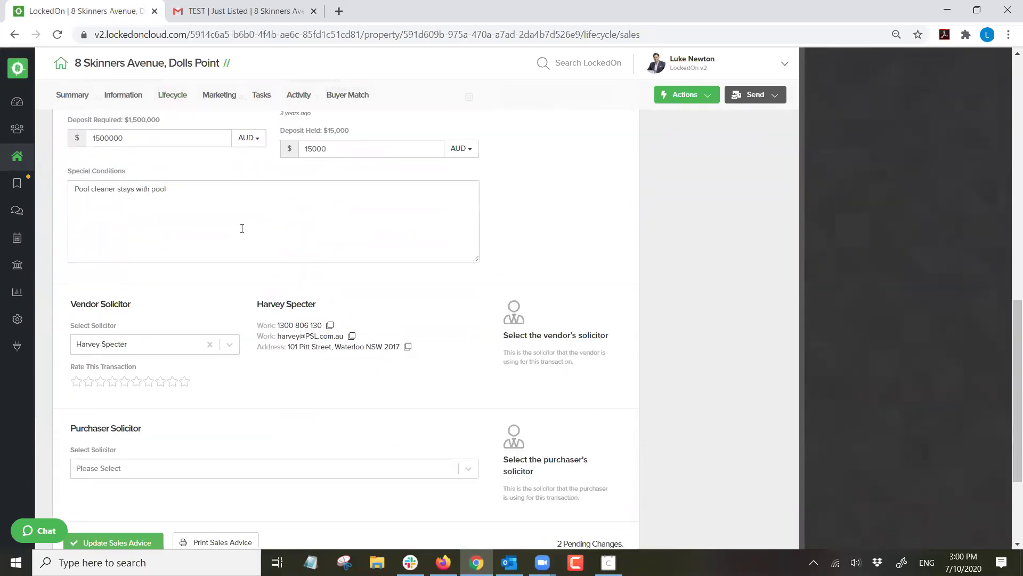
scroll(146, 294, down, 3)
click(147, 309)
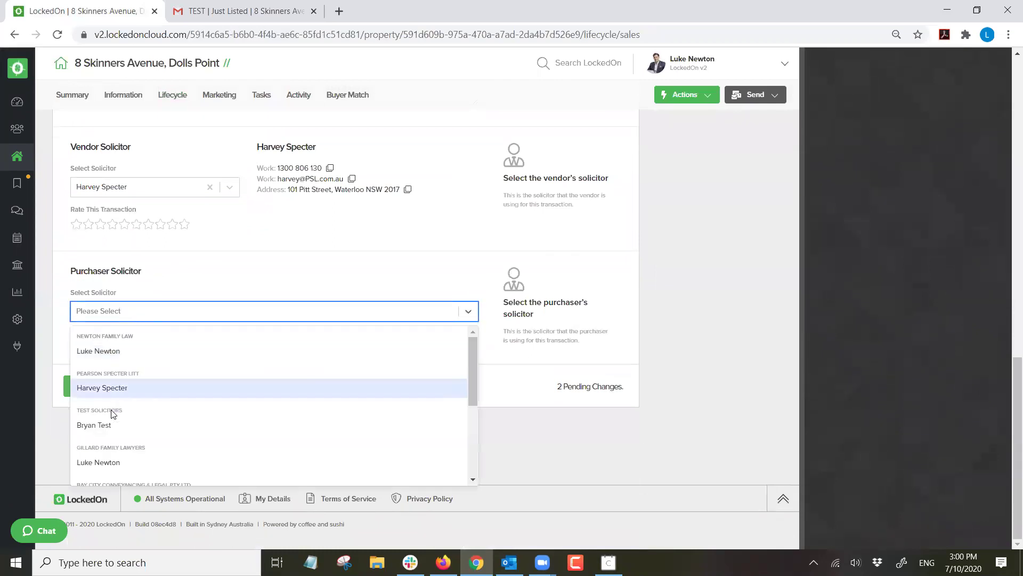
click(198, 459)
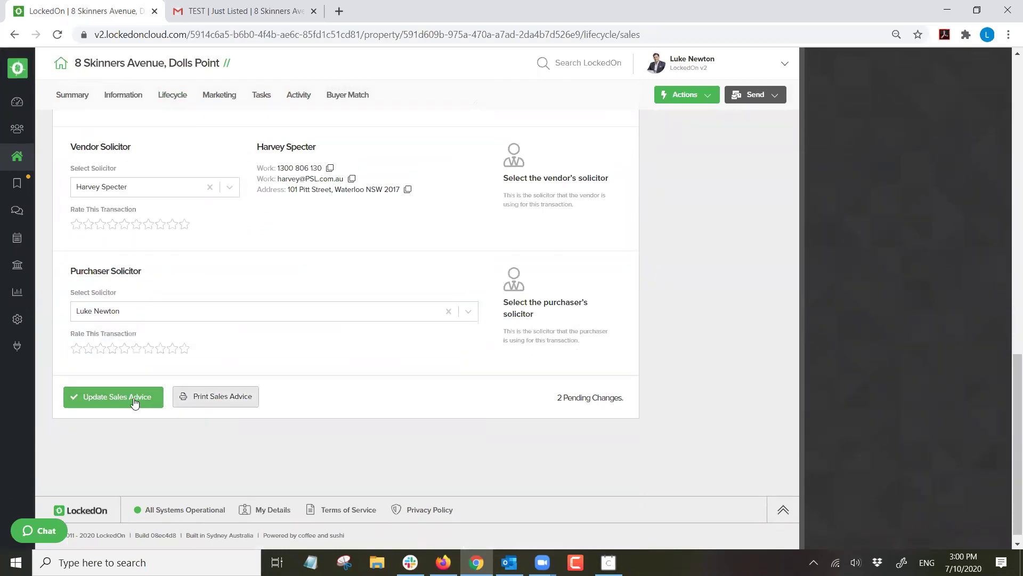
click(114, 396)
click(315, 379)
click(104, 454)
click(105, 463)
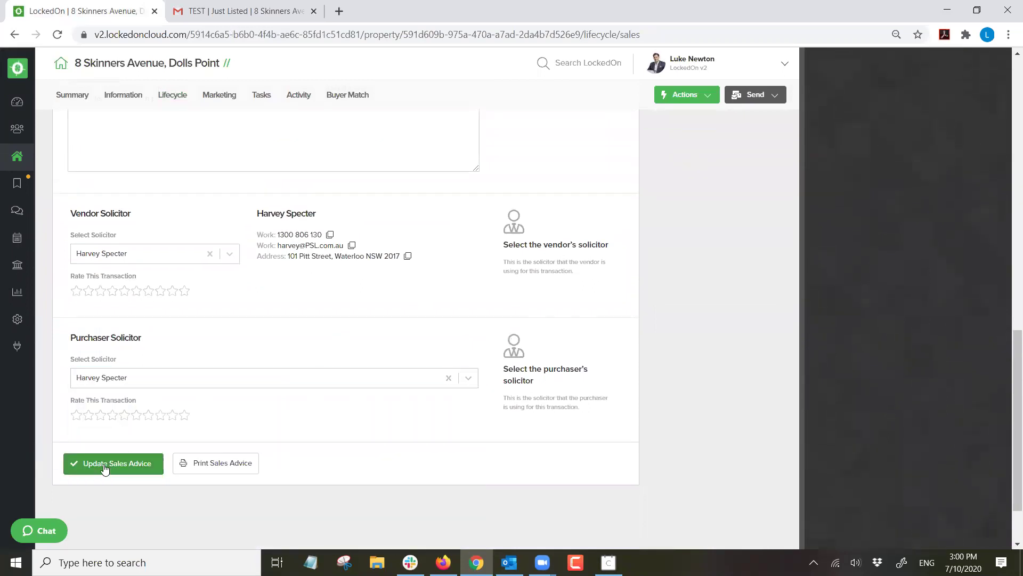
Link a client found by name search as the property's purchaser.
scroll(577, 429, down, 5)
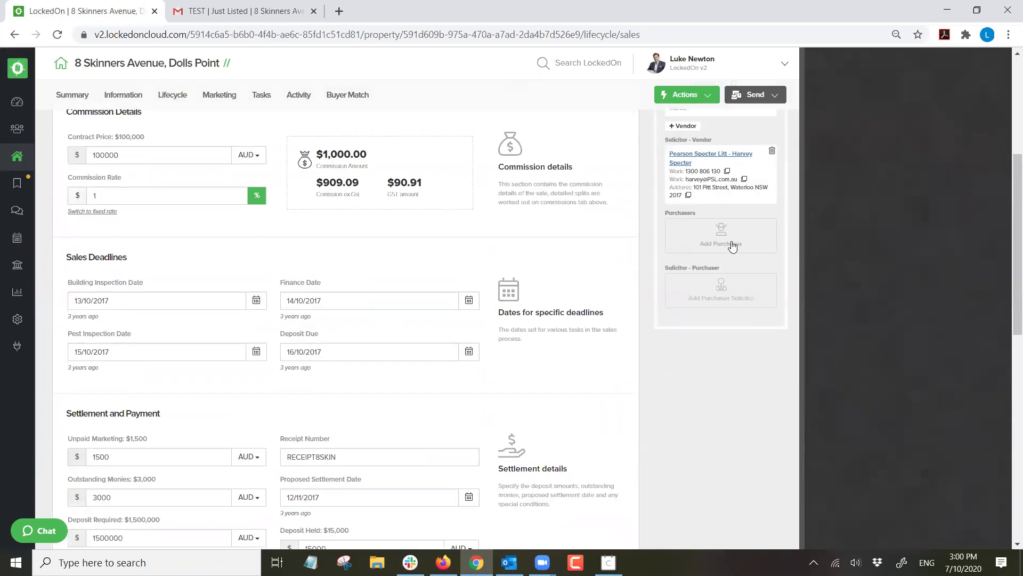
click(711, 236)
click(477, 221)
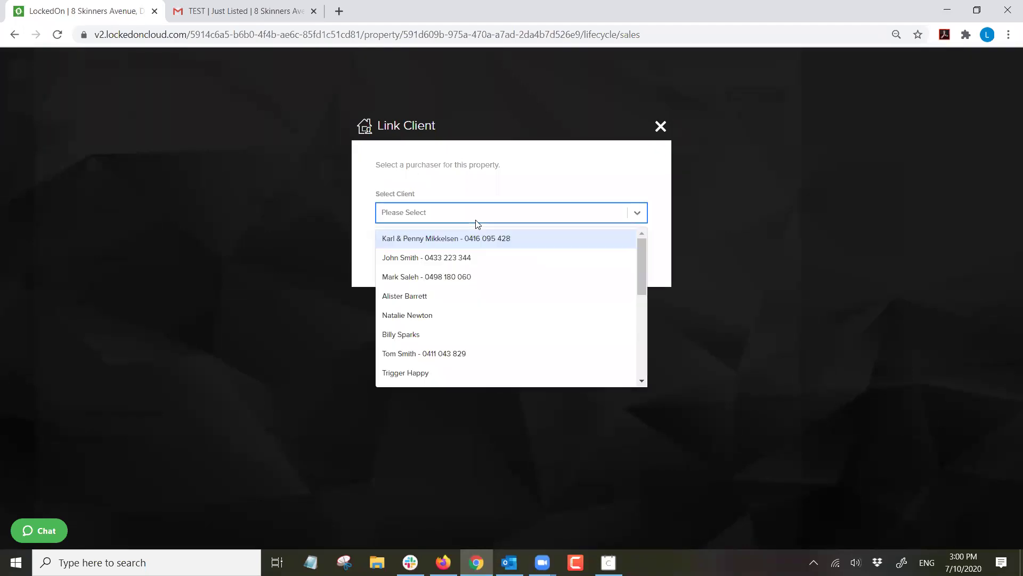
text(dave)
click(457, 241)
click(421, 262)
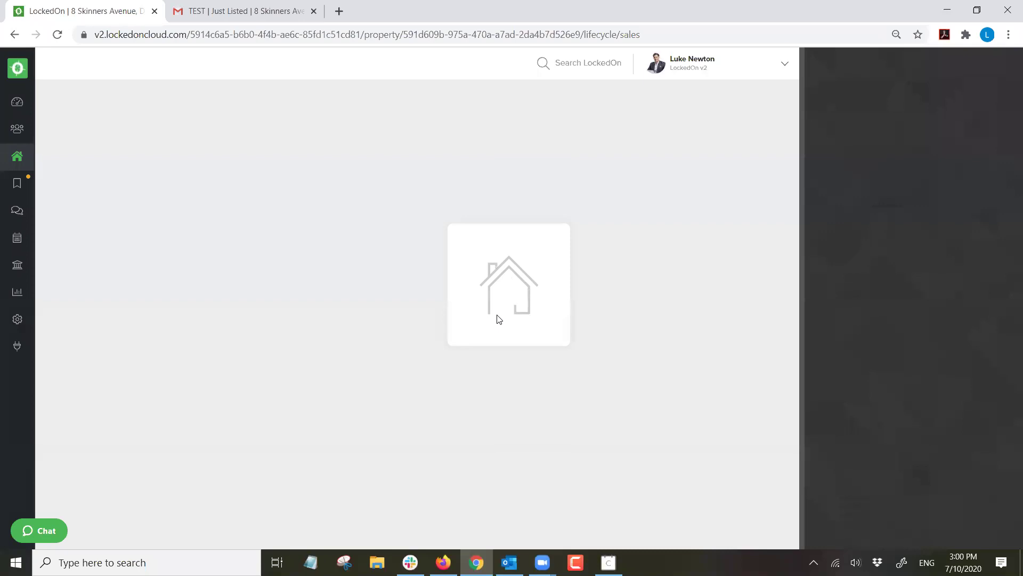
Choose Test Solicitors as the purchaser's solicitor and update the sales advice.
scroll(617, 286, down, 10)
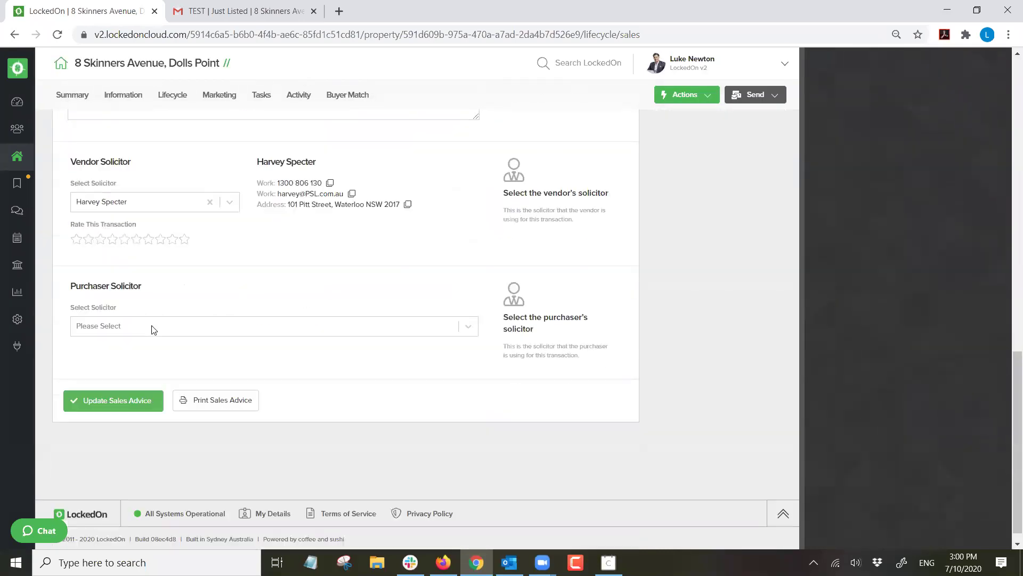
click(137, 312)
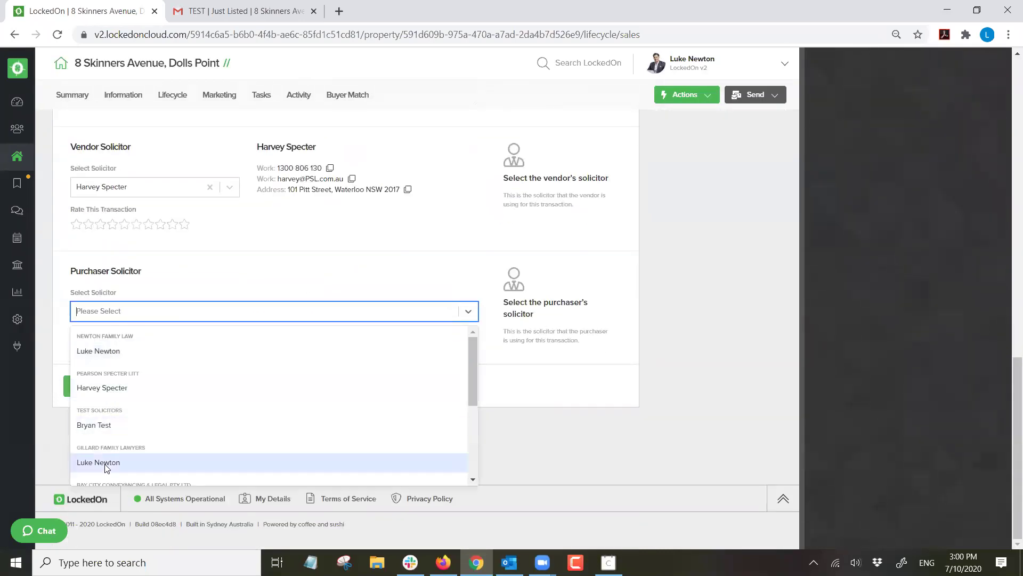
click(94, 424)
click(114, 408)
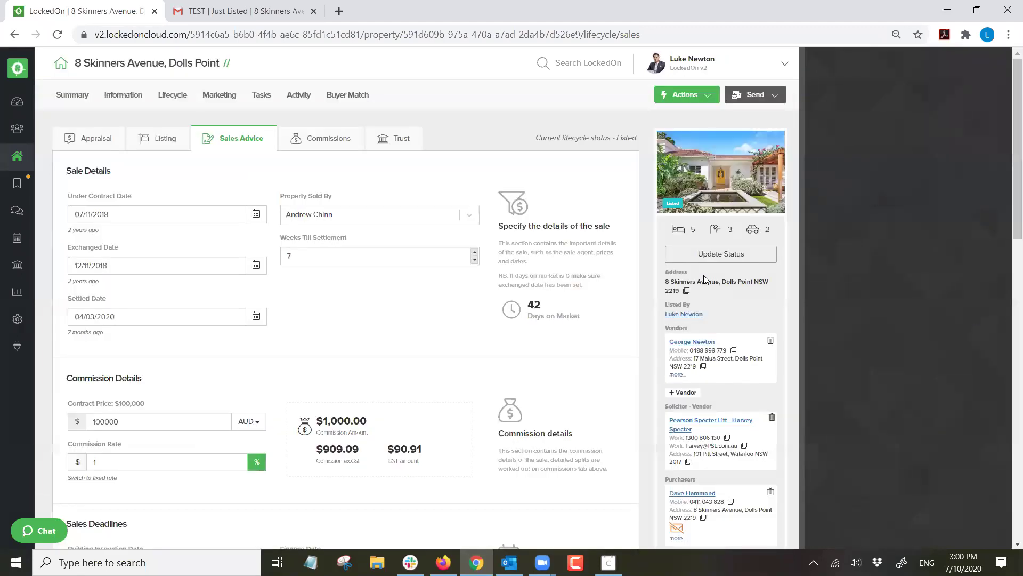
scroll(704, 279, down, 4)
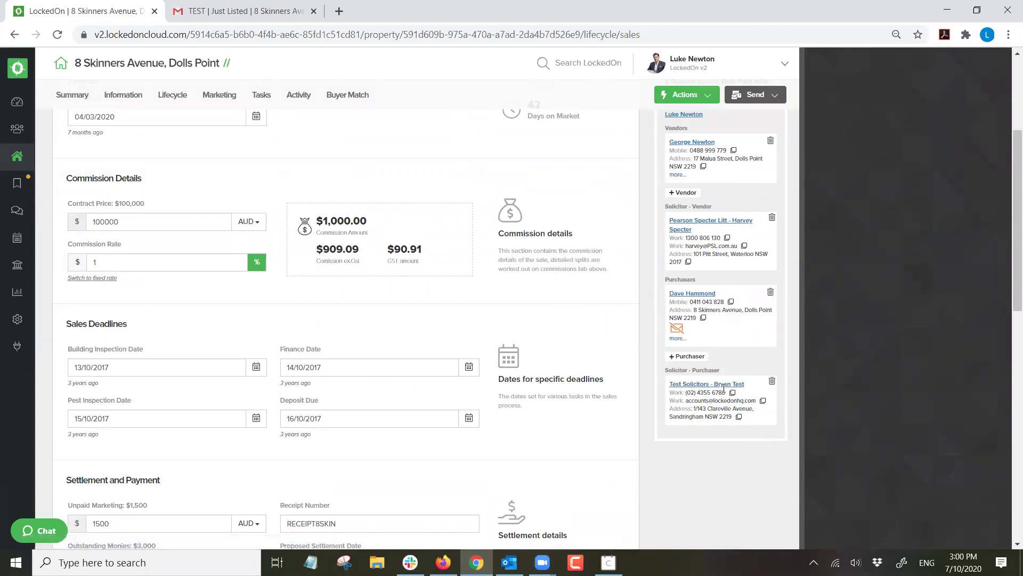
scroll(660, 381, up, 1)
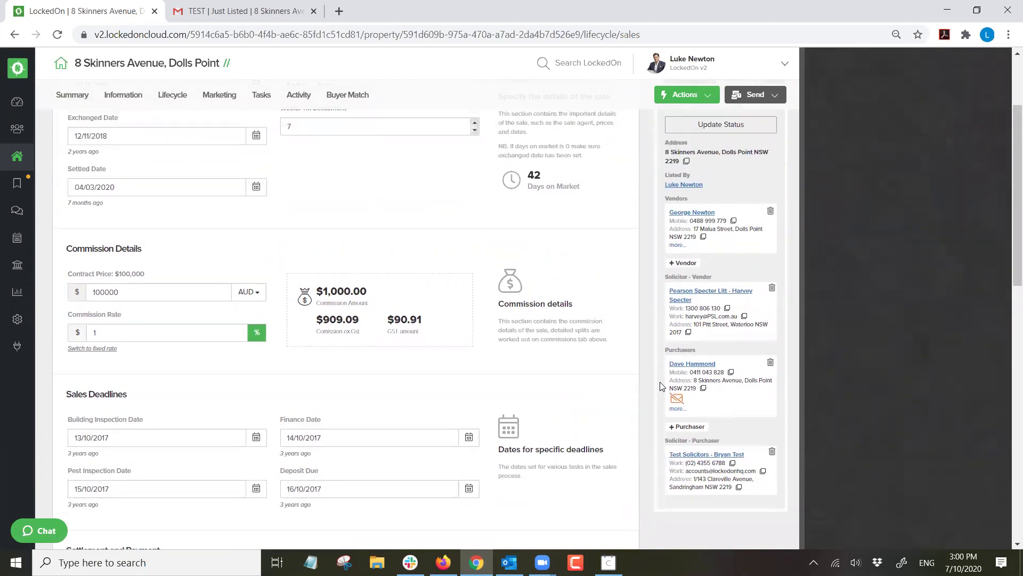
scroll(660, 381, up, 2)
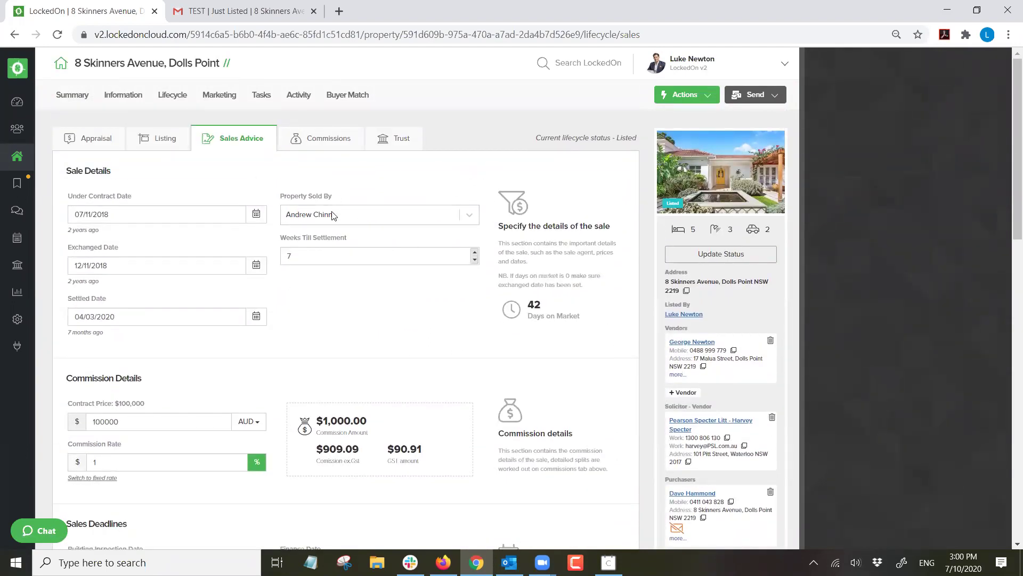
scroll(332, 216, down, 12)
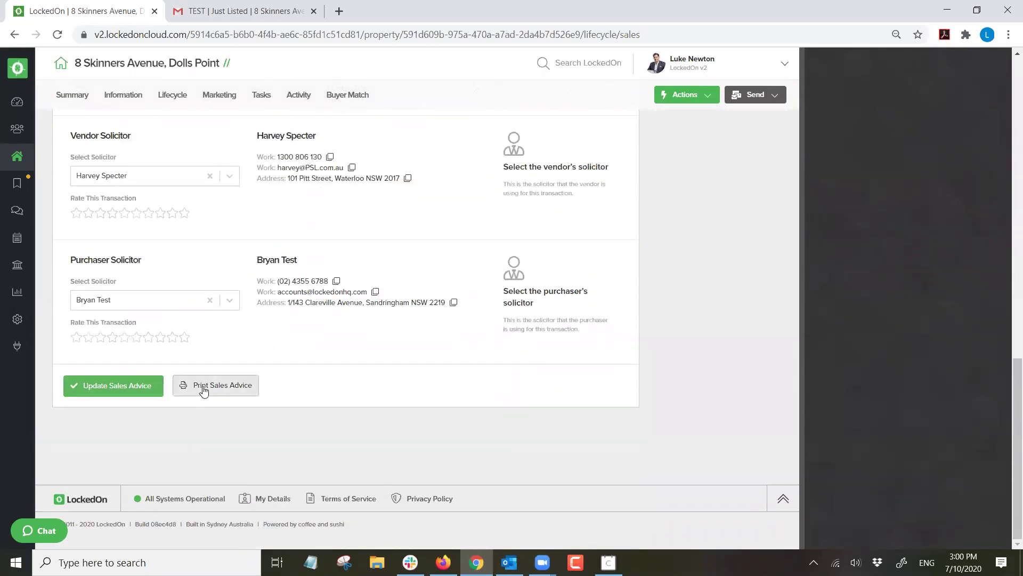
Print the sales advice letter and save the merged Word document to Desktop Docs.
click(203, 390)
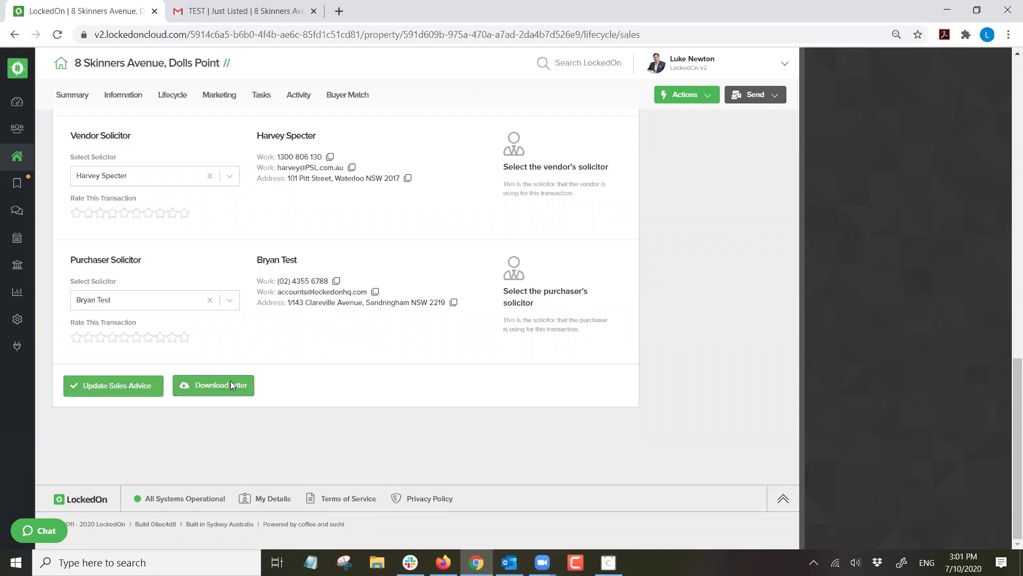
click(230, 380)
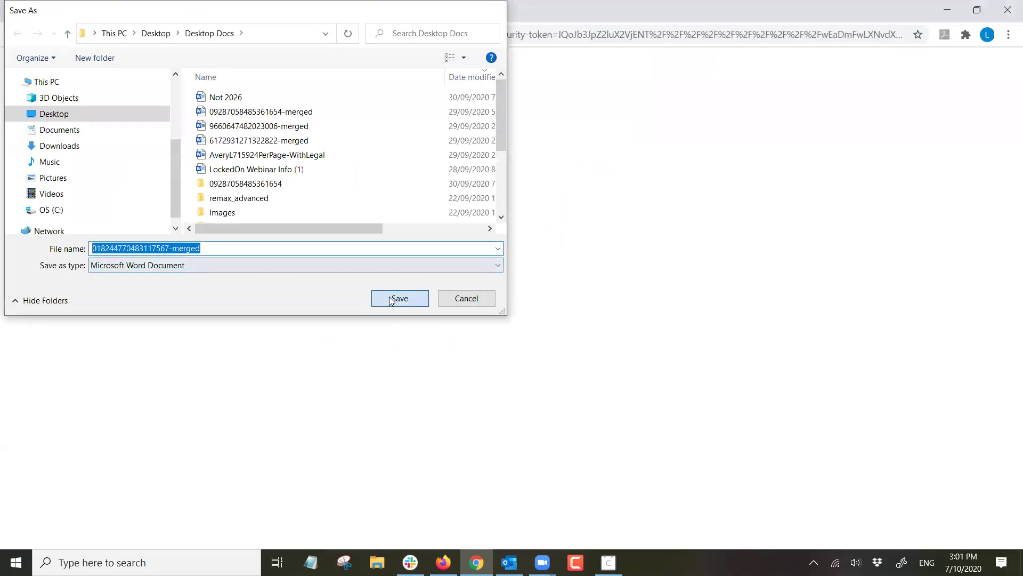
key(Return)
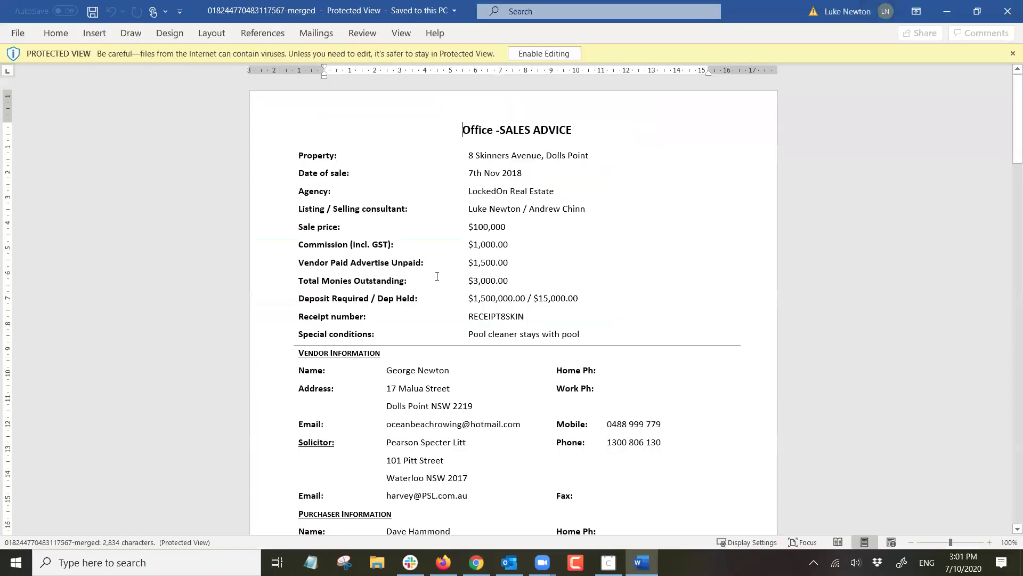
Scroll through the three-page Office, Vendor and Purchaser sales advice document, then close Word.
scroll(464, 209, down, 5)
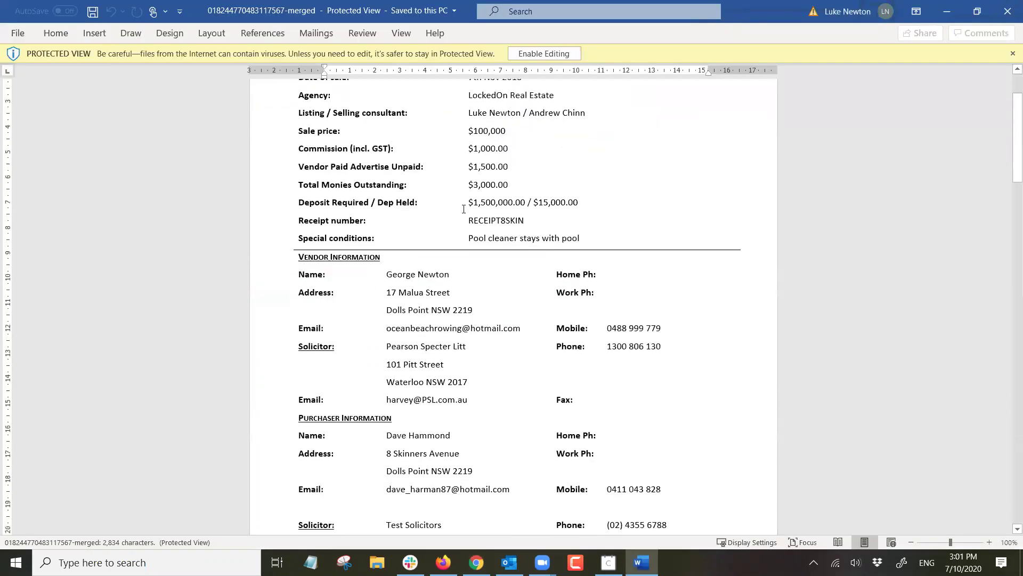
scroll(469, 210, up, 5)
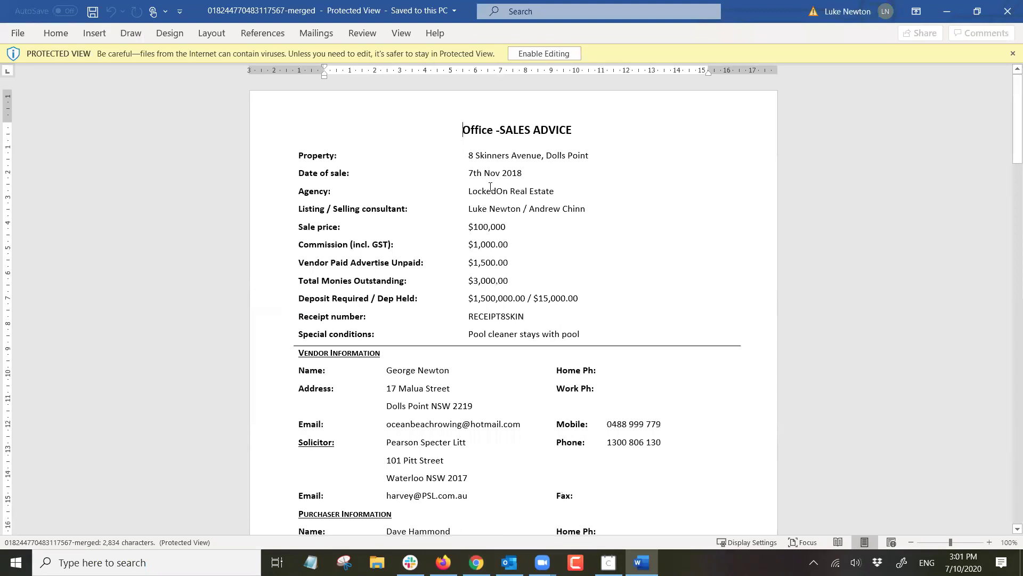
scroll(491, 187, down, 2)
scroll(490, 214, down, 8)
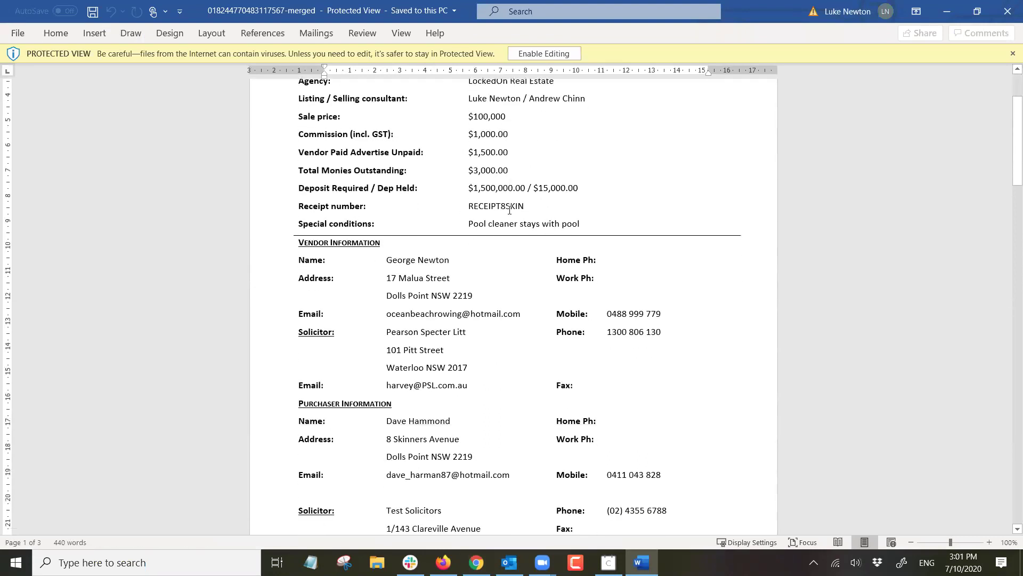
scroll(476, 227, down, 18)
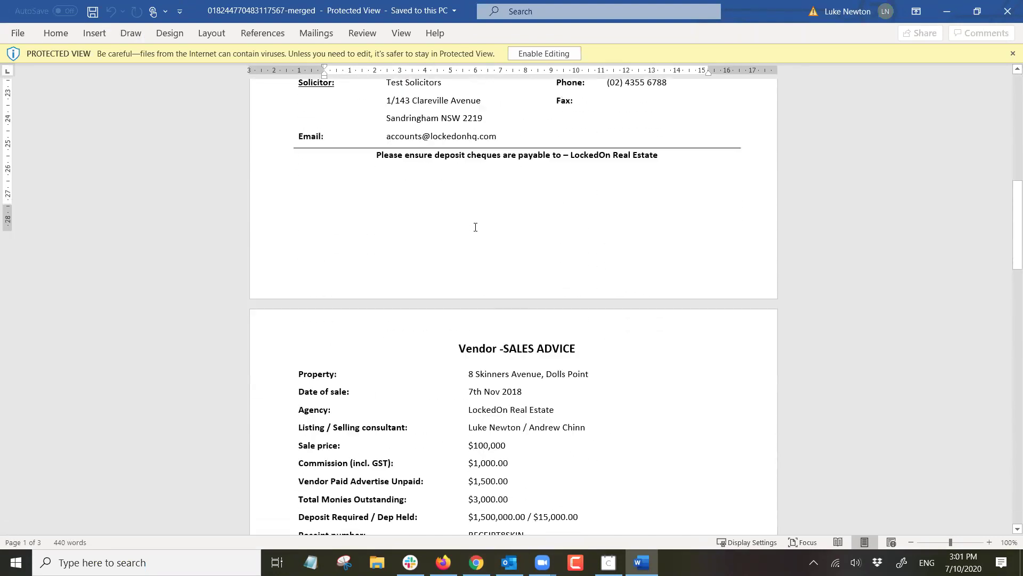
scroll(518, 266, down, 20)
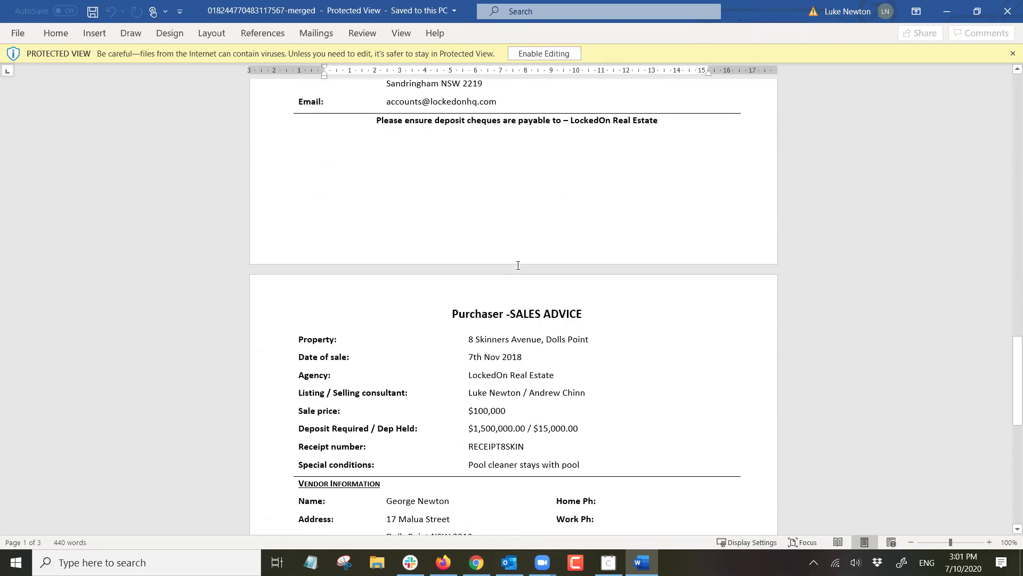
scroll(517, 265, up, 3)
scroll(518, 265, up, 20)
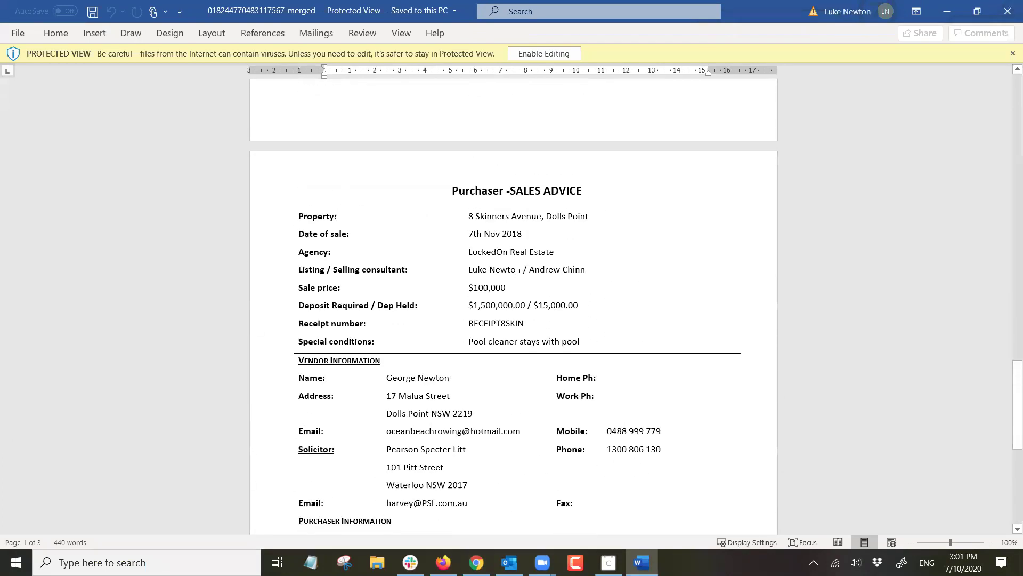
scroll(538, 272, up, 15)
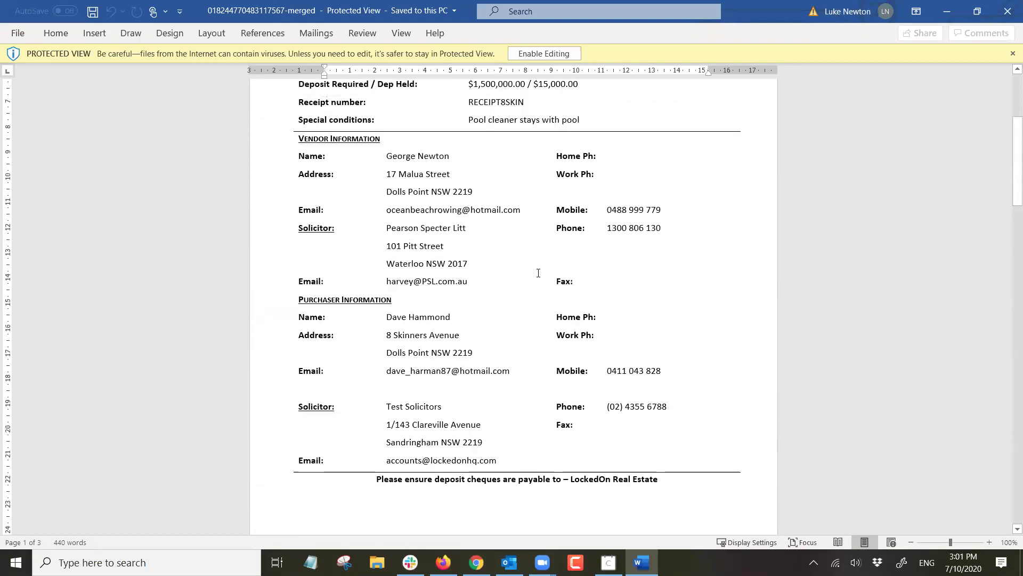
click(1003, 8)
scroll(427, 323, up, 6)
scroll(347, 320, up, 10)
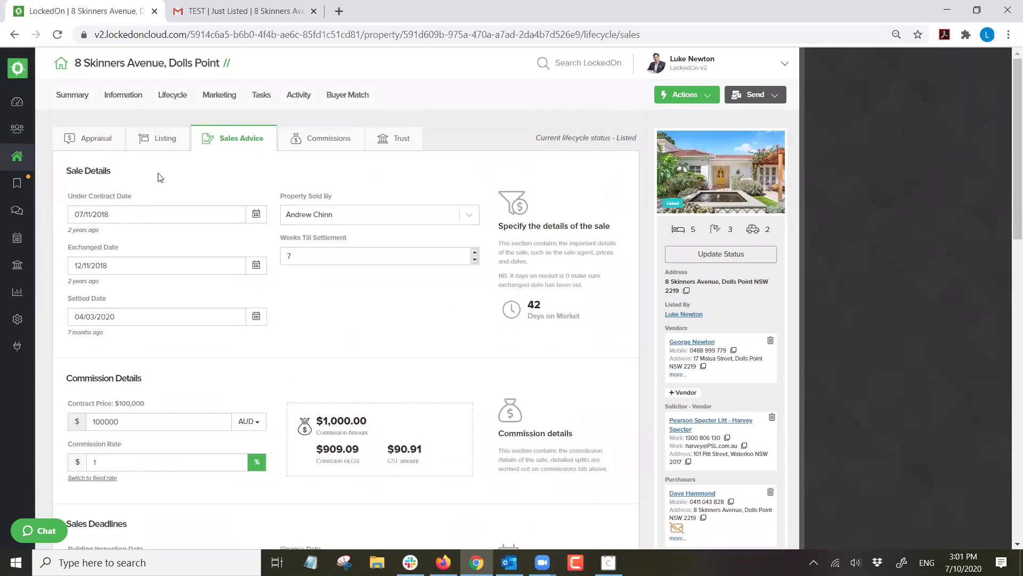
click(155, 144)
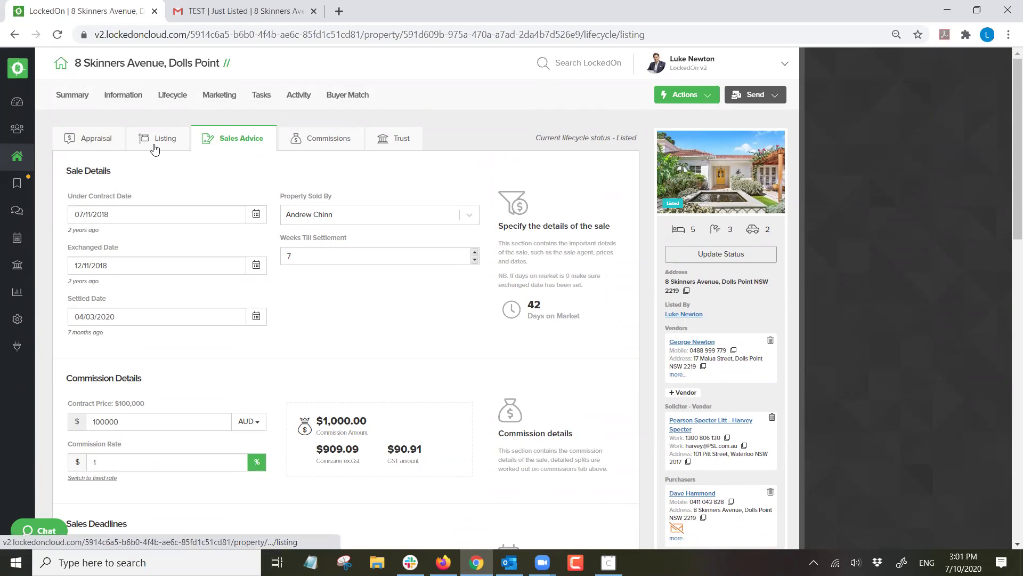
scroll(238, 238, down, 5)
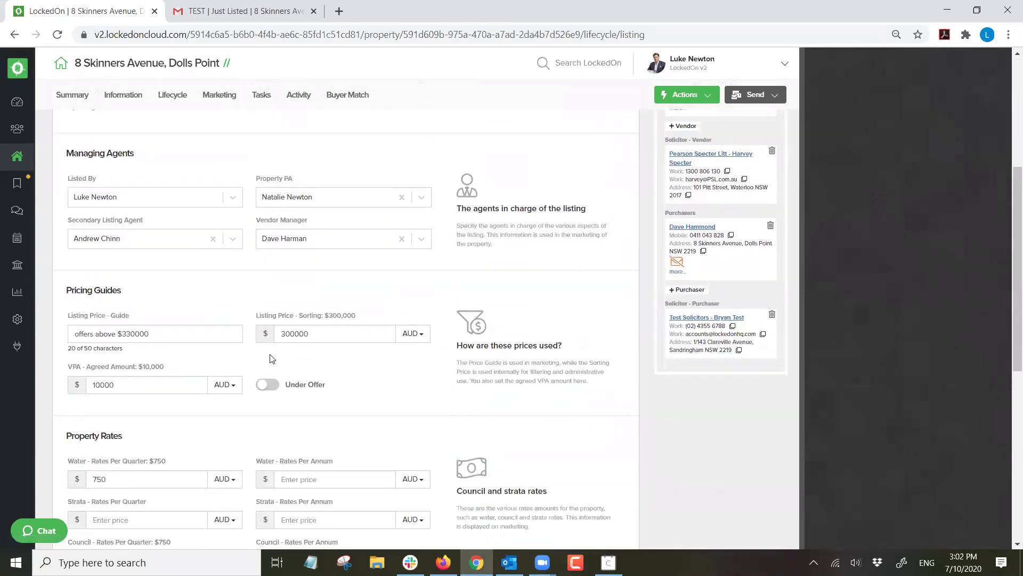
click(267, 385)
scroll(138, 373, down, 8)
click(127, 383)
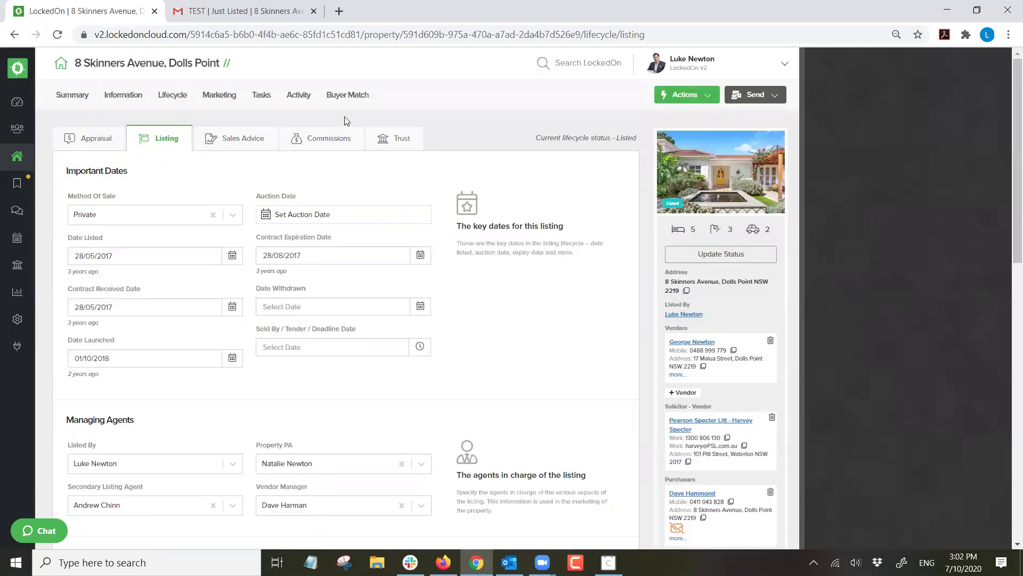
Check the property's listings under Marketing > Portals, then bring up the Update Status dialog.
click(227, 96)
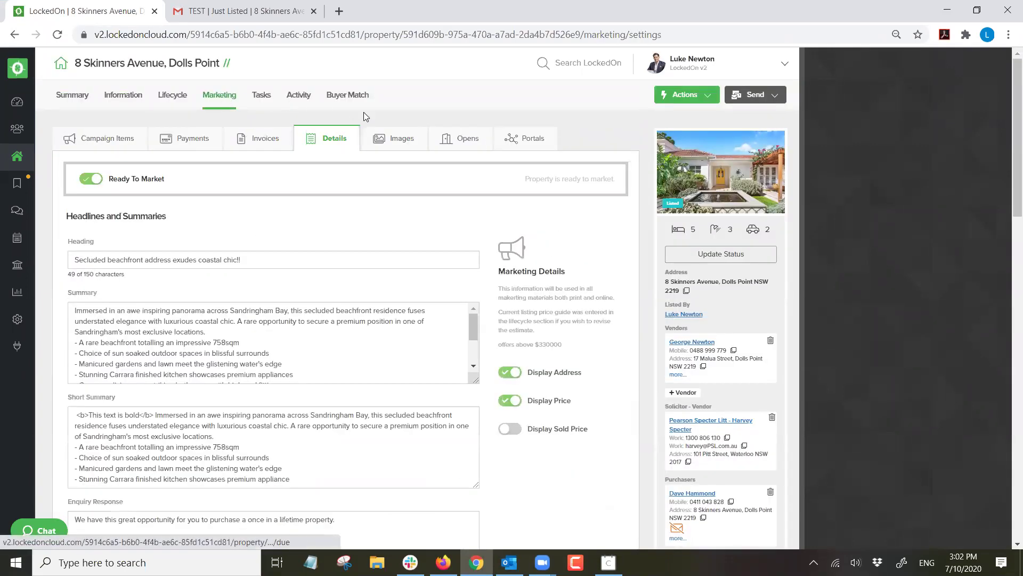
click(529, 143)
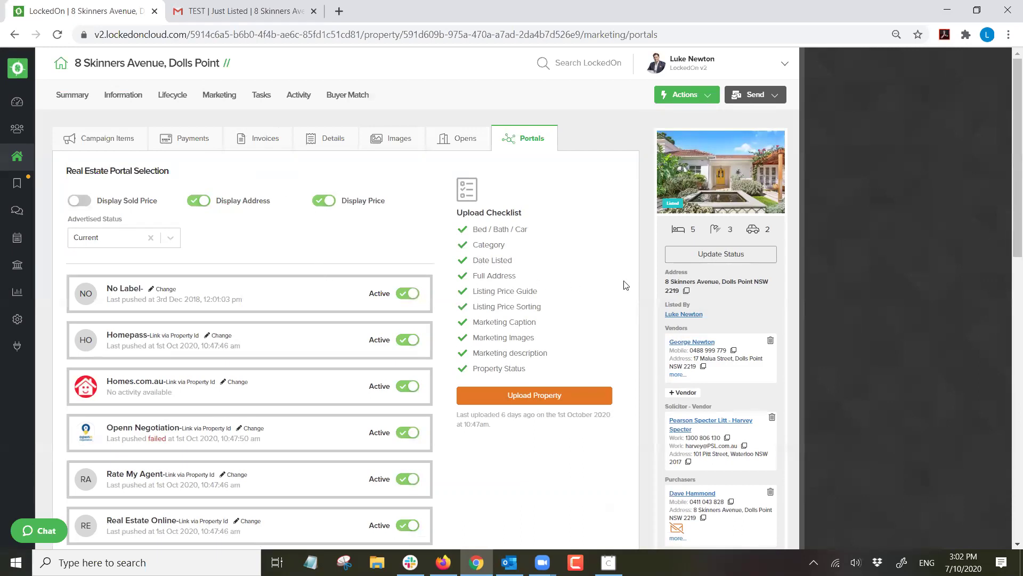
click(698, 254)
Change the property status from Listed to Exchanged, then view its Tasks tab.
click(389, 249)
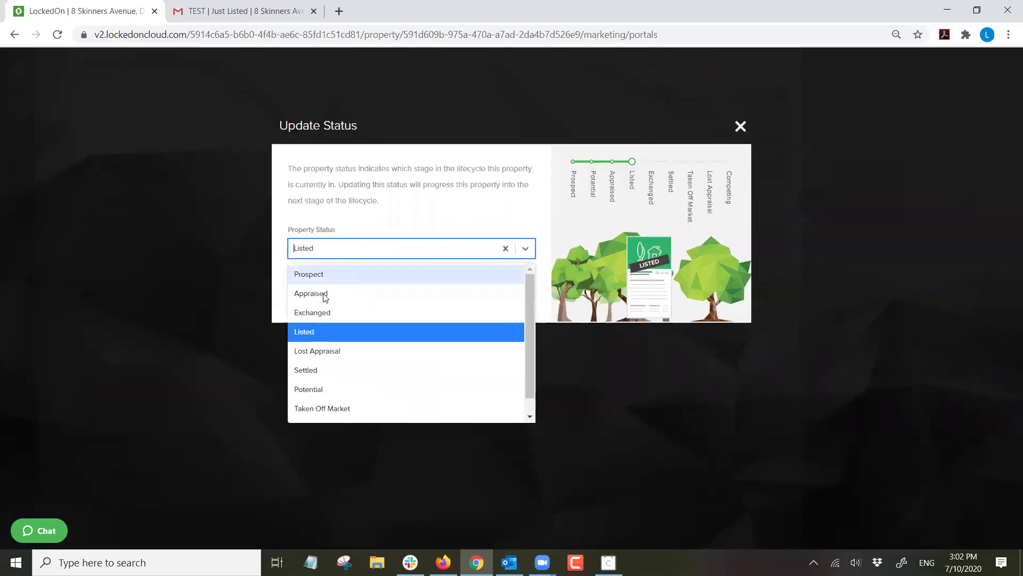
click(311, 315)
click(312, 301)
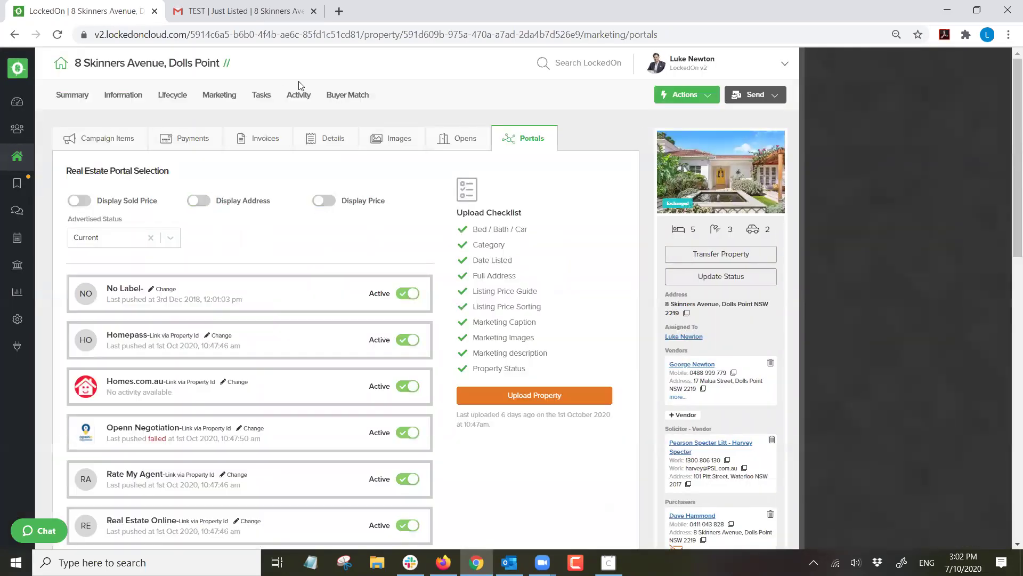
click(261, 95)
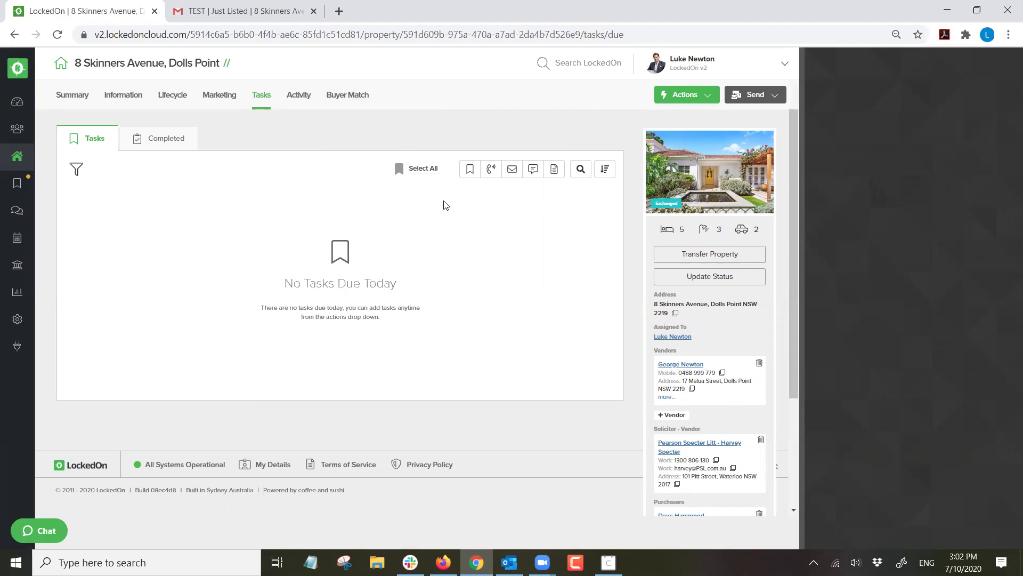
Apply the '5.1 Exchanged to Settlement - Vendor' DNA plan from the Actions menu.
click(677, 100)
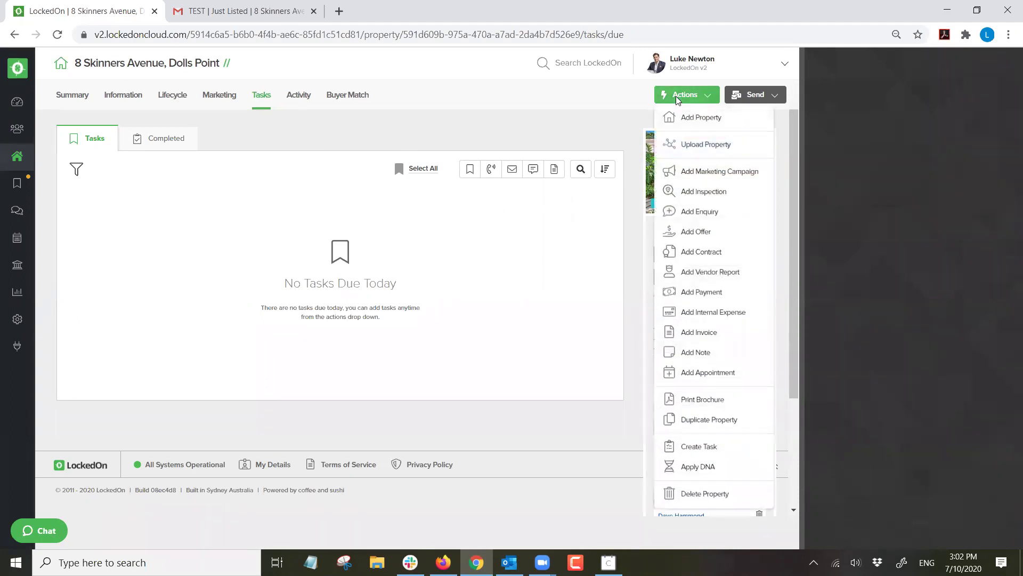
click(698, 469)
click(404, 218)
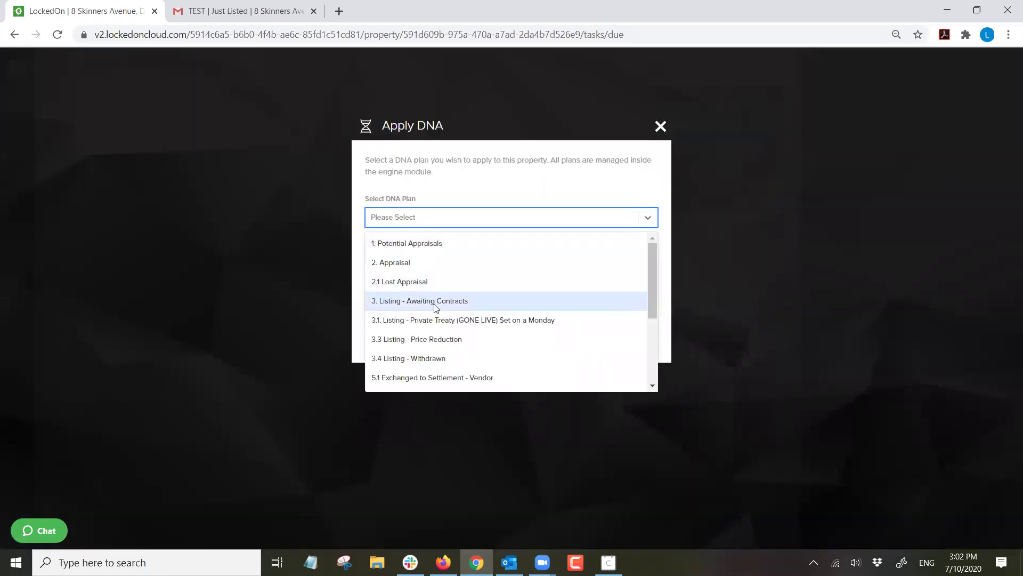
scroll(461, 309, down, 3)
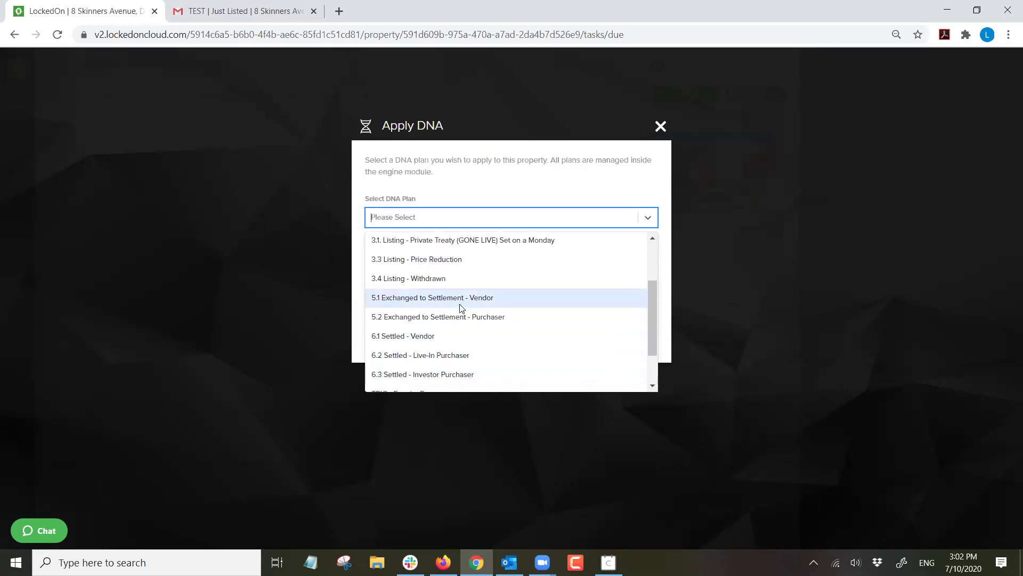
click(461, 308)
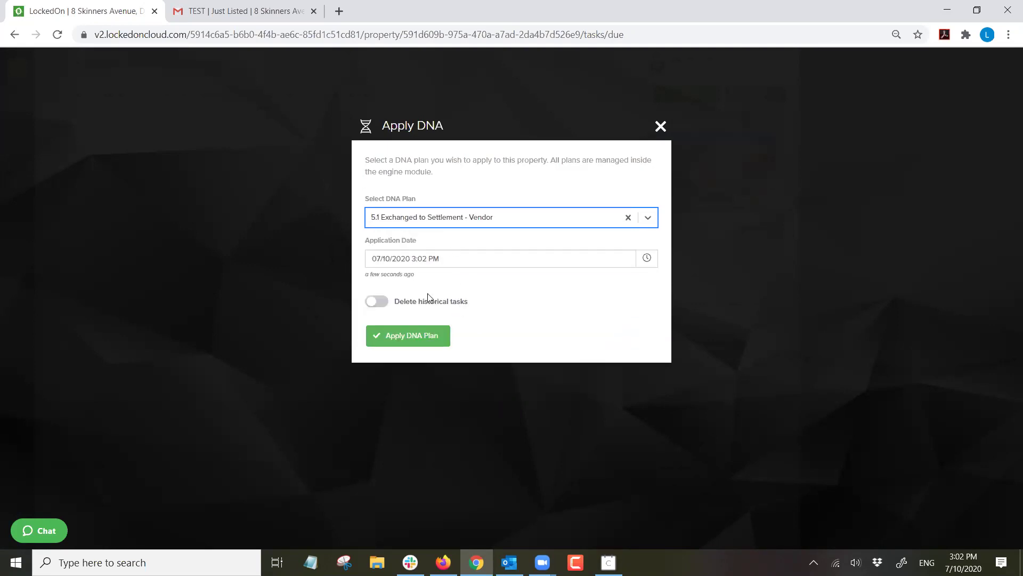
click(406, 338)
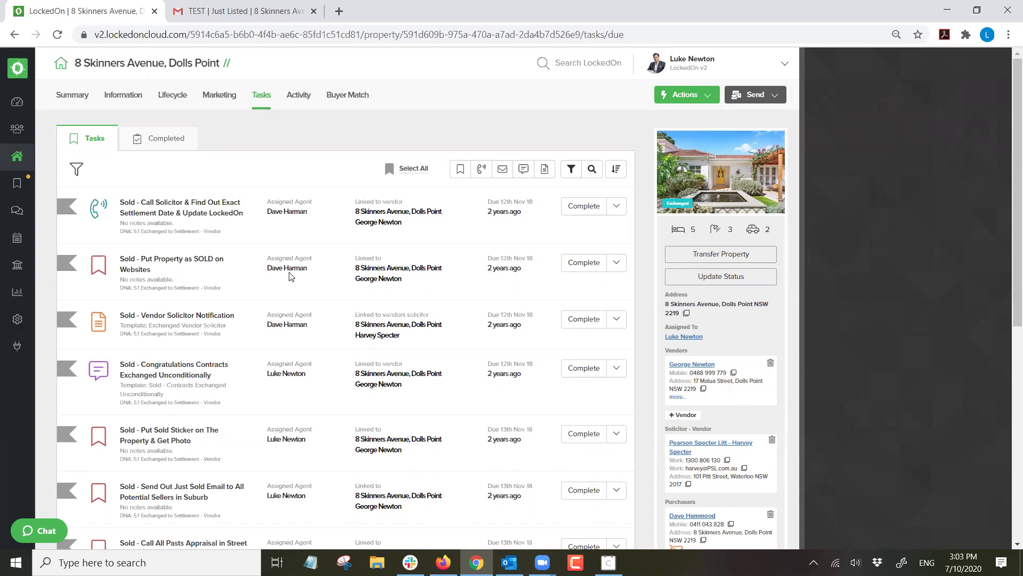
scroll(290, 275, down, 8)
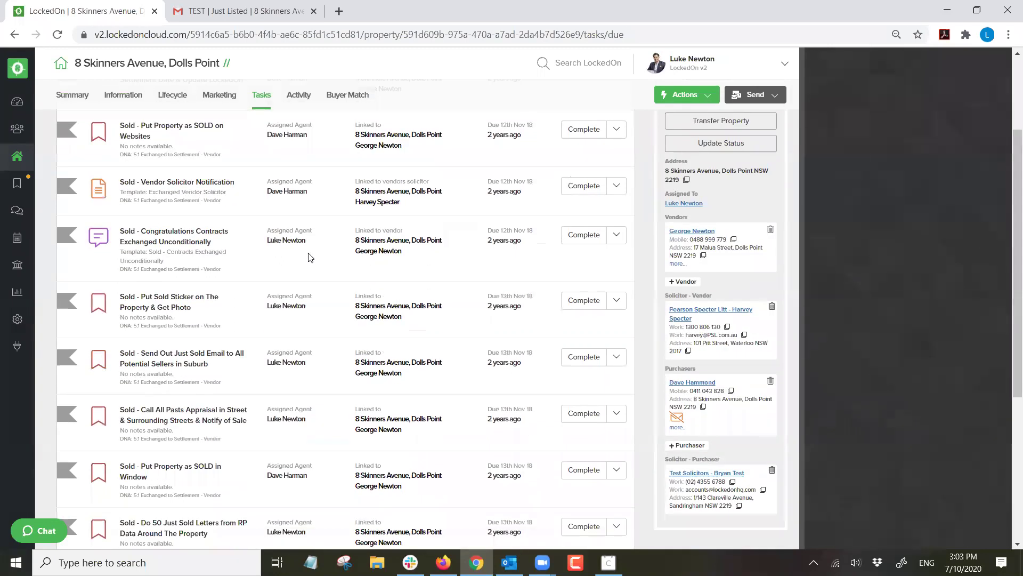
scroll(264, 316, up, 10)
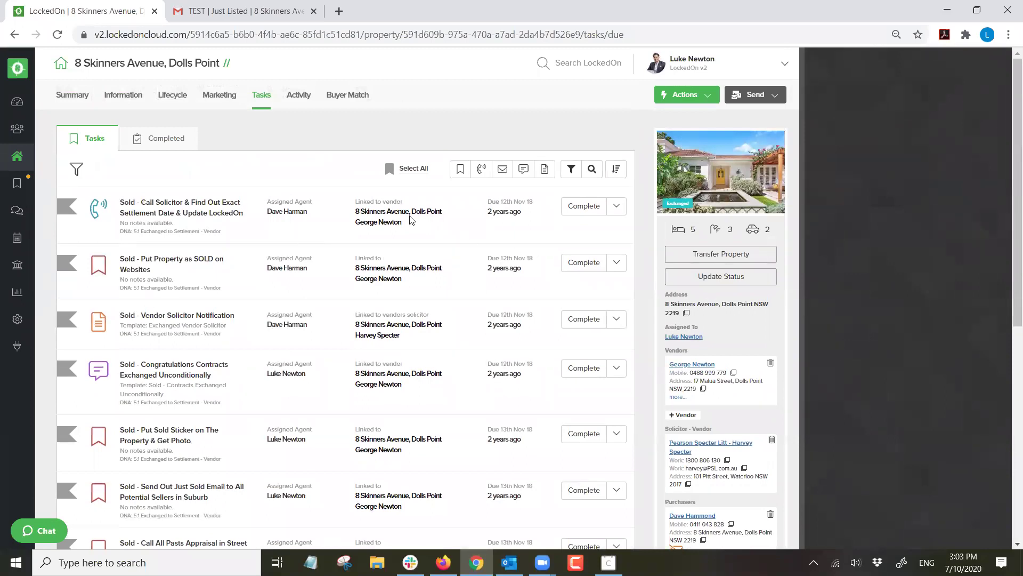
triple_click(302, 214)
click(325, 187)
click(172, 95)
click(153, 153)
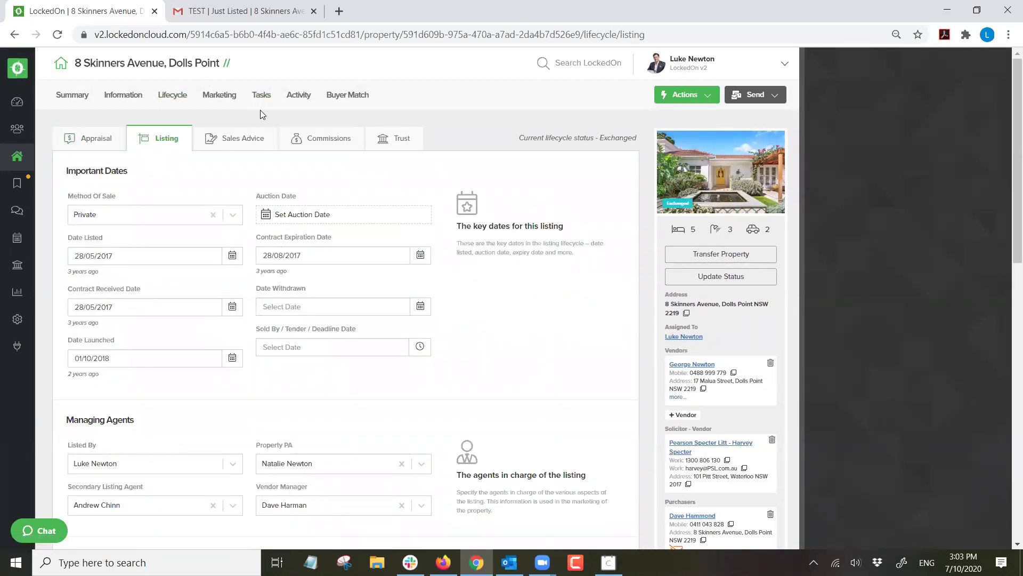
scroll(290, 399, down, 3)
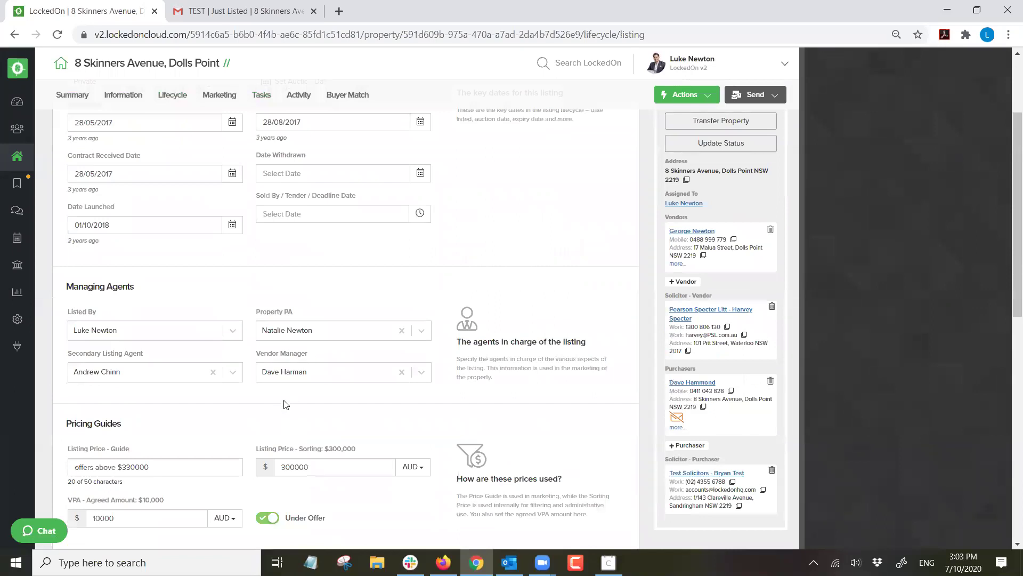
scroll(285, 403, up, 5)
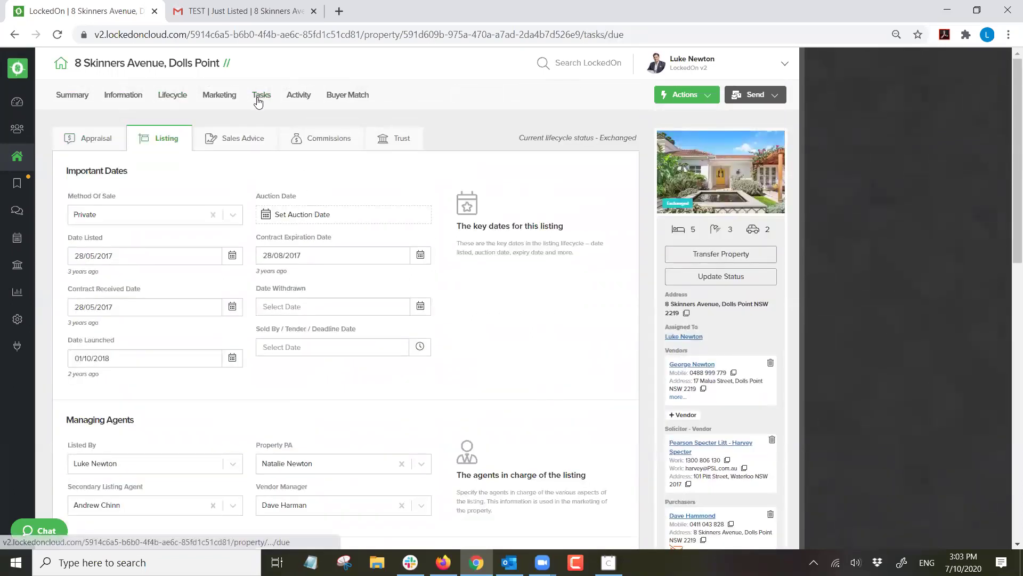
click(260, 96)
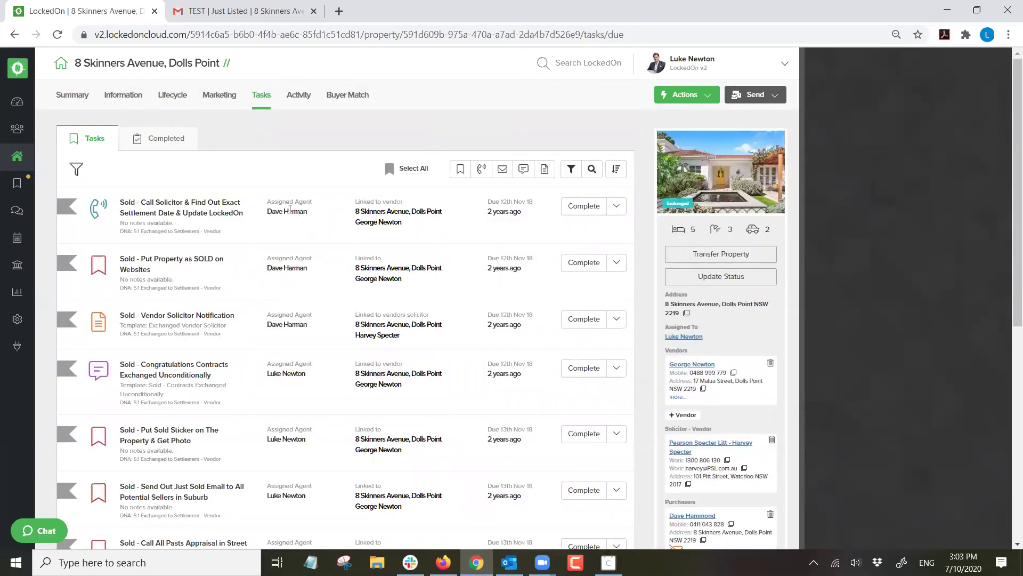
scroll(290, 288, down, 2)
triple_click(309, 308)
click(322, 360)
triple_click(319, 379)
click(314, 385)
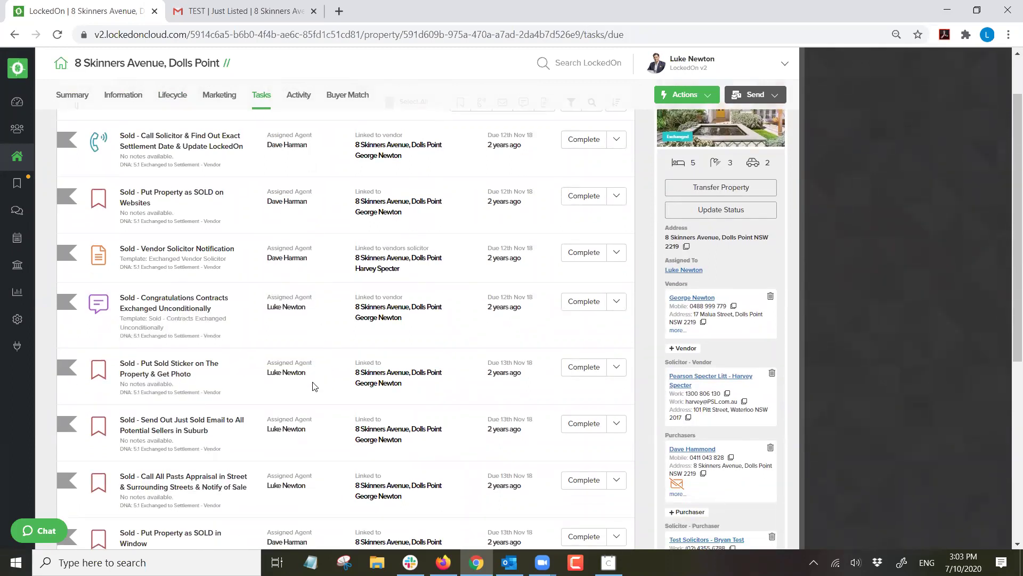
scroll(314, 389, up, 2)
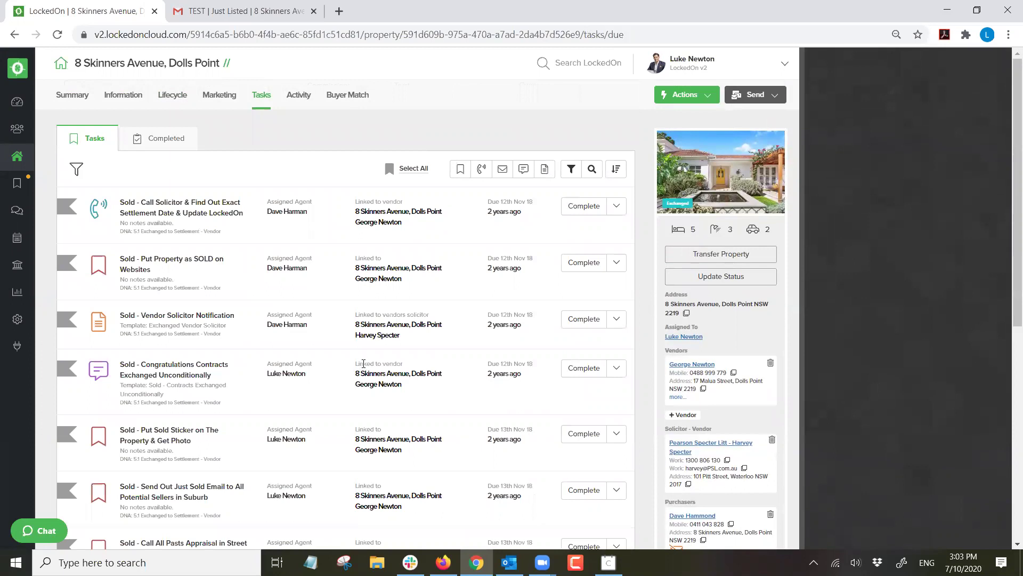
Apply the '5.2 Exchanged to Settlement - Purchaser' DNA plan from the Actions menu.
click(685, 94)
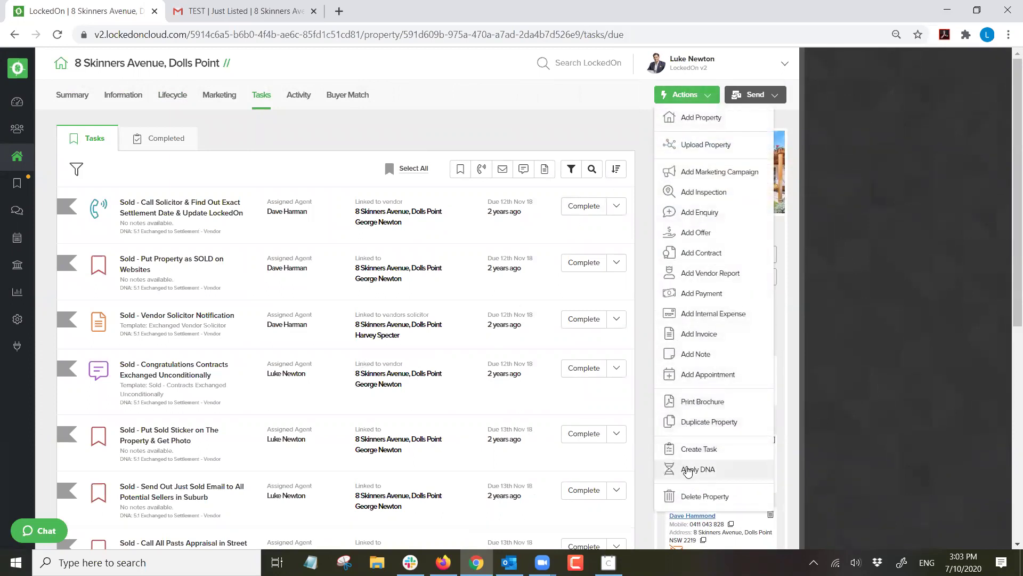
click(687, 470)
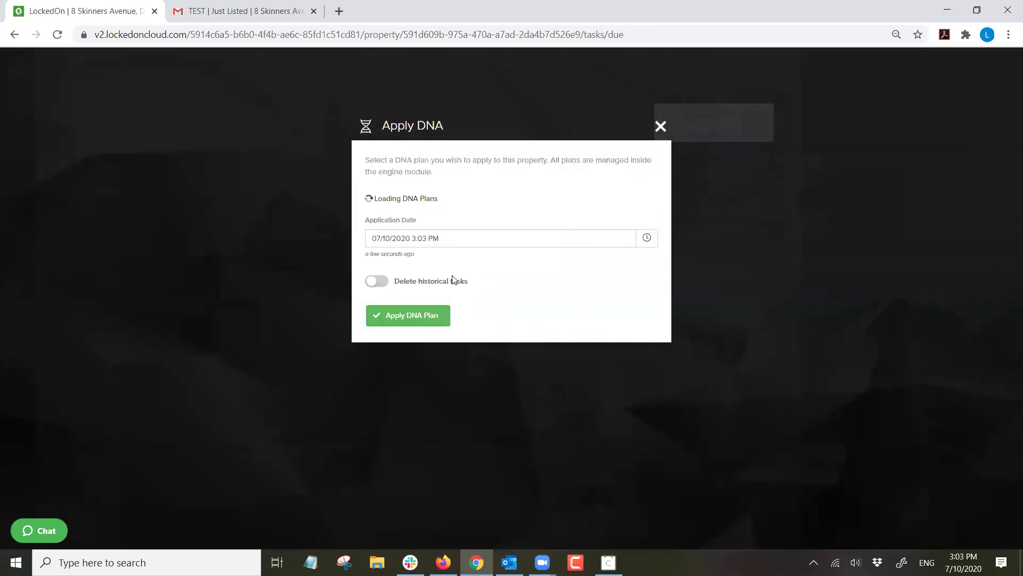
click(415, 218)
scroll(428, 346, down, 5)
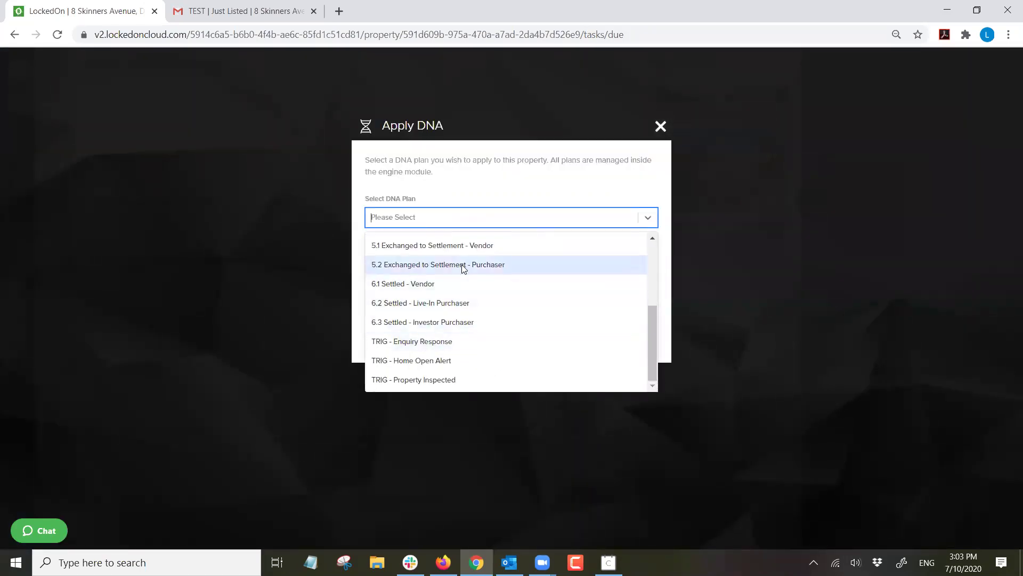
click(426, 265)
click(413, 336)
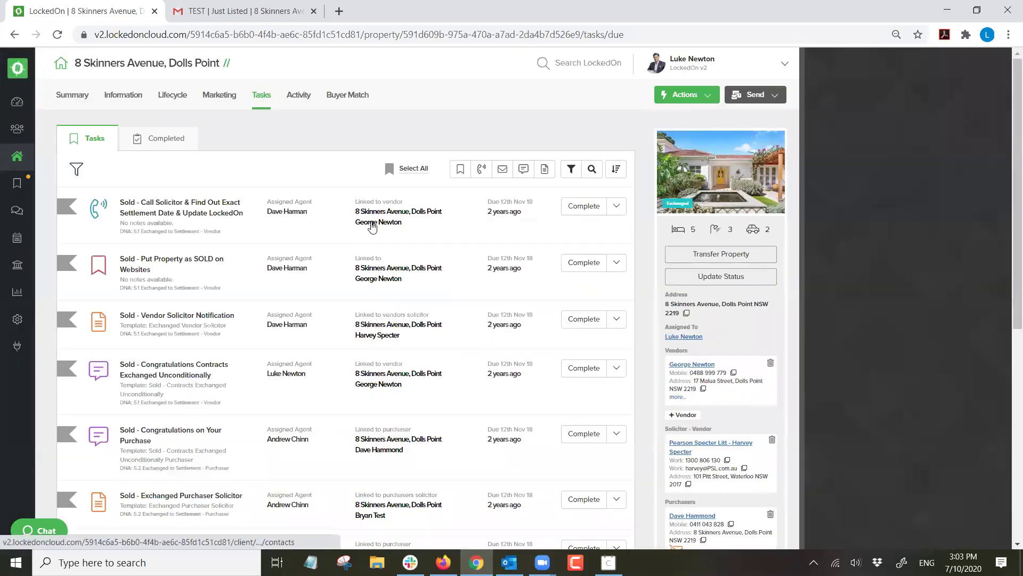
Review the newly added purchaser tasks and their assigned agents in the task list.
scroll(323, 204, down, 3)
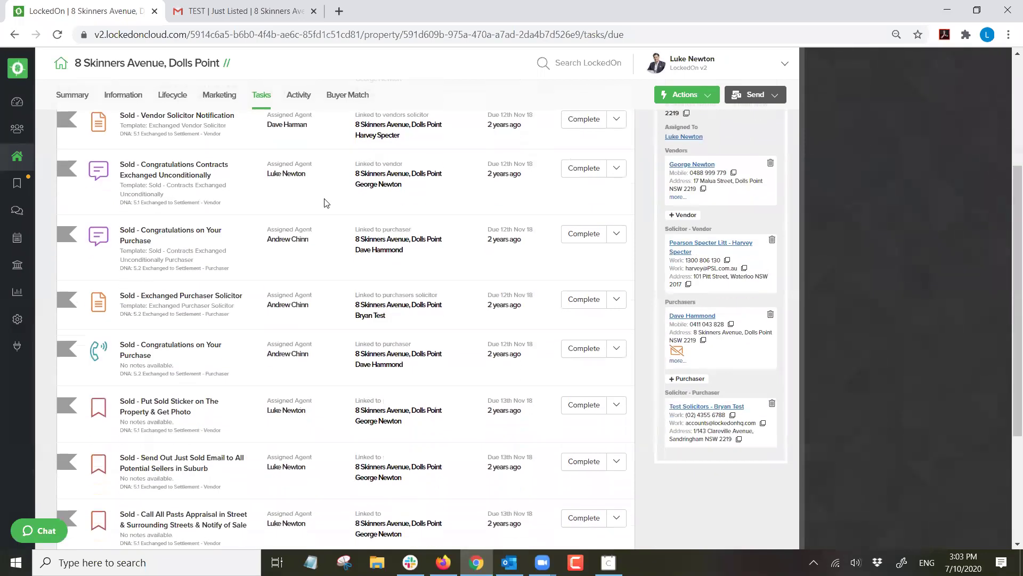
drag(321, 239, 266, 230)
click(331, 240)
scroll(330, 244, up, 3)
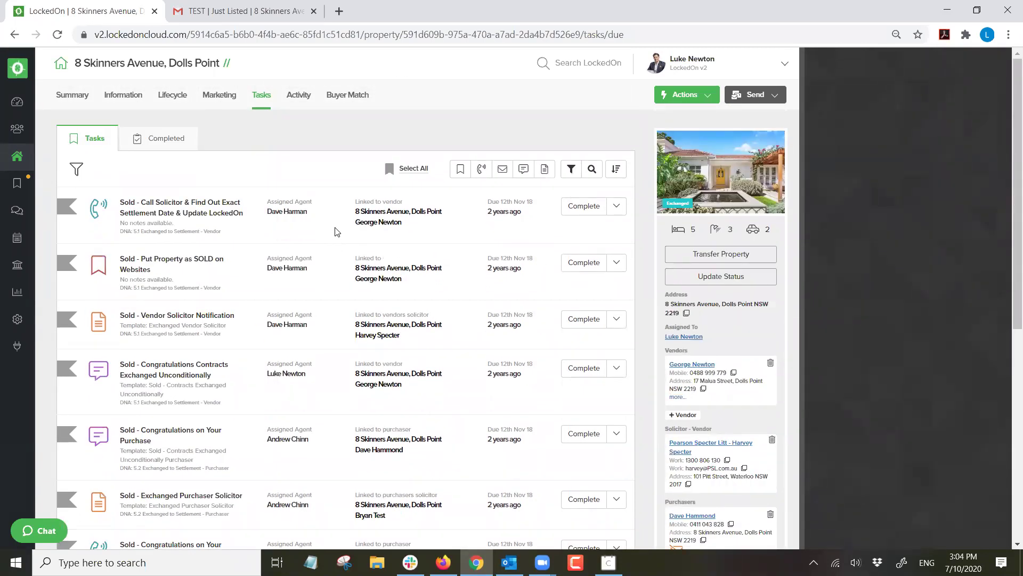
scroll(293, 213, down, 4)
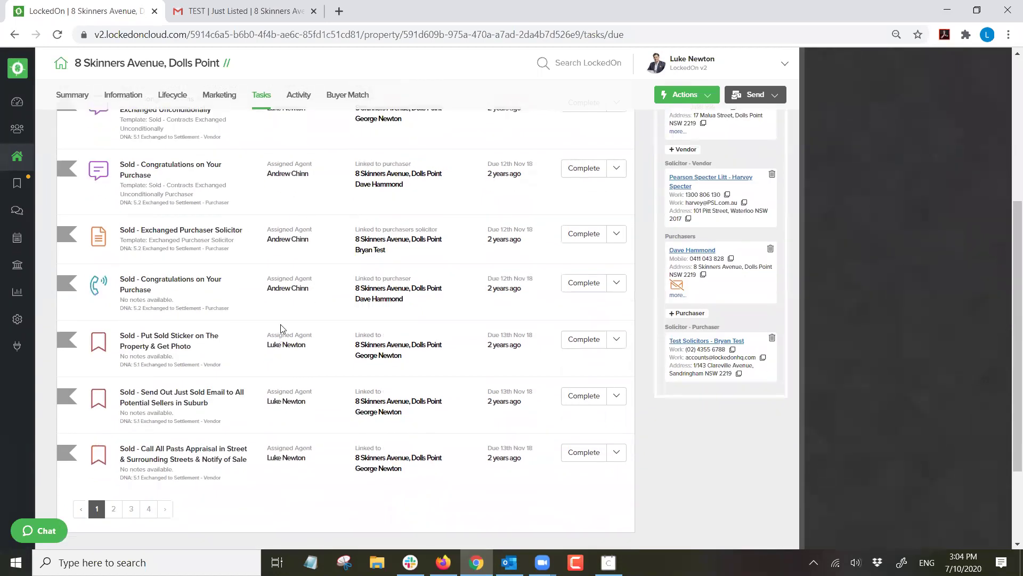
scroll(283, 328, up, 4)
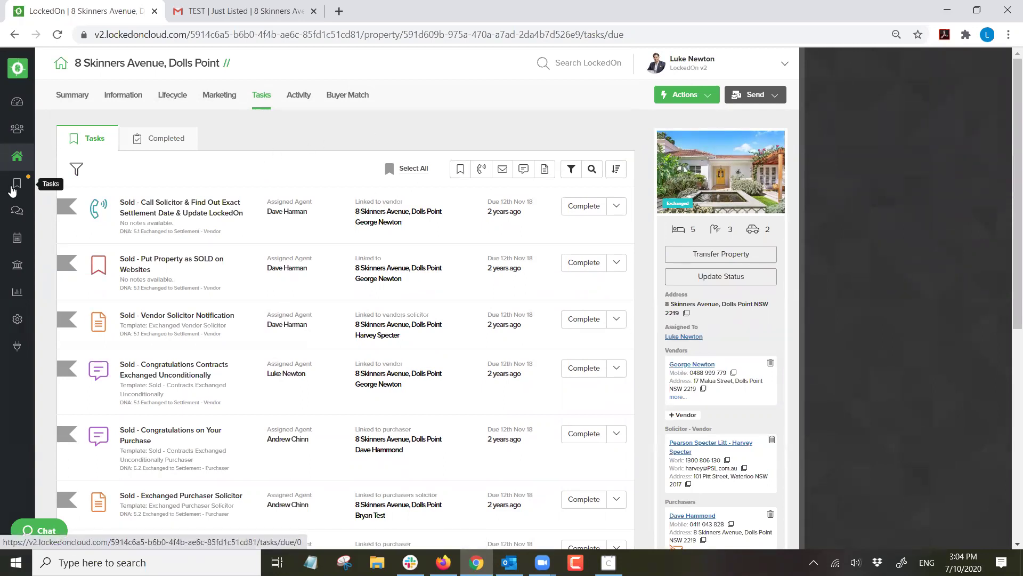
Go to the full properties list and clear the Listed filter.
click(17, 183)
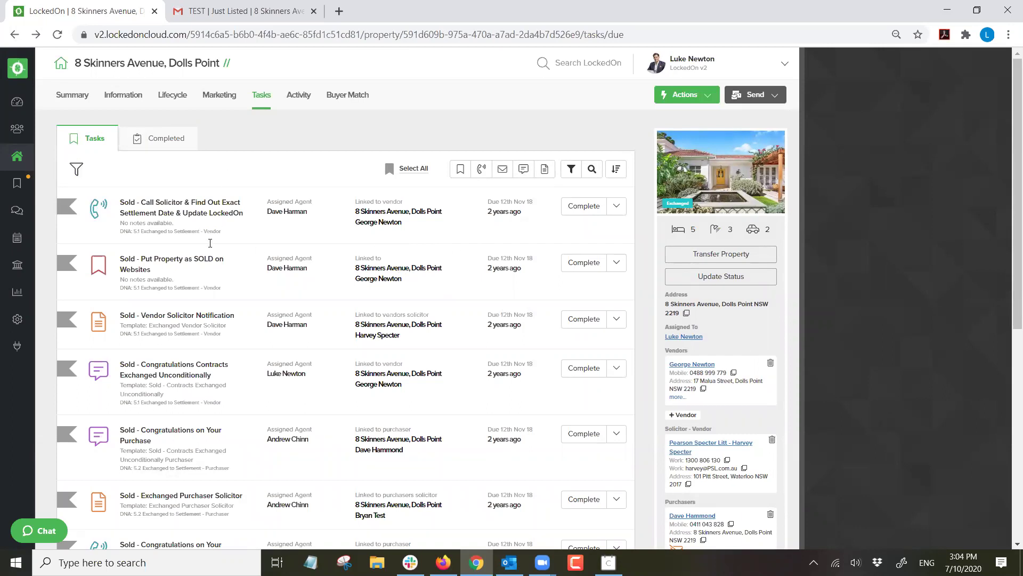
scroll(237, 324, down, 1)
scroll(238, 324, up, 1)
click(17, 156)
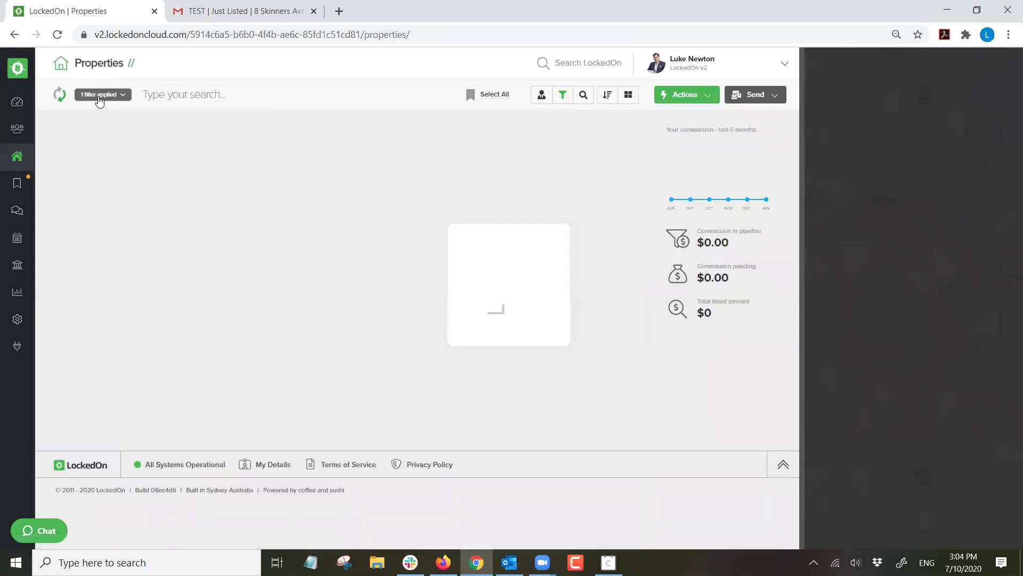
click(99, 96)
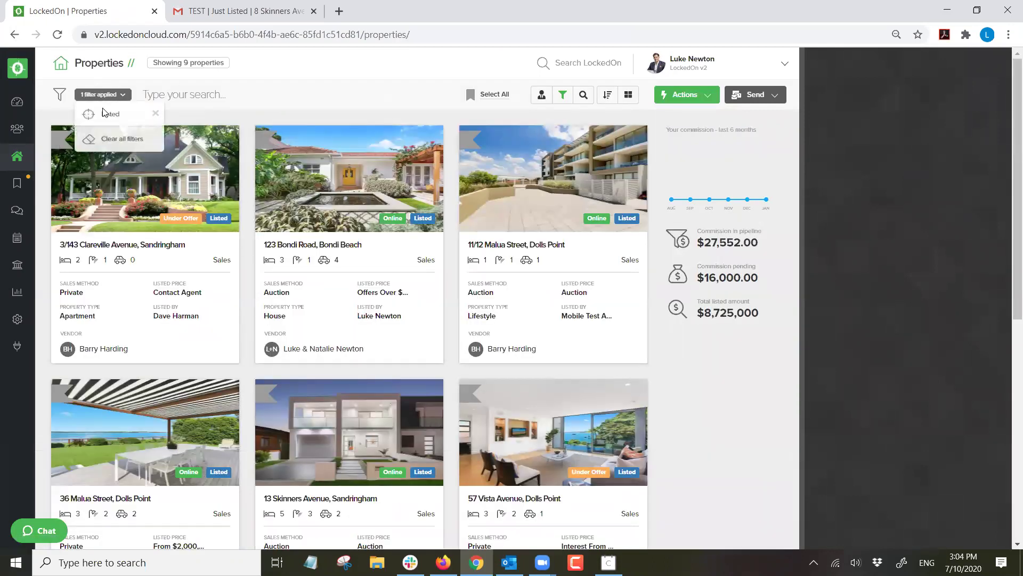
click(102, 142)
click(563, 96)
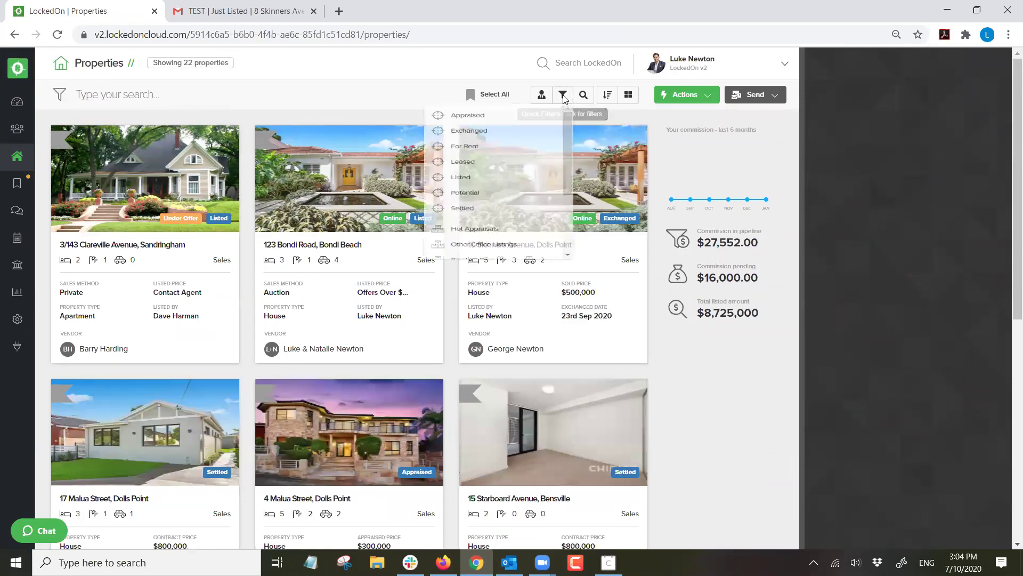
click(478, 140)
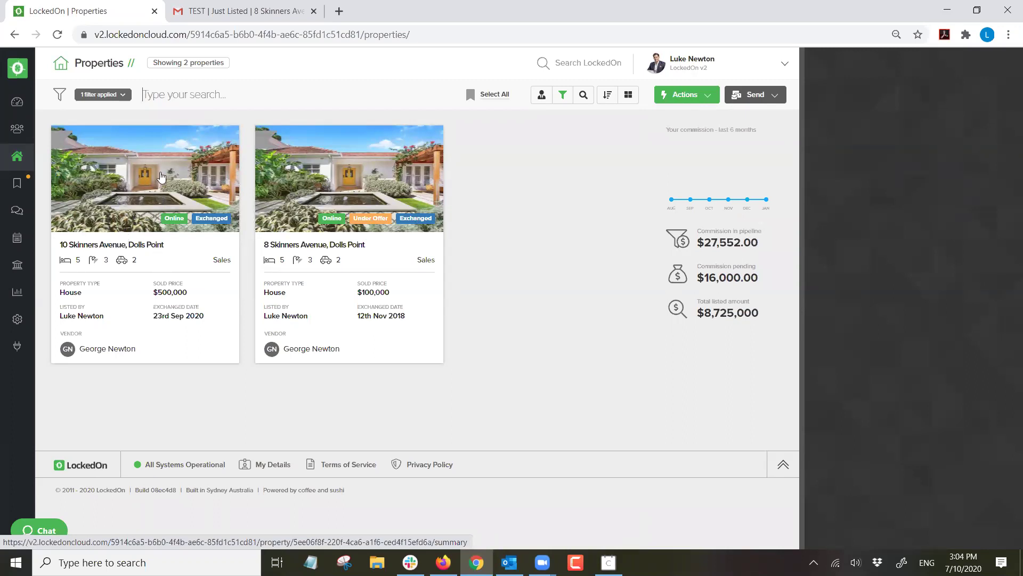
click(324, 188)
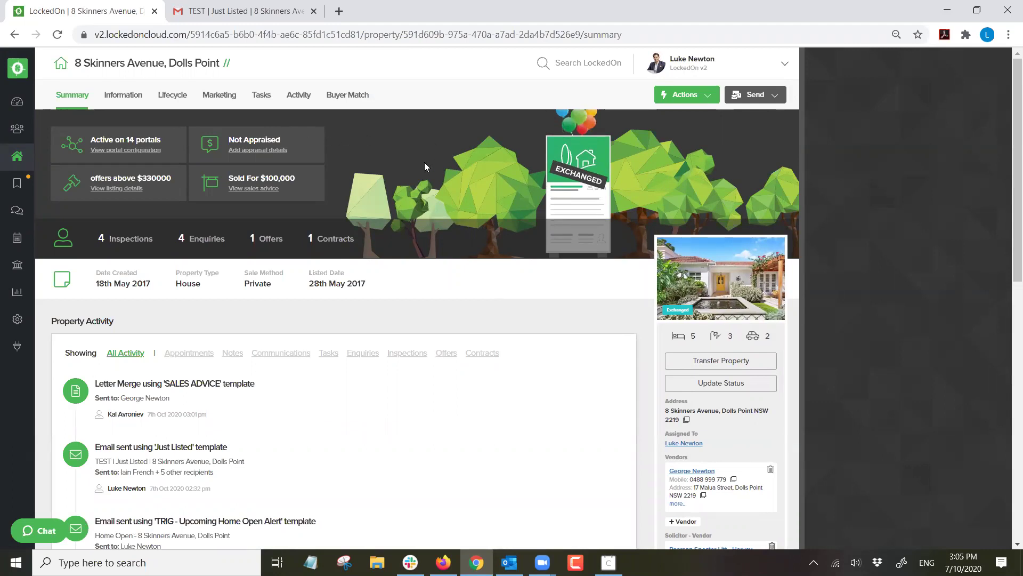
scroll(587, 261, down, 4)
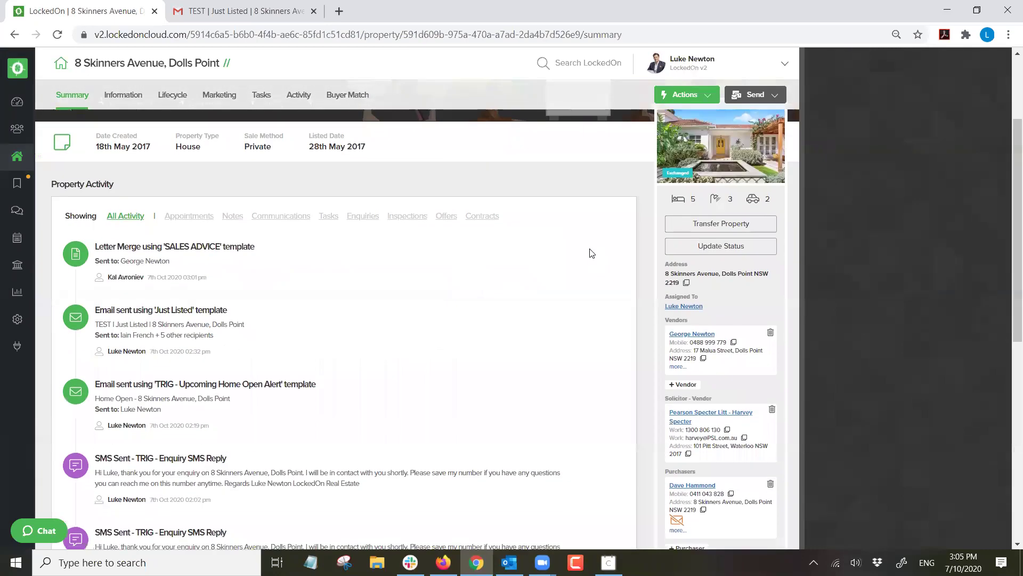
scroll(591, 251, up, 5)
click(701, 383)
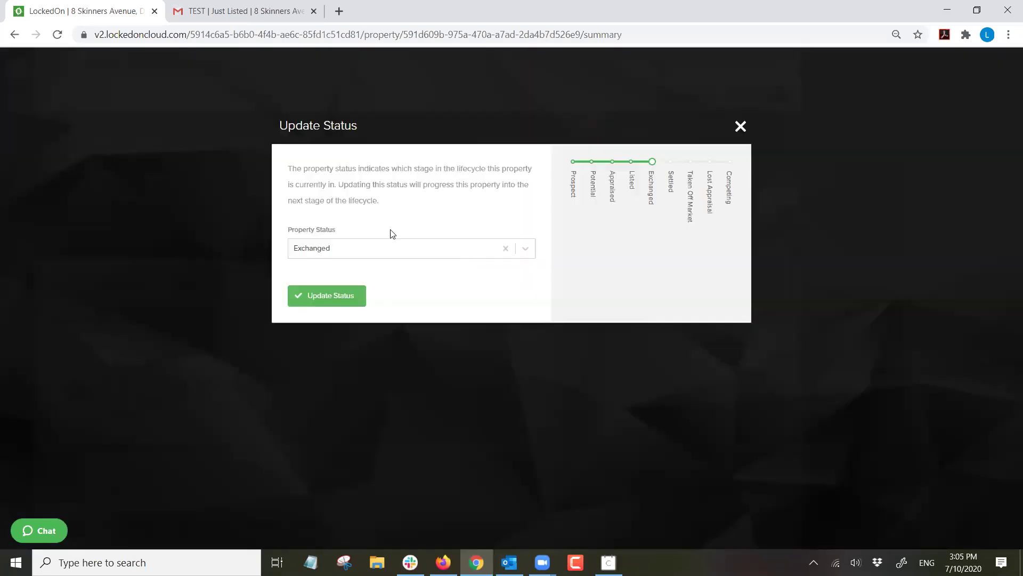
click(352, 249)
click(307, 372)
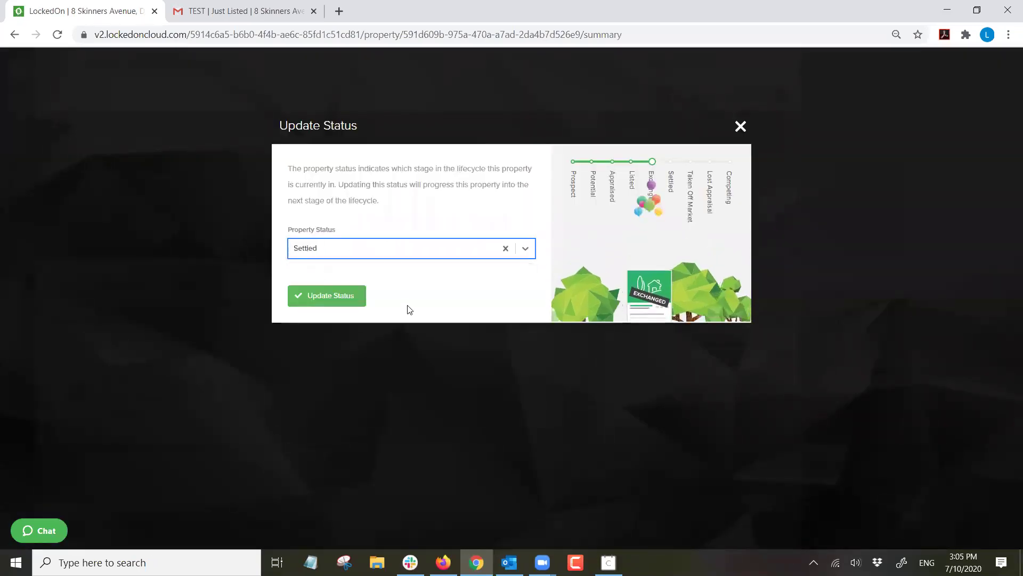
click(324, 294)
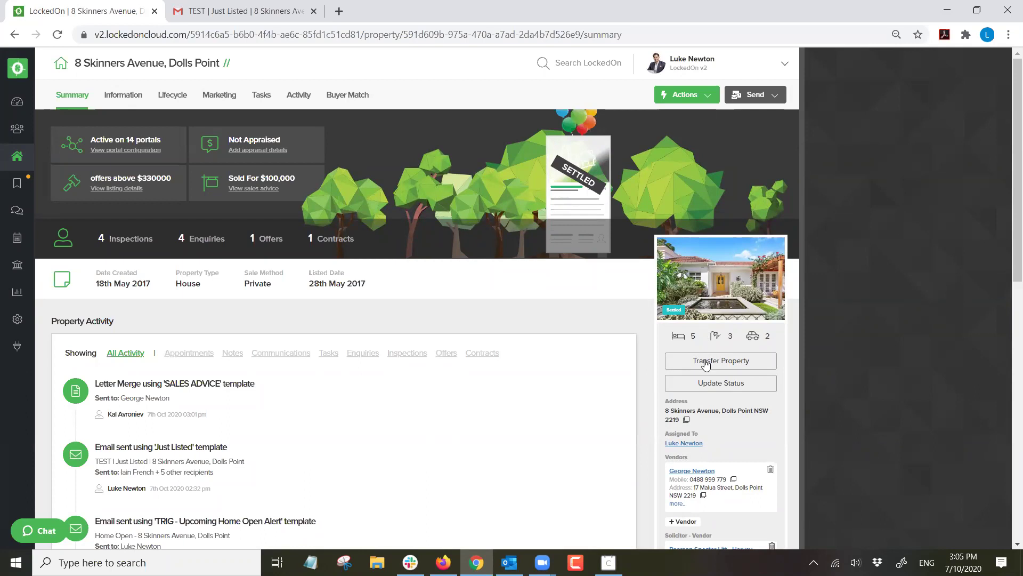
Start the purchaser transfer and give the vendor the '6.1 Settled - Vendor' DNA plan.
click(707, 360)
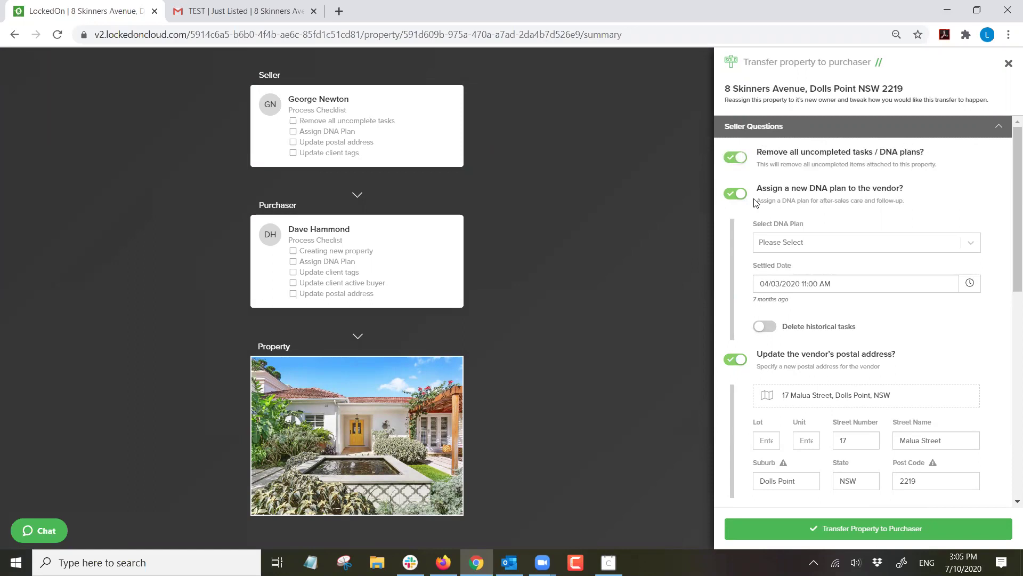
triple_click(787, 186)
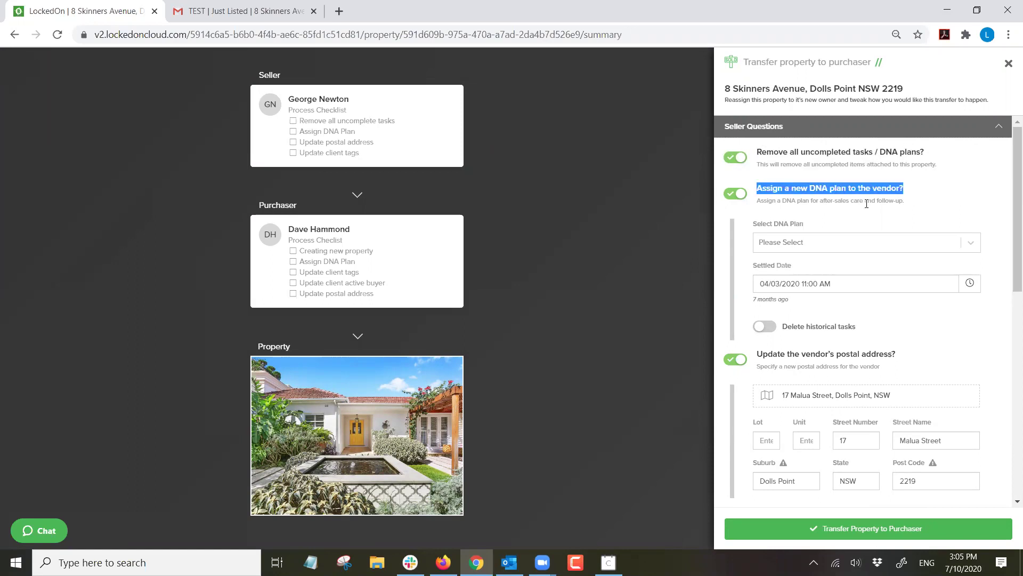
click(774, 241)
scroll(812, 320, down, 5)
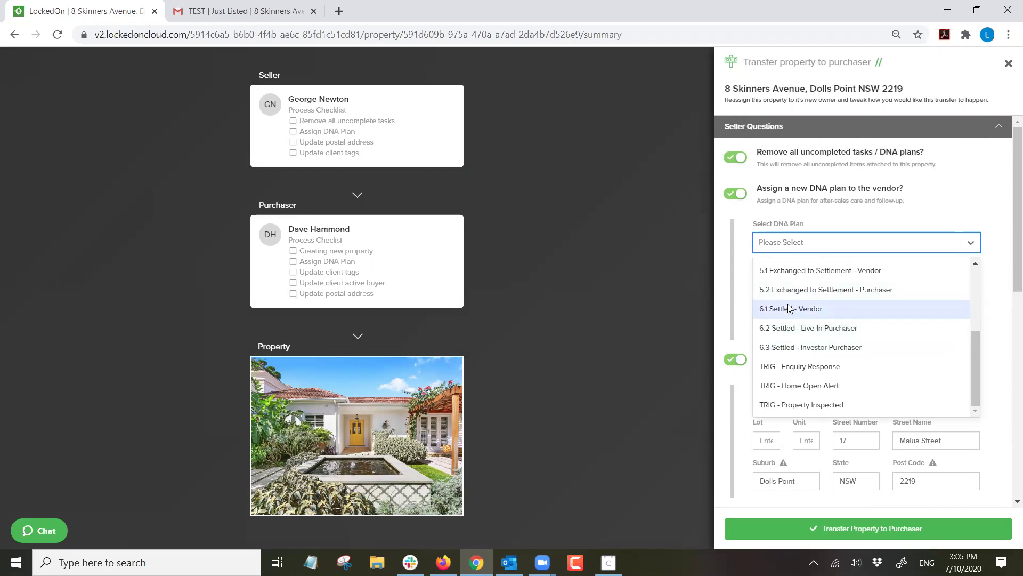
click(791, 309)
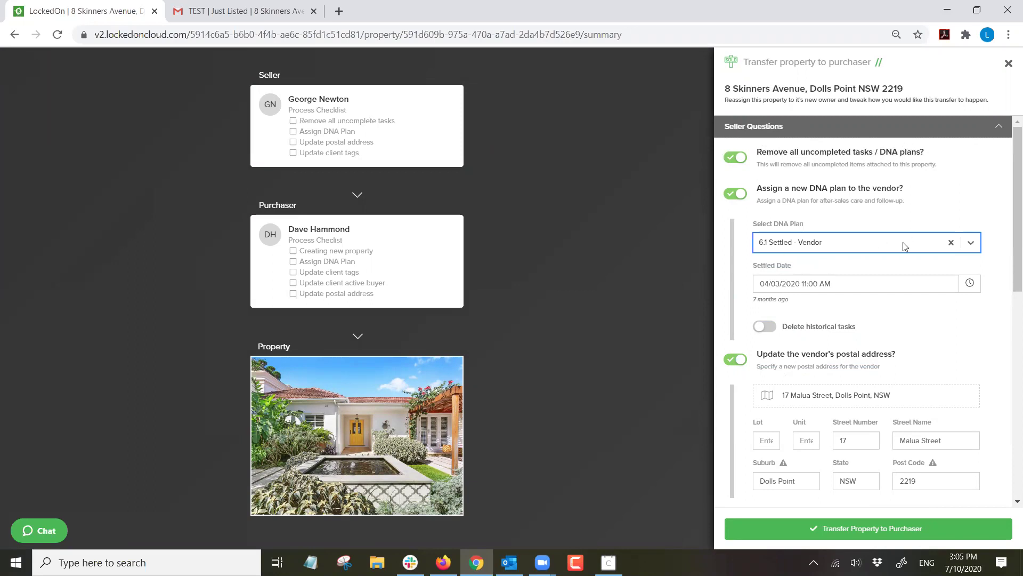
Check the vendor's new postal address, dismissing the address suggestion.
scroll(782, 259, down, 4)
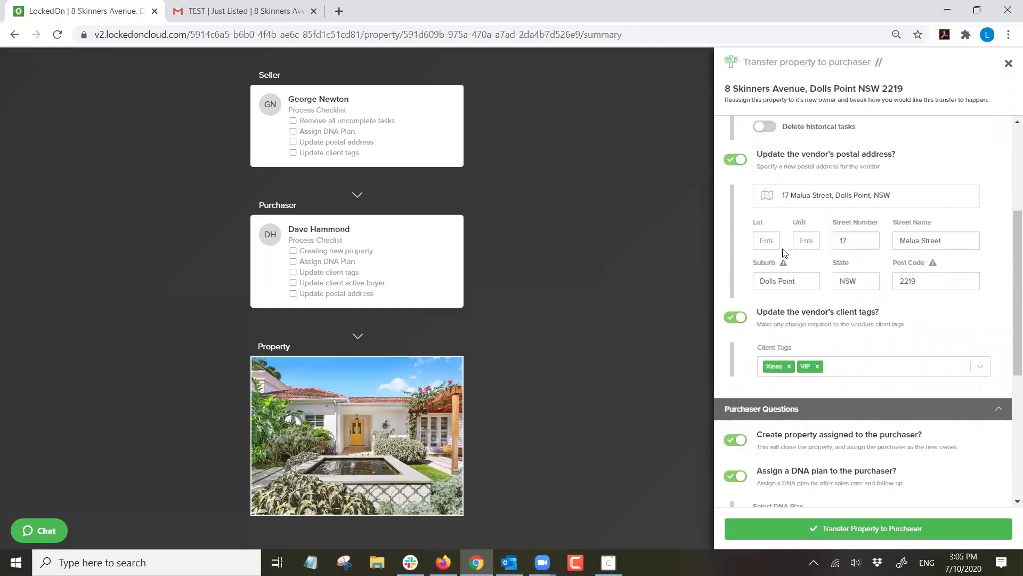
scroll(855, 196, up, 1)
drag(891, 262, 734, 260)
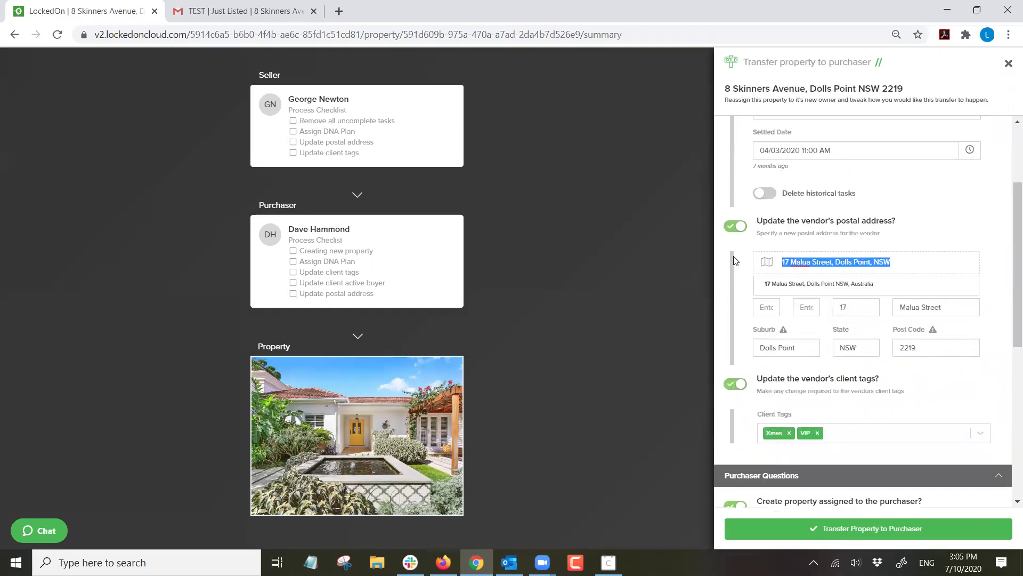
click(906, 243)
click(906, 261)
Remove and re-add the VIP tag in the vendor's client tags.
scroll(923, 299, down, 1)
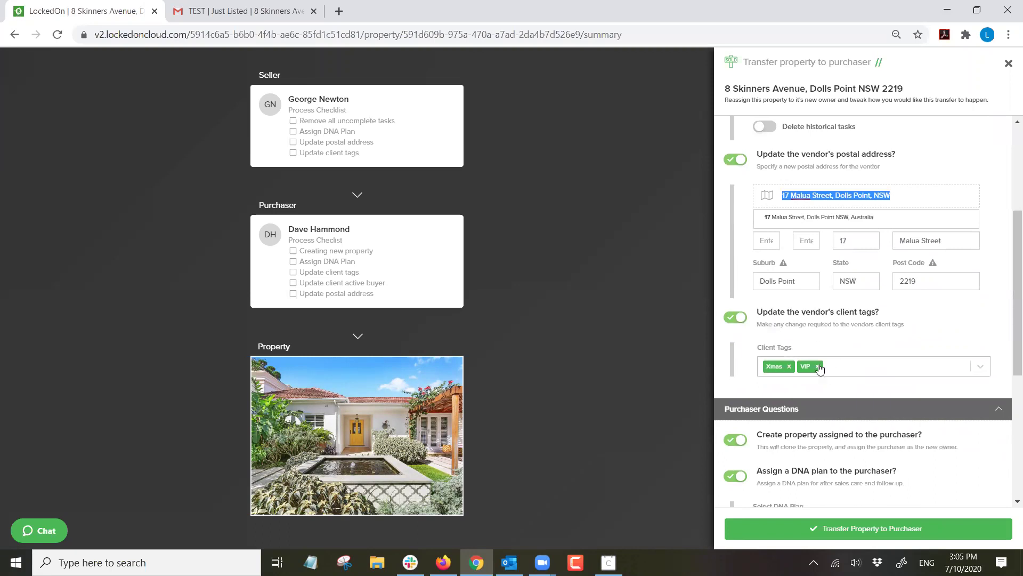
click(818, 367)
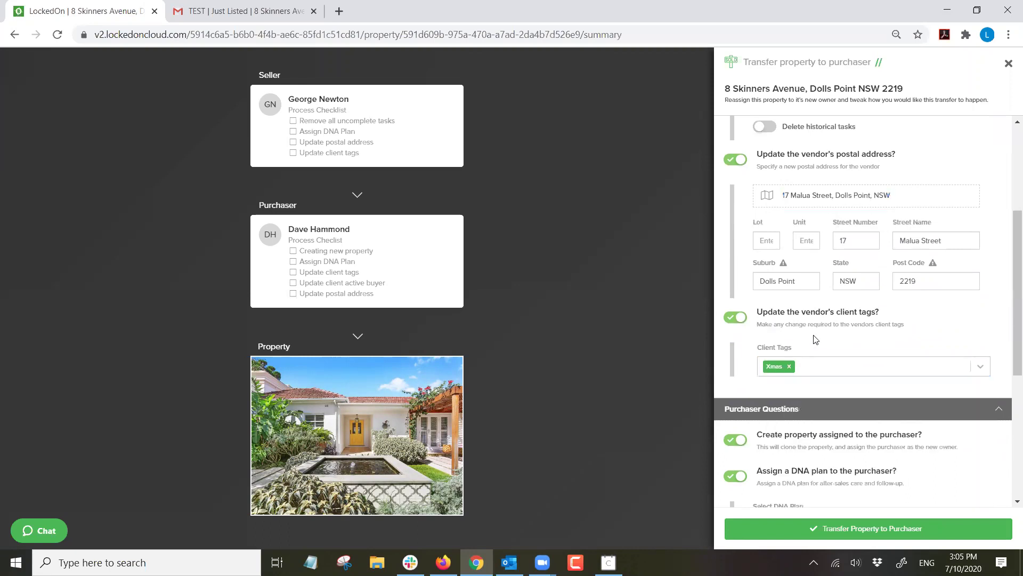
click(815, 366)
scroll(815, 359, down, 3)
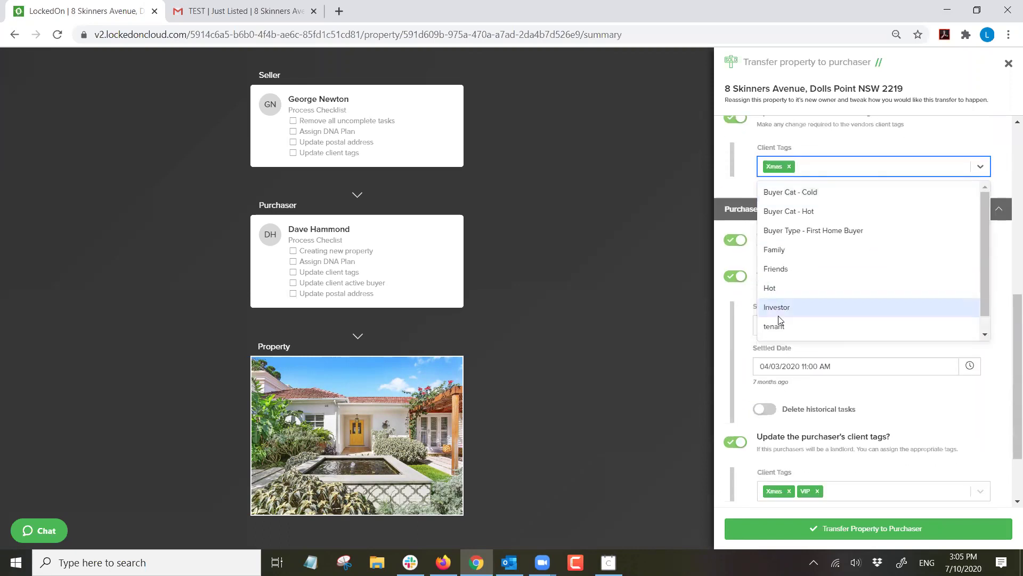
scroll(779, 317, down, 1)
click(780, 326)
click(826, 149)
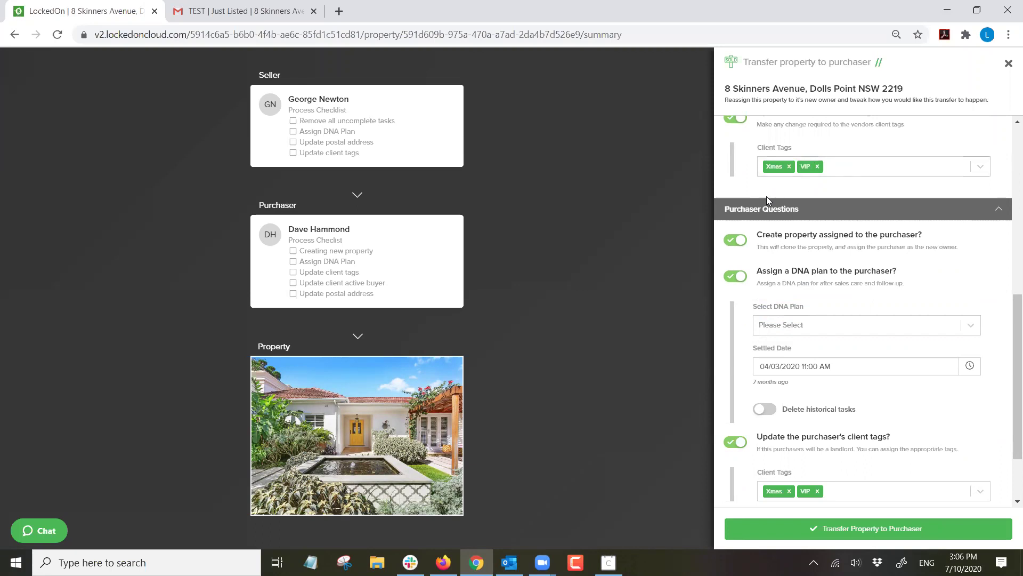
Give the purchaser the '6.2 Settled - Live-In Purchaser' DNA plan.
scroll(802, 161, up, 3)
scroll(783, 240, down, 2)
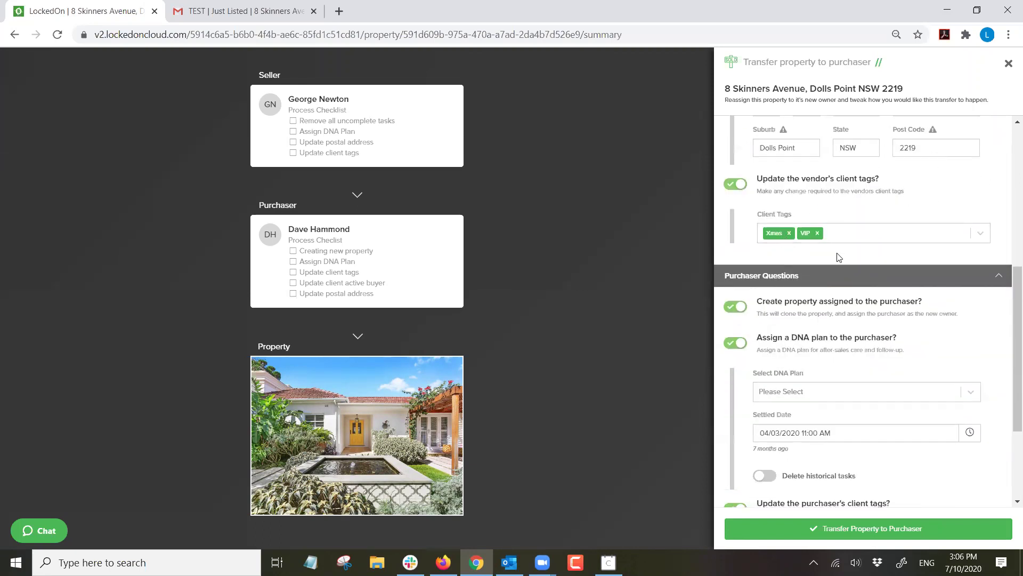
scroll(784, 239, down, 3)
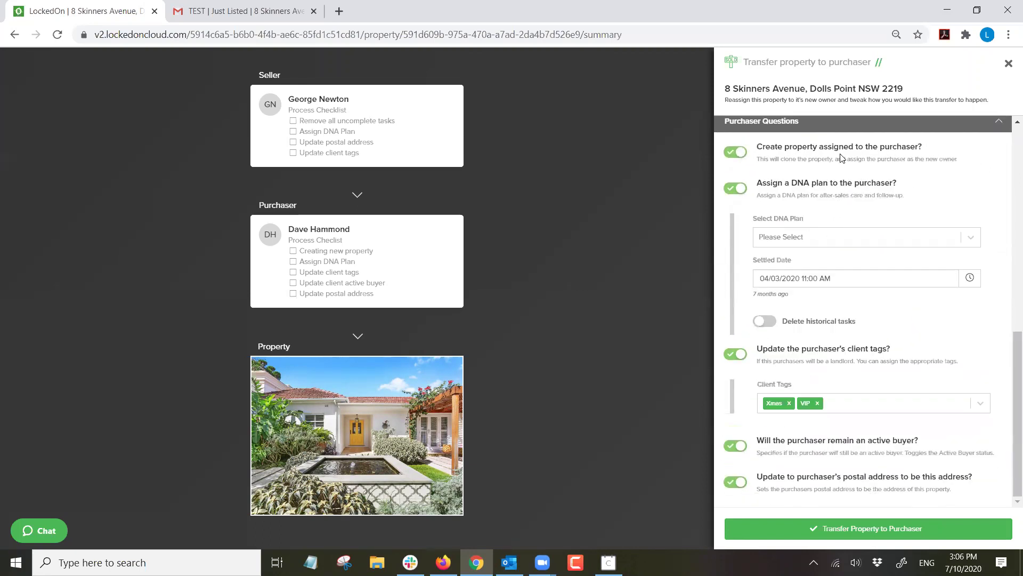
drag(930, 149, 825, 144)
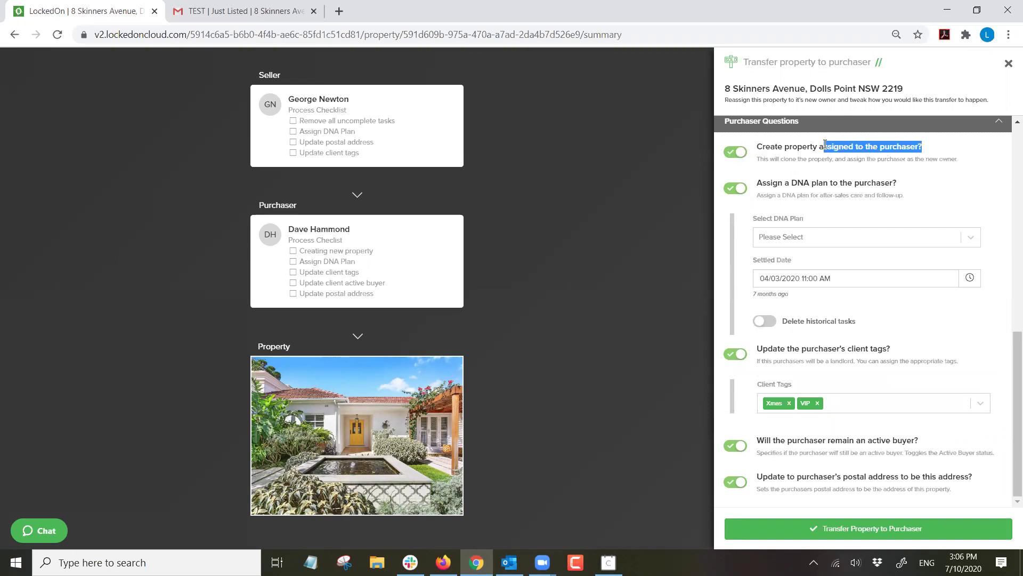
click(799, 233)
scroll(799, 301, down, 4)
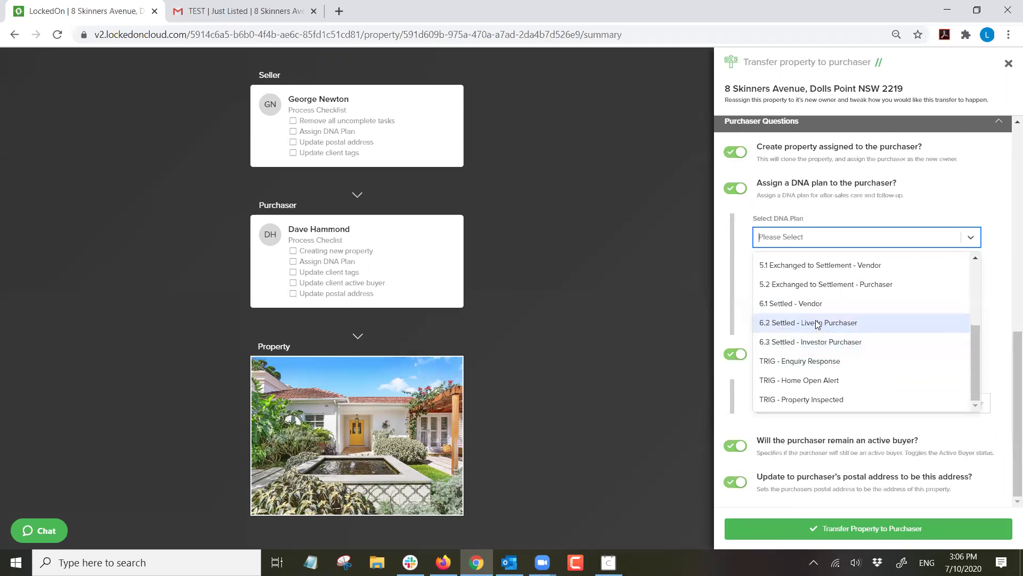
click(817, 324)
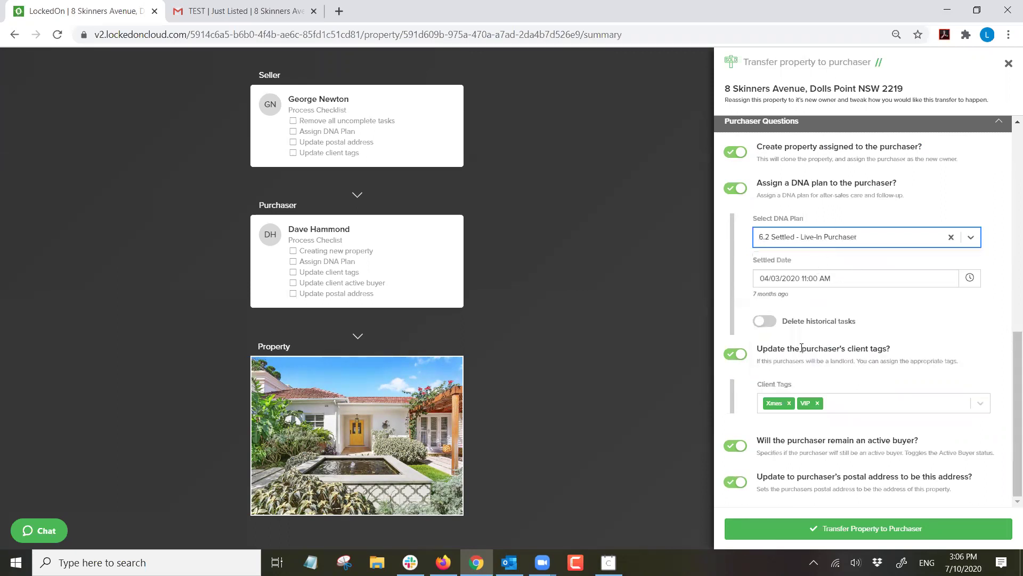
Re-add the purchaser's VIP tag, turn off active buyer, and transfer the property to the purchaser.
click(817, 403)
scroll(805, 421, down, 3)
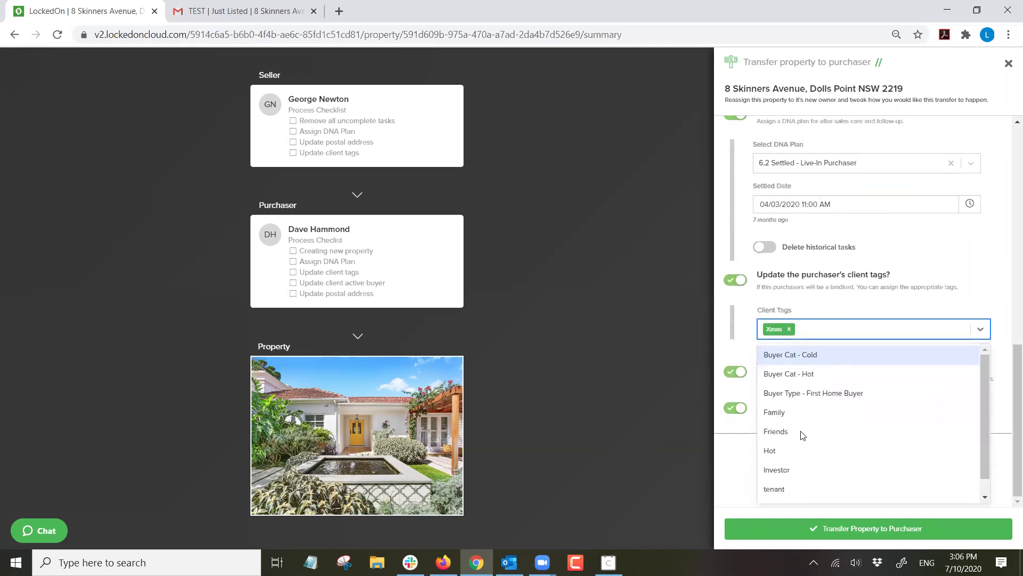
click(783, 490)
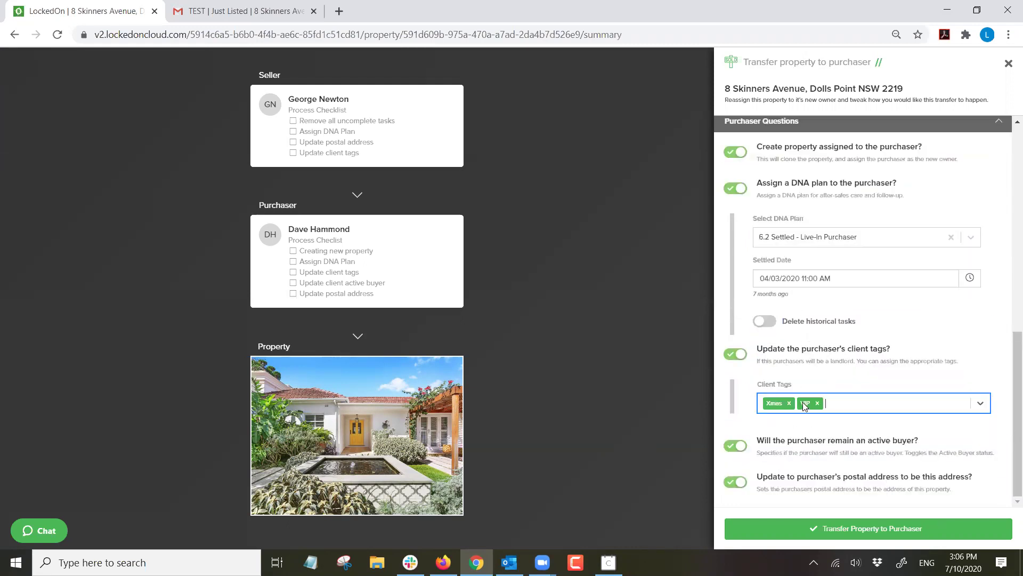
click(735, 445)
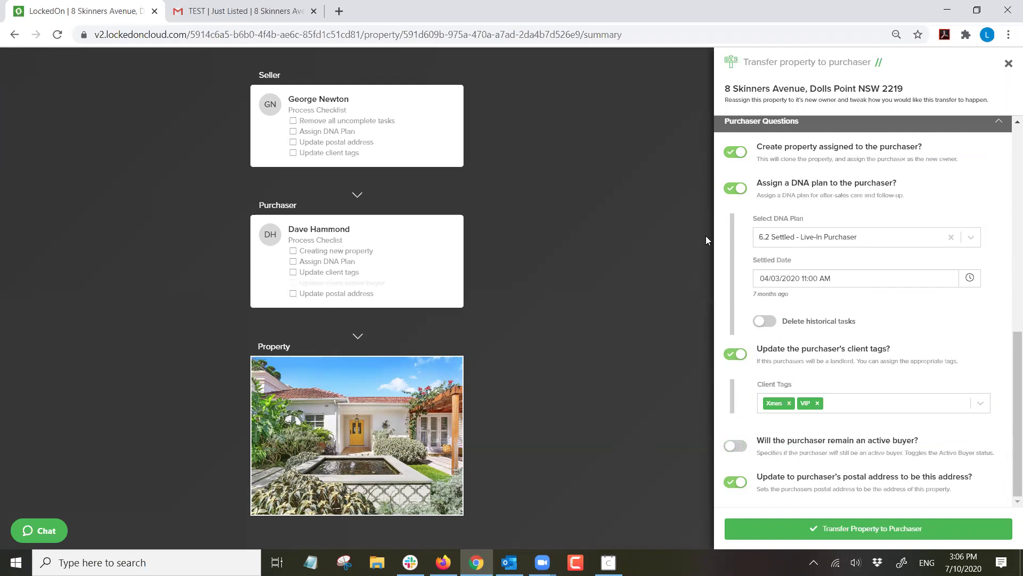
click(843, 529)
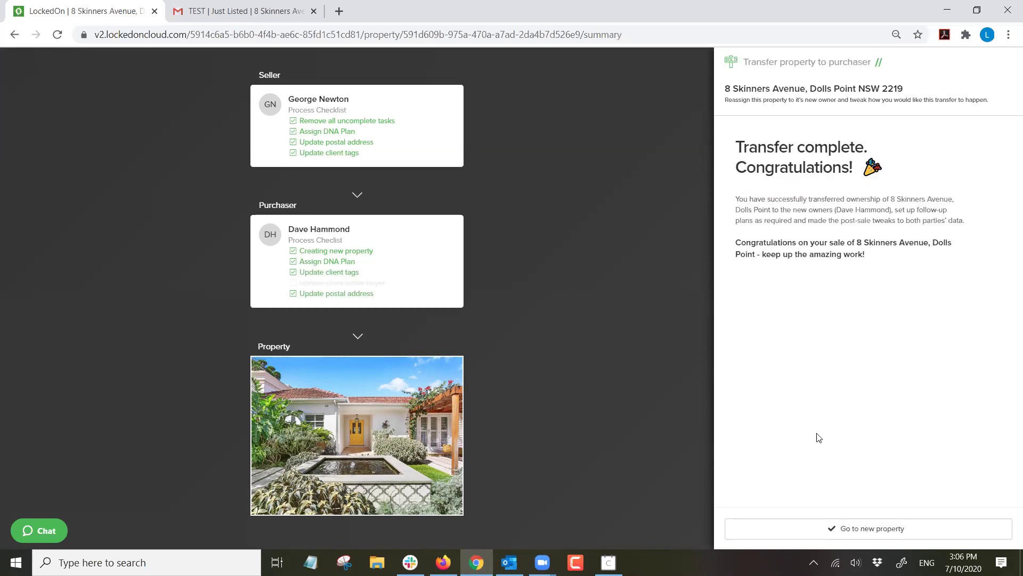
click(830, 528)
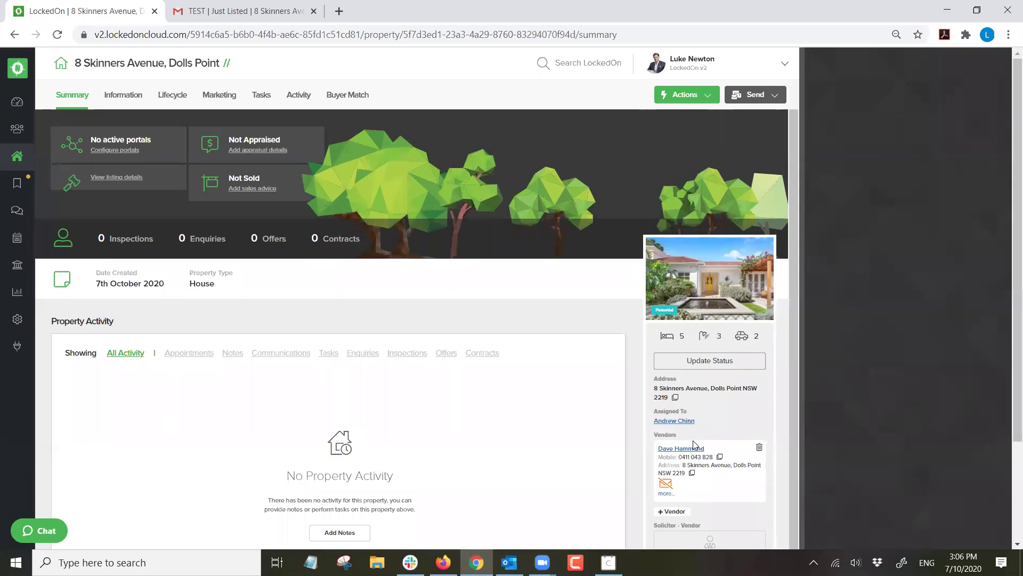
scroll(693, 434, down, 1)
scroll(679, 409, up, 1)
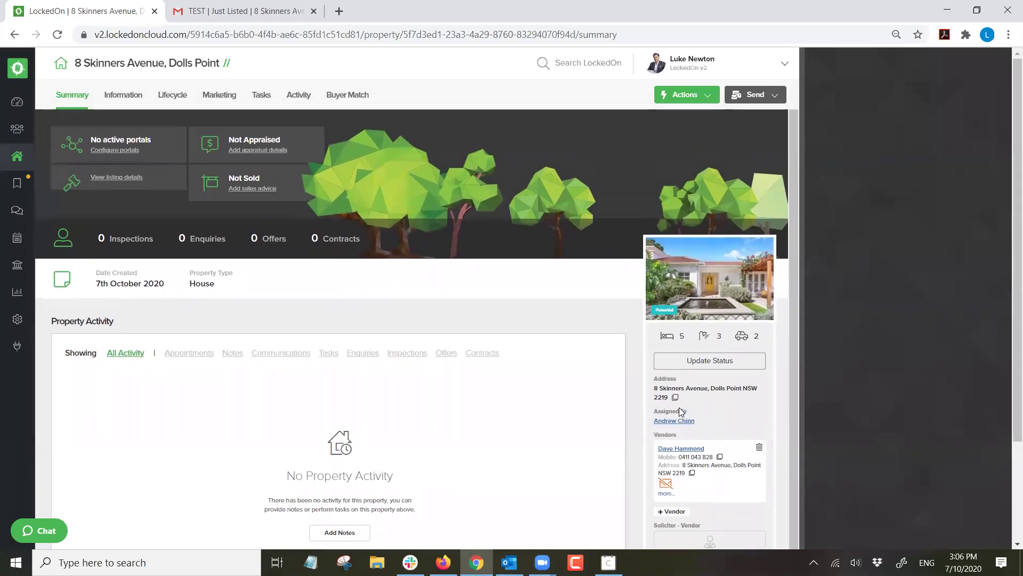
click(261, 95)
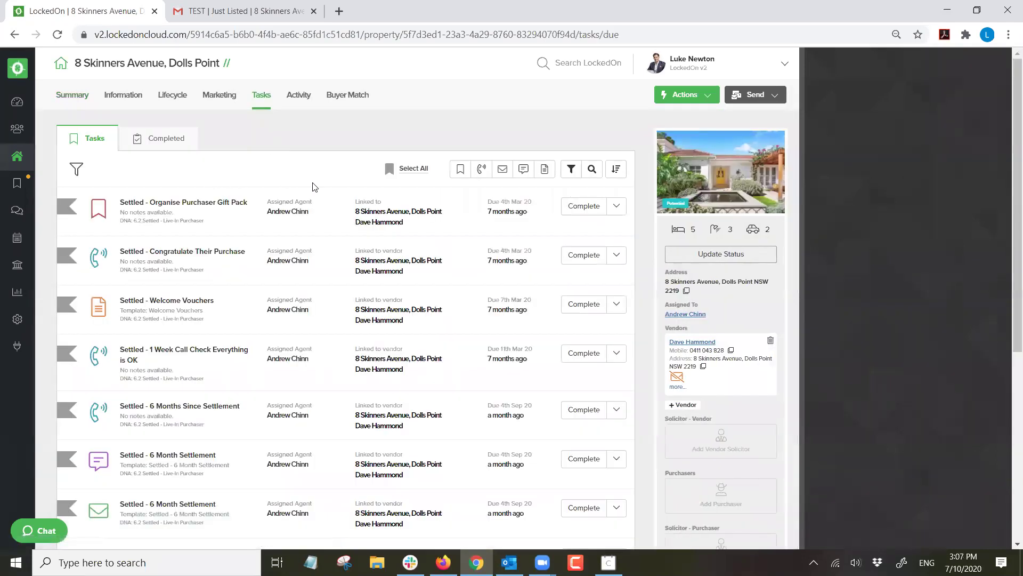
scroll(312, 186, down, 3)
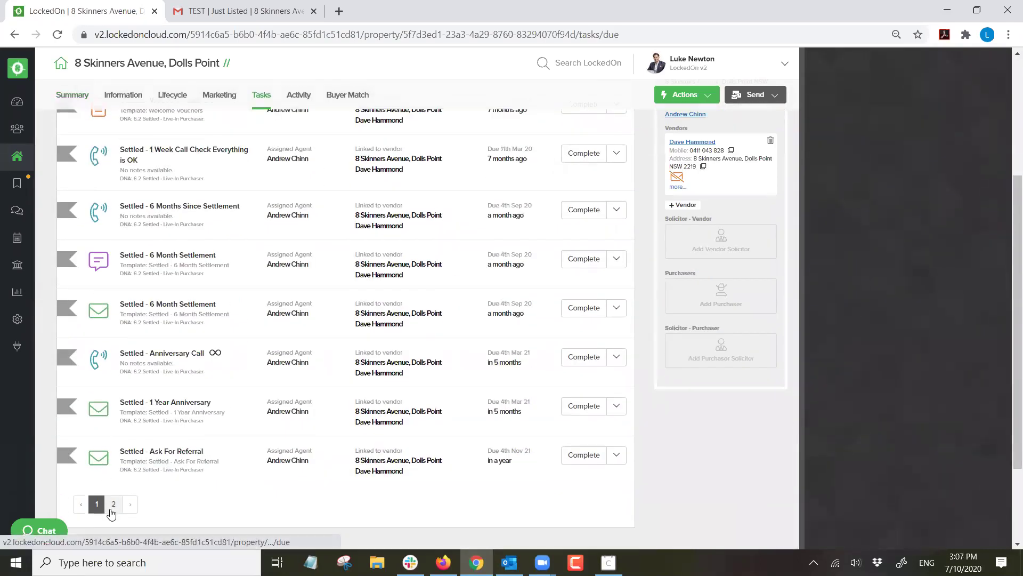
click(113, 503)
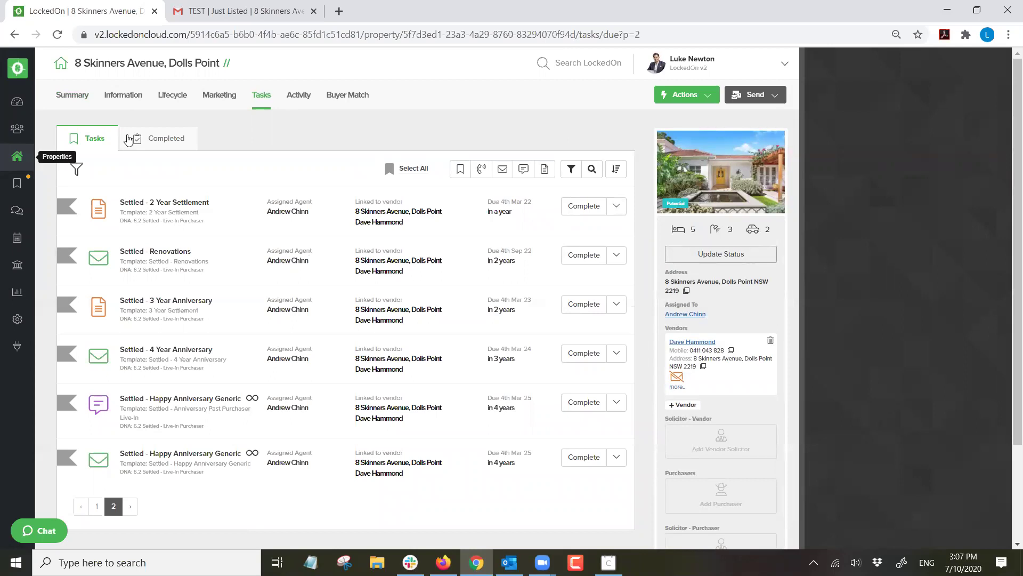
click(17, 158)
click(125, 96)
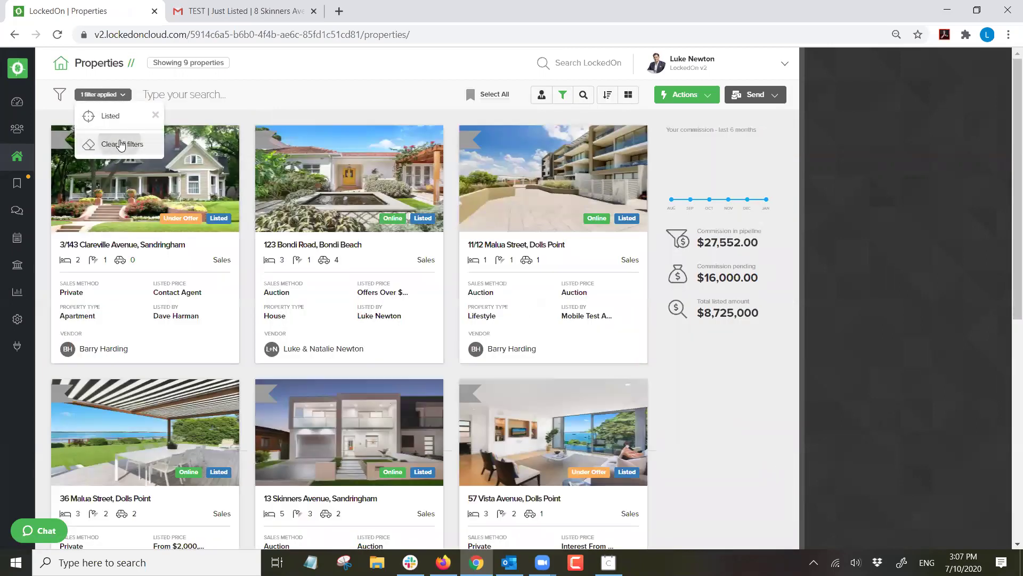
click(120, 142)
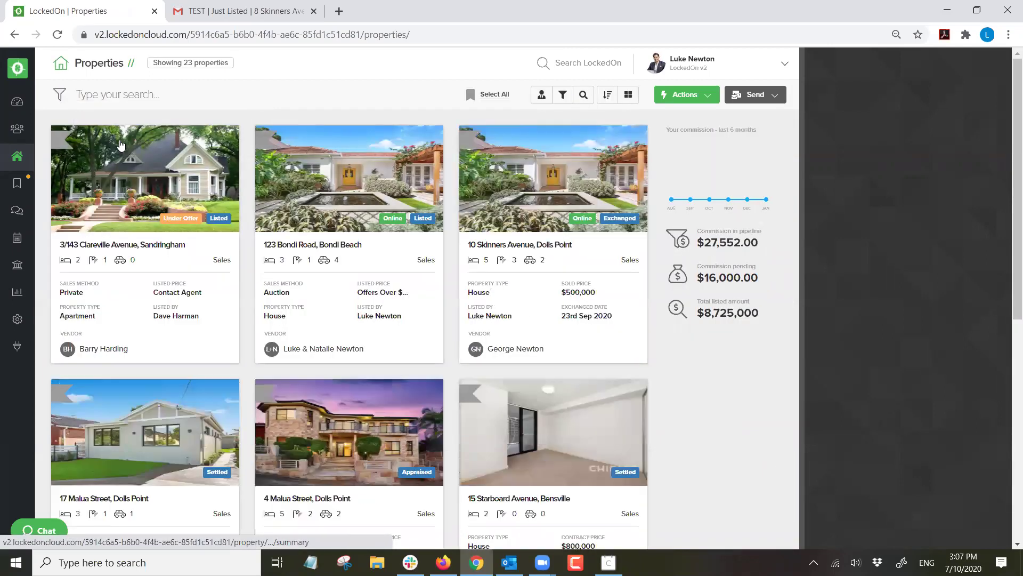
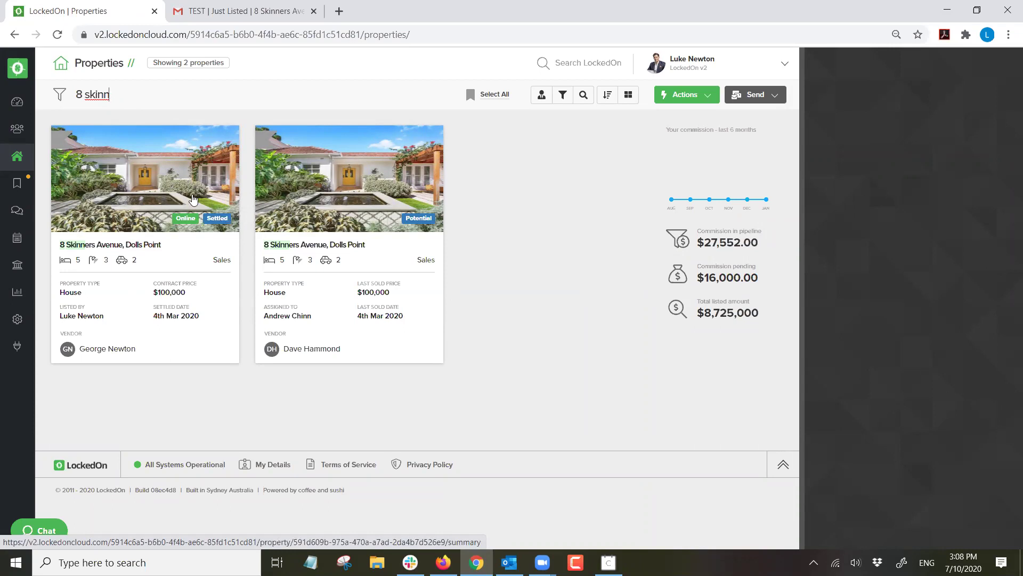
click(327, 188)
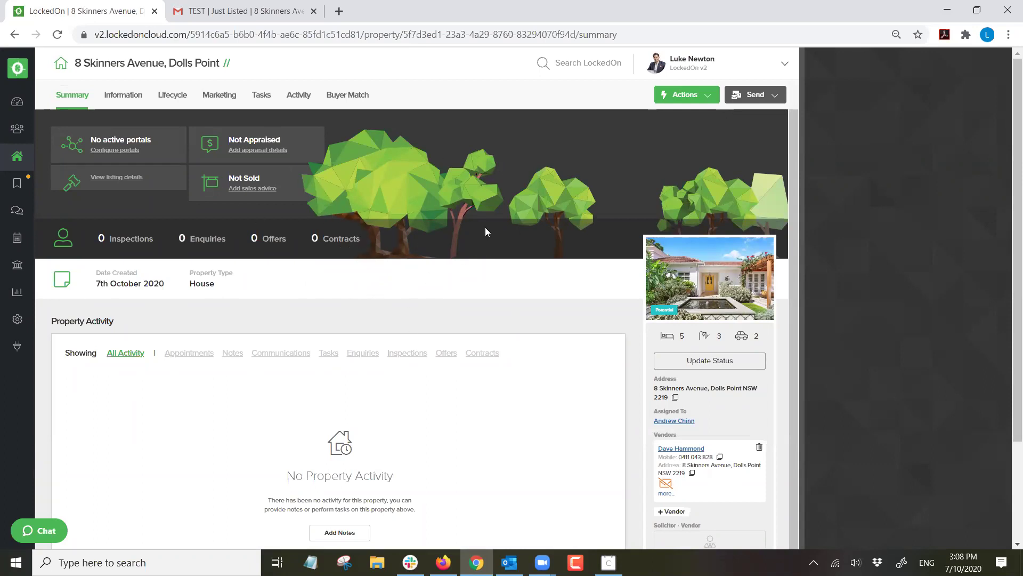
click(694, 361)
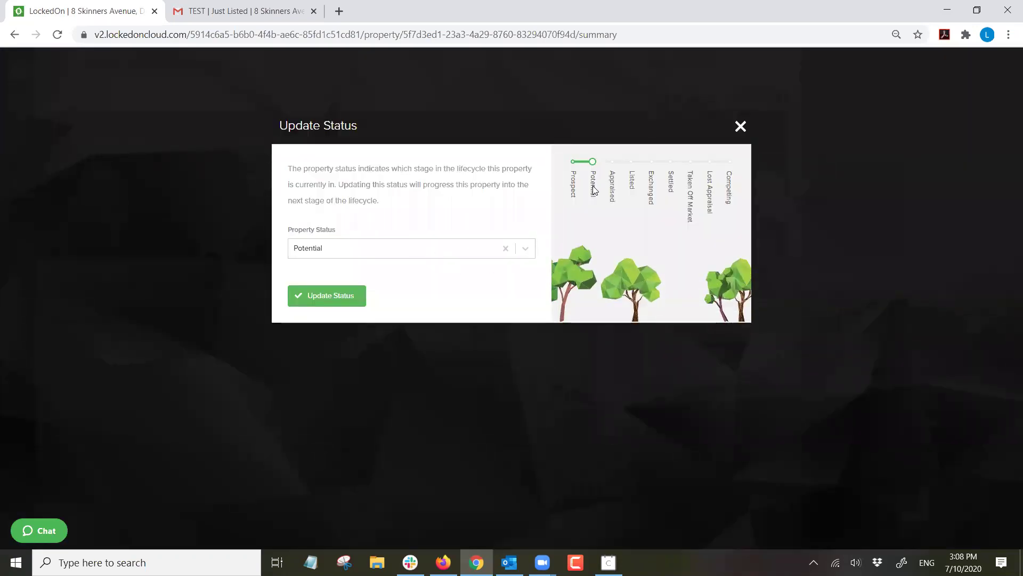
click(397, 251)
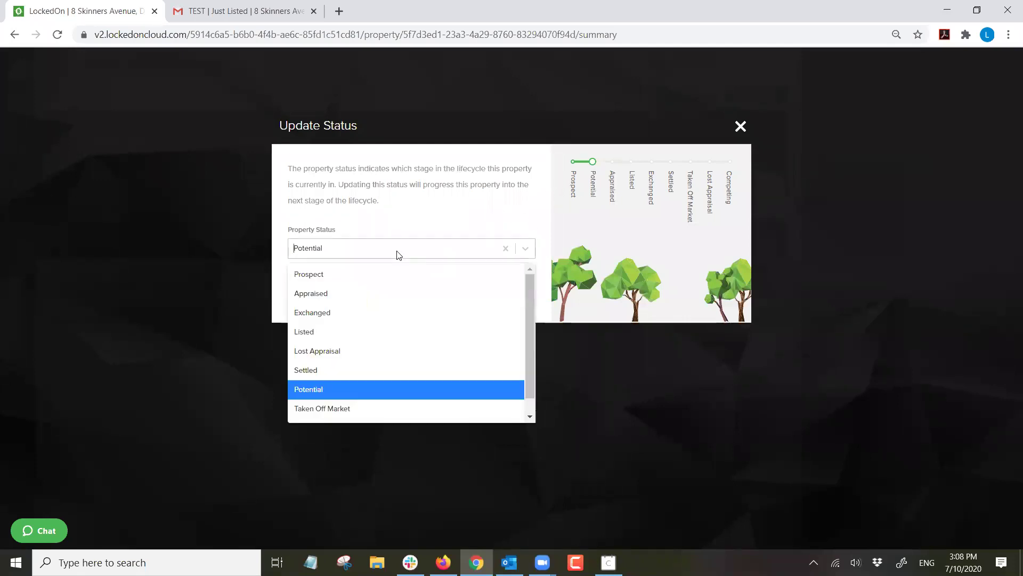
click(312, 299)
click(361, 245)
click(305, 332)
click(364, 256)
click(328, 311)
click(342, 246)
click(317, 369)
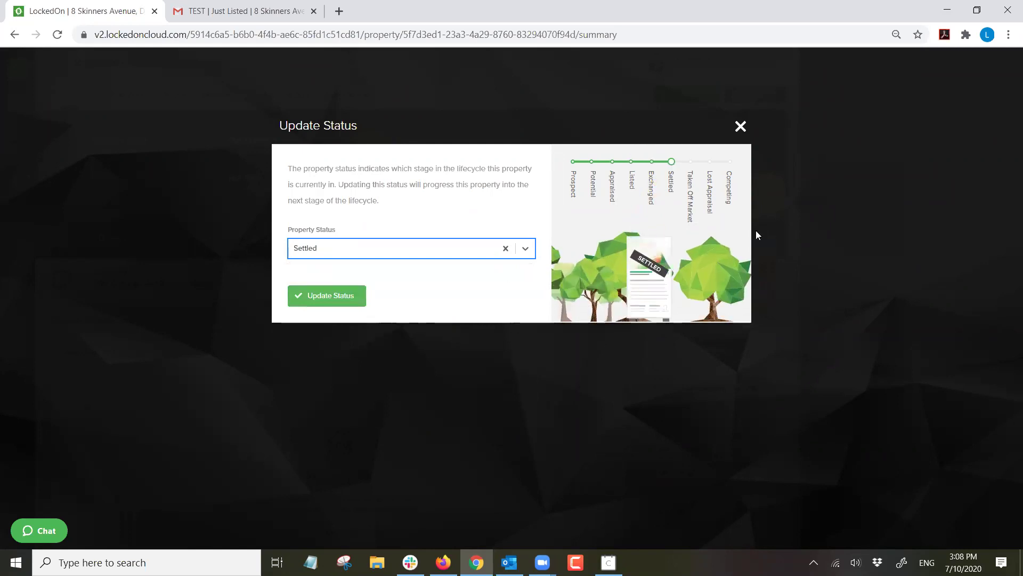
click(740, 128)
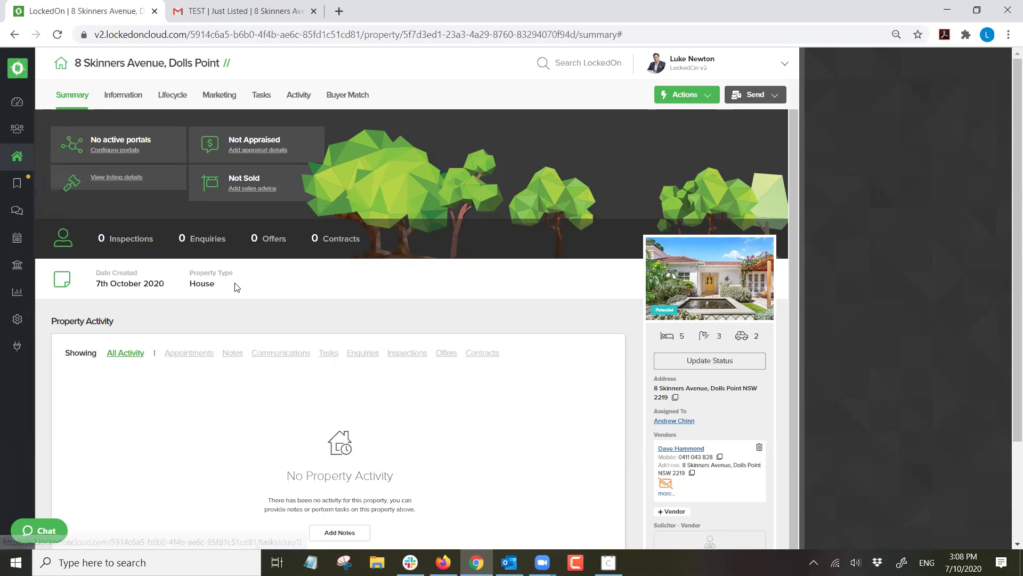
Open the Dashboard and review career stats such as 5 listings, 1 exchanged and $15,000 commission.
click(17, 102)
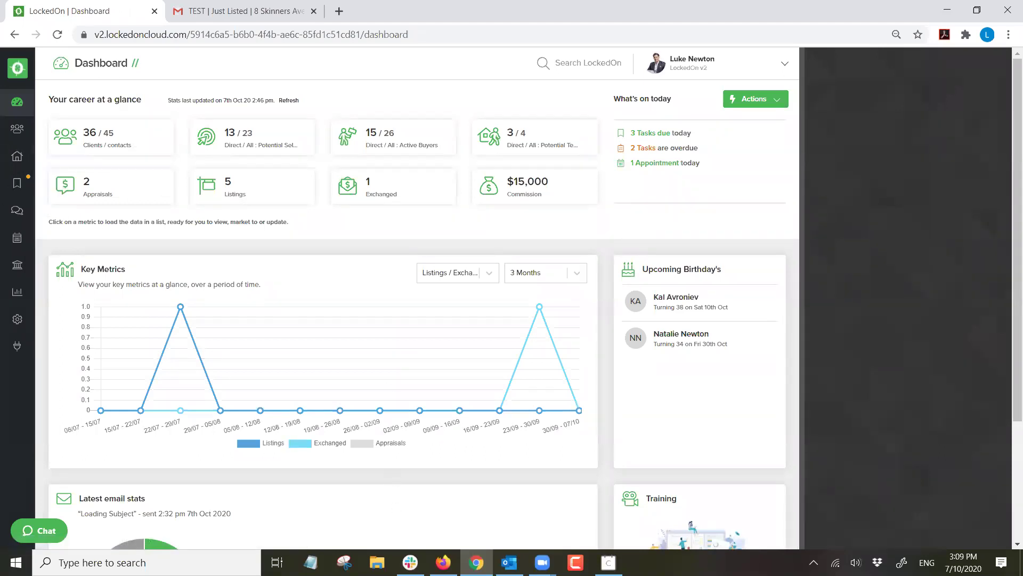
key(alt+Tab)
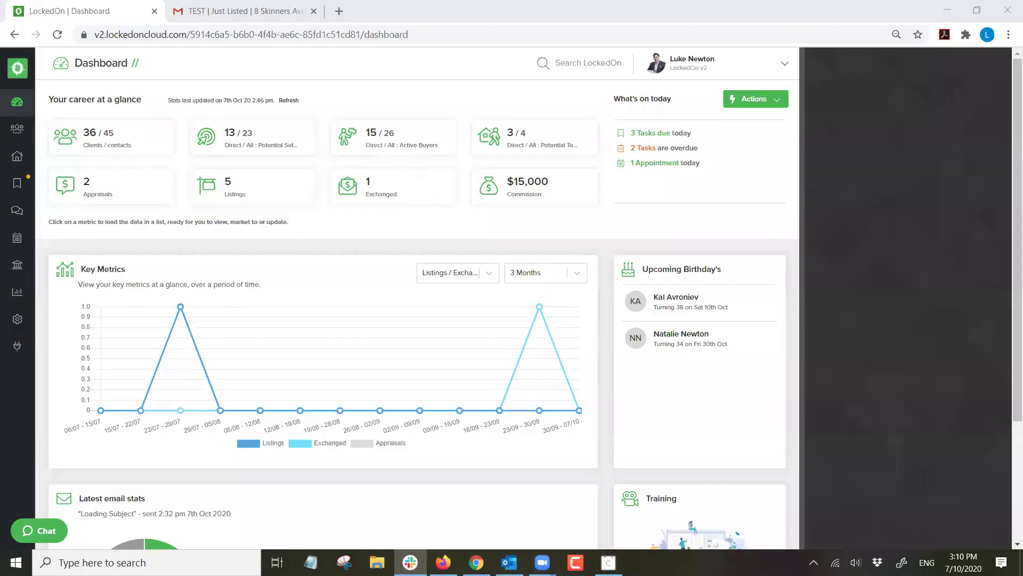
click(445, 228)
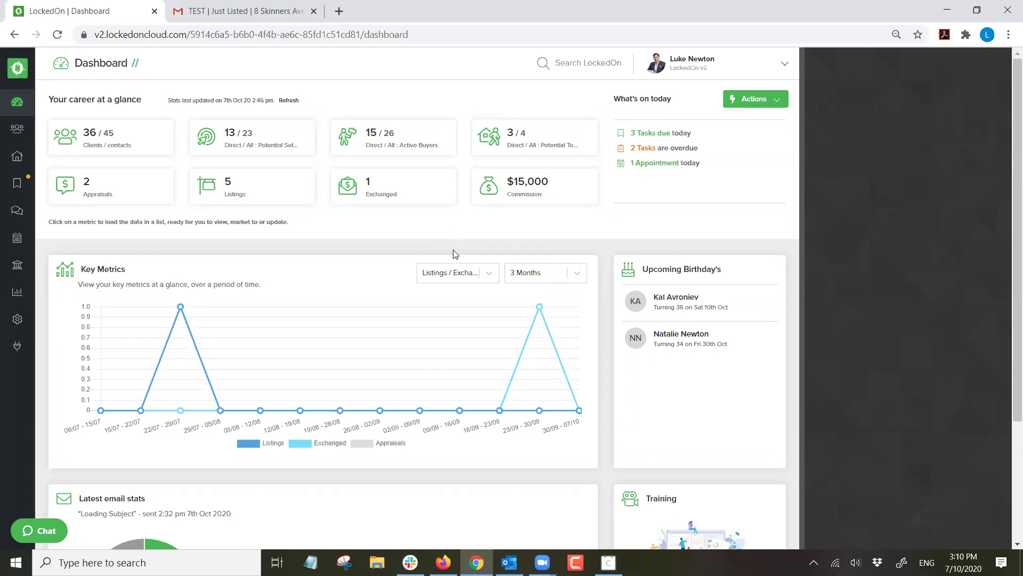
Go to the Properties list and clear all applied filters.
click(18, 160)
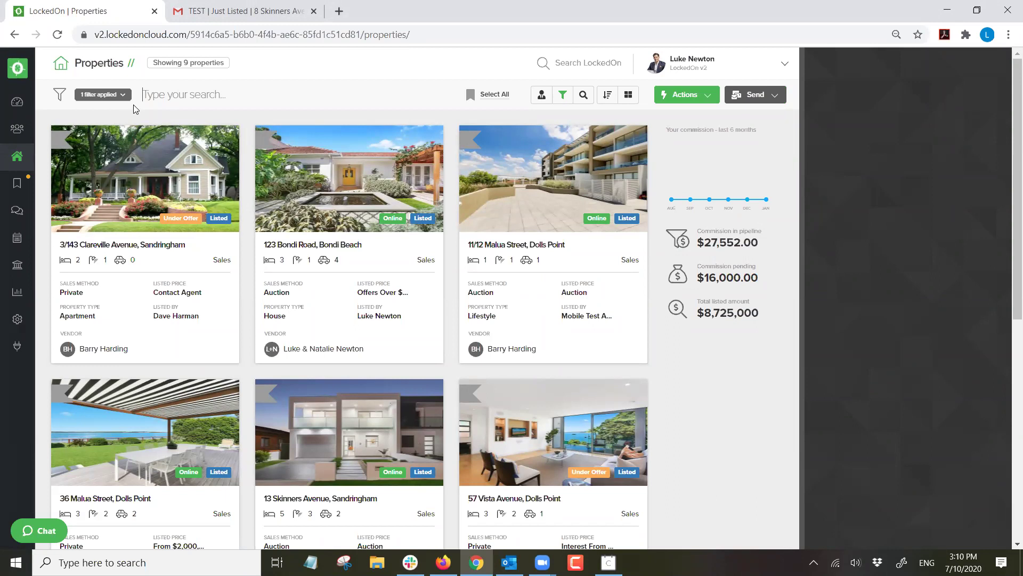
click(115, 95)
click(111, 152)
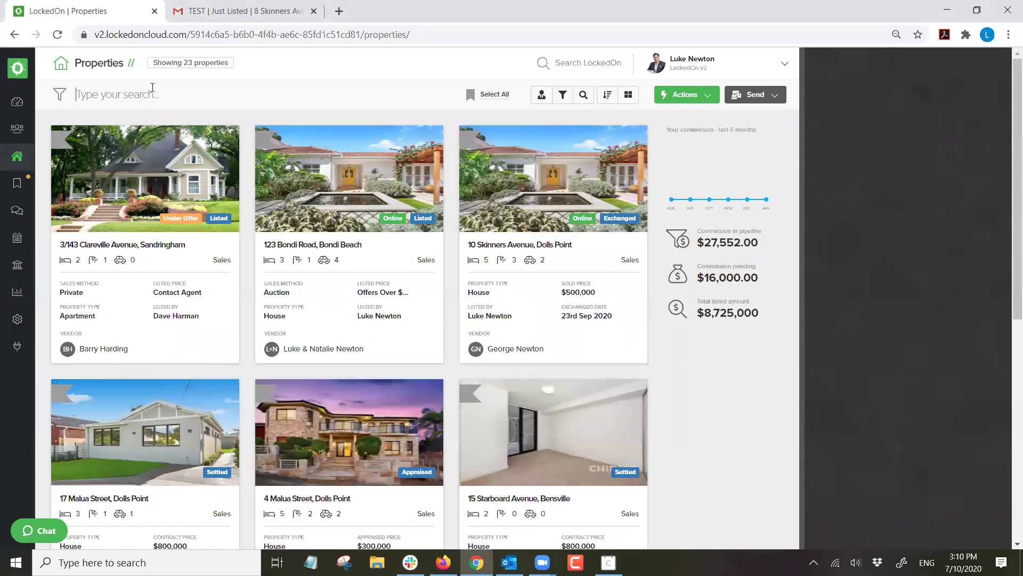
click(152, 87)
click(180, 96)
Filter by street name Malua with Potential, Appraised and Taken Off Market statuses.
click(584, 96)
click(824, 151)
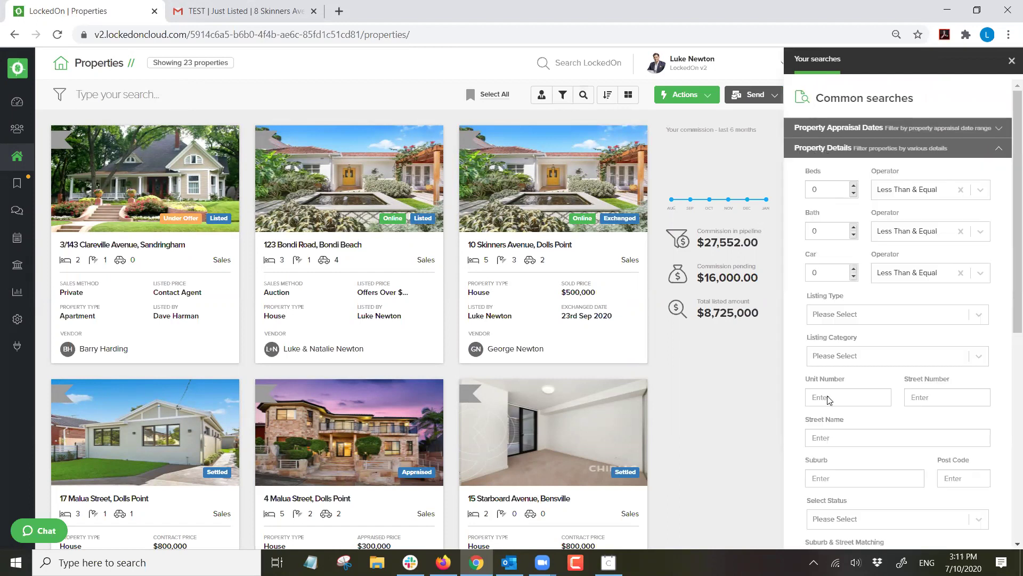
click(838, 432)
text(Malua)
scroll(834, 389, down, 3)
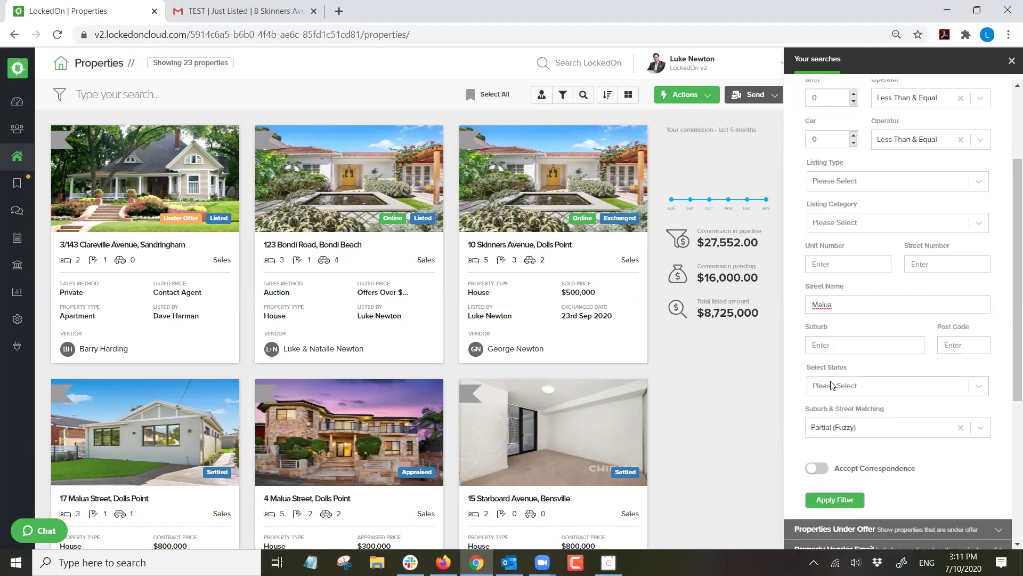
click(833, 385)
click(892, 380)
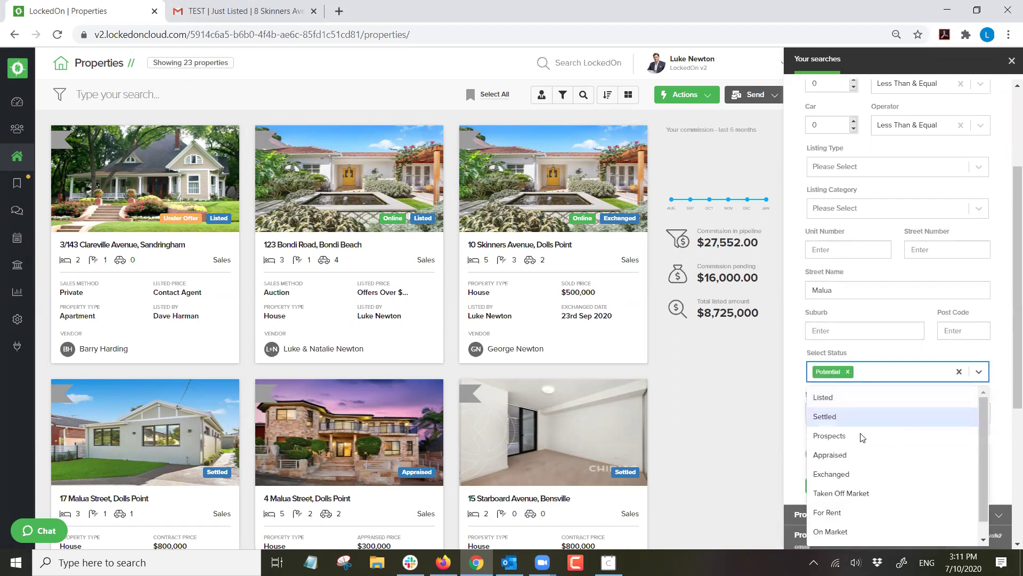
click(859, 454)
click(926, 378)
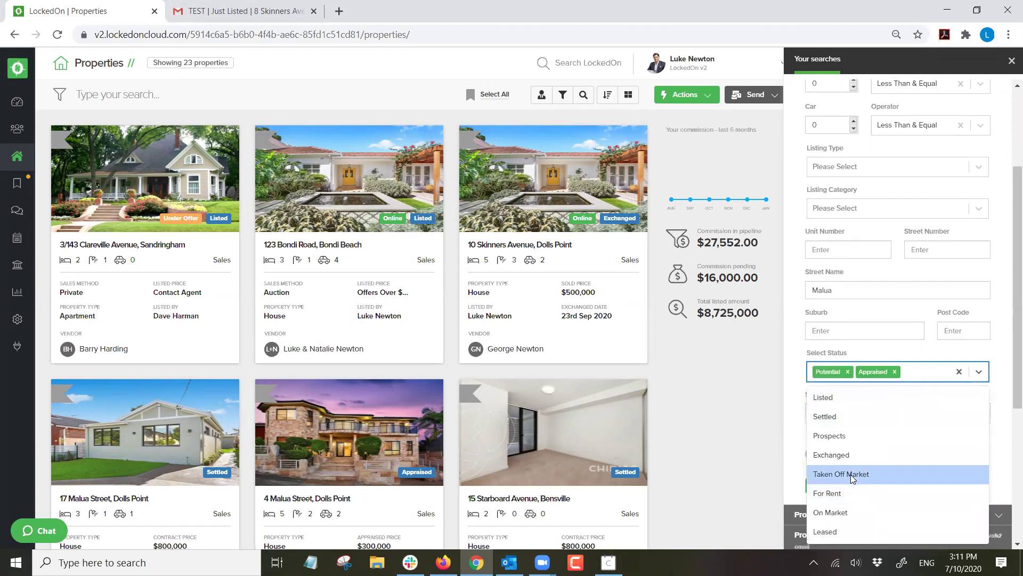
click(848, 473)
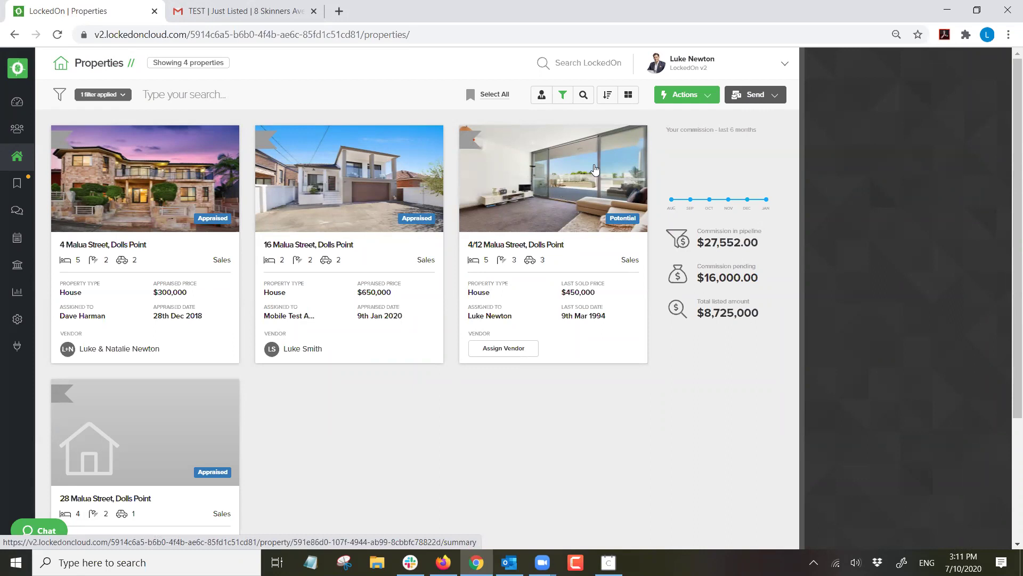
click(687, 95)
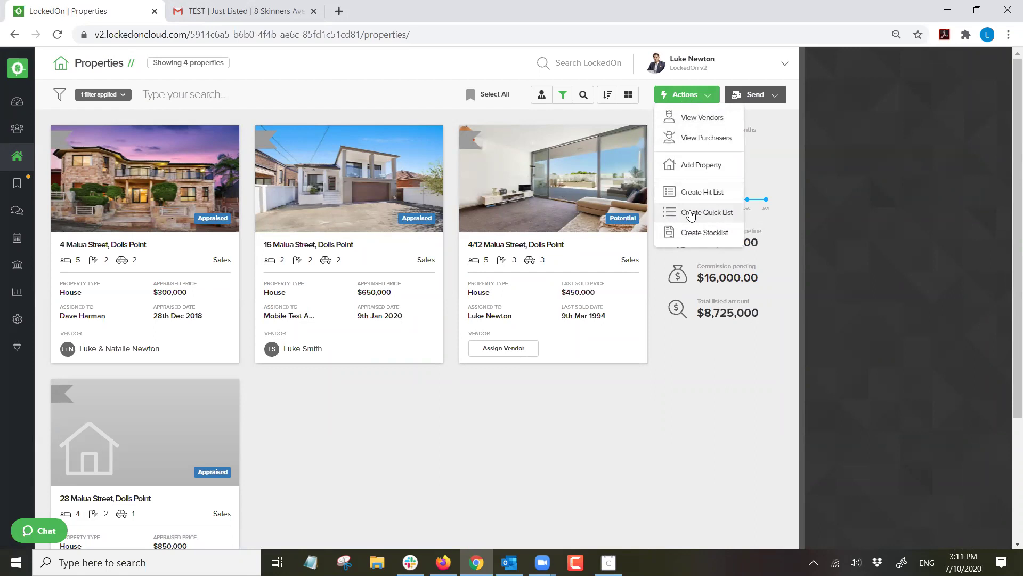
click(692, 213)
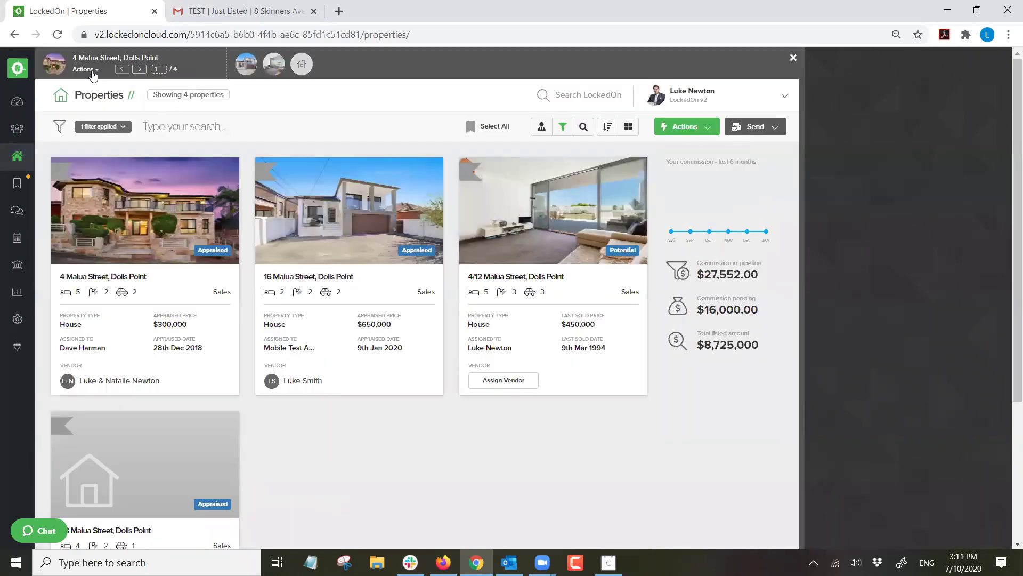
click(93, 70)
click(103, 108)
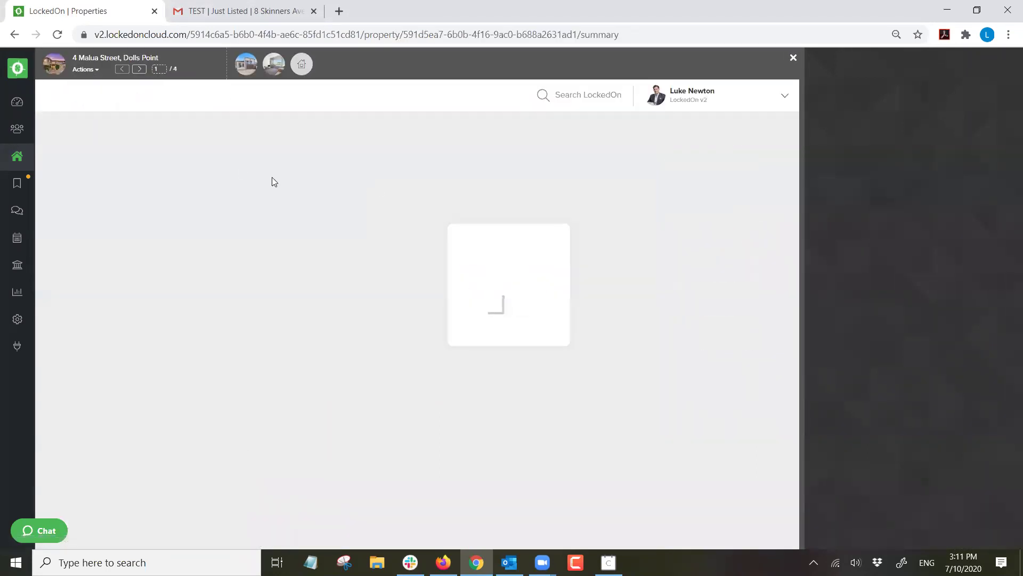
scroll(705, 353, down, 1)
scroll(705, 354, down, 2)
scroll(691, 362, up, 3)
scroll(274, 356, down, 3)
scroll(274, 354, up, 3)
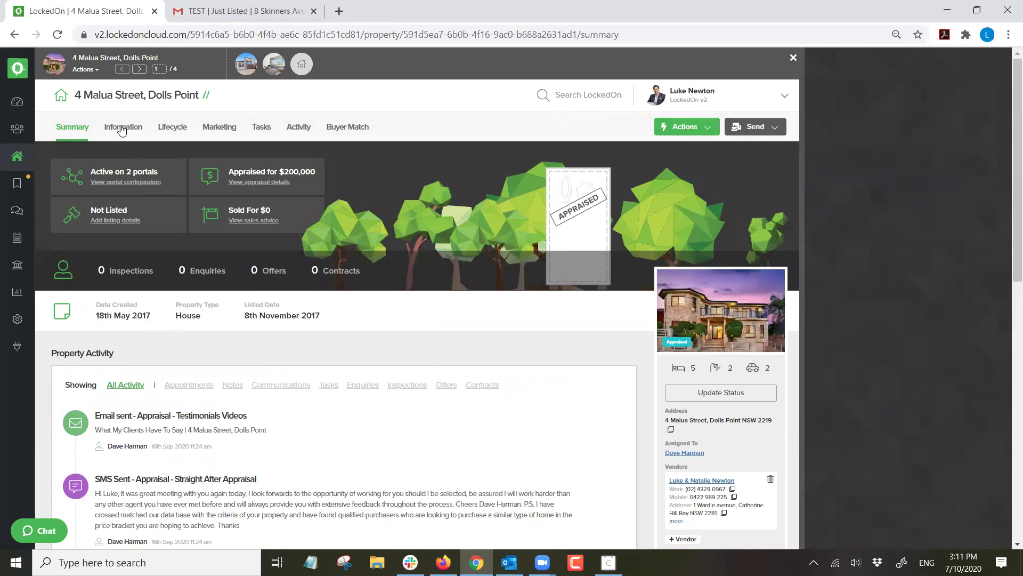
click(122, 130)
click(174, 129)
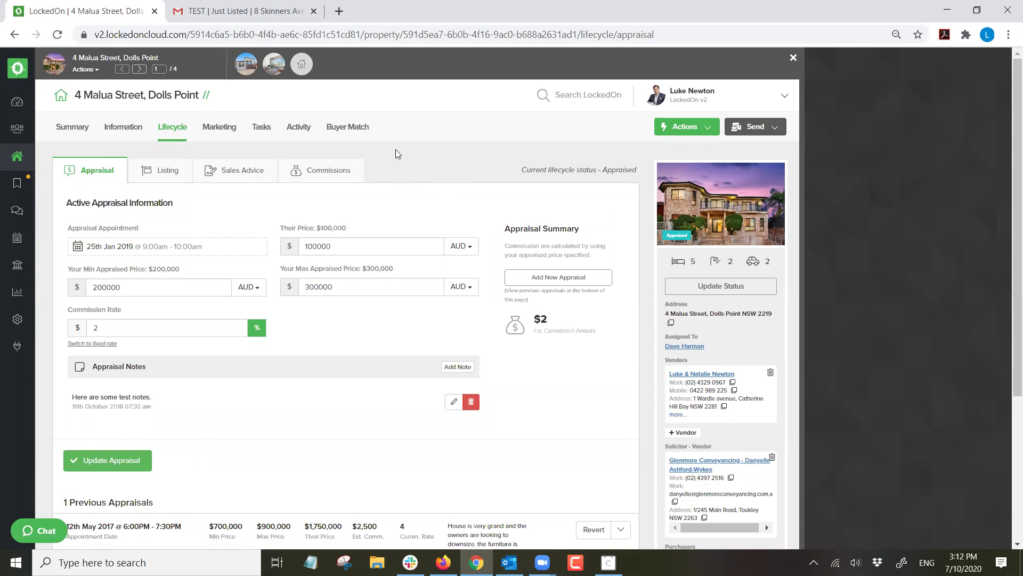
click(139, 69)
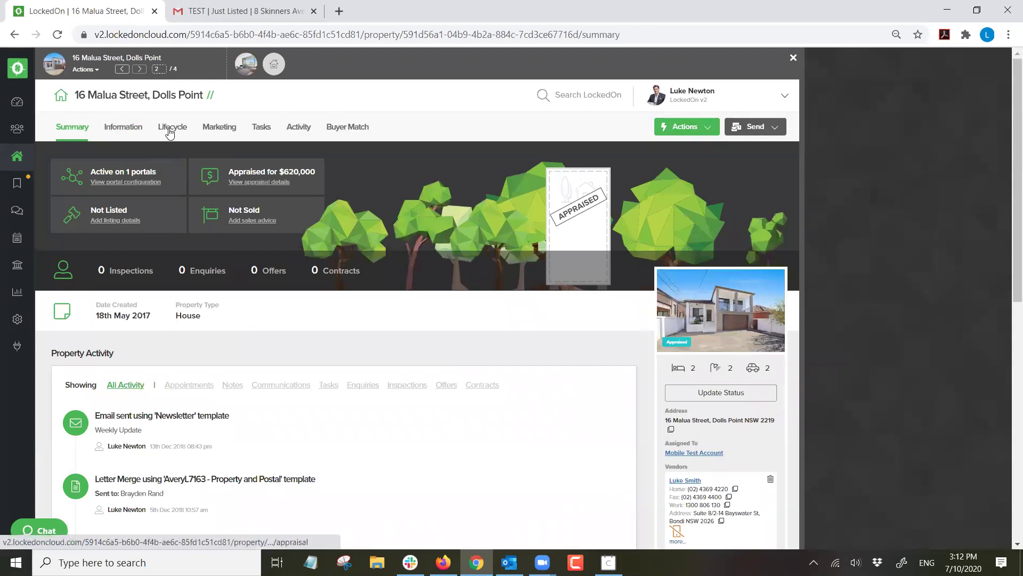
click(169, 128)
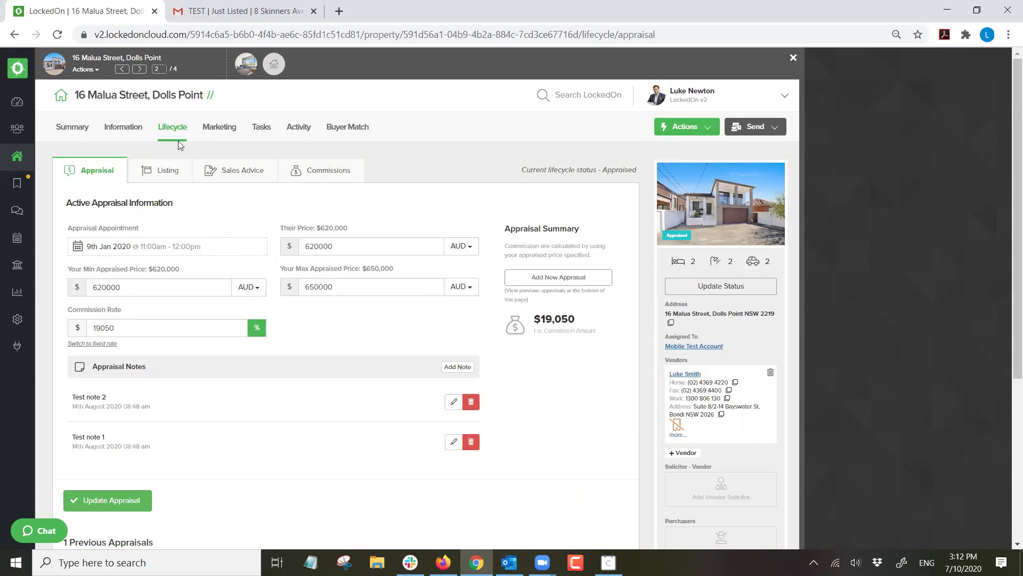
click(139, 69)
click(139, 68)
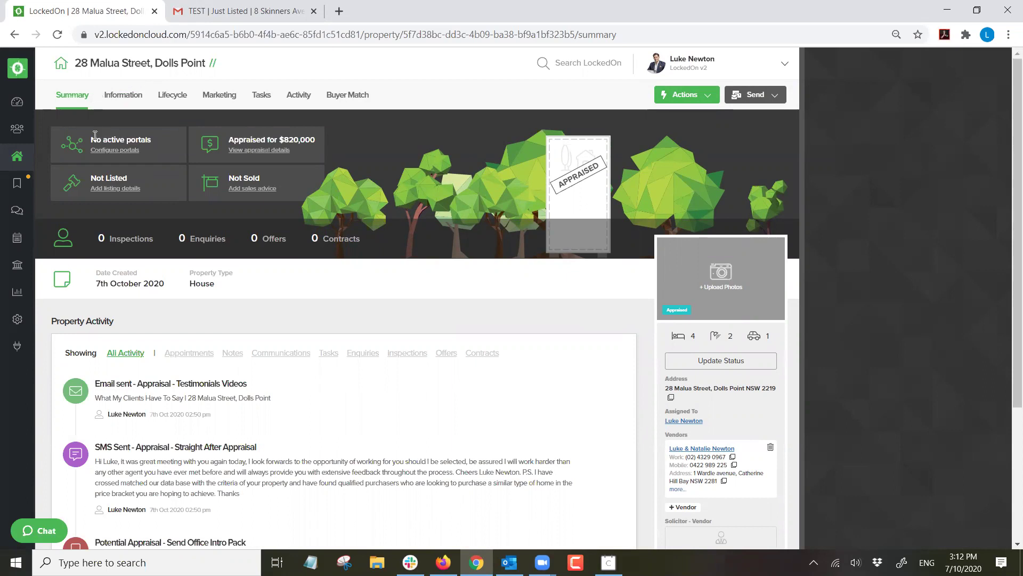
Return to the Properties list, clear all filters and expand the Property Details search.
click(30, 159)
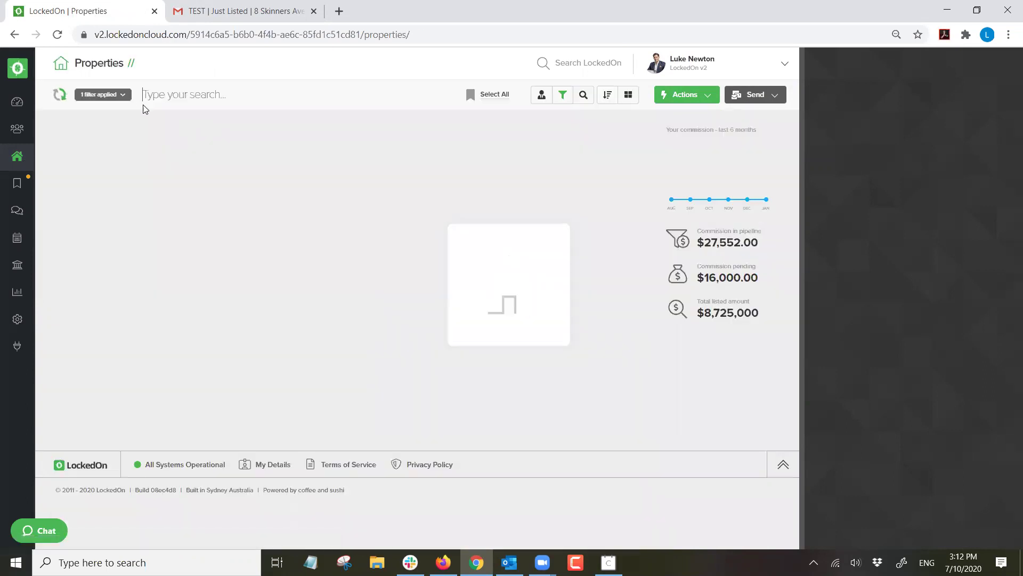
click(103, 95)
click(111, 153)
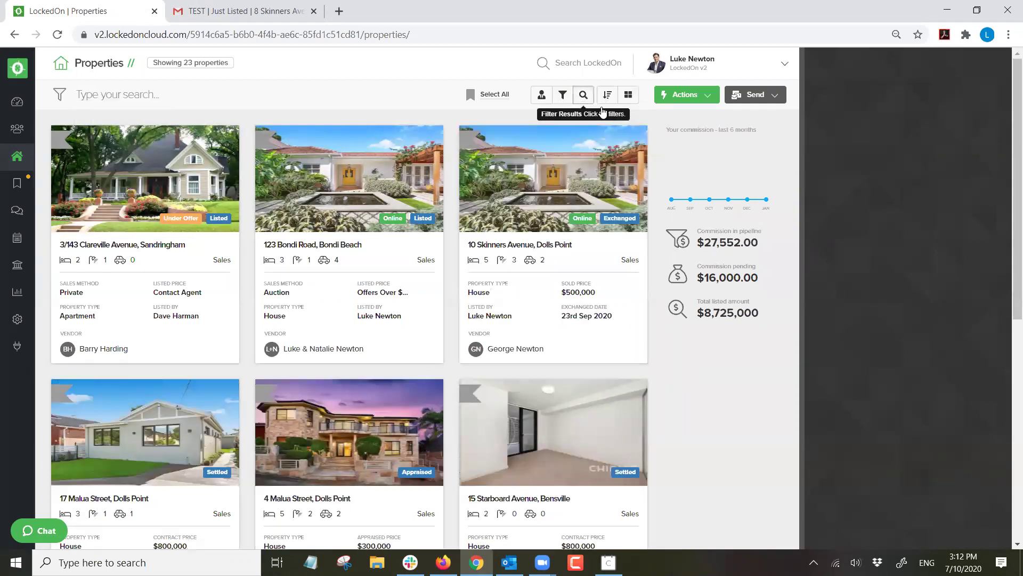
click(583, 95)
click(826, 154)
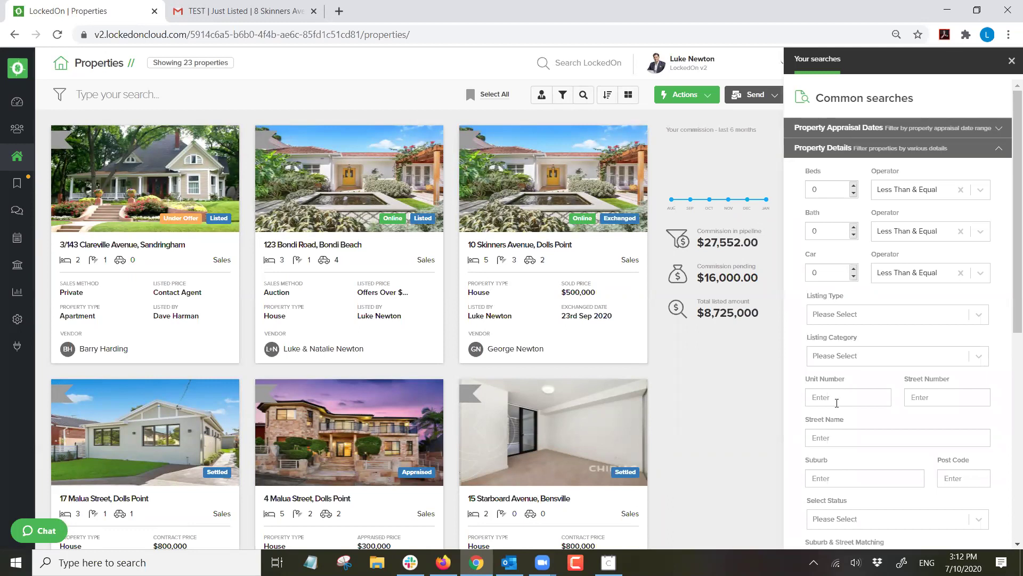
Enter street name Skinners and select Potential, Appraised and Taken Off Market statuses.
text(Skinners)
scroll(824, 433, down, 3)
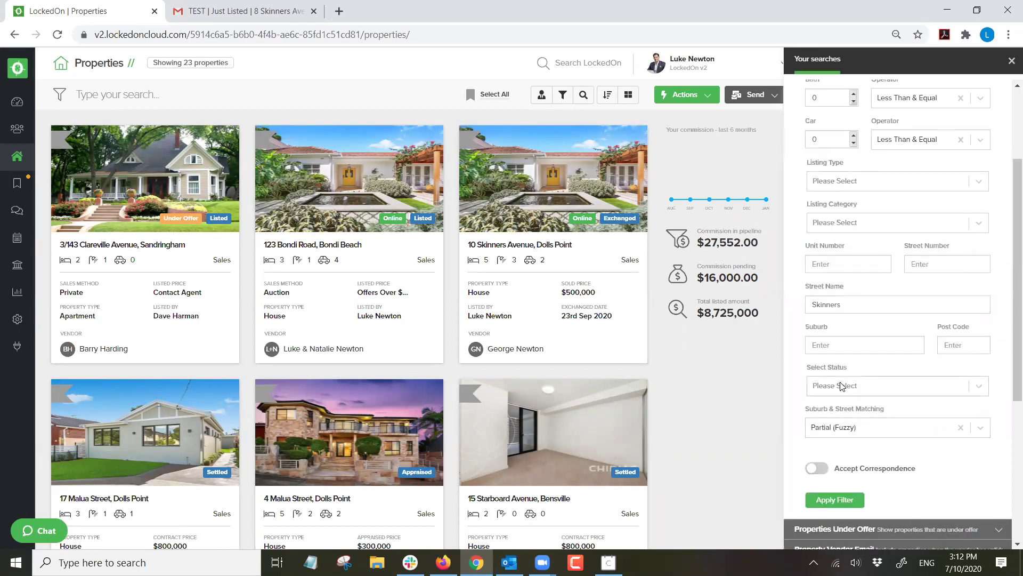
click(843, 388)
click(837, 456)
click(888, 373)
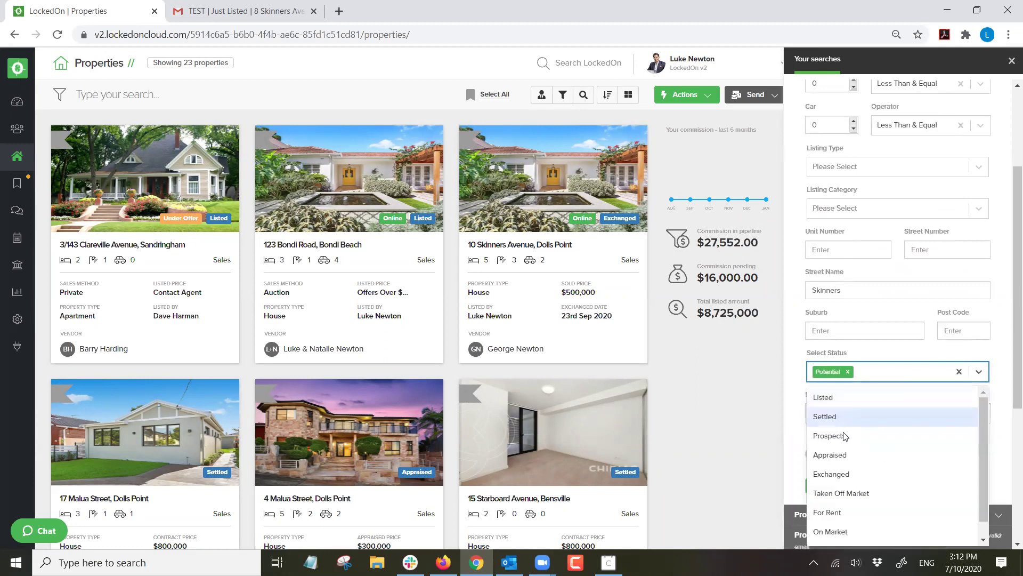
click(841, 452)
click(924, 377)
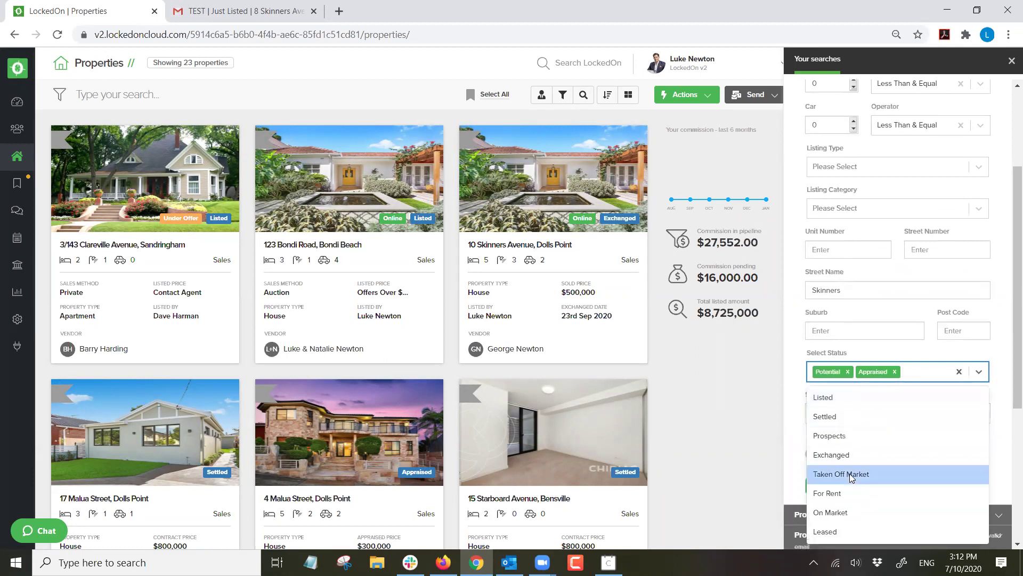
click(847, 474)
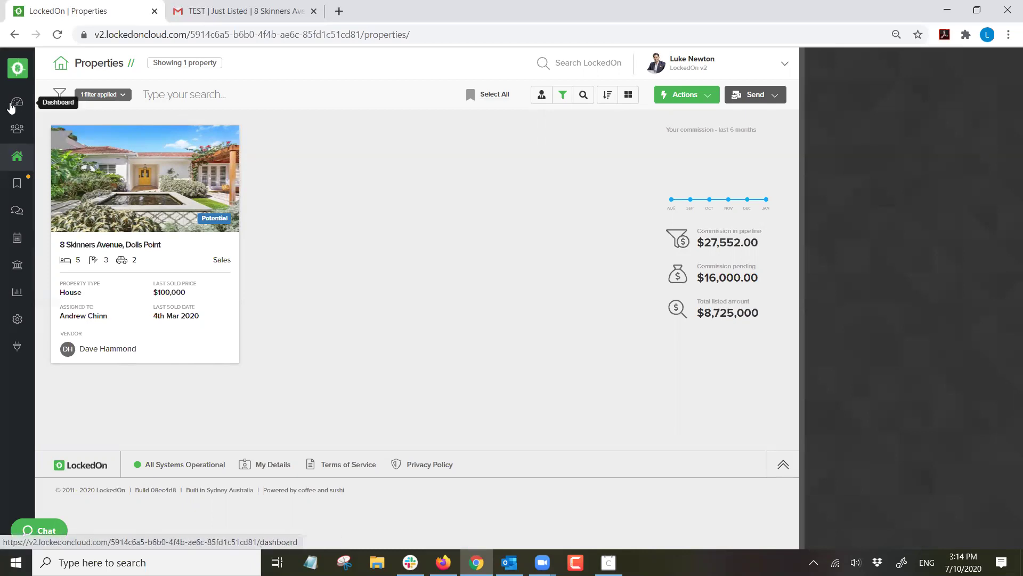
Remove the Skinners street filter so all 23 properties are listed.
click(113, 95)
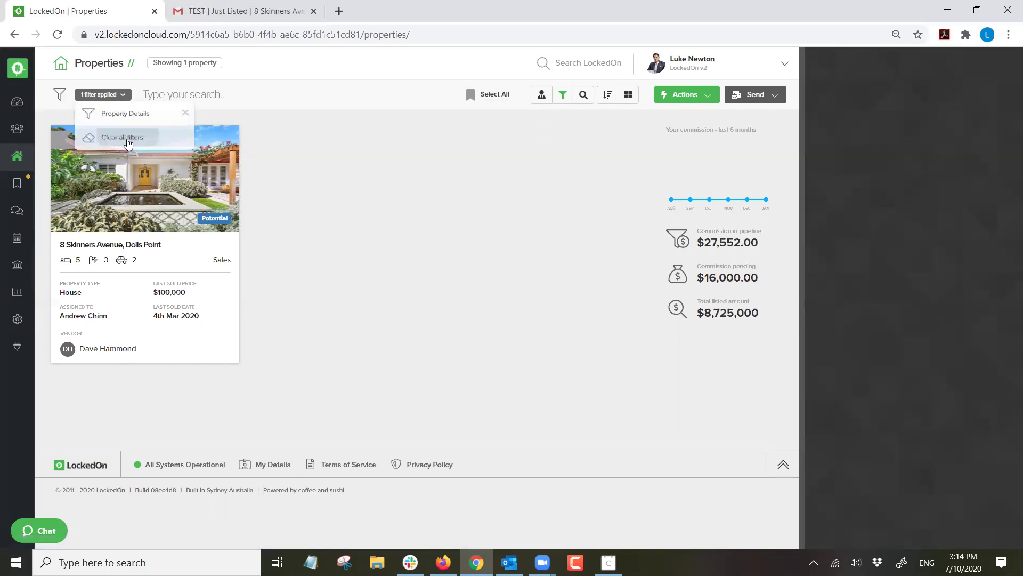
click(128, 144)
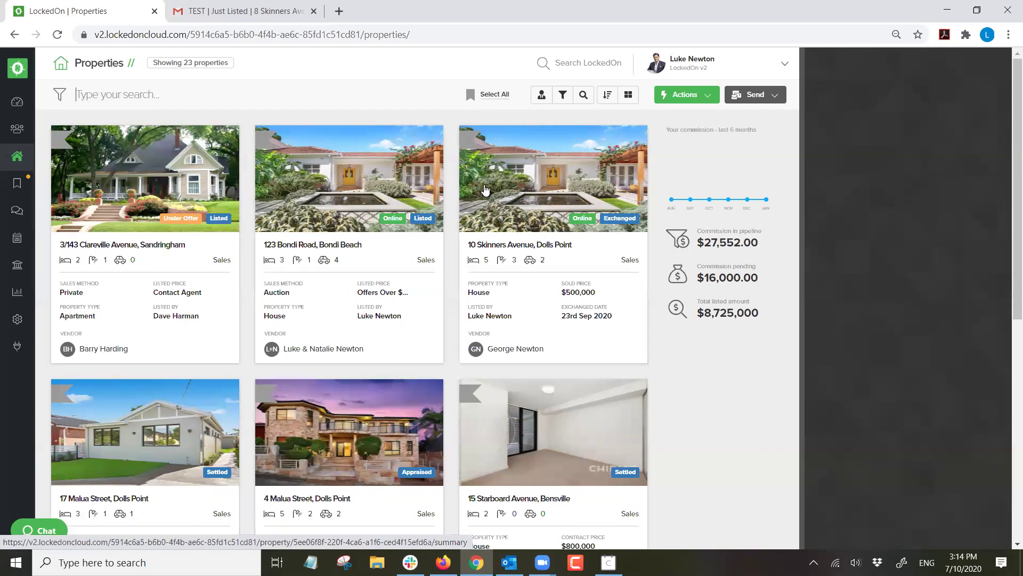
triple_click(221, 63)
click(303, 63)
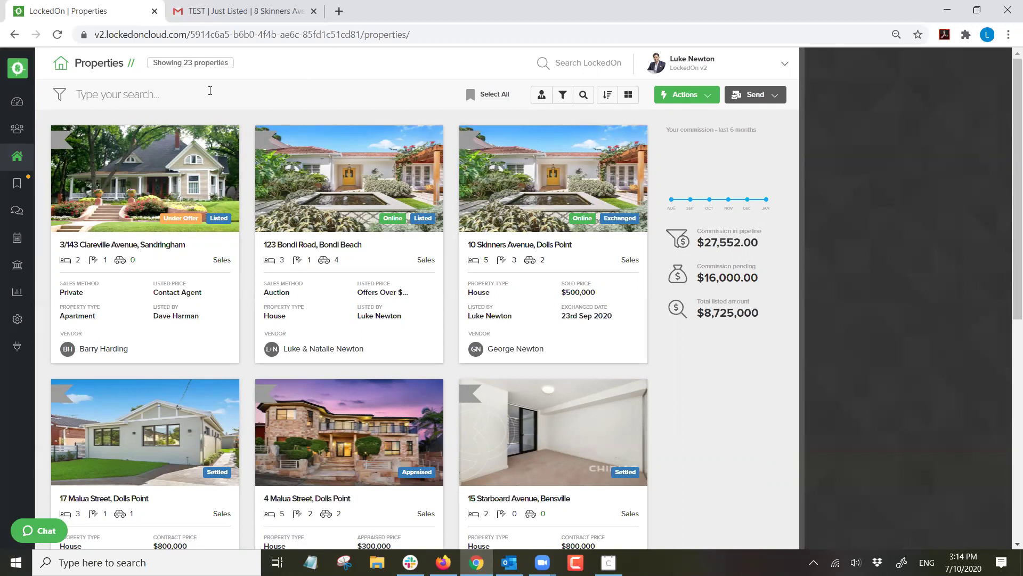
Filter by suburb Dolls Point with Potential, Appraised and Taken Off Market statuses.
click(583, 95)
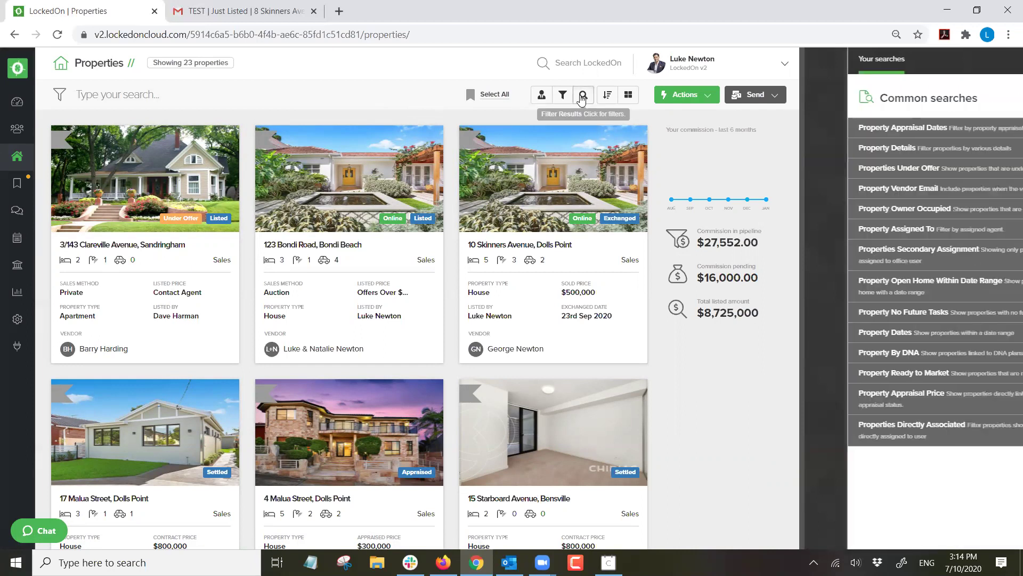
click(851, 156)
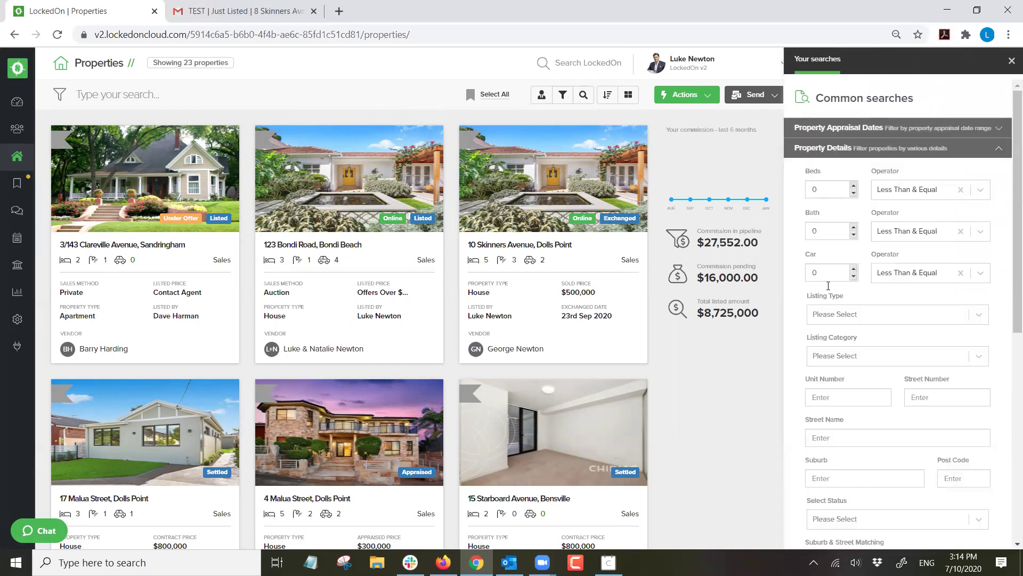
text(Dolls p)
text(in)
scroll(828, 472, down, 3)
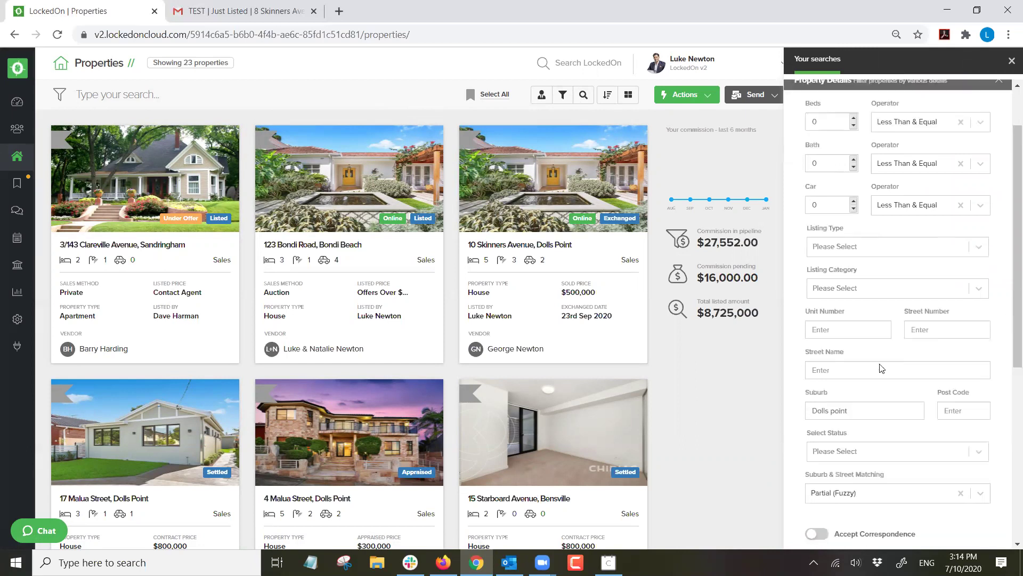
click(853, 371)
click(831, 455)
click(892, 375)
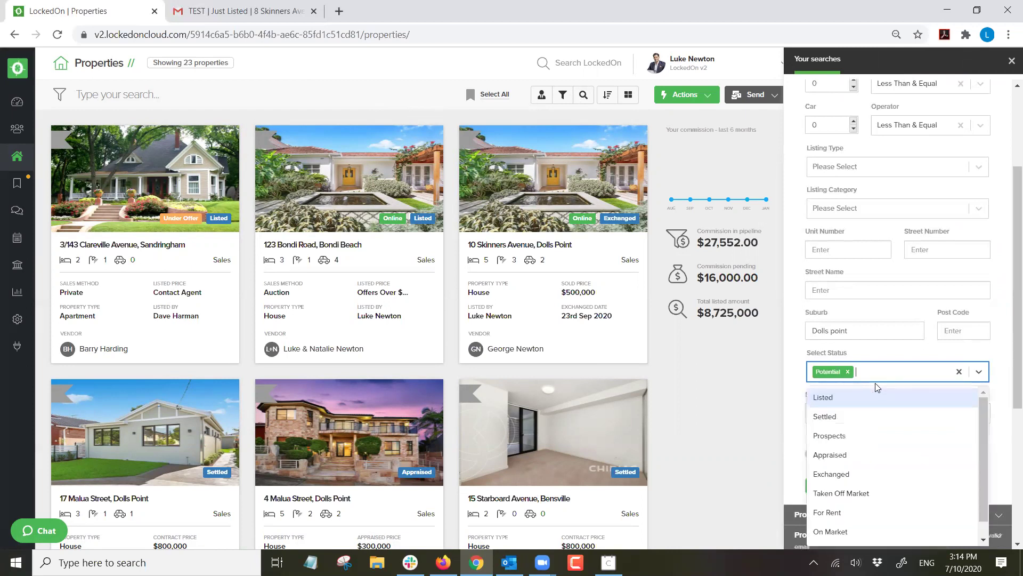
click(868, 452)
click(917, 373)
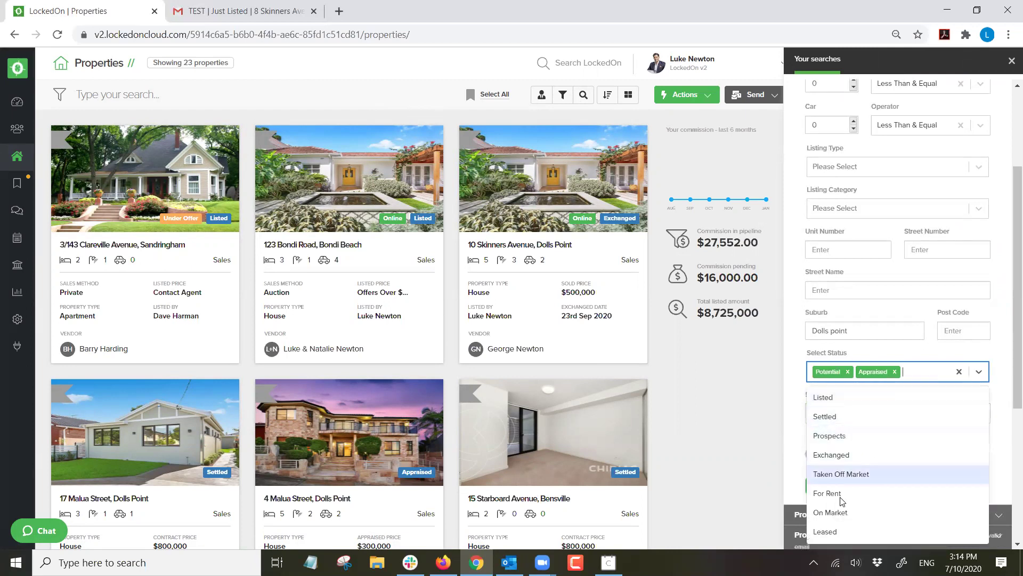
click(834, 474)
click(775, 442)
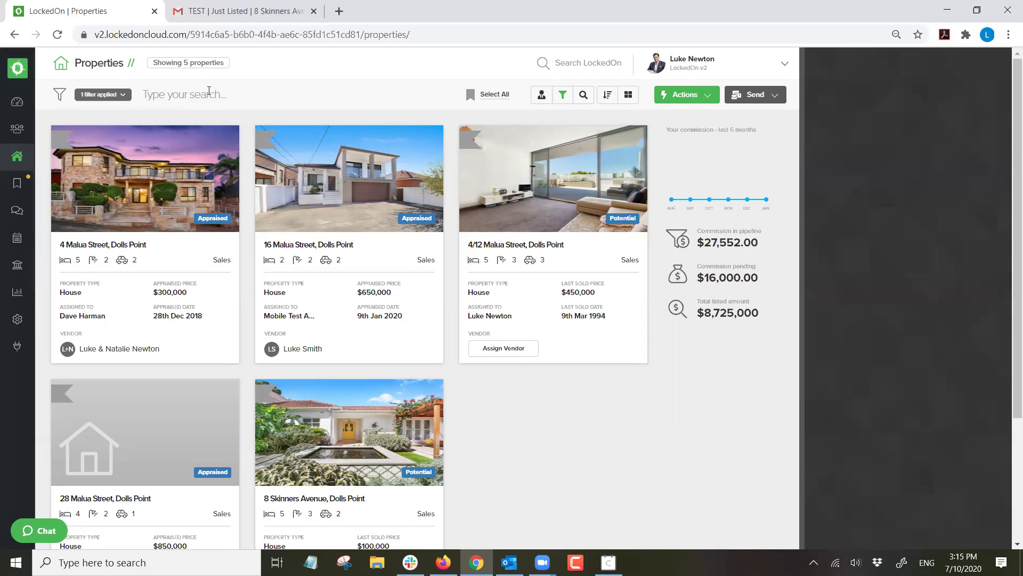
click(753, 99)
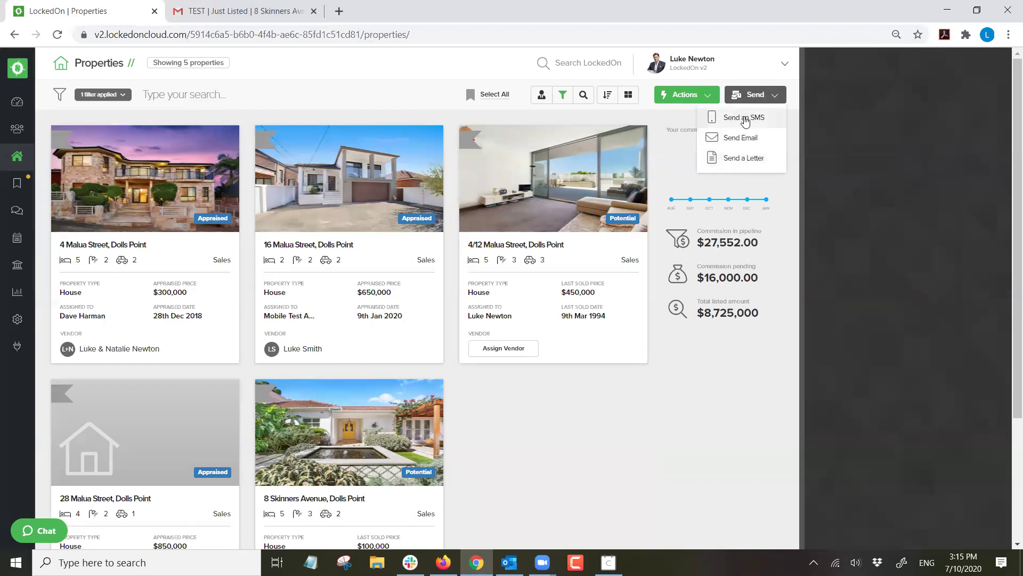
click(746, 122)
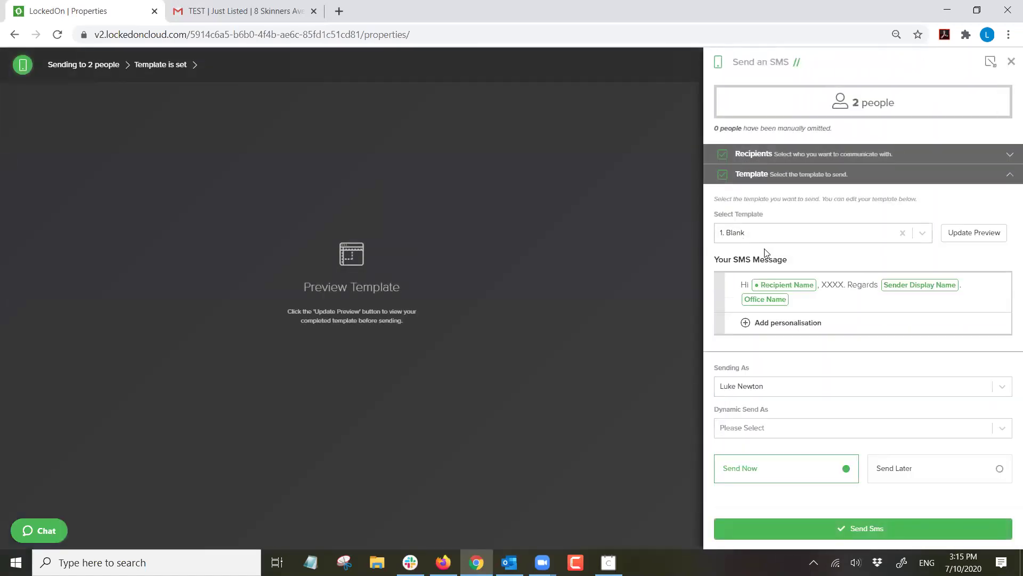
click(774, 239)
text(just)
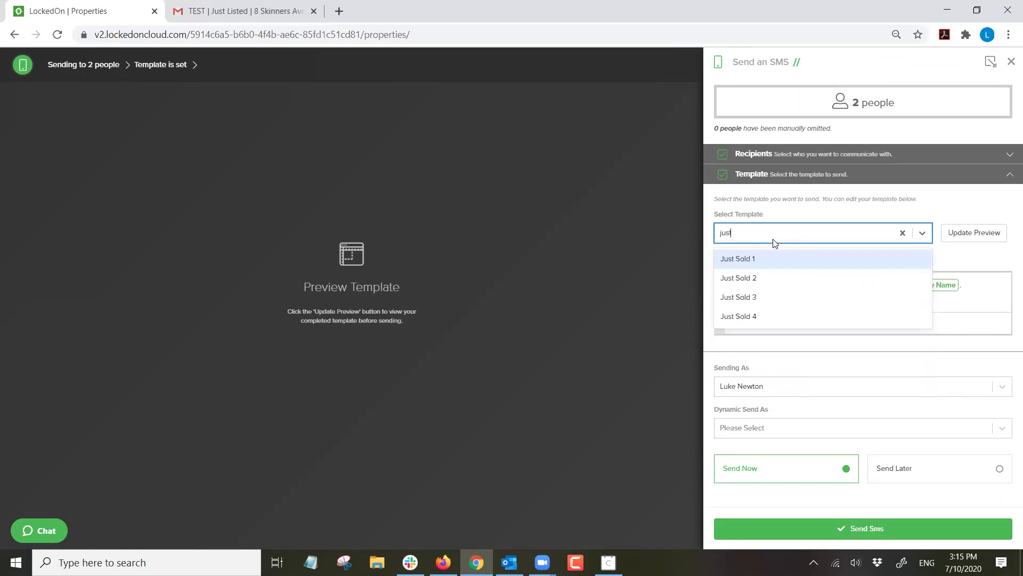
click(771, 261)
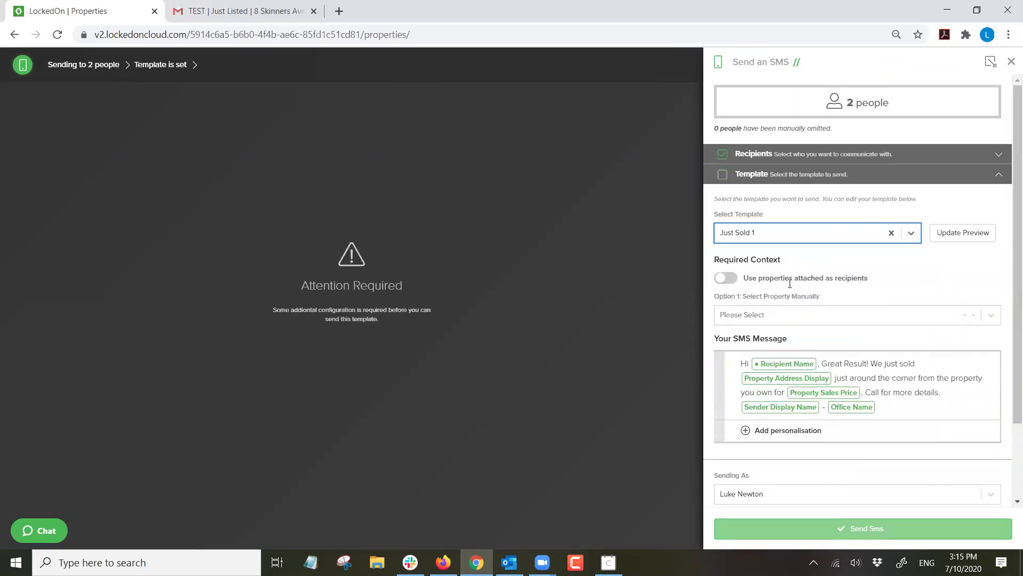
click(784, 313)
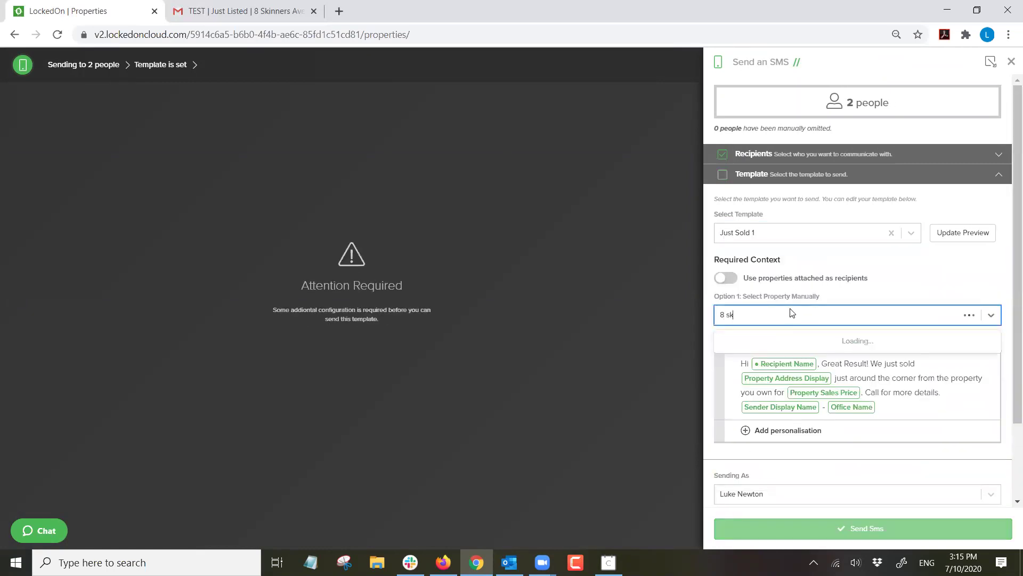
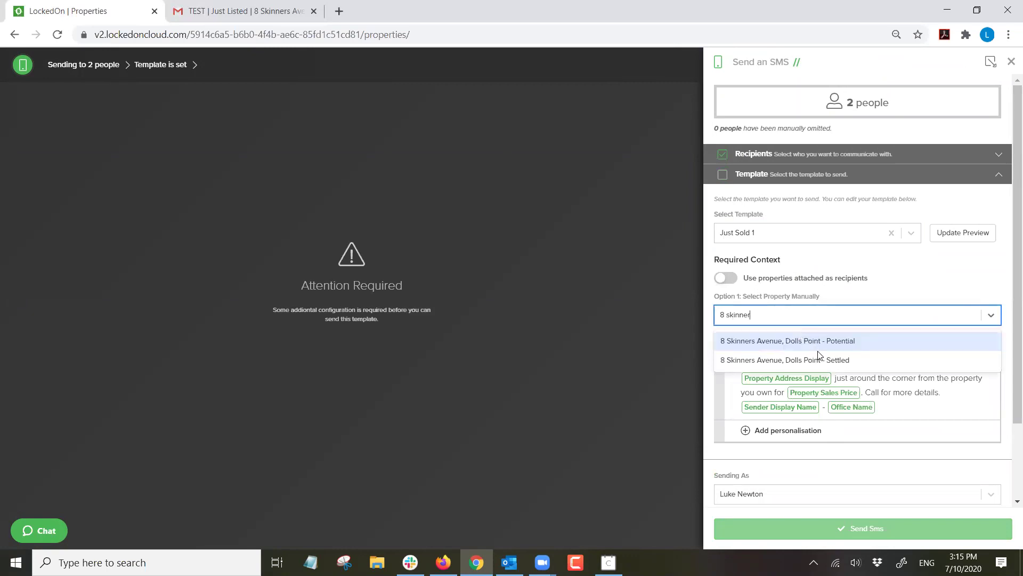
click(837, 357)
click(944, 233)
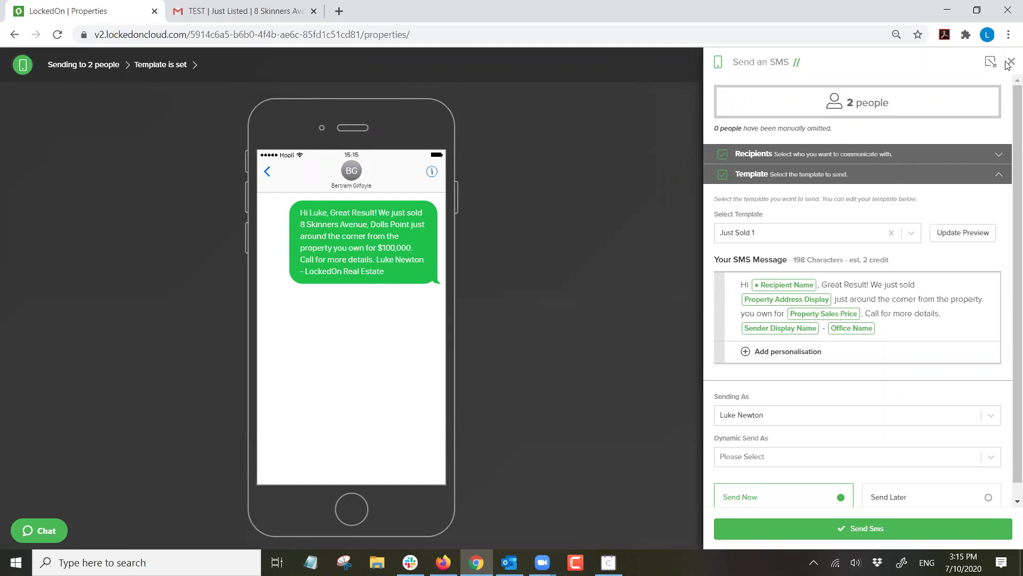
click(1009, 63)
drag(762, 165, 800, 188)
click(755, 176)
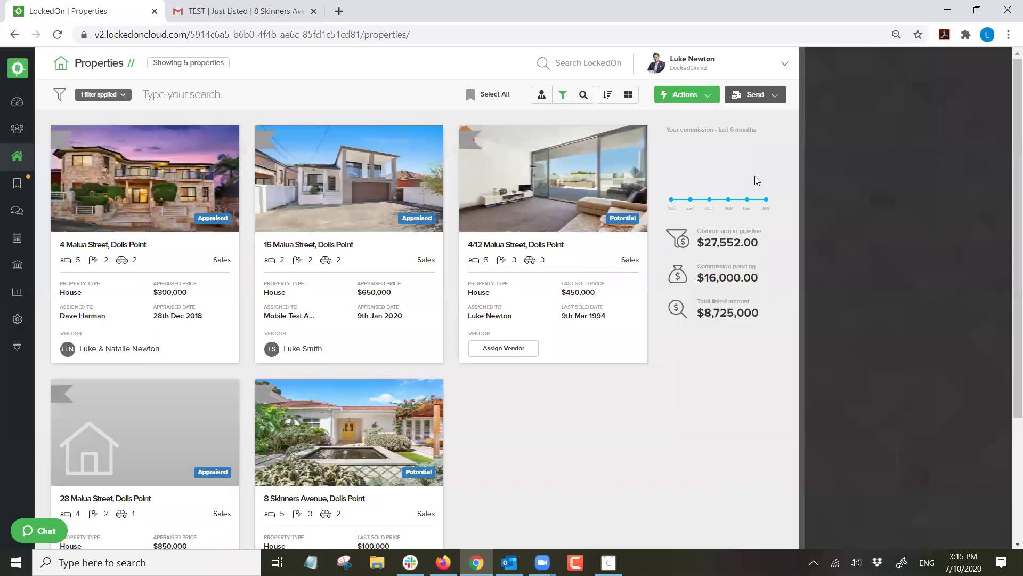
click(762, 95)
click(743, 136)
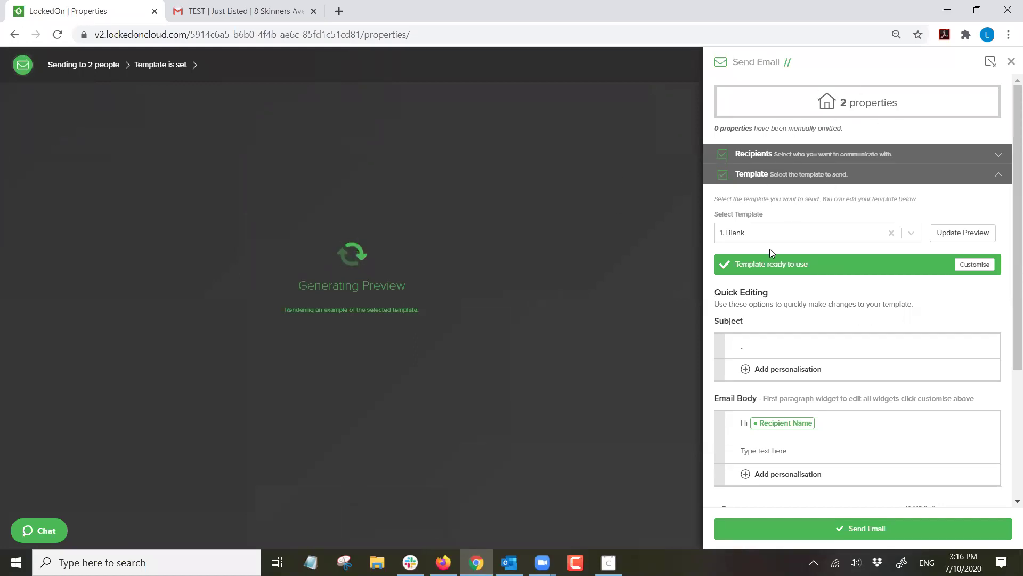
click(758, 233)
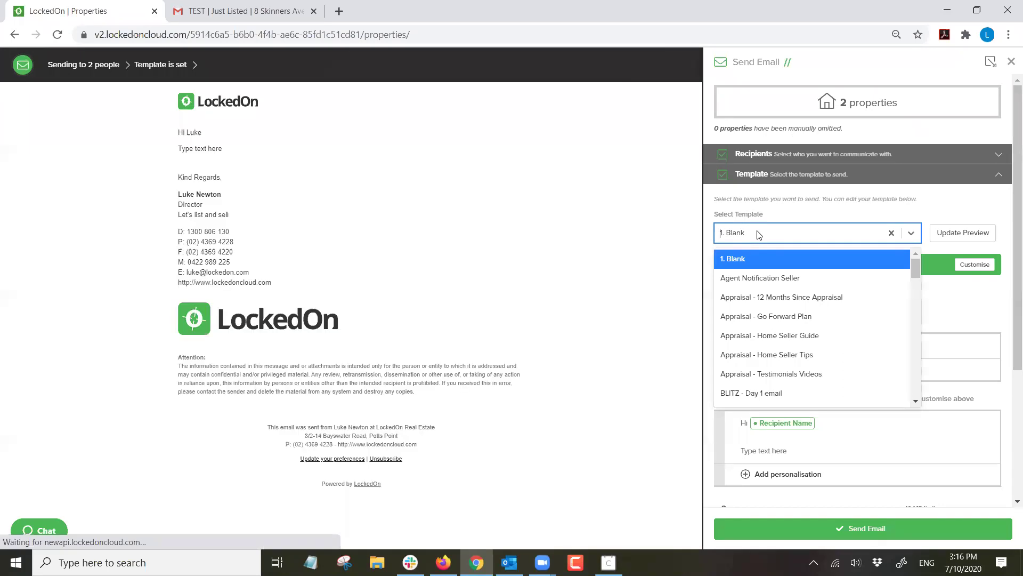
text(sold)
click(753, 254)
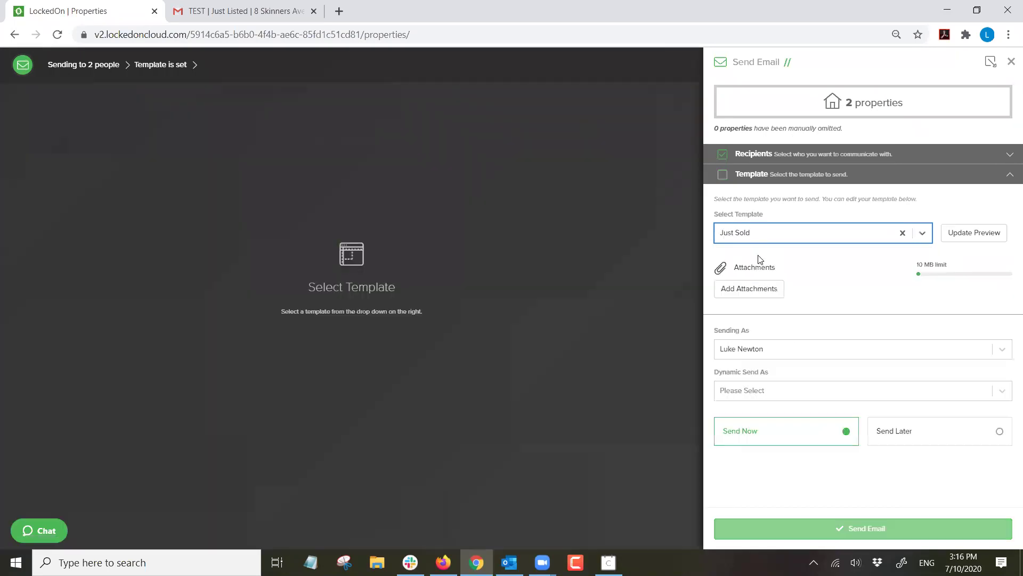
click(764, 382)
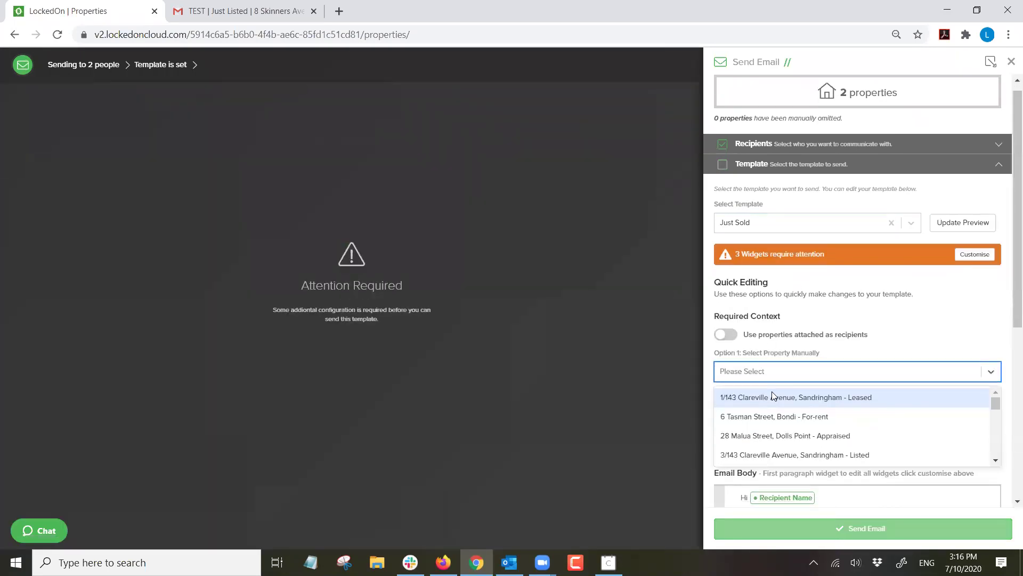
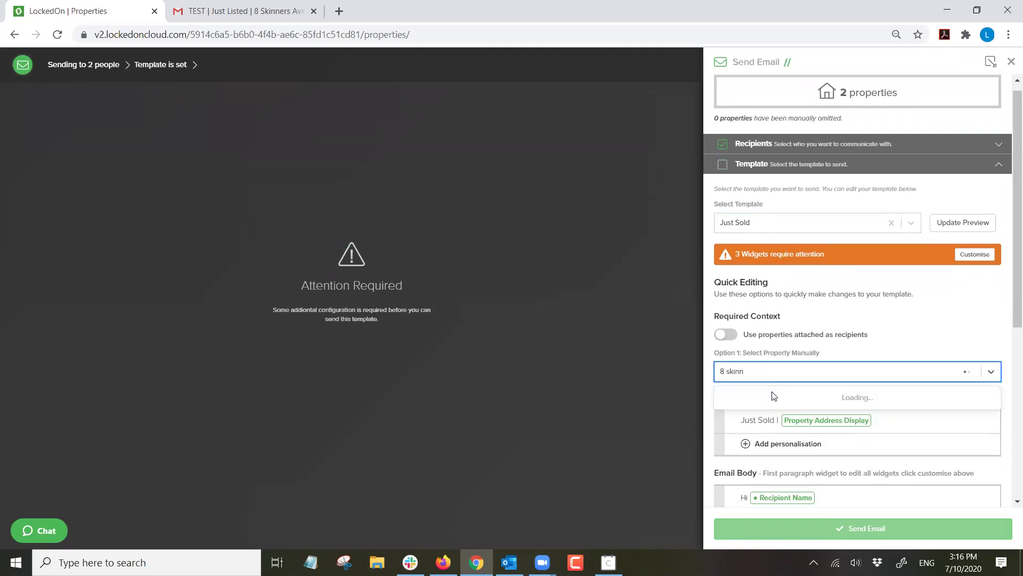
click(786, 411)
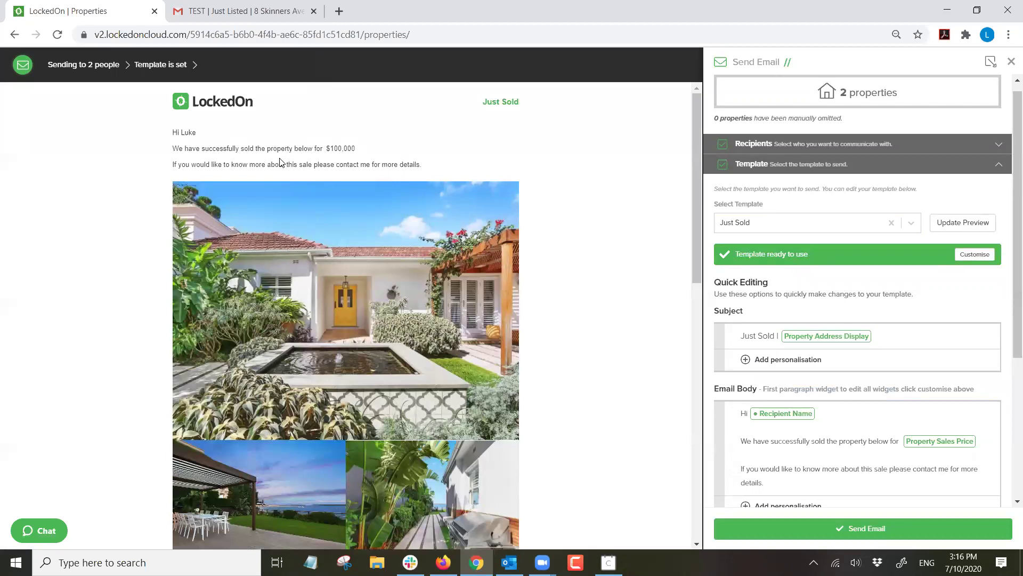
scroll(435, 169, down, 15)
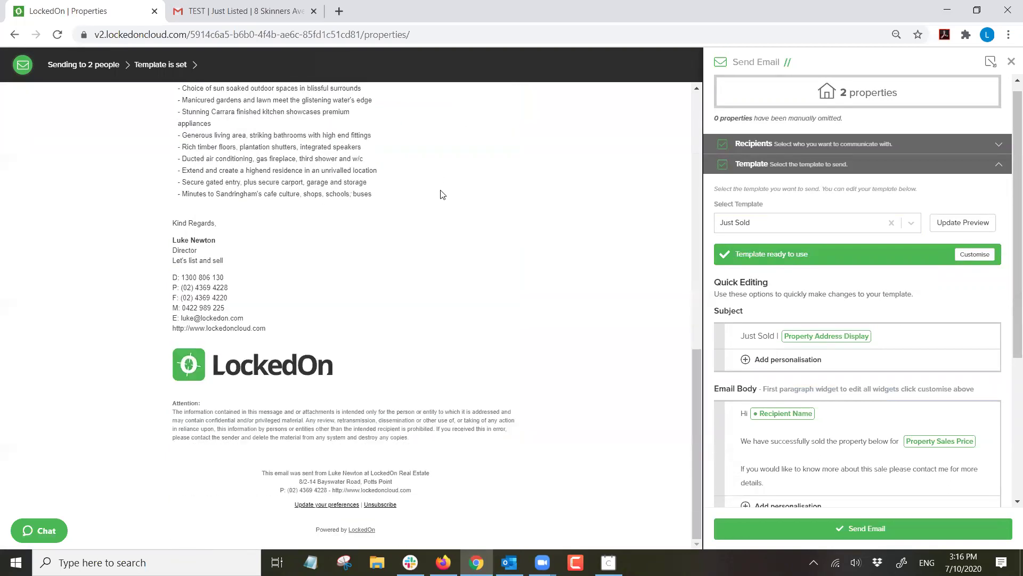
scroll(458, 202, up, 15)
scroll(477, 217, up, 1)
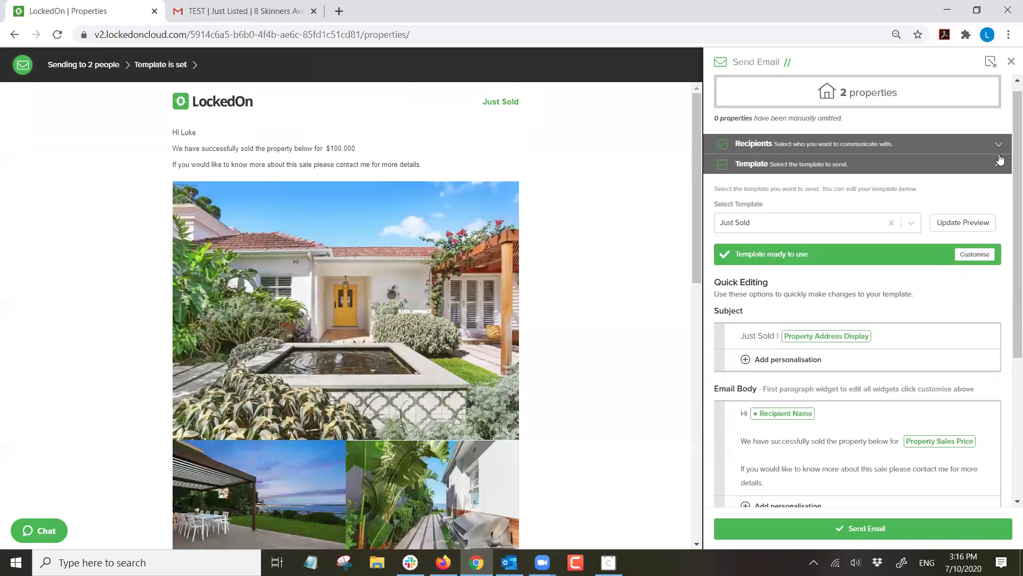
click(1011, 63)
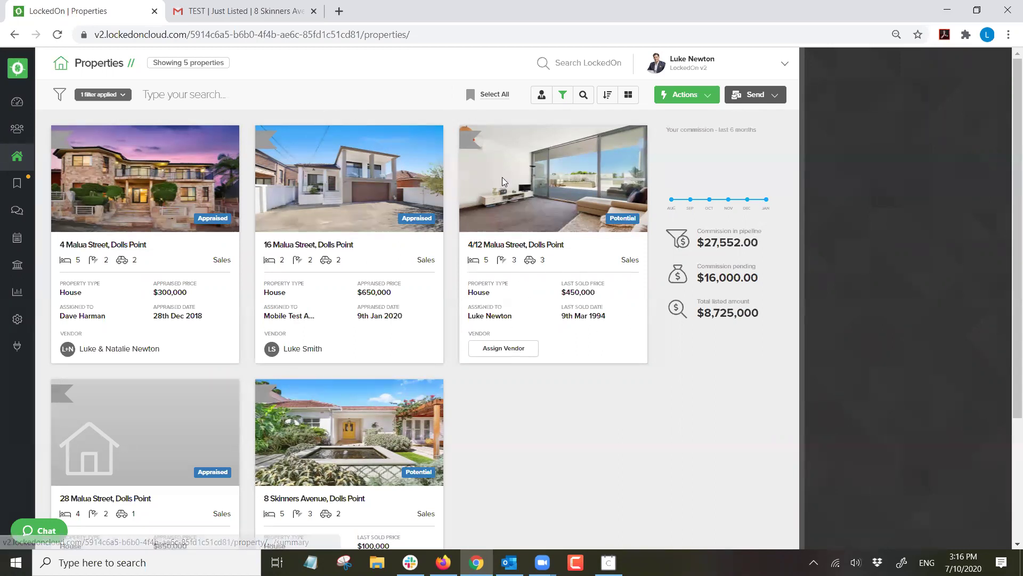
Show the Send menu with SMS, Email and Letter options for the filtered properties.
click(755, 96)
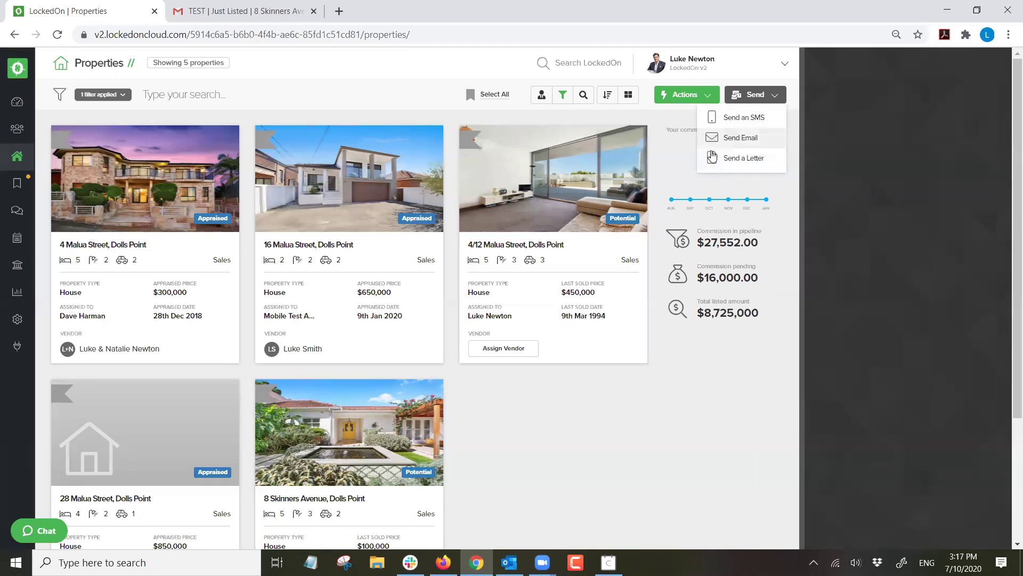
Dismiss the Send menu and open the Dashboard showing 36 of 45 clients and 5 listings.
click(721, 350)
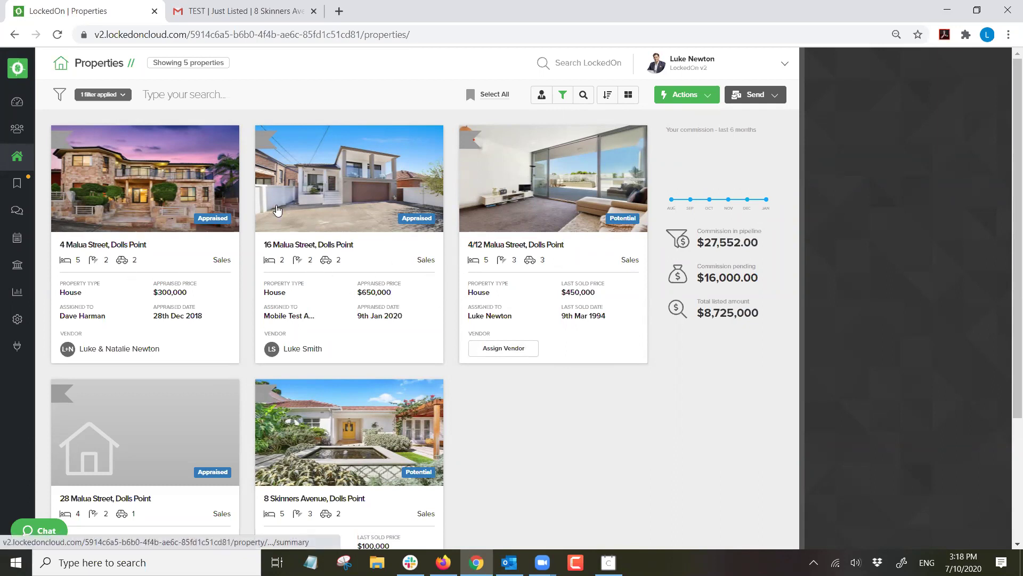
click(22, 106)
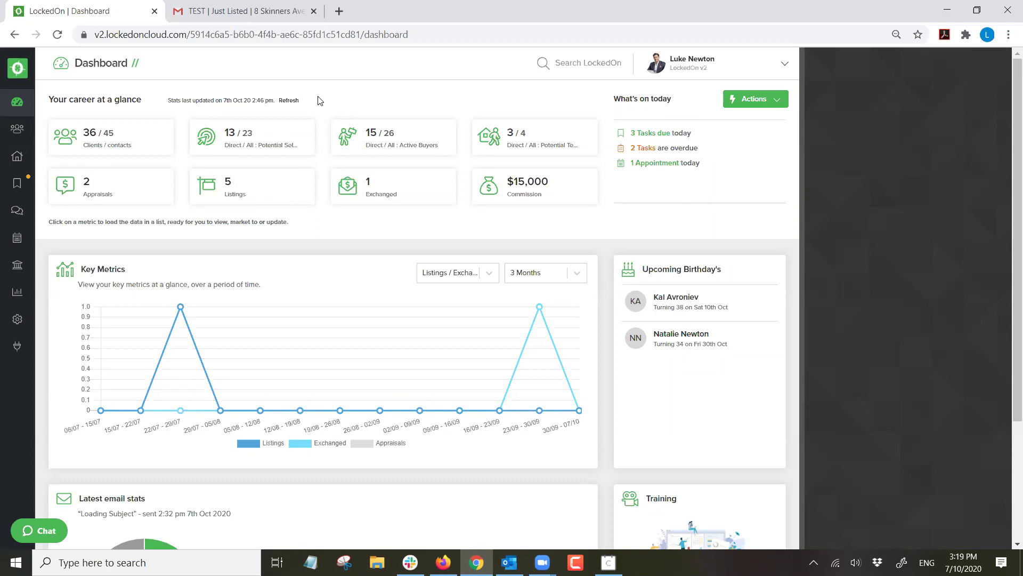
click(228, 11)
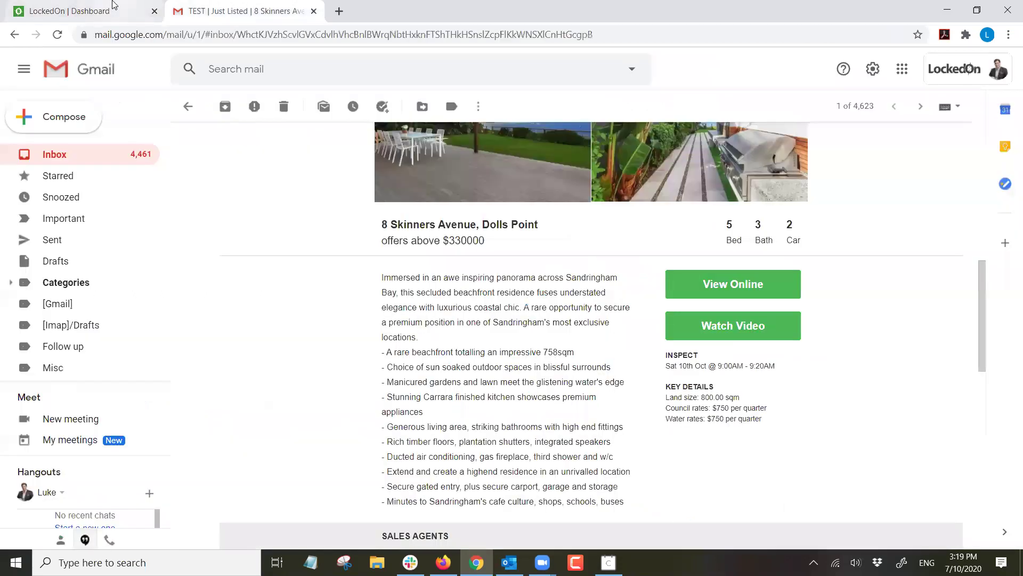
Leave the Gmail test email and switch back to the LockedOn Dashboard browser tab.
click(119, 8)
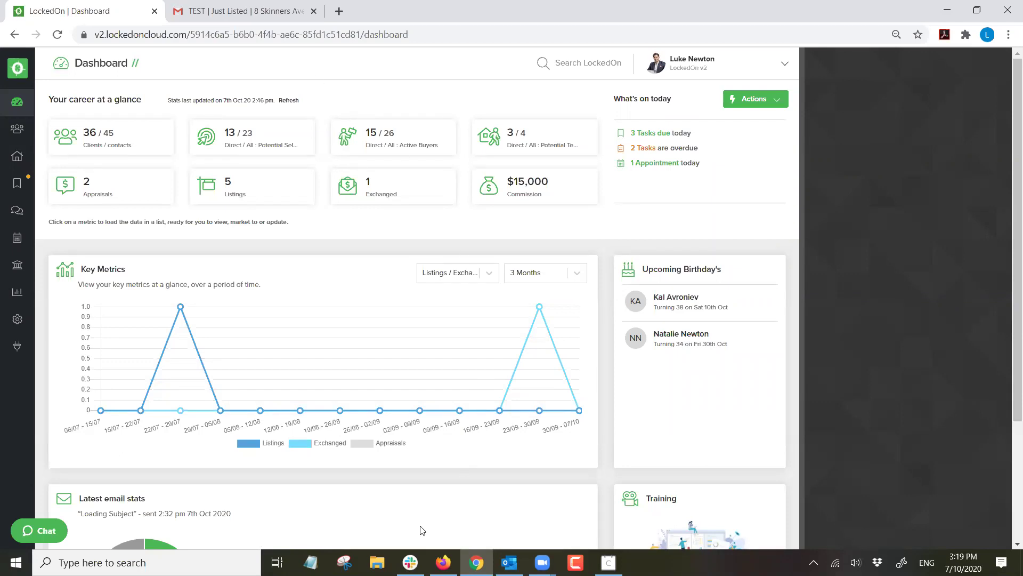
click(538, 237)
scroll(554, 240, down, 1)
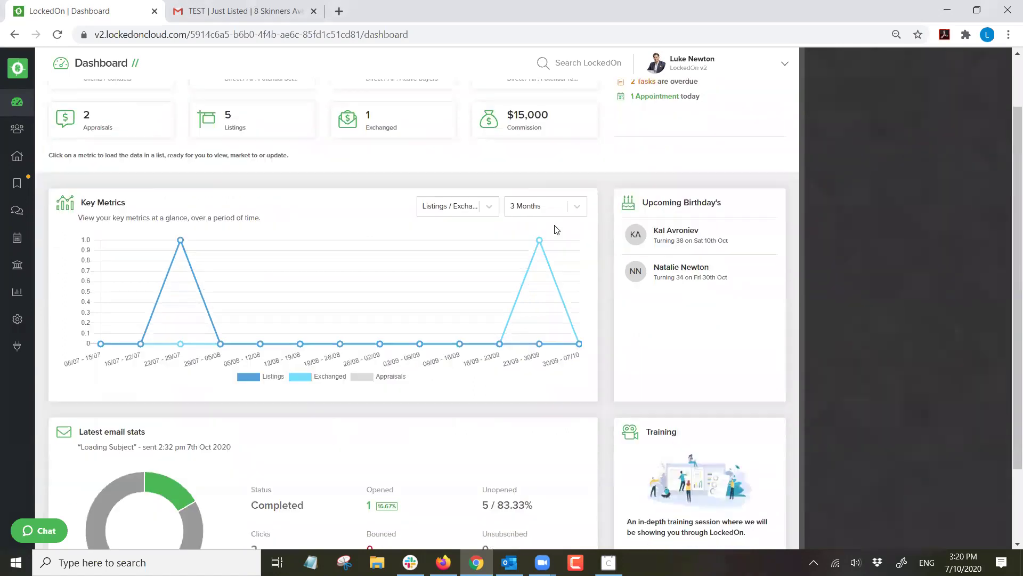
scroll(559, 229, down, 2)
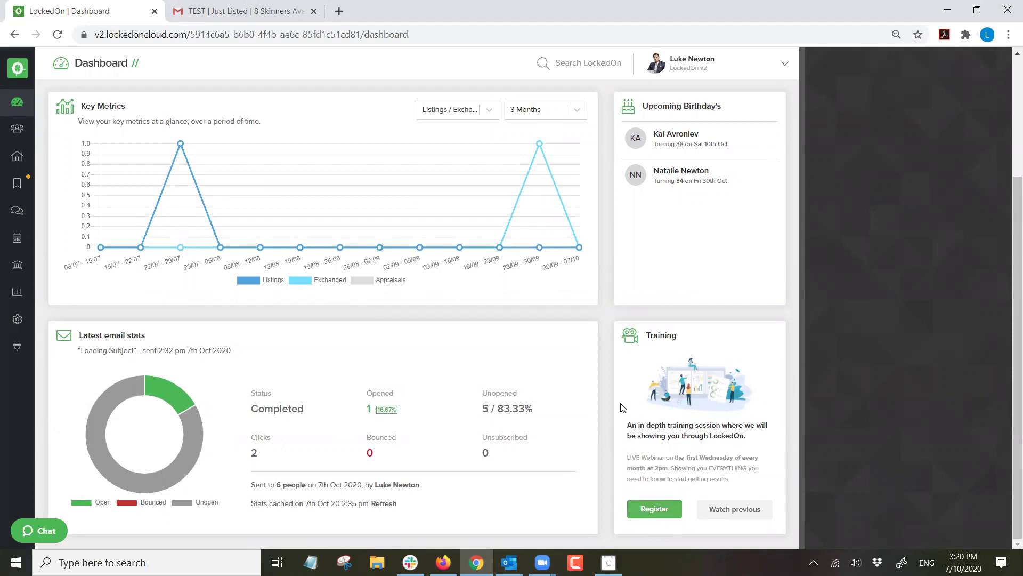
scroll(526, 290, up, 3)
scroll(530, 297, down, 3)
scroll(569, 315, up, 3)
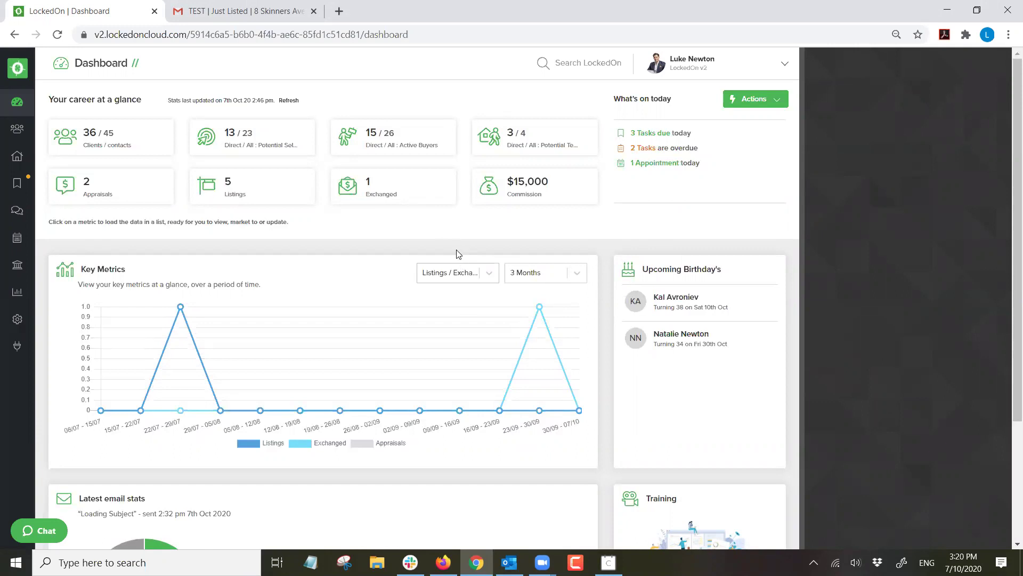
click(46, 531)
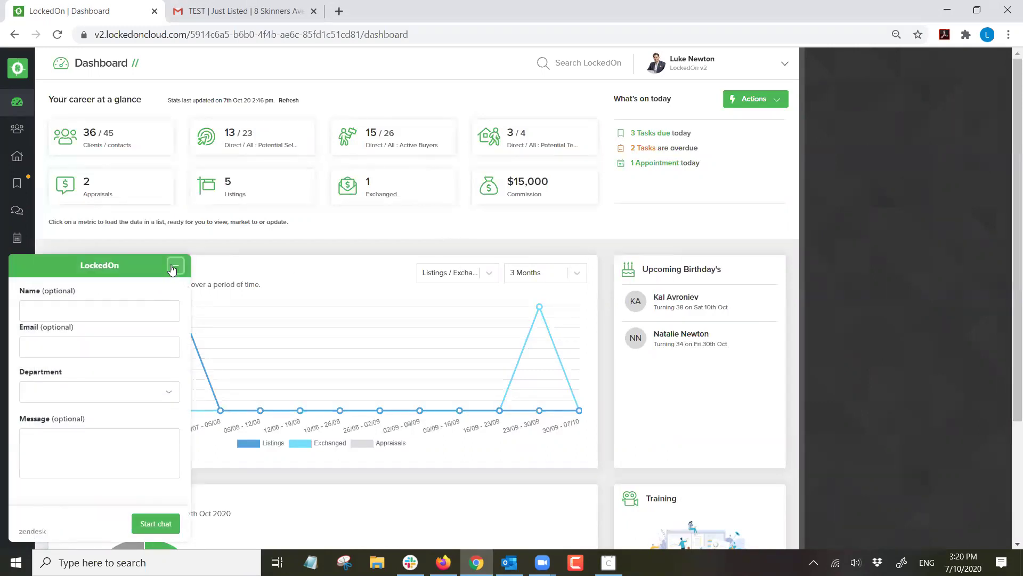
click(176, 264)
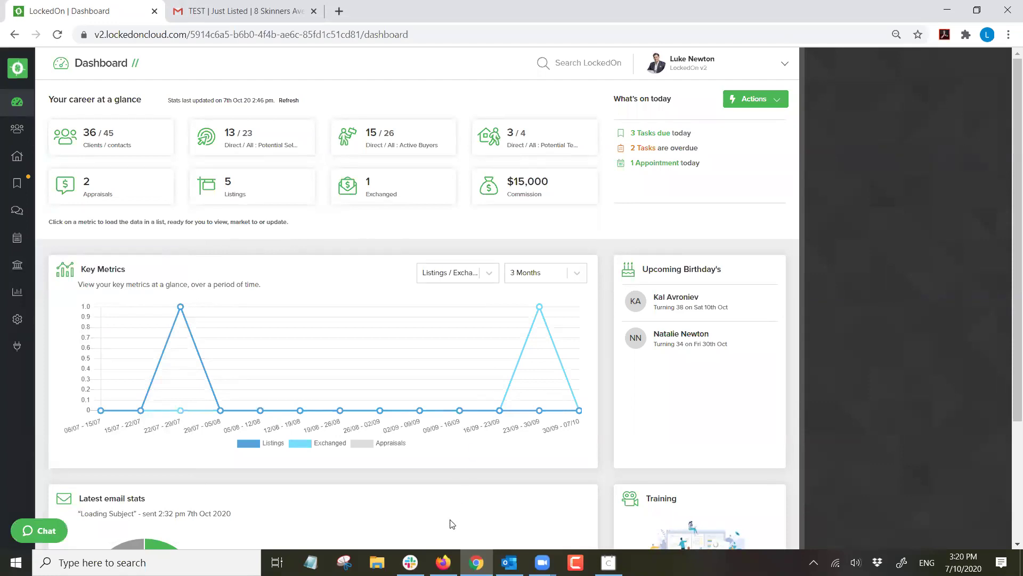